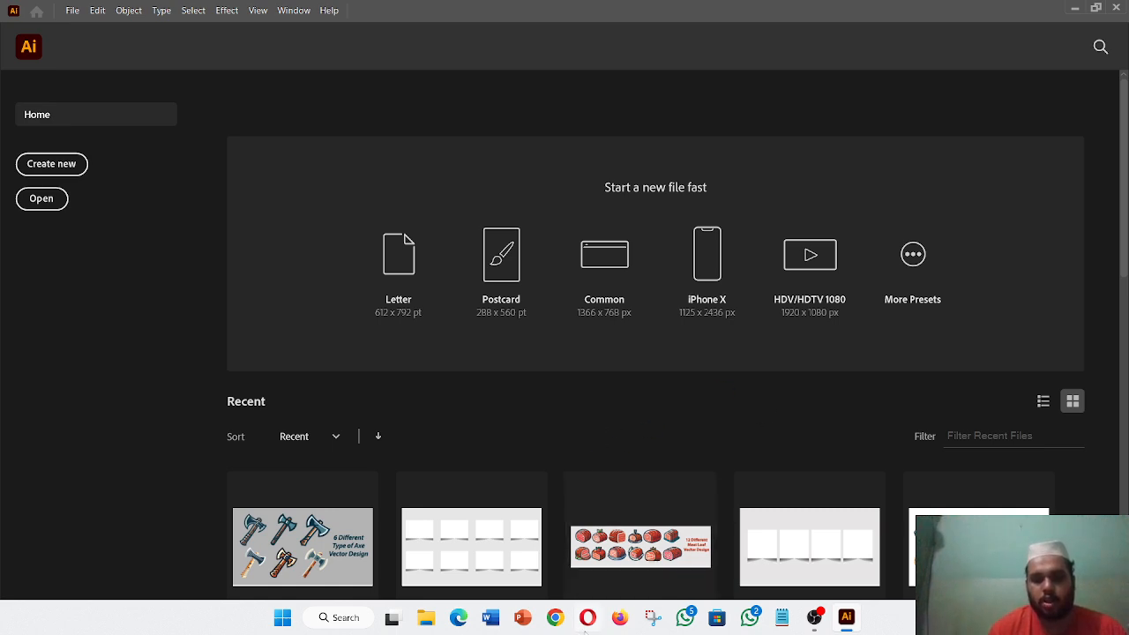
- Switch from Illustrator's home screen to the Opera browser's Speed Dial page
{"action": "left_click", "coordinate": [588, 617]}
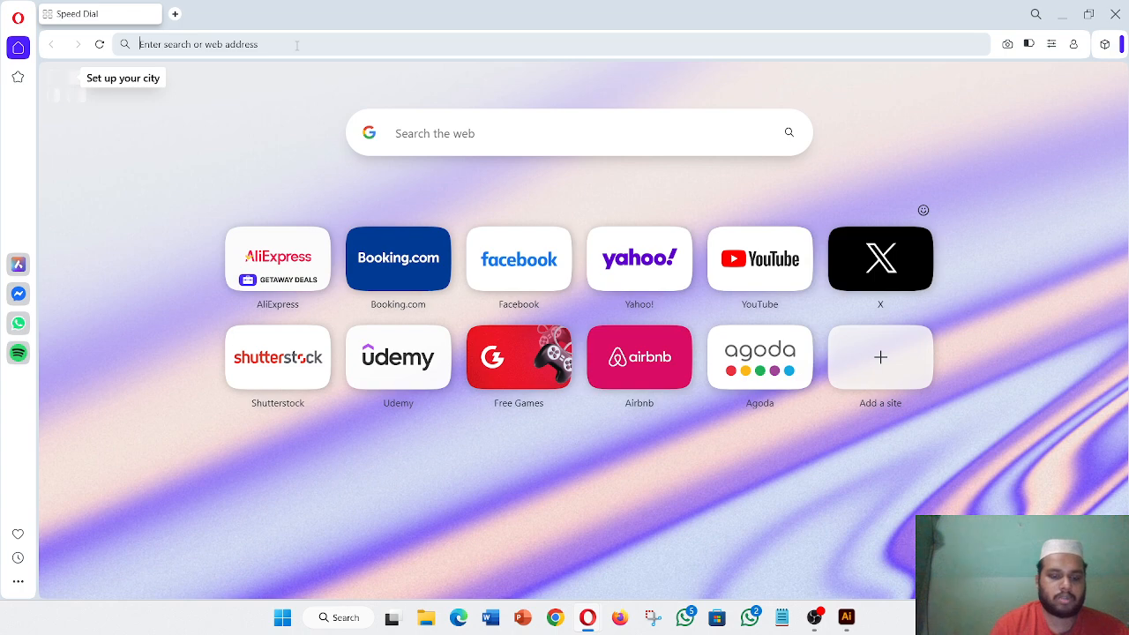
- Search Google for 'Business card design' and show the image results
{"action": "type", "text": "Bu"}
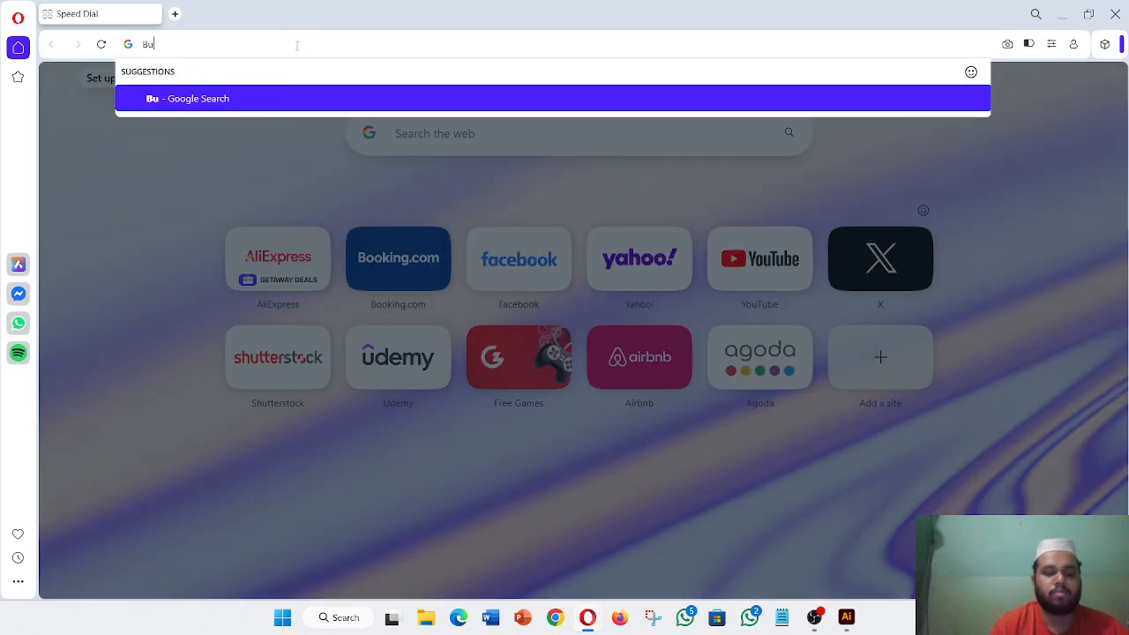
{"action": "type", "text": "sine"}
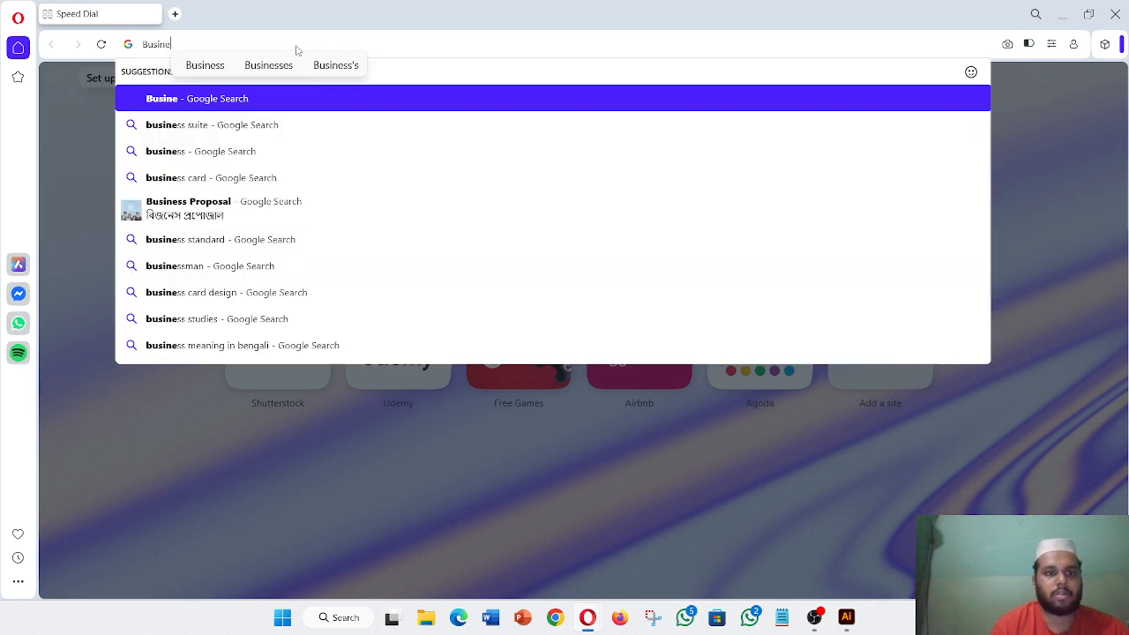
{"action": "type", "text": "ss car"}
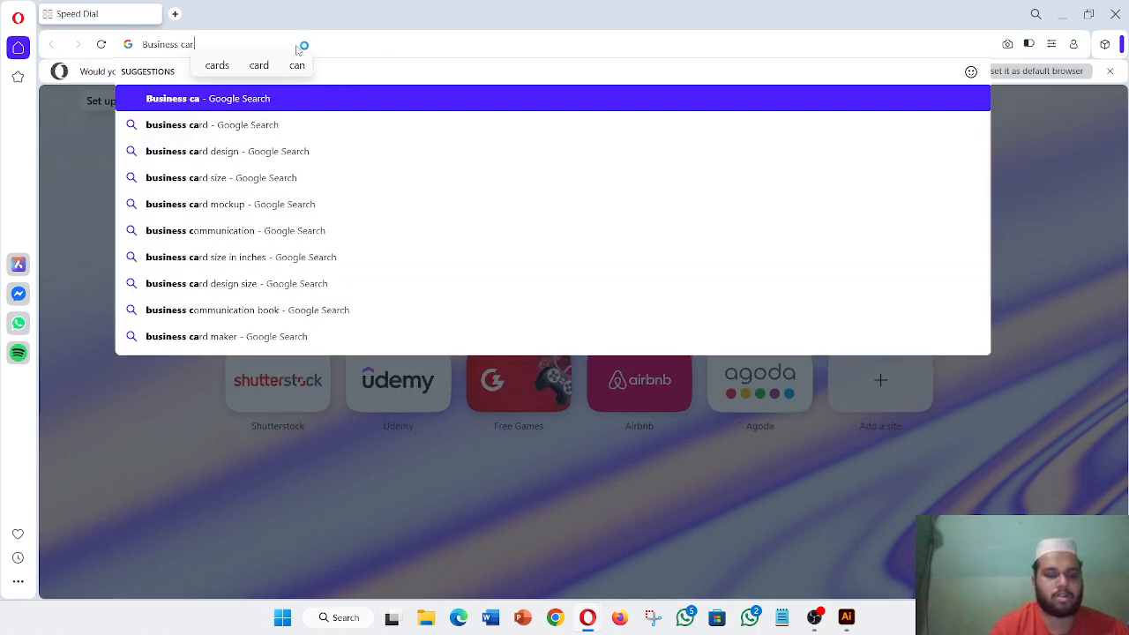
{"action": "type", "text": "d desi"}
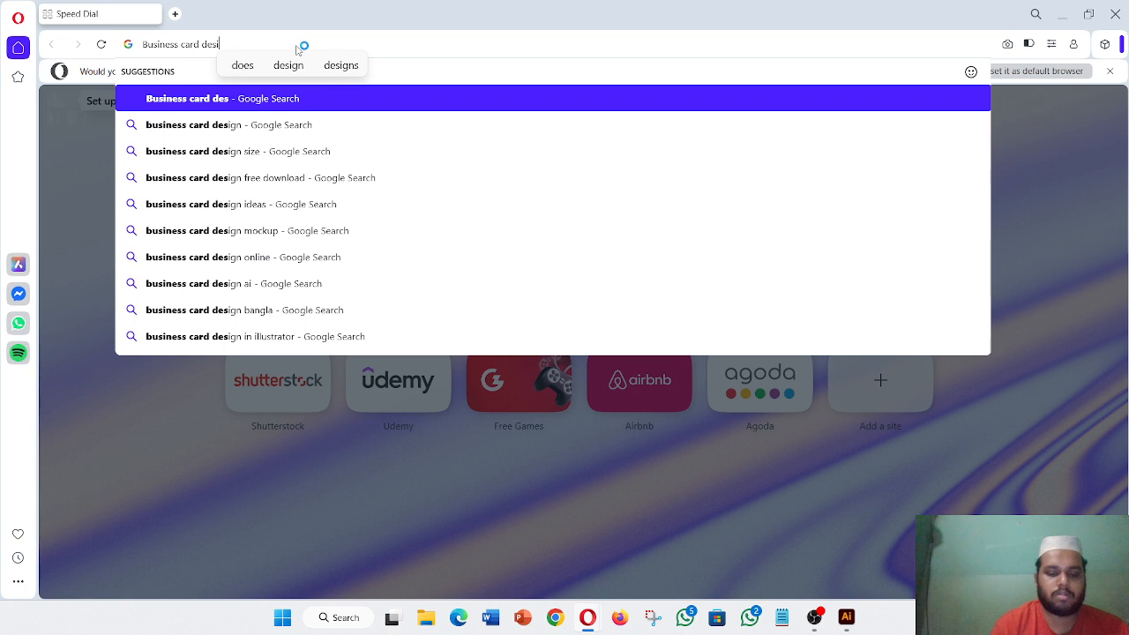
{"action": "type", "text": "gn"}
{"action": "key", "text": "Return"}
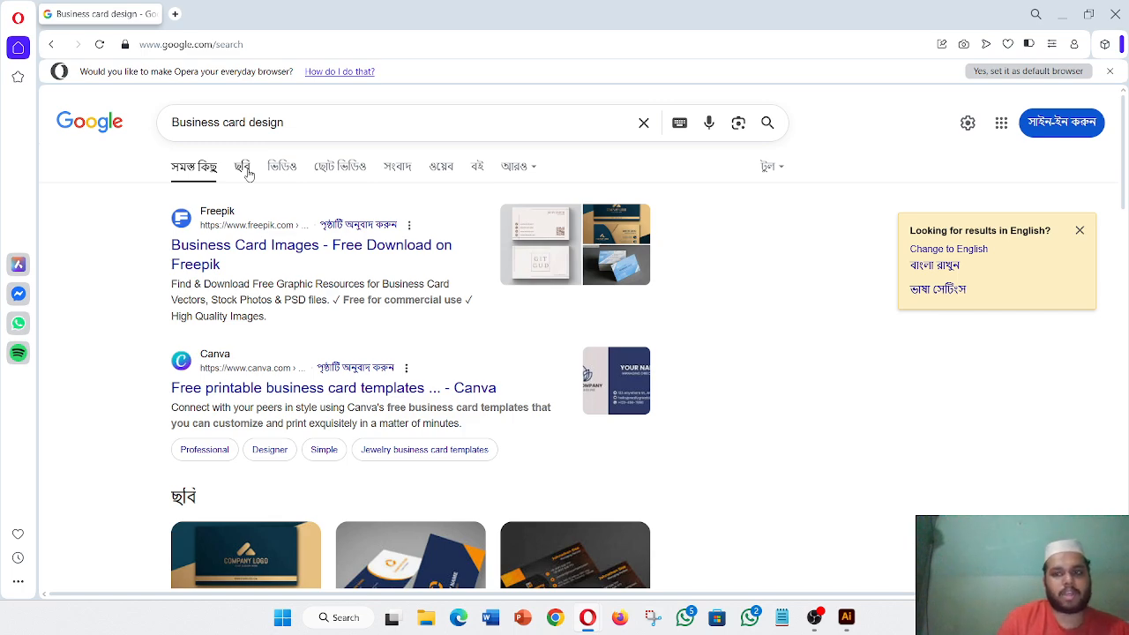
{"action": "scroll", "coordinate": [248, 174], "scroll_direction": "down", "scroll_amount": 7}
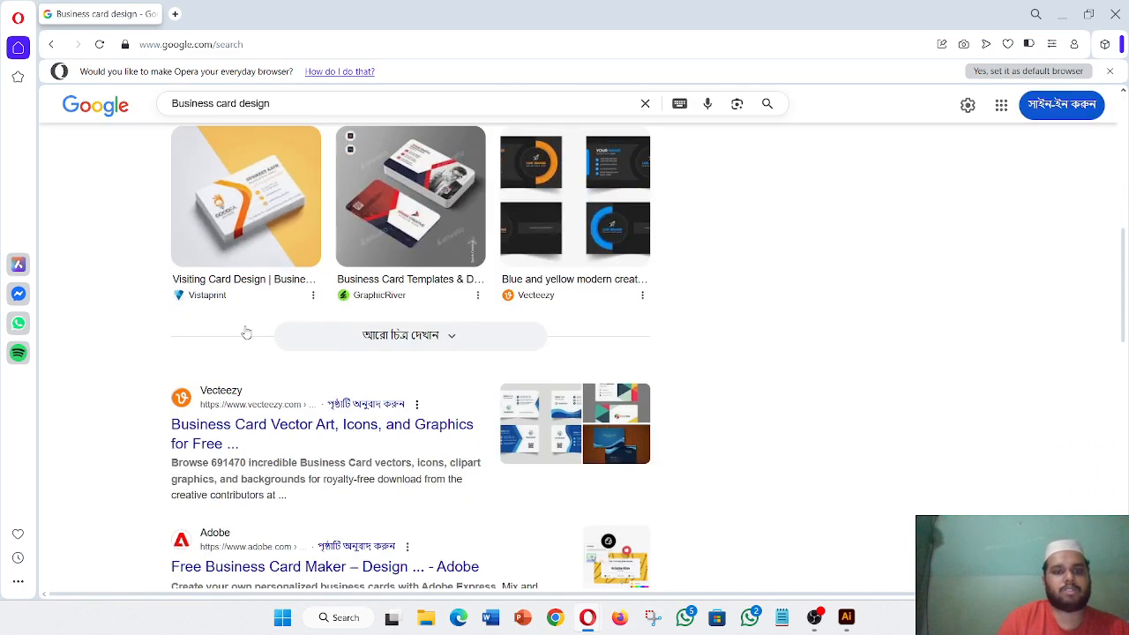
{"action": "scroll", "coordinate": [246, 332], "scroll_direction": "up", "scroll_amount": 4}
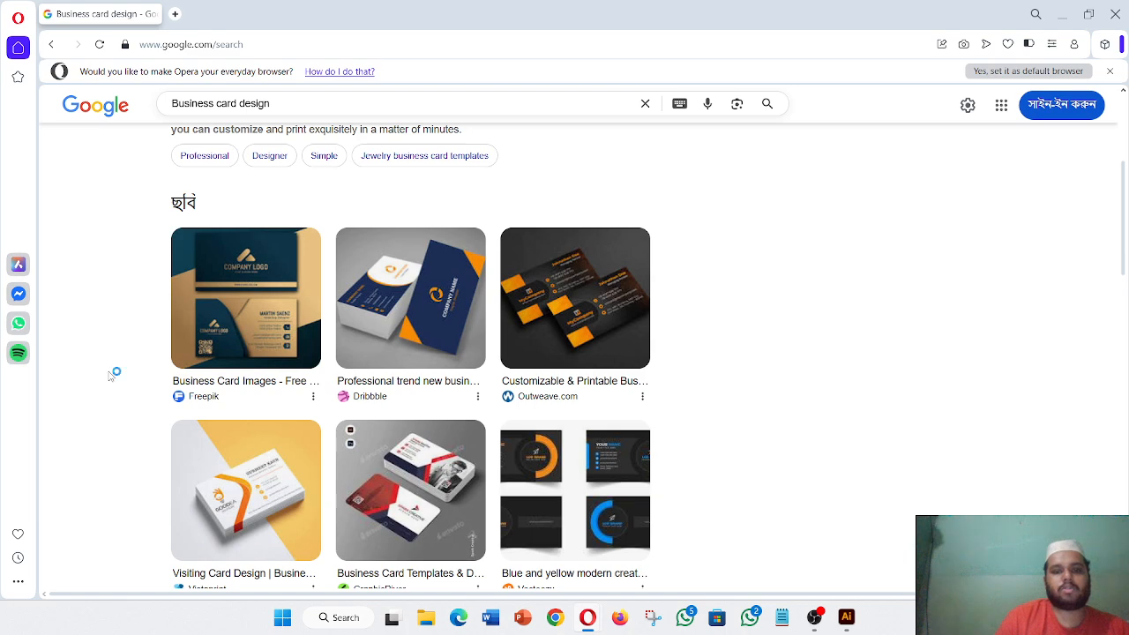
{"action": "scroll", "coordinate": [111, 372], "scroll_direction": "up", "scroll_amount": 3}
{"action": "left_click", "coordinate": [242, 167]}
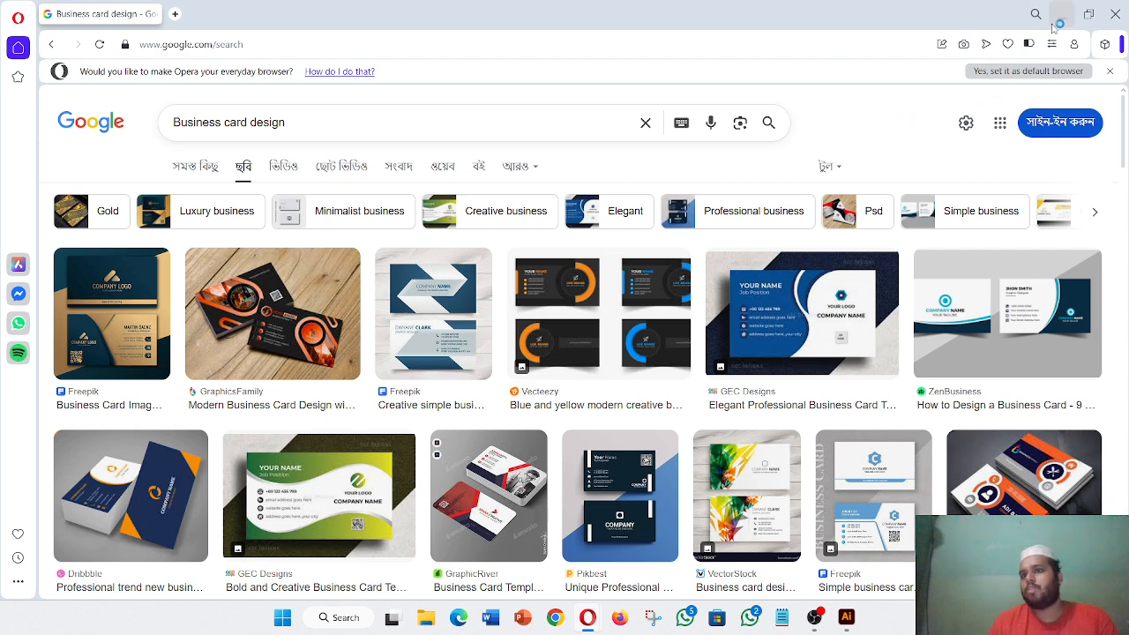
- Preview the orange-and-black Upwork business card design for reference
{"action": "scroll", "coordinate": [681, 274], "scroll_direction": "down", "scroll_amount": 8}
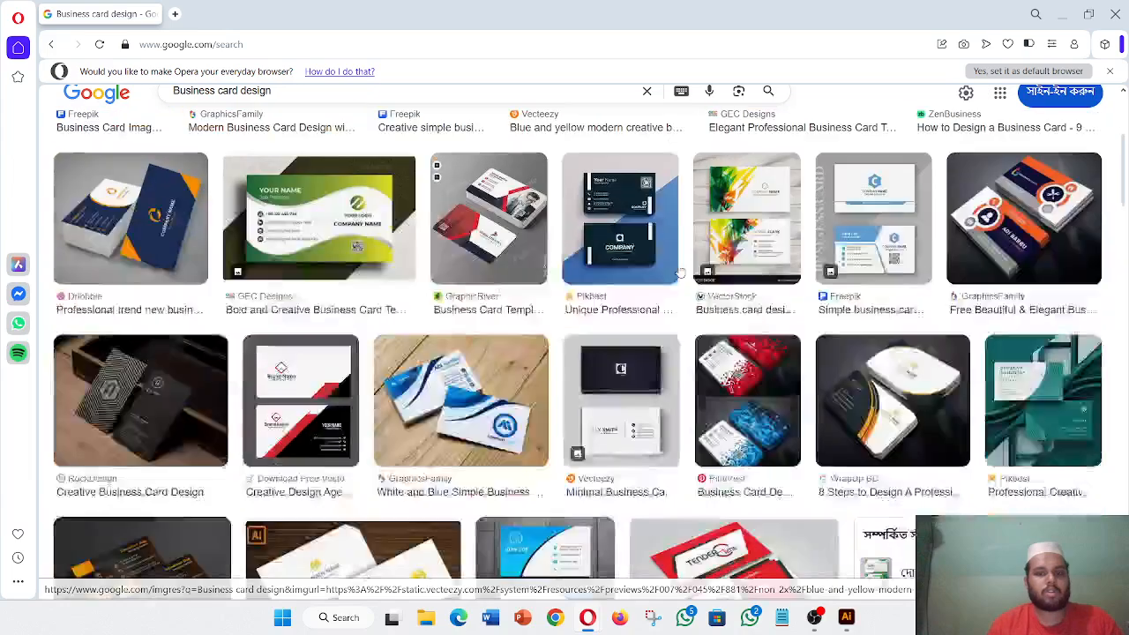
{"action": "scroll", "coordinate": [681, 274], "scroll_direction": "down", "scroll_amount": 5}
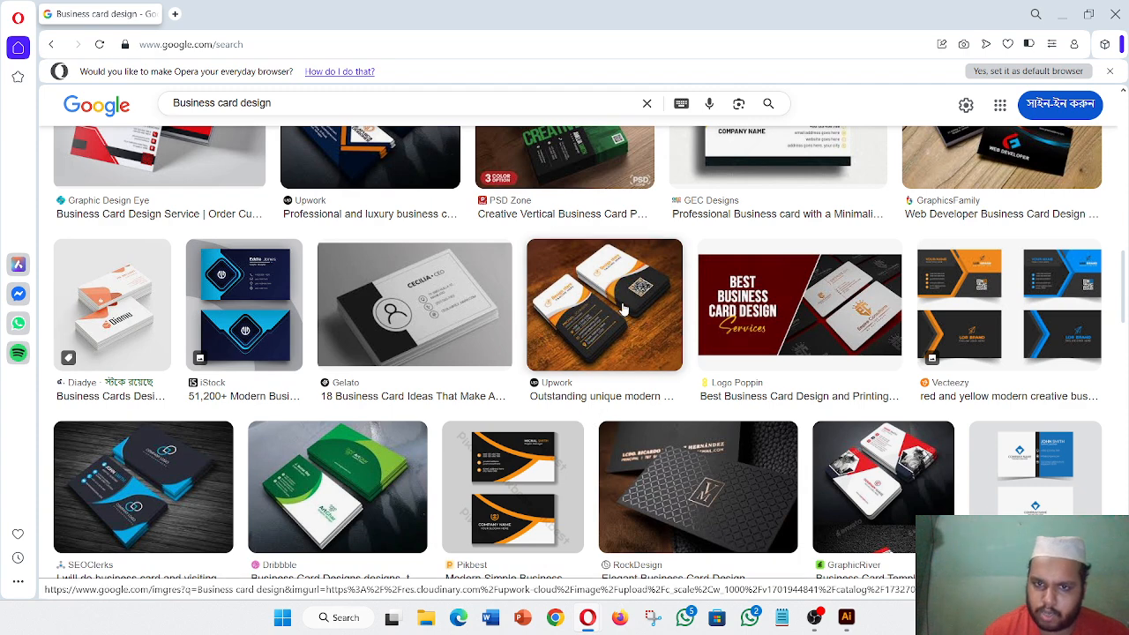
{"action": "left_click", "coordinate": [593, 300]}
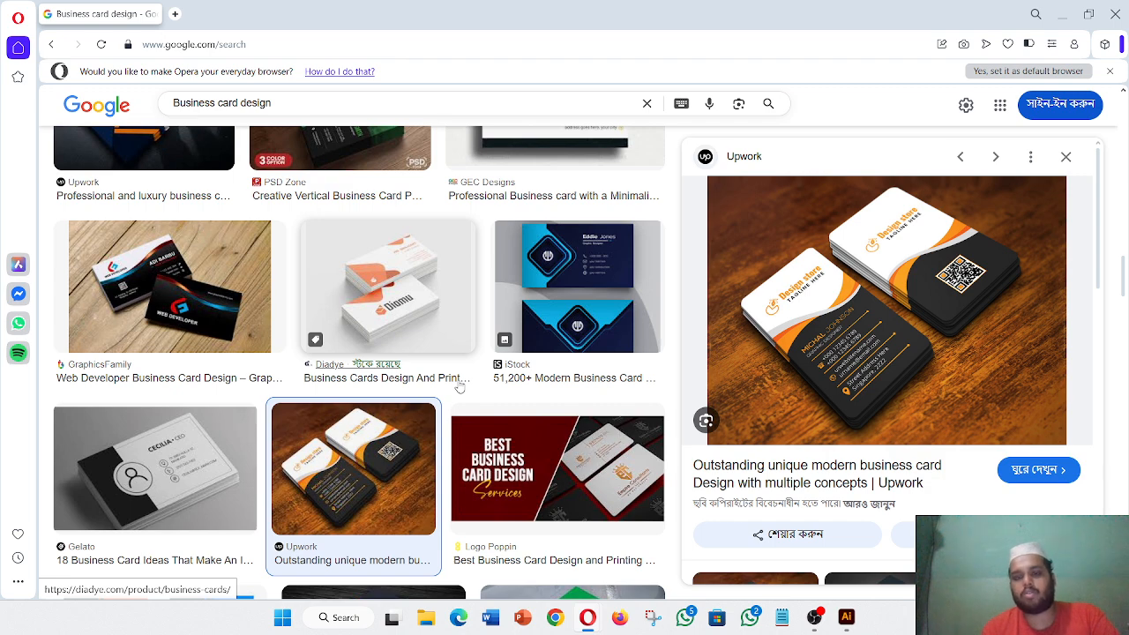
{"action": "left_click", "coordinate": [307, 104]}
- Search 'Business card design size', note the 3.5 x 2 in answer, and minimize the window
{"action": "type", "text": "si"}
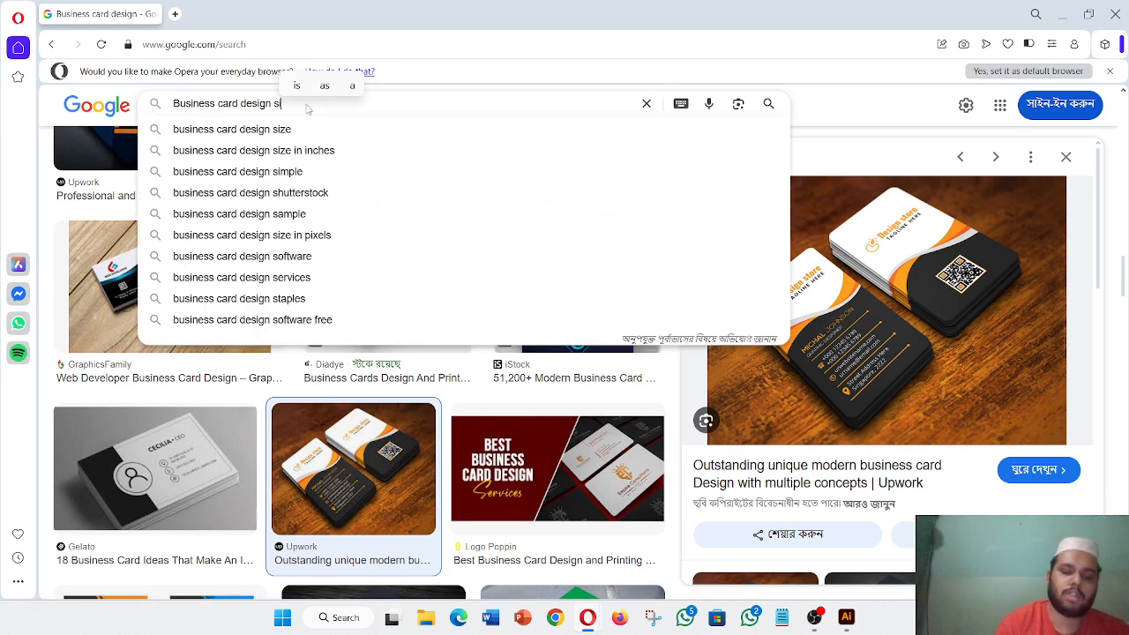
{"action": "type", "text": "ze"}
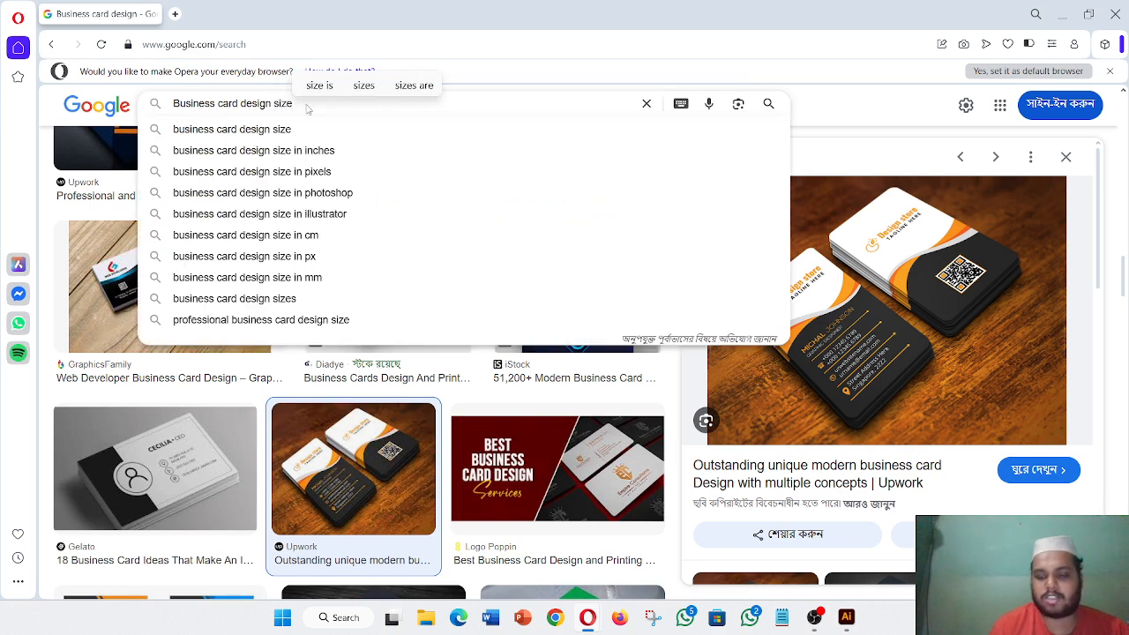
{"action": "key", "text": "Return"}
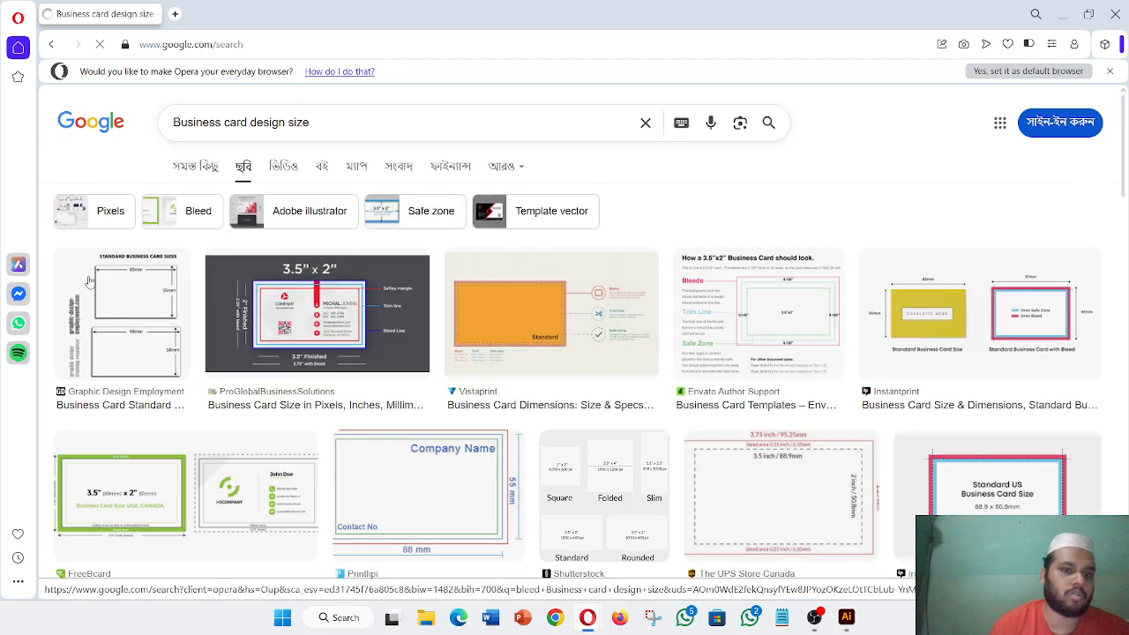
{"action": "left_click", "coordinate": [184, 166]}
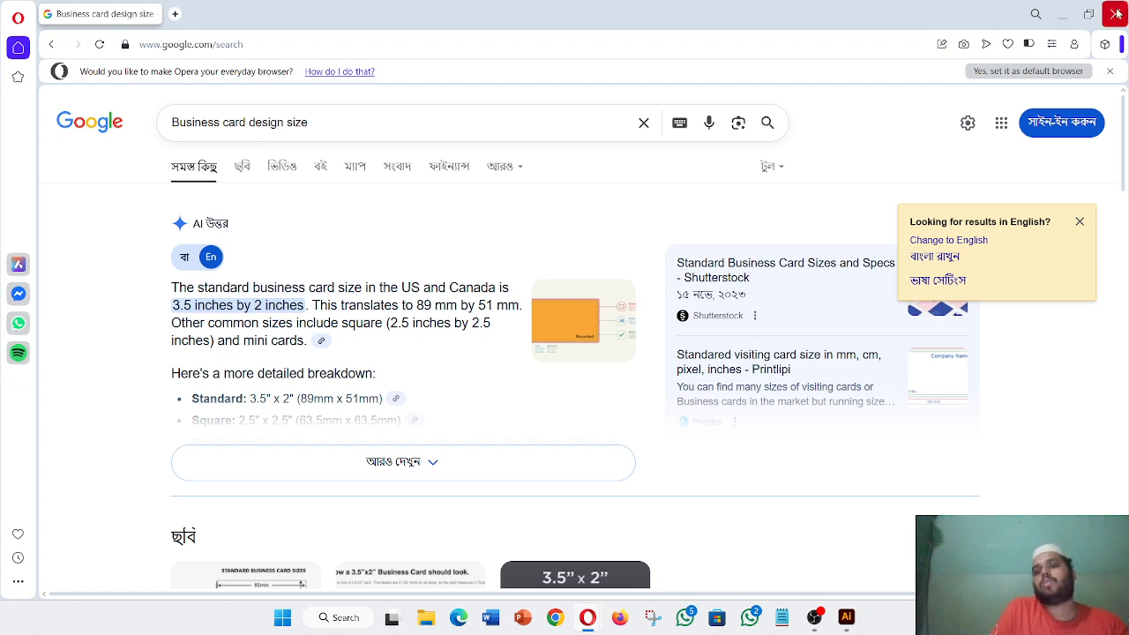
{"action": "left_click", "coordinate": [1069, 16]}
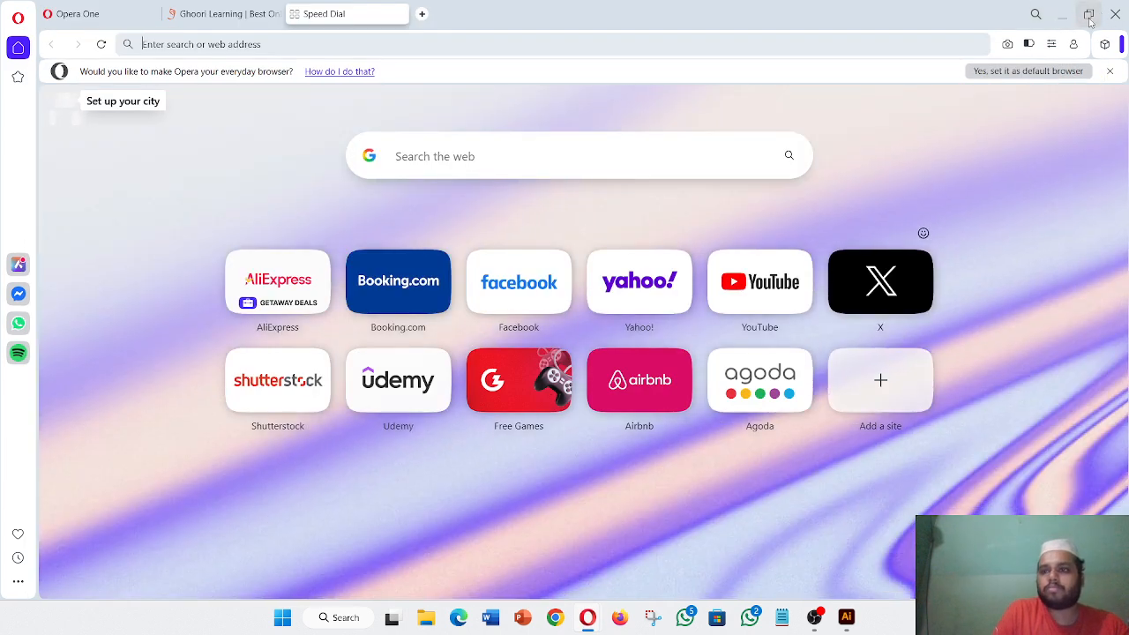
- Minimize Opera to bring back the Illustrator home screen
{"action": "left_click", "coordinate": [1062, 14]}
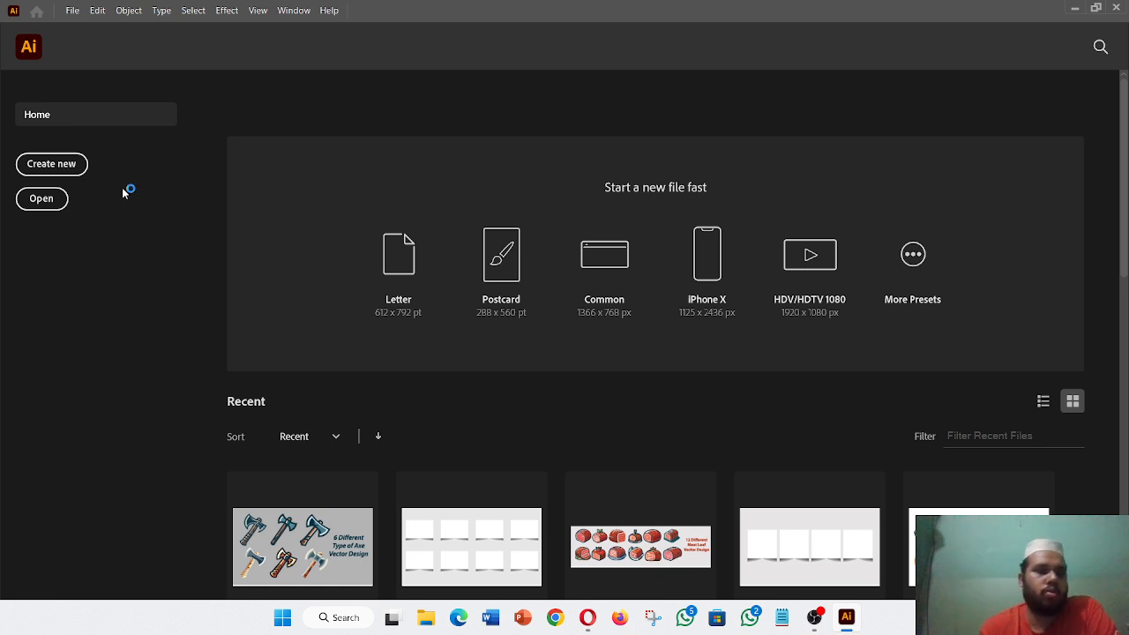
- Start a new document, browsing presets and choosing the Print tab's Letter 612 x 792 pt preset
{"action": "left_click", "coordinate": [52, 165]}
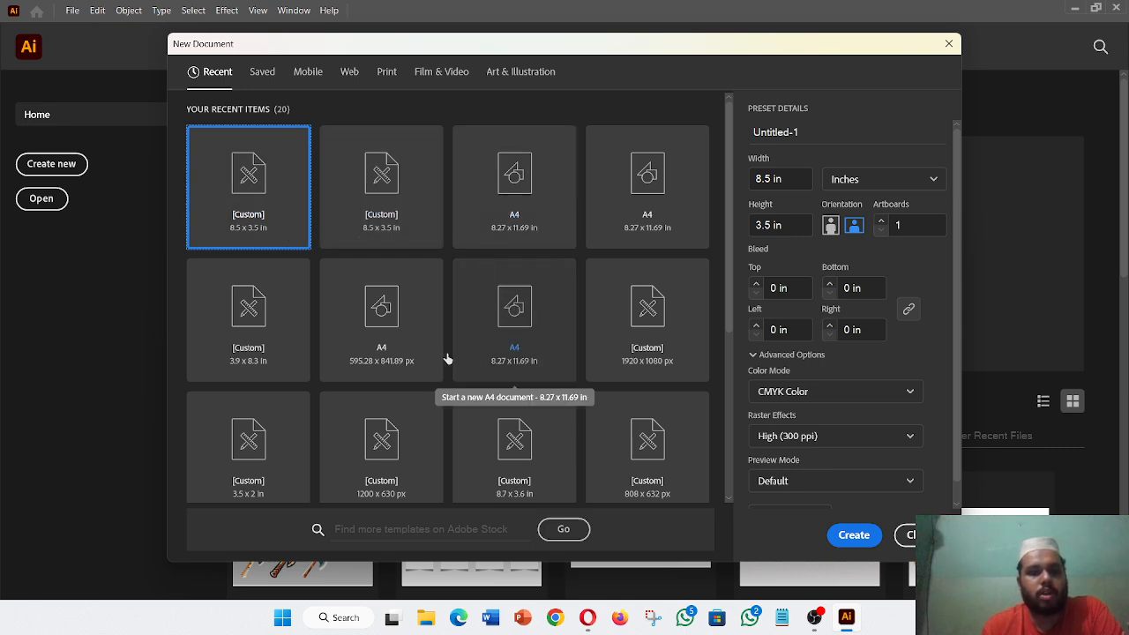
{"action": "scroll", "coordinate": [513, 271], "scroll_direction": "down", "scroll_amount": 2}
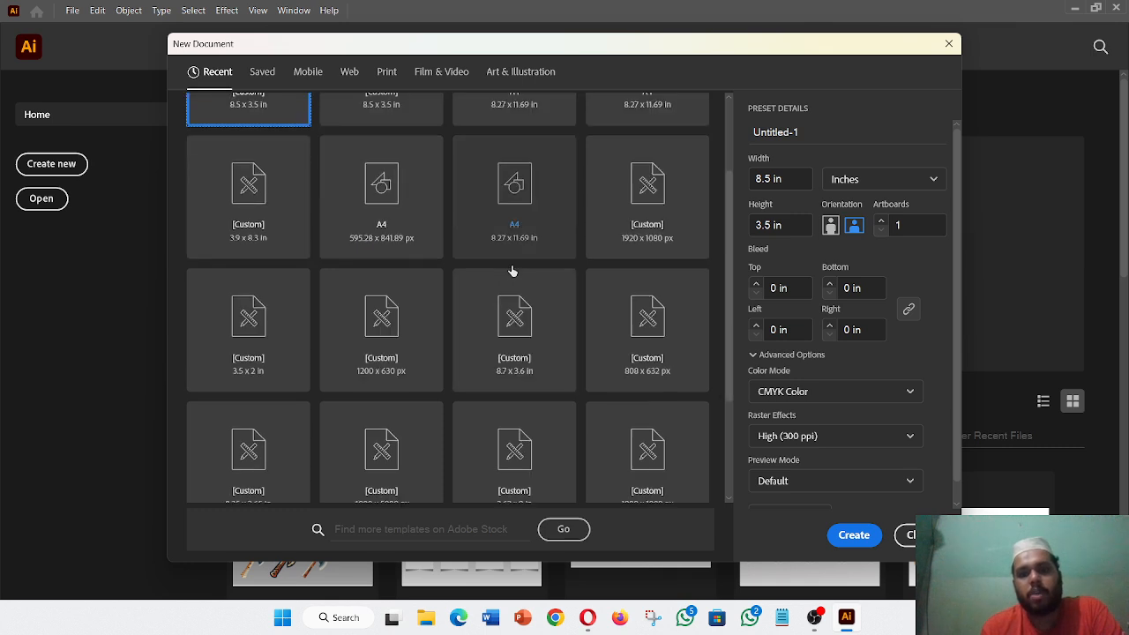
{"action": "scroll", "coordinate": [560, 368], "scroll_direction": "down", "scroll_amount": 3}
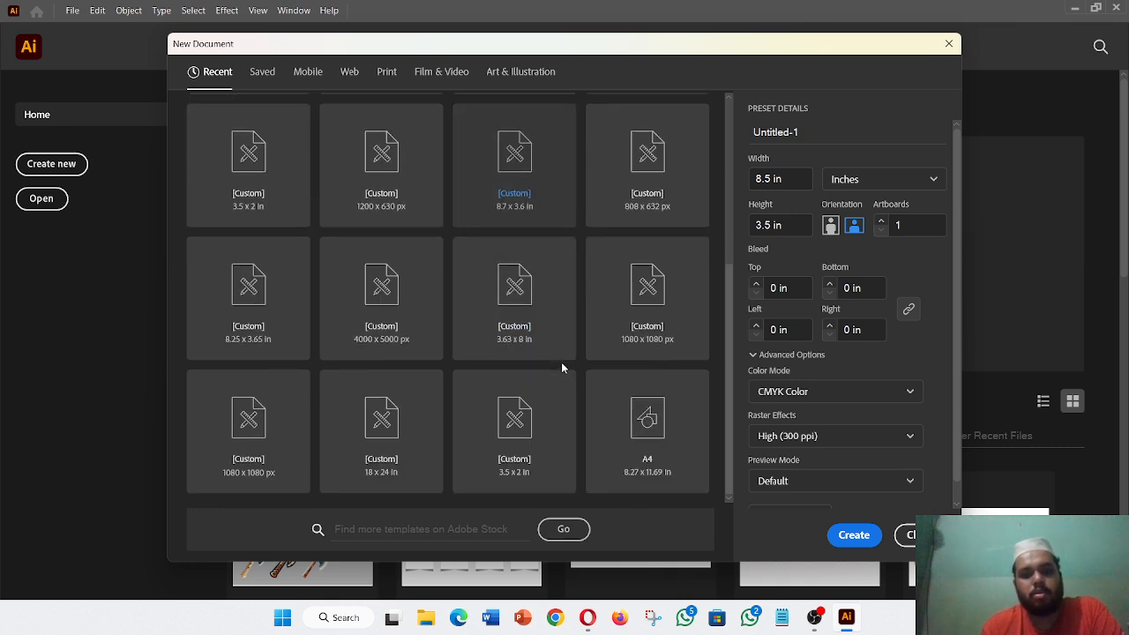
{"action": "scroll", "coordinate": [562, 368], "scroll_direction": "up", "scroll_amount": 5}
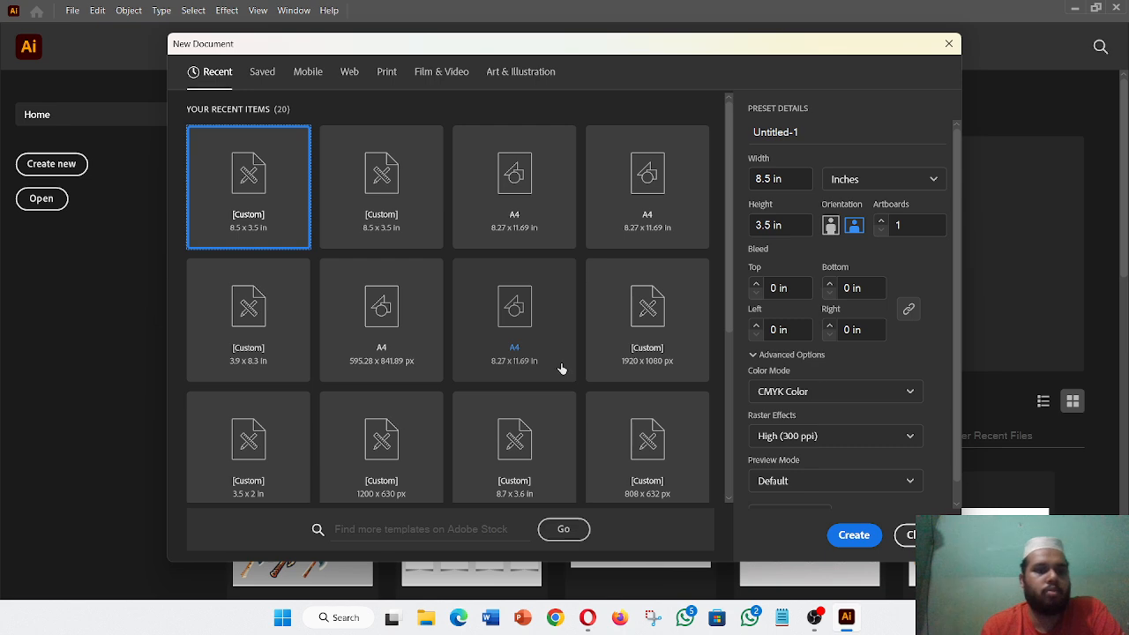
{"action": "left_click", "coordinate": [309, 72]}
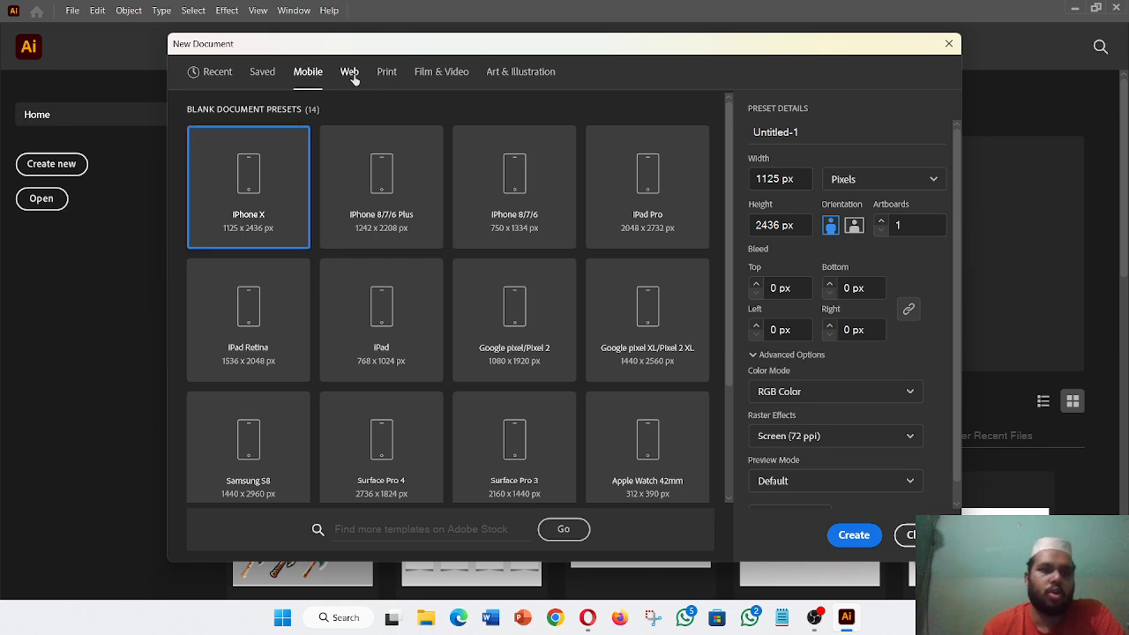
{"action": "left_click", "coordinate": [352, 76]}
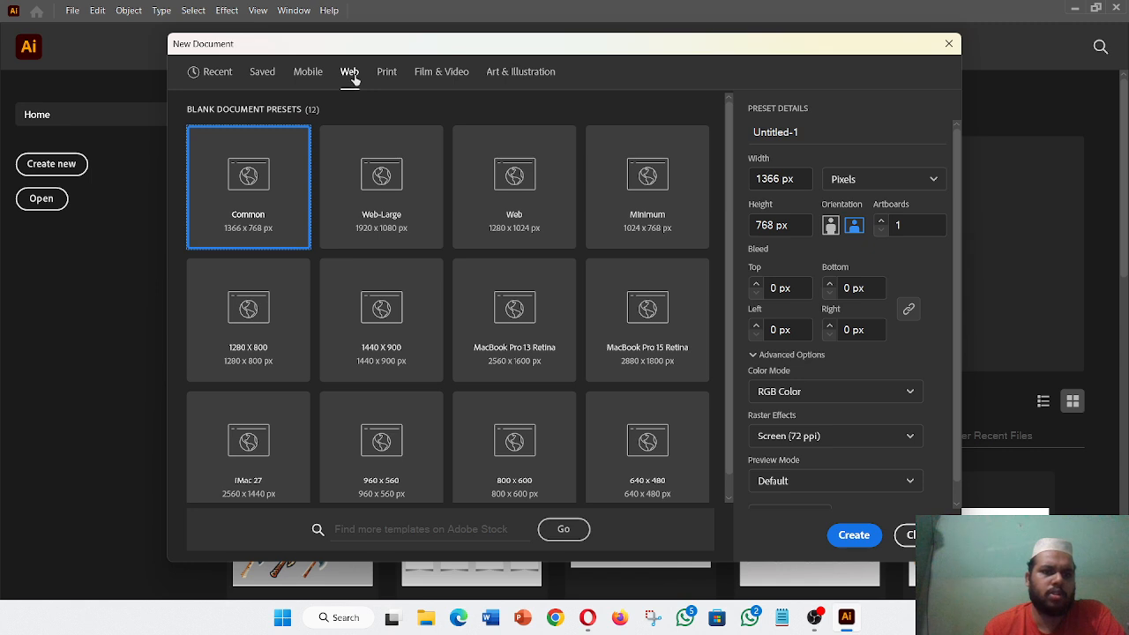
{"action": "left_click", "coordinate": [388, 76]}
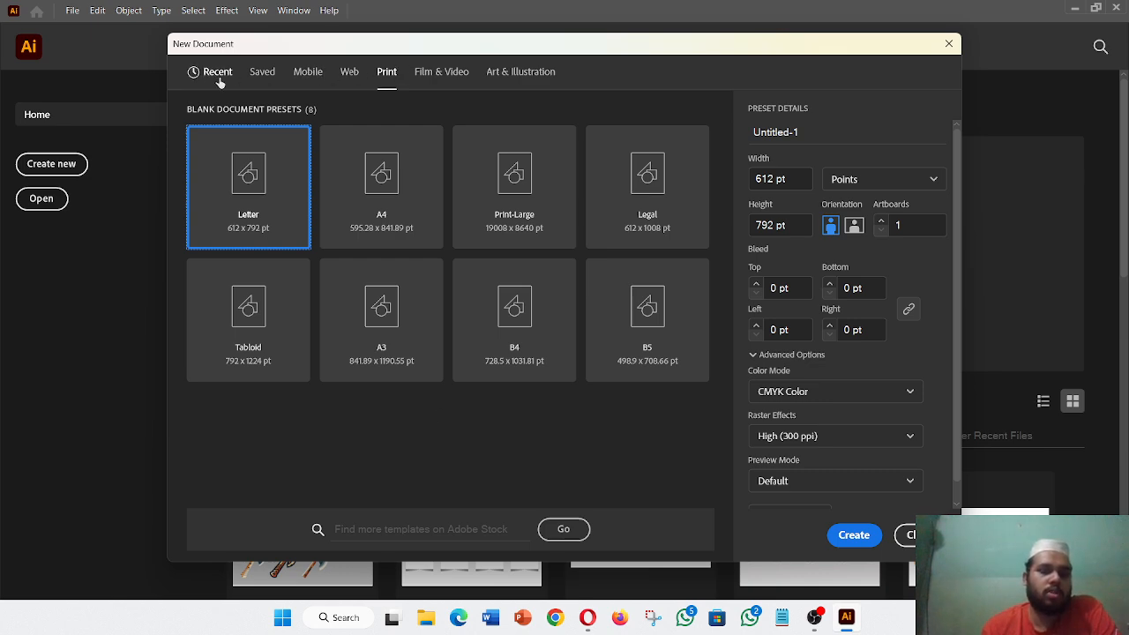
{"action": "left_click", "coordinate": [826, 132]}
- Name the new document 'Business Card' and switch its units to Inches
{"action": "key", "text": "BackSpace"}
{"action": "key", "text": "BackSpace"}
{"action": "key", "text": "BackSpace"}
{"action": "key", "text": "BackSpace"}
{"action": "key", "text": "BackSpace"}
{"action": "key", "text": "BackSpace"}
{"action": "key", "text": "BackSpace"}
{"action": "key", "text": "BackSpace"}
{"action": "key", "text": "BackSpace"}
{"action": "key", "text": "BackSpace"}
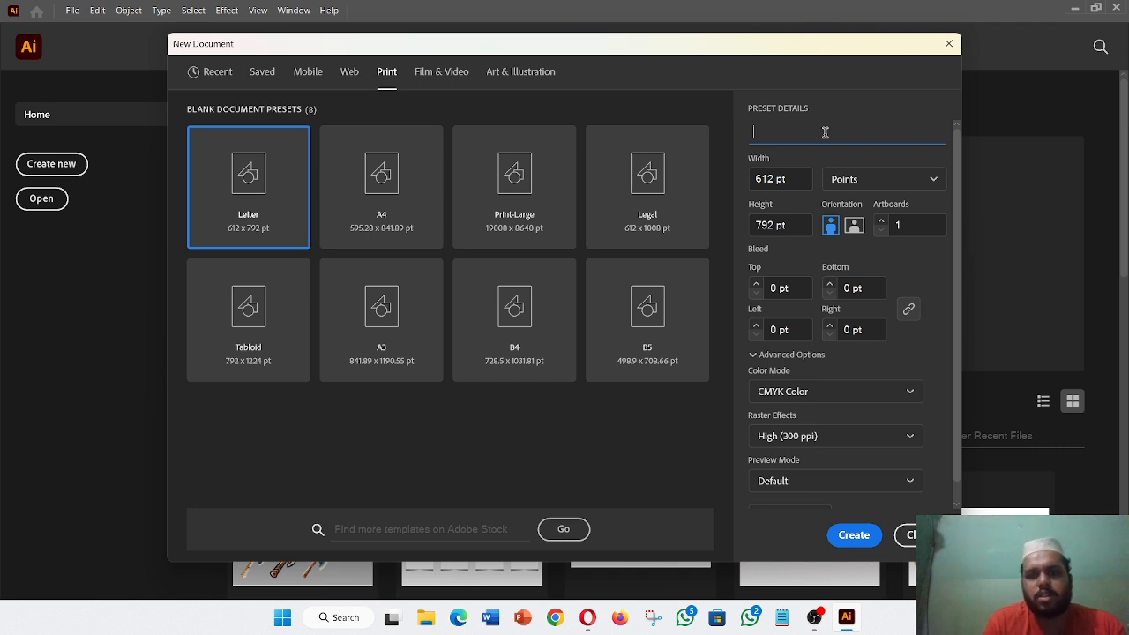
{"action": "type", "text": "Bu"}
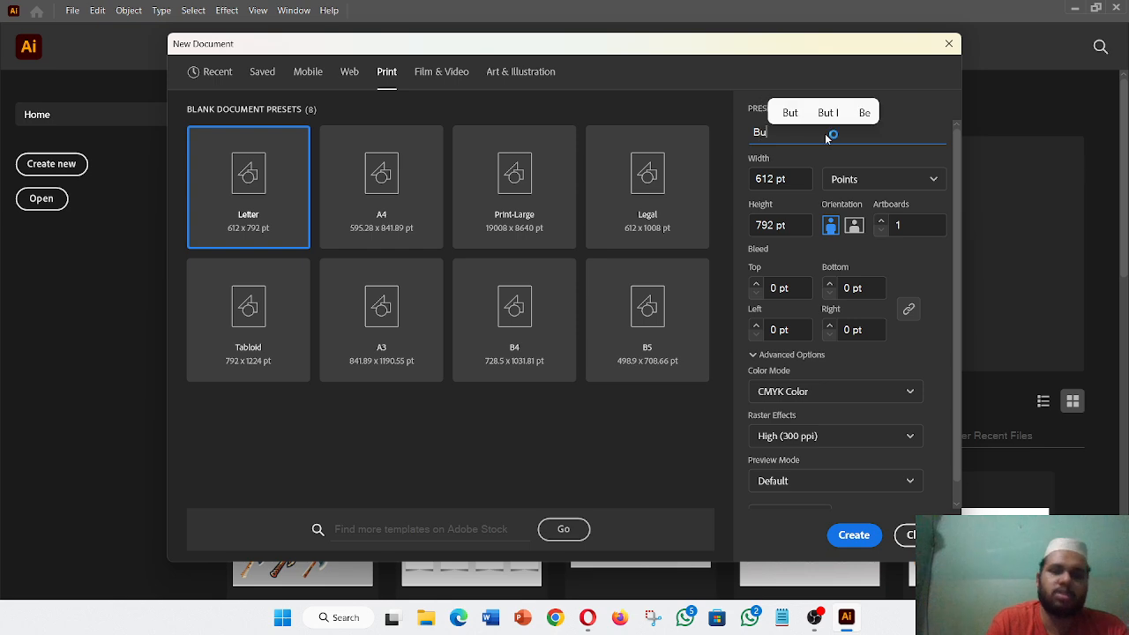
{"action": "type", "text": "sin"}
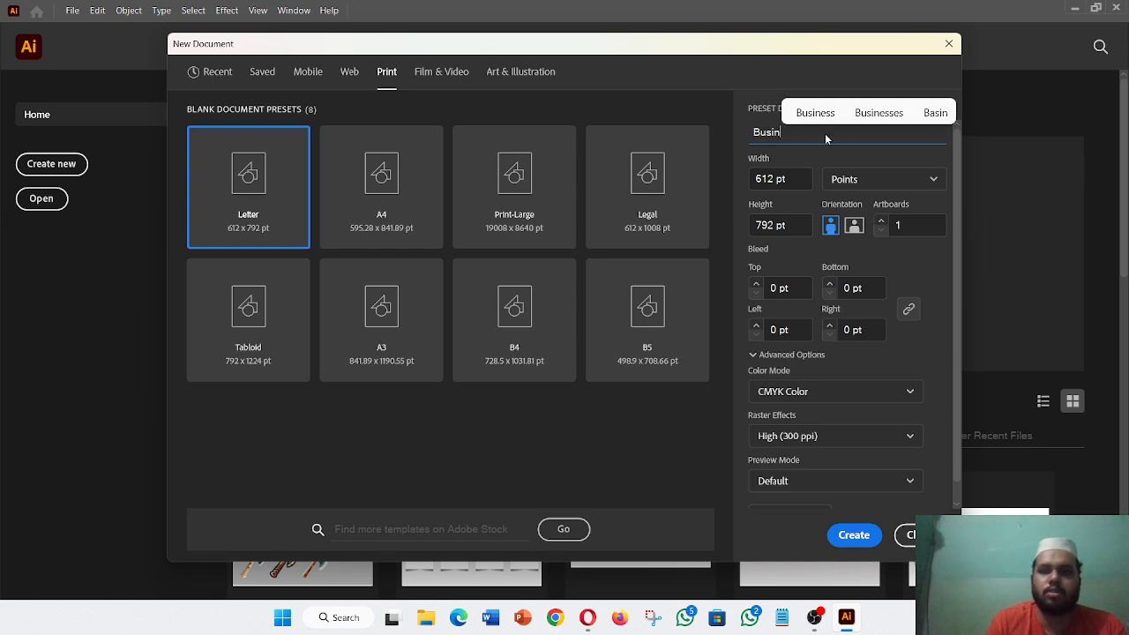
{"action": "type", "text": "es"}
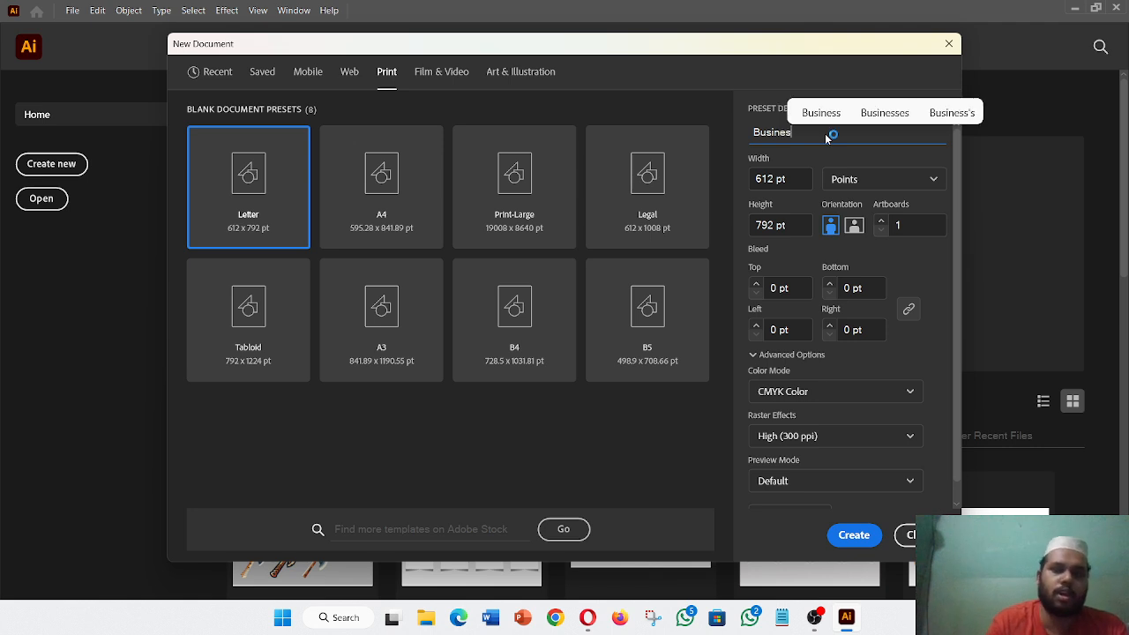
{"action": "type", "text": "s Card"}
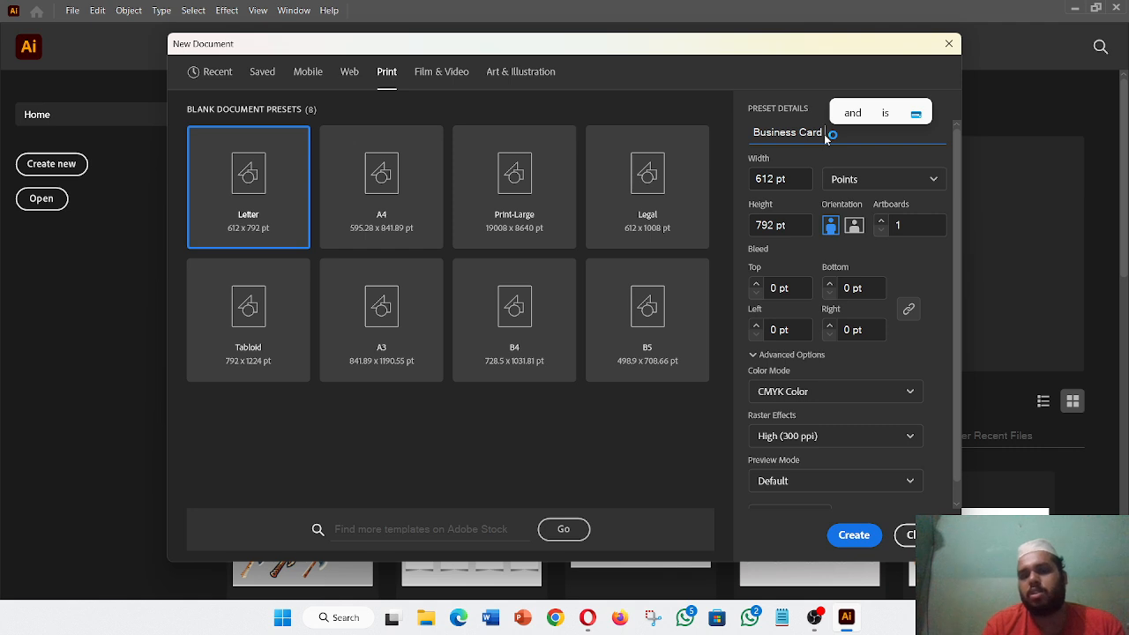
{"action": "left_click", "coordinate": [886, 180]}
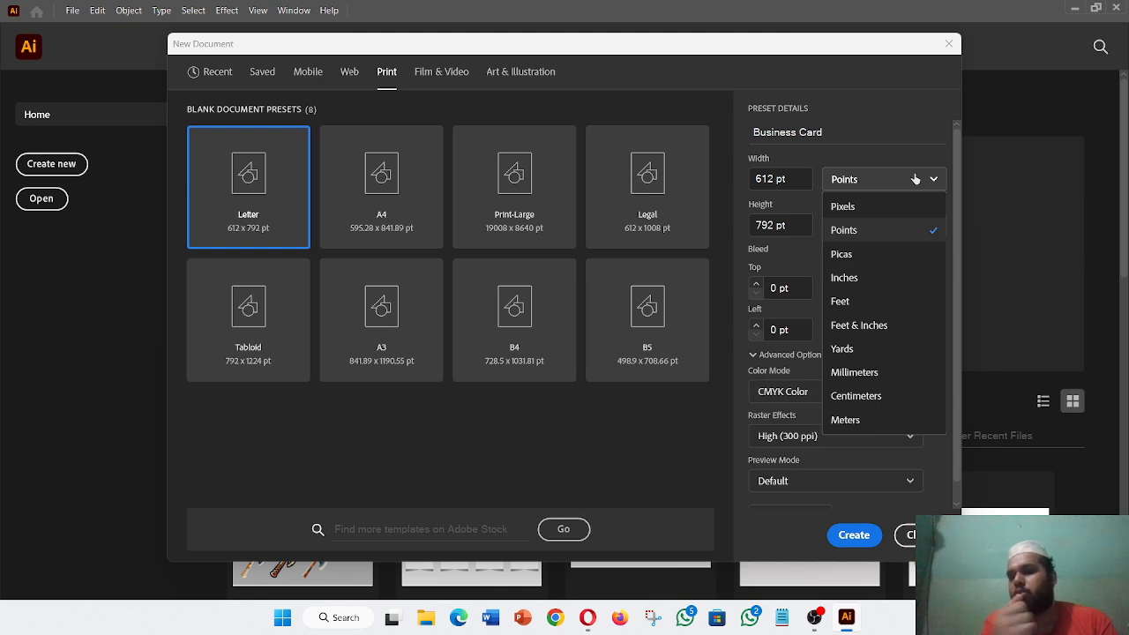
{"action": "left_click", "coordinate": [893, 280]}
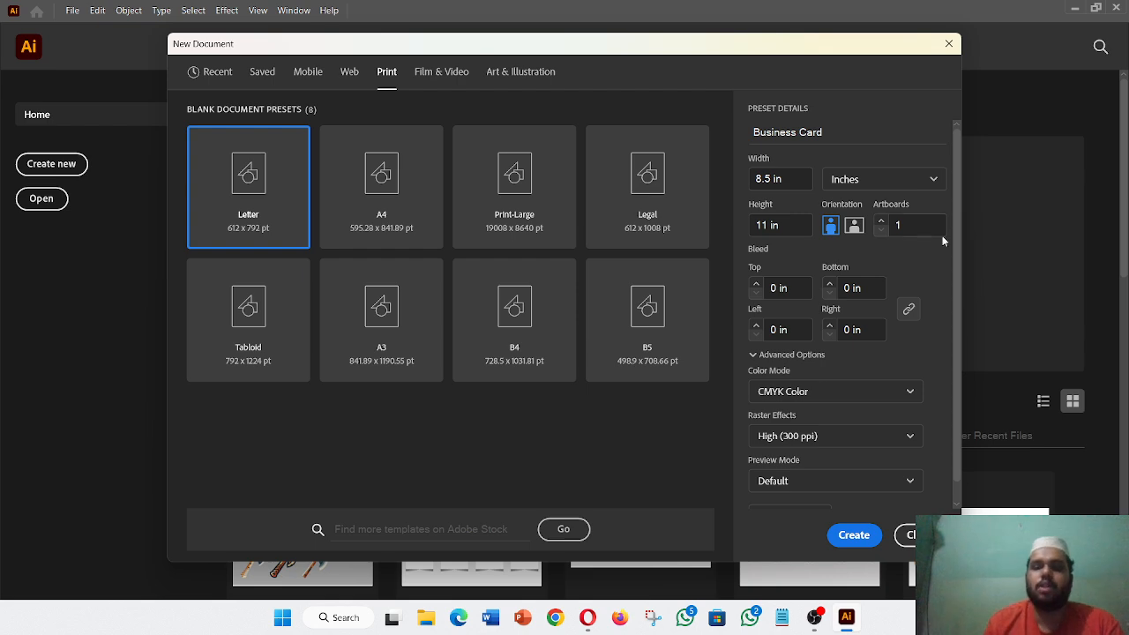
{"action": "left_click", "coordinate": [917, 225]}
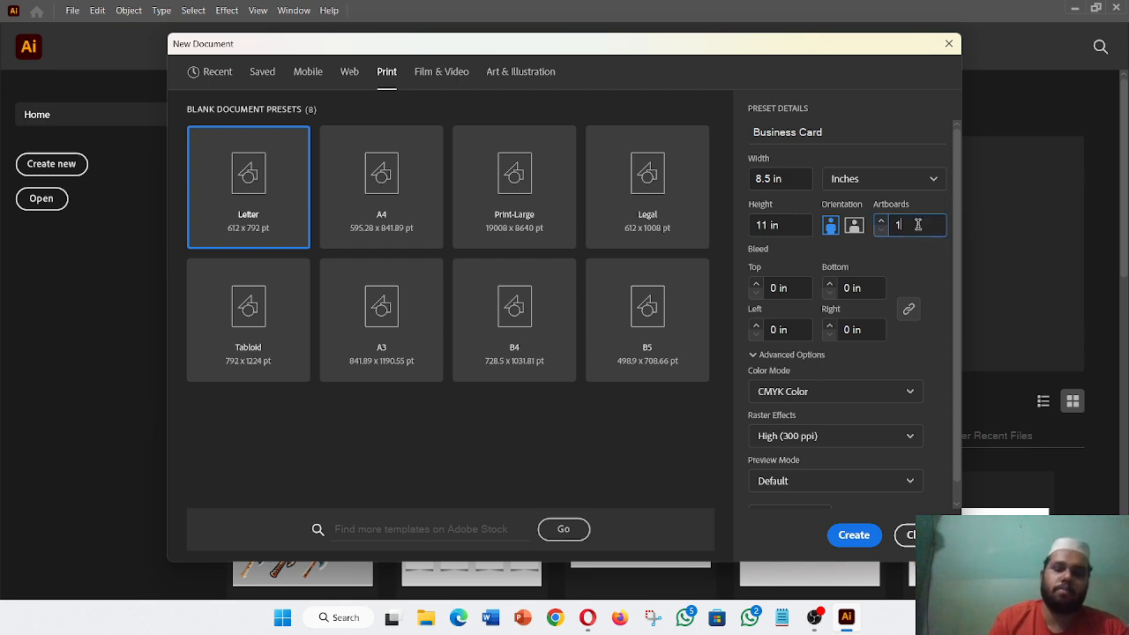
{"action": "left_click", "coordinate": [770, 178]}
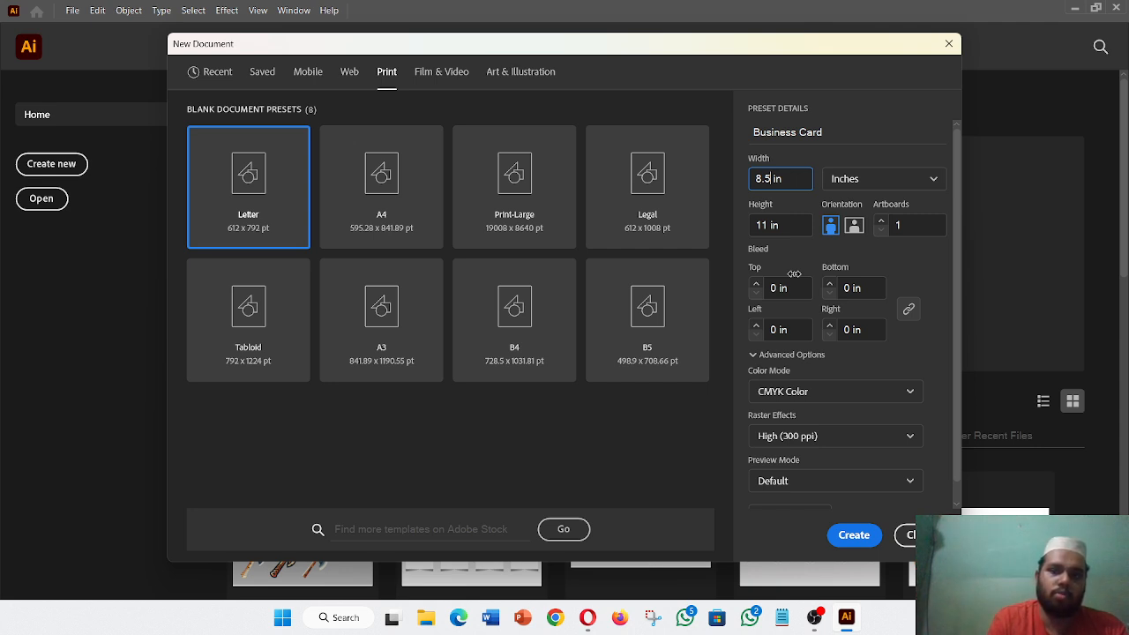
- Set width 2 in, height 3.5 in, 2 artboards, and type .125 as top bleed
{"action": "key", "text": "BackSpace"}
{"action": "key", "text": "BackSpace"}
{"action": "key", "text": "BackSpace"}
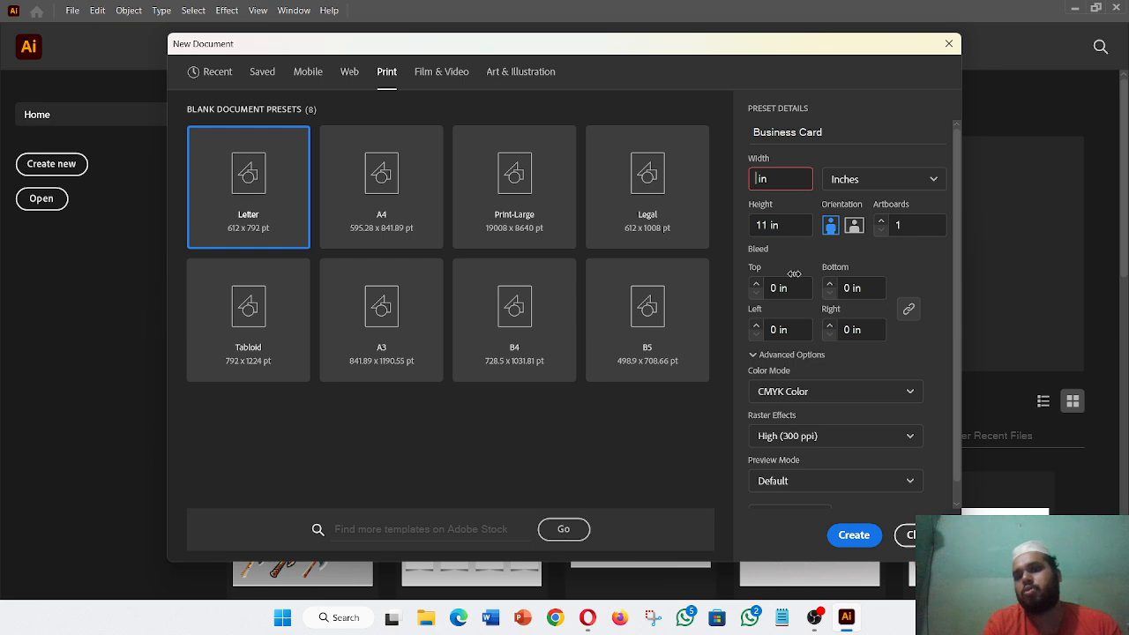
{"action": "type", "text": "2"}
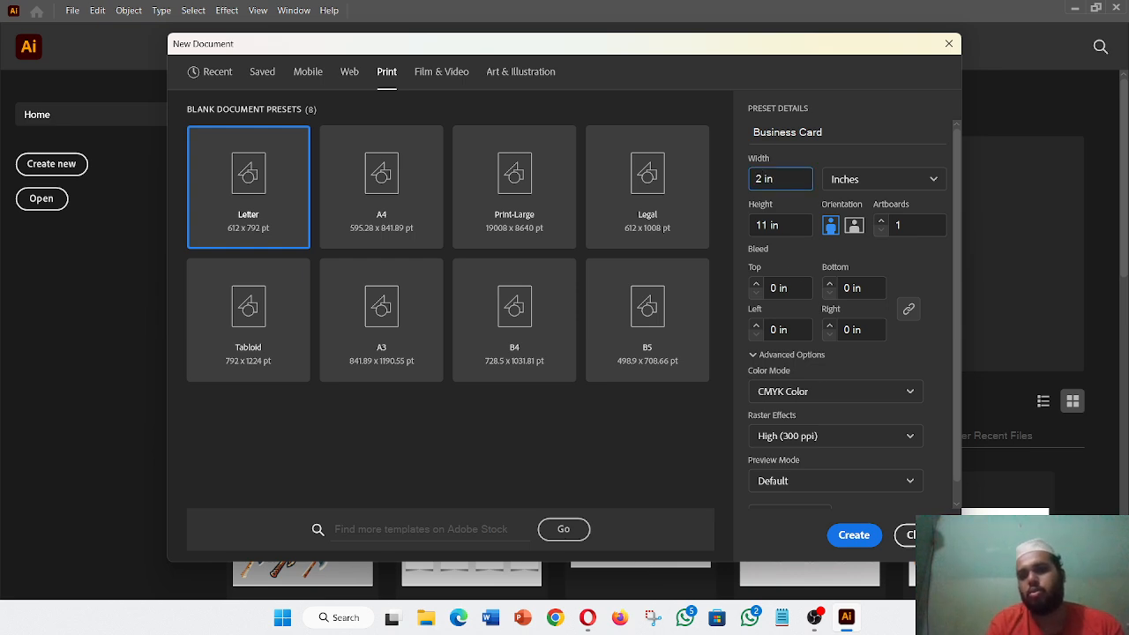
{"action": "left_click", "coordinate": [766, 225]}
{"action": "key", "text": "BackSpace"}
{"action": "key", "text": "BackSpace"}
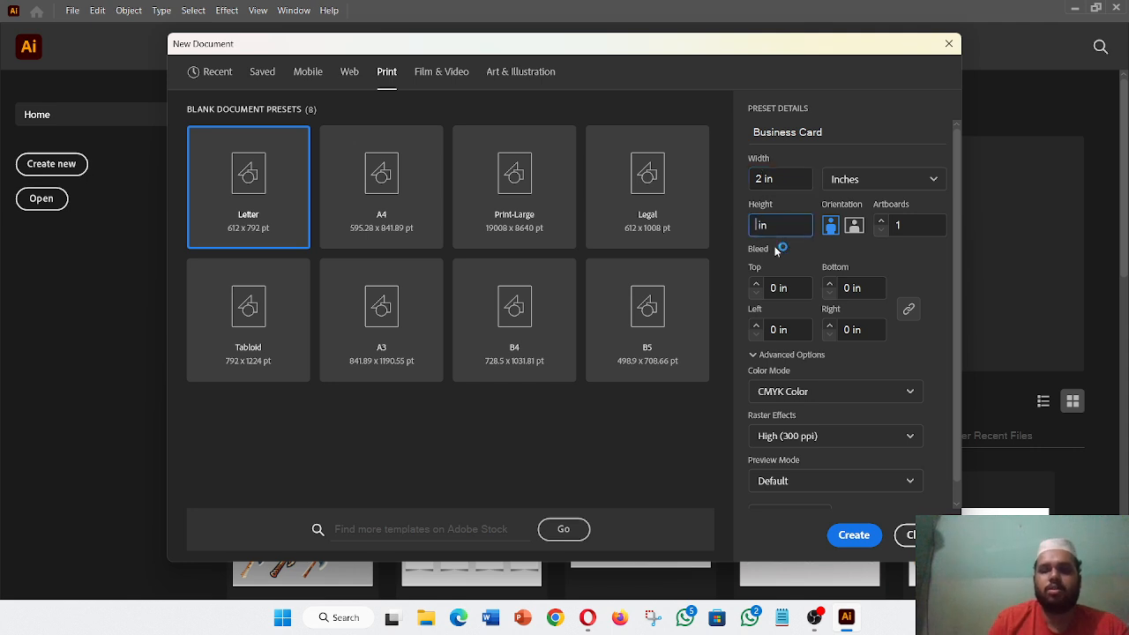
{"action": "type", "text": "3.5"}
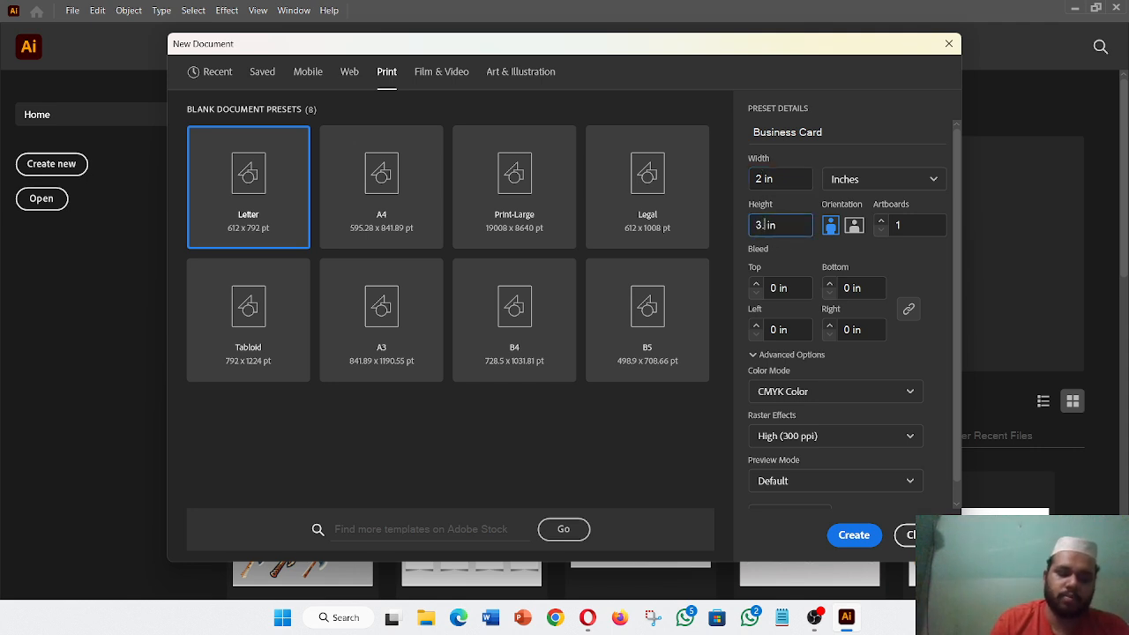
{"action": "left_click", "coordinate": [917, 222]}
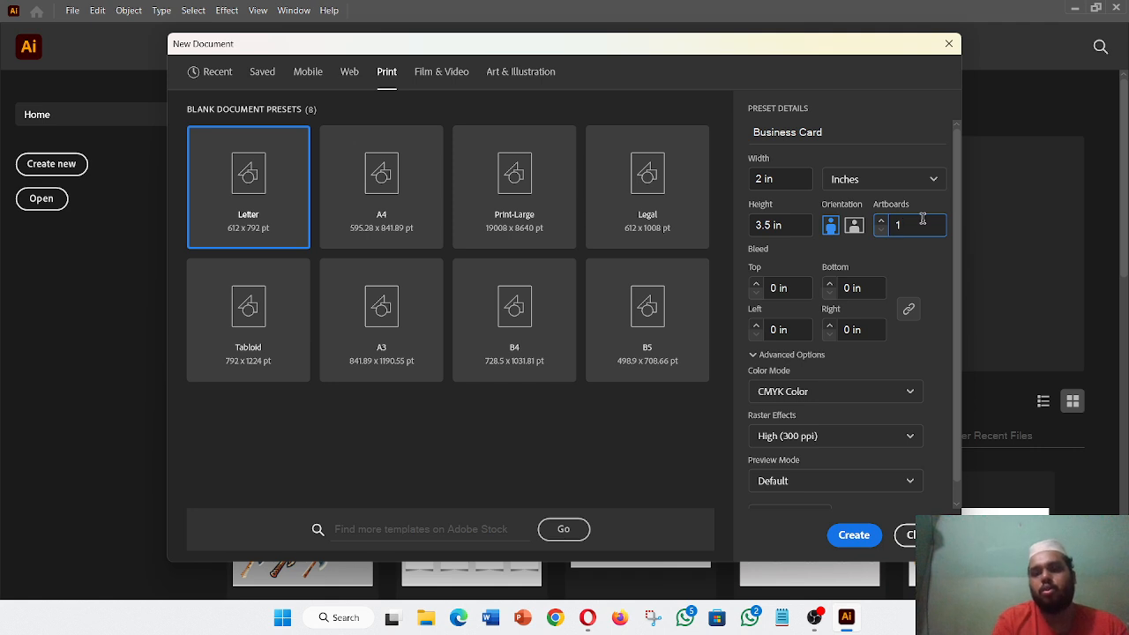
{"action": "key", "text": "BackSpace"}
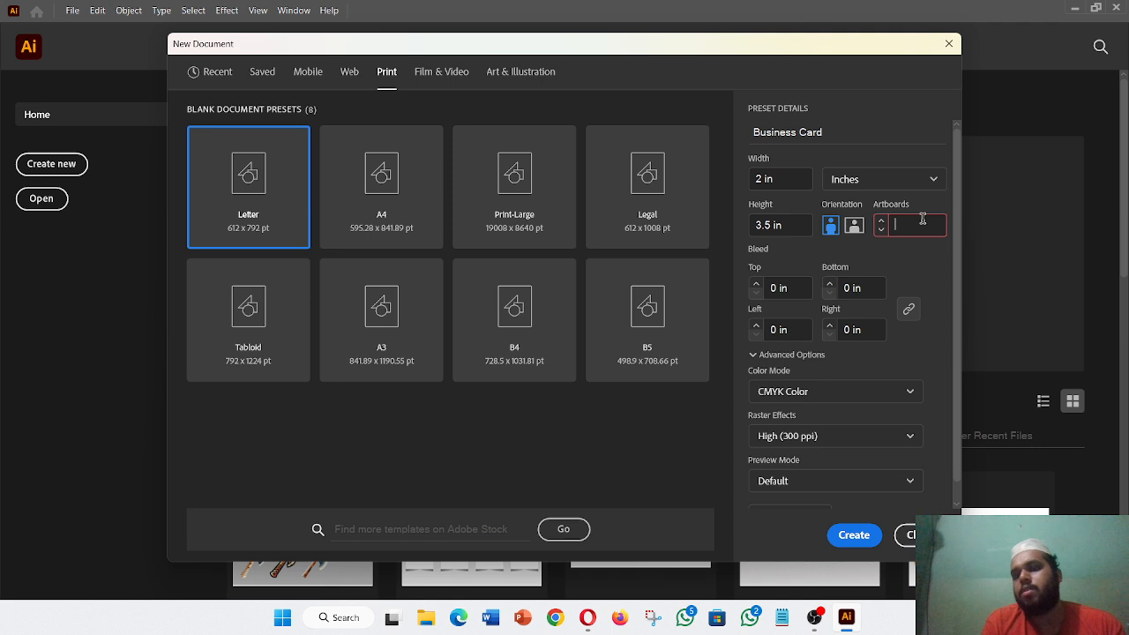
{"action": "type", "text": "2"}
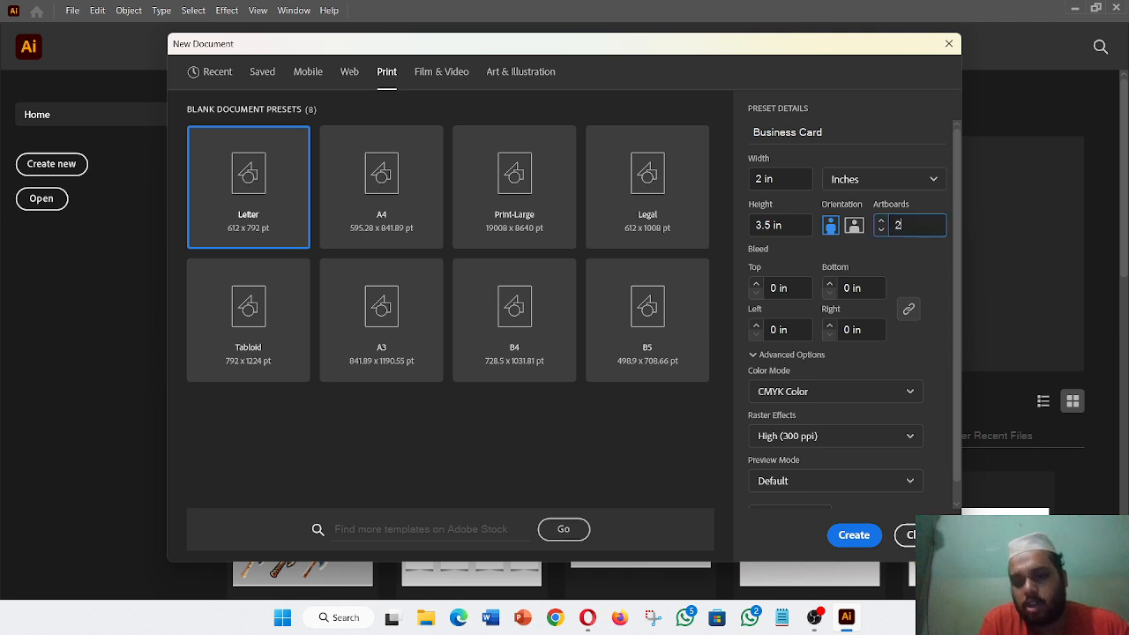
{"action": "left_click", "coordinate": [777, 288]}
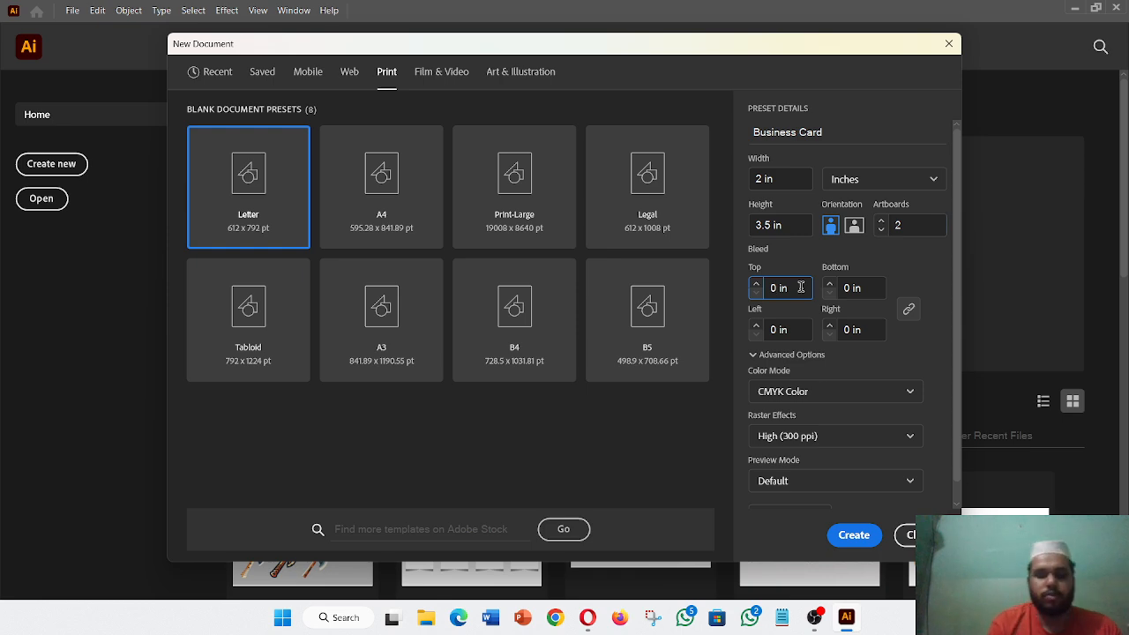
{"action": "type", "text": ".12"}
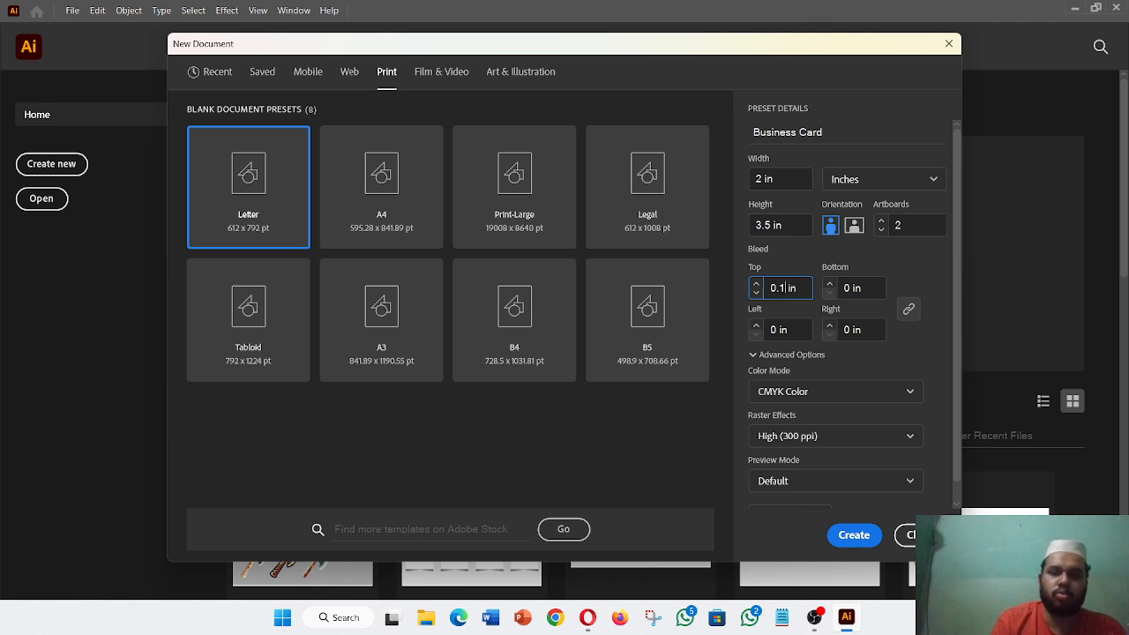
{"action": "type", "text": "5"}
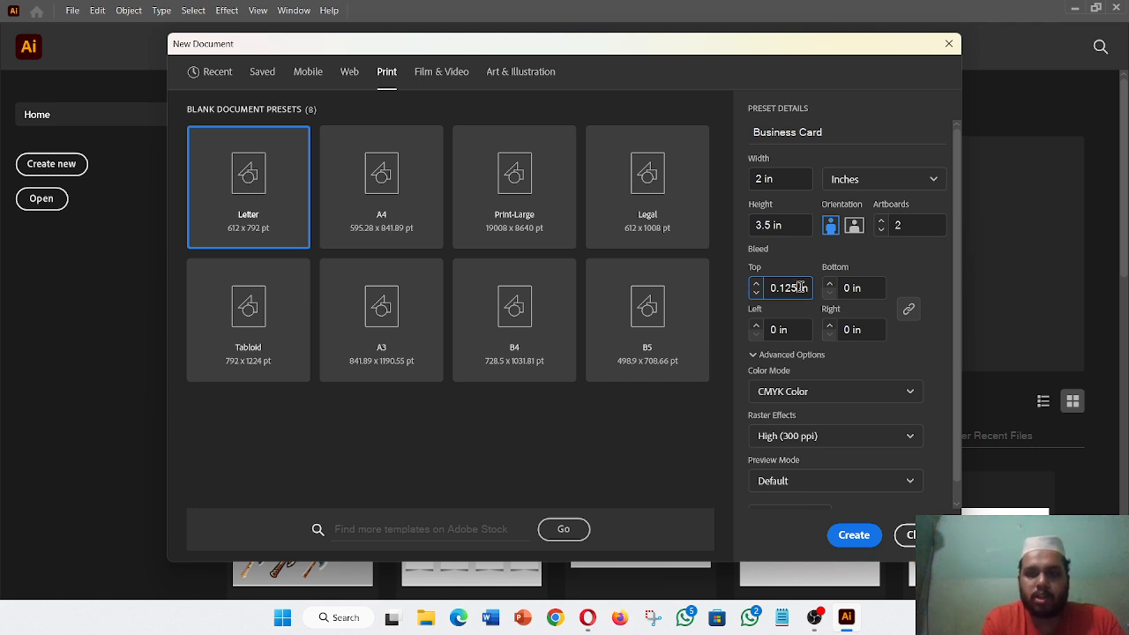
- Link the bleed values so all four sides use 0.125 in
{"action": "left_click", "coordinate": [908, 311]}
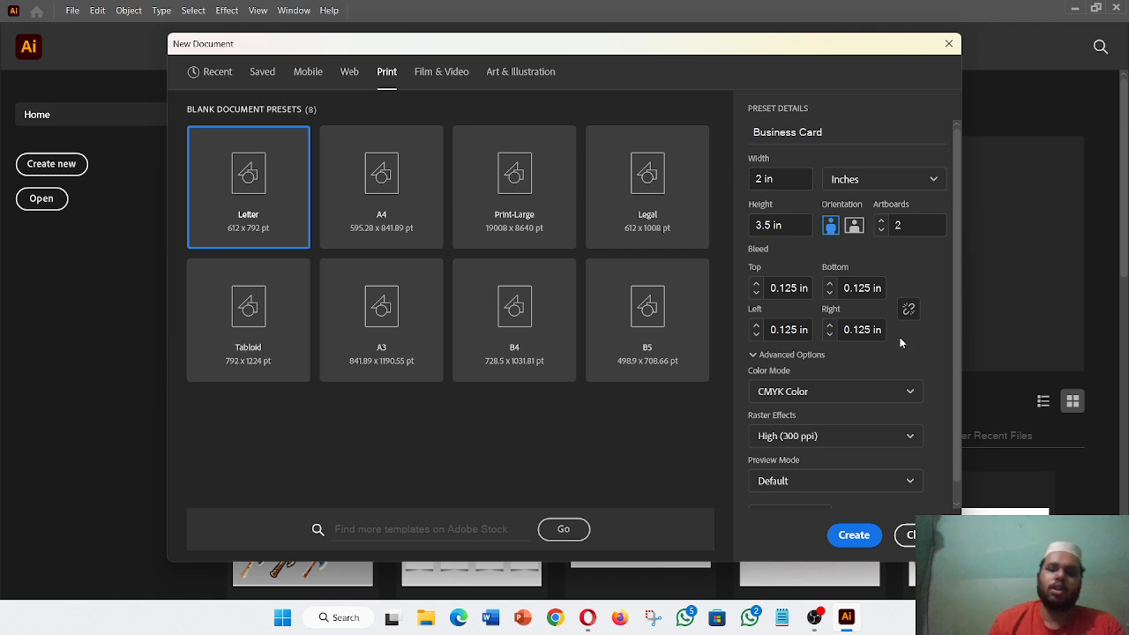
{"action": "scroll", "coordinate": [901, 355], "scroll_direction": "down", "scroll_amount": 1}
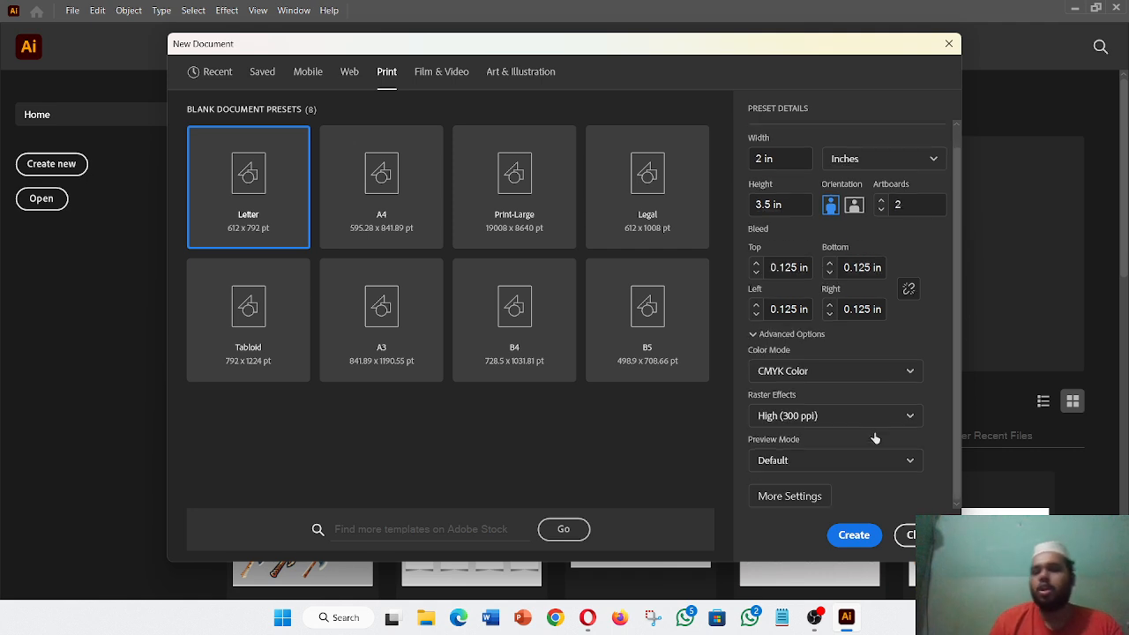
{"action": "left_click", "coordinate": [892, 383]}
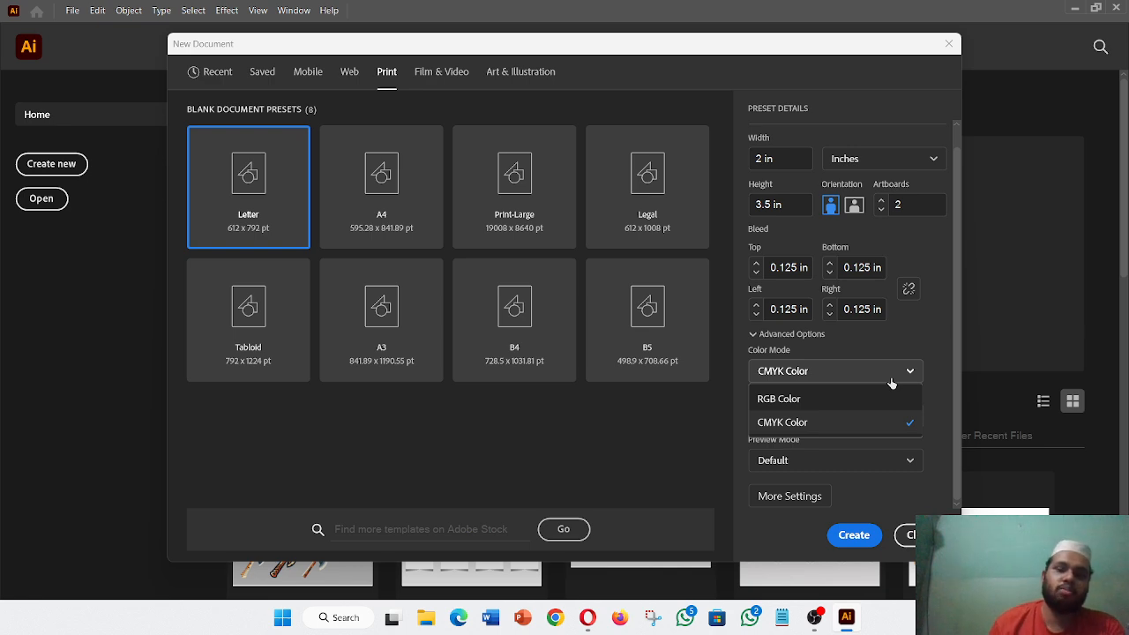
{"action": "left_click", "coordinate": [891, 381]}
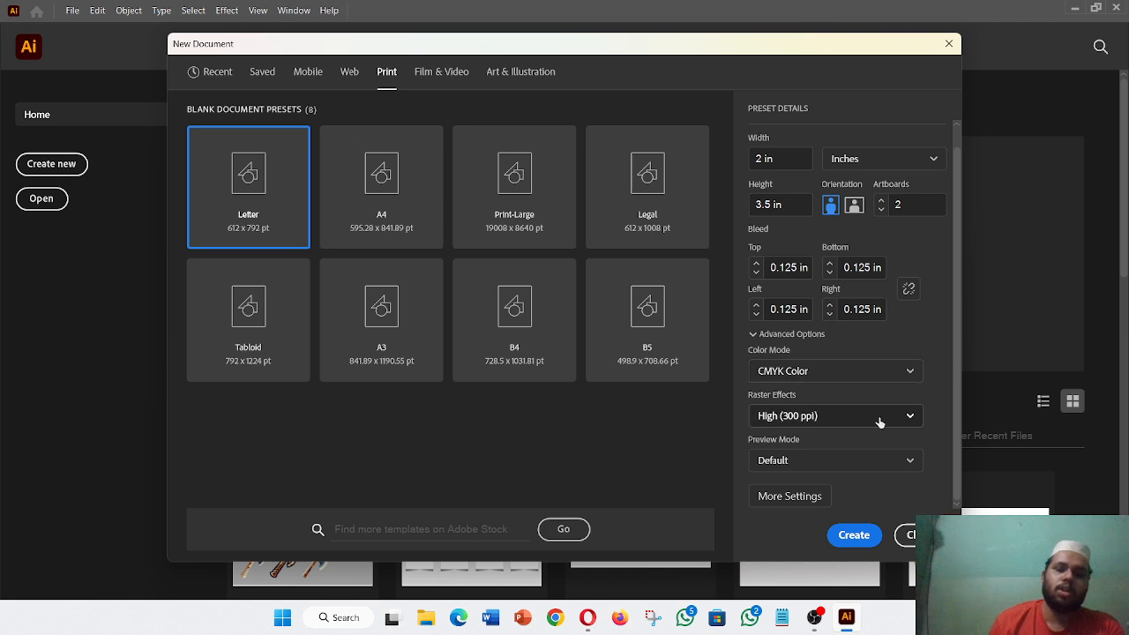
{"action": "left_click", "coordinate": [880, 421]}
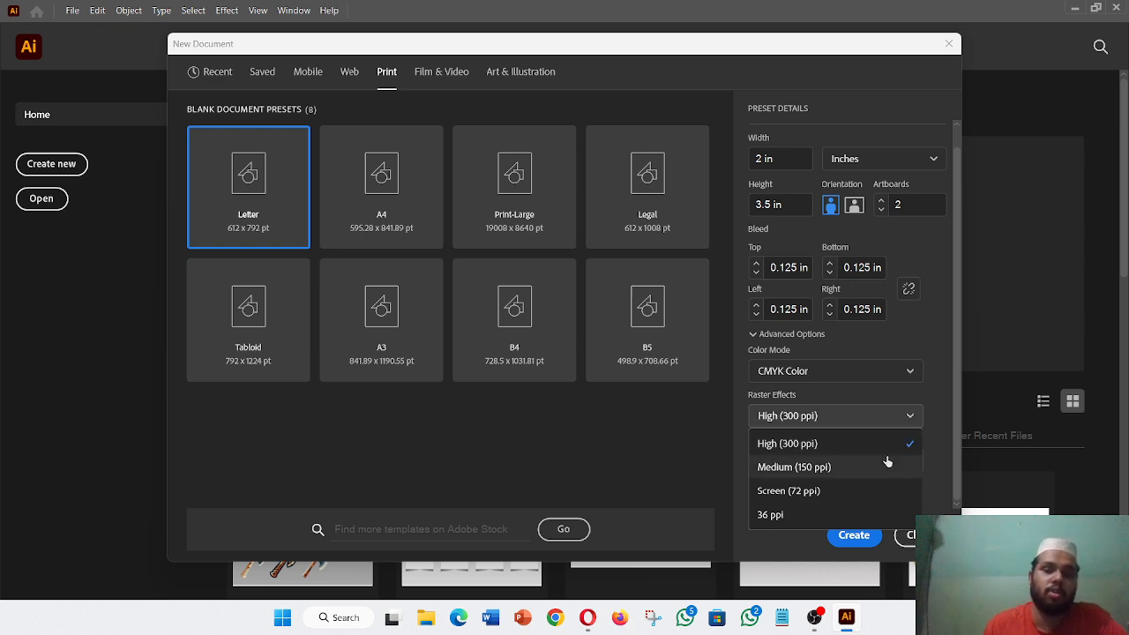
{"action": "left_click", "coordinate": [902, 415]}
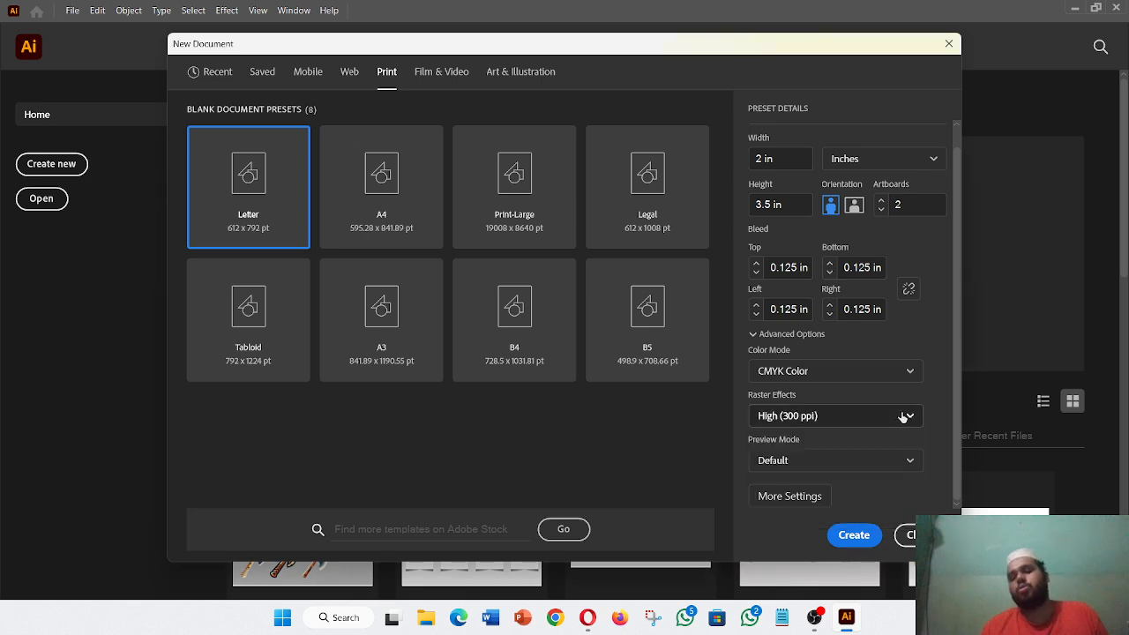
{"action": "left_click", "coordinate": [891, 462]}
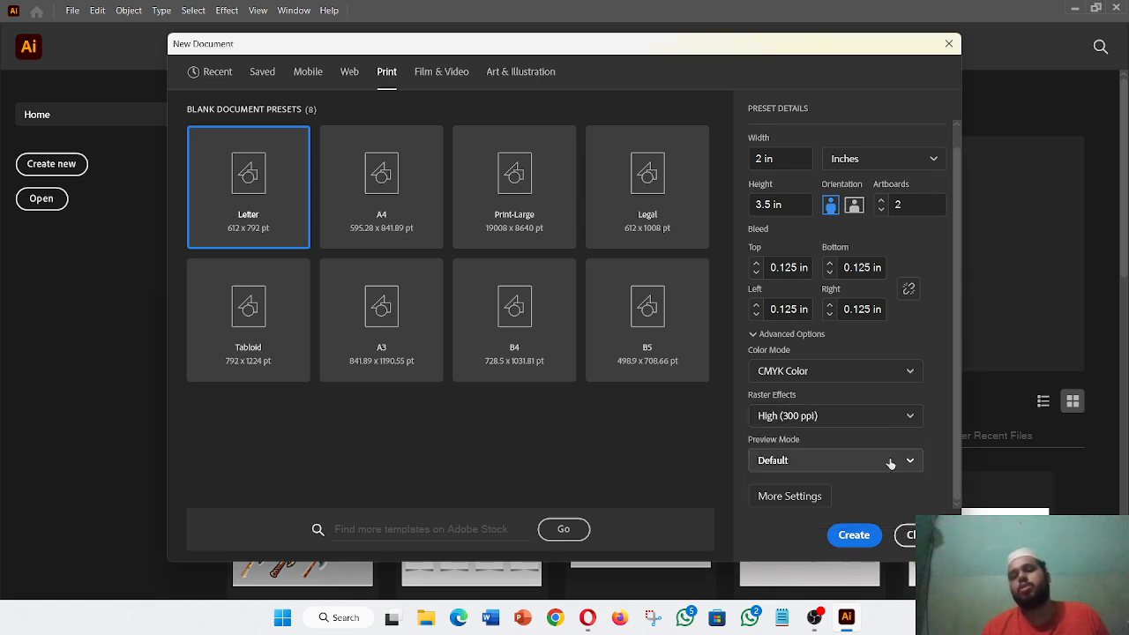
{"action": "left_click", "coordinate": [891, 462]}
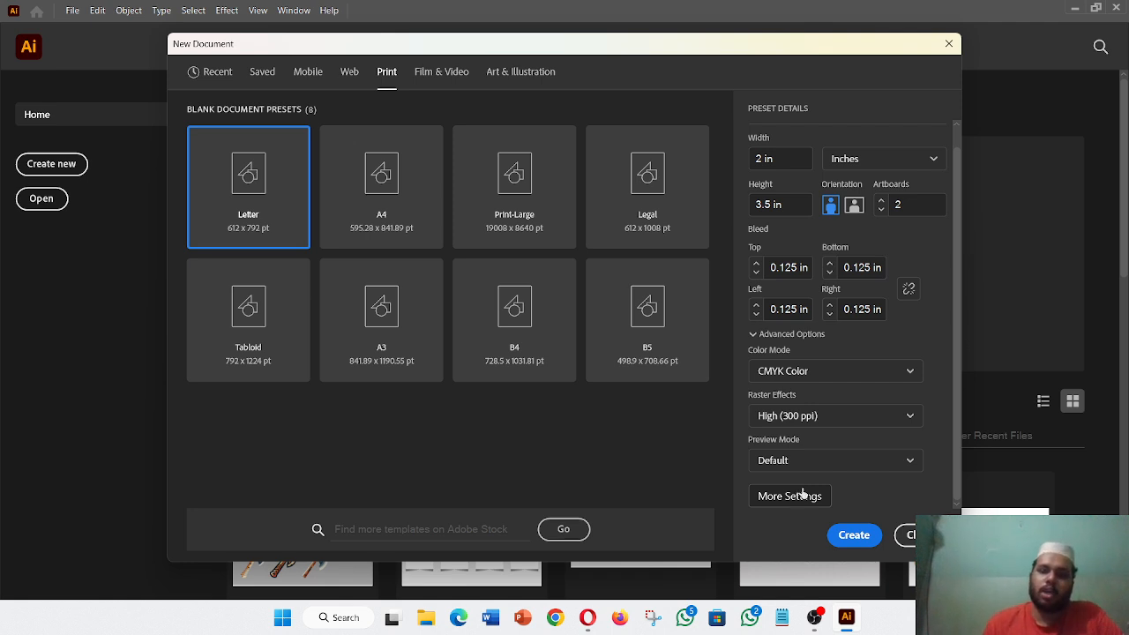
- Create the Business Card document with its two blank portrait artboards
{"action": "left_click", "coordinate": [853, 535]}
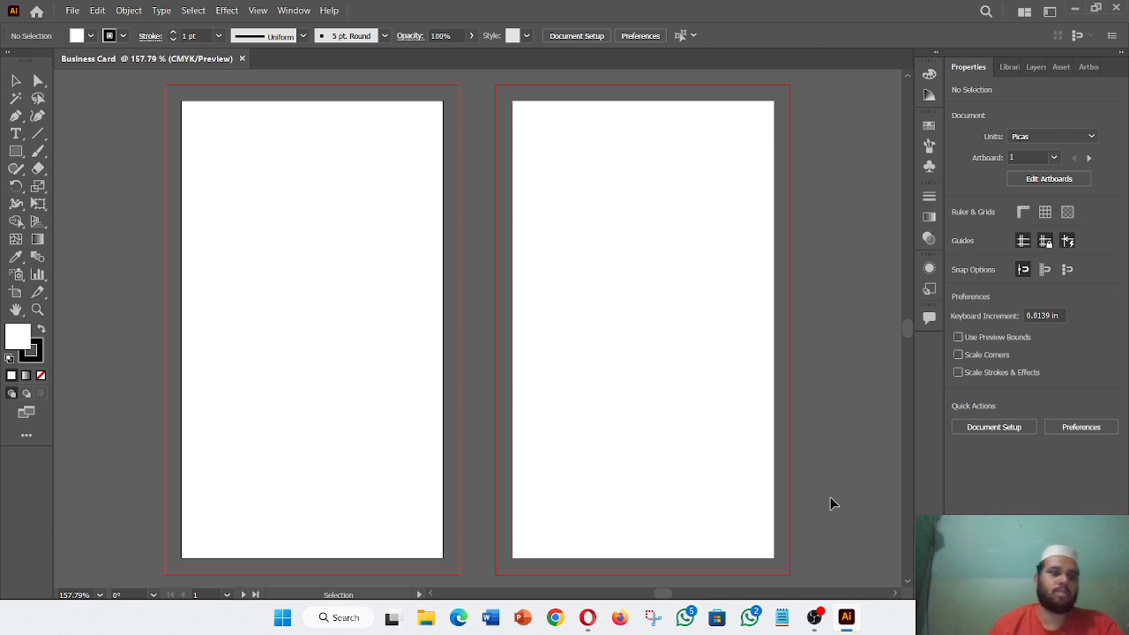
{"action": "left_click", "coordinate": [16, 151]}
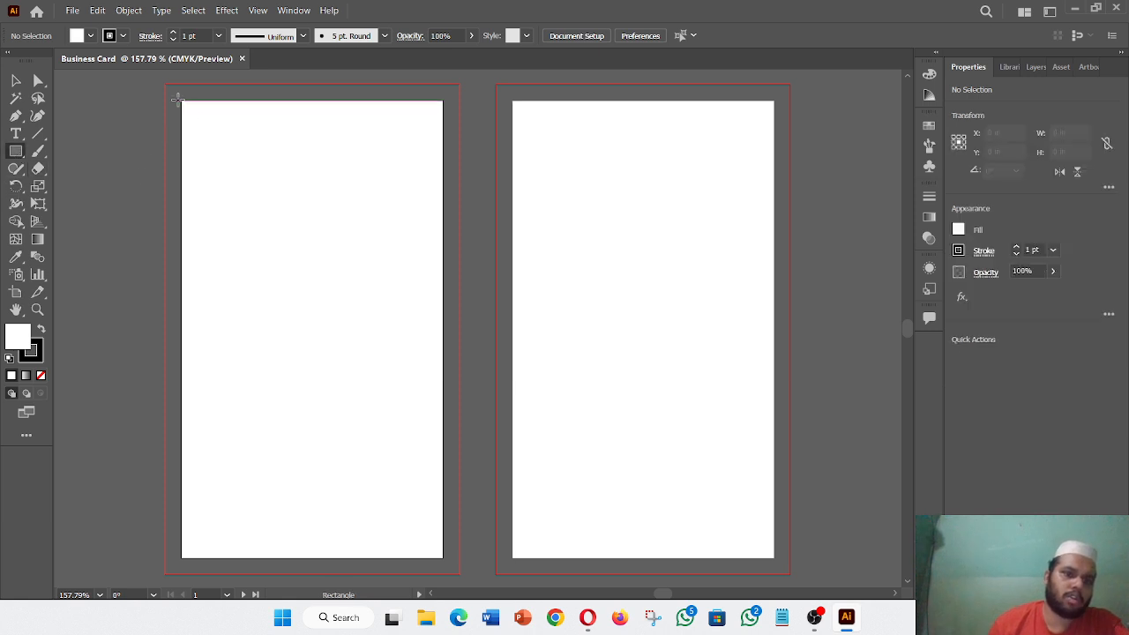
{"action": "left_click", "coordinate": [194, 125]}
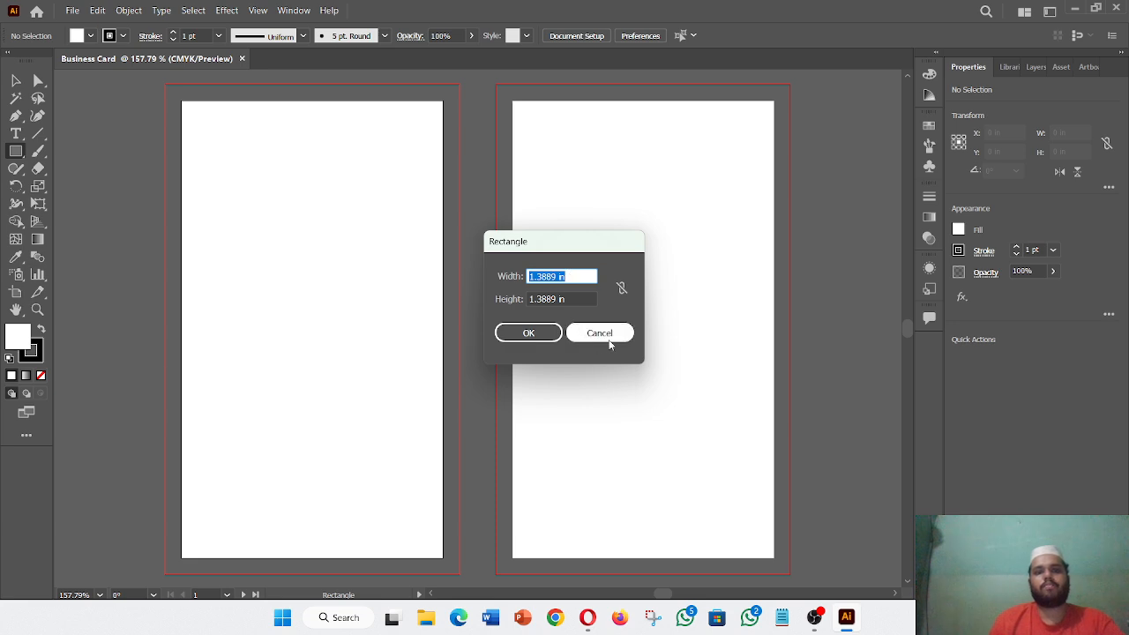
{"action": "left_click", "coordinate": [607, 339]}
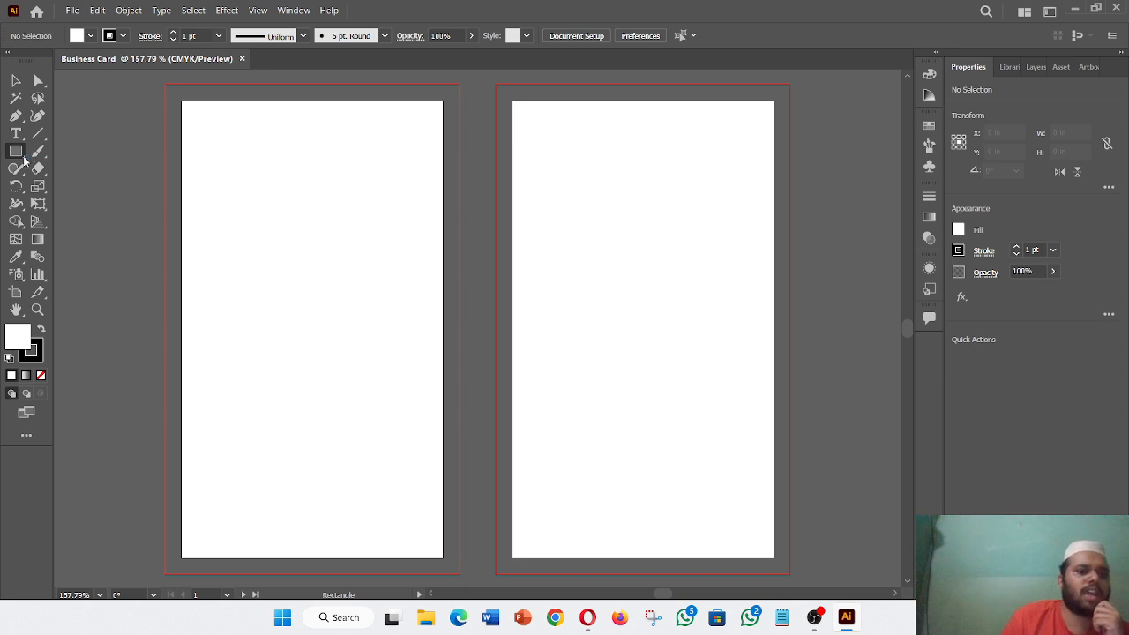
- Keep the Rectangle tool and click the left artboard to open the 1.3889 in size dialog
{"action": "right_click", "coordinate": [24, 158]}
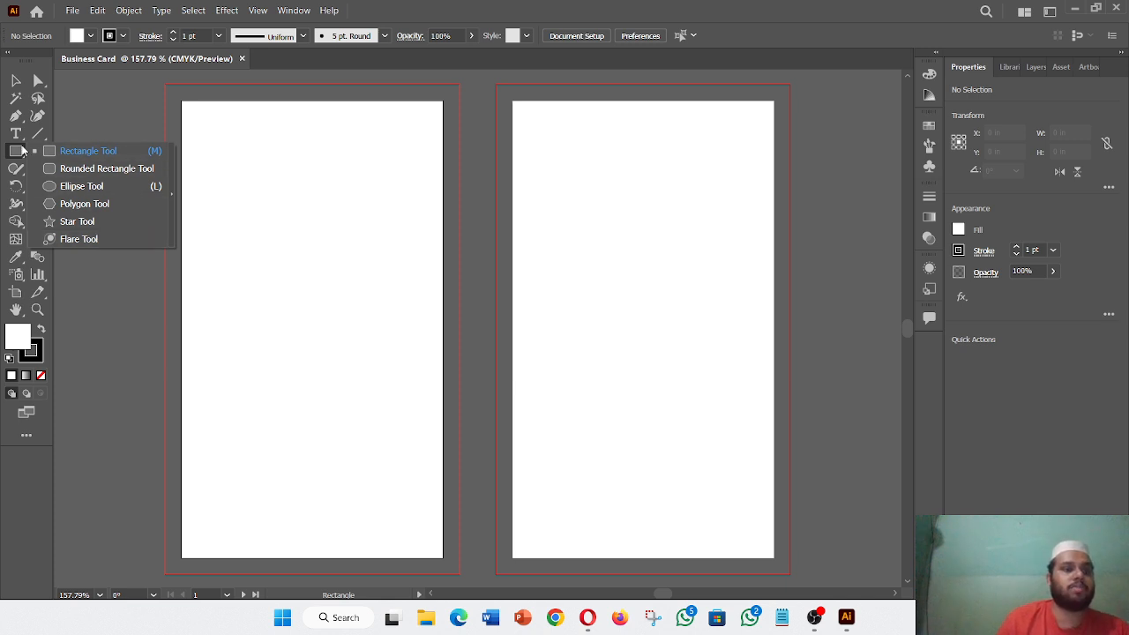
{"action": "left_click", "coordinate": [14, 152]}
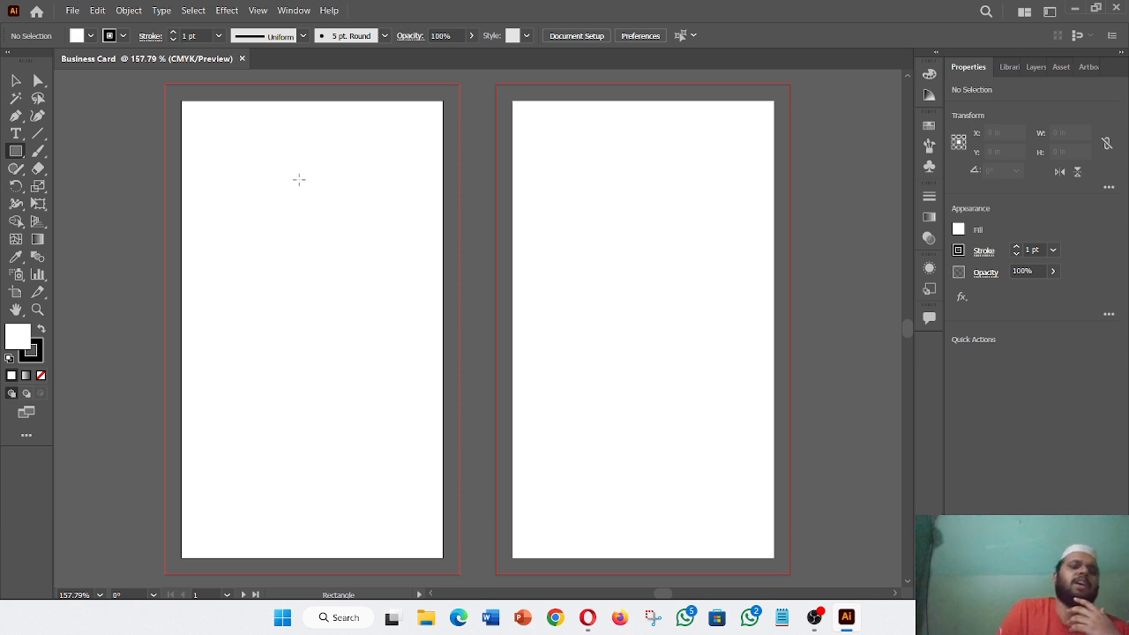
{"action": "left_click", "coordinate": [269, 198]}
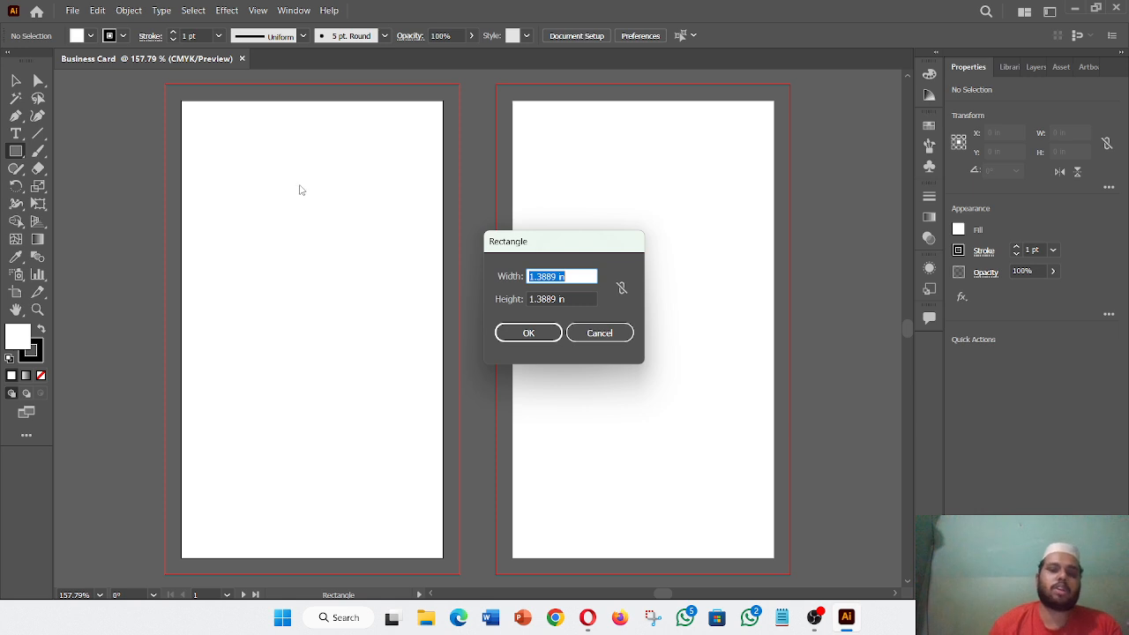
- Enter width and height in the Rectangle dialog, creating a tiny 0.0001 x 0.0001 in rectangle
{"action": "left_click", "coordinate": [557, 277]}
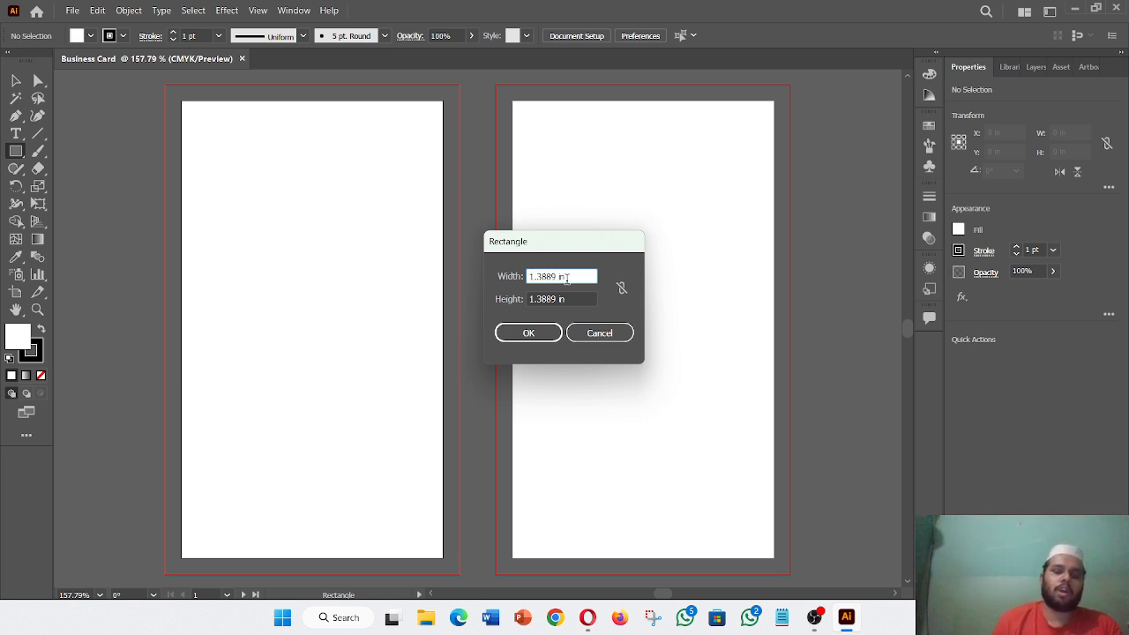
{"action": "key", "text": "BackSpace"}
{"action": "key", "text": "BackSpace"}
{"action": "key", "text": "BackSpace"}
{"action": "key", "text": "BackSpace"}
{"action": "key", "text": "BackSpace"}
{"action": "key", "text": "BackSpace"}
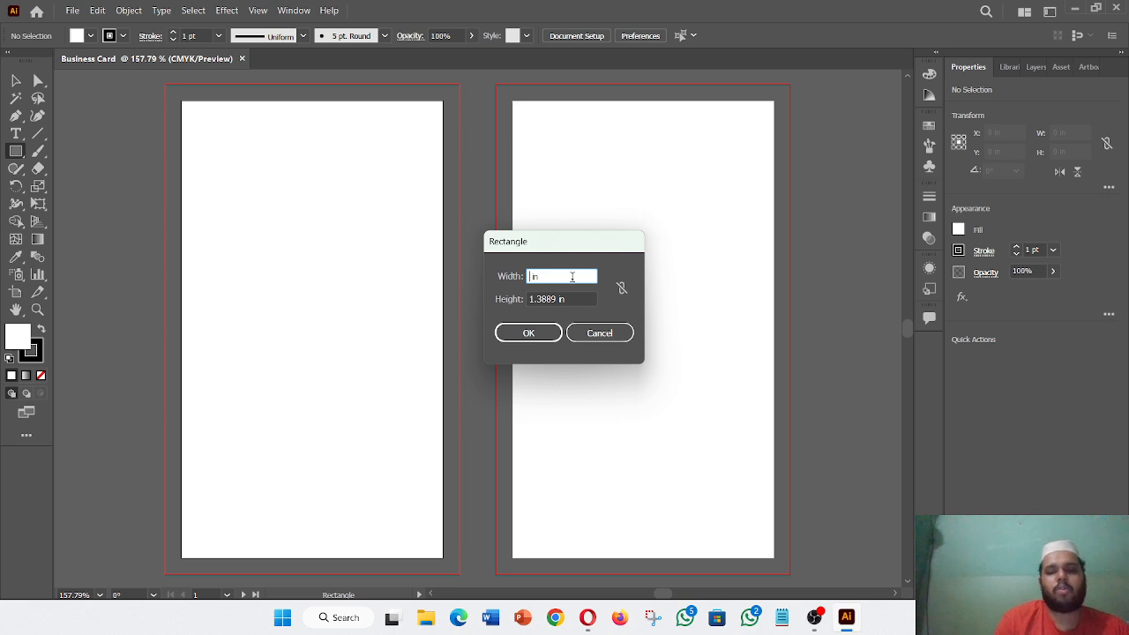
{"action": "type", "text": "01"}
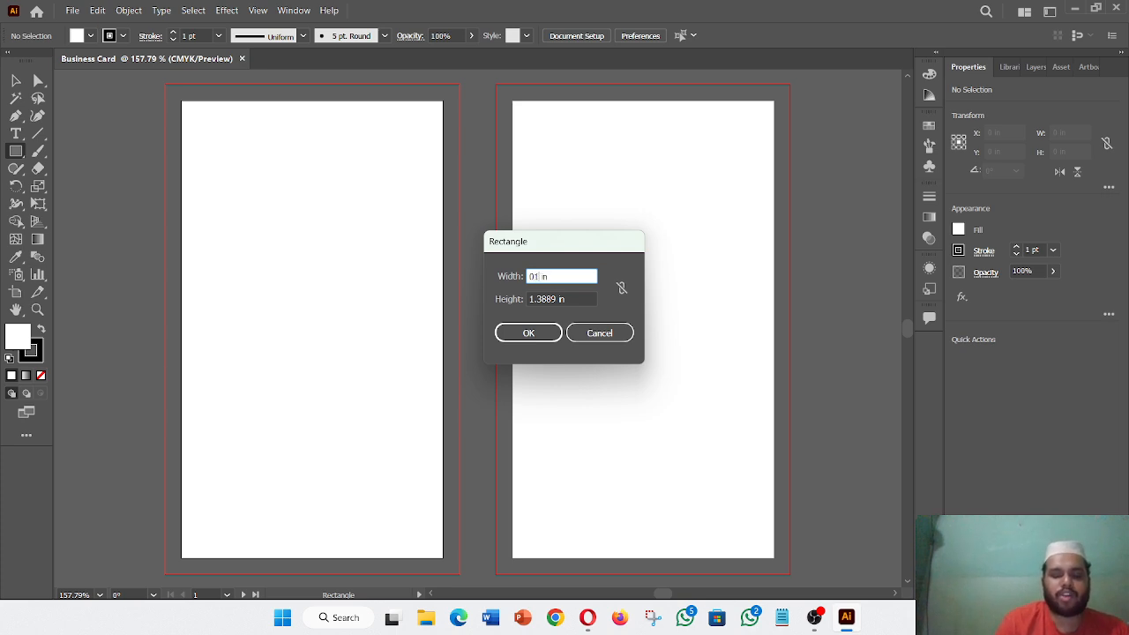
{"action": "key", "text": "BackSpace"}
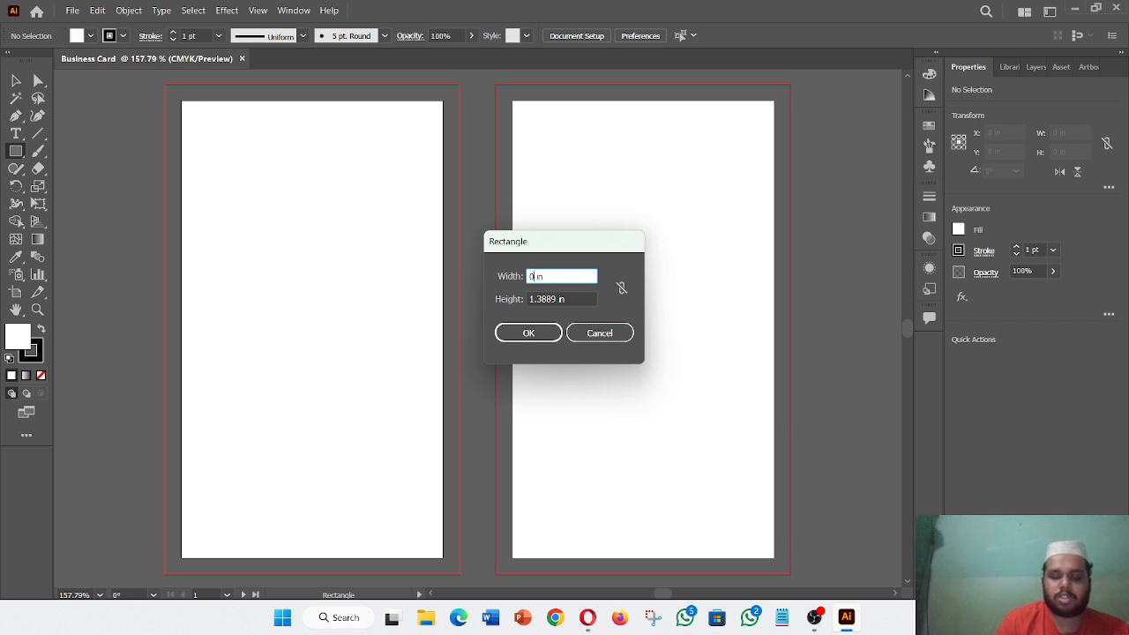
{"action": "key", "text": "BackSpace"}
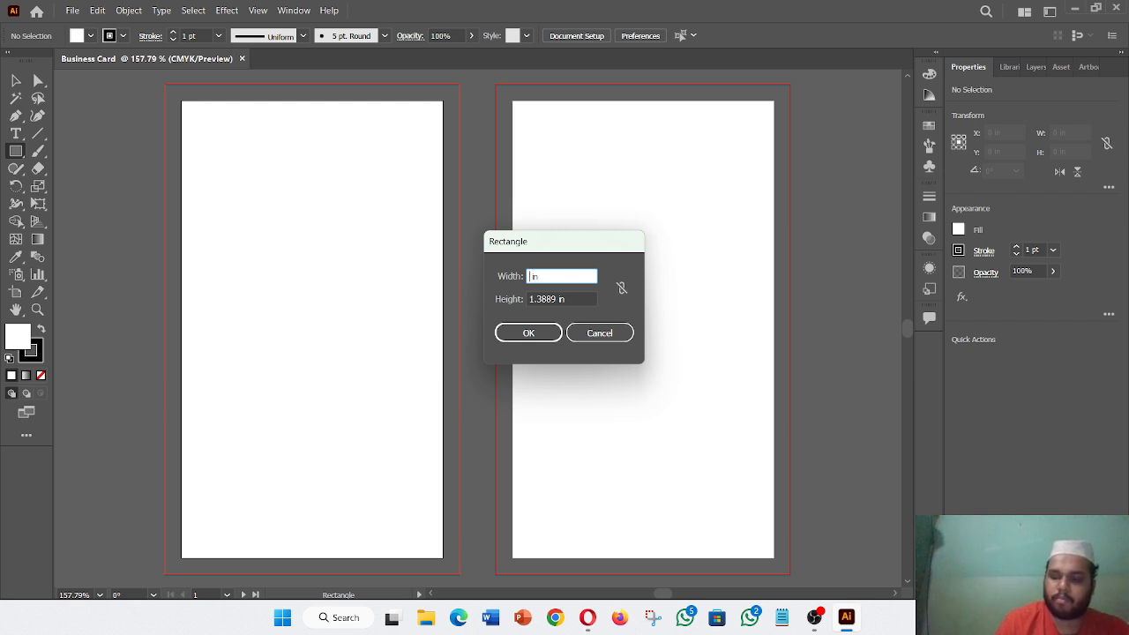
{"action": "type", "text": "2 "}
{"action": "type", "text": "1 "}
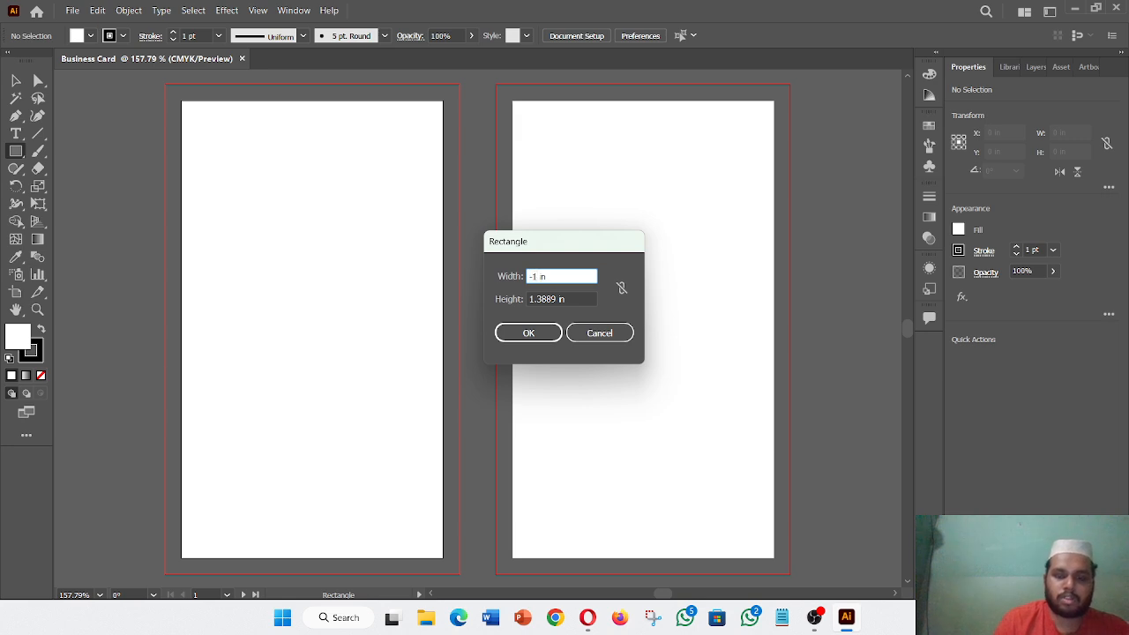
{"action": "type", "text": "."}
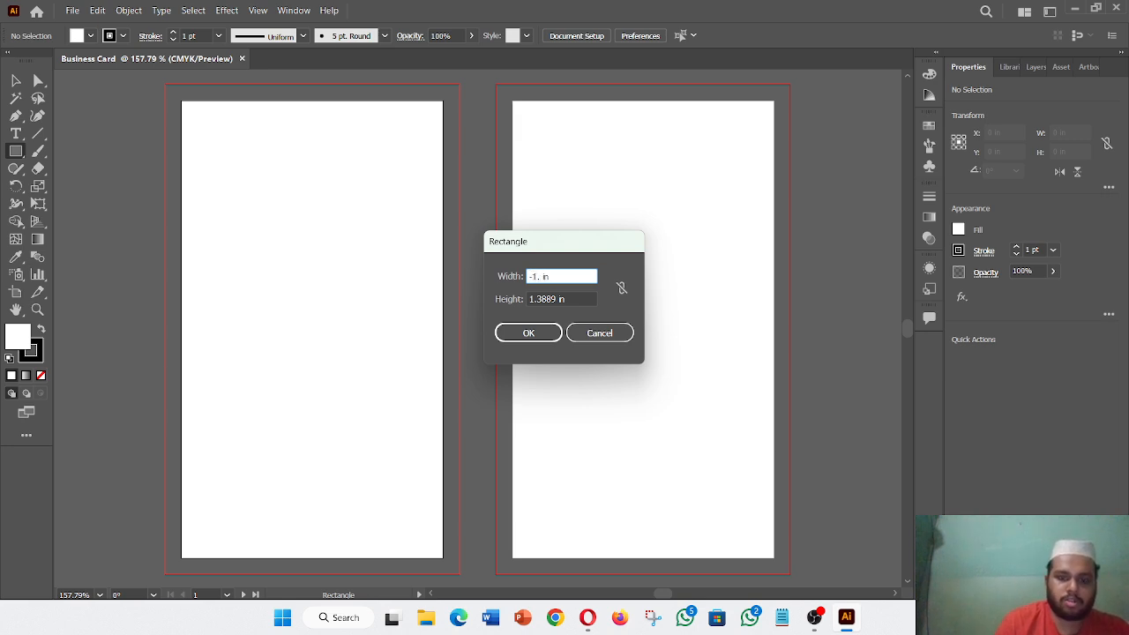
{"action": "key", "text": "BackSpace"}
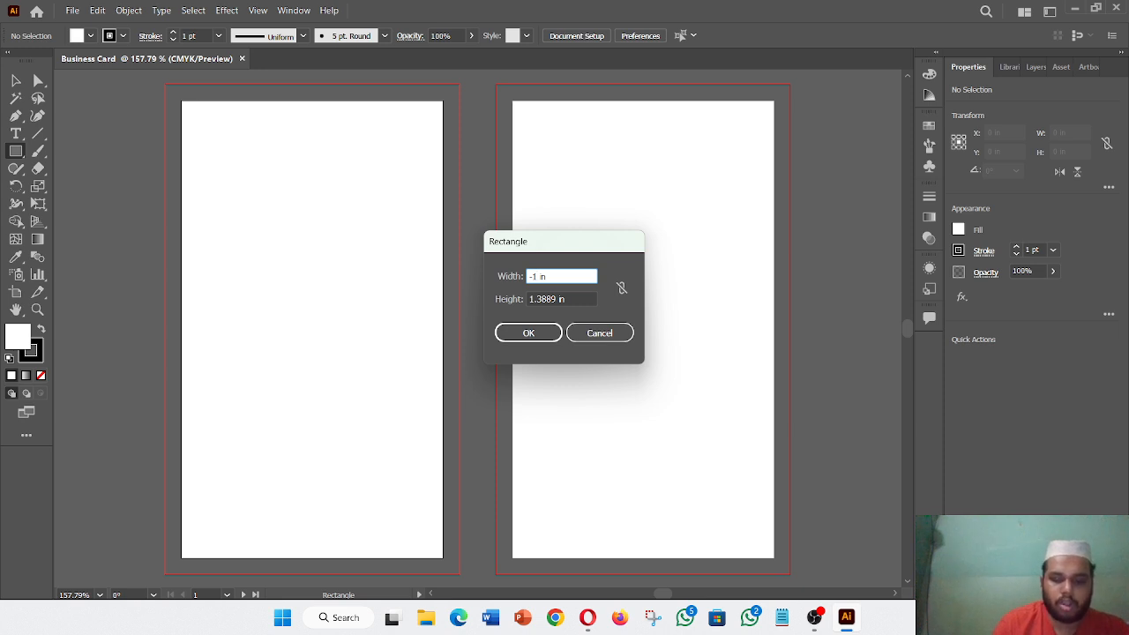
{"action": "type", "text": "0.125"}
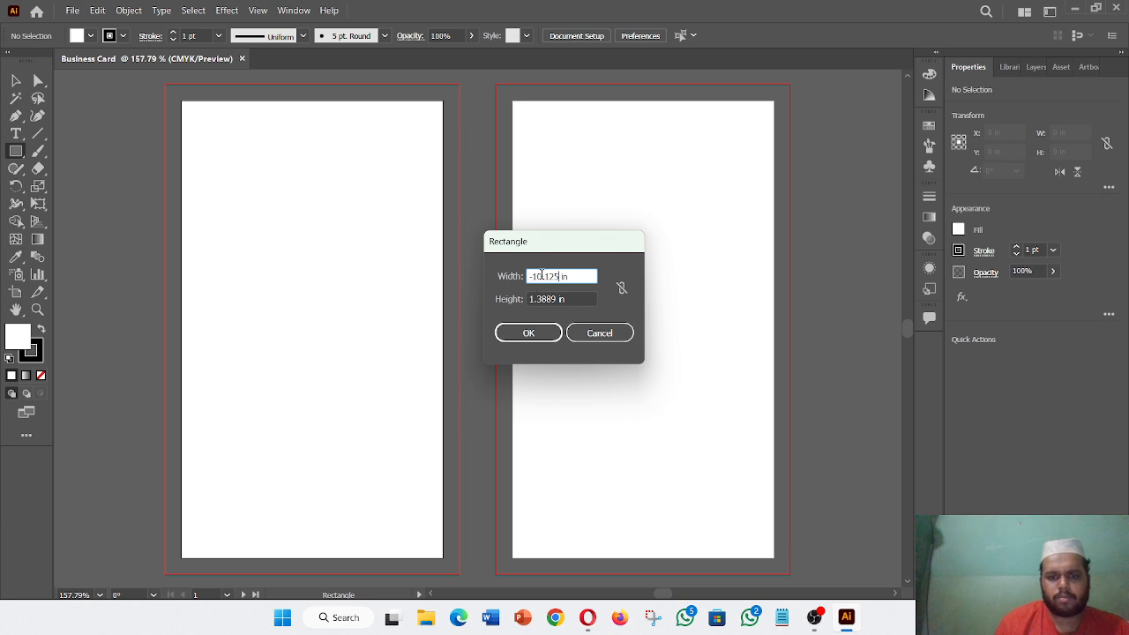
{"action": "key", "text": "BackSpace"}
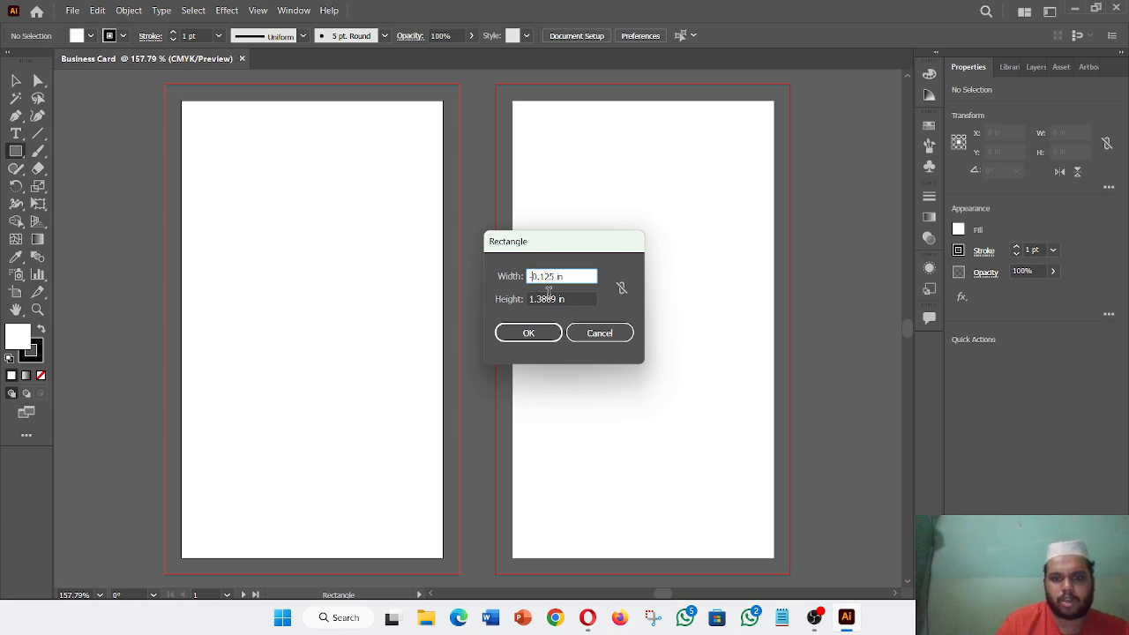
{"action": "key", "text": "Tab"}
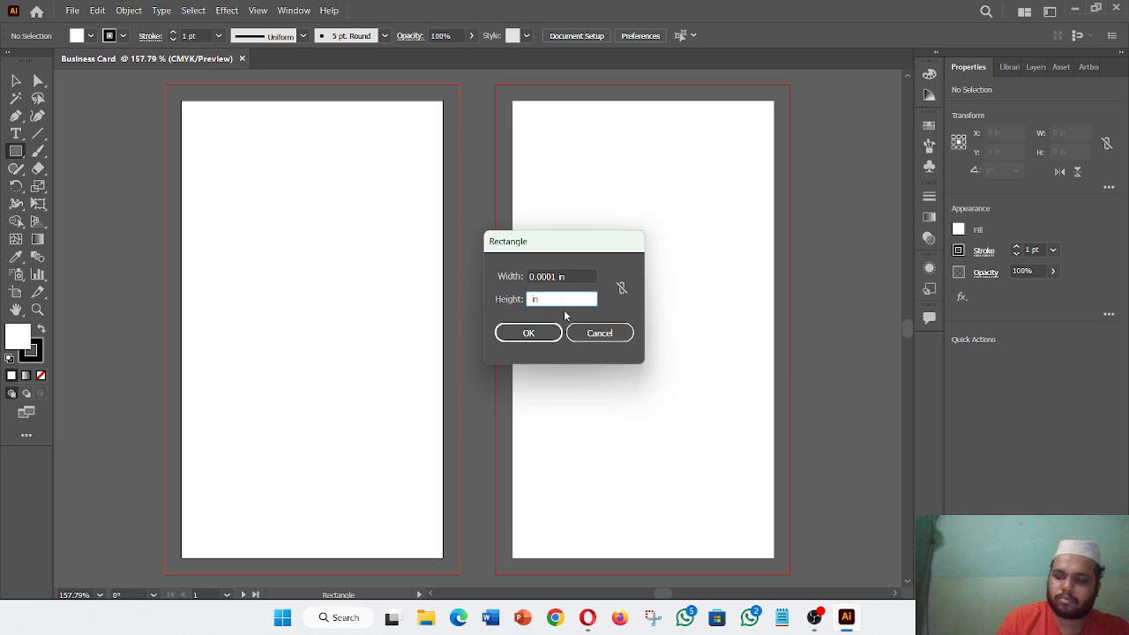
{"action": "type", "text": "-0 "}
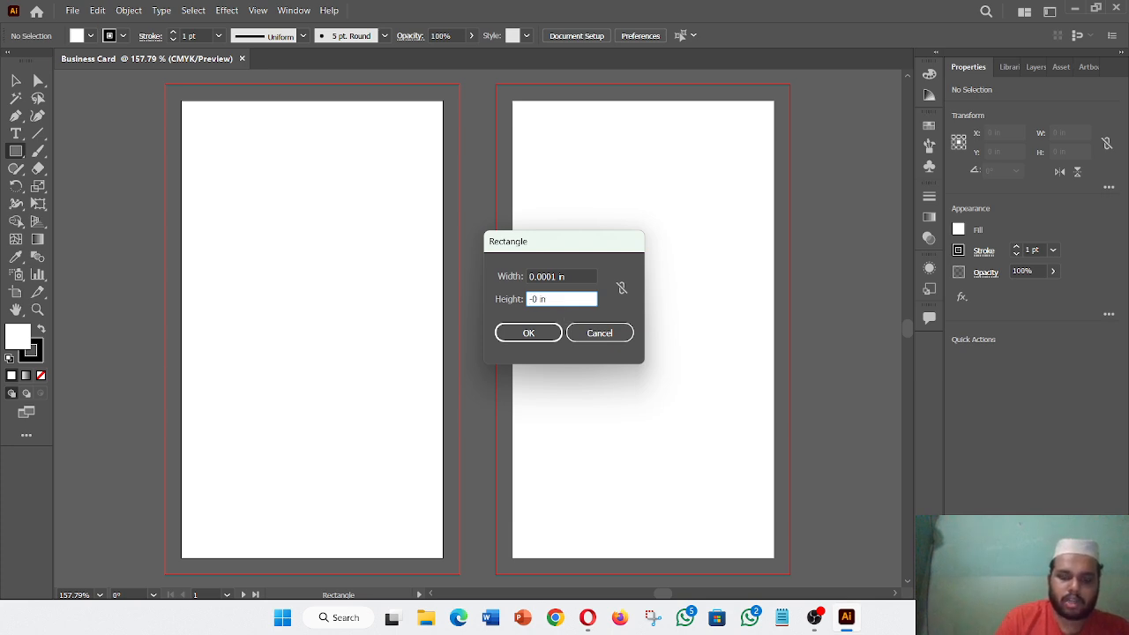
{"action": "type", "text": ".125"}
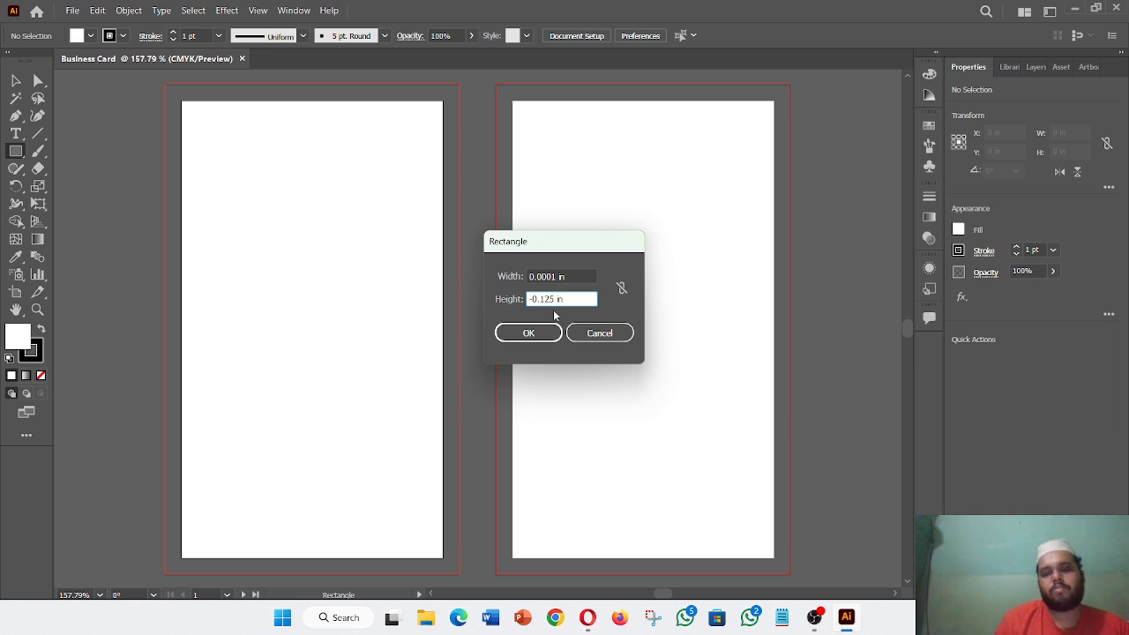
{"action": "left_click", "coordinate": [546, 333]}
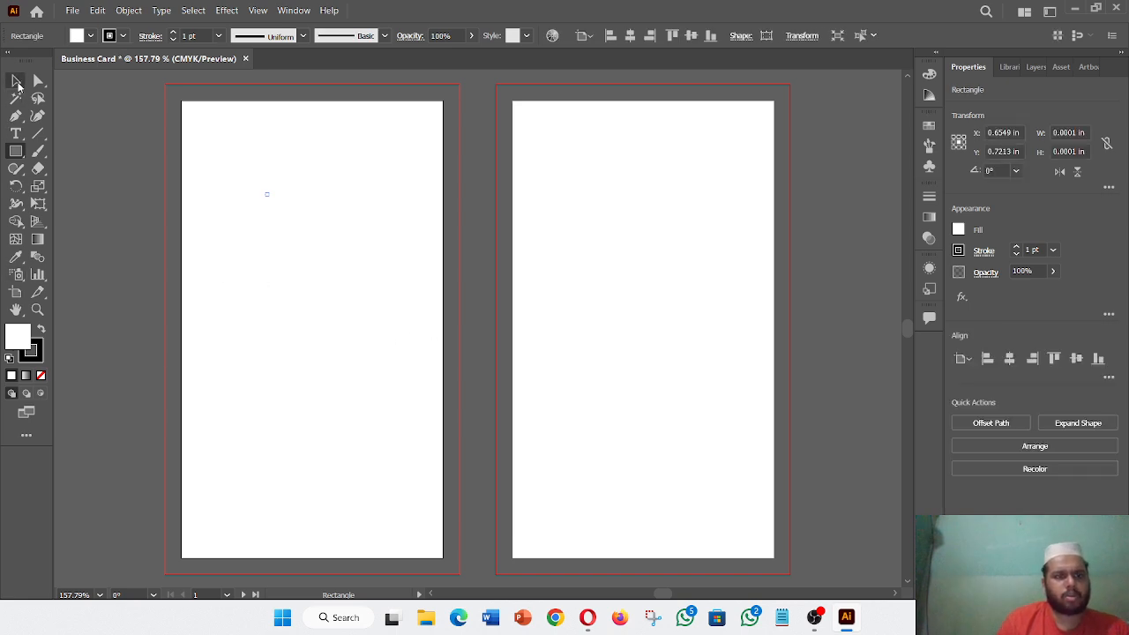
- Select and delete the tiny rectangle on the left artboard, then return to the Rectangle tool
{"action": "left_click", "coordinate": [16, 81]}
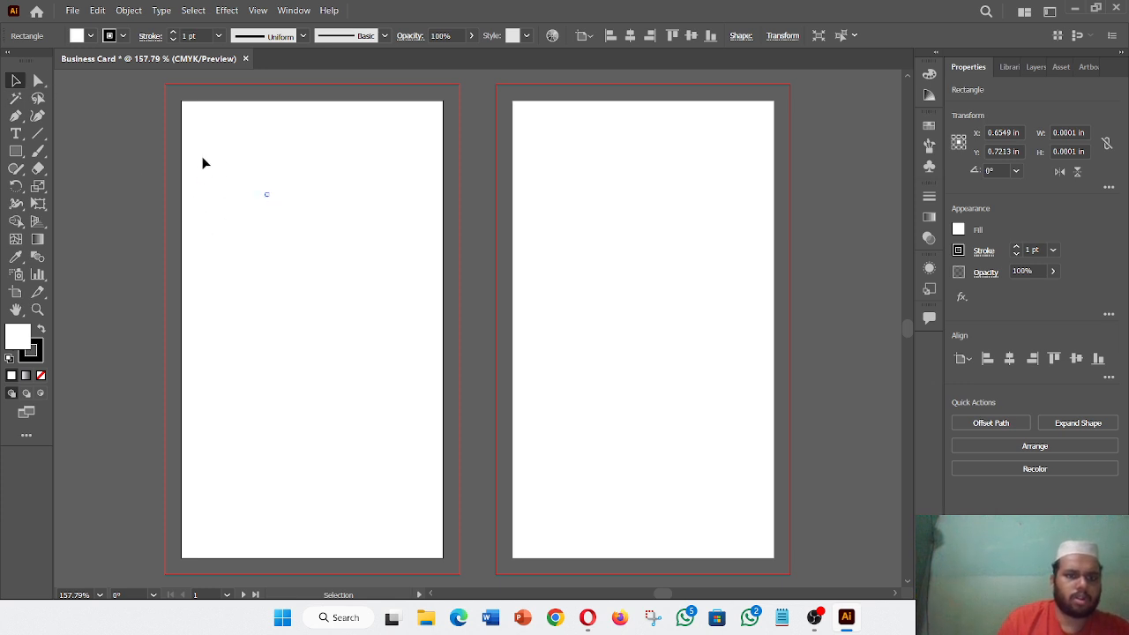
{"action": "left_click_drag", "start_coordinate": [228, 165], "coordinate": [334, 272]}
{"action": "key", "text": "Delete"}
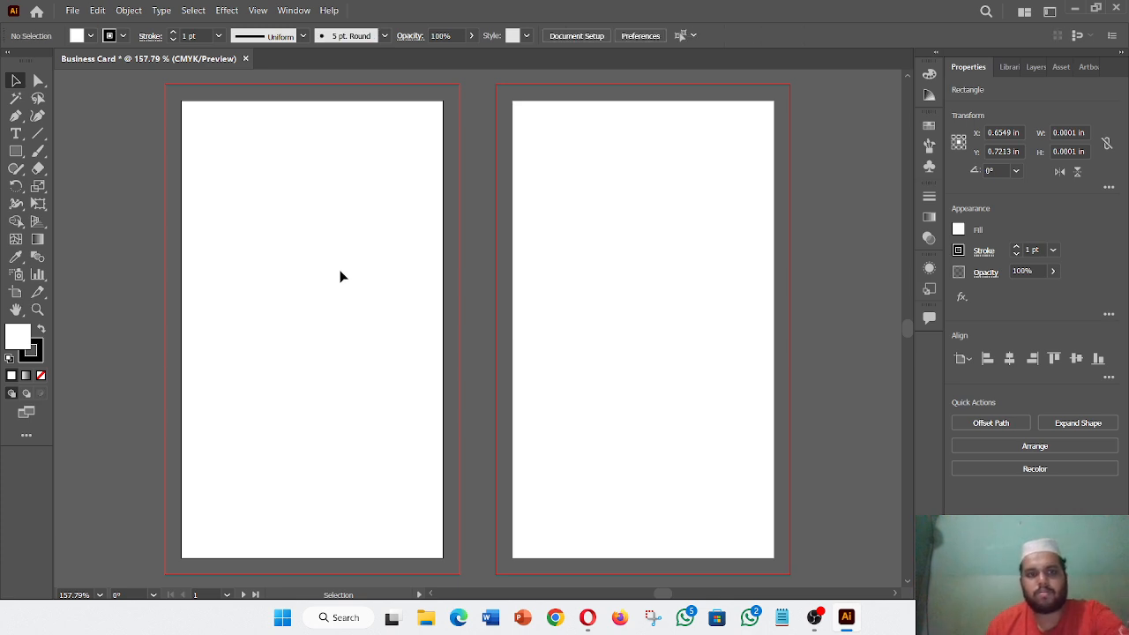
{"action": "left_click", "coordinate": [16, 151]}
{"action": "left_click", "coordinate": [251, 188]}
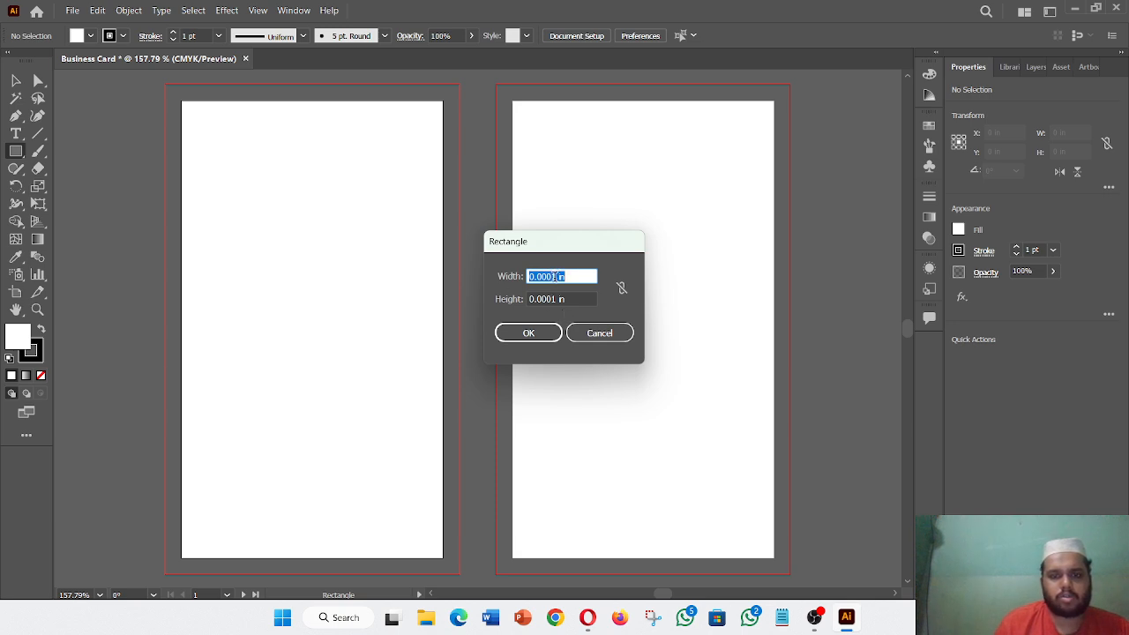
{"action": "left_click", "coordinate": [582, 333]}
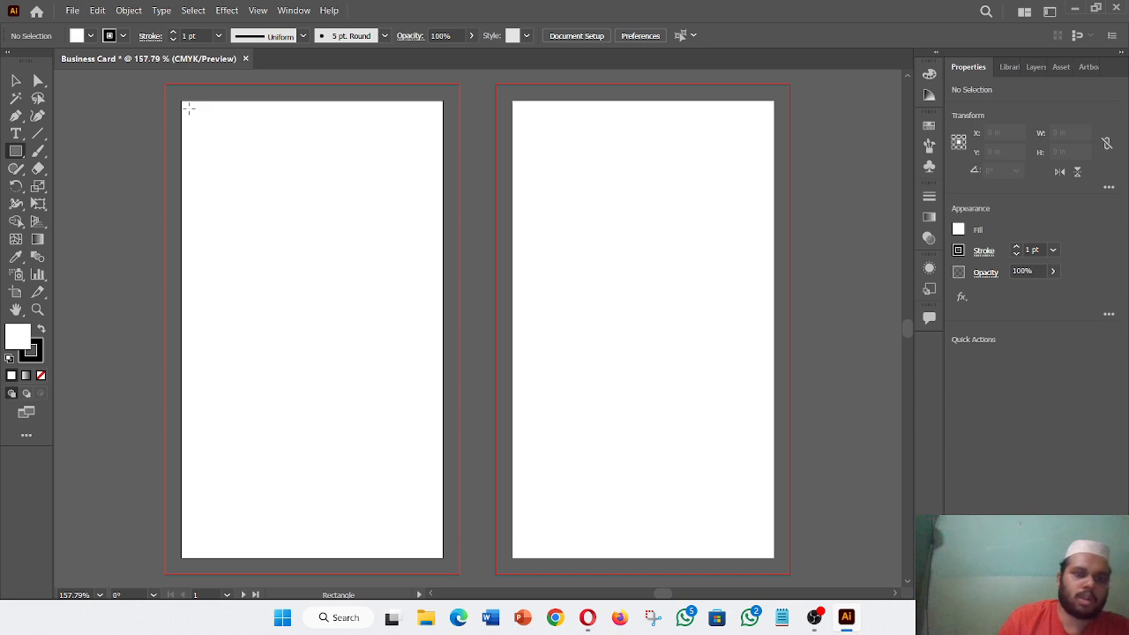
- Draw a 1.8743 x 3.3711 in rectangle inset just inside the left artboard's edges
{"action": "left_click_drag", "start_coordinate": [188, 108], "coordinate": [434, 550]}
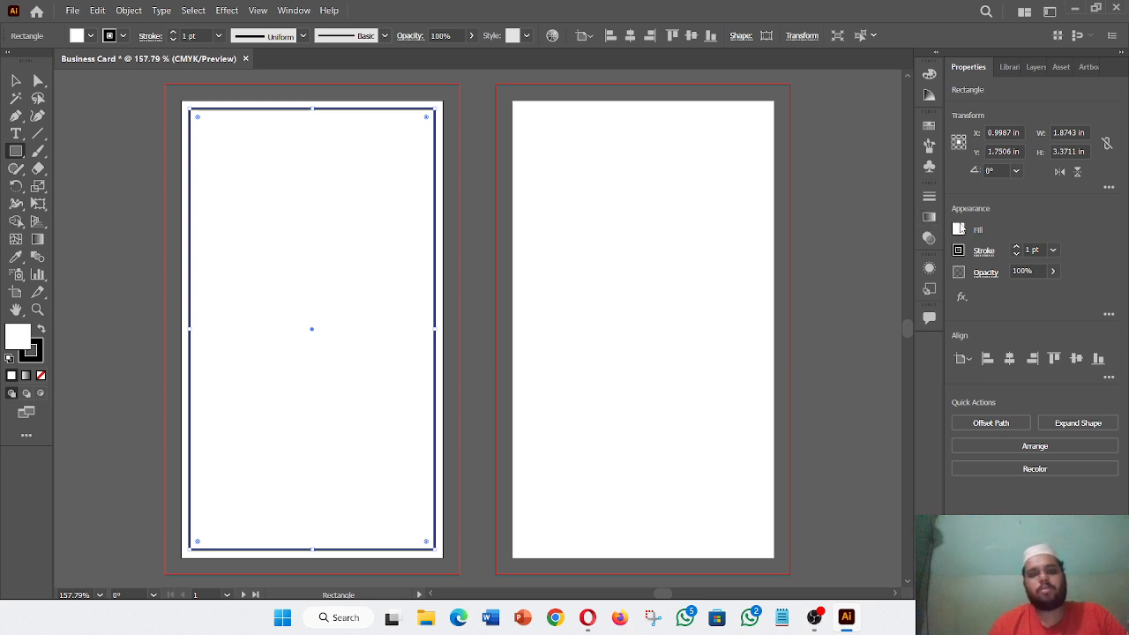
{"action": "left_click", "coordinate": [960, 229]}
{"action": "left_click", "coordinate": [964, 226]}
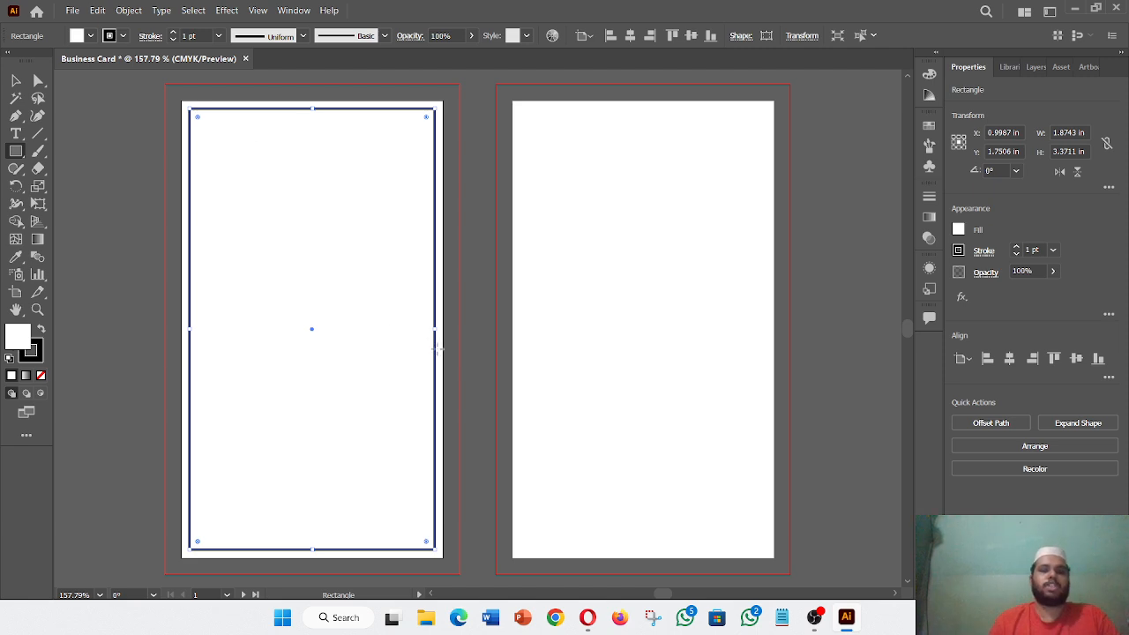
- Set the left-artboard rectangle's fill to None, leaving its 1 pt outline
{"action": "left_click", "coordinate": [961, 229]}
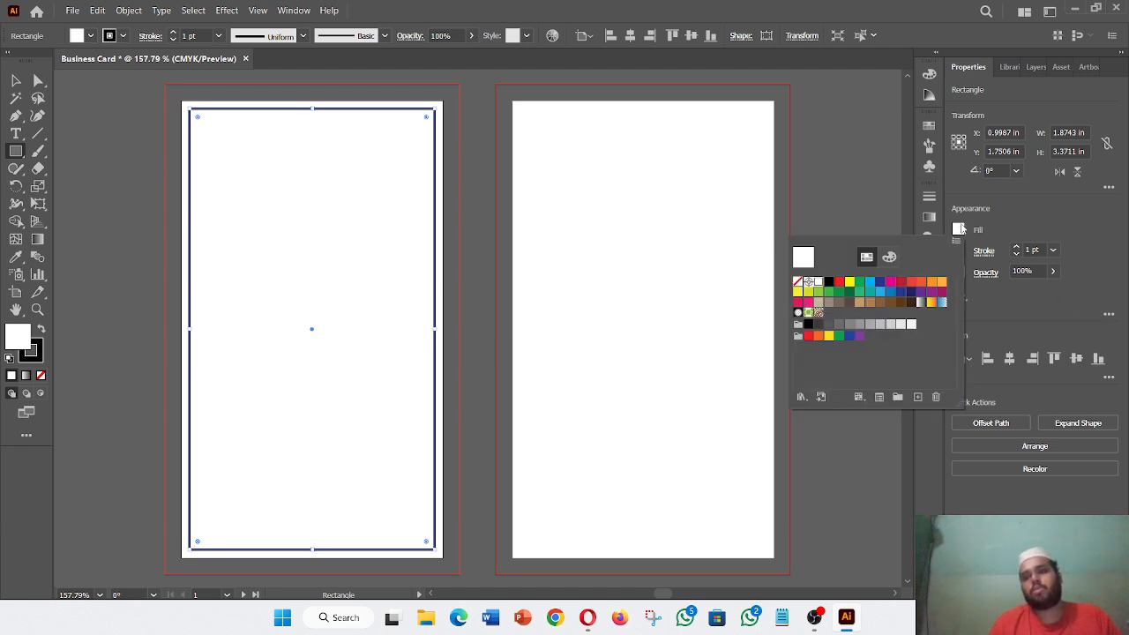
{"action": "left_click", "coordinate": [962, 228]}
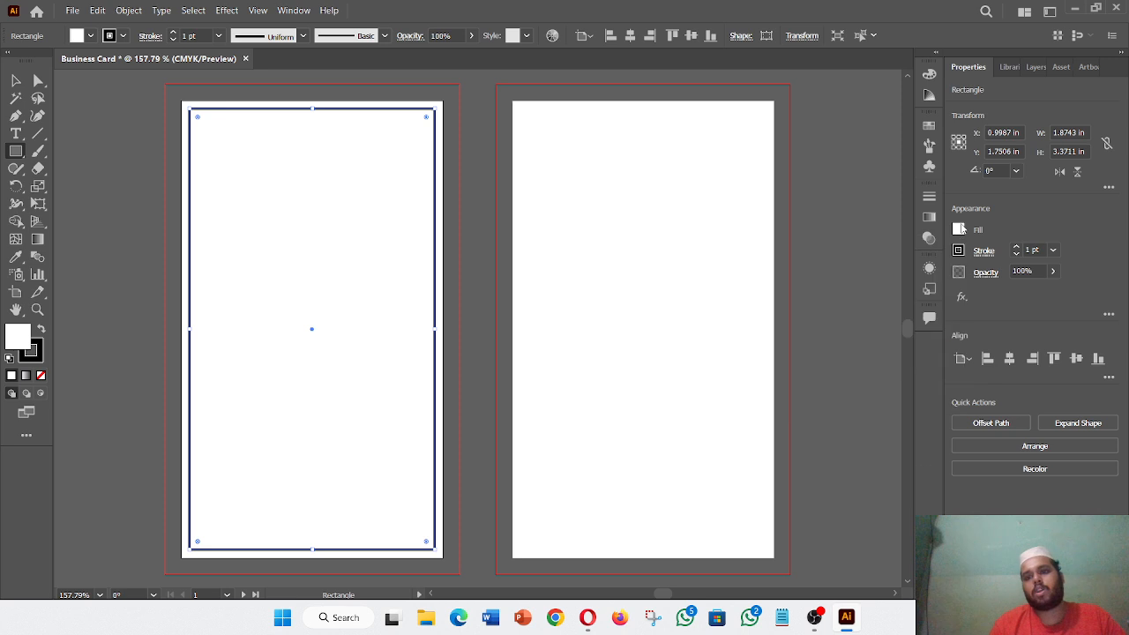
{"action": "left_click", "coordinate": [960, 230]}
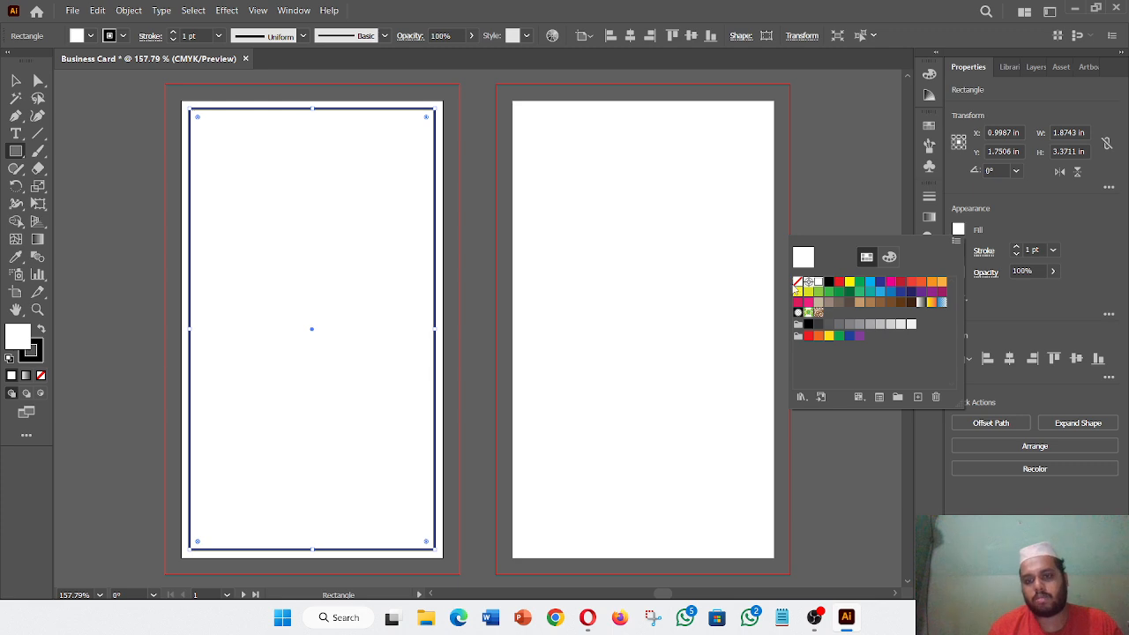
{"action": "left_click", "coordinate": [797, 282]}
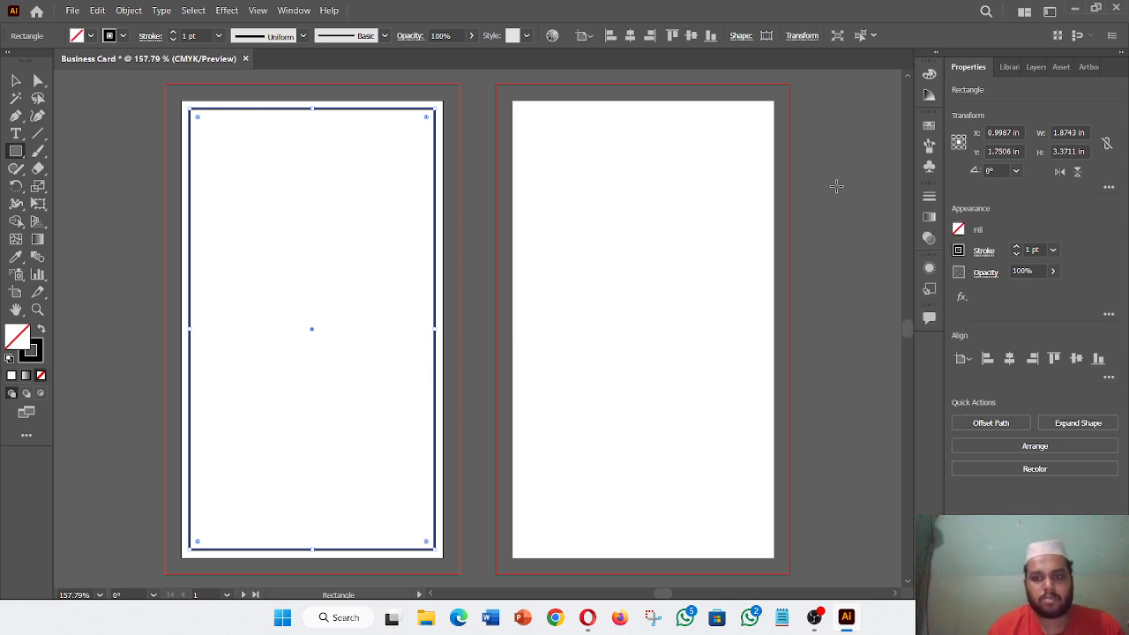
- Cancel the stray Rectangle size dialog and reselect the outlined rectangle with the Selection tool
{"action": "left_click", "coordinate": [857, 214]}
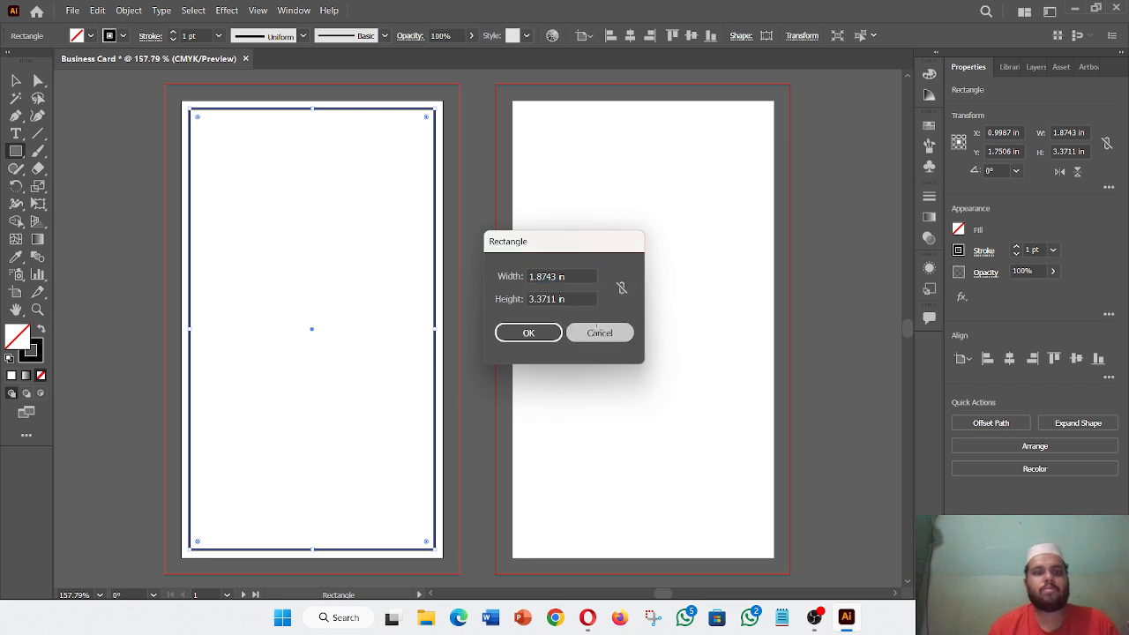
{"action": "left_click", "coordinate": [599, 332]}
{"action": "key", "text": "v"}
{"action": "left_click", "coordinate": [197, 204]}
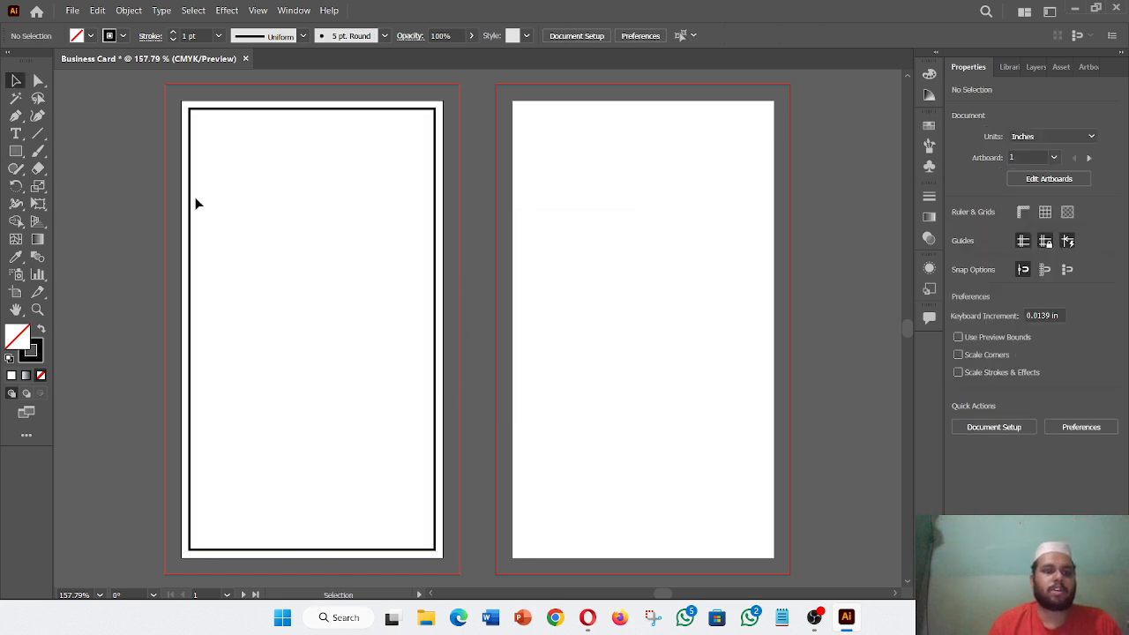
{"action": "left_click", "coordinate": [191, 201]}
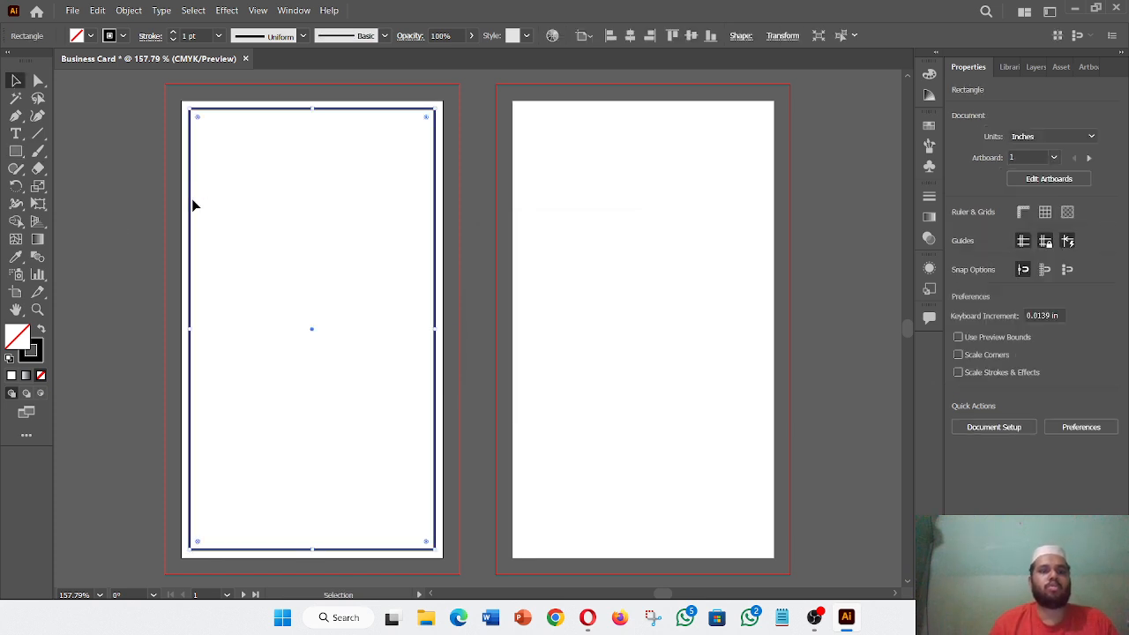
{"action": "right_click", "coordinate": [436, 184]}
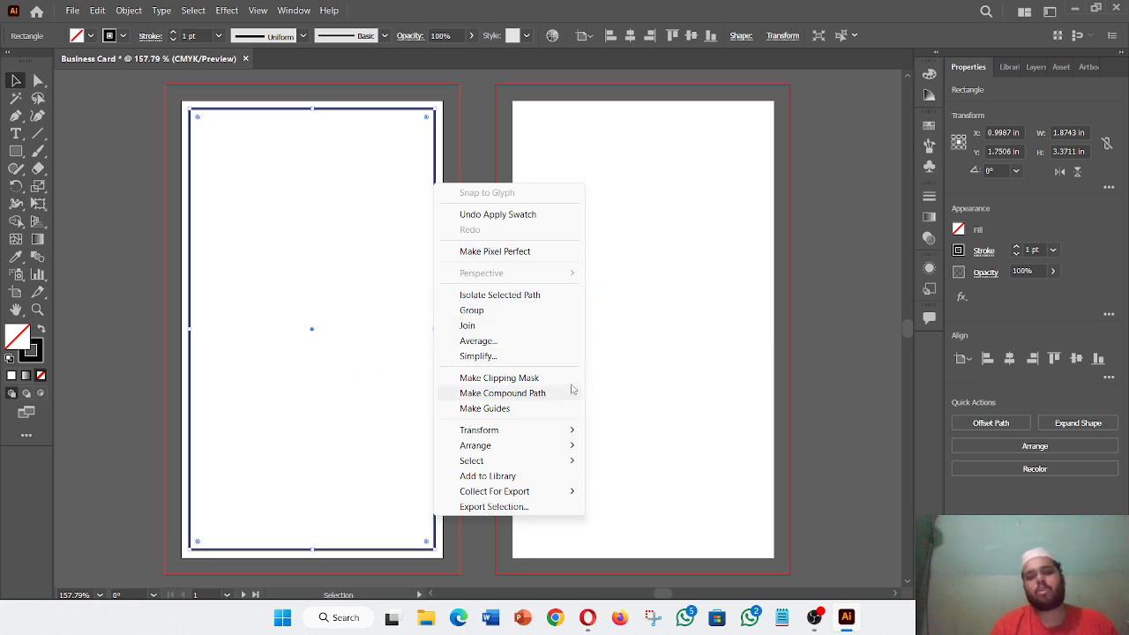
{"action": "left_click", "coordinate": [124, 280]}
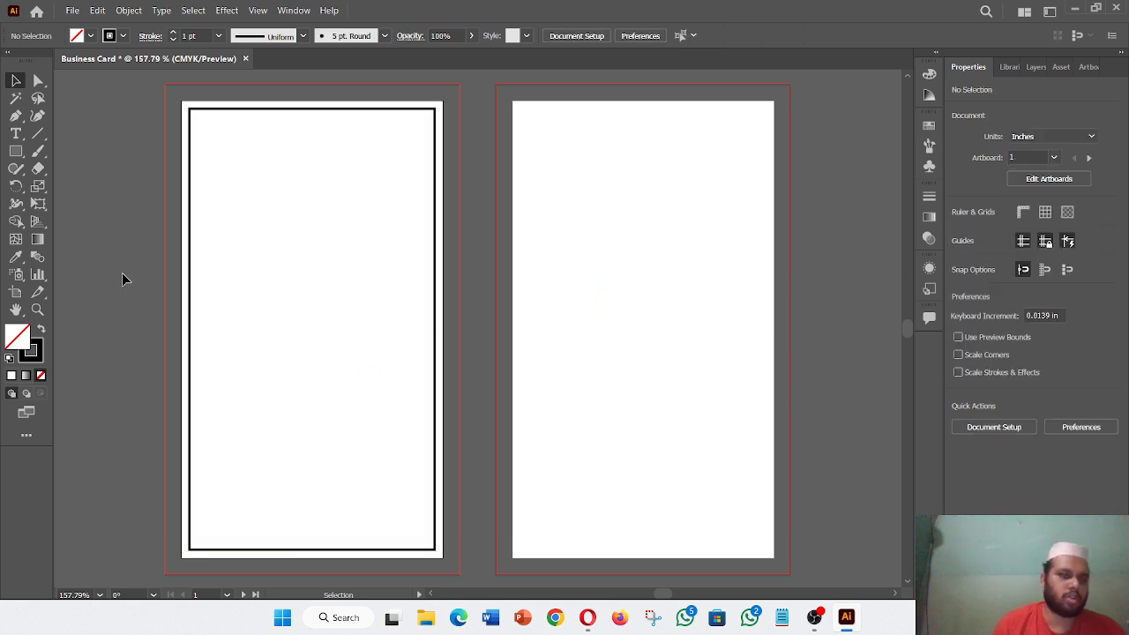
{"action": "left_click", "coordinate": [352, 109]}
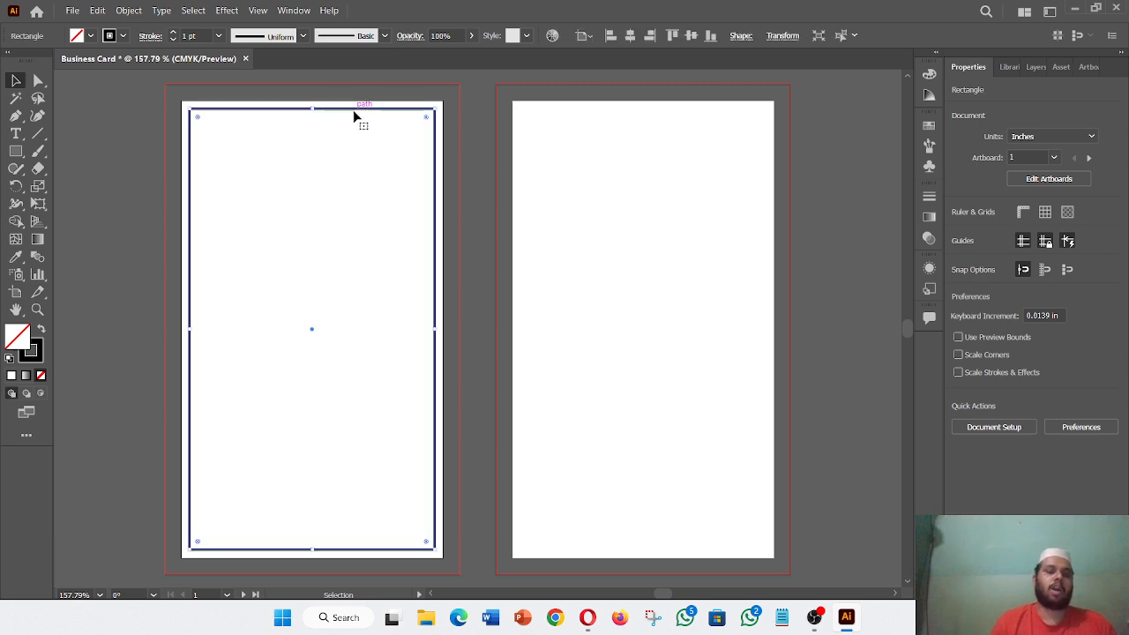
{"action": "left_click", "coordinate": [351, 236]}
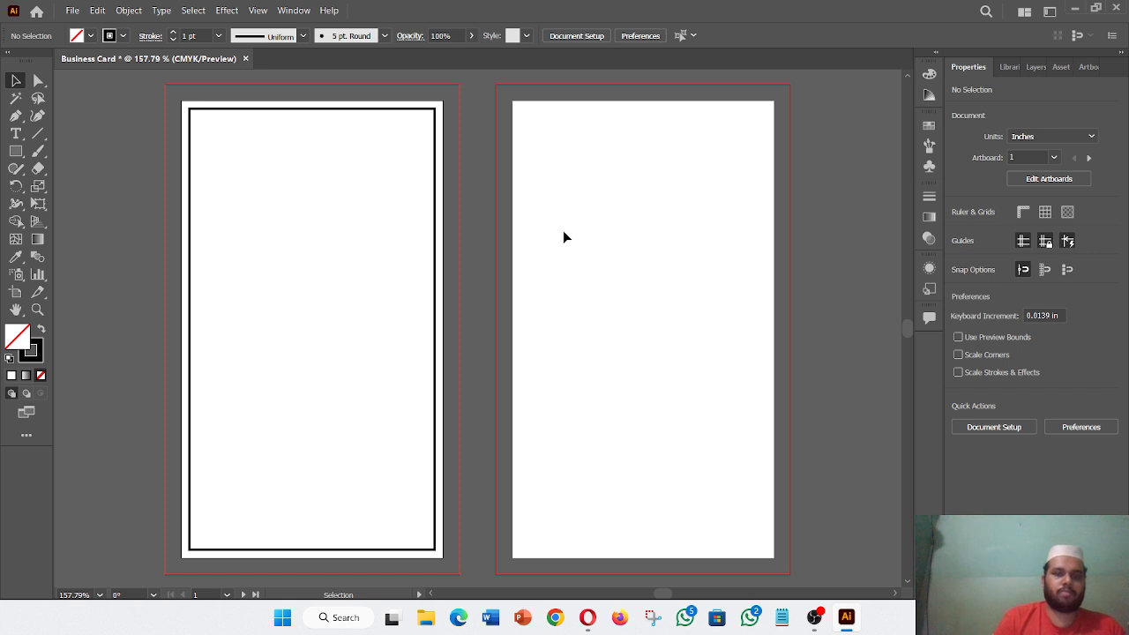
{"action": "key", "text": "a"}
{"action": "key", "text": "v"}
{"action": "key", "text": "ctrl+a"}
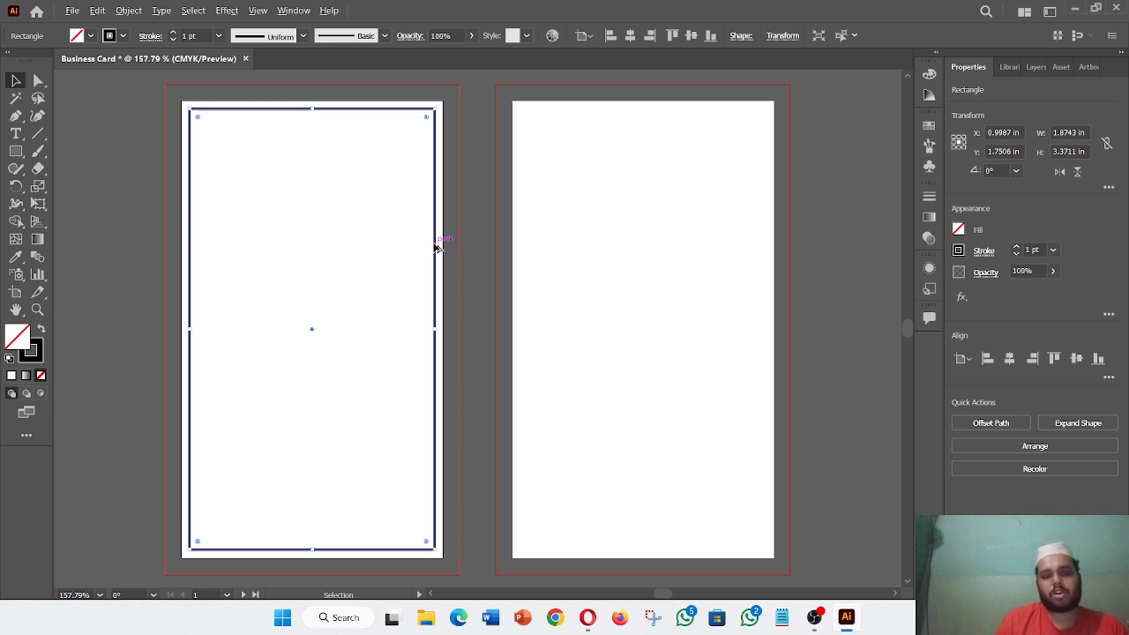
- Alt-drag a copy of the 1.8743 x 3.3711 in frame onto artboard 2 and centre it vertically
{"action": "left_click_drag", "start_coordinate": [436, 249], "coordinate": [766, 250]}
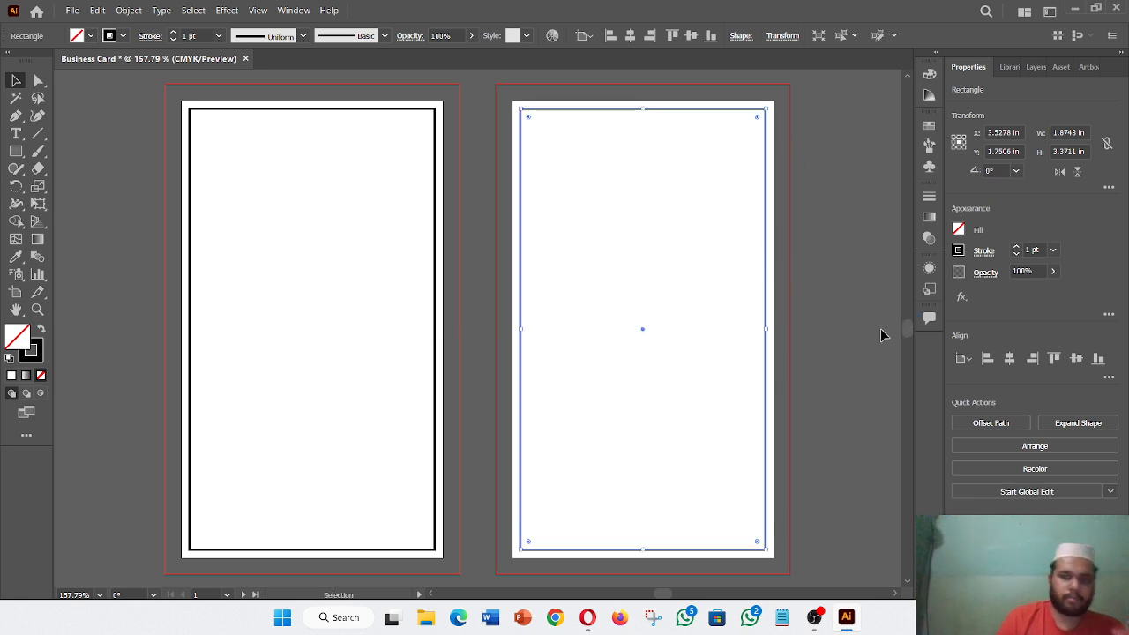
{"action": "left_click", "coordinate": [699, 330]}
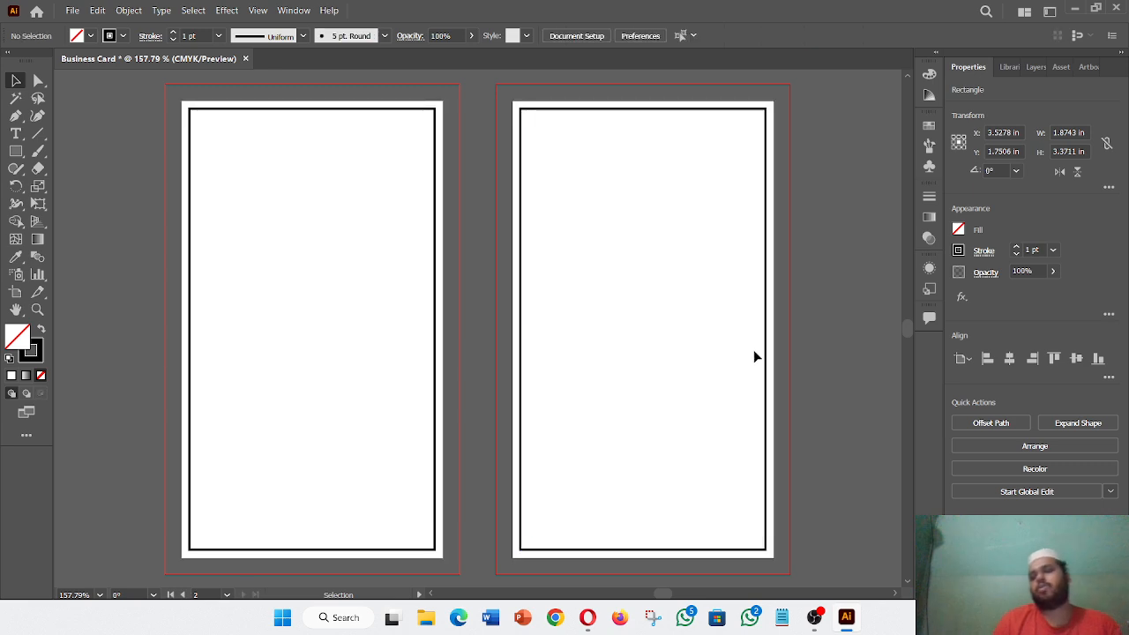
{"action": "left_click", "coordinate": [767, 309]}
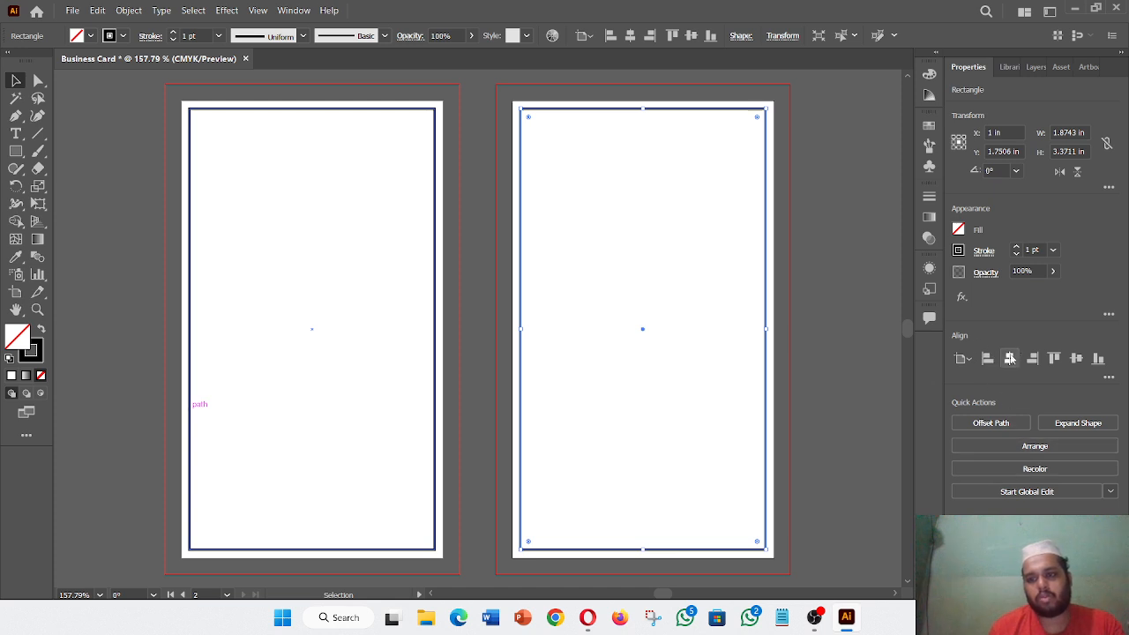
{"action": "left_click", "coordinate": [1077, 360]}
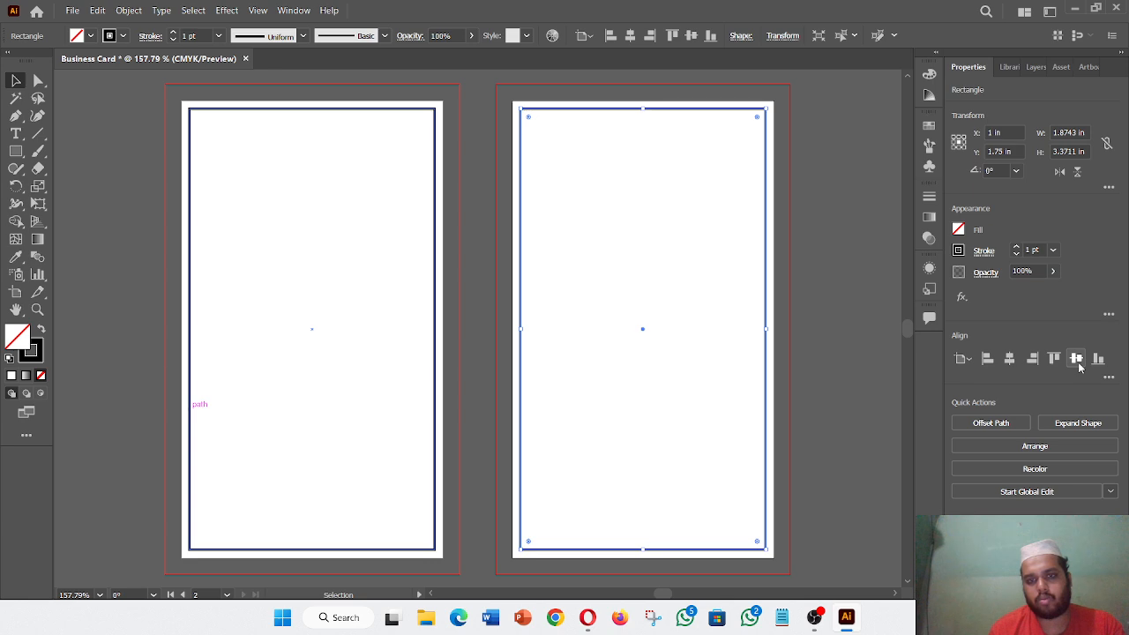
{"action": "left_click", "coordinate": [819, 351]}
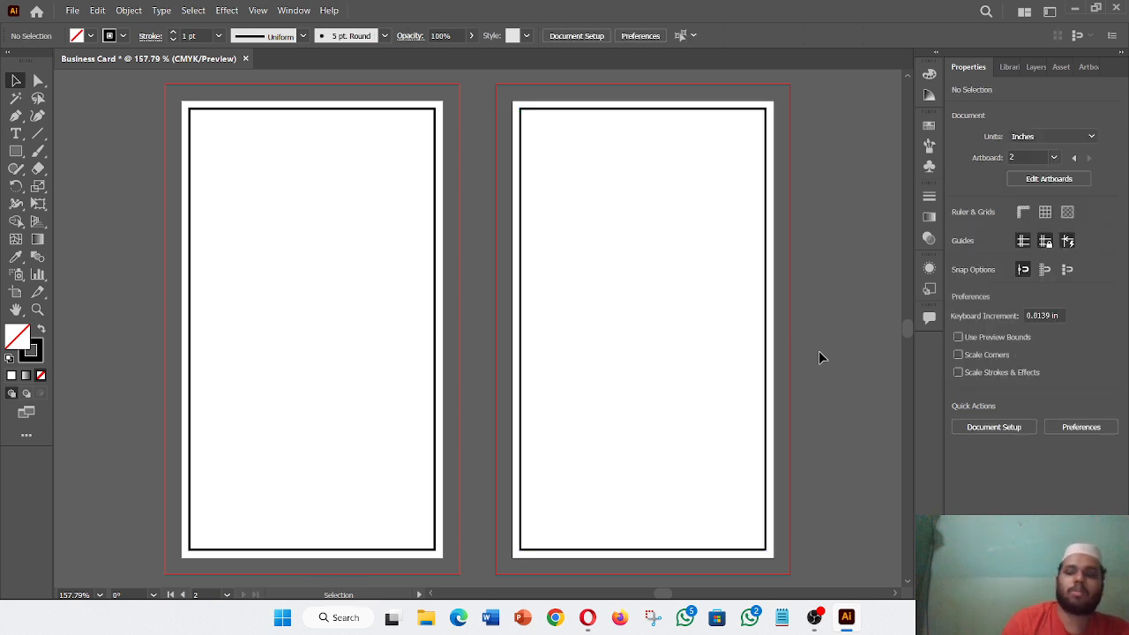
{"action": "left_click", "coordinate": [438, 336]}
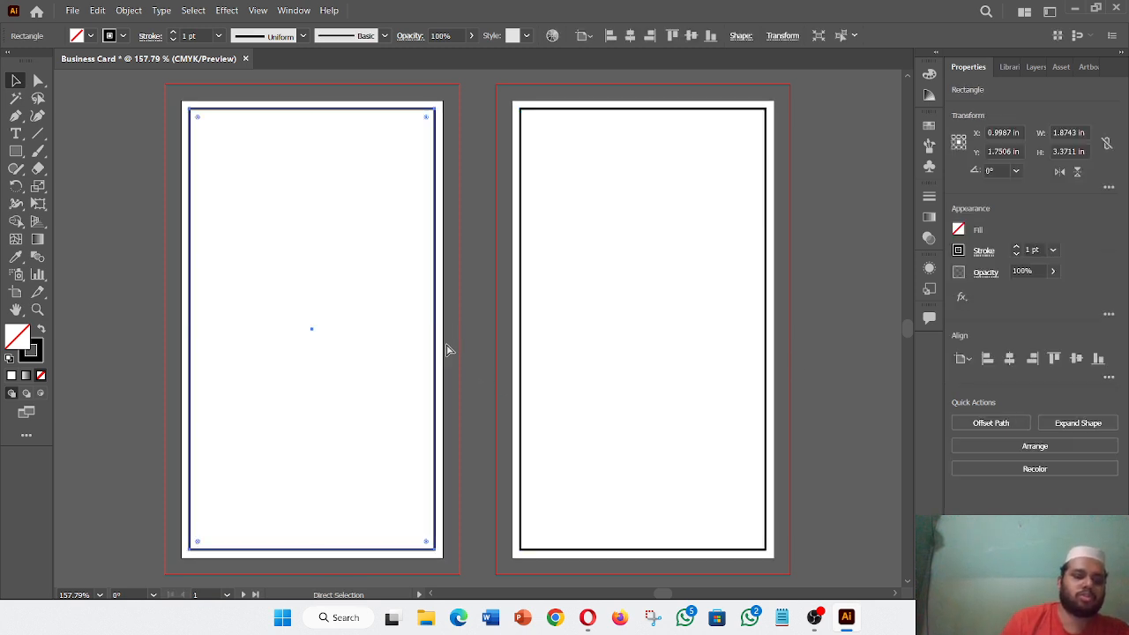
{"action": "left_click", "coordinate": [447, 350]}
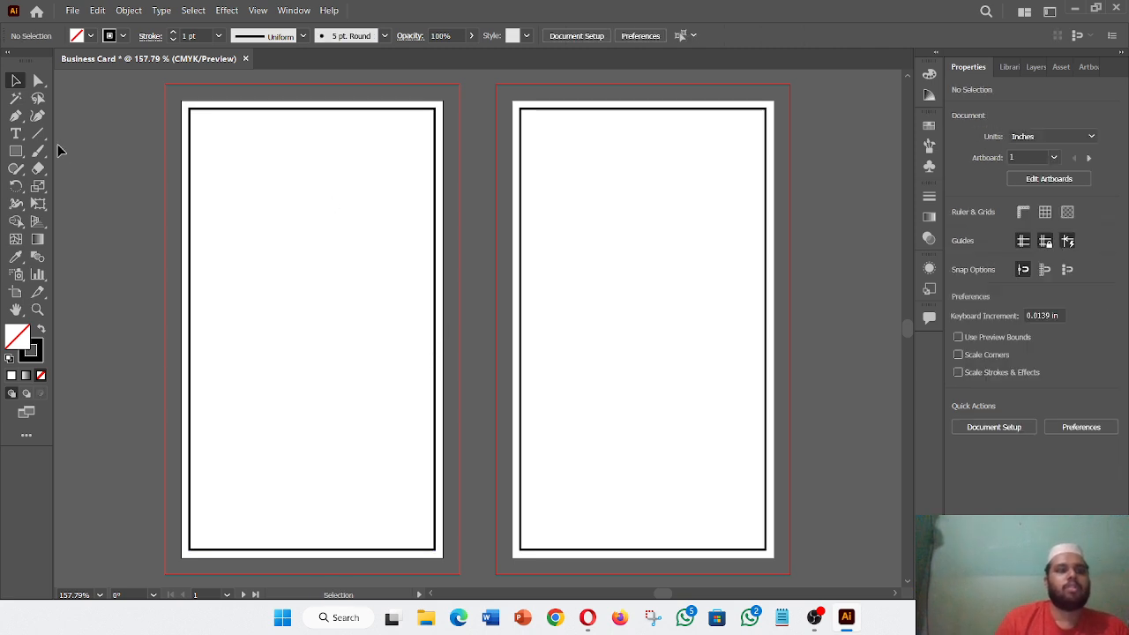
- Draw a 2 x 3.5 in rectangle exactly covering the first artboard around the inset frame
{"action": "left_click", "coordinate": [16, 151]}
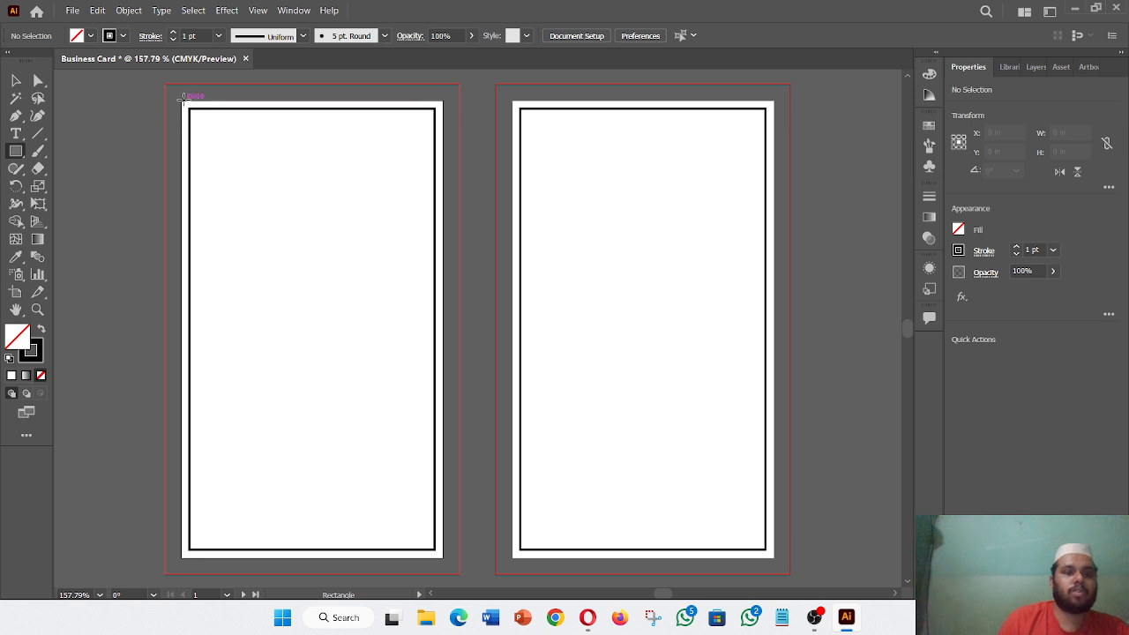
{"action": "mouse_move", "coordinate": [182, 102]}
{"action": "left_mouse_down"}
{"action": "mouse_move", "coordinate": [357, 314]}
{"action": "mouse_move", "coordinate": [444, 556]}
{"action": "left_mouse_up"}
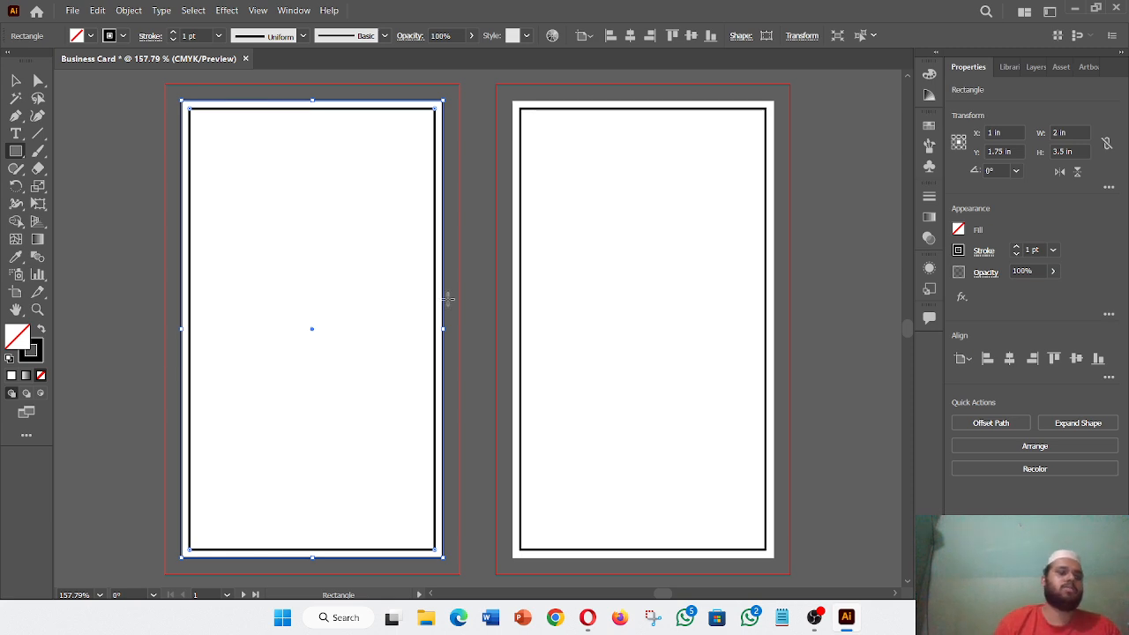
{"action": "left_click", "coordinate": [16, 80]}
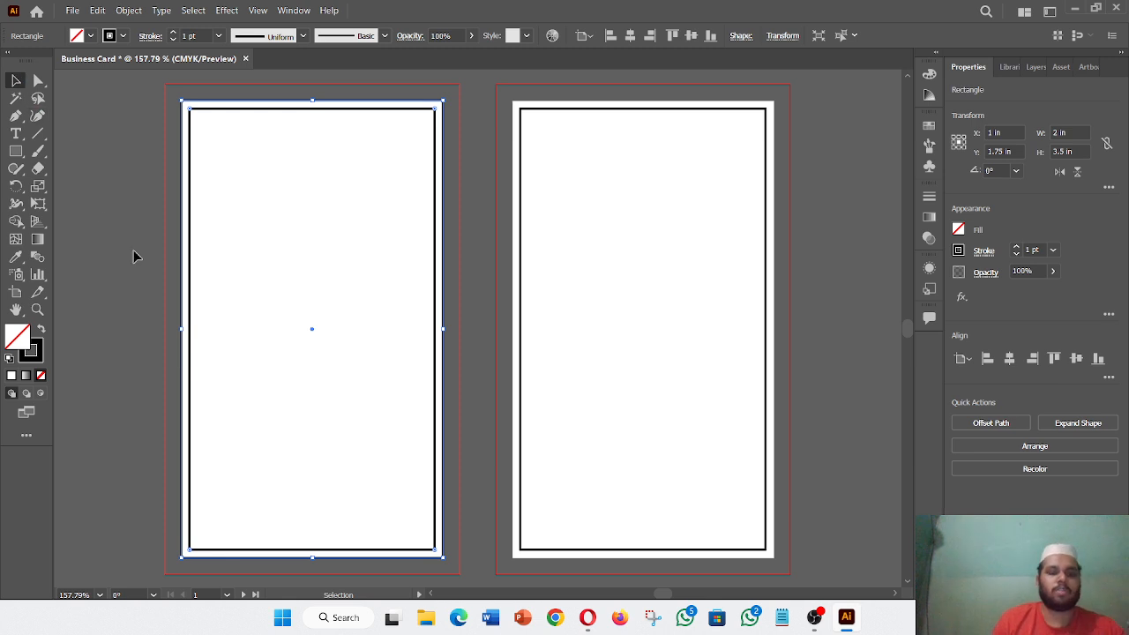
{"action": "scroll", "coordinate": [135, 256], "scroll_direction": "left", "scroll_amount": 5}
{"action": "left_click", "coordinate": [73, 11]}
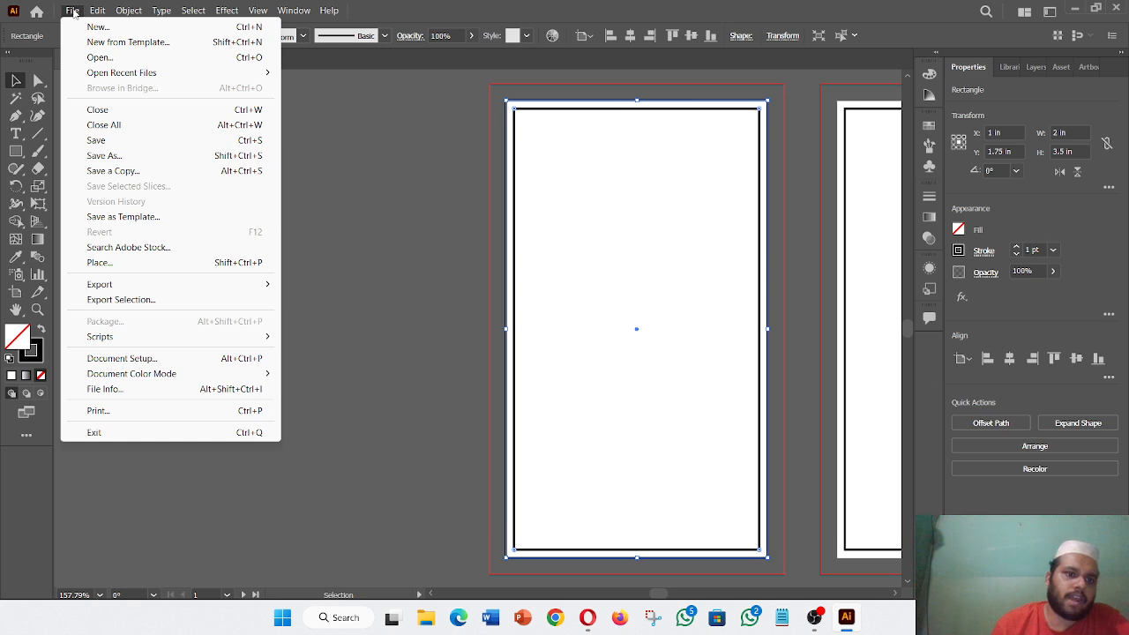
- Place the Dark Gunmetal palette JPG from F:\Design Idea\Color Idea into the document
{"action": "left_click", "coordinate": [142, 262]}
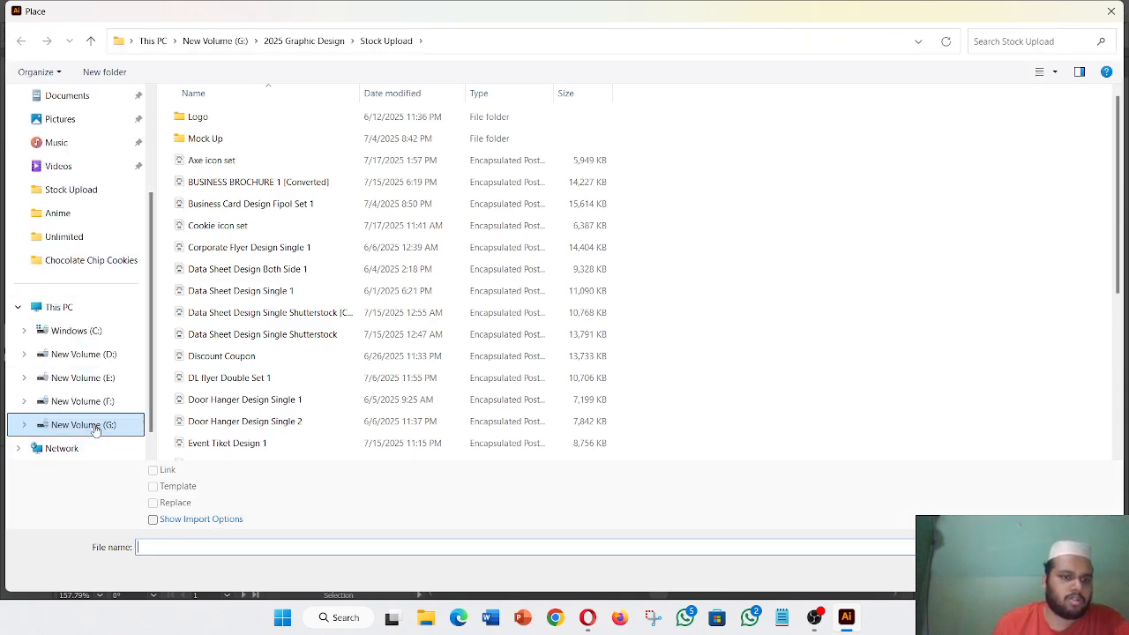
{"action": "left_click", "coordinate": [102, 403]}
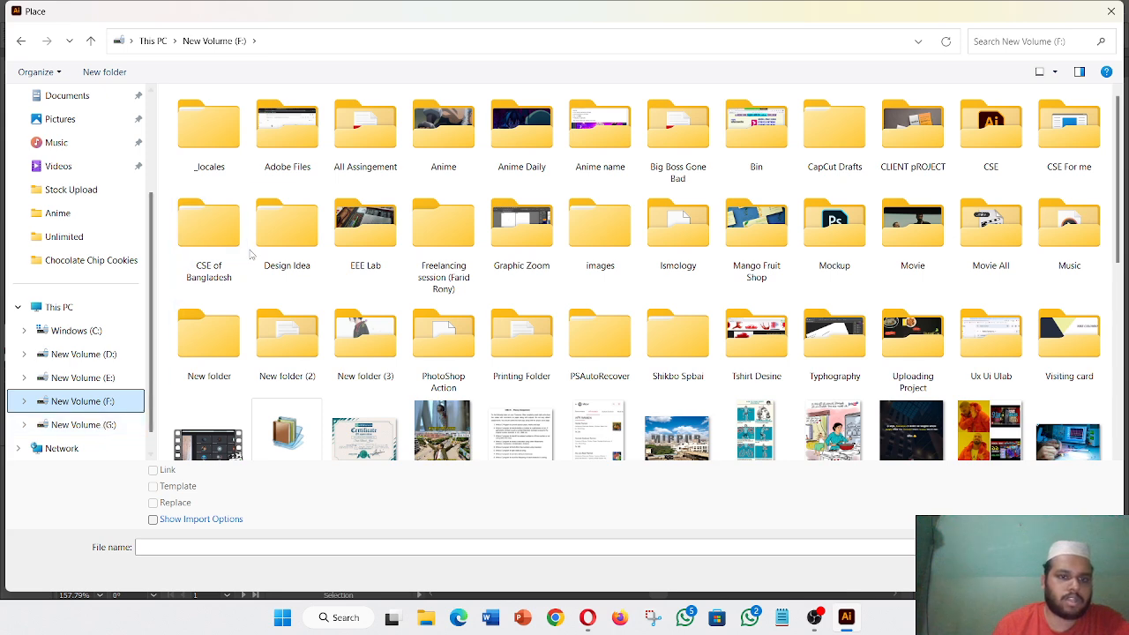
{"action": "left_click", "coordinate": [290, 252]}
{"action": "double_click", "coordinate": [290, 251]}
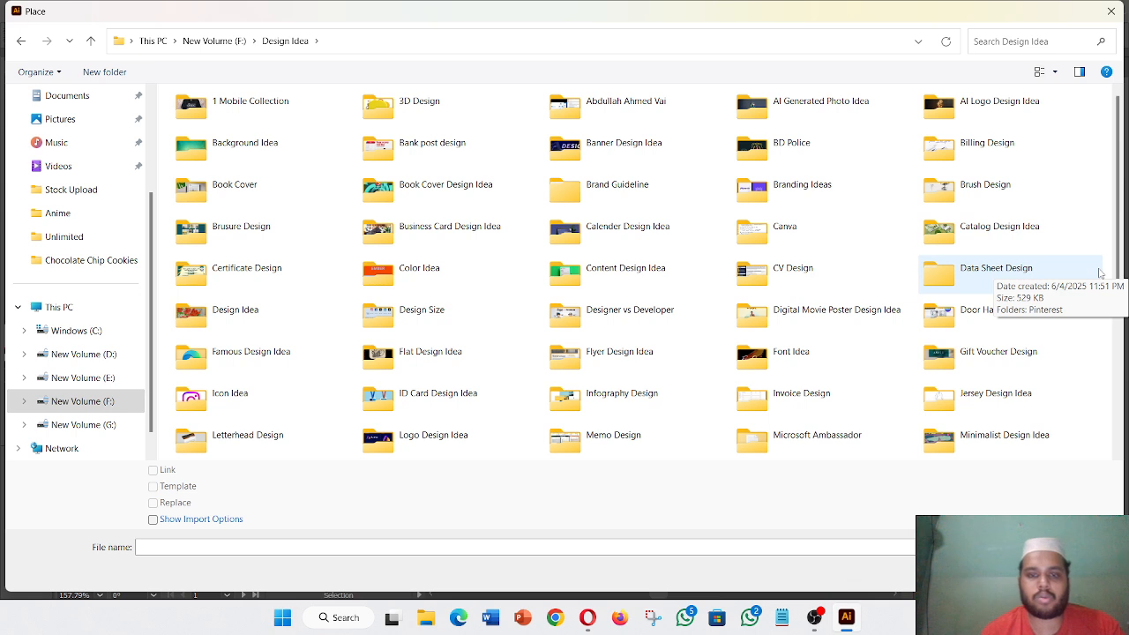
{"action": "double_click", "coordinate": [431, 287]}
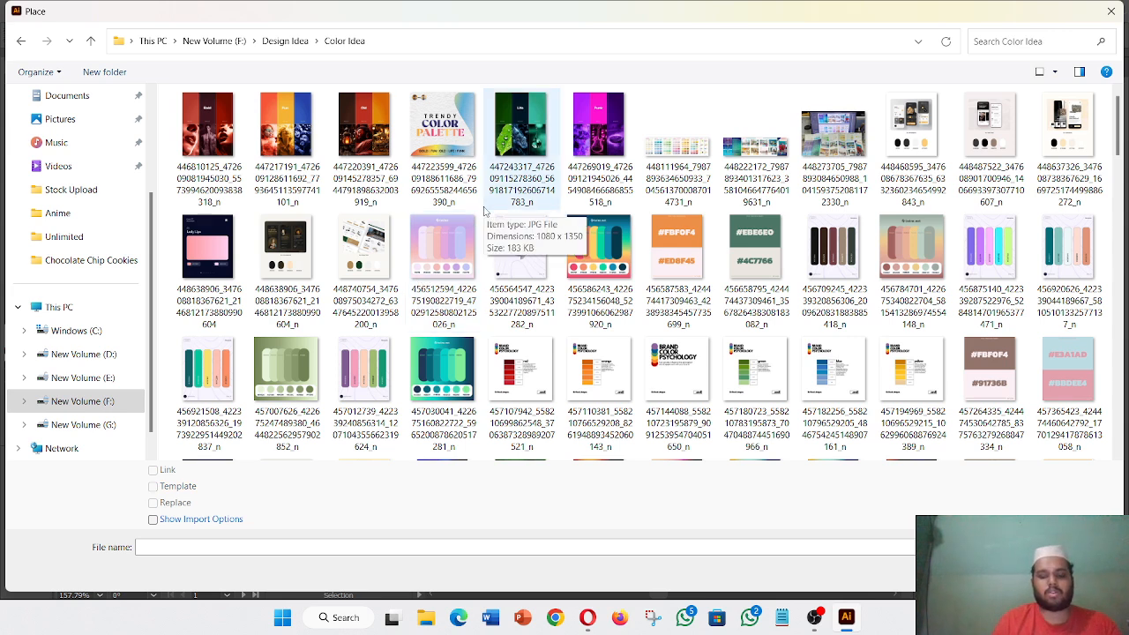
{"action": "scroll", "coordinate": [483, 212], "scroll_direction": "down", "scroll_amount": 3}
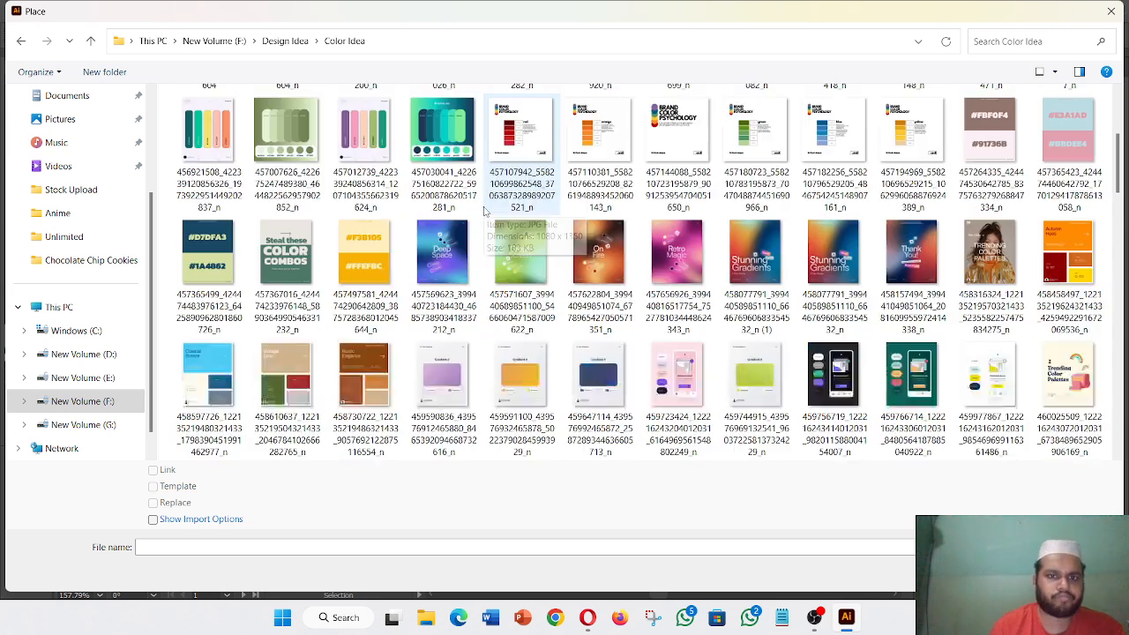
{"action": "scroll", "coordinate": [483, 212], "scroll_direction": "down", "scroll_amount": 5}
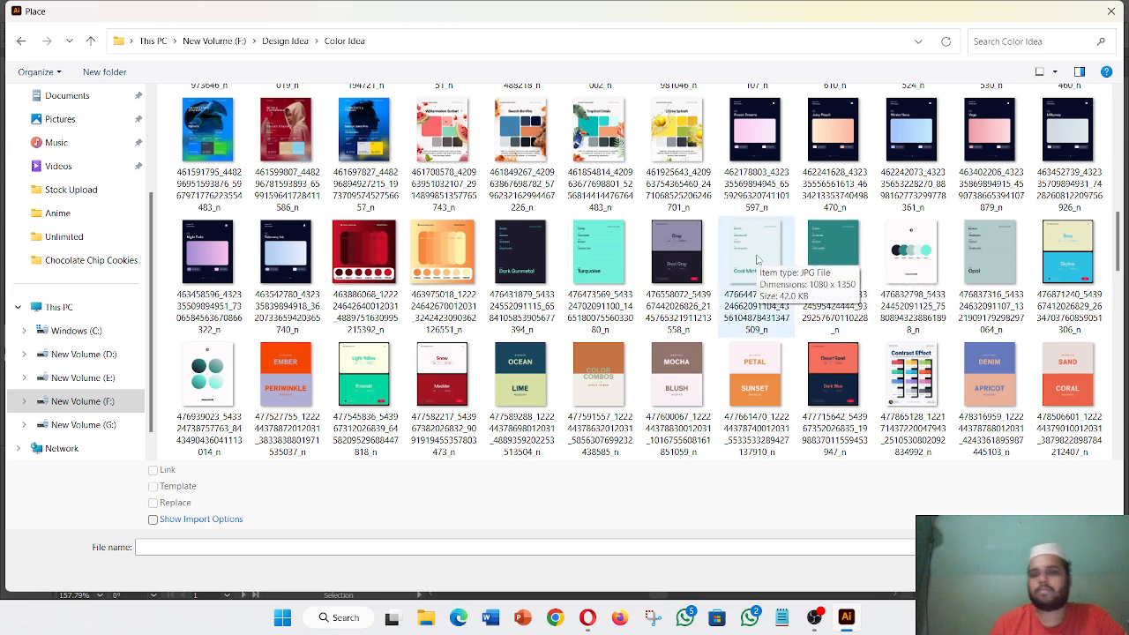
{"action": "left_click", "coordinate": [520, 252]}
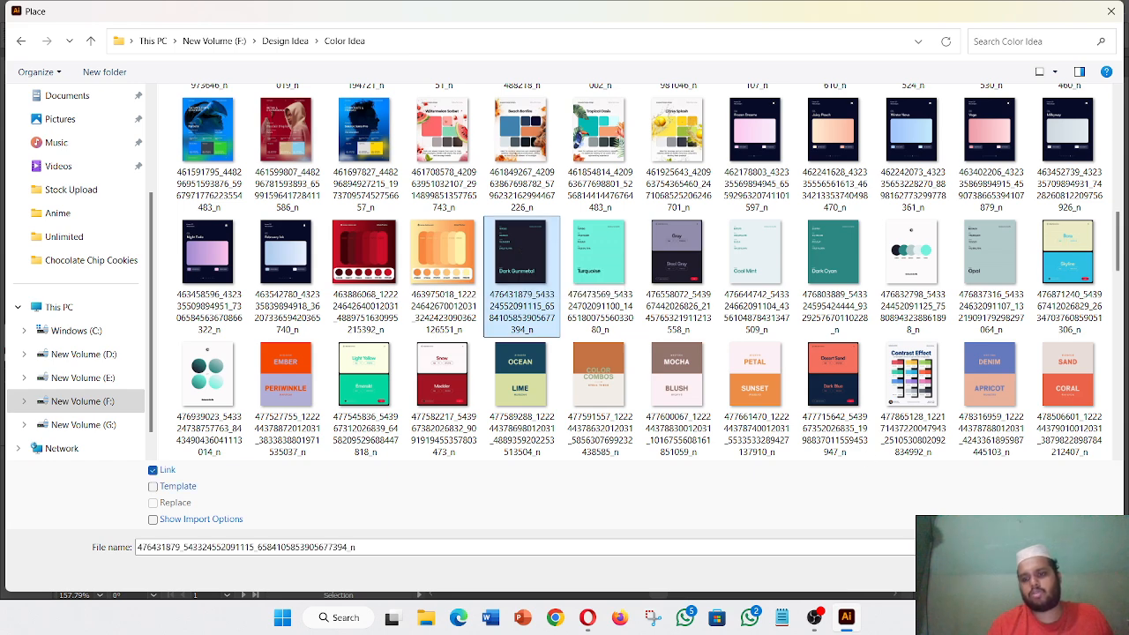
{"action": "double_click", "coordinate": [521, 252]}
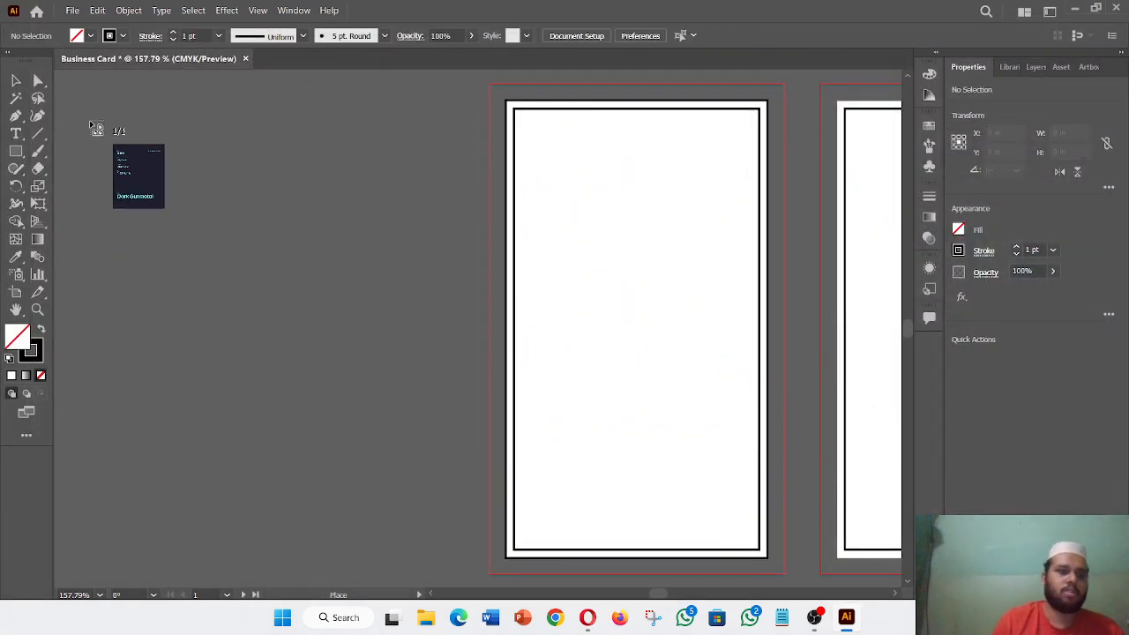
- Place the Dark Gunmetal image beside the artboard and give the full-card rectangle its 1D1D2C outline, no fill
{"action": "left_click_drag", "start_coordinate": [85, 106], "coordinate": [450, 482]}
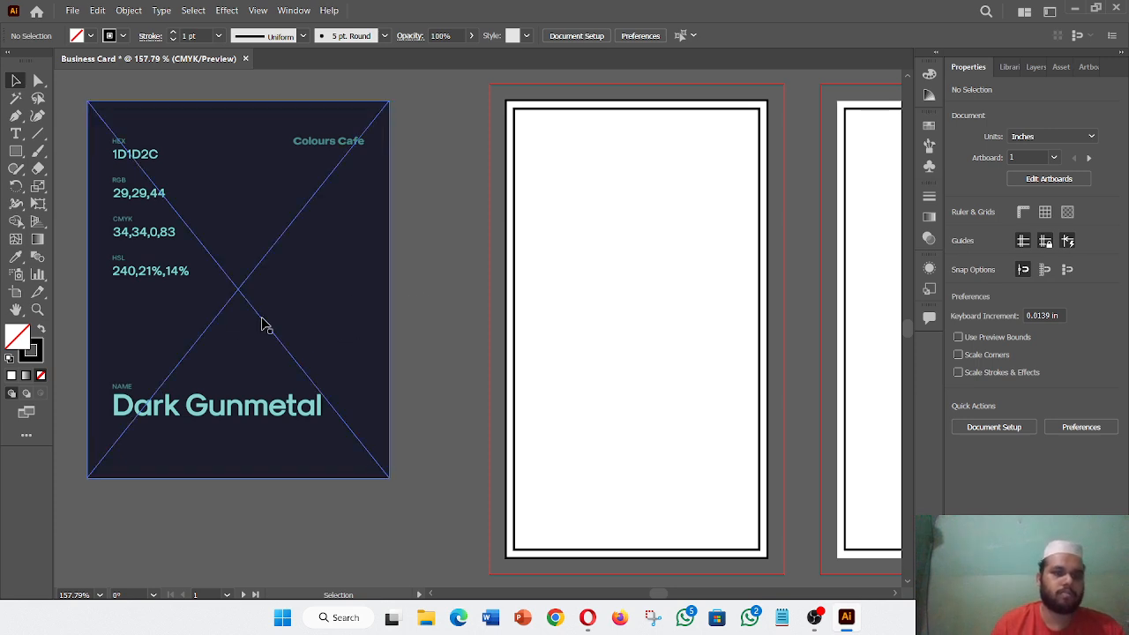
{"action": "left_click", "coordinate": [510, 276]}
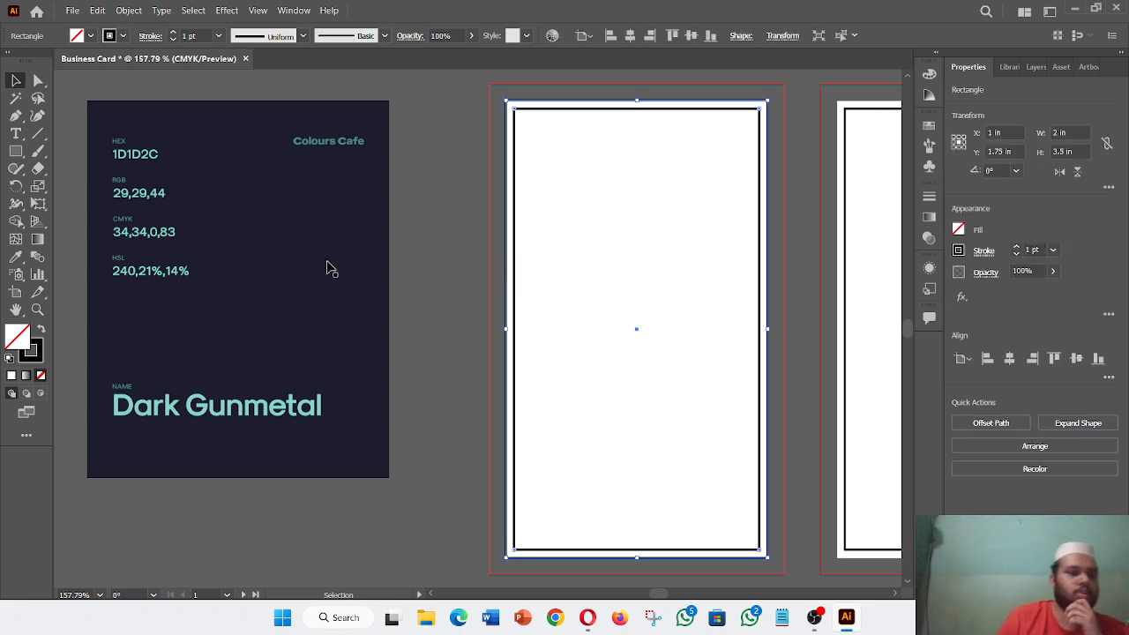
{"action": "left_click", "coordinate": [18, 257]}
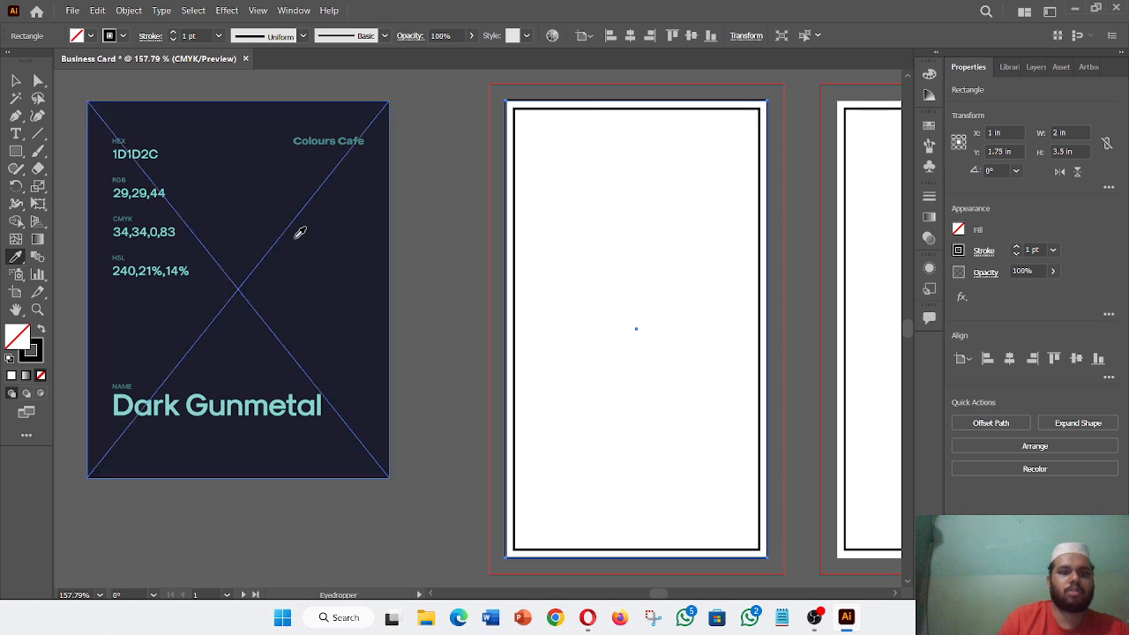
{"action": "left_click", "coordinate": [344, 241]}
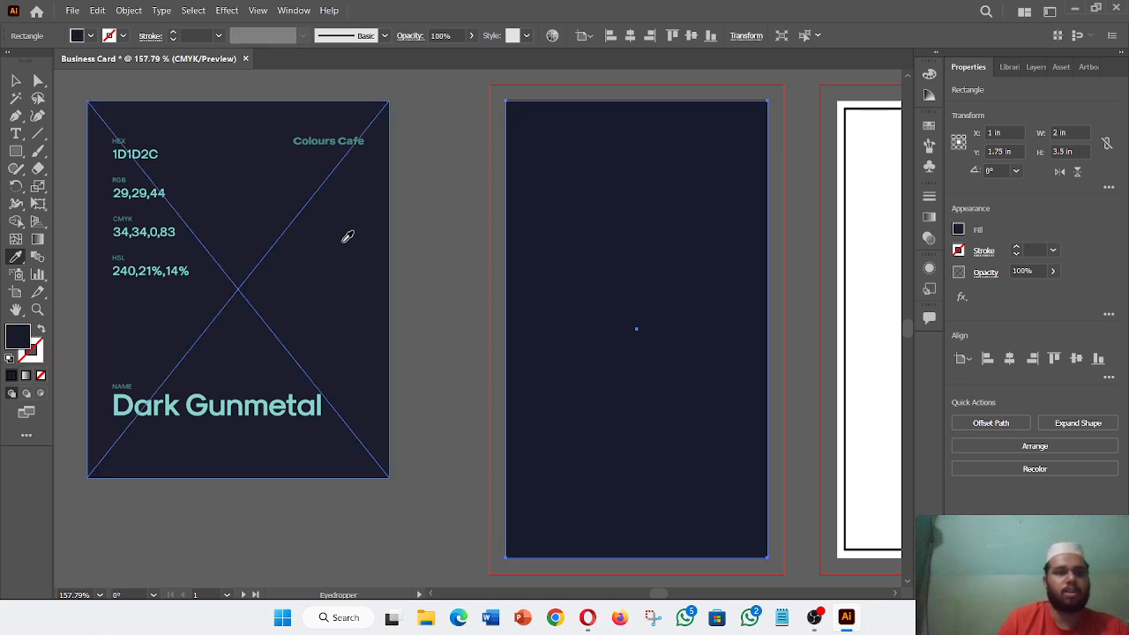
{"action": "left_click", "coordinate": [15, 82]}
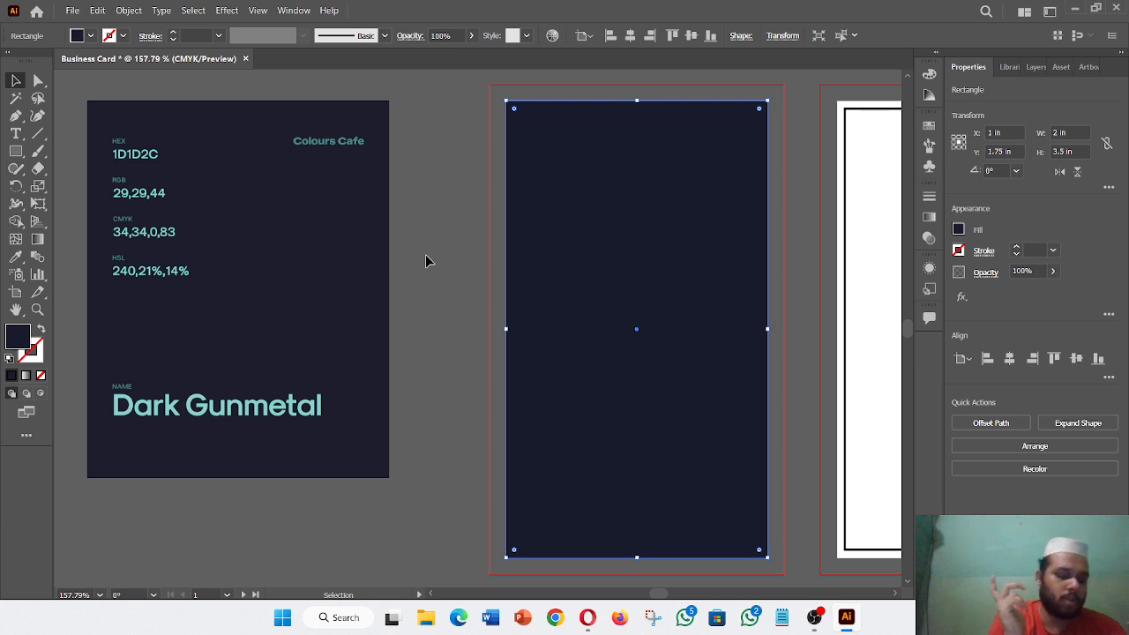
{"action": "key", "text": "shift+x"}
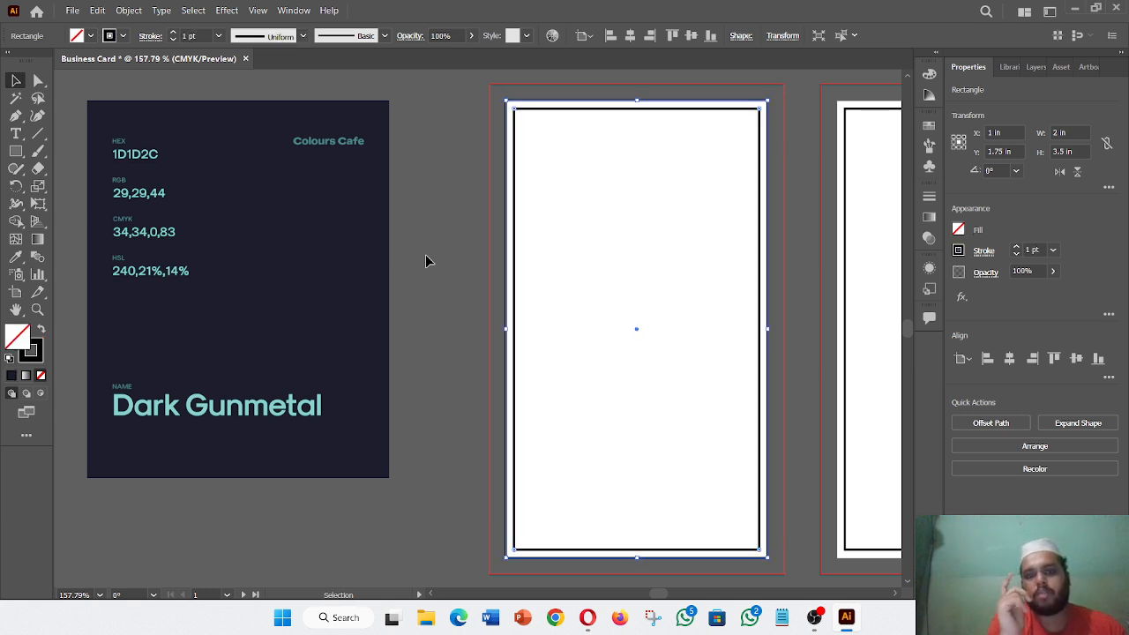
- Set the full-card rectangle's stroke to None, undoing an accidental move
{"action": "left_click", "coordinate": [966, 253]}
{"action": "left_click", "coordinate": [797, 303]}
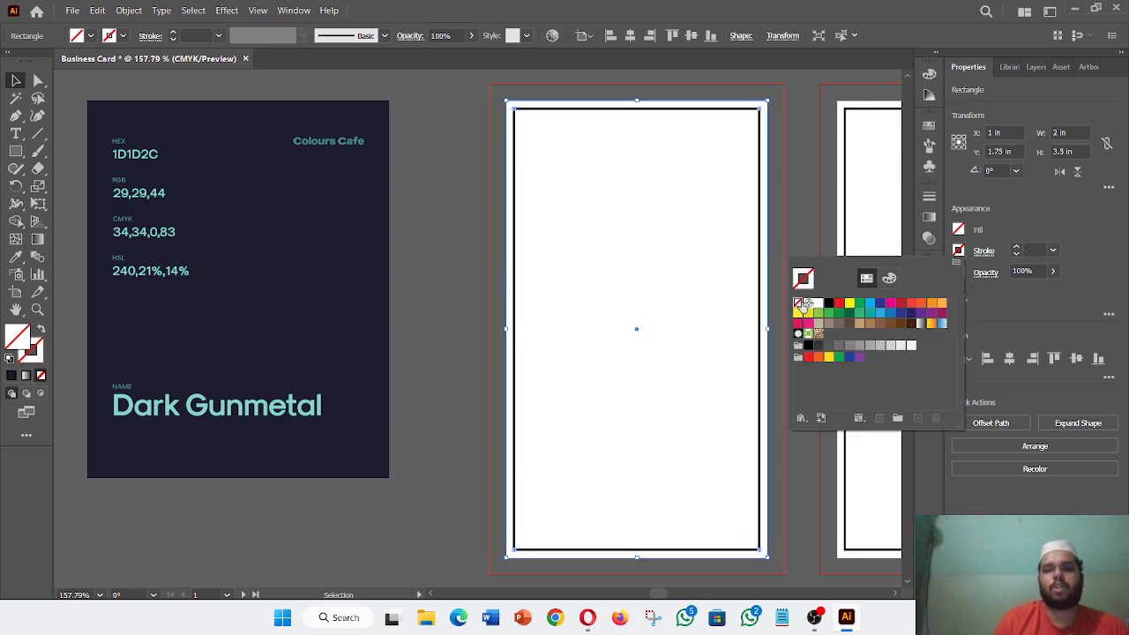
{"action": "left_click", "coordinate": [445, 294]}
{"action": "left_click", "coordinate": [450, 293]}
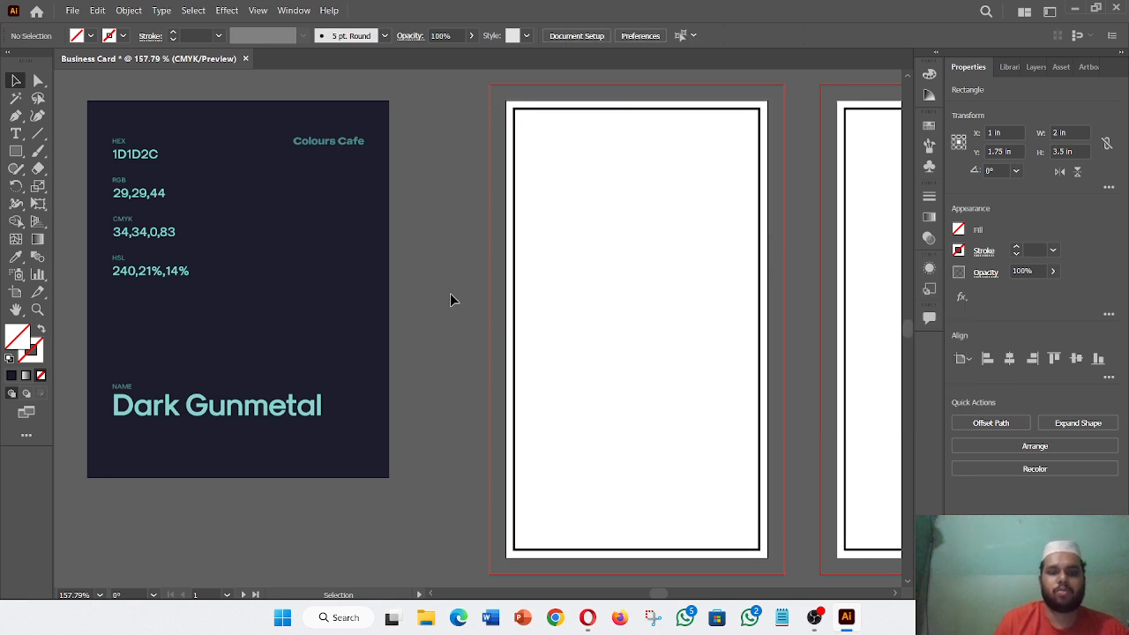
{"action": "scroll", "coordinate": [450, 292], "scroll_direction": "right", "scroll_amount": 5}
{"action": "scroll", "coordinate": [450, 300], "scroll_direction": "right", "scroll_amount": 5}
{"action": "scroll", "coordinate": [332, 297], "scroll_direction": "left", "scroll_amount": 4}
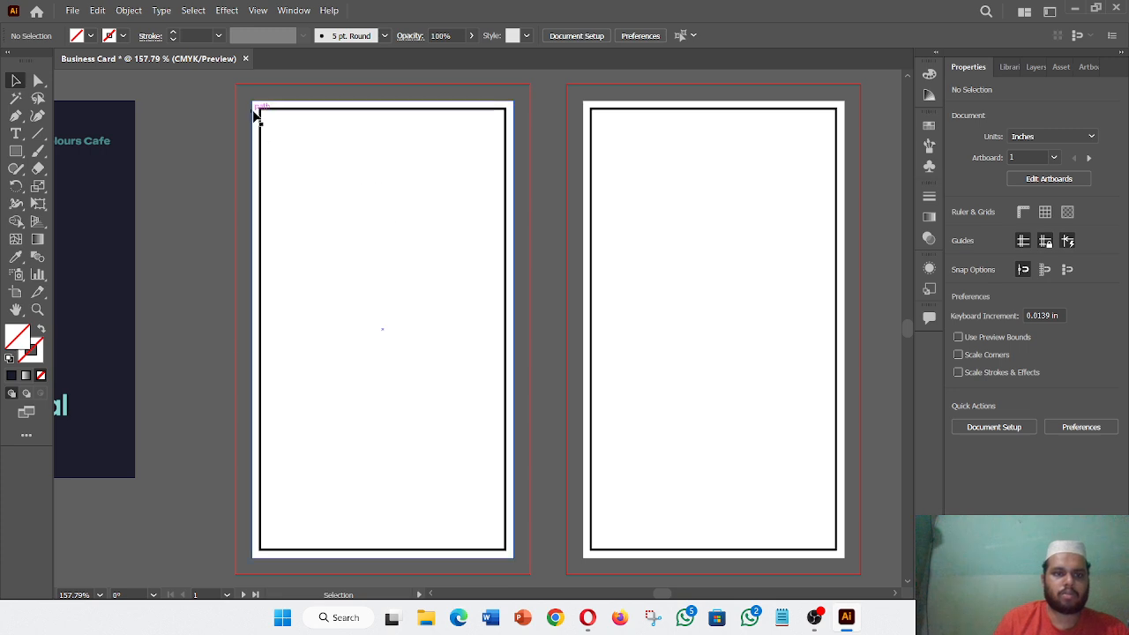
{"action": "left_click_drag", "start_coordinate": [256, 113], "coordinate": [370, 181]}
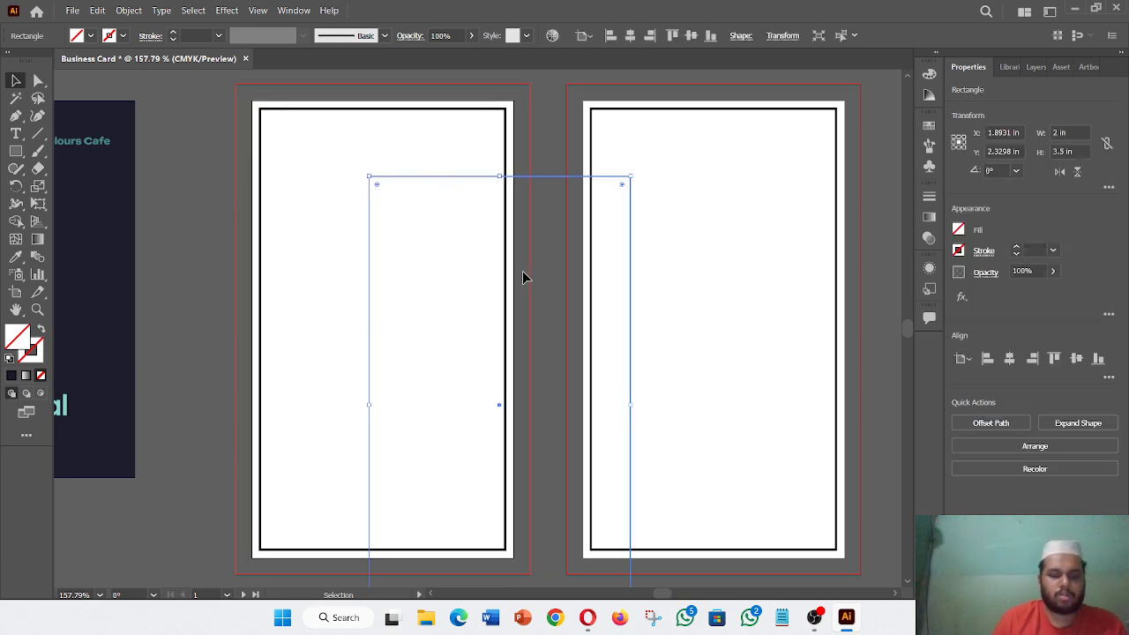
{"action": "key", "text": "ctrl+z"}
- Fill the full-card rectangle white and send it to the back
{"action": "left_click", "coordinate": [959, 230]}
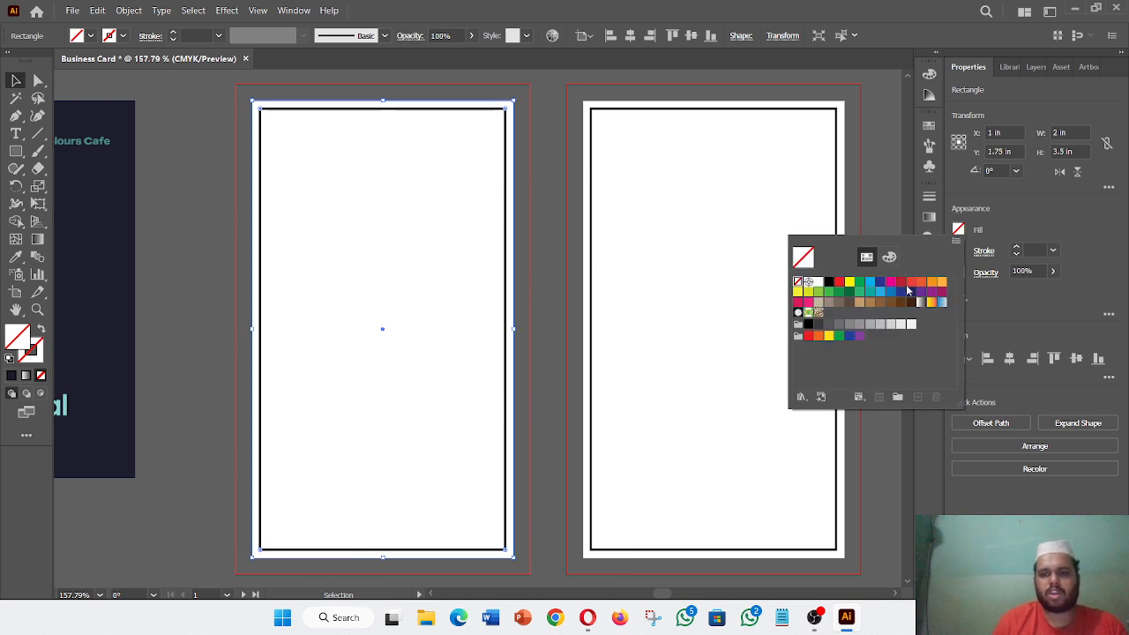
{"action": "left_click", "coordinate": [818, 282]}
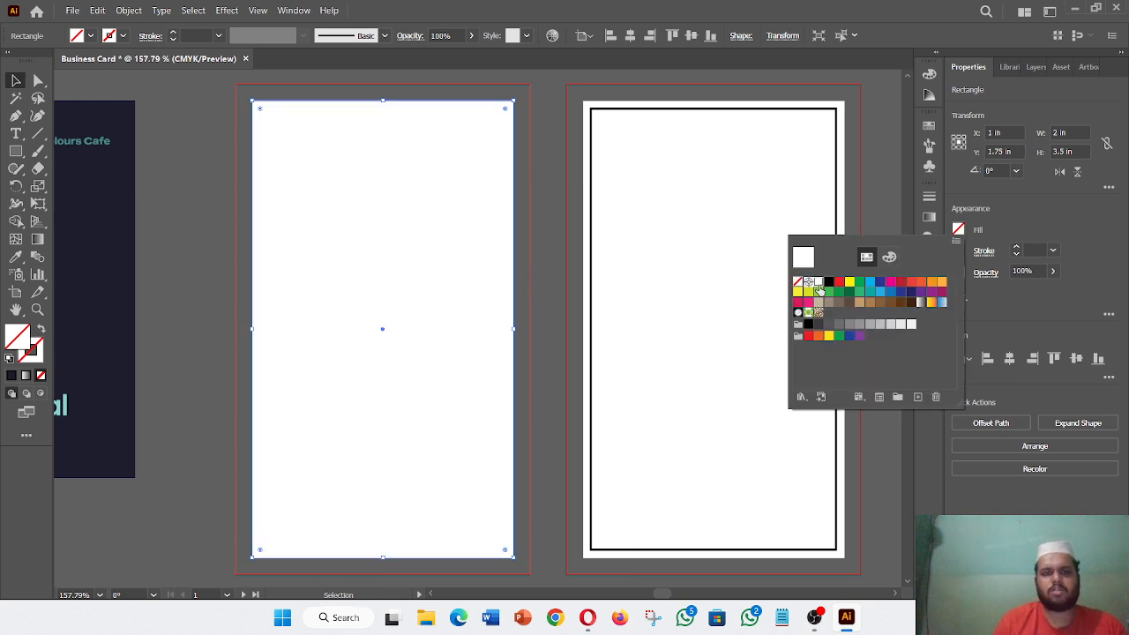
{"action": "left_click", "coordinate": [206, 282]}
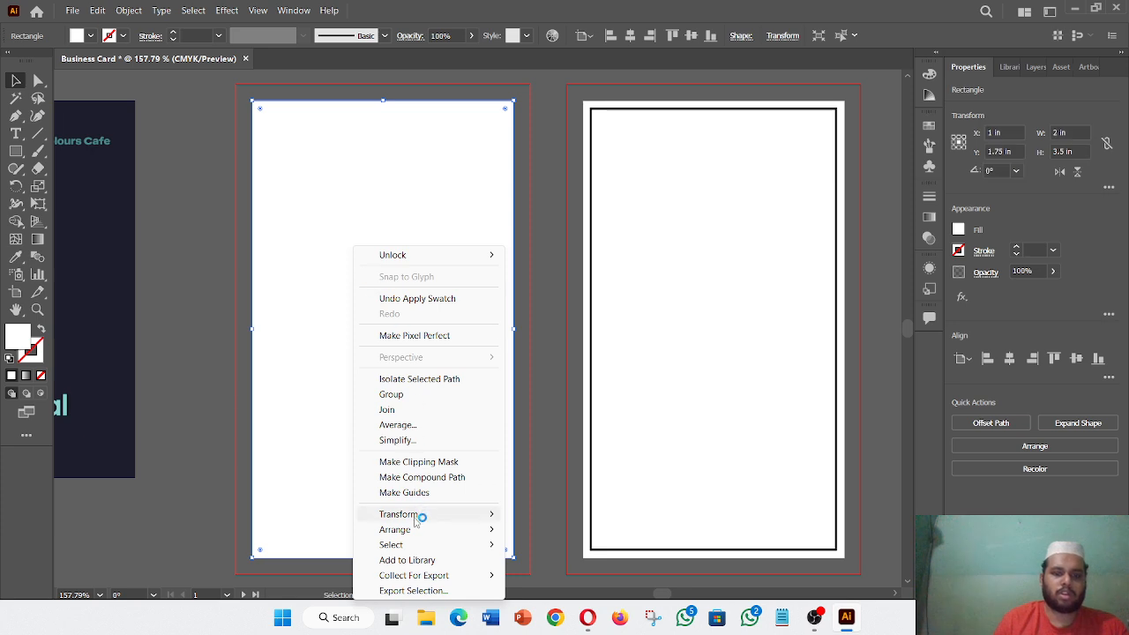
{"action": "mouse_move", "coordinate": [423, 530]}
{"action": "left_click", "coordinate": [565, 575]}
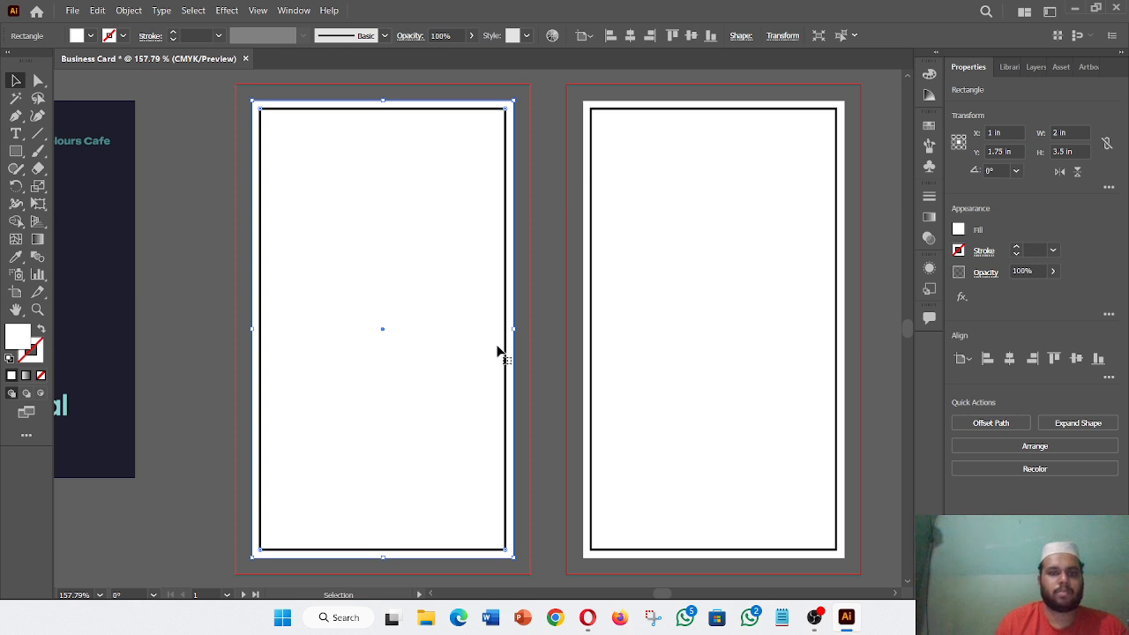
{"action": "key", "text": "ctrl+shift+a"}
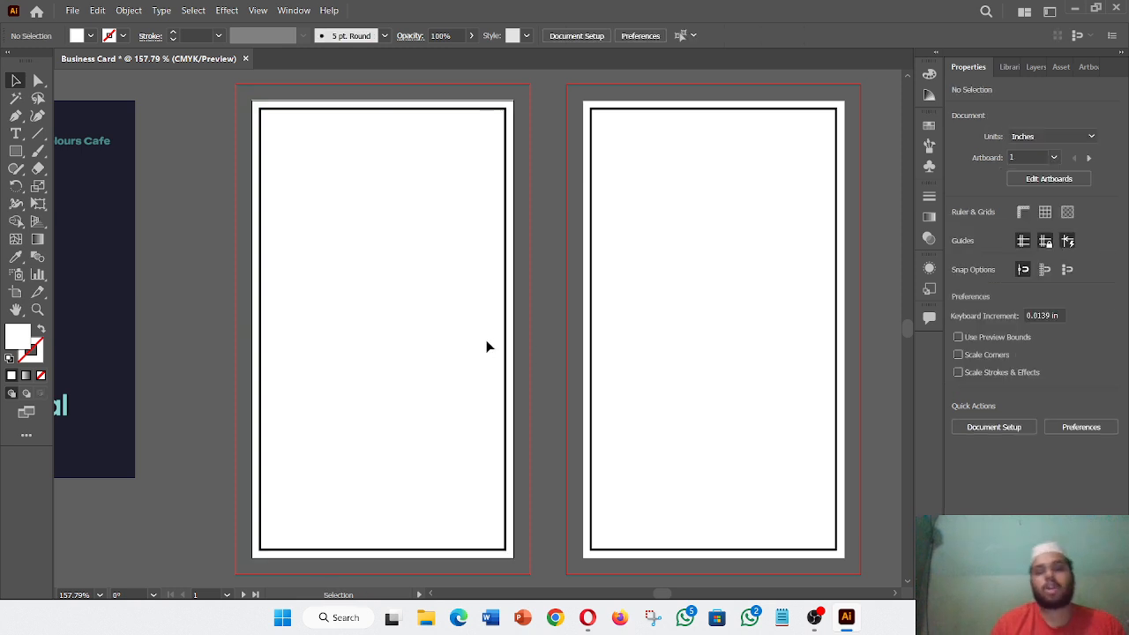
- Draw a 2 x 2.9046 in rectangle covering the lower part of the left card
{"action": "left_click", "coordinate": [16, 151]}
{"action": "scroll", "coordinate": [420, 279], "scroll_direction": "down", "scroll_amount": 1}
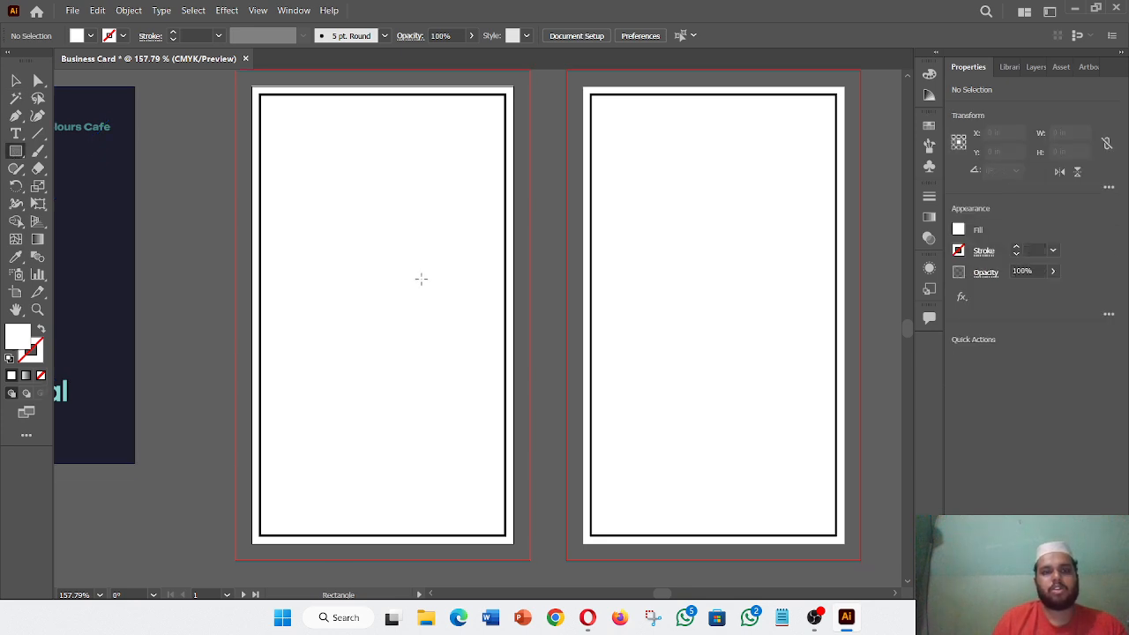
{"action": "scroll", "coordinate": [420, 278], "scroll_direction": "up", "scroll_amount": 2}
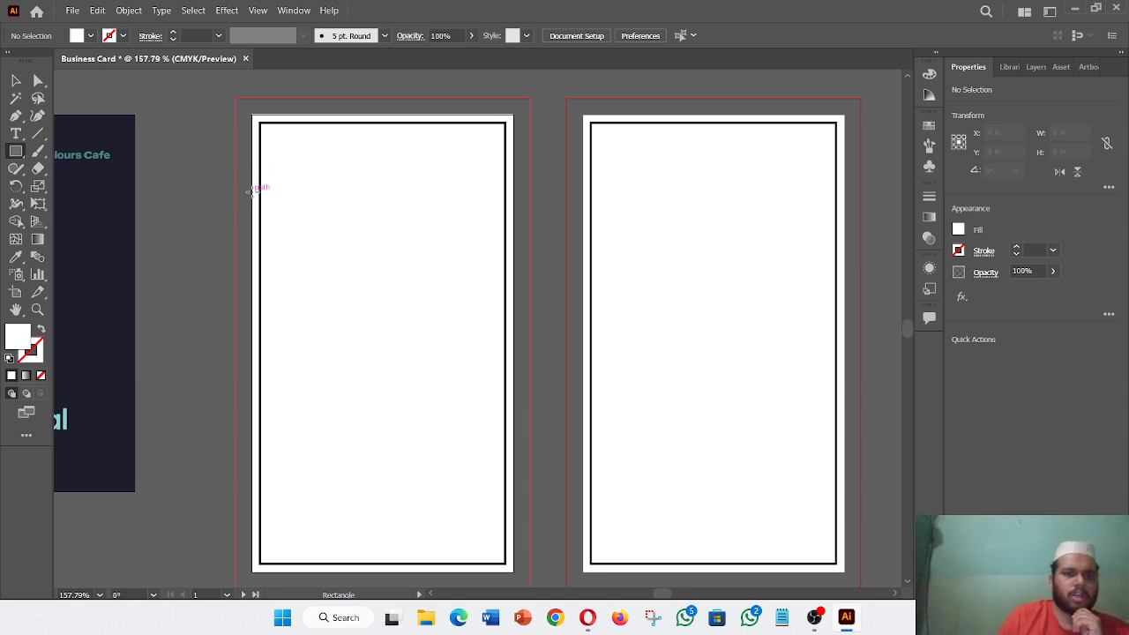
{"action": "left_click_drag", "start_coordinate": [252, 189], "coordinate": [513, 558]}
{"action": "scroll", "coordinate": [477, 463], "scroll_direction": "down", "scroll_amount": 1}
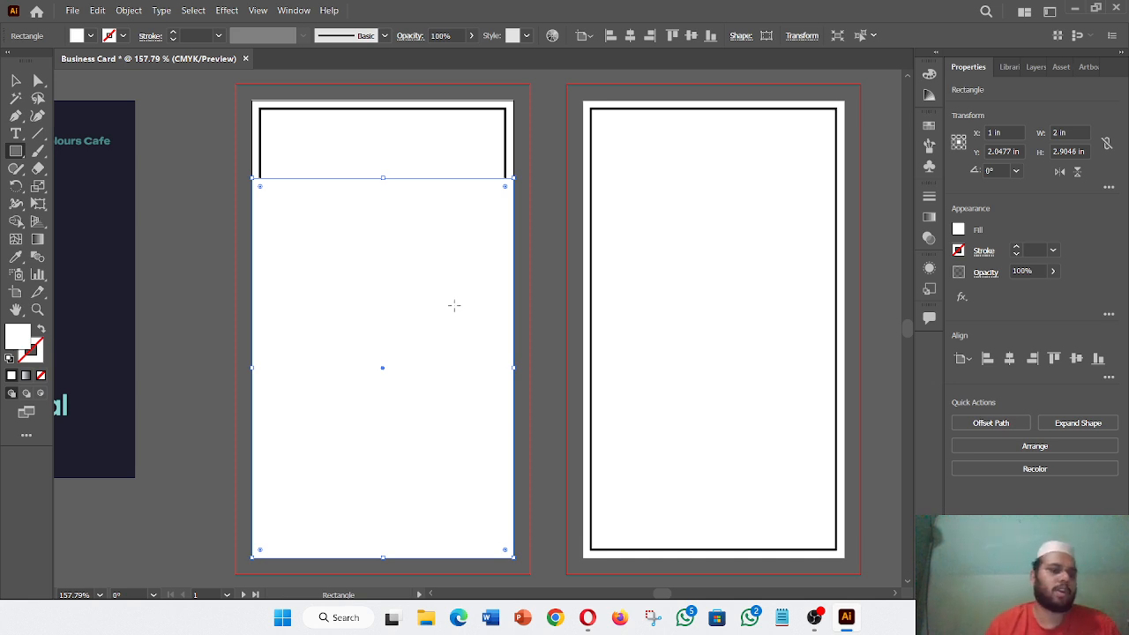
{"action": "left_click", "coordinate": [15, 257]}
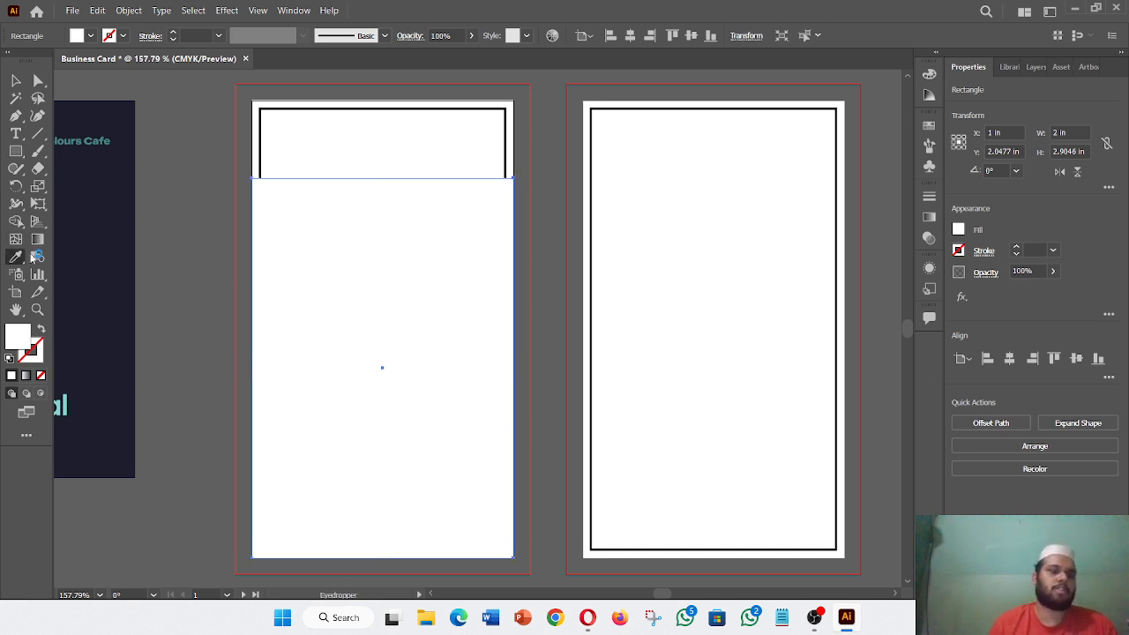
- Eyedropper the reference image's 1D1D2C navy into the lower rectangle, then deselect it
{"action": "left_click", "coordinate": [117, 254]}
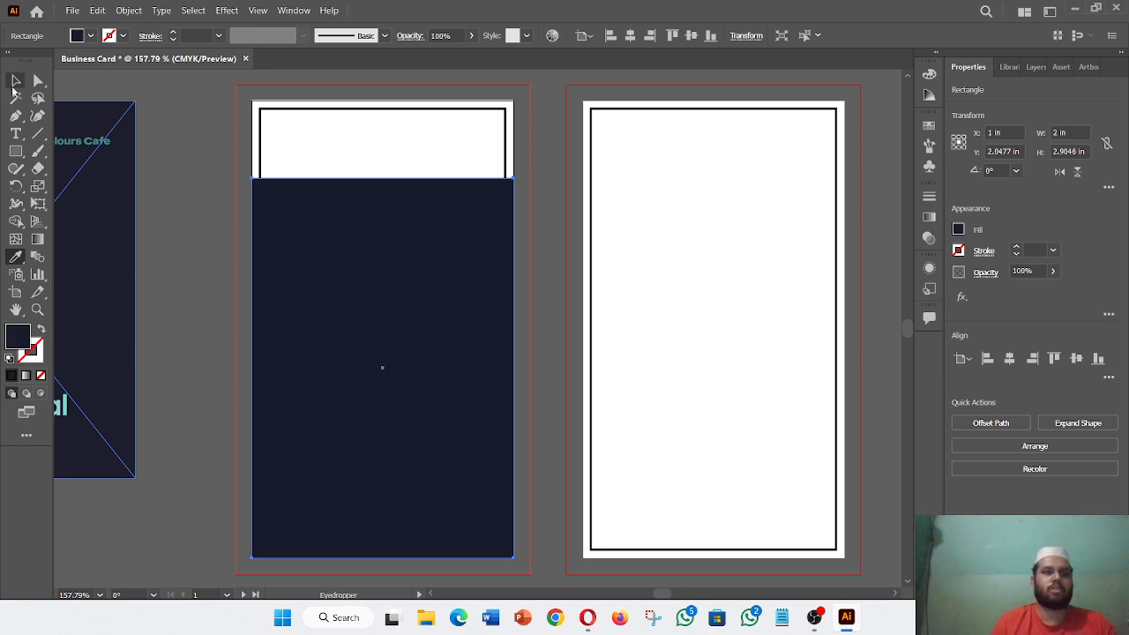
{"action": "left_click", "coordinate": [14, 82]}
{"action": "left_click", "coordinate": [190, 273]}
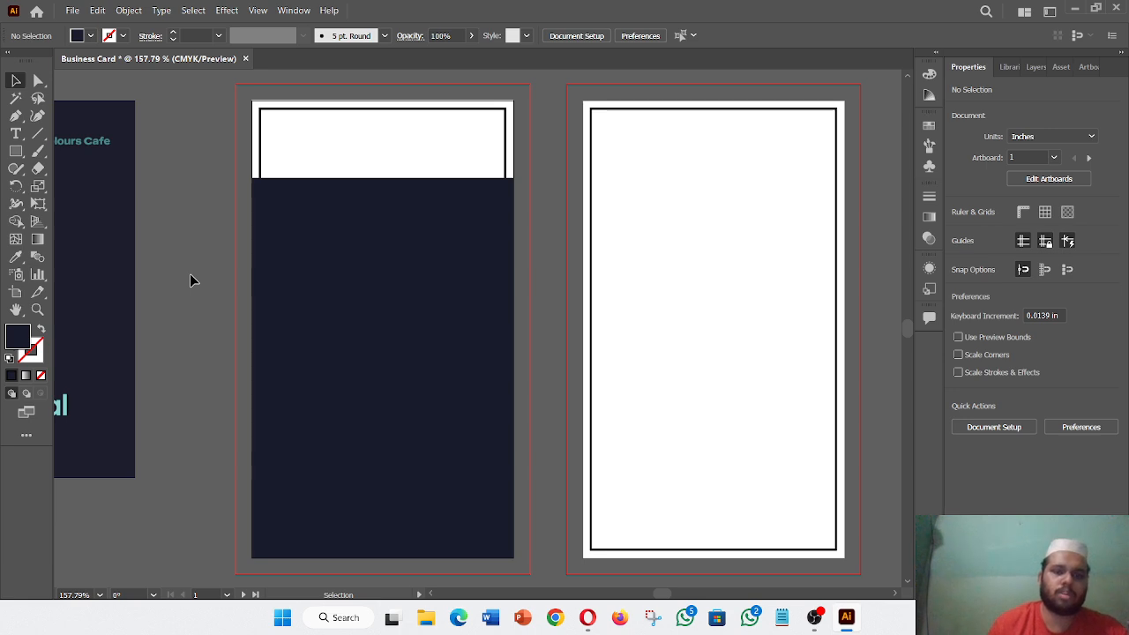
- Bring the tops of both artboards into view and switch to the Type tool
{"action": "scroll", "coordinate": [189, 281], "scroll_direction": "down", "scroll_amount": 2}
{"action": "scroll", "coordinate": [190, 280], "scroll_direction": "left", "scroll_amount": 3}
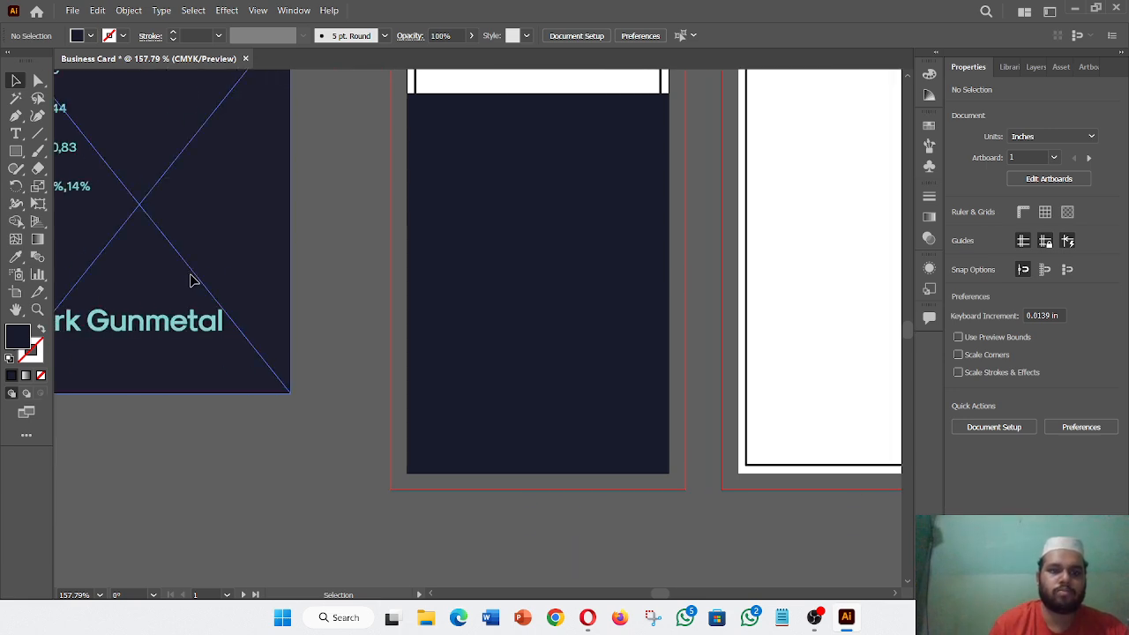
{"action": "scroll", "coordinate": [189, 280], "scroll_direction": "right", "scroll_amount": 3}
{"action": "scroll", "coordinate": [191, 281], "scroll_direction": "up", "scroll_amount": 2}
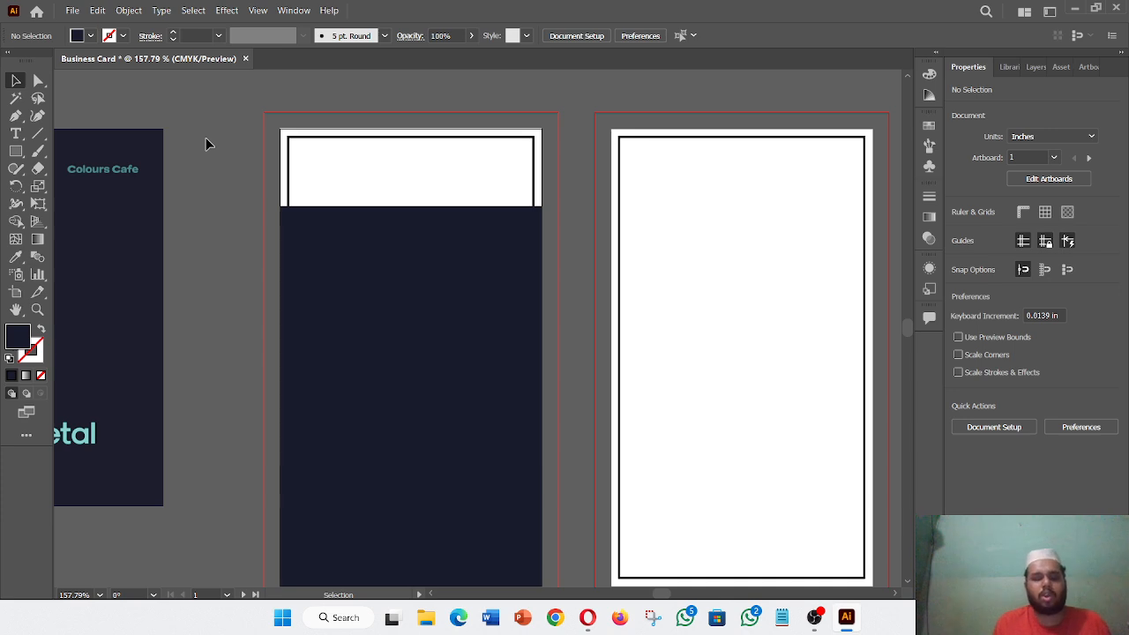
{"action": "left_click", "coordinate": [16, 133]}
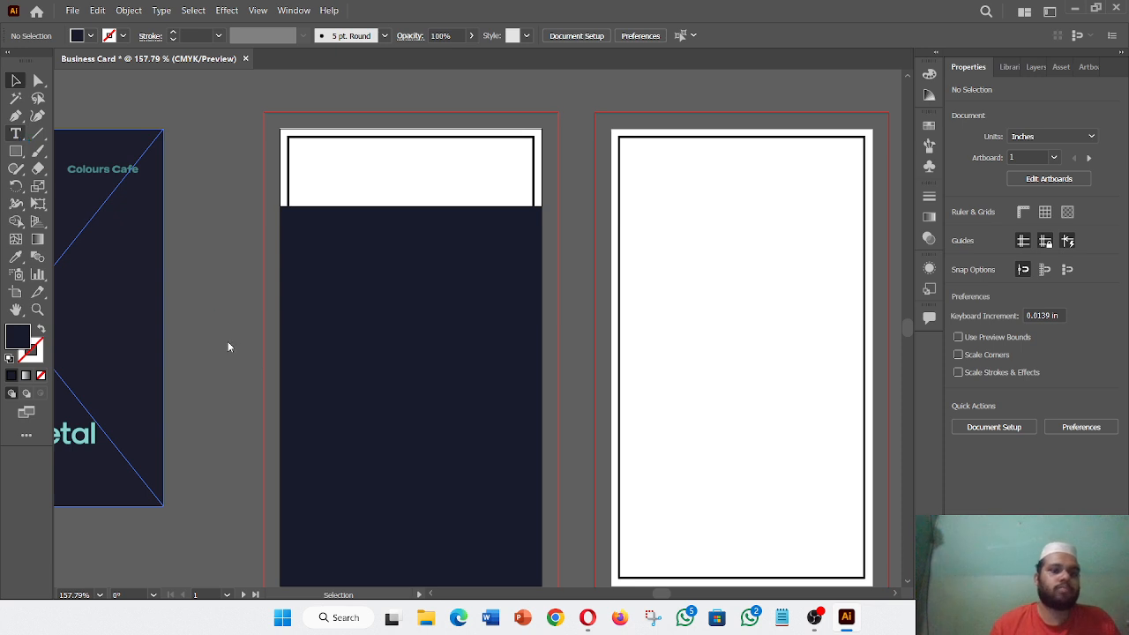
- Start a text frame beside the card, then discard and delete the empty frame
{"action": "left_click", "coordinate": [196, 263]}
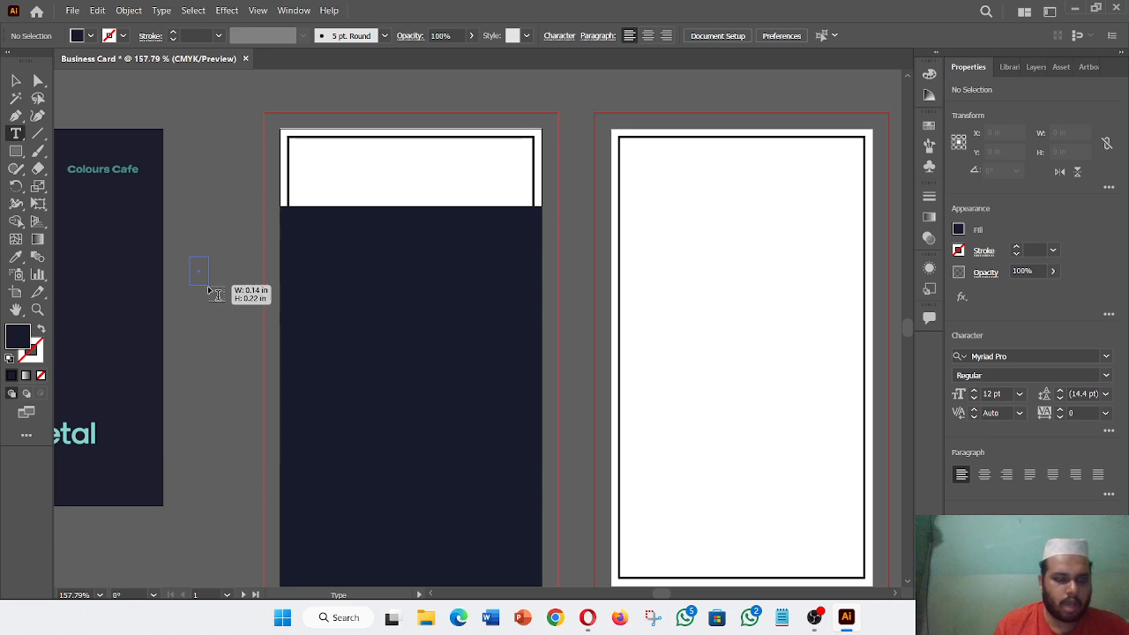
{"action": "key", "text": "Escape"}
{"action": "left_click_drag", "start_coordinate": [187, 240], "coordinate": [224, 276]}
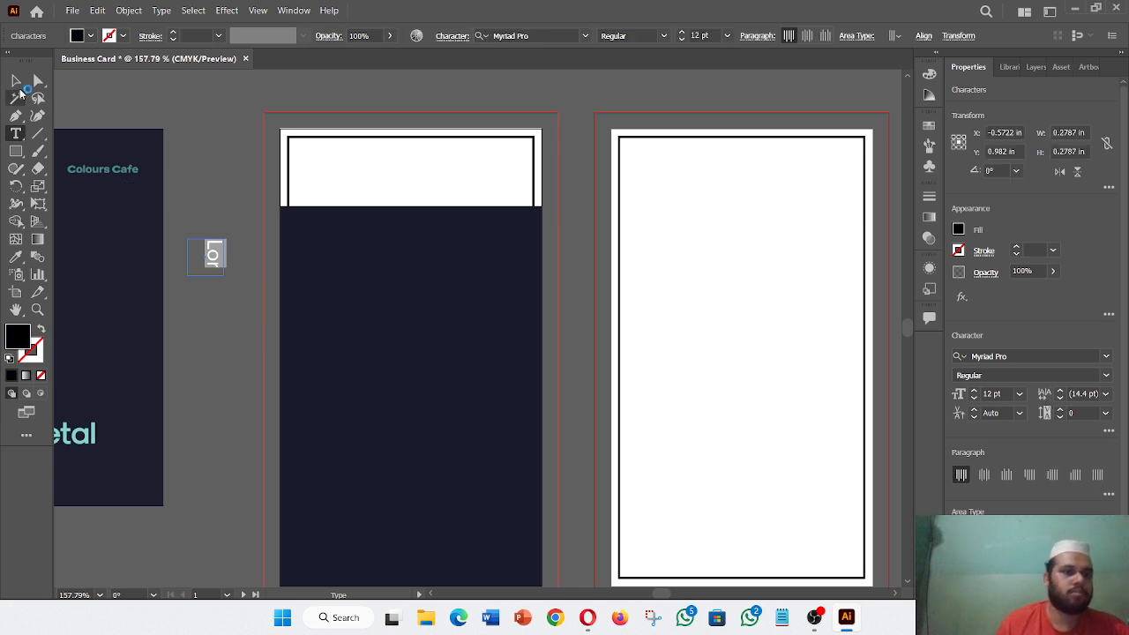
{"action": "left_click", "coordinate": [15, 81]}
{"action": "key", "text": "Delete"}
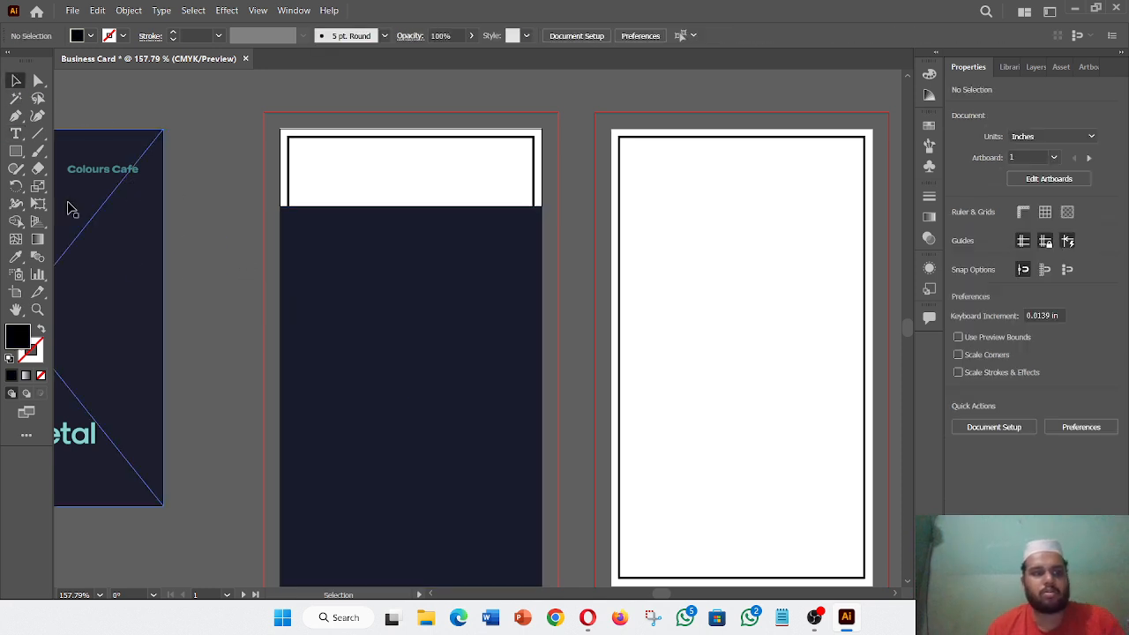
- Draw a small square, rotate it to 300° into a diamond, and duplicate it just below
{"action": "left_click", "coordinate": [16, 151]}
{"action": "mouse_move", "coordinate": [199, 245]}
{"action": "left_mouse_down"}
{"action": "mouse_move", "coordinate": [235, 280]}
{"action": "mouse_move", "coordinate": [207, 302]}
{"action": "left_mouse_up"}
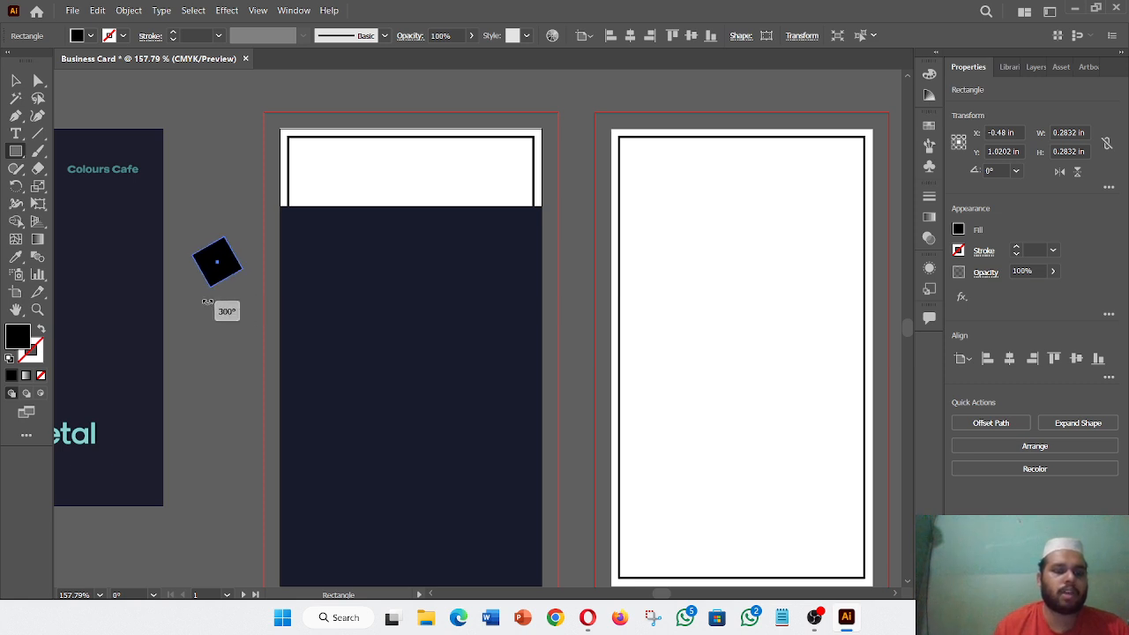
{"action": "left_click_drag", "start_coordinate": [207, 302], "coordinate": [207, 302]}
{"action": "key", "text": "v"}
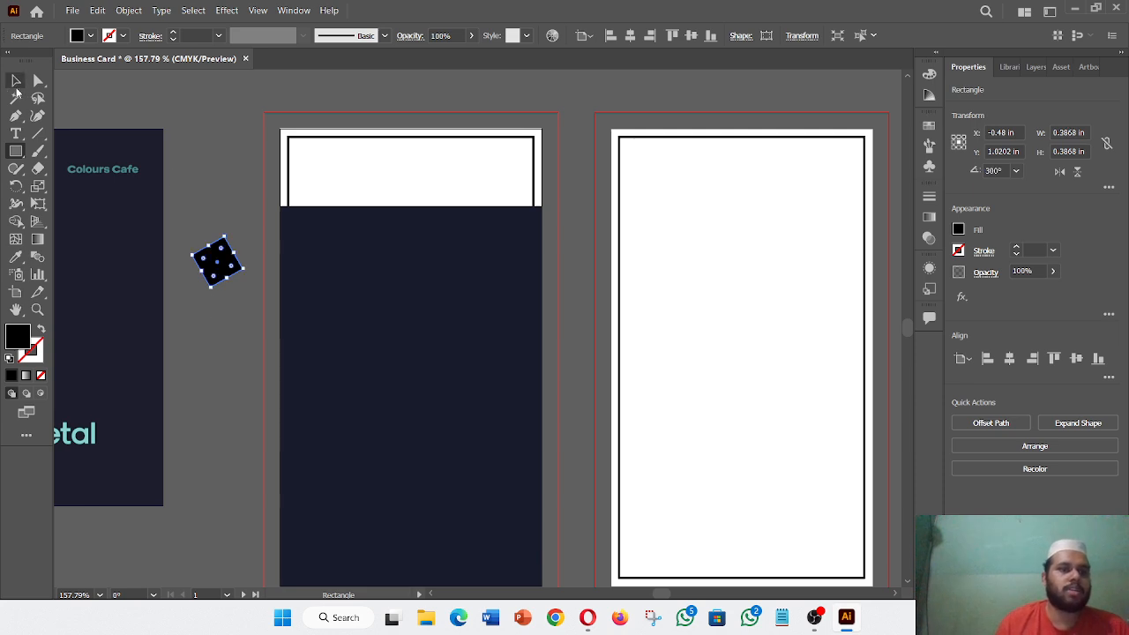
{"action": "left_click", "coordinate": [223, 299]}
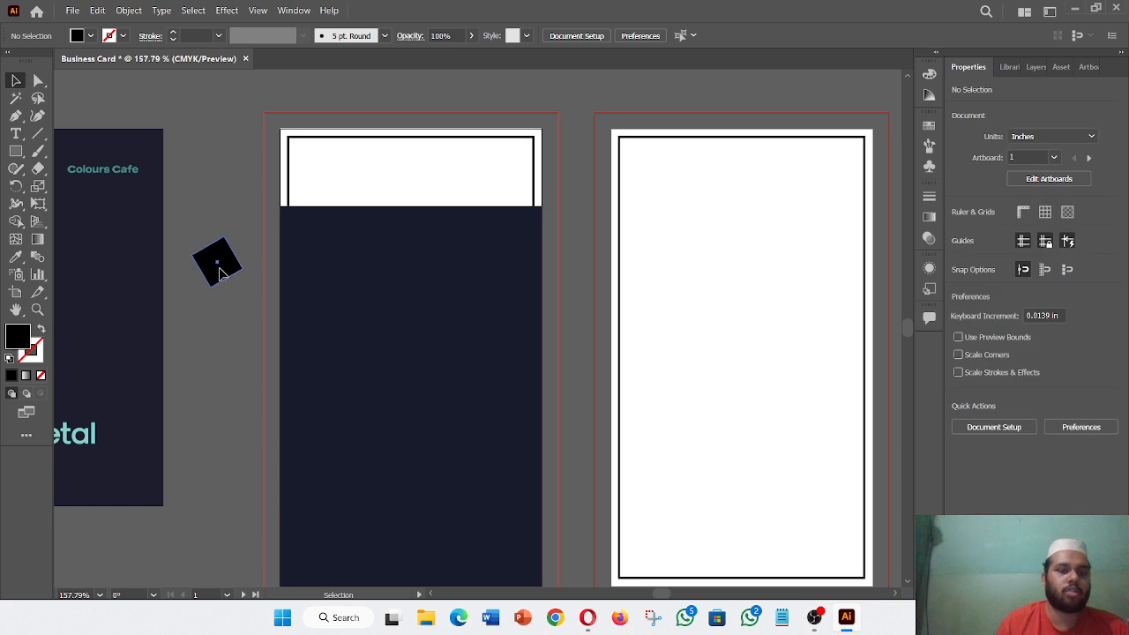
{"action": "left_click", "coordinate": [222, 273]}
{"action": "left_click_drag", "start_coordinate": [222, 273], "coordinate": [214, 298]}
{"action": "left_click", "coordinate": [246, 335]}
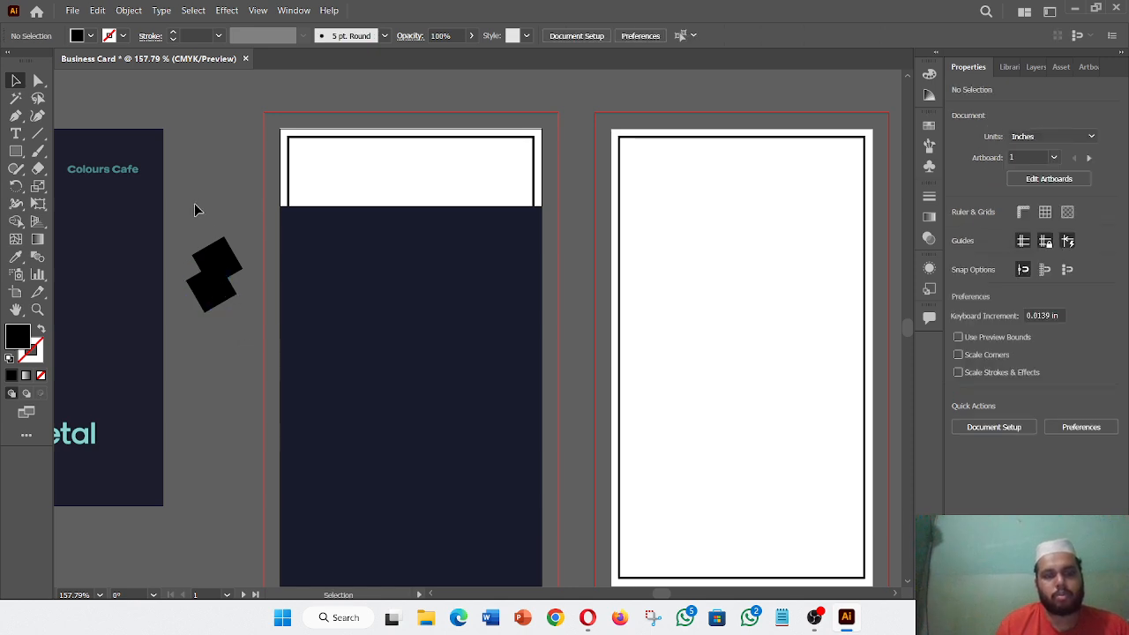
{"action": "left_click_drag", "start_coordinate": [196, 209], "coordinate": [224, 331]}
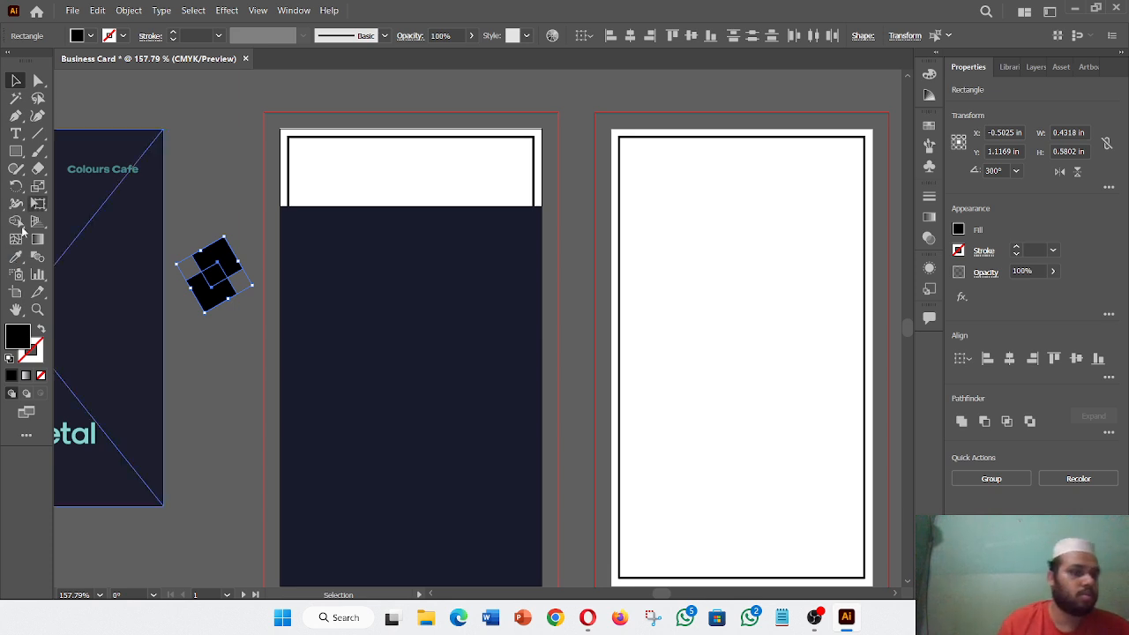
- Sample the card colour onto both diamonds and turn them into unfilled outlines with 4 pt strokes
{"action": "left_click", "coordinate": [15, 256]}
{"action": "left_click", "coordinate": [384, 322]}
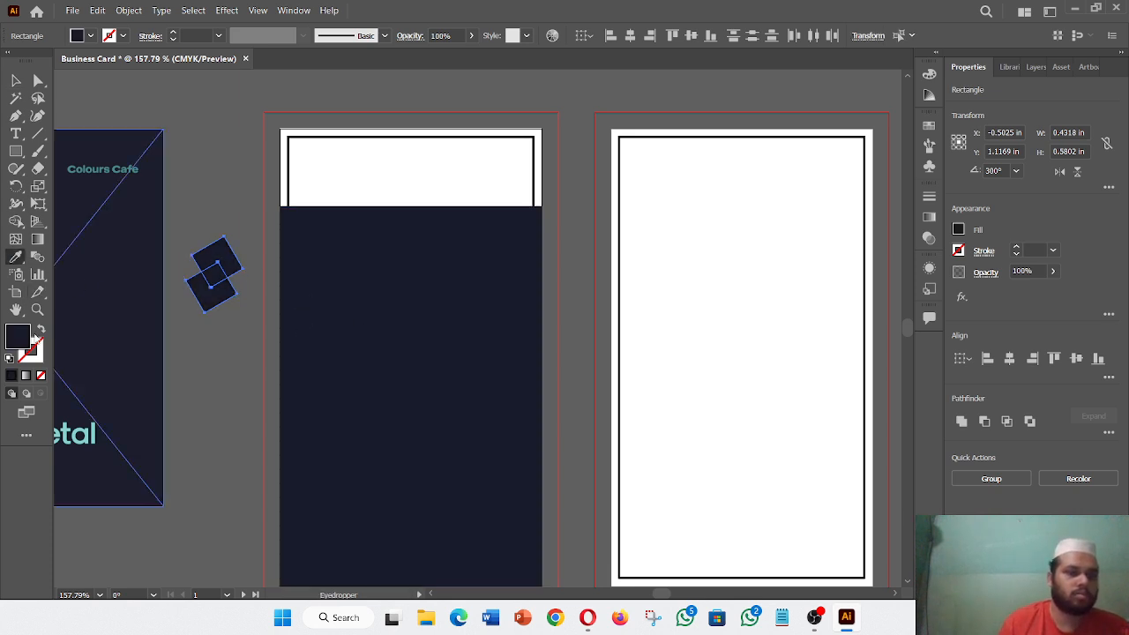
{"action": "left_click", "coordinate": [705, 307]}
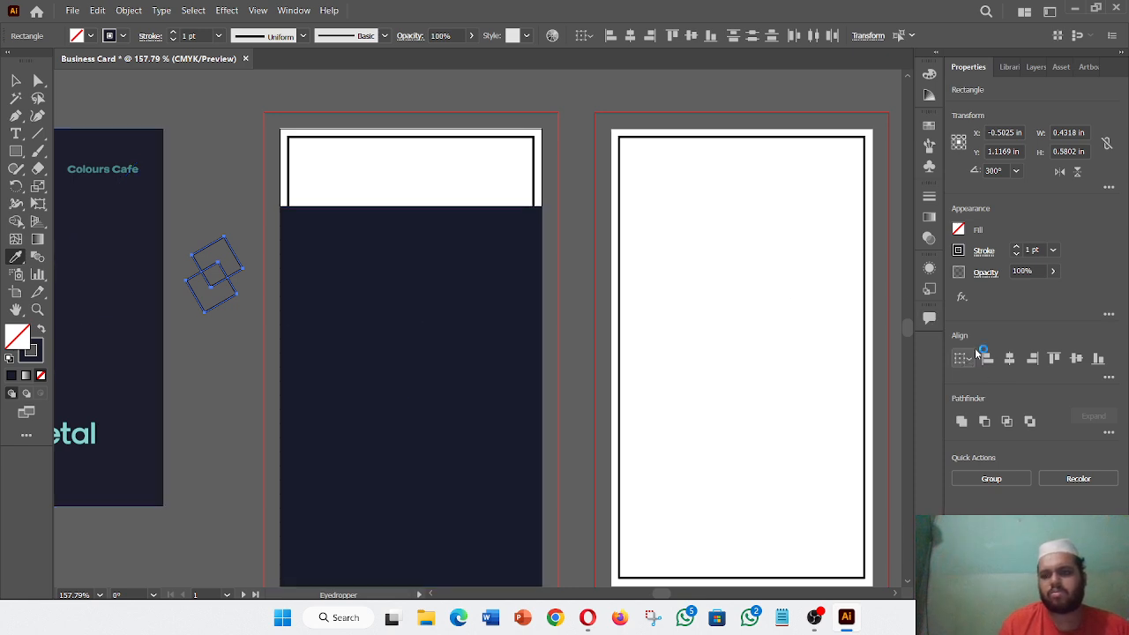
{"action": "left_click", "coordinate": [1017, 248]}
{"action": "left_click", "coordinate": [1016, 248]}
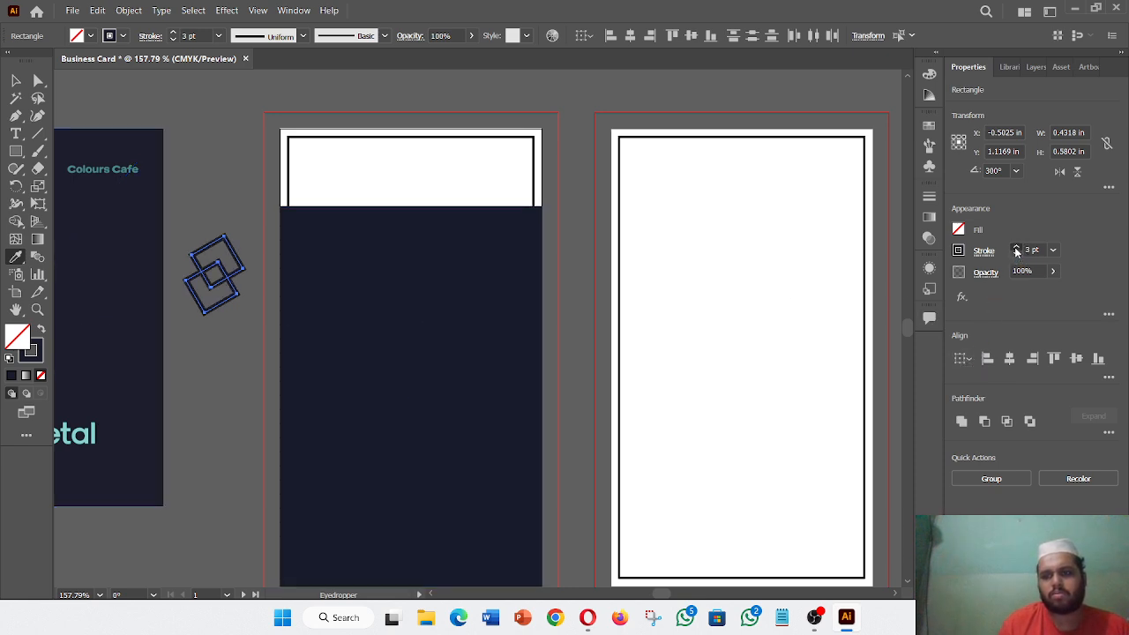
{"action": "left_click", "coordinate": [1016, 248]}
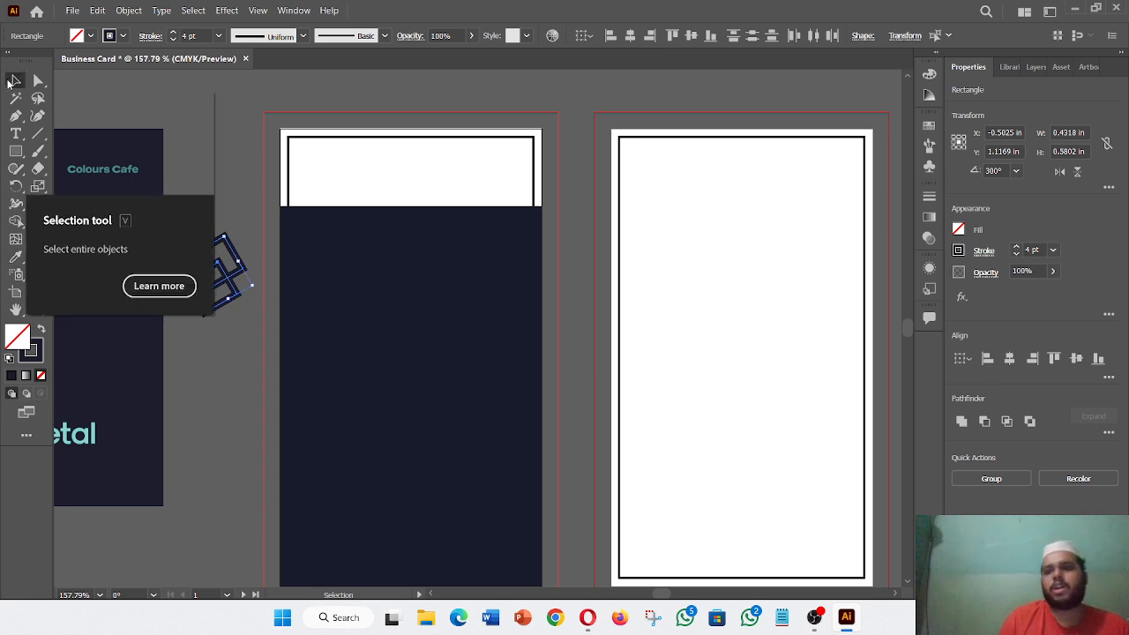
- Select both diamond outlines and group them into one logo object
{"action": "left_click", "coordinate": [16, 81]}
{"action": "left_click", "coordinate": [197, 219]}
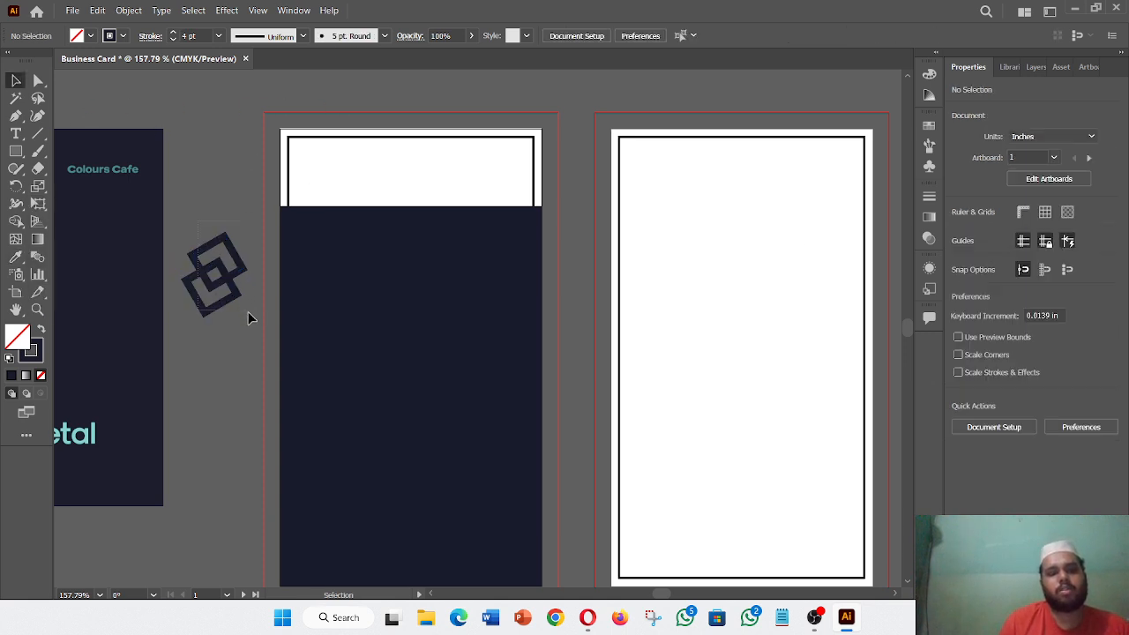
{"action": "left_click_drag", "start_coordinate": [248, 318], "coordinate": [182, 235]}
{"action": "right_click", "coordinate": [227, 275]}
{"action": "left_click", "coordinate": [282, 370]}
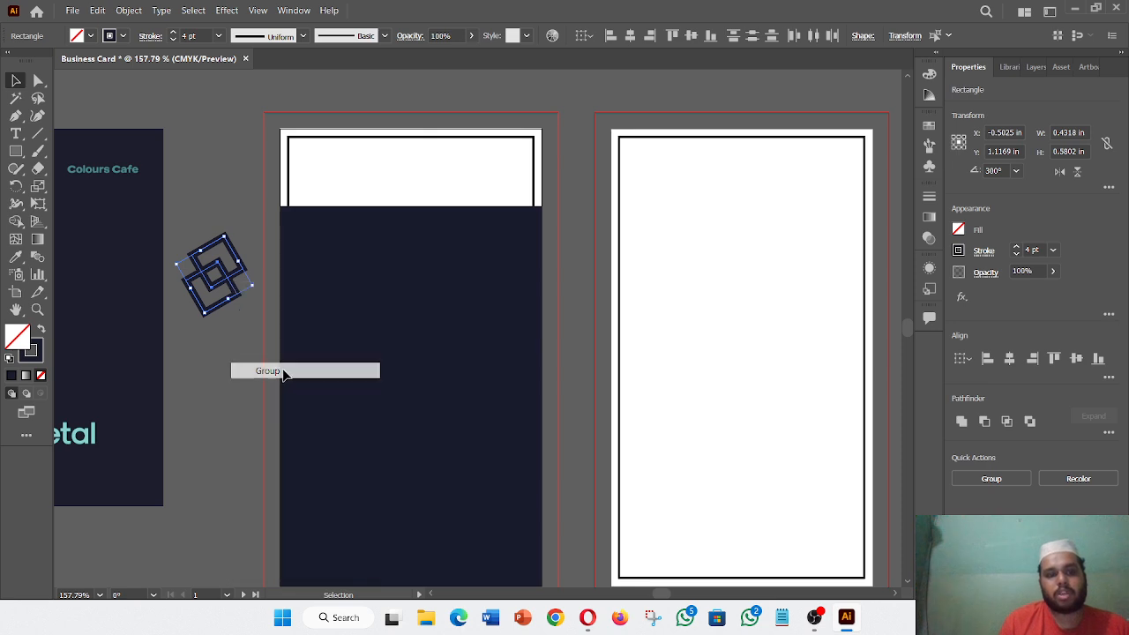
{"action": "scroll", "coordinate": [246, 368], "scroll_direction": "up", "scroll_amount": 2}
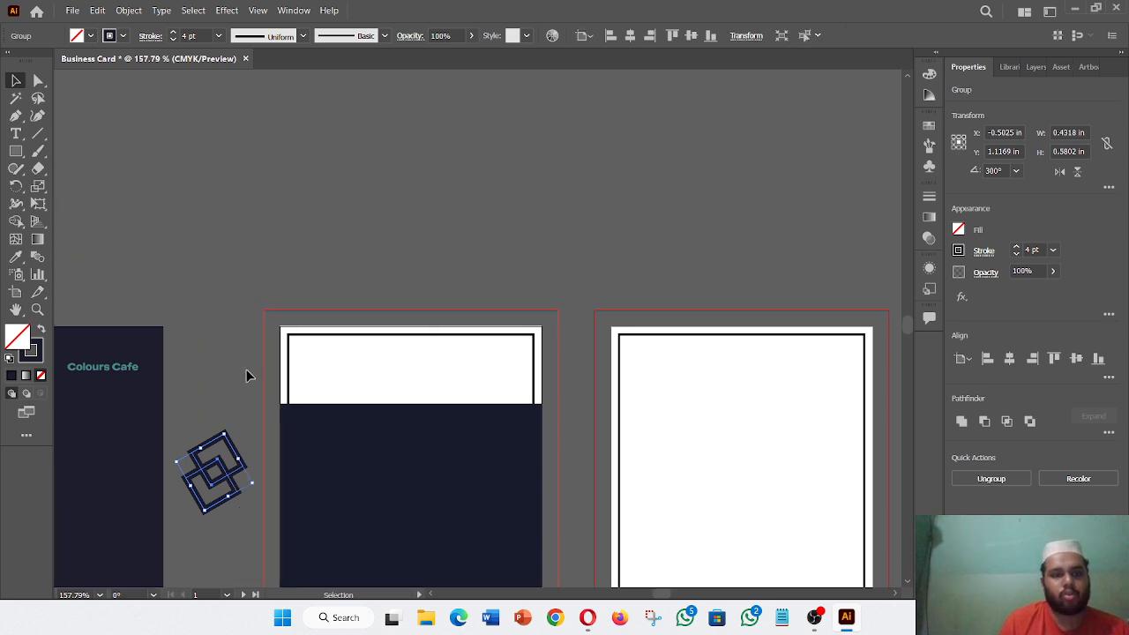
- Move the grouped diamond logo above and left of the left card, upright, then deselect it
{"action": "left_click_drag", "start_coordinate": [232, 481], "coordinate": [262, 229]}
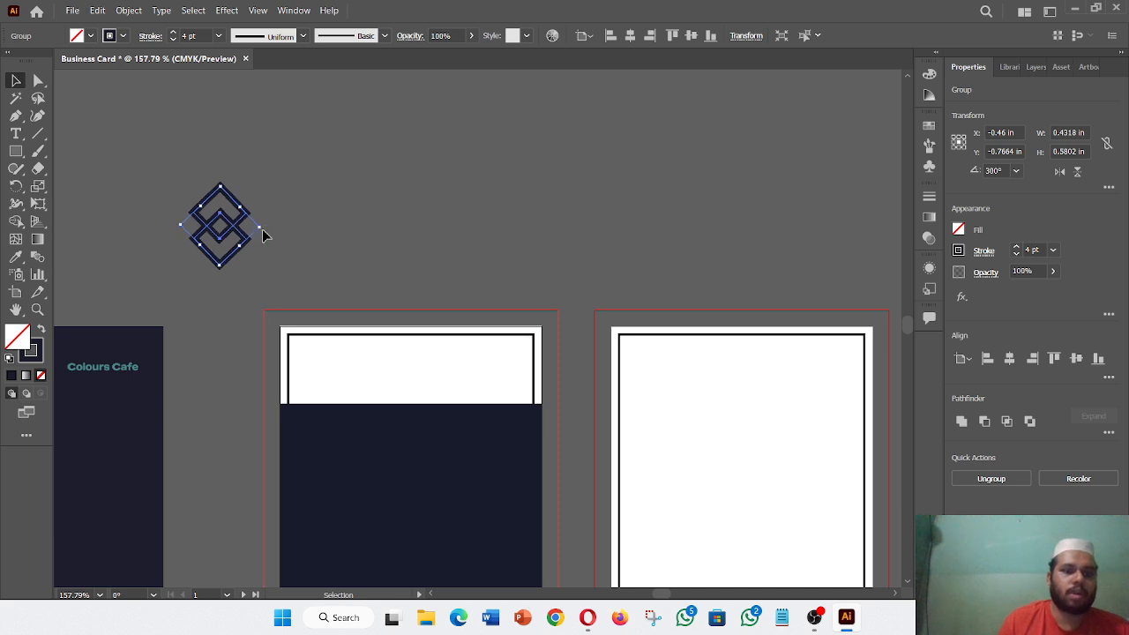
{"action": "left_click", "coordinate": [370, 245]}
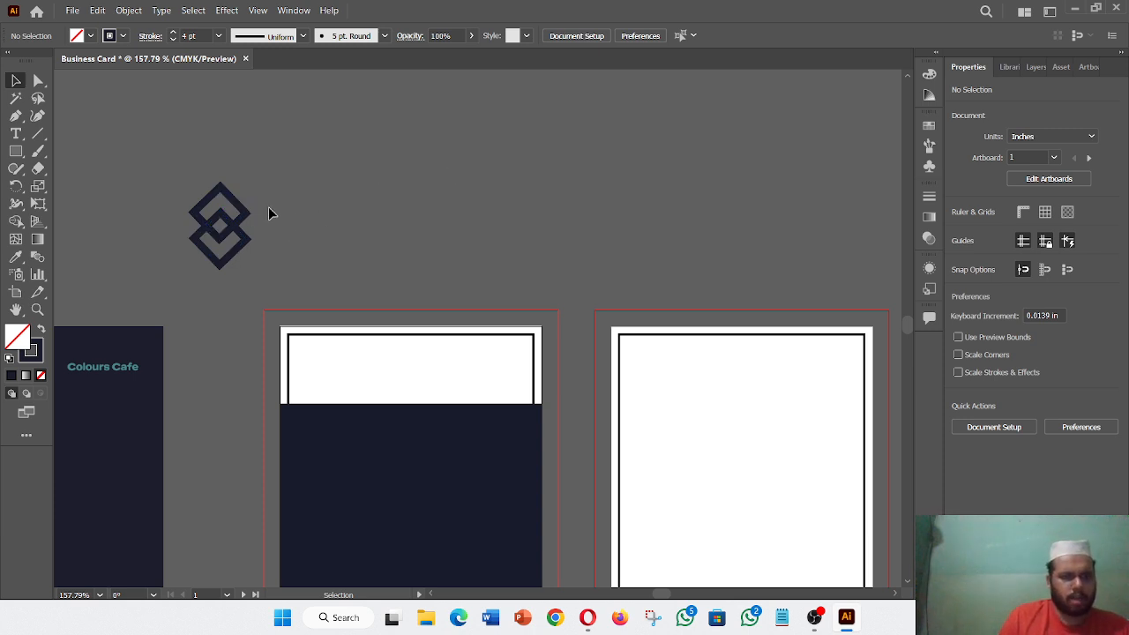
- Type the text 'Your Logo' beside the diamond logo, fixing the typo
{"action": "key", "text": "t"}
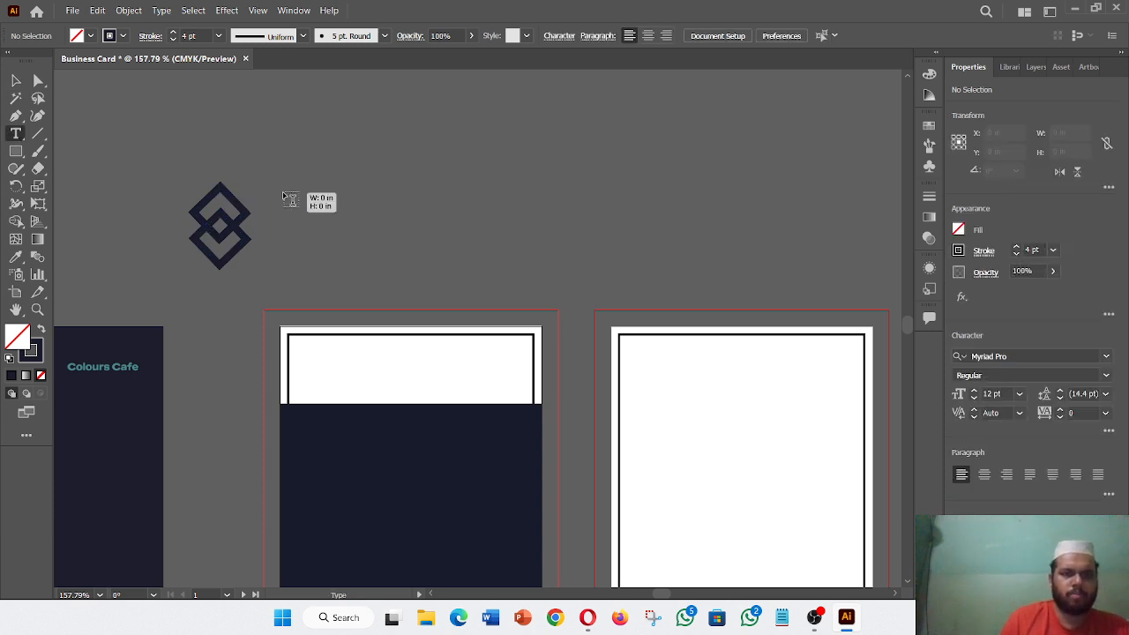
{"action": "left_click", "coordinate": [282, 191]}
{"action": "key", "text": "BackSpace"}
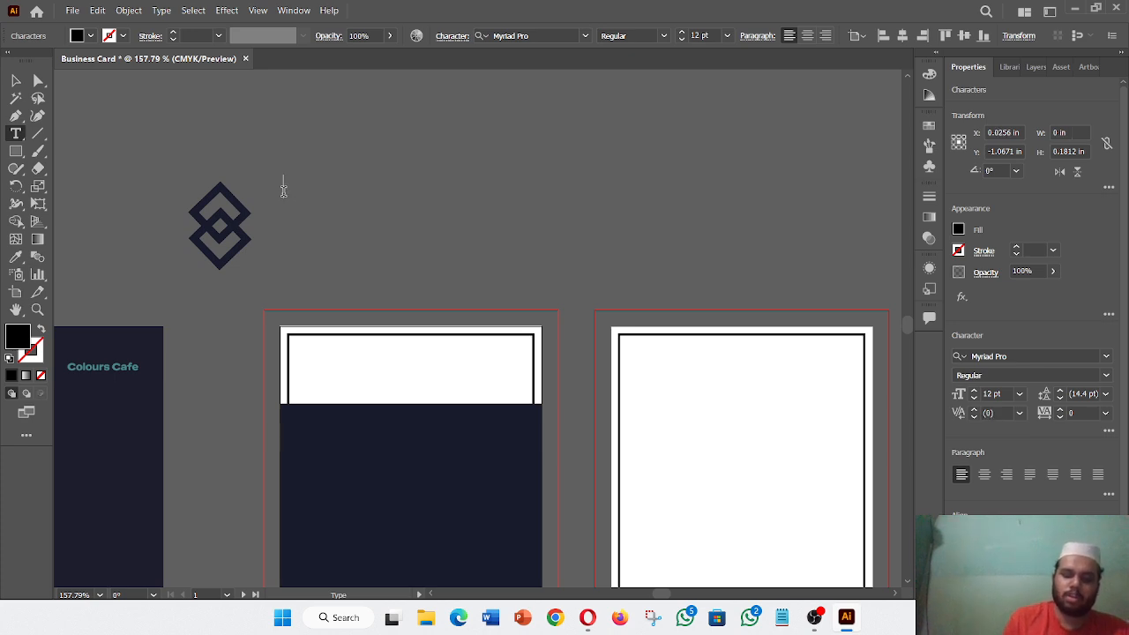
{"action": "type", "text": "You"}
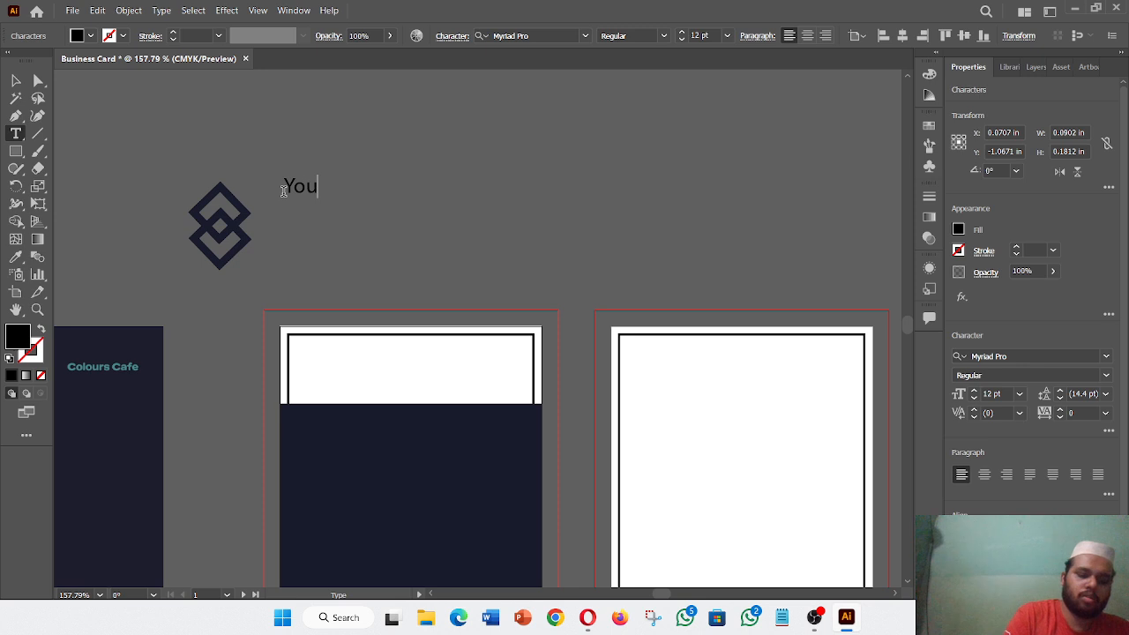
{"action": "type", "text": "r Logi"}
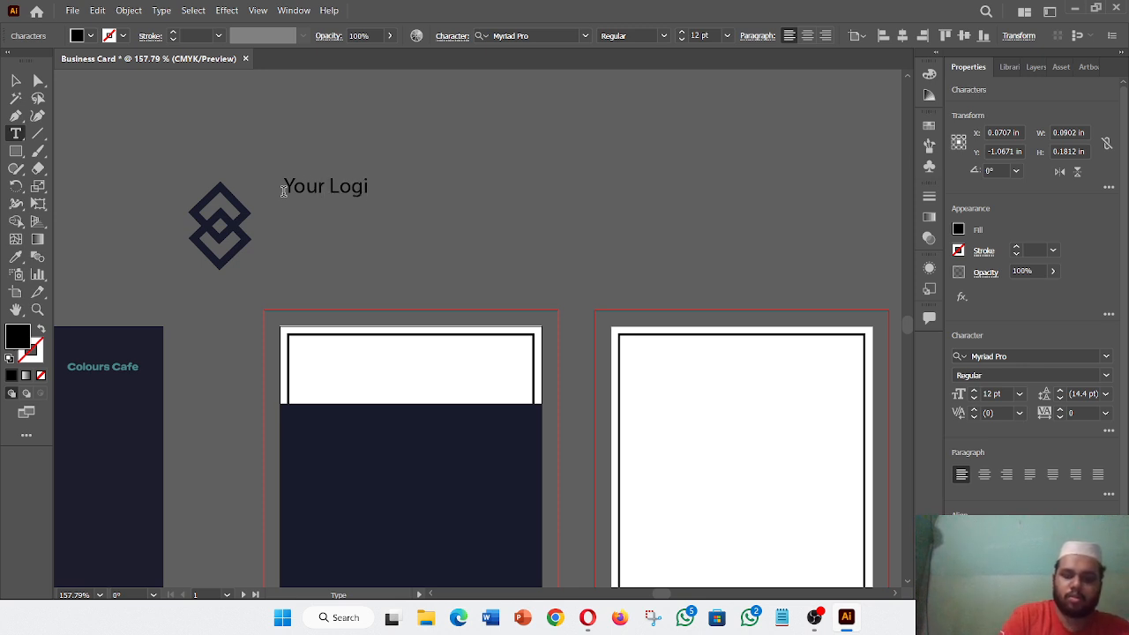
{"action": "key", "text": "BackSpace"}
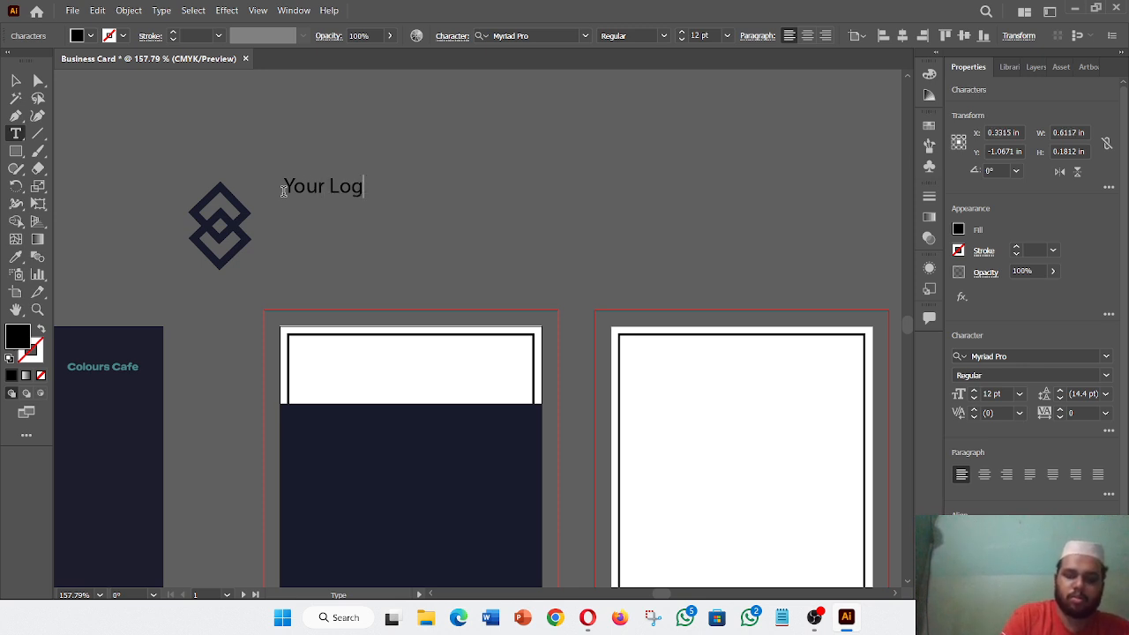
{"action": "type", "text": "o"}
{"action": "key", "text": "Escape"}
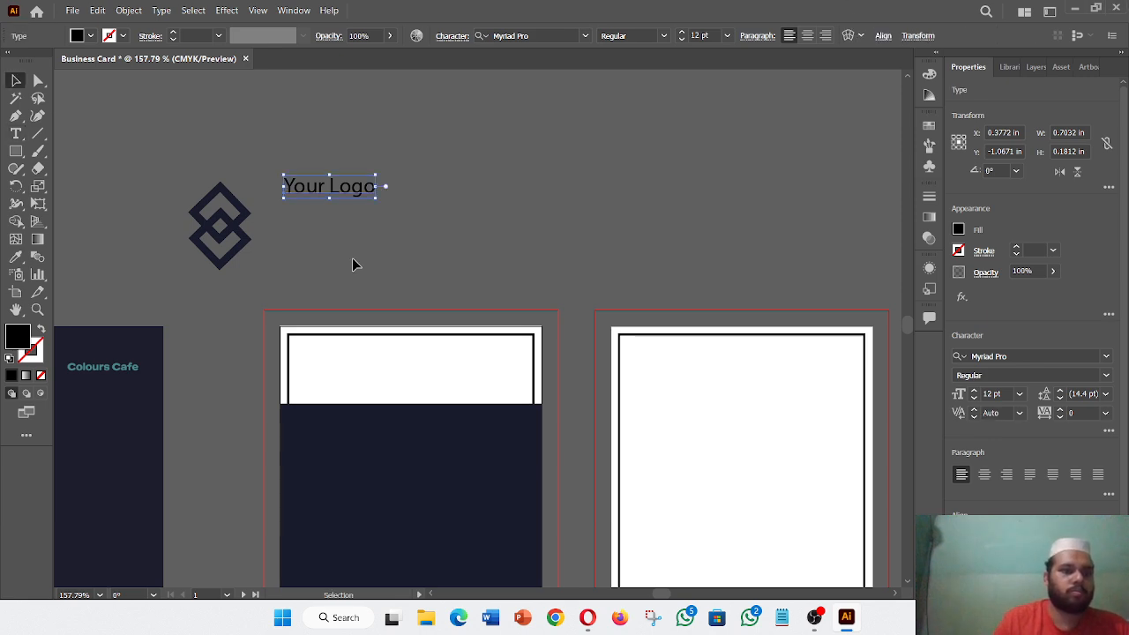
- Move 'Your Logo' next to the diamond mark and scale it up to about 24 pt
{"action": "left_click_drag", "start_coordinate": [327, 187], "coordinate": [411, 310]}
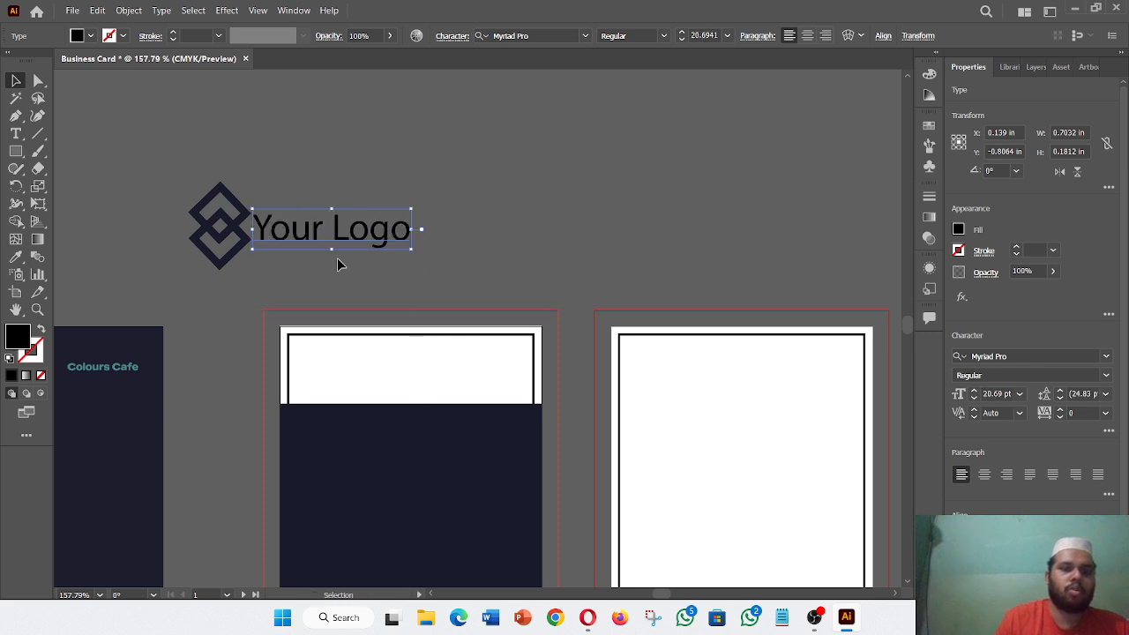
{"action": "left_click_drag", "start_coordinate": [330, 236], "coordinate": [332, 227]}
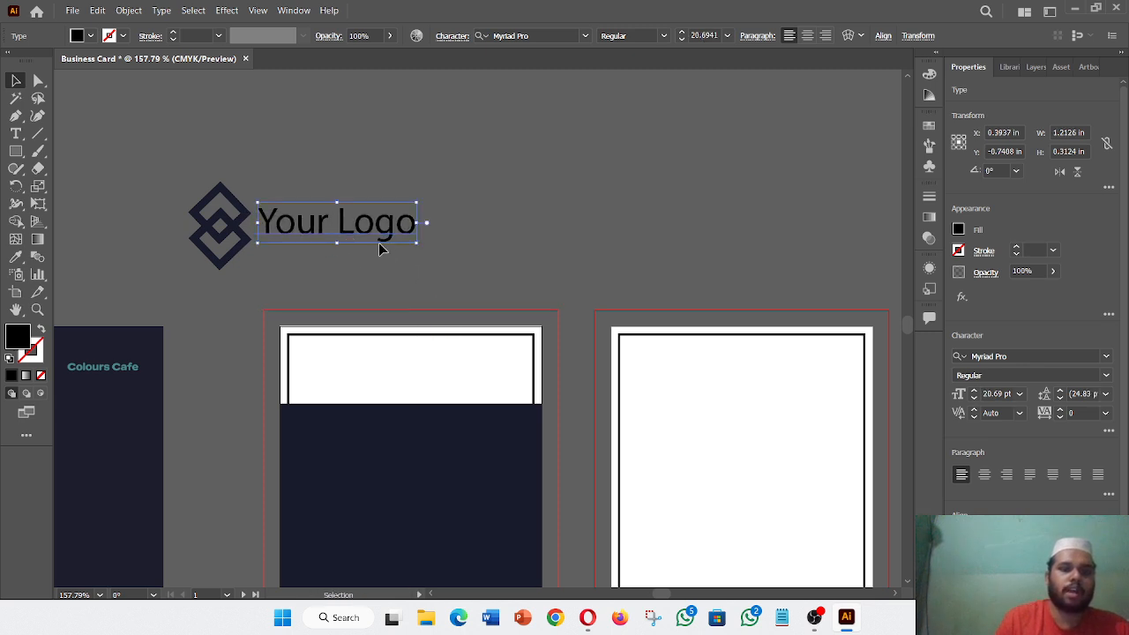
{"action": "left_click_drag", "start_coordinate": [415, 245], "coordinate": [437, 254]}
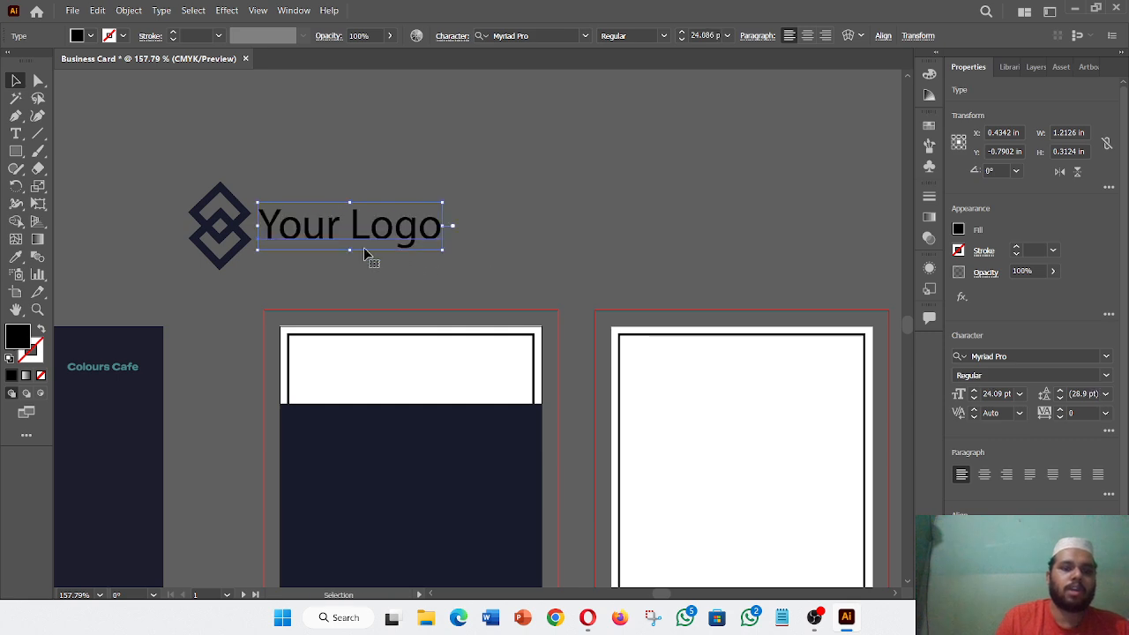
{"action": "left_click_drag", "start_coordinate": [356, 242], "coordinate": [347, 234]}
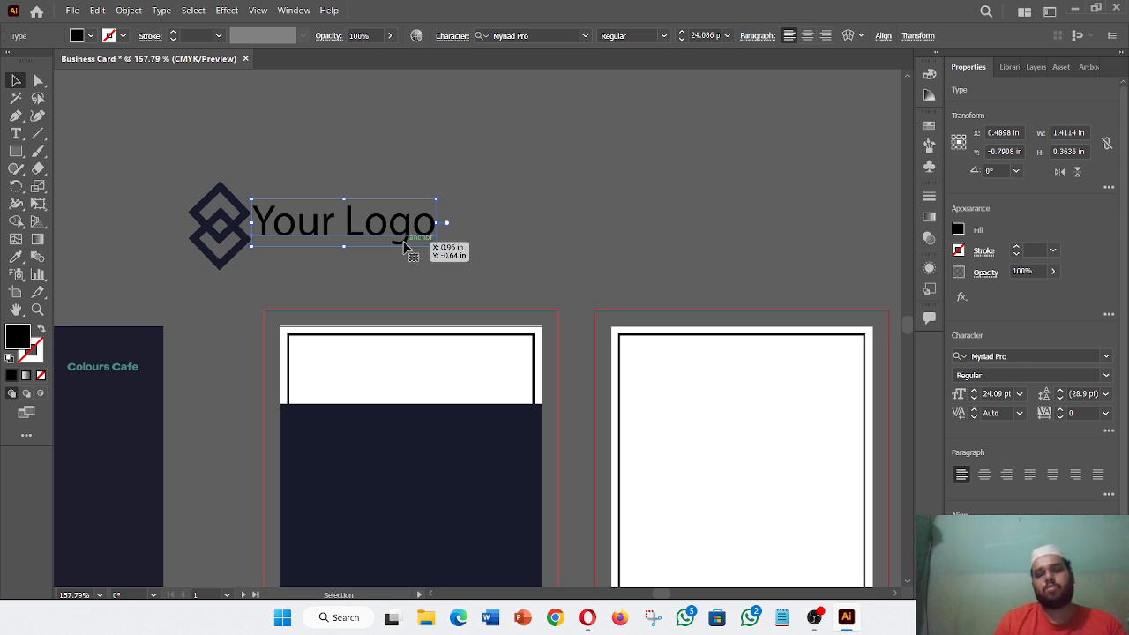
- Set the 'Your Logo' text to Bahnschrift Bold and shift it slightly right
{"action": "left_click", "coordinate": [1106, 356]}
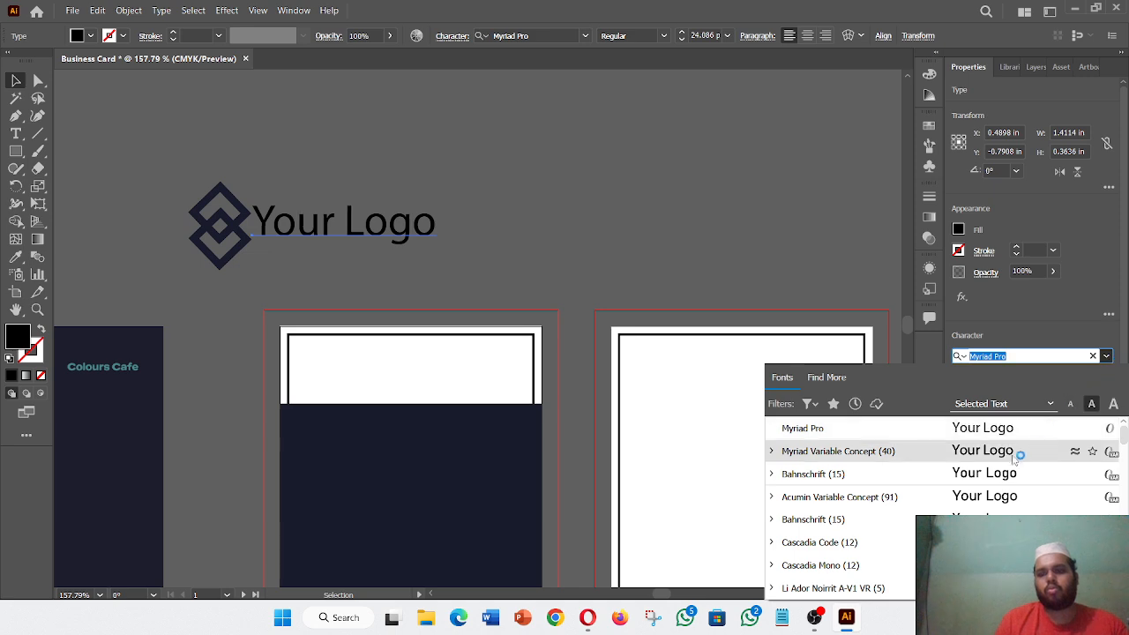
{"action": "left_click", "coordinate": [882, 476]}
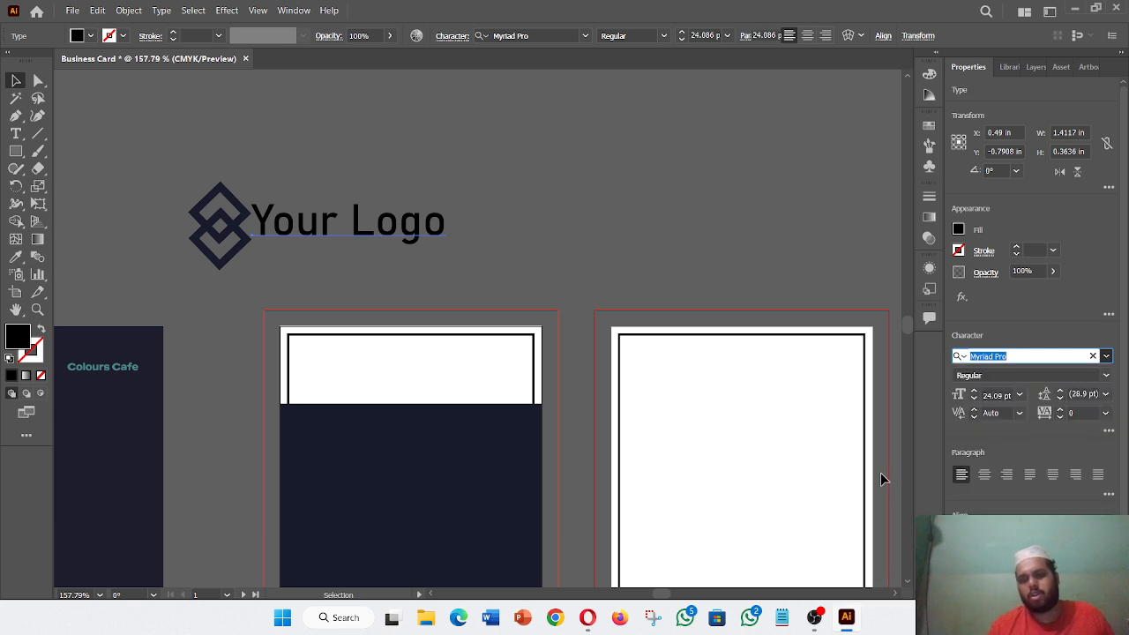
{"action": "left_click", "coordinate": [1090, 378]}
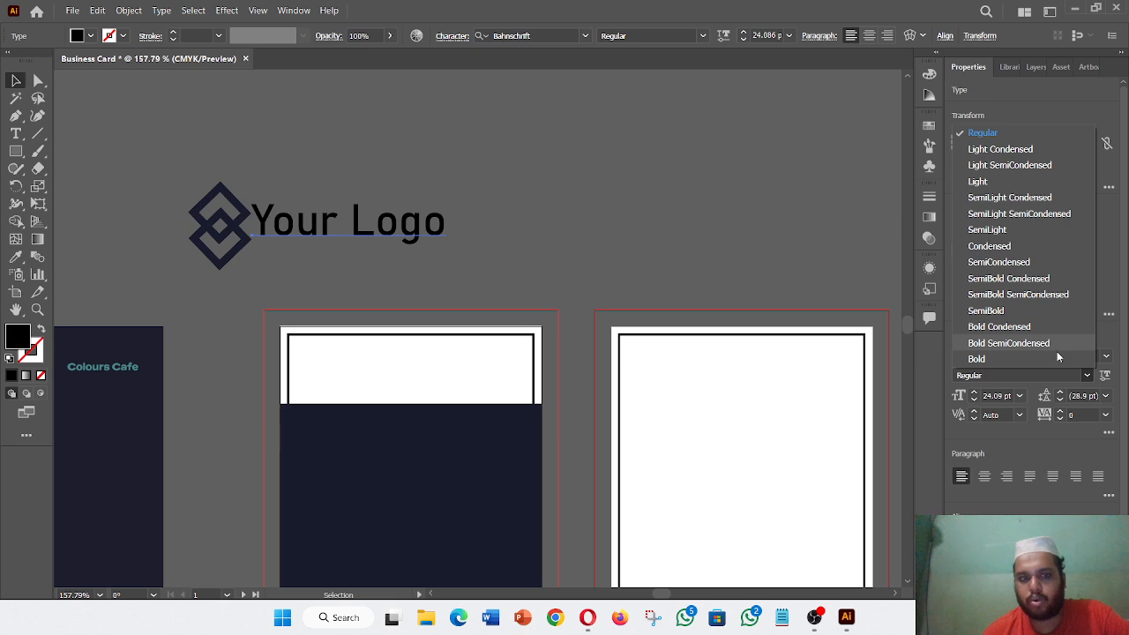
{"action": "left_click", "coordinate": [1057, 358]}
{"action": "left_click_drag", "start_coordinate": [327, 230], "coordinate": [332, 229]}
- Colour the word 'Your' with the dark gunmetal panel colour
{"action": "left_click", "coordinate": [15, 257]}
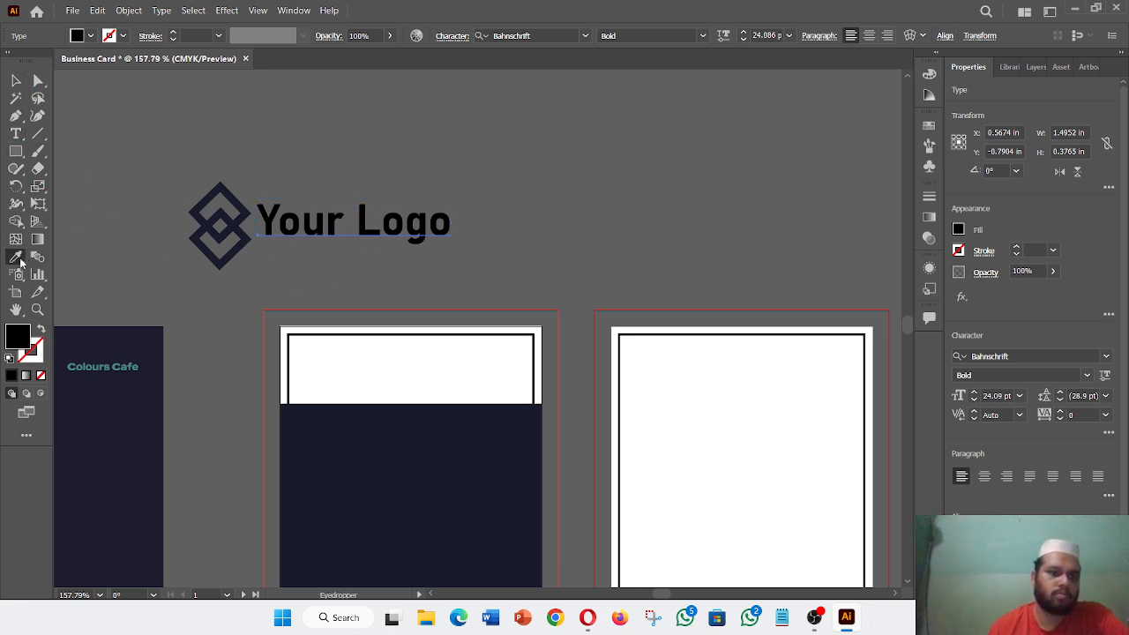
{"action": "left_click", "coordinate": [15, 133]}
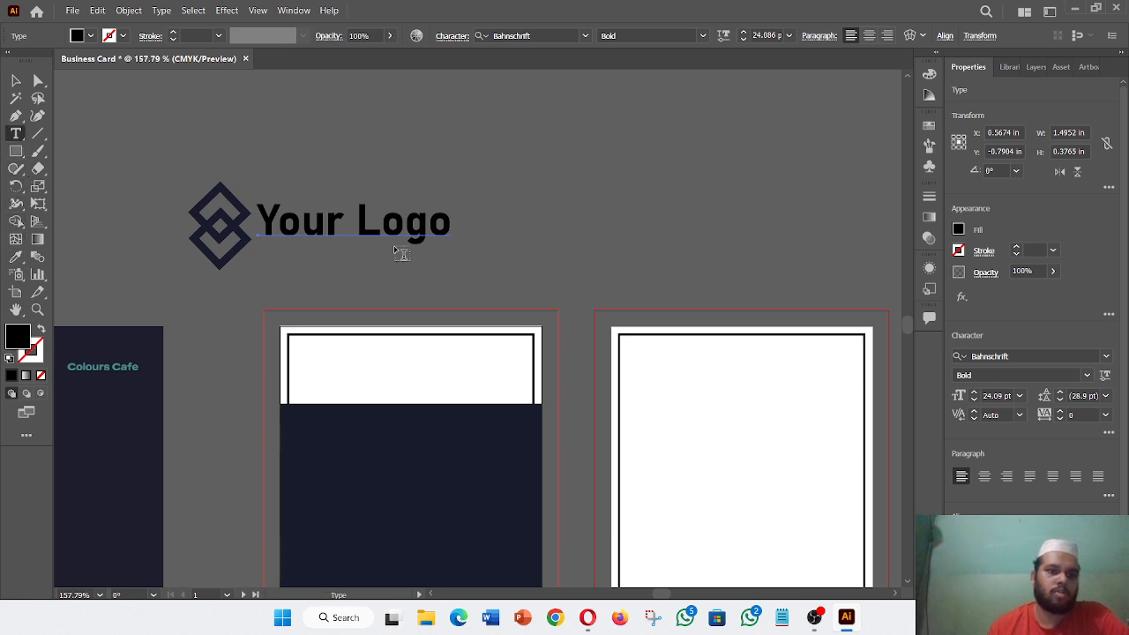
{"action": "left_click_drag", "start_coordinate": [346, 220], "coordinate": [256, 221]}
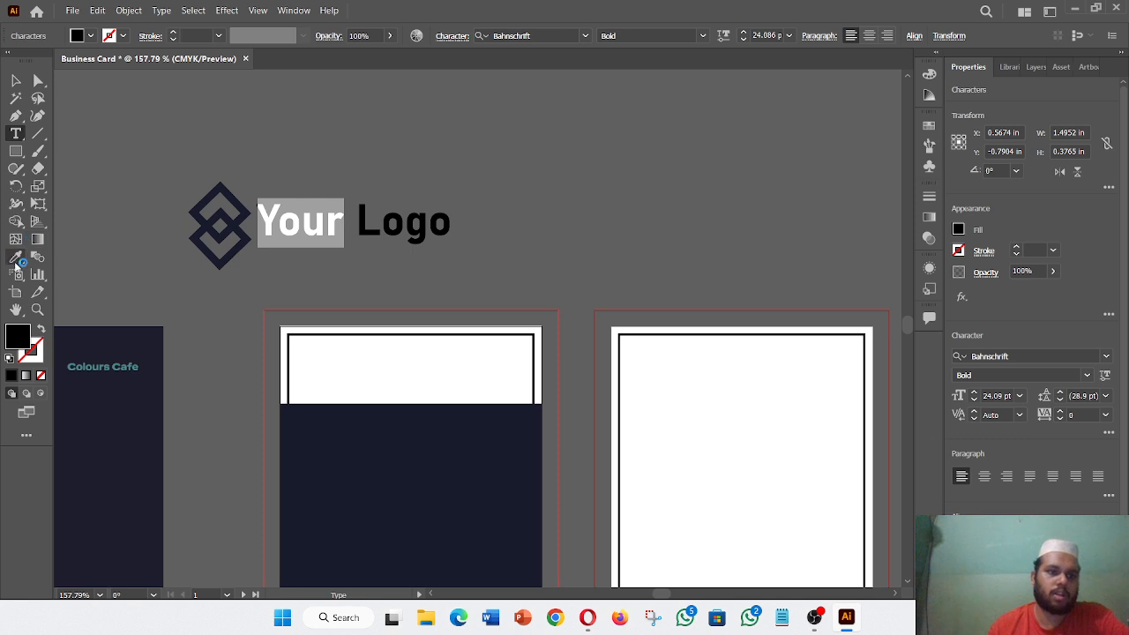
{"action": "left_click", "coordinate": [433, 429]}
{"action": "left_click", "coordinate": [16, 81]}
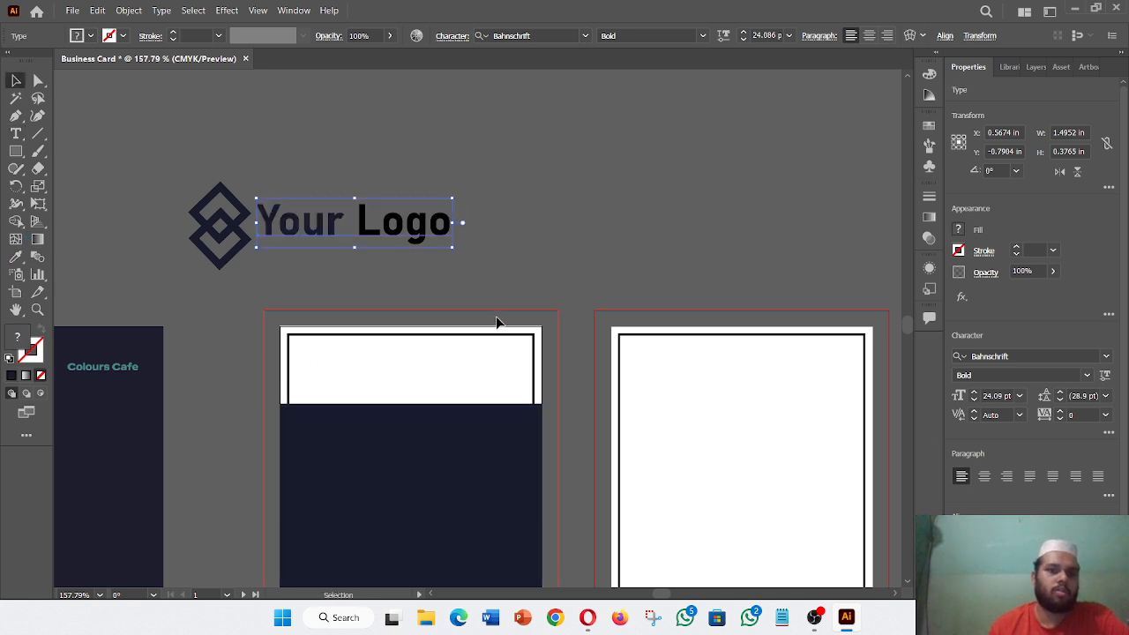
{"action": "left_click", "coordinate": [228, 306]}
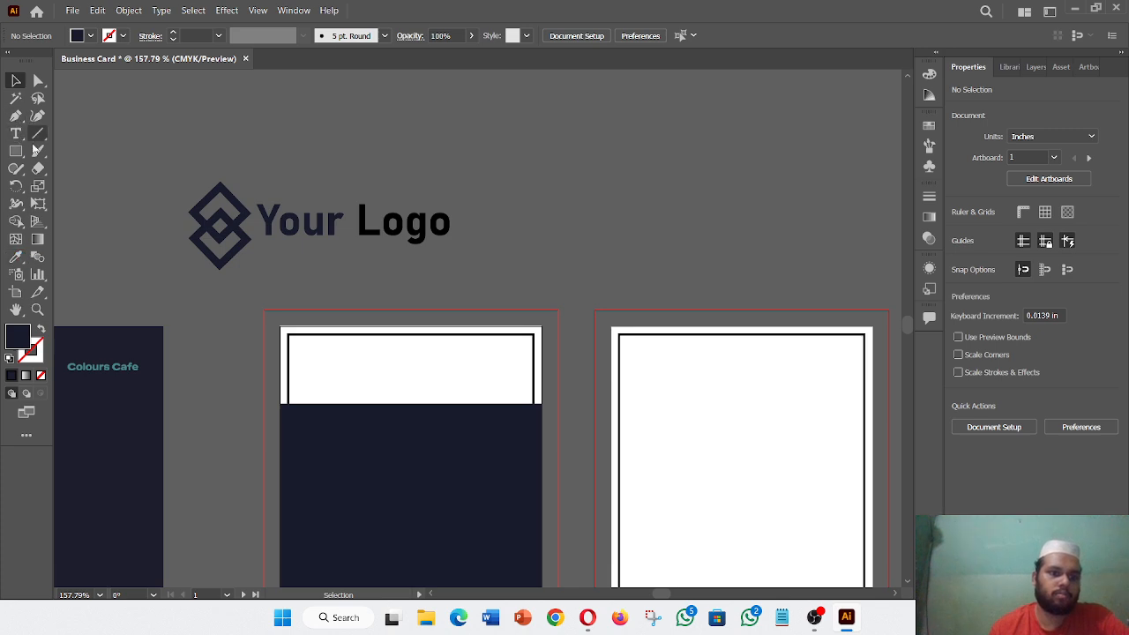
- Select the word 'Logo' and sample teal onto it from the card
{"action": "left_click", "coordinate": [16, 133]}
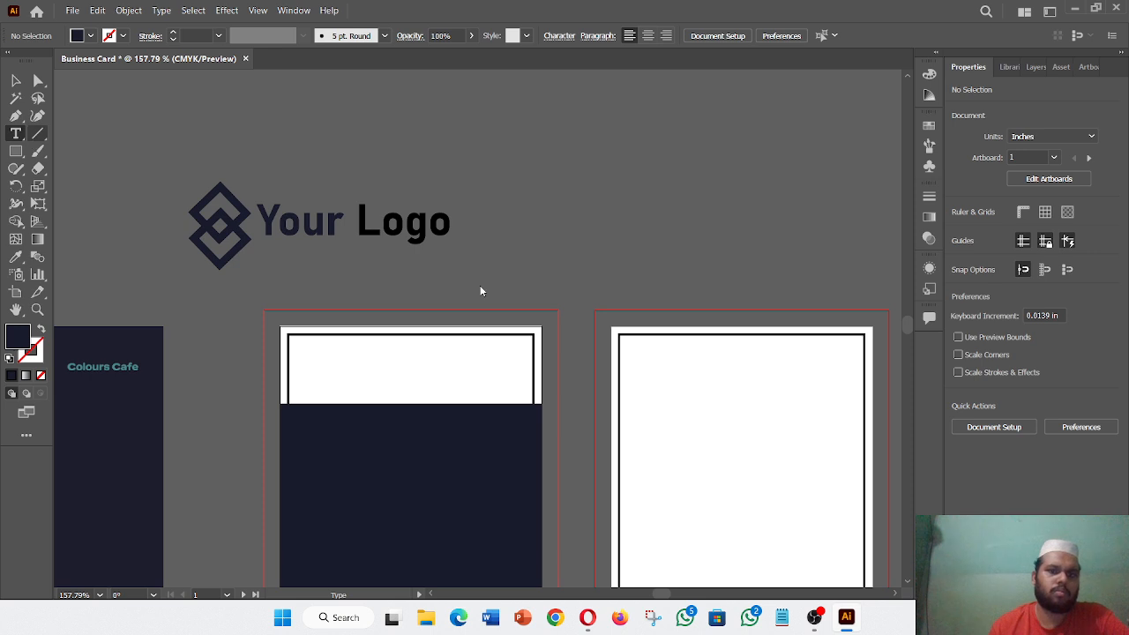
{"action": "left_click", "coordinate": [463, 243]}
{"action": "double_click", "coordinate": [454, 223]}
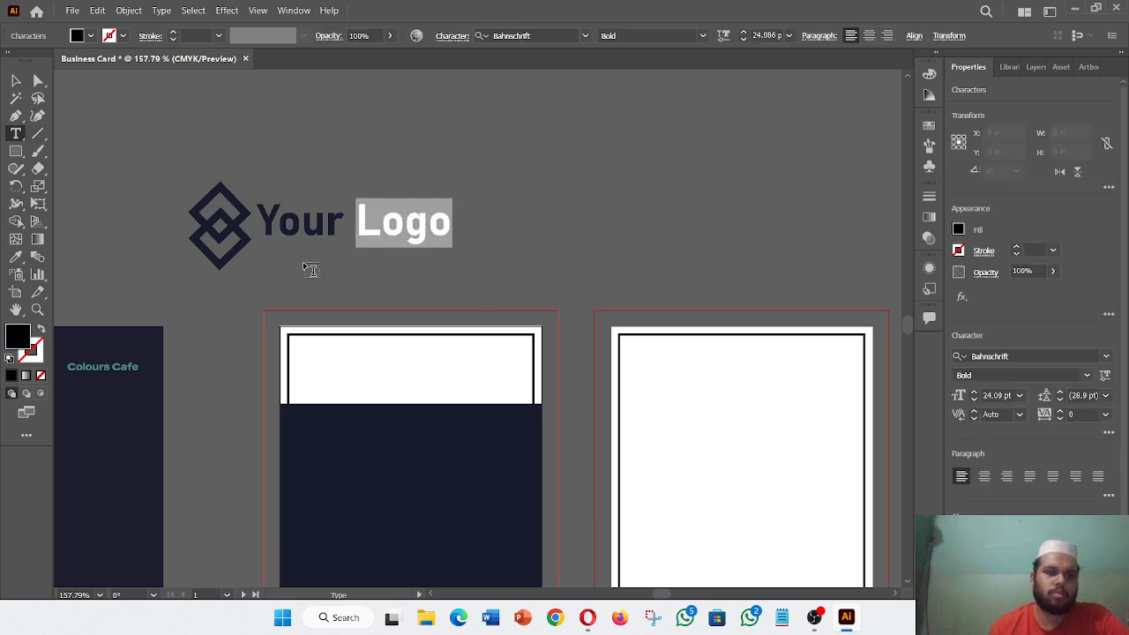
{"action": "left_click", "coordinate": [21, 256]}
{"action": "scroll", "coordinate": [181, 318], "scroll_direction": "left", "scroll_amount": 4}
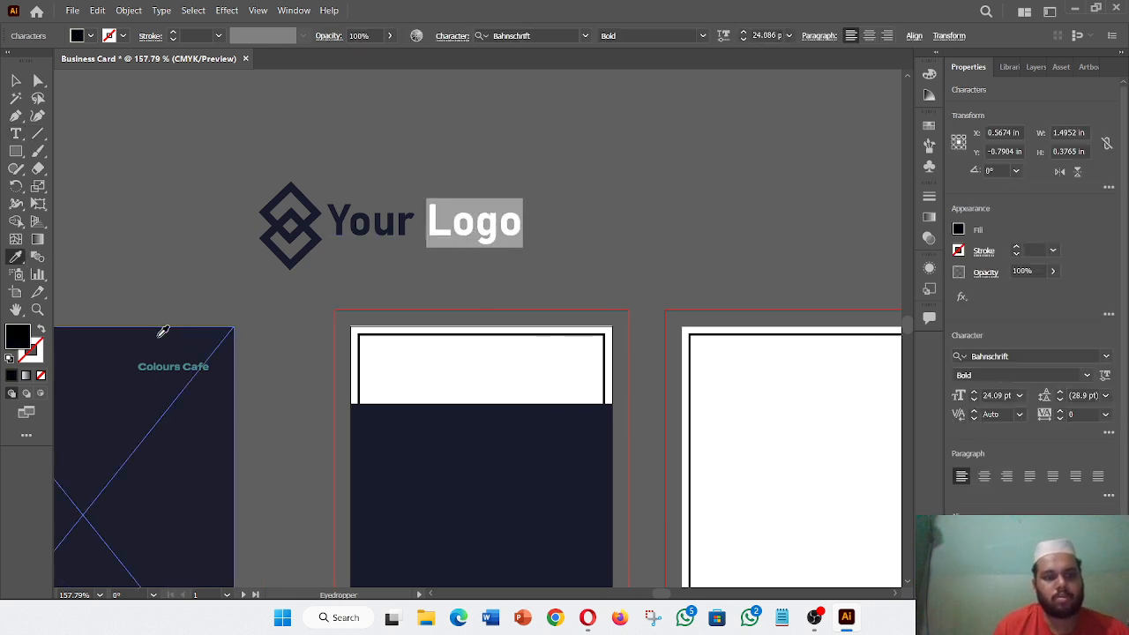
{"action": "scroll", "coordinate": [212, 415], "scroll_direction": "down", "scroll_amount": 5}
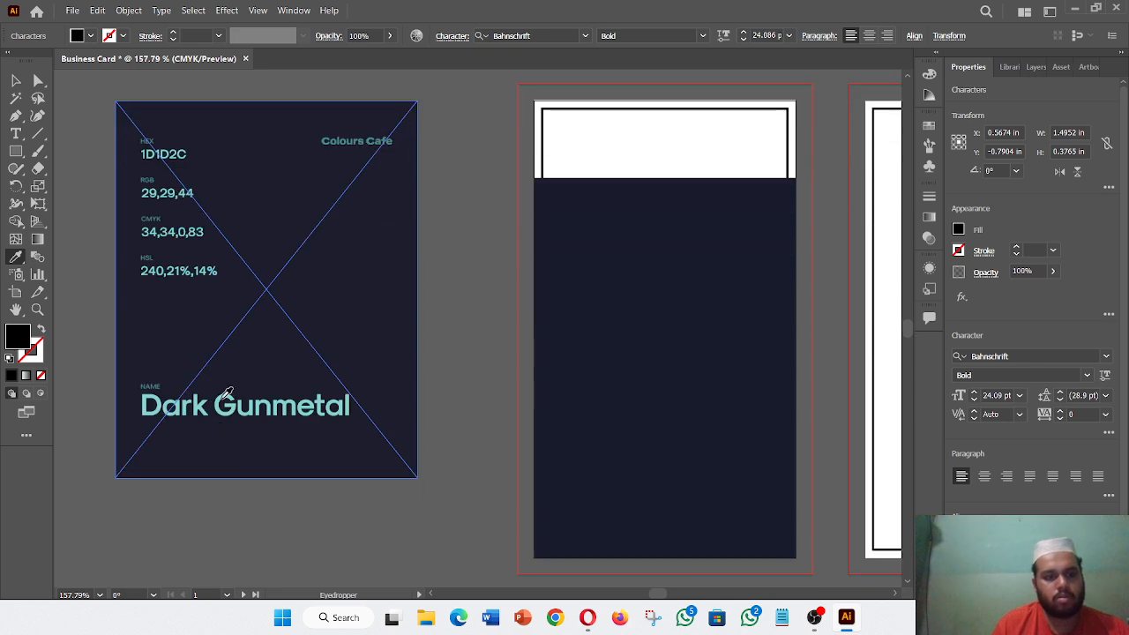
{"action": "left_click", "coordinate": [221, 397]}
{"action": "scroll", "coordinate": [292, 378], "scroll_direction": "up", "scroll_amount": 5}
{"action": "scroll", "coordinate": [293, 381], "scroll_direction": "right", "scroll_amount": 1}
{"action": "scroll", "coordinate": [293, 381], "scroll_direction": "right", "scroll_amount": 4}
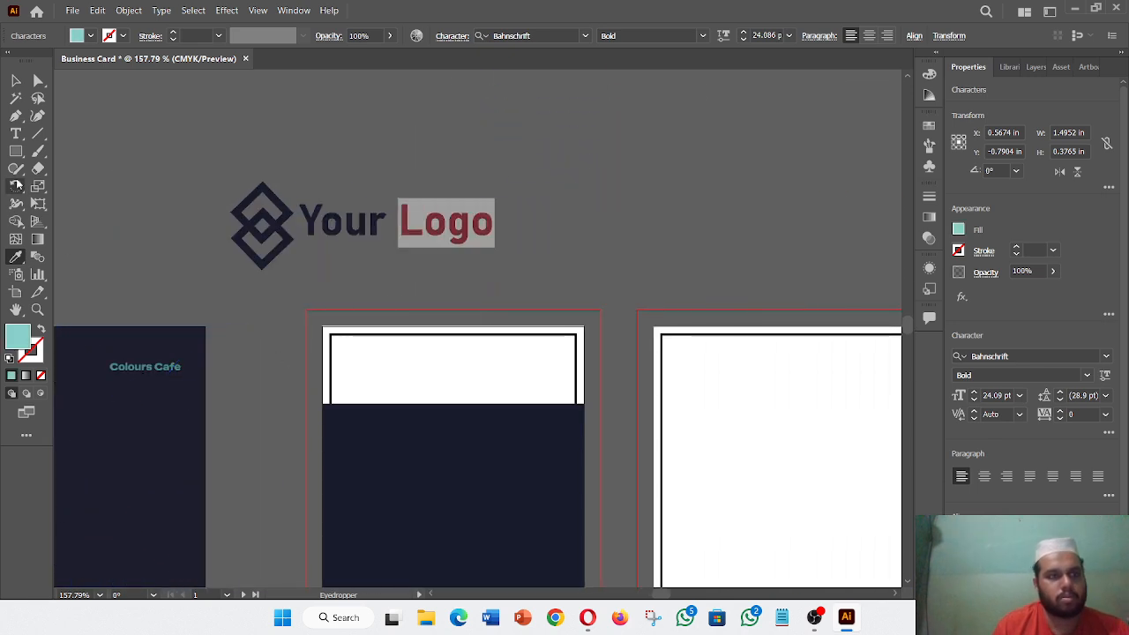
- Switch to the Selection tool and select the whole 'Your Logo' text object
{"action": "left_click", "coordinate": [16, 80]}
{"action": "left_click", "coordinate": [432, 284]}
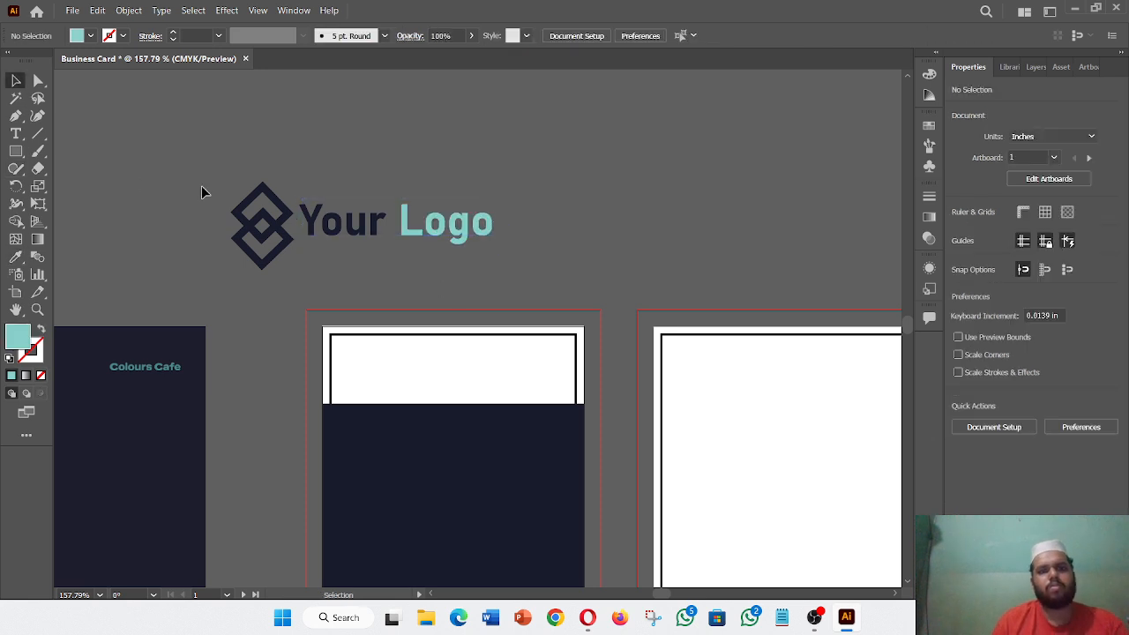
{"action": "left_click_drag", "start_coordinate": [210, 192], "coordinate": [413, 284]}
{"action": "left_click", "coordinate": [421, 272]}
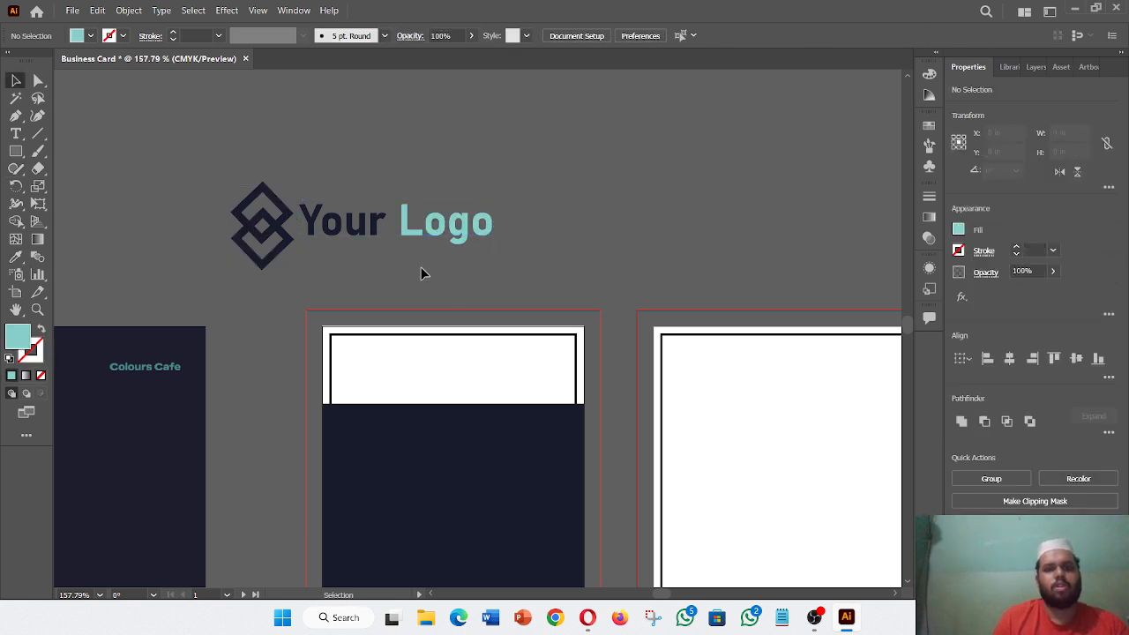
{"action": "left_click", "coordinate": [450, 228]}
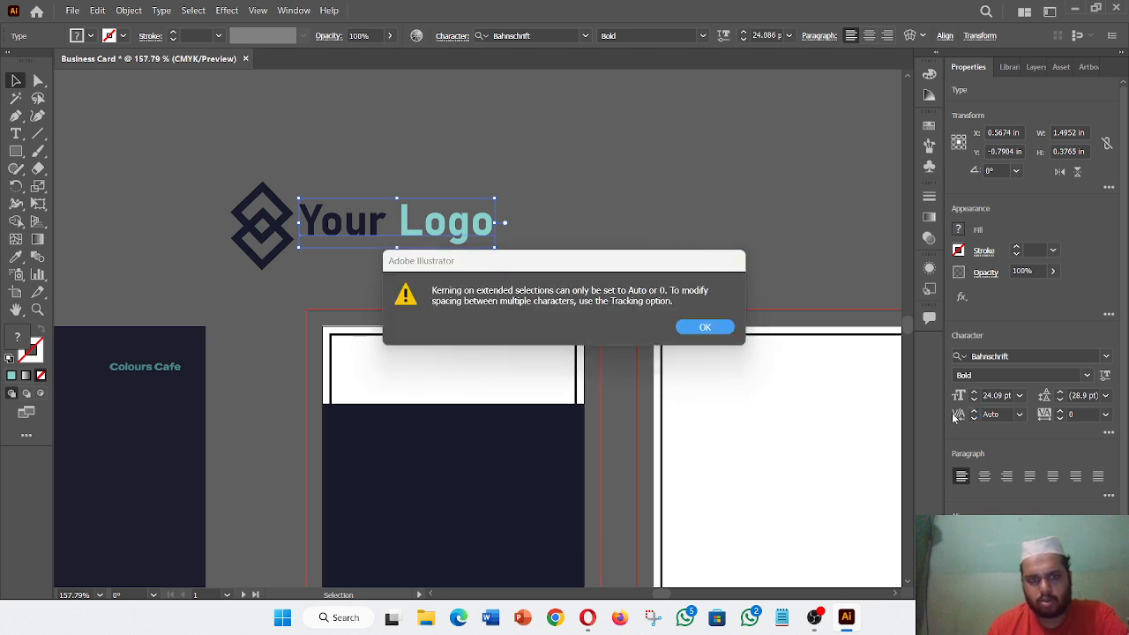
- Dismiss the kerning warning and close the kerning options unchanged
{"action": "left_click", "coordinate": [697, 334]}
{"action": "left_click", "coordinate": [1021, 417]}
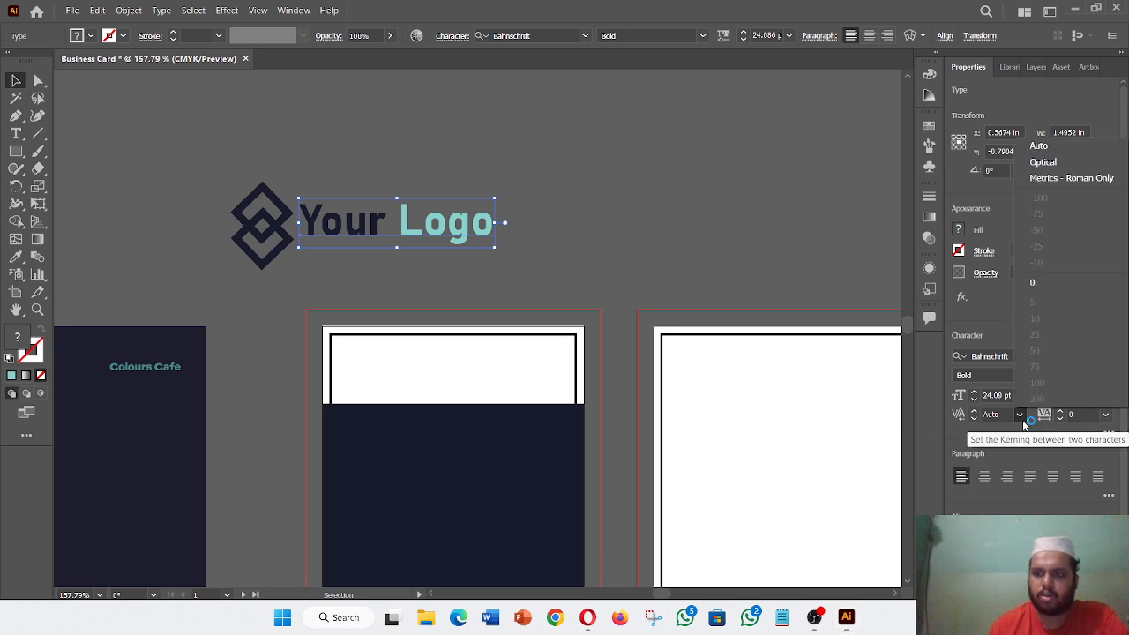
{"action": "key", "text": "Escape"}
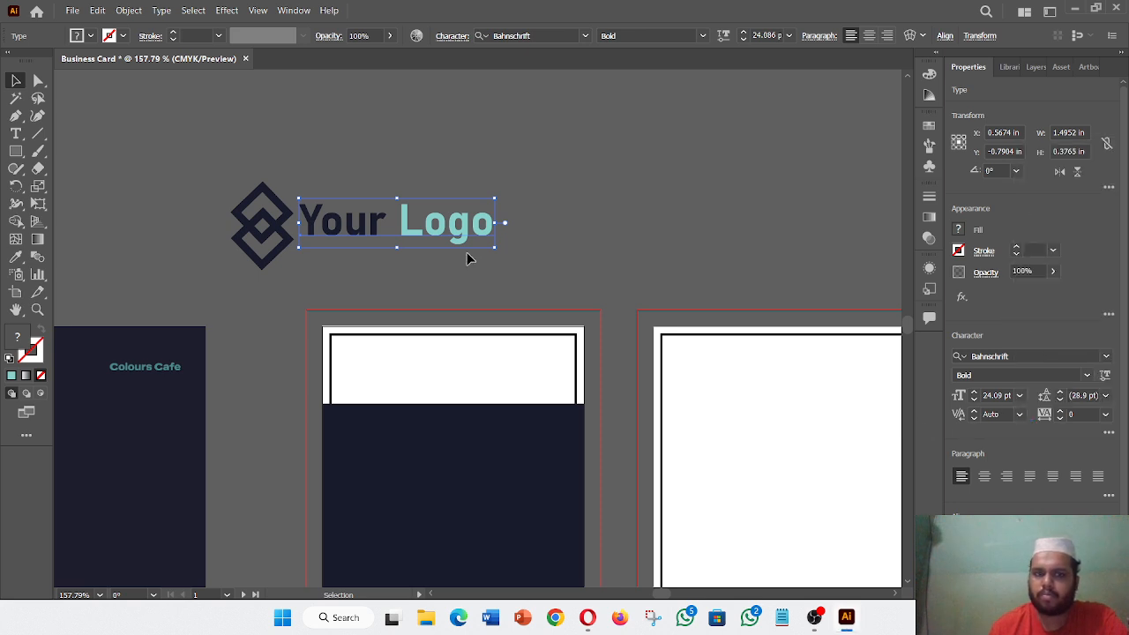
{"action": "left_click", "coordinate": [497, 276]}
- Group the diamond icon with 'Your Logo' and move it onto the card's white top band
{"action": "left_click_drag", "start_coordinate": [453, 276], "coordinate": [455, 277]}
{"action": "right_click", "coordinate": [434, 232]}
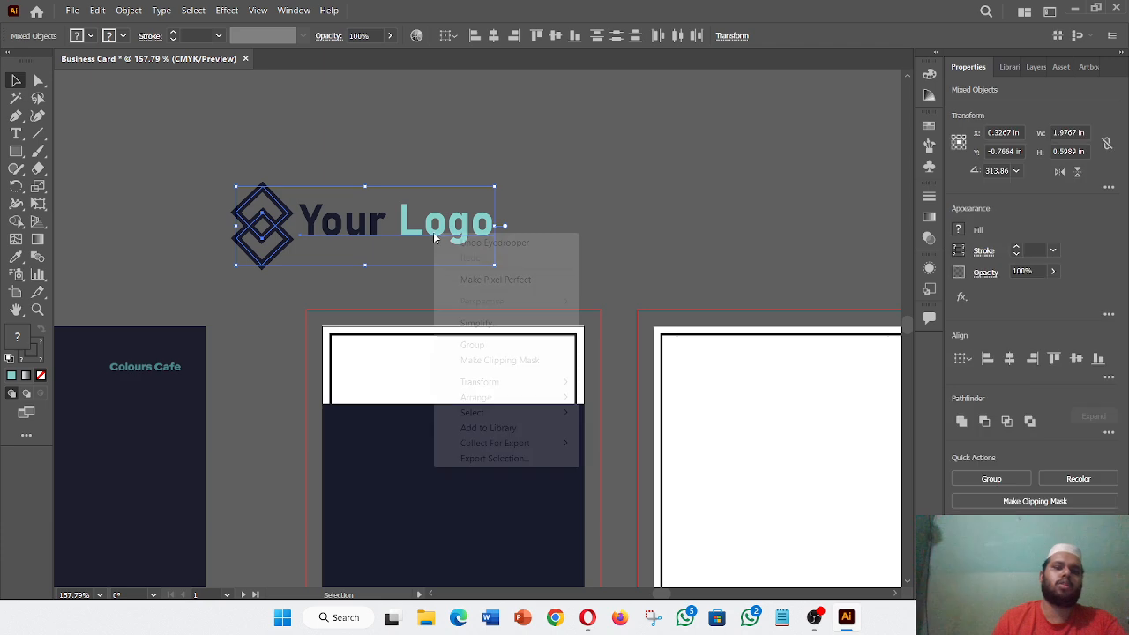
{"action": "left_click", "coordinate": [499, 345]}
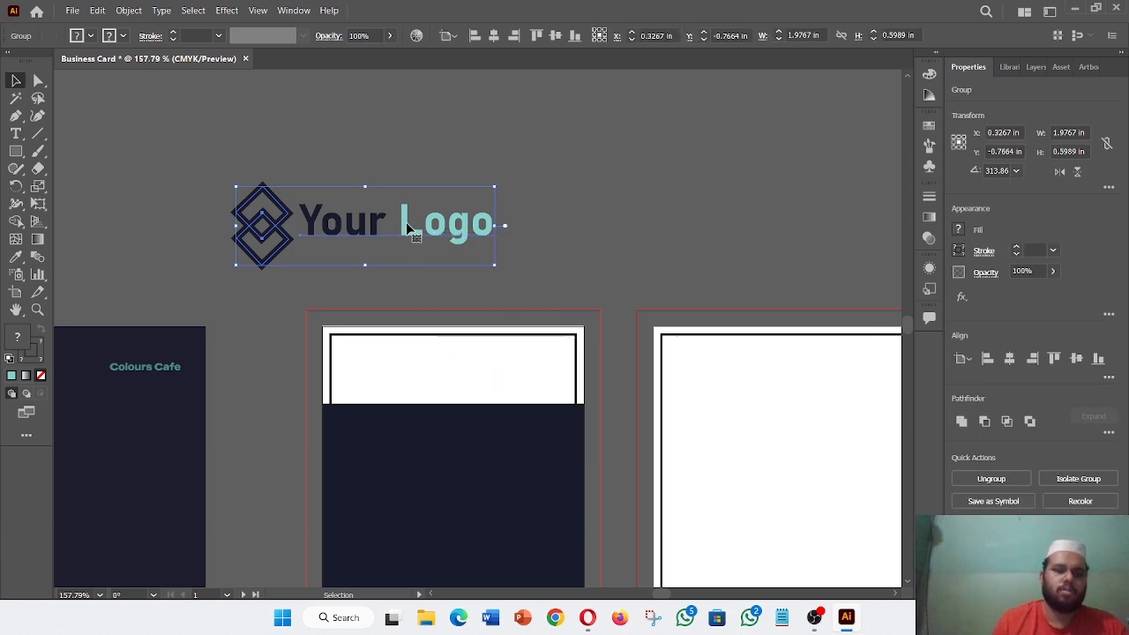
{"action": "left_click_drag", "start_coordinate": [416, 226], "coordinate": [544, 363]}
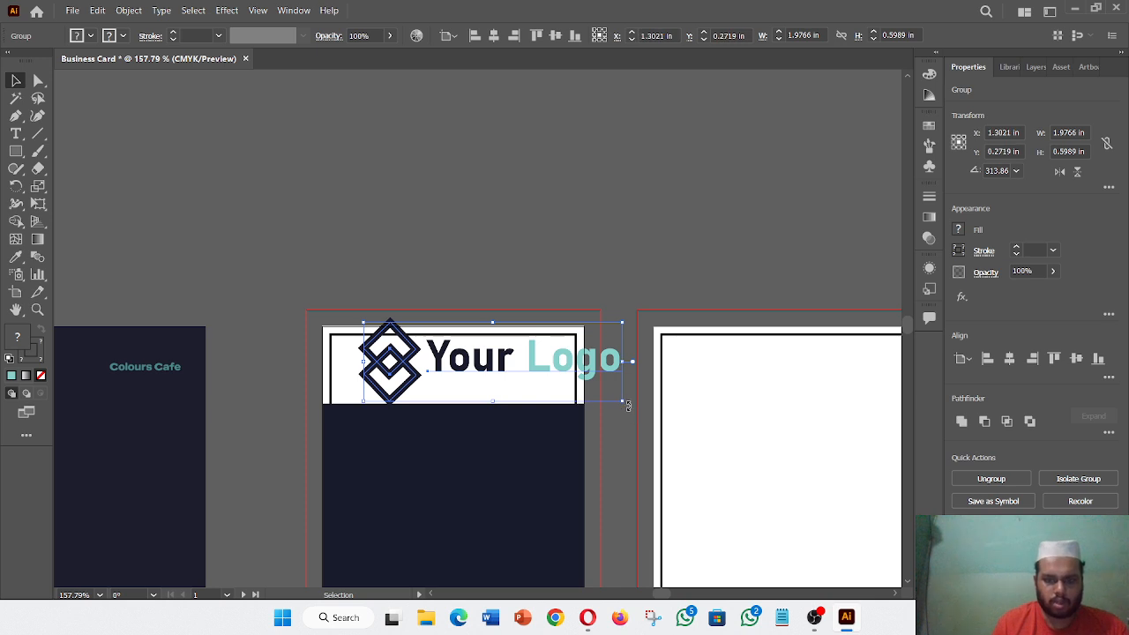
{"action": "left_click_drag", "start_coordinate": [625, 402], "coordinate": [492, 356]}
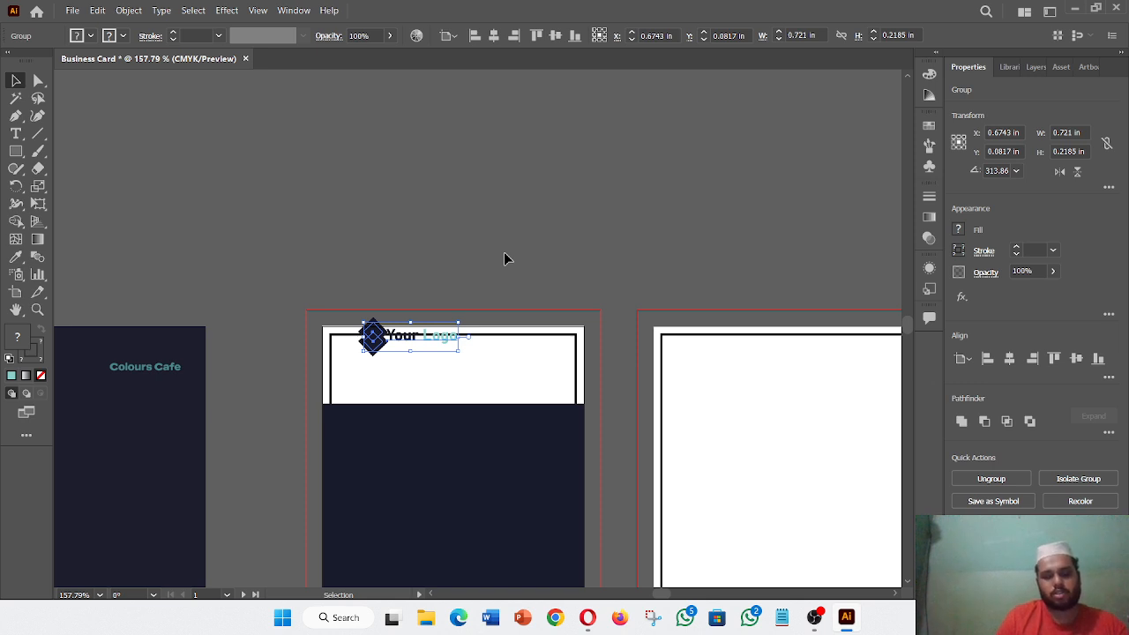
{"action": "key", "text": "ctrl+z"}
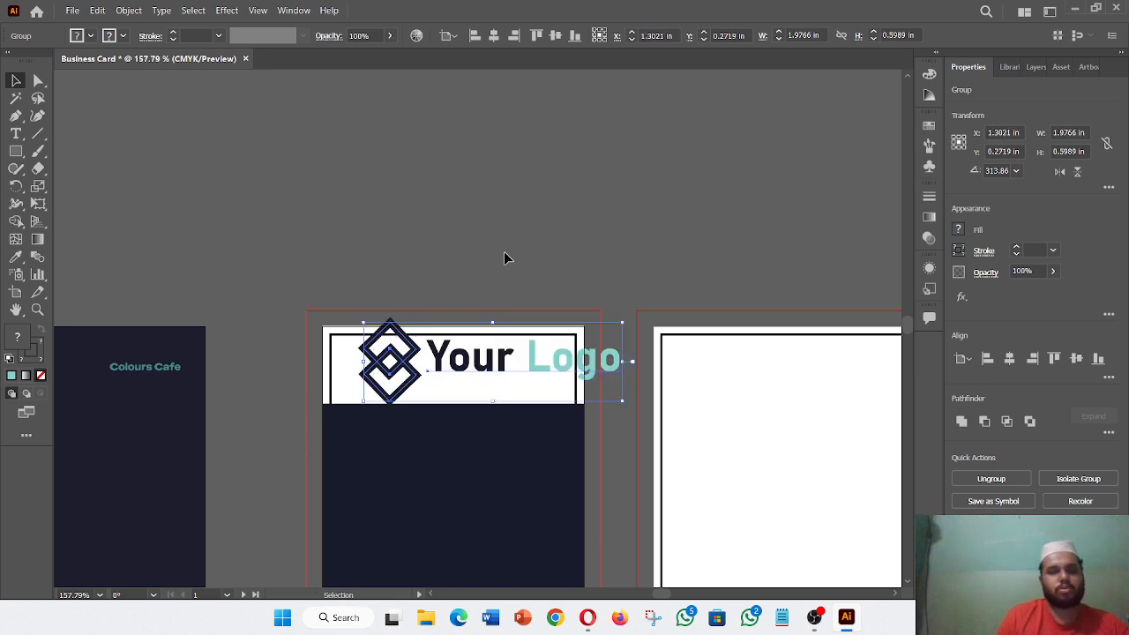
- Expand the logo's object, fill and stroke, then shrink it into the band's upper left
{"action": "left_click", "coordinate": [128, 10]}
{"action": "left_click", "coordinate": [201, 179]}
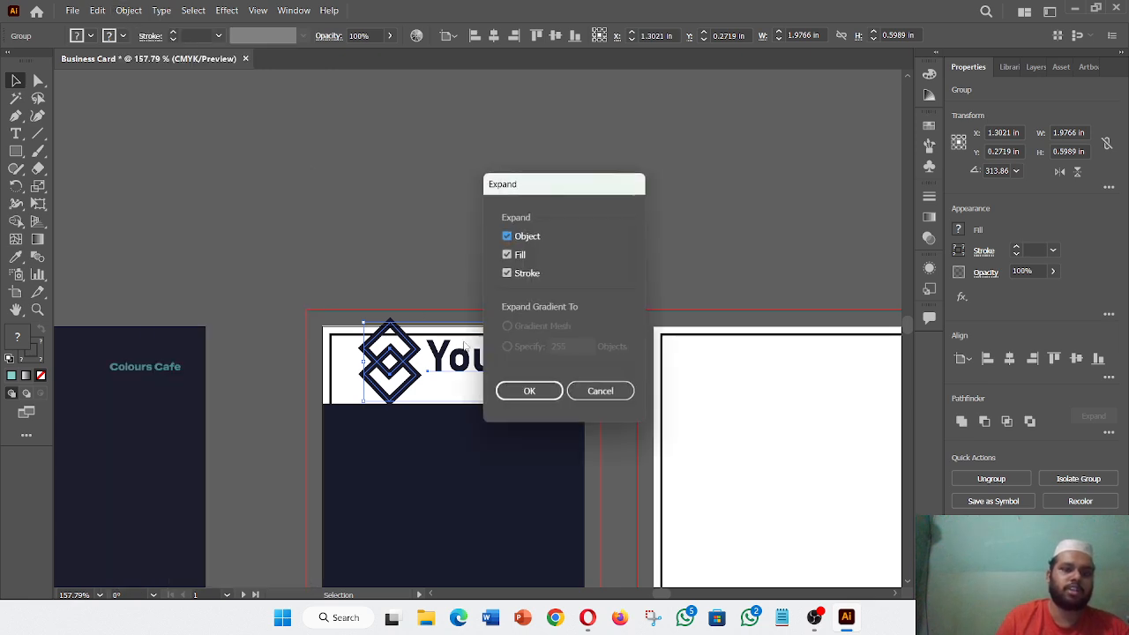
{"action": "left_click", "coordinate": [525, 391]}
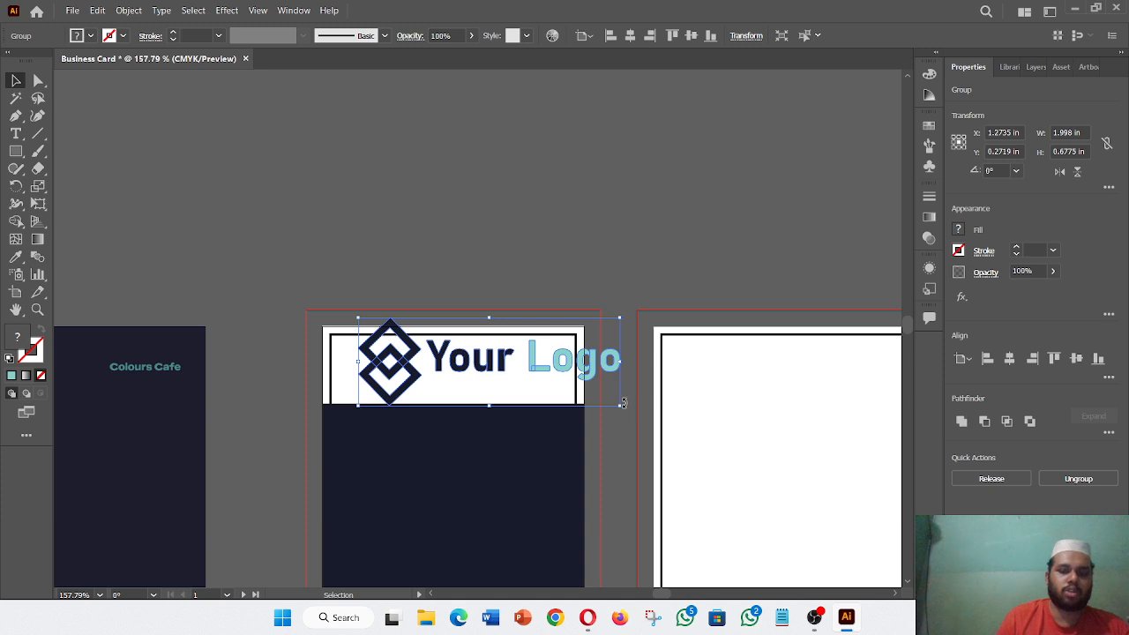
{"action": "left_click_drag", "start_coordinate": [621, 407], "coordinate": [435, 374]}
{"action": "left_click", "coordinate": [479, 256]}
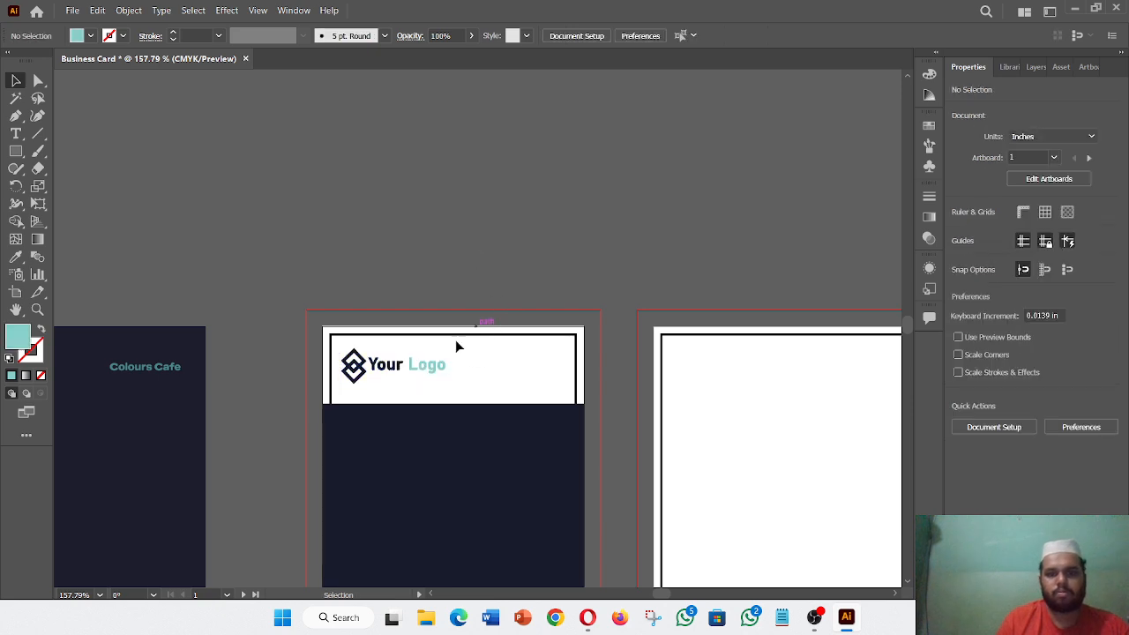
- Ungroup the logo and its text group to isolate the 'Logo' letters
{"action": "left_click", "coordinate": [429, 369]}
{"action": "right_click", "coordinate": [430, 368]}
{"action": "left_click", "coordinate": [473, 233]}
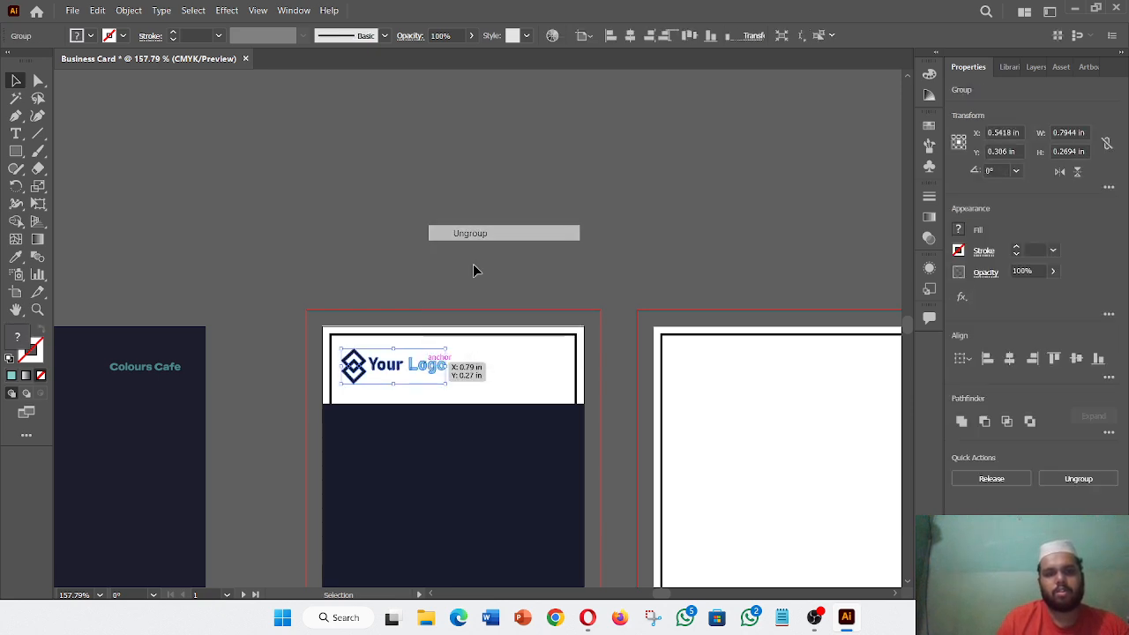
{"action": "left_click", "coordinate": [471, 366]}
{"action": "left_click_drag", "start_coordinate": [406, 372], "coordinate": [405, 374]}
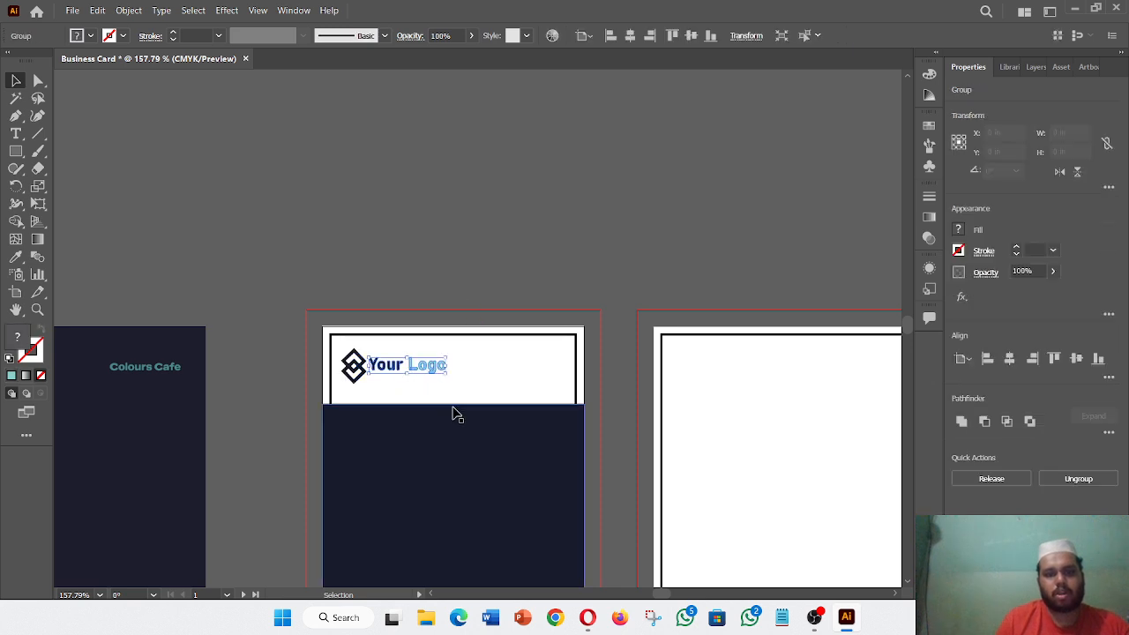
{"action": "left_click", "coordinate": [453, 386]}
{"action": "left_click", "coordinate": [410, 362]}
{"action": "right_click", "coordinate": [410, 362]}
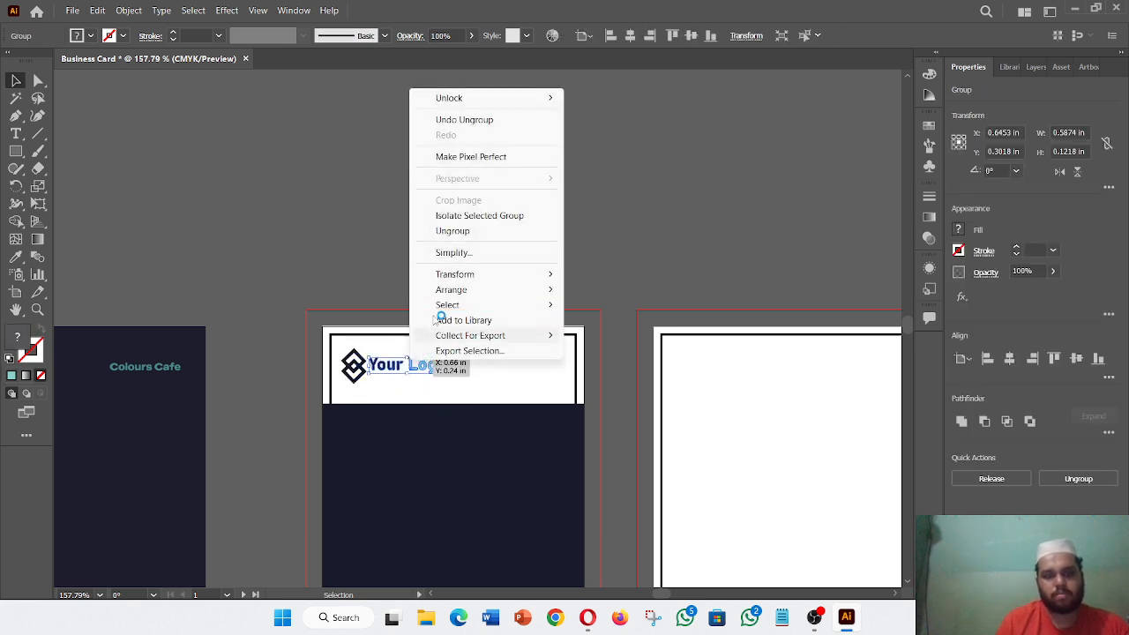
{"action": "left_click", "coordinate": [473, 233]}
{"action": "left_click", "coordinate": [484, 353]}
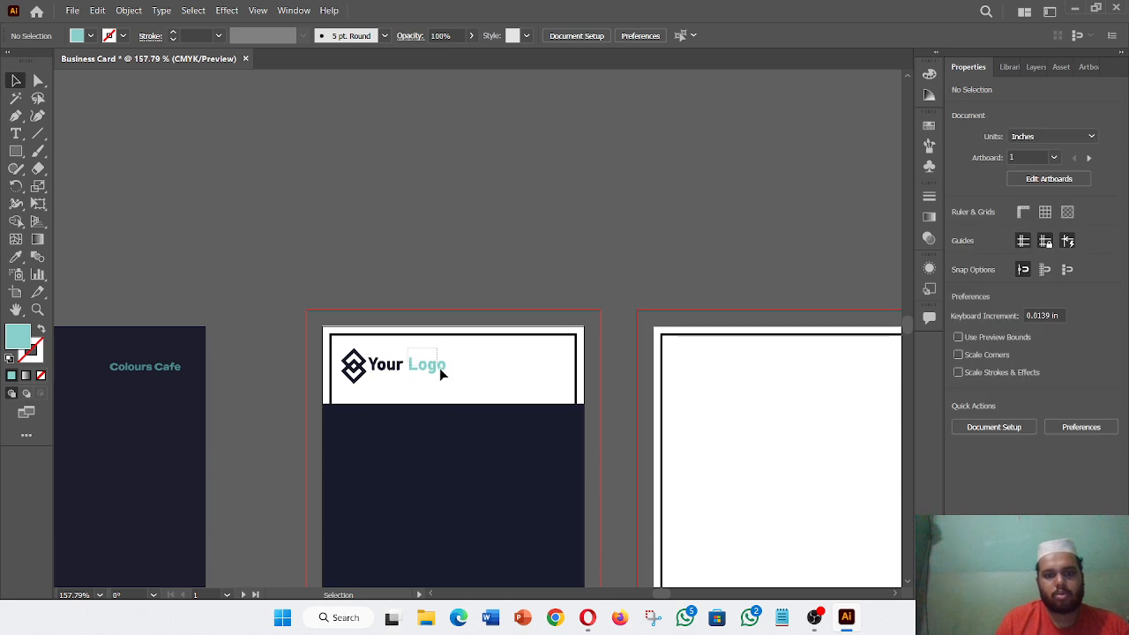
{"action": "left_click", "coordinate": [440, 368]}
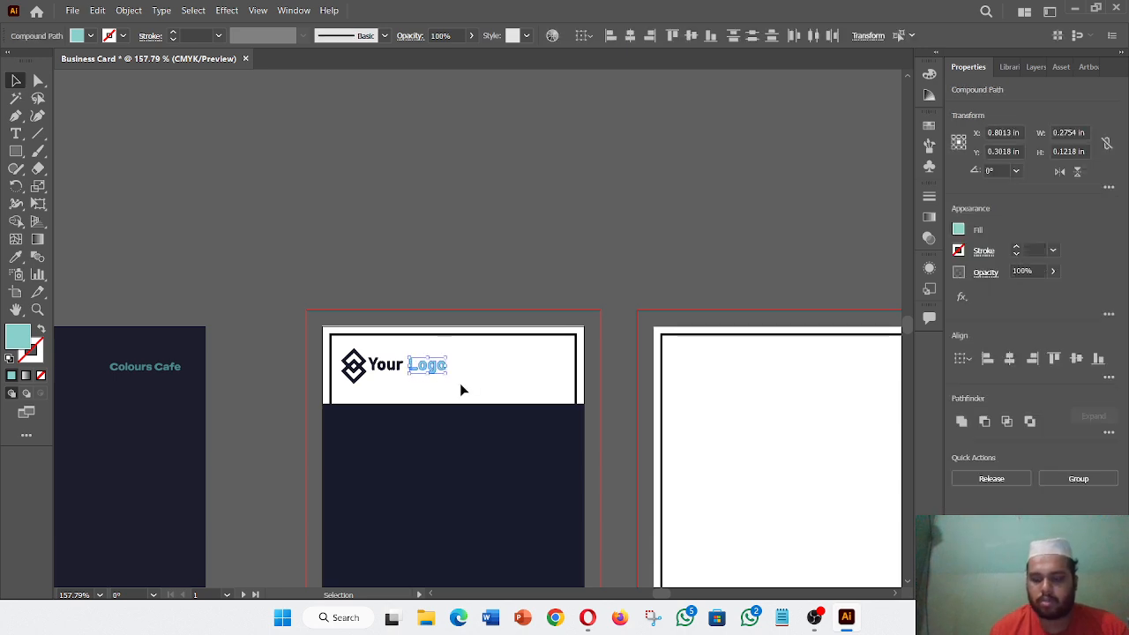
- Nudge 'Logo' closer to 'Your' and regroup all the logo parts
{"action": "key", "text": "Left"}
{"action": "key", "text": "Left"}
{"action": "key", "text": "Left"}
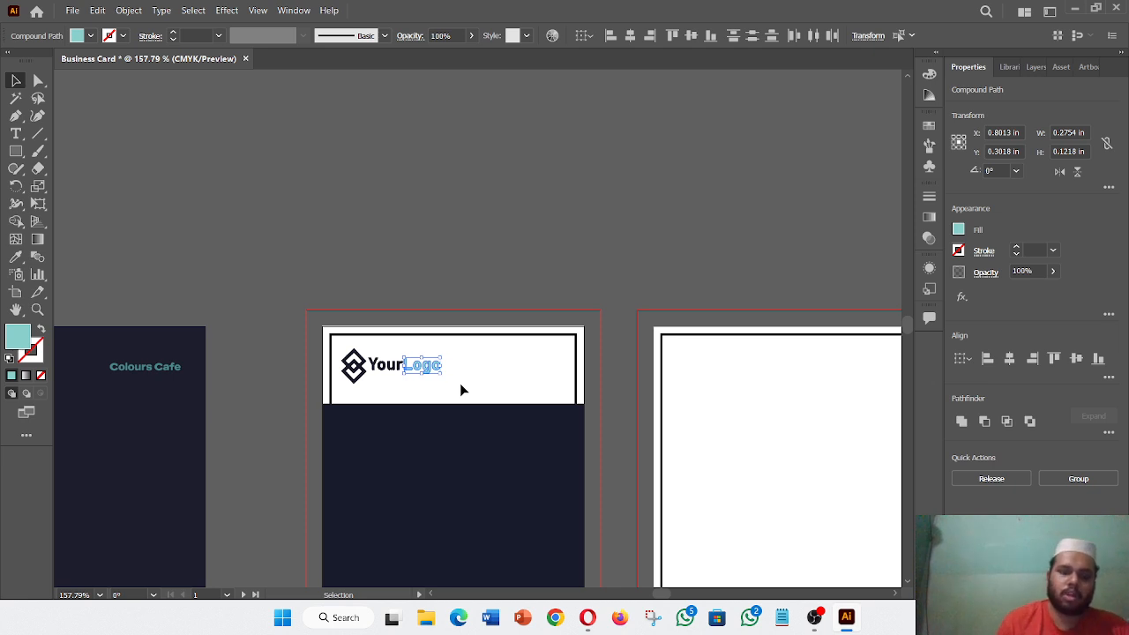
{"action": "key", "text": "Right"}
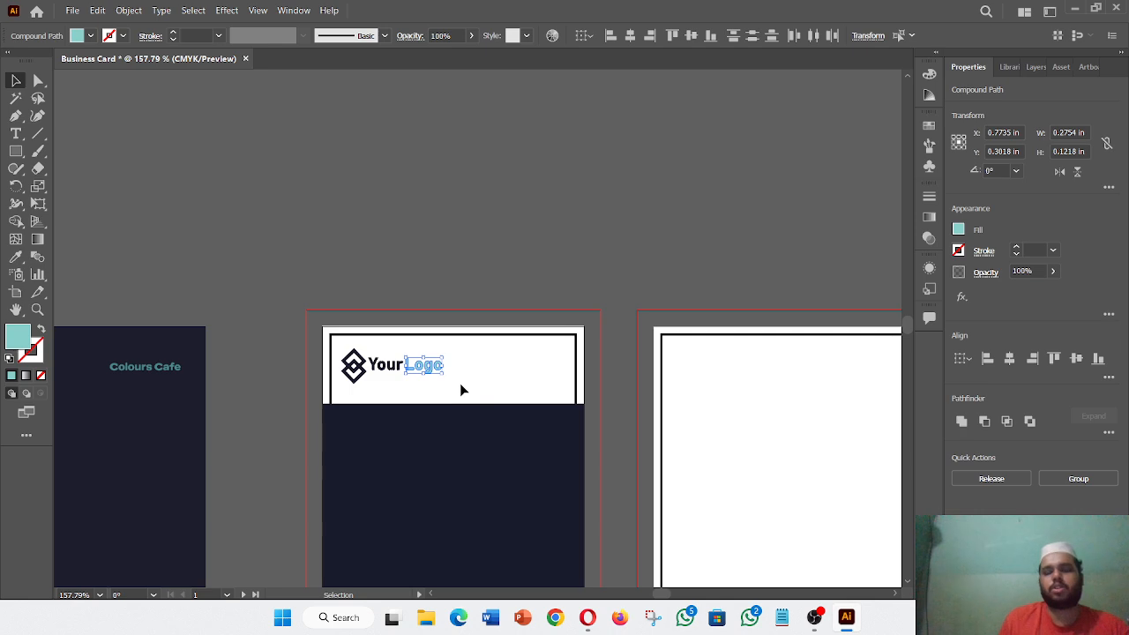
{"action": "left_click", "coordinate": [477, 268]}
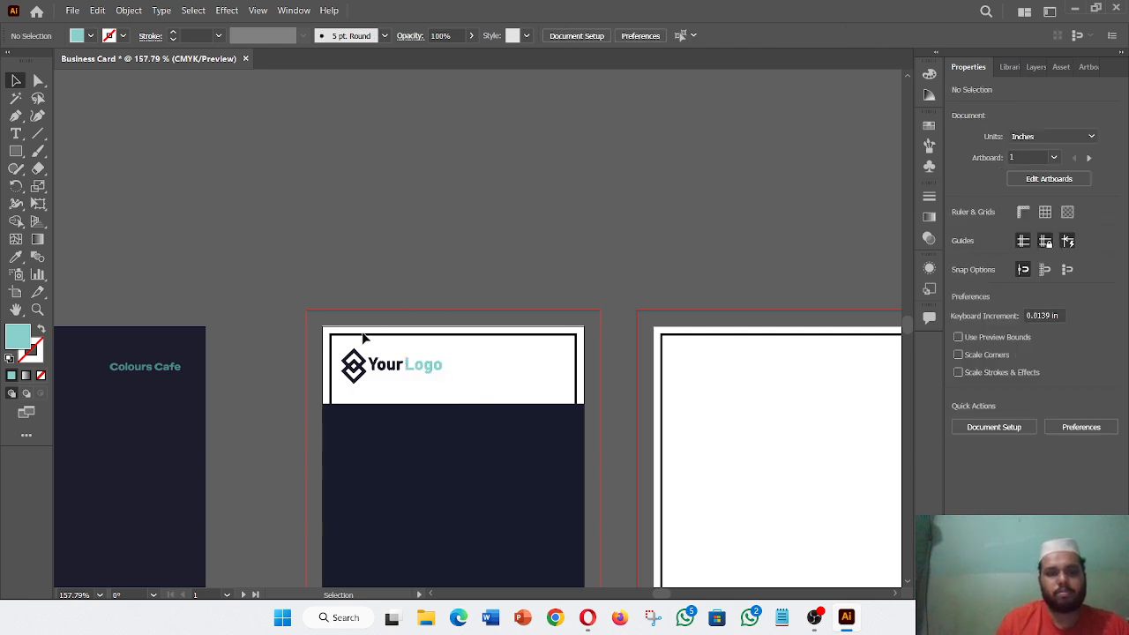
{"action": "left_click_drag", "start_coordinate": [342, 353], "coordinate": [443, 397]}
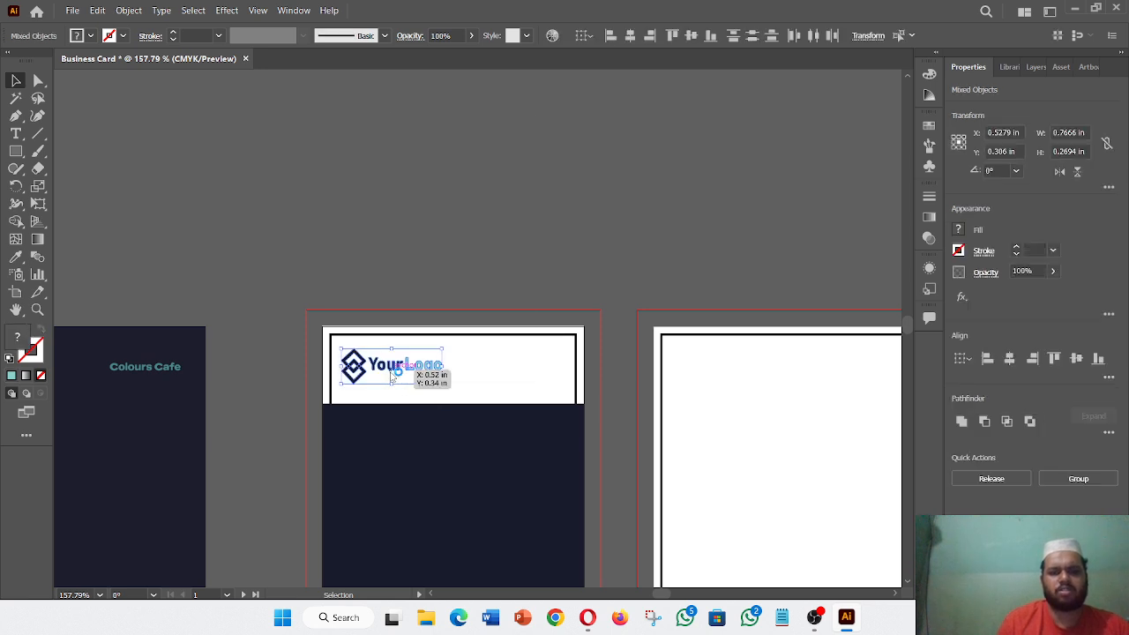
{"action": "right_click", "coordinate": [393, 378]}
{"action": "left_click", "coordinate": [439, 253]}
{"action": "left_click", "coordinate": [471, 241]}
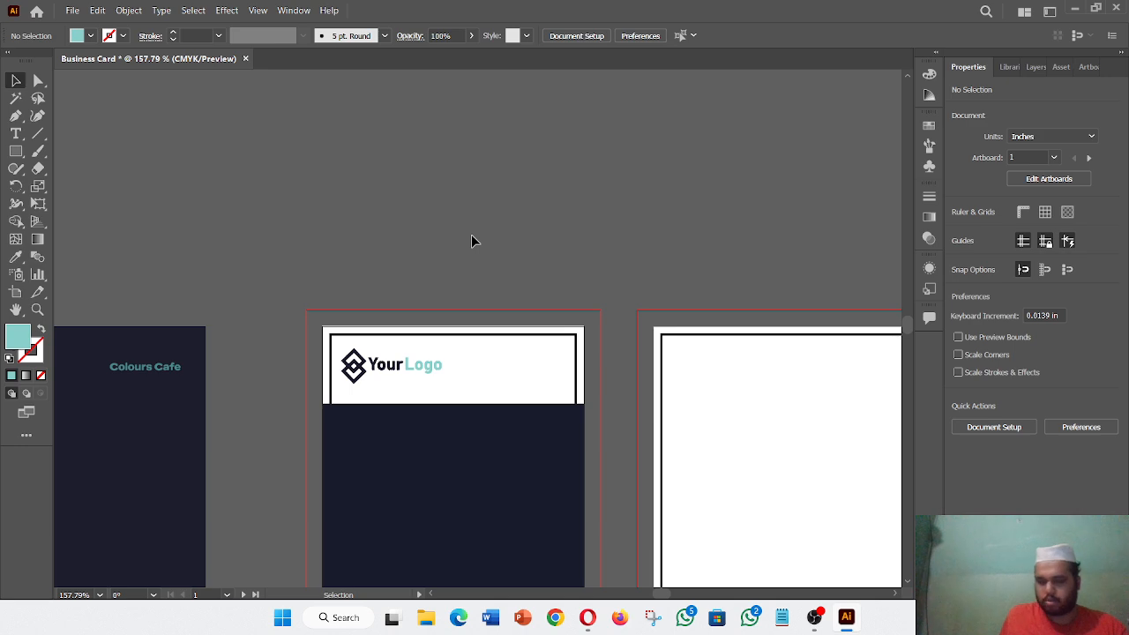
- Scroll down to the cards' dark gunmetal panels and bring up the File menu
{"action": "scroll", "coordinate": [569, 256], "scroll_direction": "down", "scroll_amount": 5}
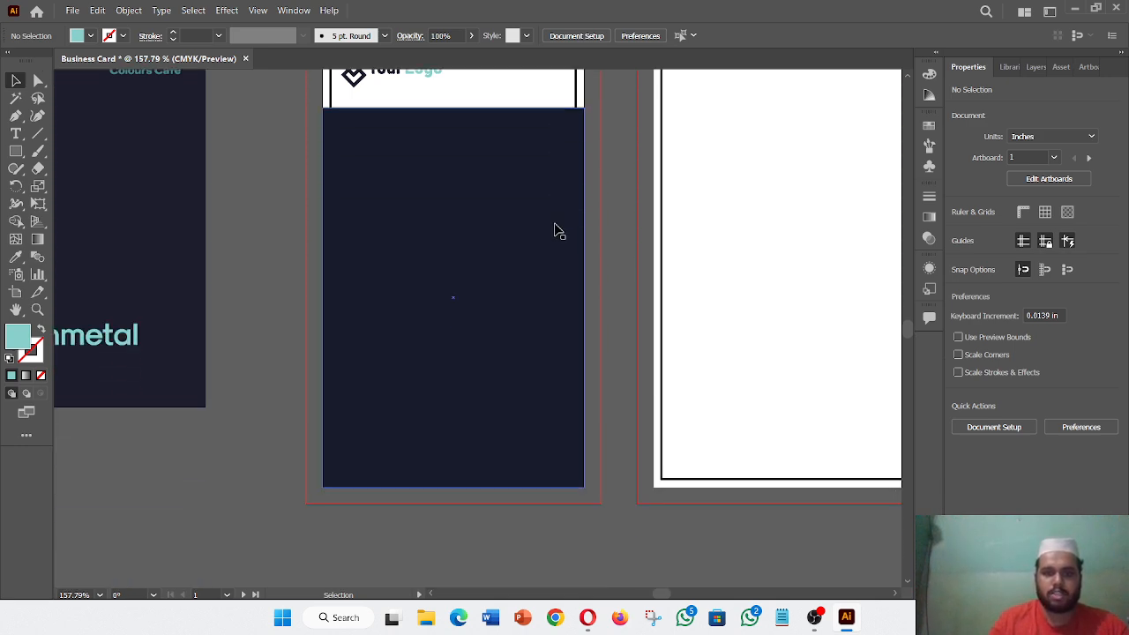
{"action": "scroll", "coordinate": [556, 229], "scroll_direction": "down", "scroll_amount": 1}
{"action": "left_click", "coordinate": [567, 399]}
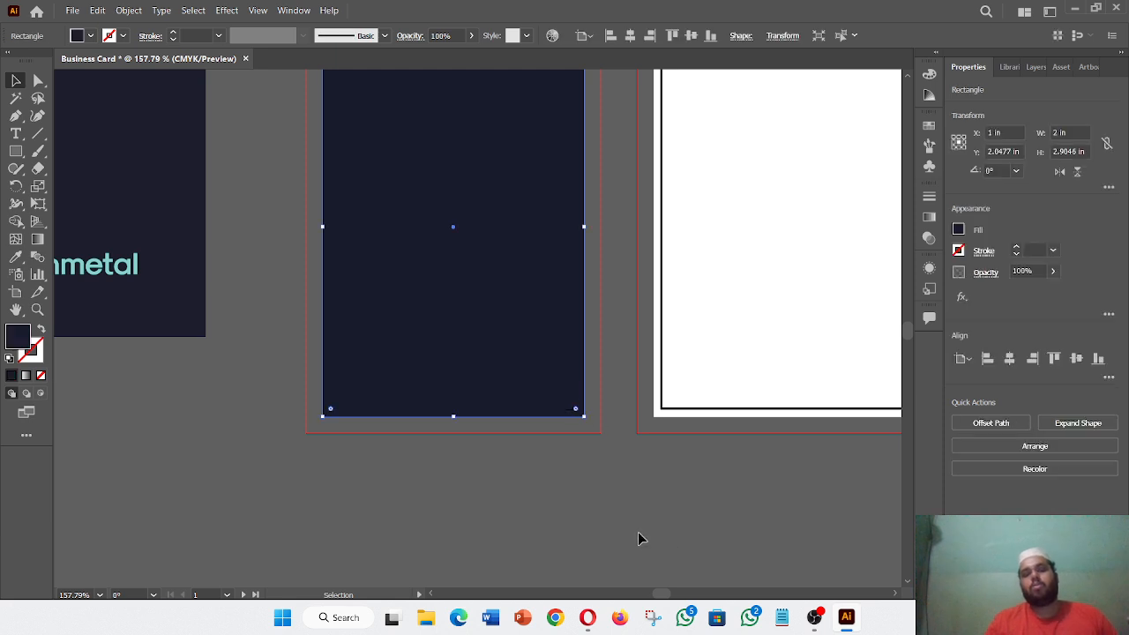
{"action": "left_click", "coordinate": [638, 532]}
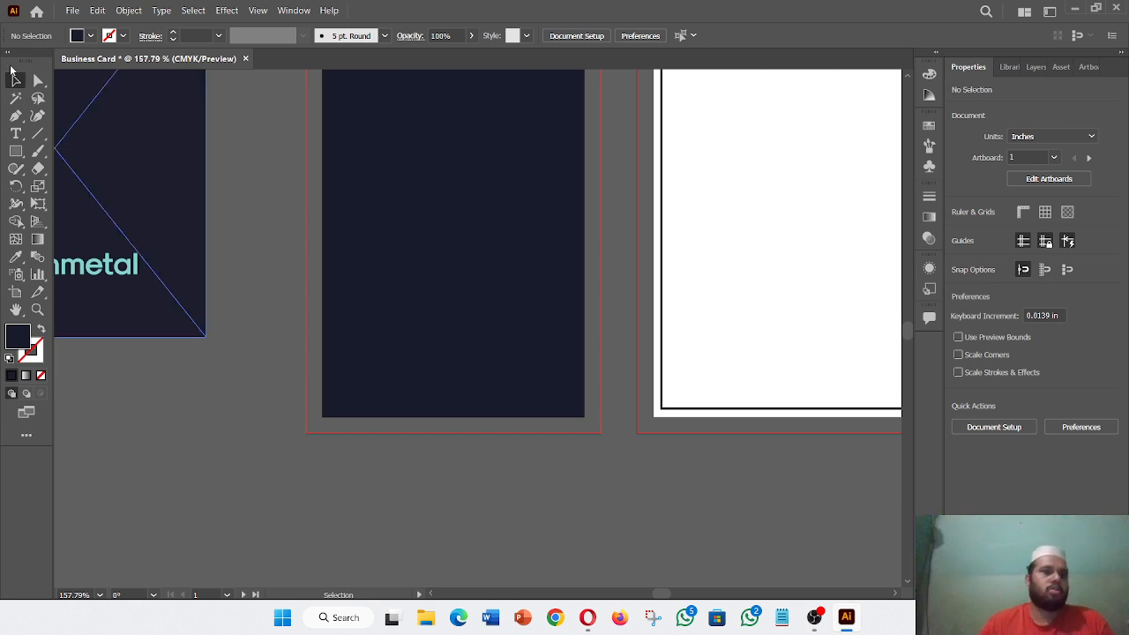
{"action": "left_click", "coordinate": [72, 10]}
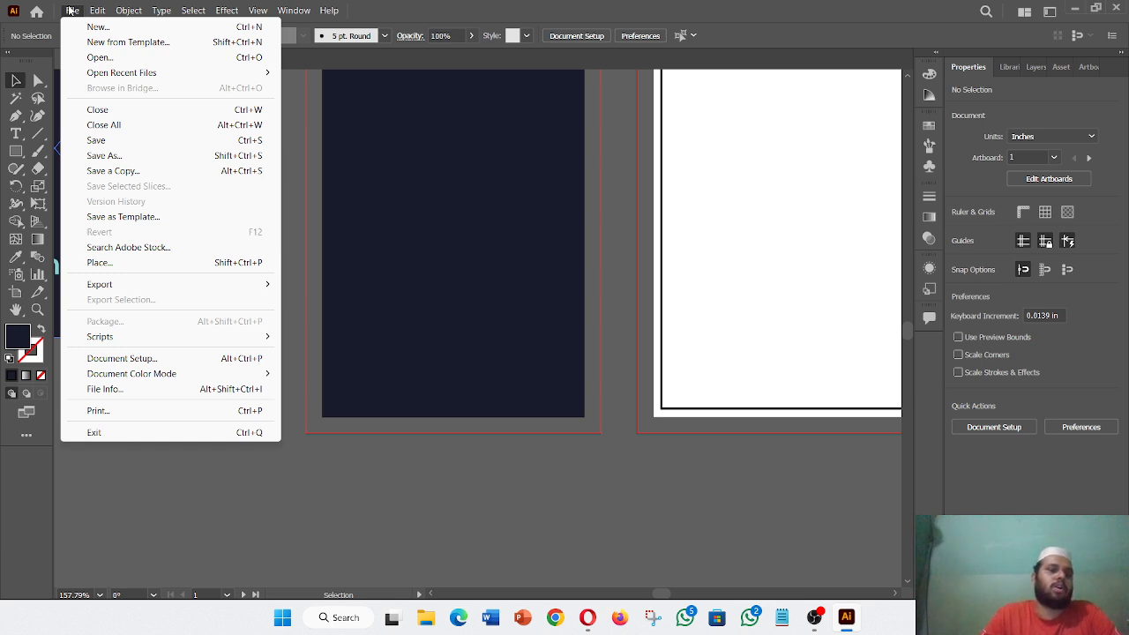
- Open 74883.eps from Downloads, declining the 9-slice scaling prompt
{"action": "left_click", "coordinate": [99, 58]}
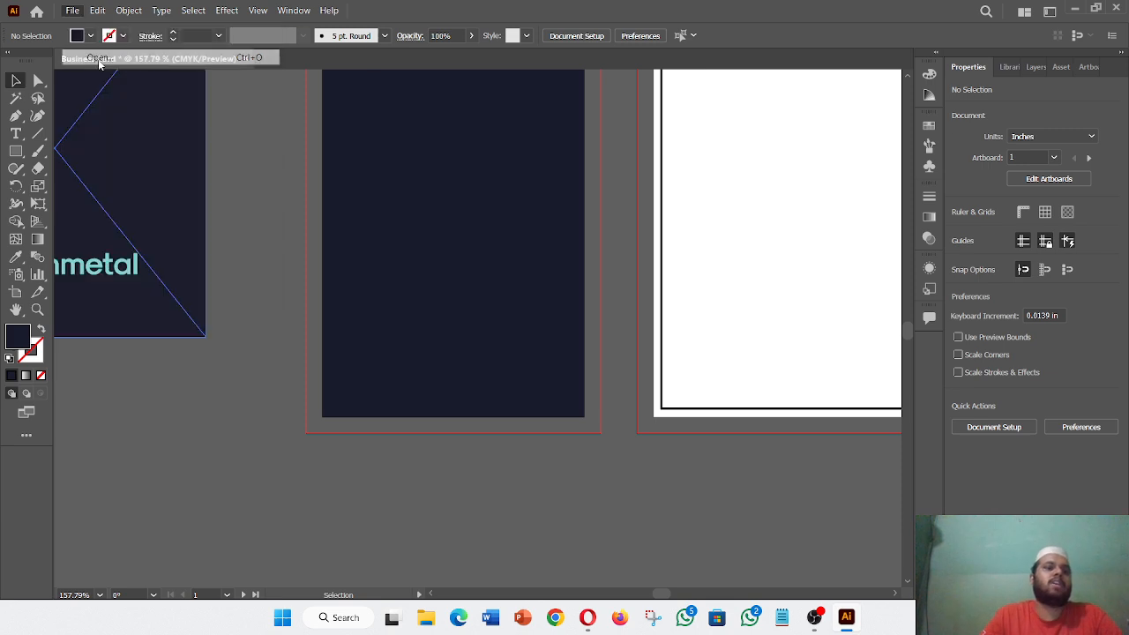
{"action": "scroll", "coordinate": [83, 192], "scroll_direction": "up", "scroll_amount": 3}
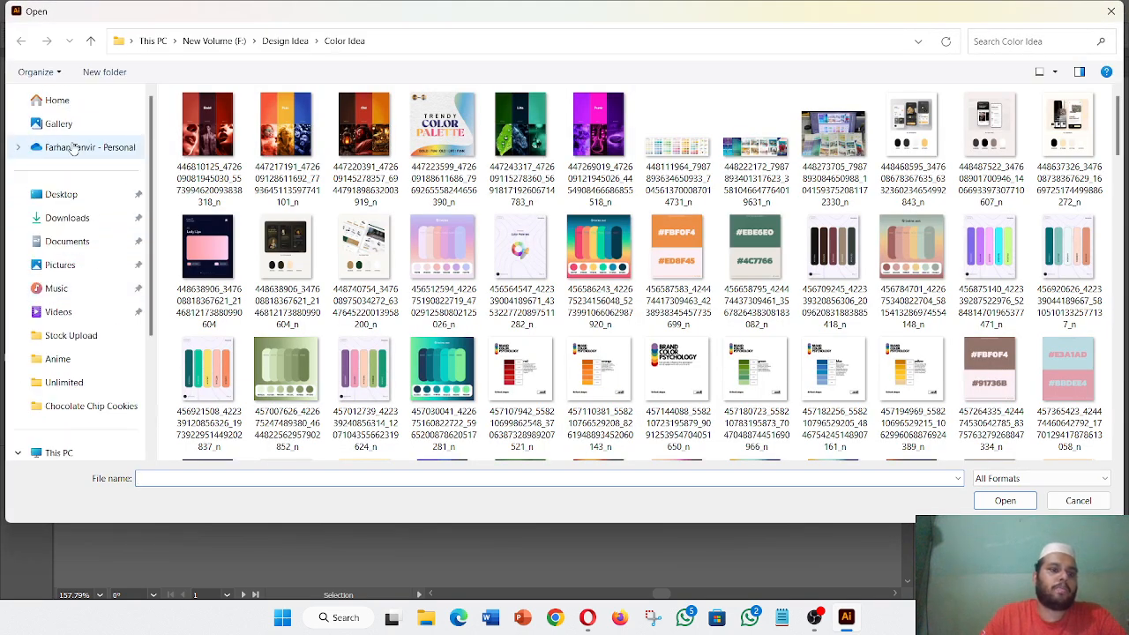
{"action": "left_click", "coordinate": [70, 218]}
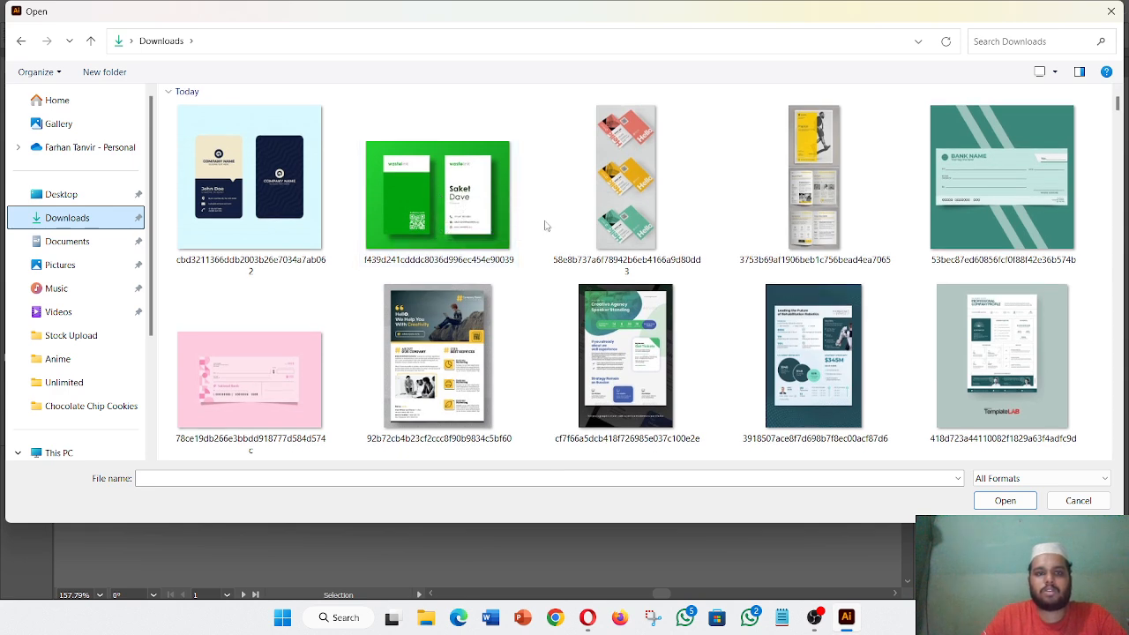
{"action": "scroll", "coordinate": [544, 226], "scroll_direction": "down", "scroll_amount": 3}
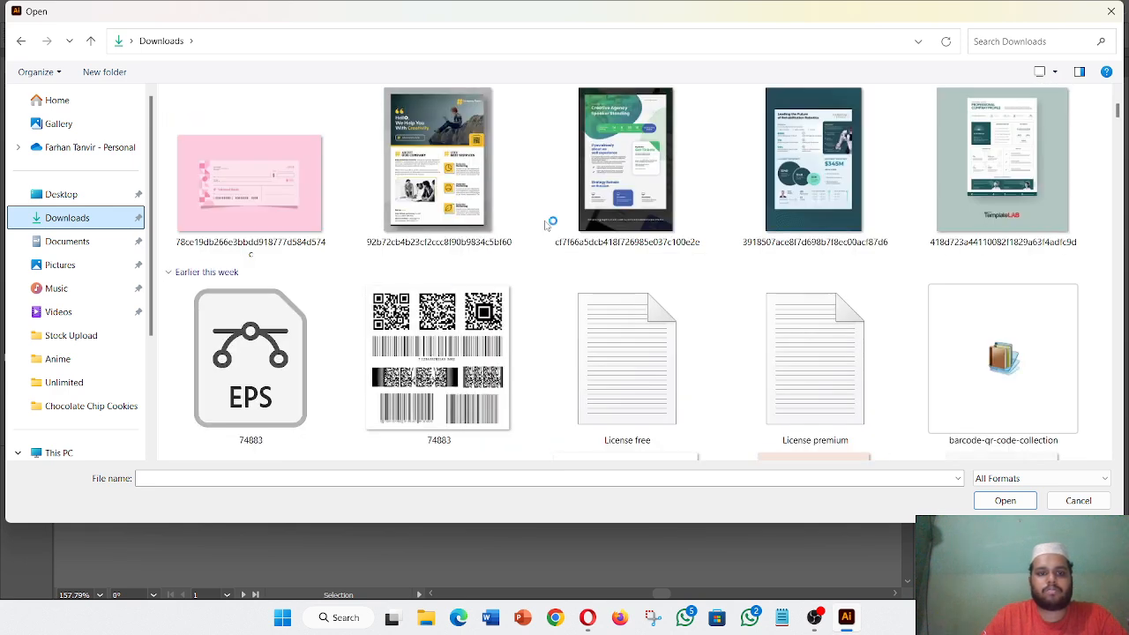
{"action": "left_click", "coordinate": [262, 369]}
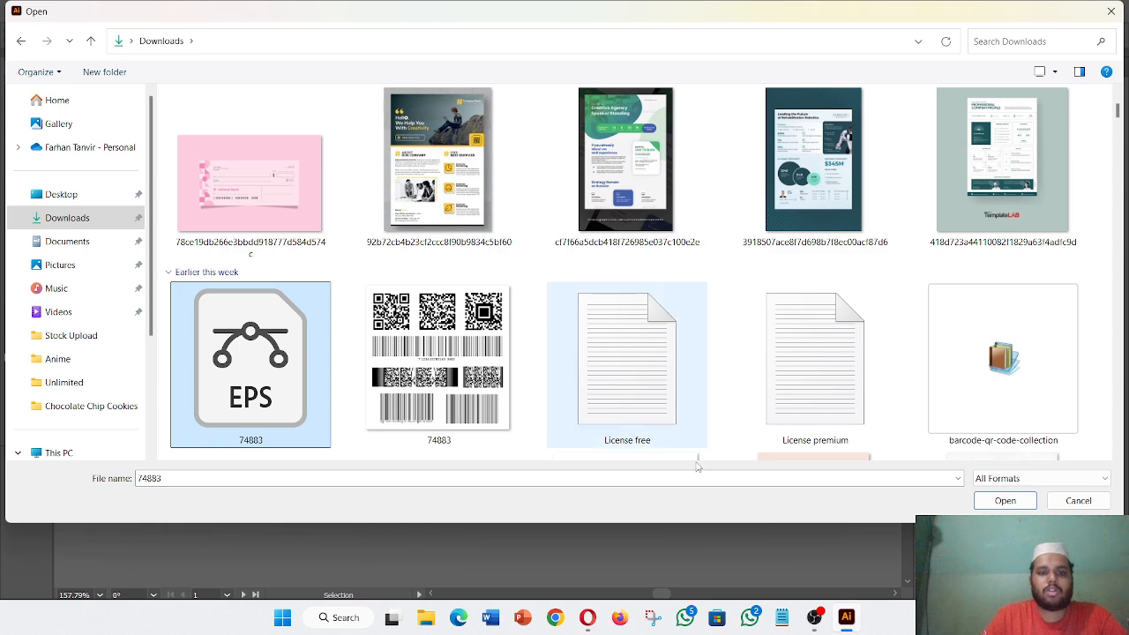
{"action": "left_click", "coordinate": [1005, 500]}
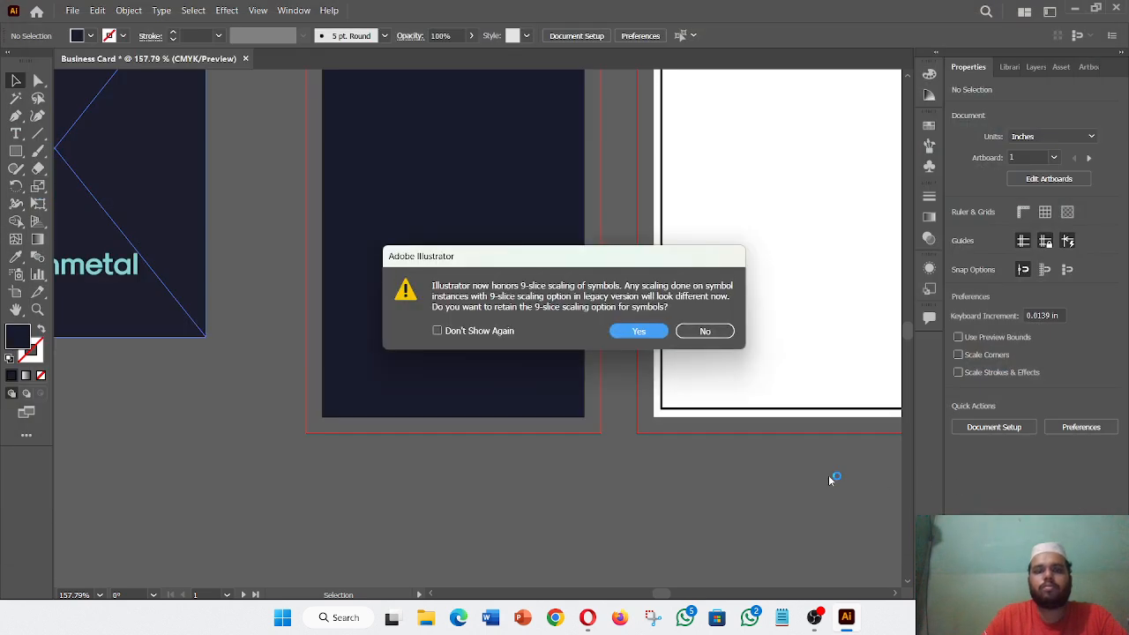
{"action": "left_click", "coordinate": [704, 332]}
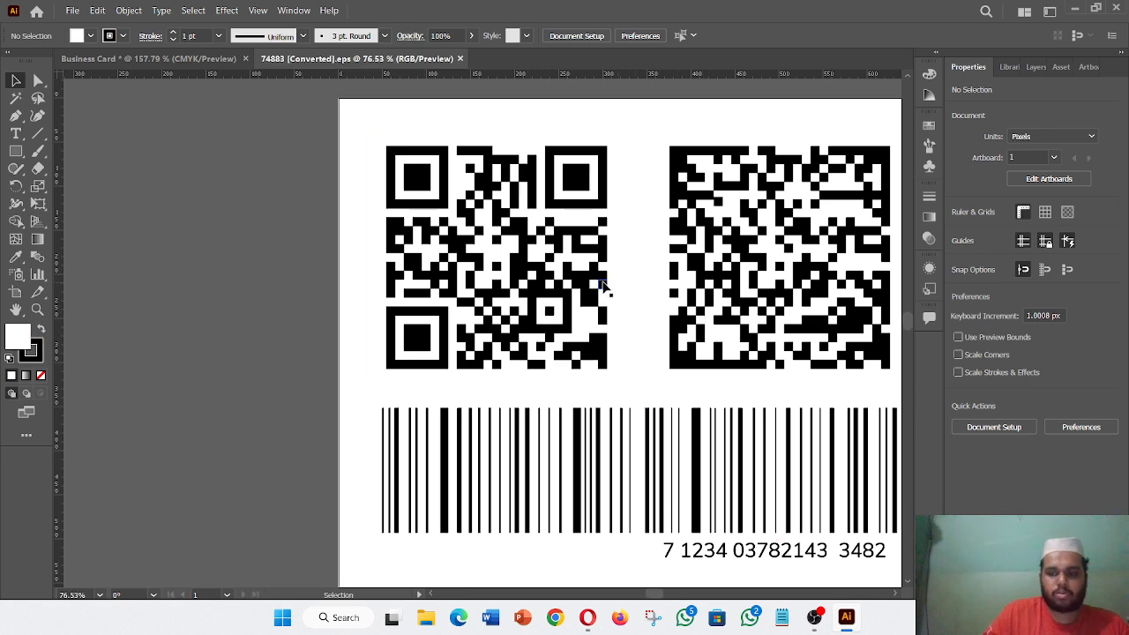
- Copy the top-left QR code from 74883.eps into the Business Card document
{"action": "key", "text": "ctrl+minus"}
{"action": "key", "text": "ctrl+minus"}
{"action": "key", "text": "ctrl+minus"}
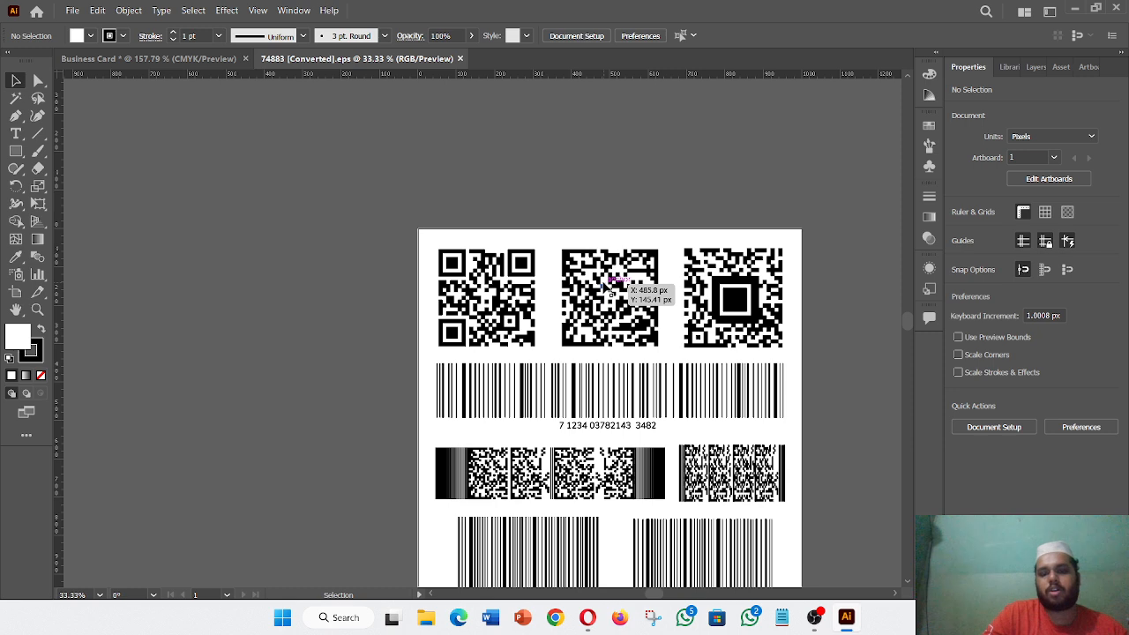
{"action": "scroll", "coordinate": [606, 287], "scroll_direction": "down", "scroll_amount": 2}
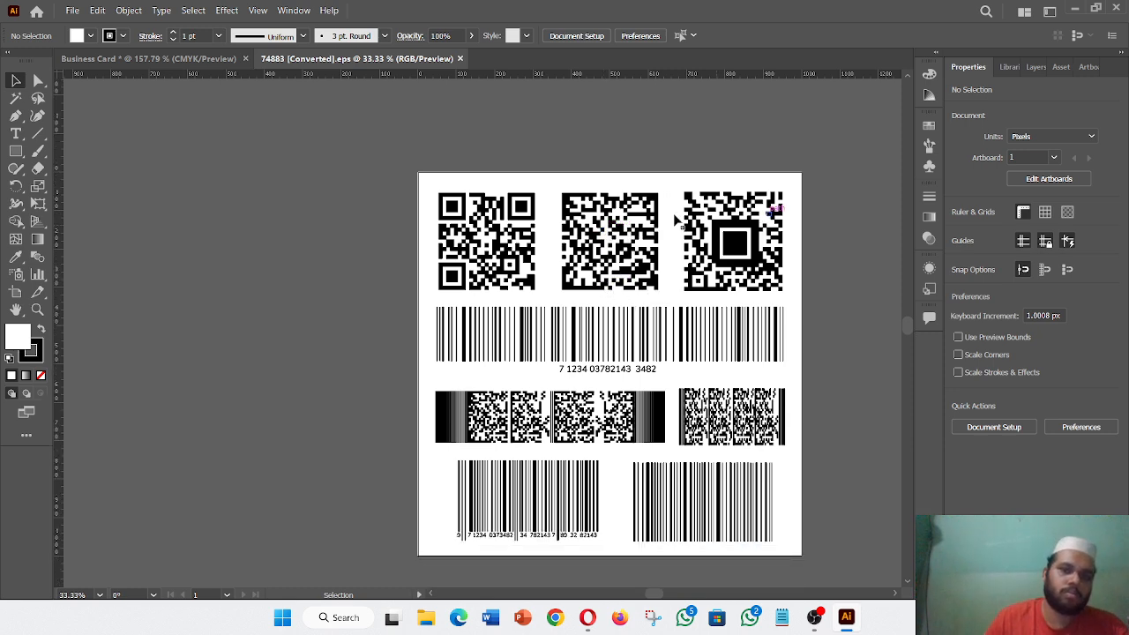
{"action": "left_click", "coordinate": [498, 221]}
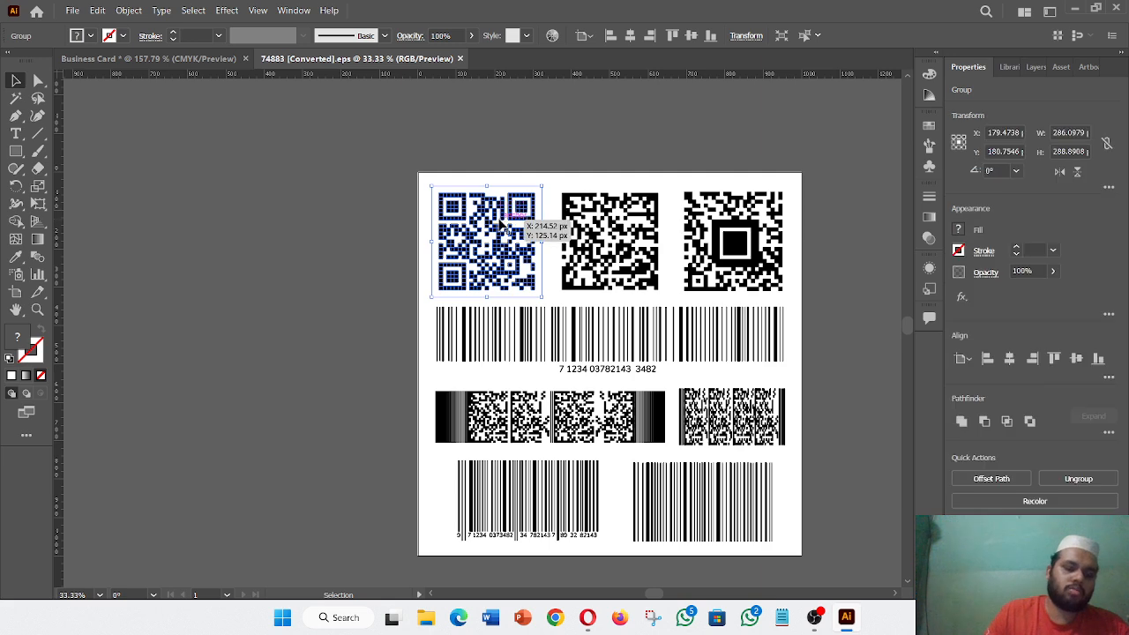
{"action": "left_click_drag", "start_coordinate": [498, 228], "coordinate": [287, 214]}
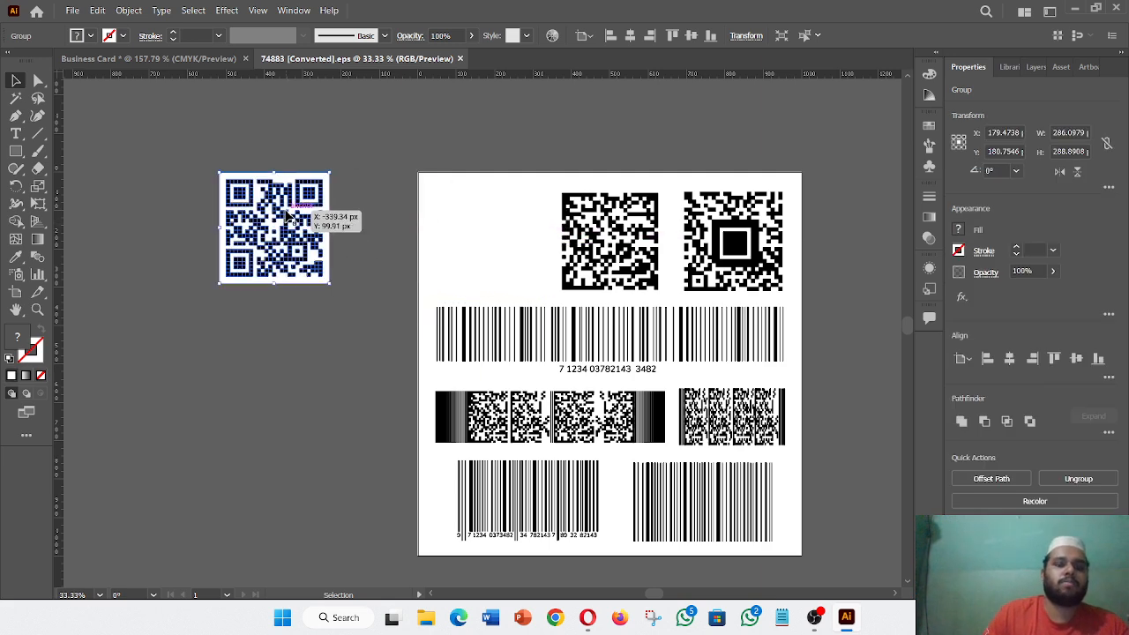
{"action": "left_click_drag", "start_coordinate": [337, 60], "coordinate": [713, 143]}
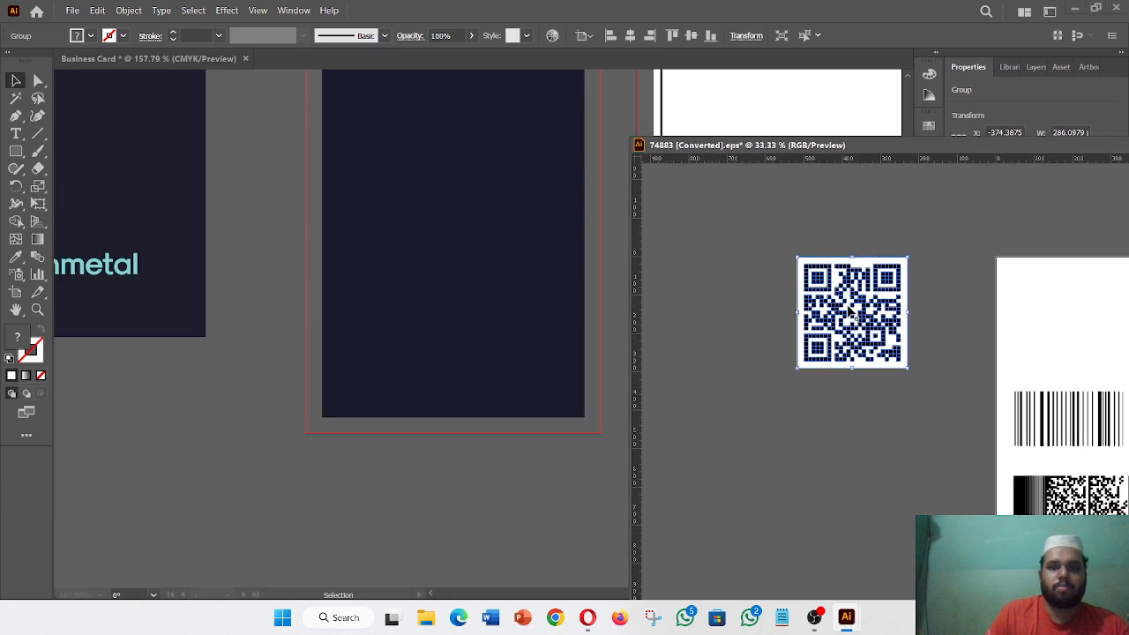
{"action": "left_click_drag", "start_coordinate": [849, 311], "coordinate": [319, 431]}
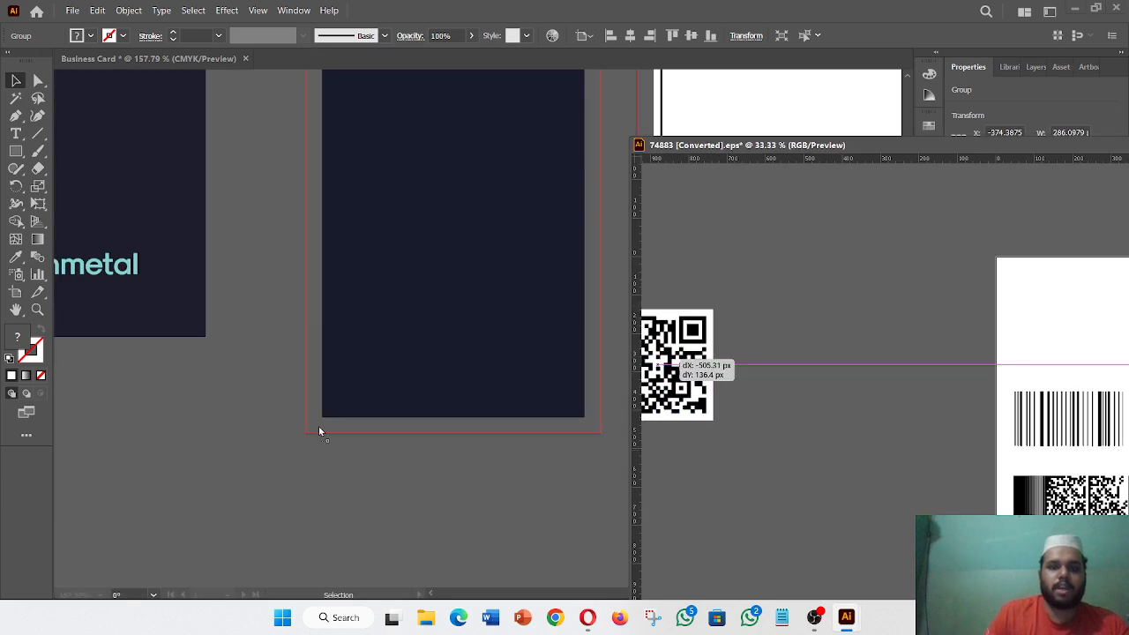
{"action": "left_click_drag", "start_coordinate": [217, 500], "coordinate": [223, 491]}
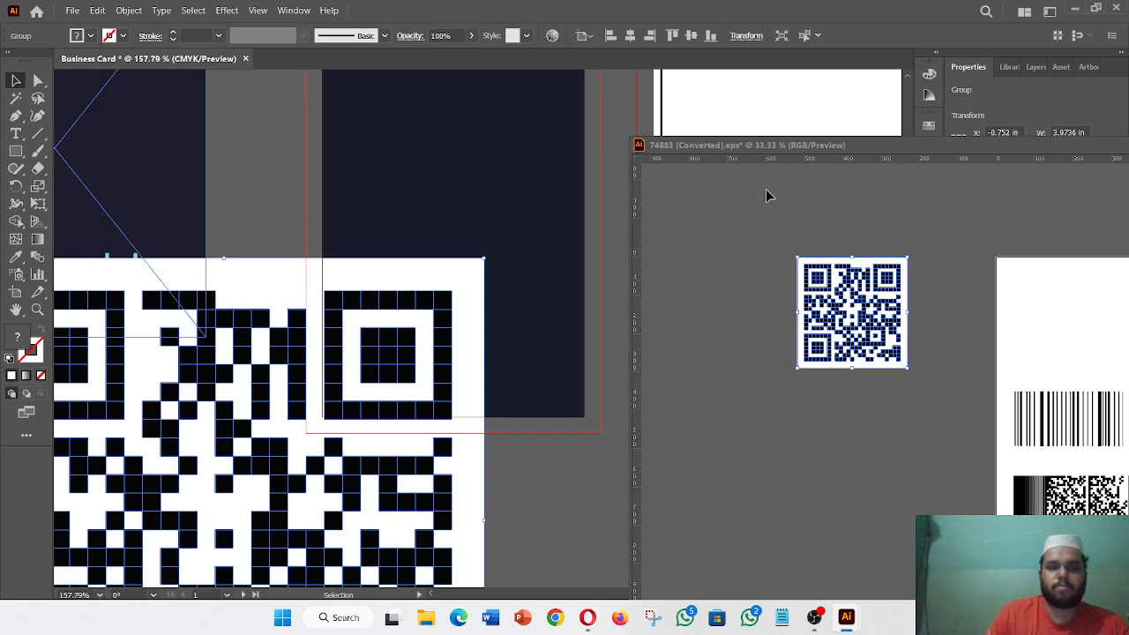
{"action": "left_click_drag", "start_coordinate": [844, 149], "coordinate": [415, 60]}
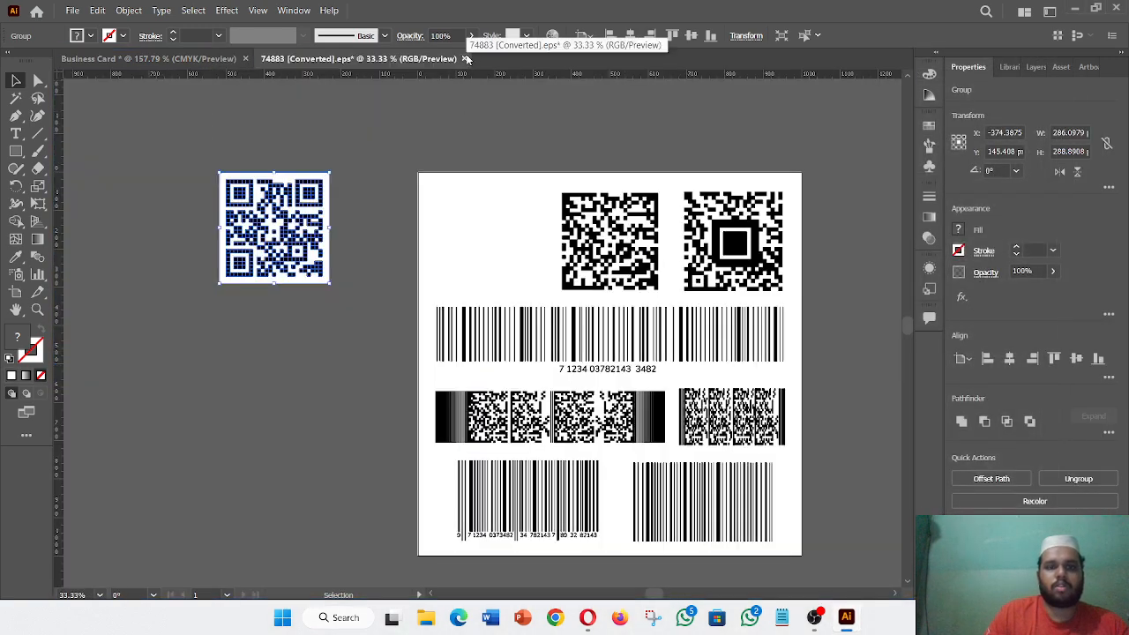
{"action": "left_click", "coordinate": [193, 60]}
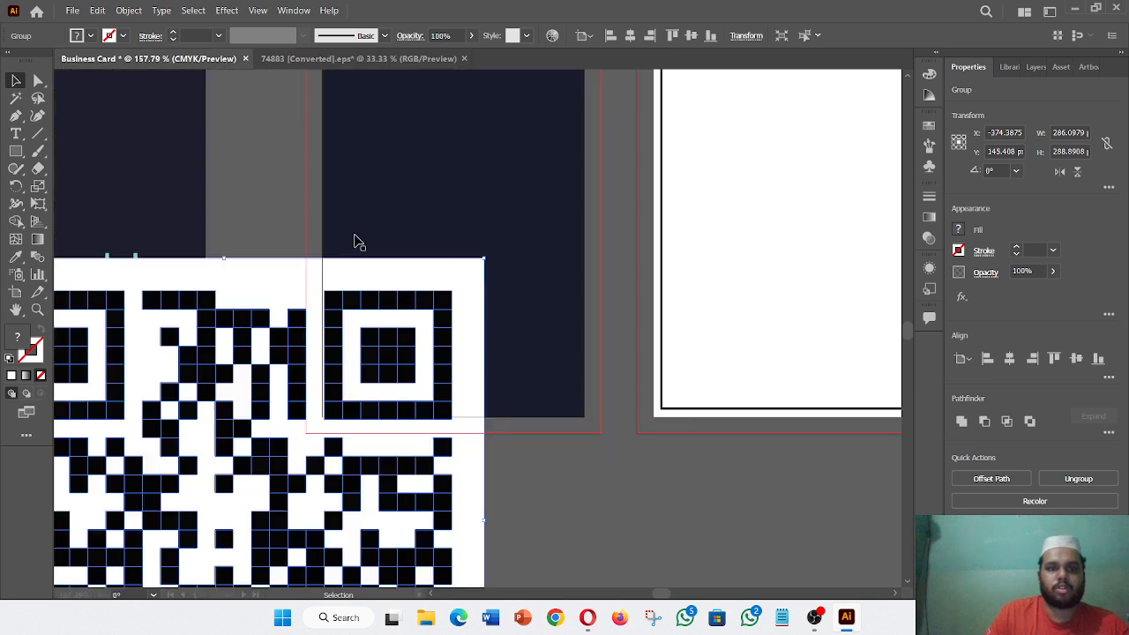
- Shrink the QR code to a small square in the dark second card's bottom-right corner
{"action": "key", "text": "ctrl+1"}
{"action": "key", "text": "ctrl+minus"}
{"action": "key", "text": "ctrl+minus"}
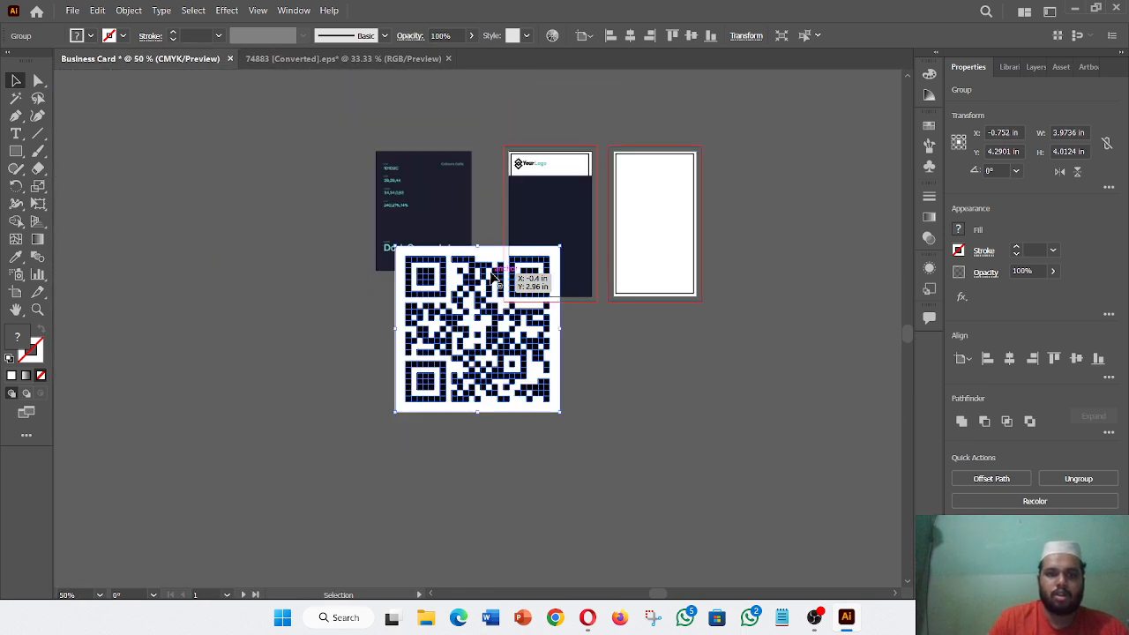
{"action": "left_click_drag", "start_coordinate": [561, 411], "coordinate": [579, 280]}
{"action": "left_click", "coordinate": [514, 400]}
{"action": "left_click", "coordinate": [557, 393]}
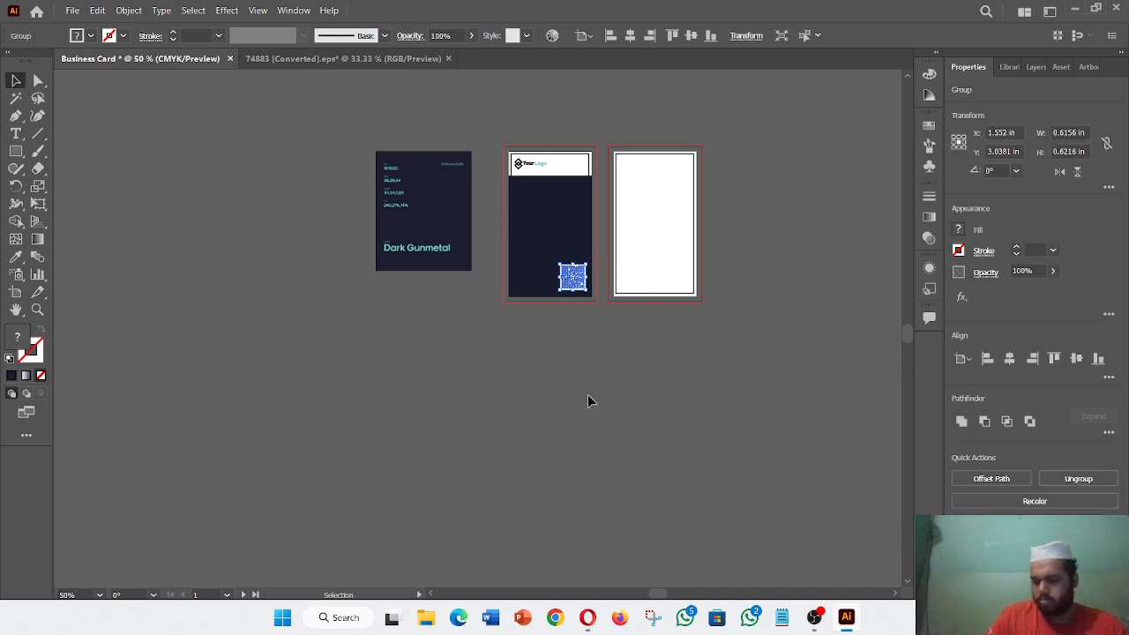
{"action": "left_click", "coordinate": [588, 396]}
{"action": "key", "text": "ctrl+plus"}
{"action": "key", "text": "ctrl+plus"}
{"action": "key", "text": "ctrl+plus"}
{"action": "key", "text": "ctrl+plus"}
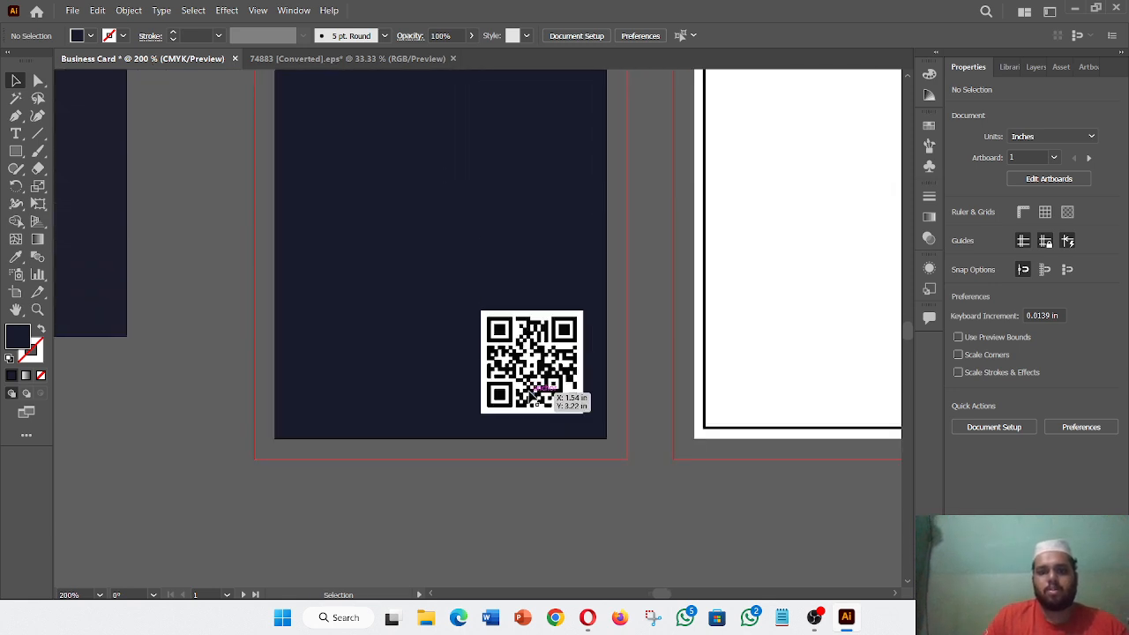
- Ungroup the QR code and drag its white background square off the card
{"action": "left_click", "coordinate": [533, 394]}
{"action": "right_click", "coordinate": [533, 394]}
{"action": "left_click", "coordinate": [572, 262]}
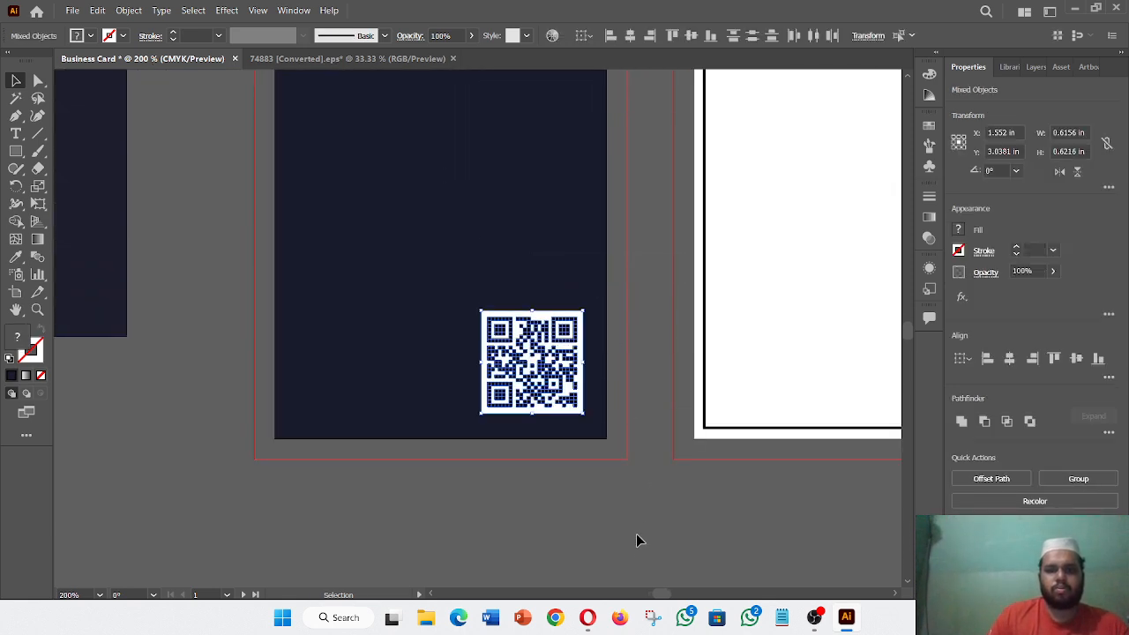
{"action": "left_click", "coordinate": [637, 538]}
{"action": "left_click_drag", "start_coordinate": [586, 417], "coordinate": [712, 583]}
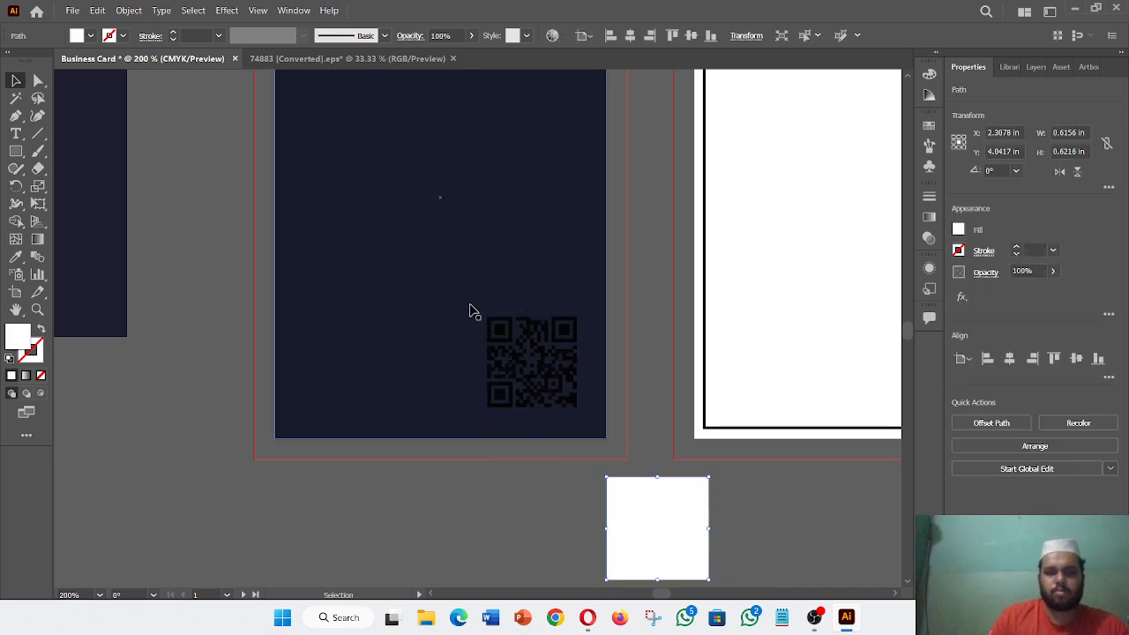
- Change the QR code pattern's fill to white
{"action": "left_click", "coordinate": [509, 344]}
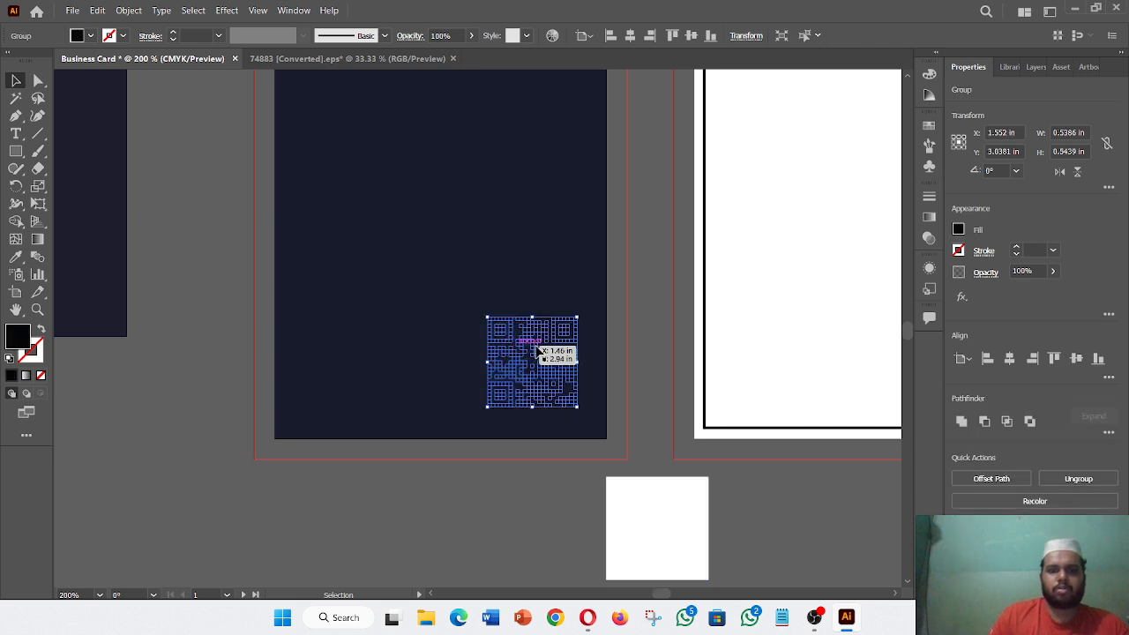
{"action": "left_click", "coordinate": [959, 229]}
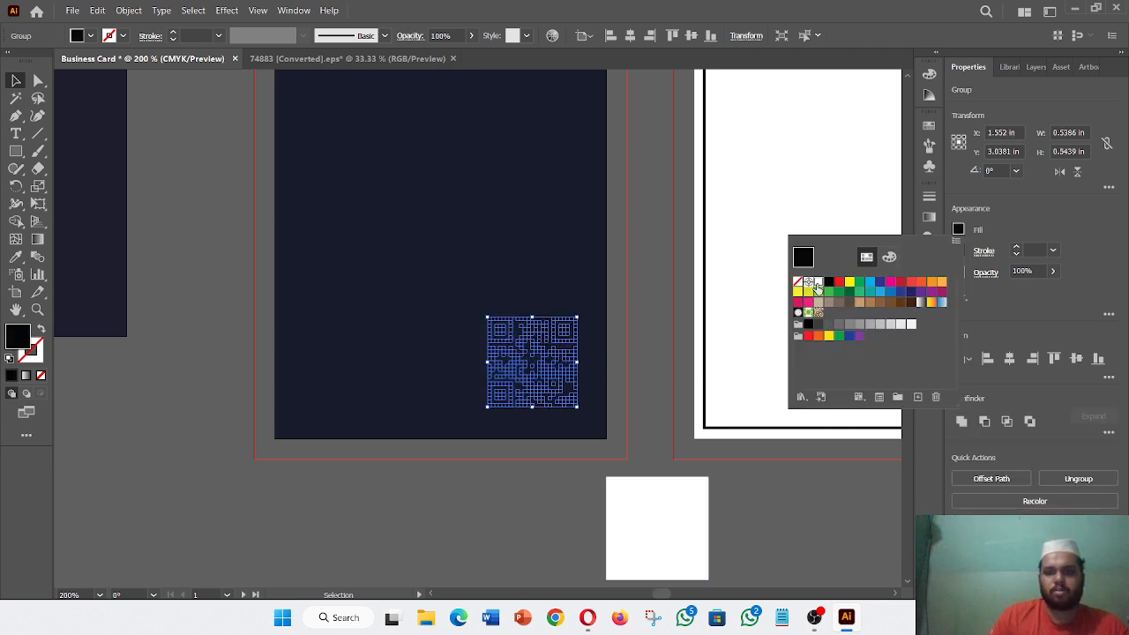
{"action": "left_click", "coordinate": [810, 284]}
{"action": "left_click", "coordinate": [645, 380]}
{"action": "left_click", "coordinate": [644, 379]}
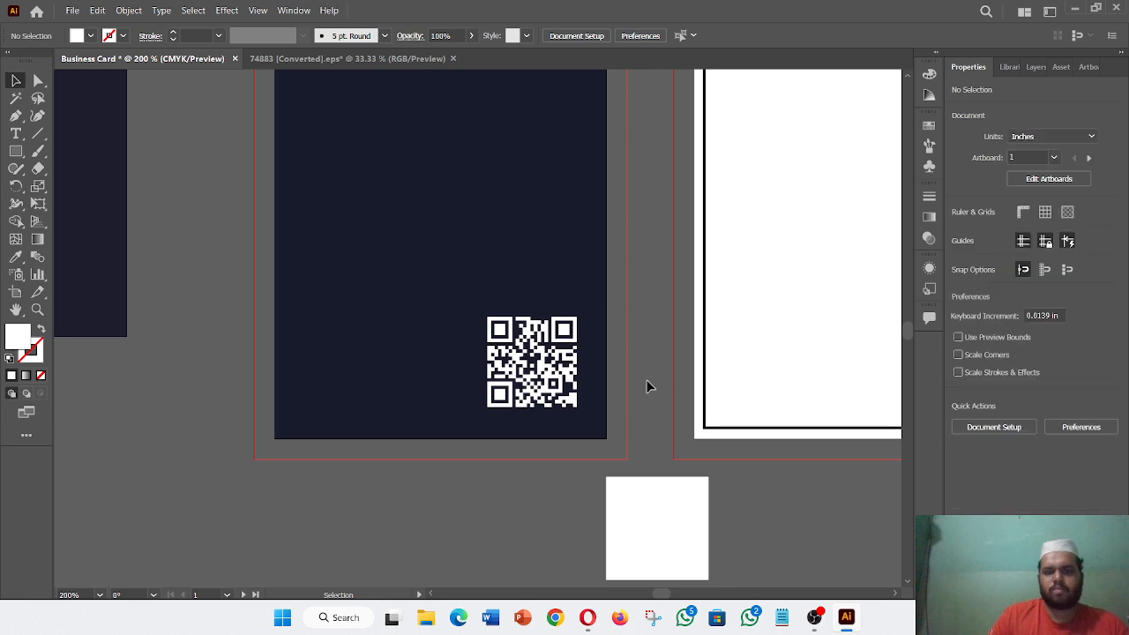
- Shrink the white QR code into the panel's bottom-right corner and delete the leftover white square
{"action": "left_click", "coordinate": [572, 388]}
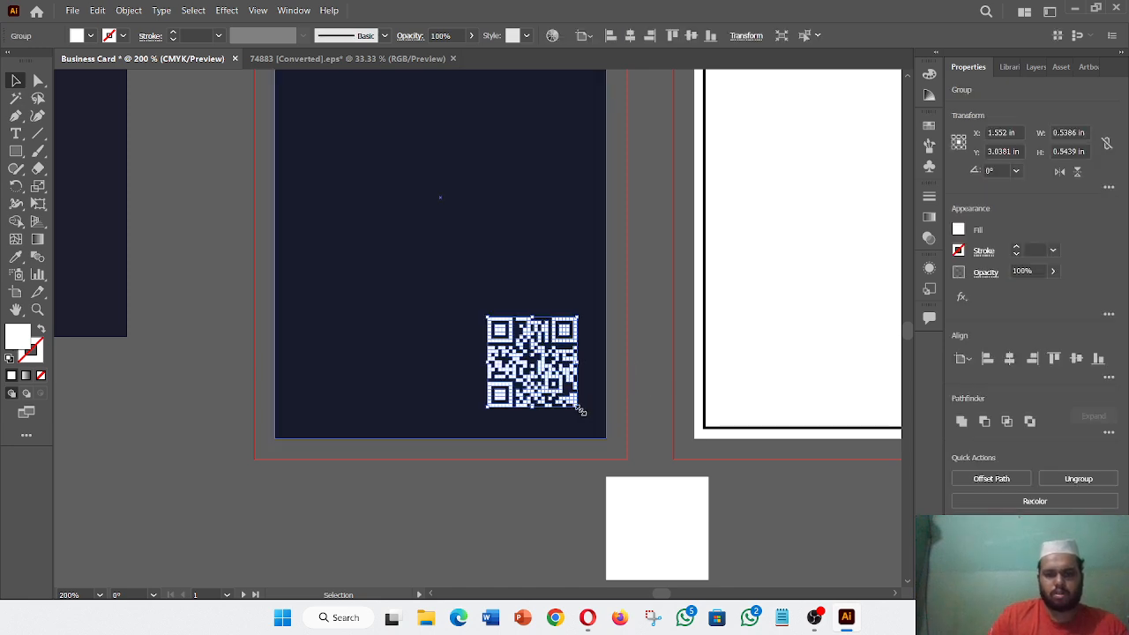
{"action": "left_click_drag", "start_coordinate": [577, 406], "coordinate": [569, 388]}
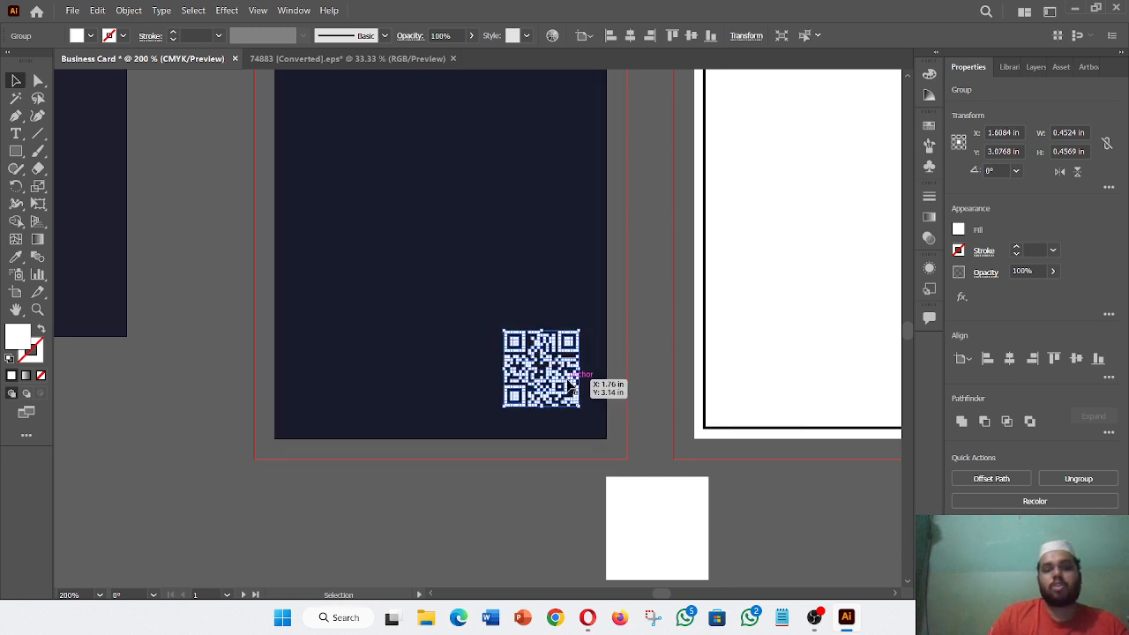
{"action": "left_click", "coordinate": [637, 379]}
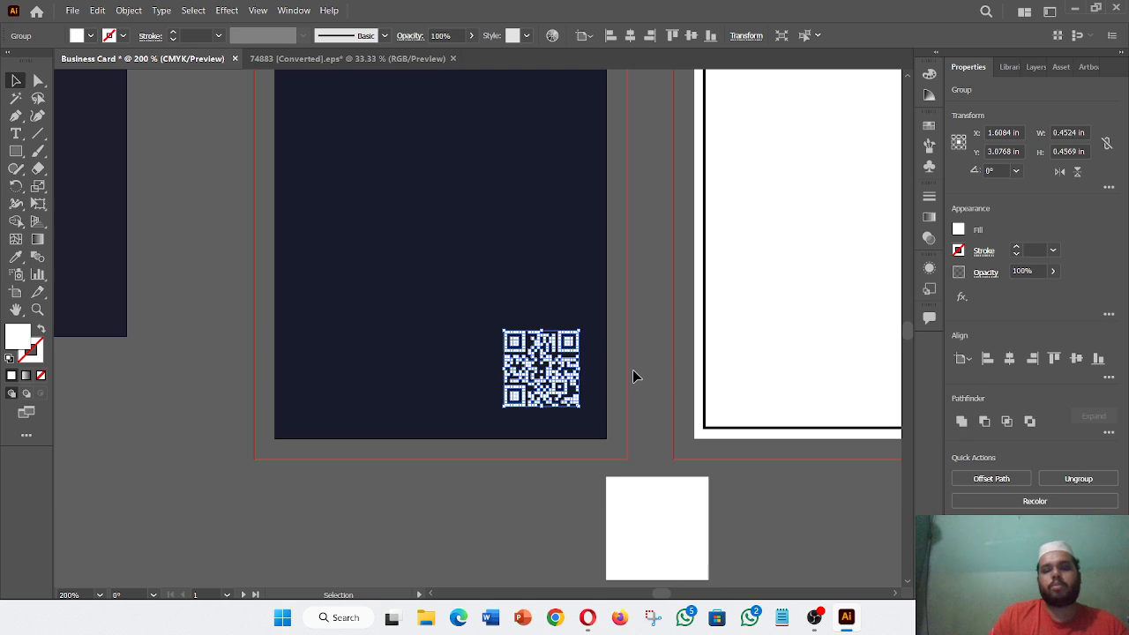
{"action": "key", "text": "ctrl+minus"}
{"action": "key", "text": "ctrl+minus"}
{"action": "key", "text": "ctrl+minus"}
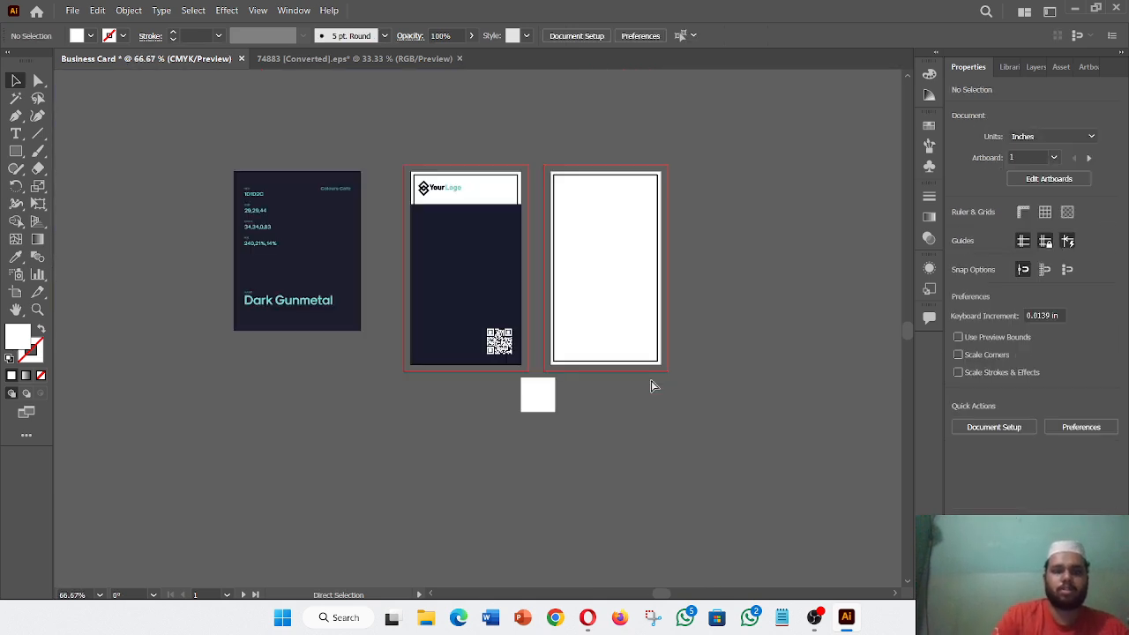
{"action": "key", "text": "ctrl+plus"}
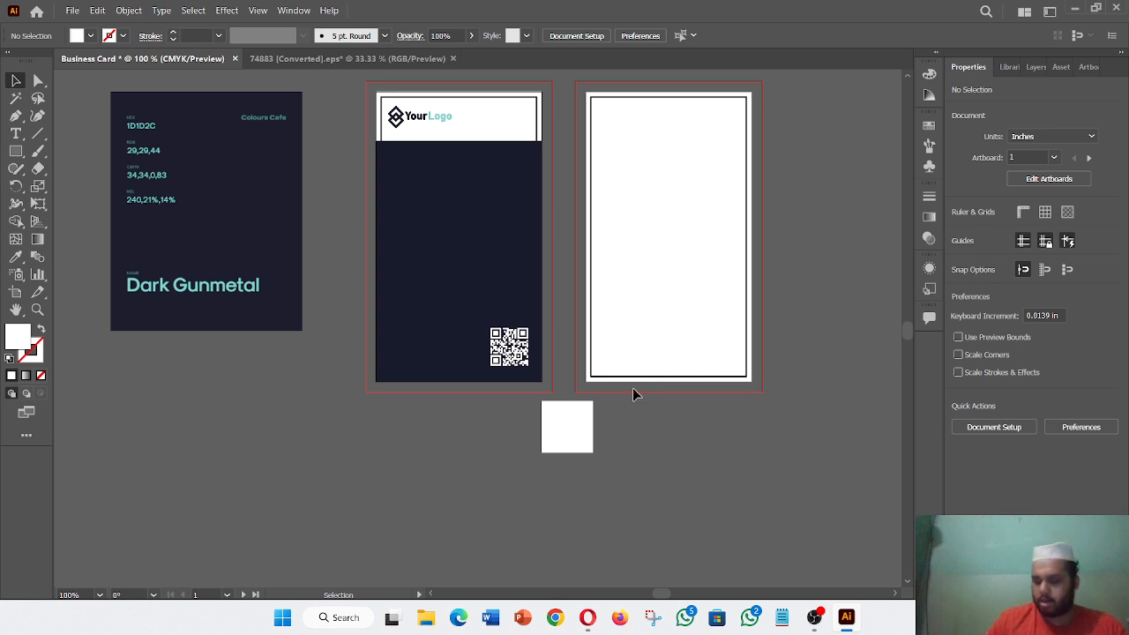
{"action": "left_click", "coordinate": [575, 441]}
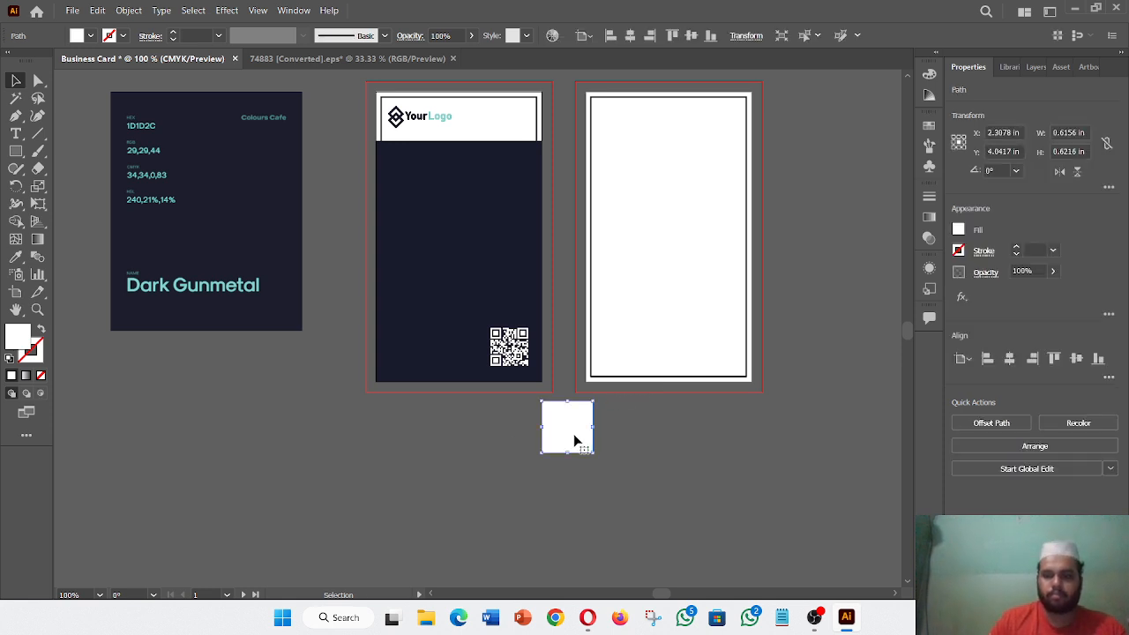
{"action": "key", "text": "Delete"}
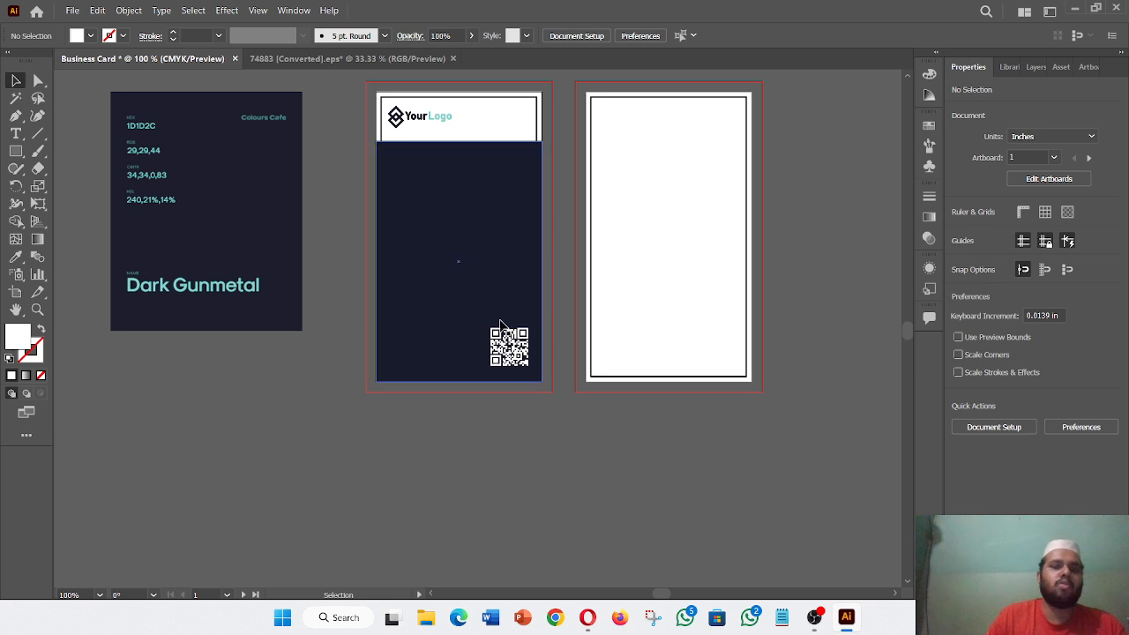
- Add a text object reading 'Your Tagline' below the cards
{"action": "left_click", "coordinate": [21, 135]}
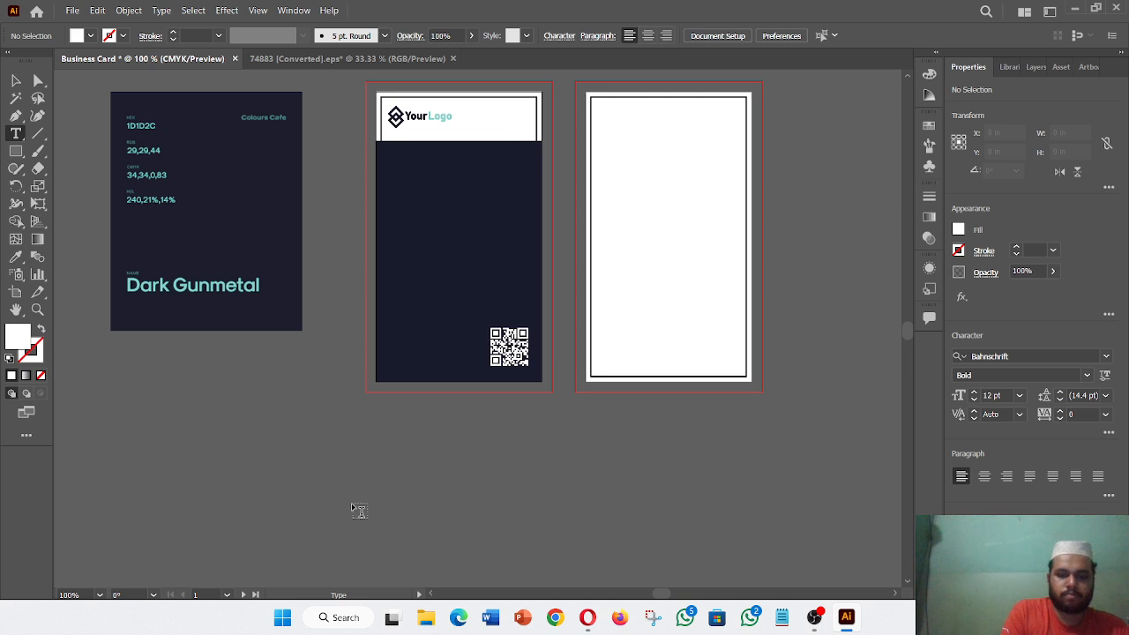
{"action": "left_click", "coordinate": [351, 503]}
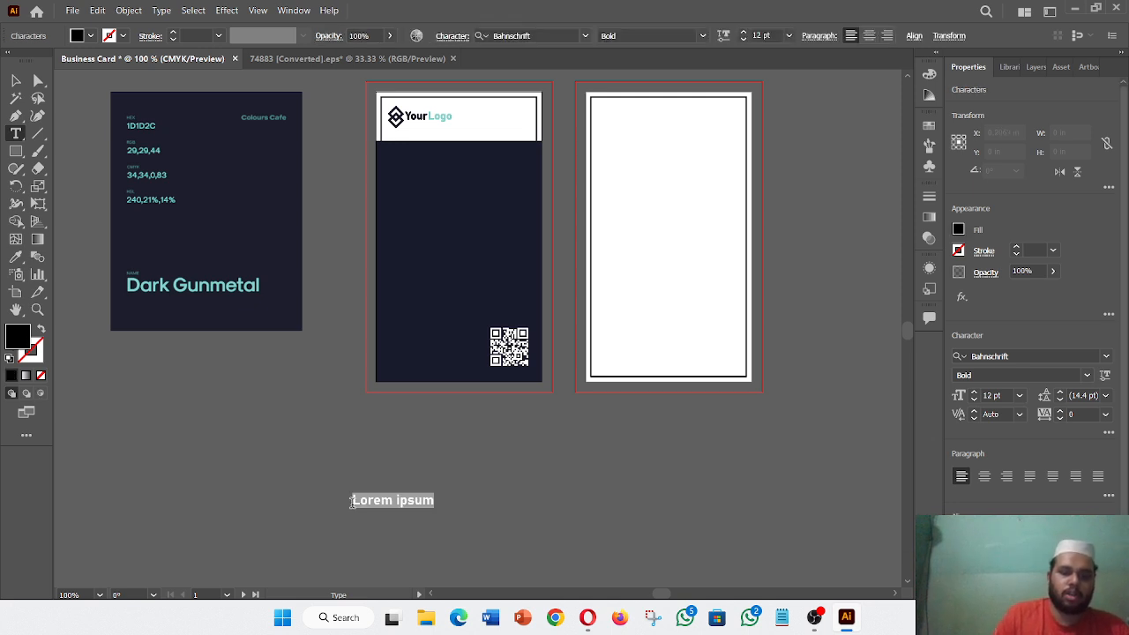
{"action": "key", "text": "BackSpace"}
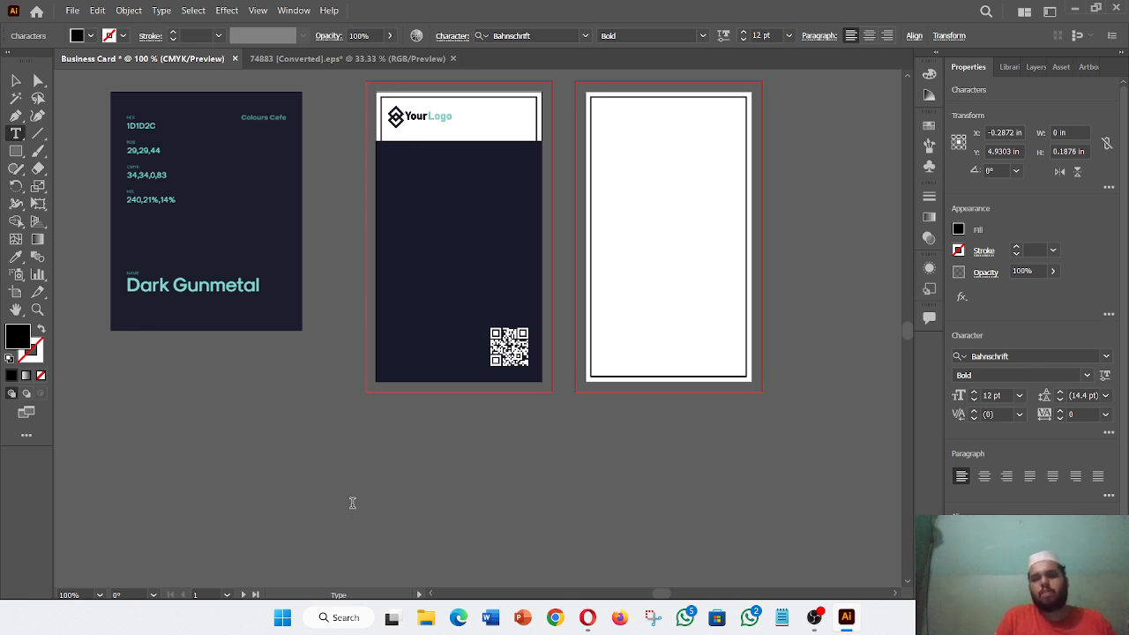
{"action": "type", "text": "Y"}
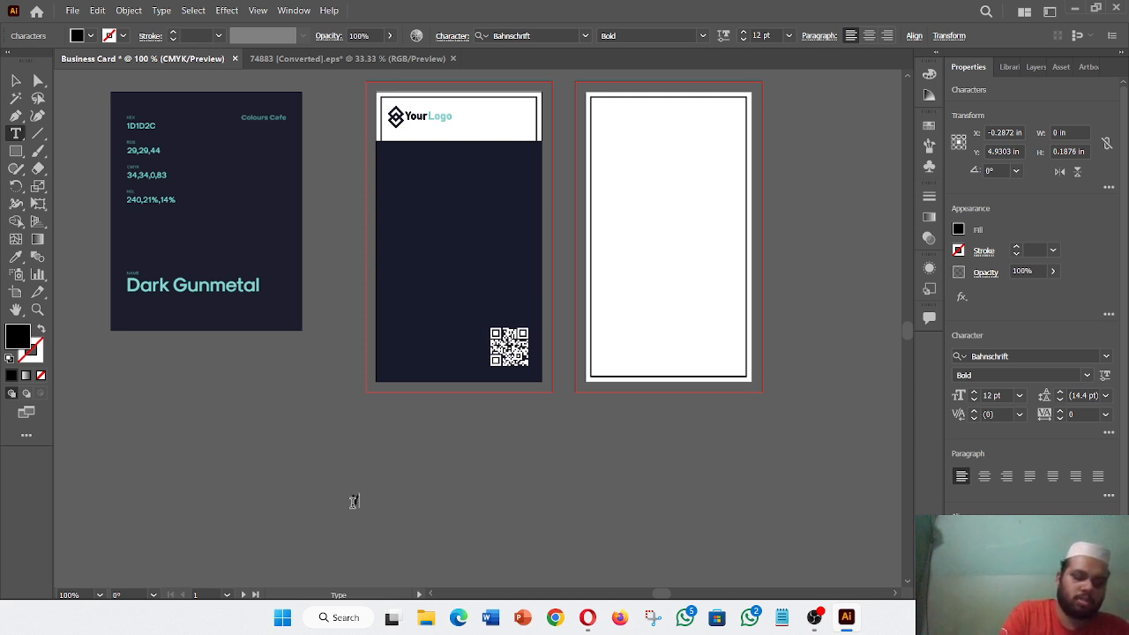
{"action": "type", "text": "our "}
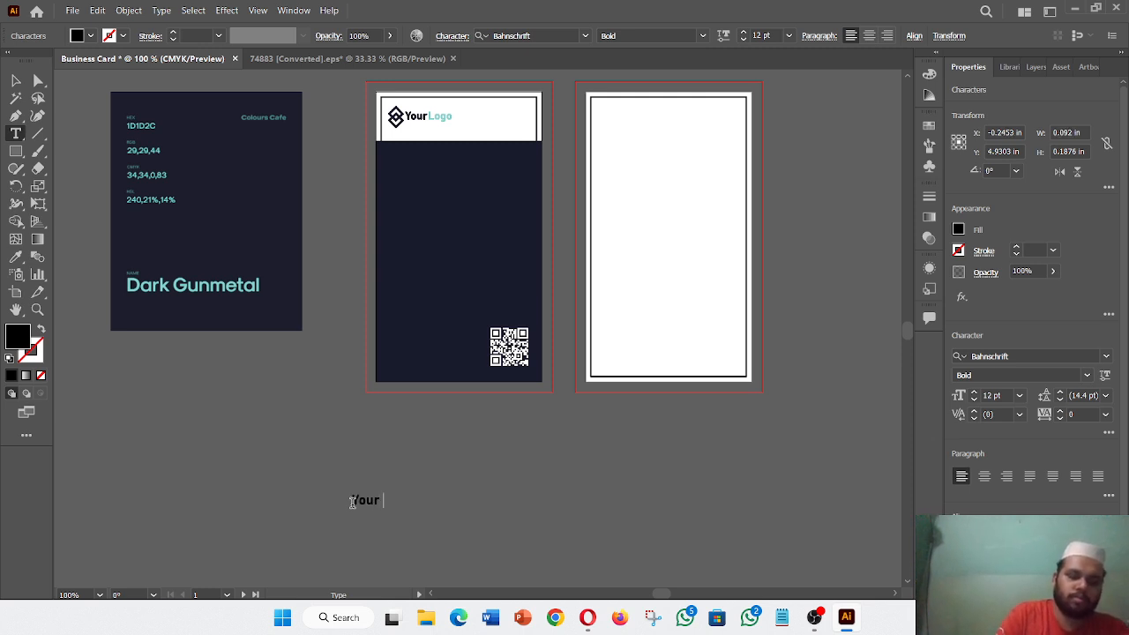
{"action": "type", "text": "Tagl"}
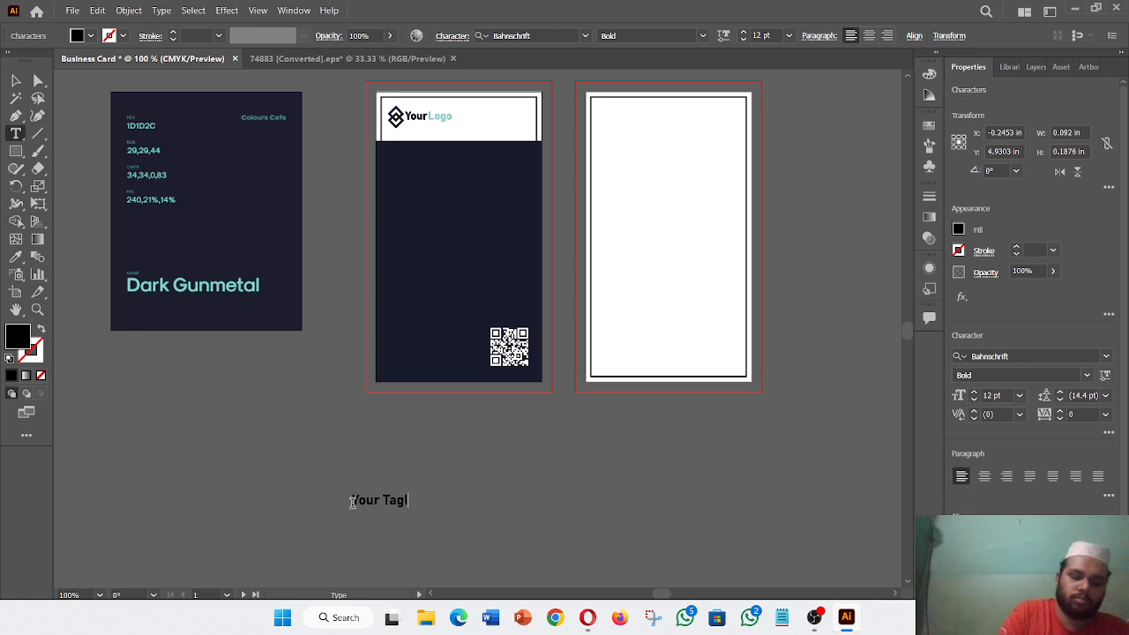
{"action": "type", "text": "ine"}
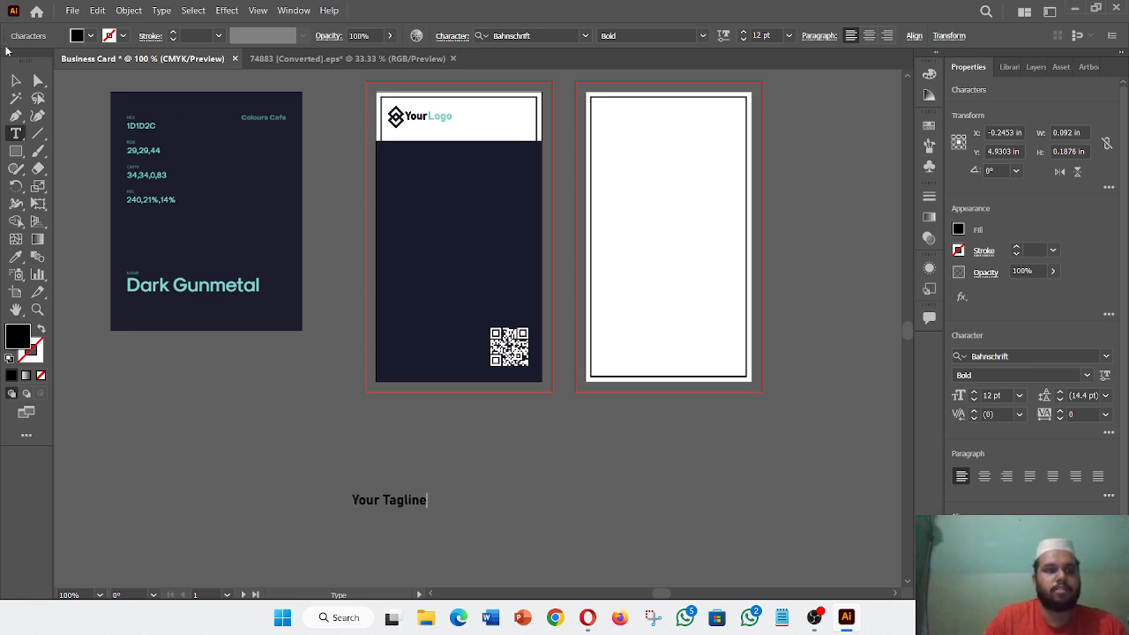
{"action": "left_click", "coordinate": [15, 80]}
- Set the tagline to the Light style and eyedropper it white from the blank card
{"action": "left_click", "coordinate": [1087, 377]}
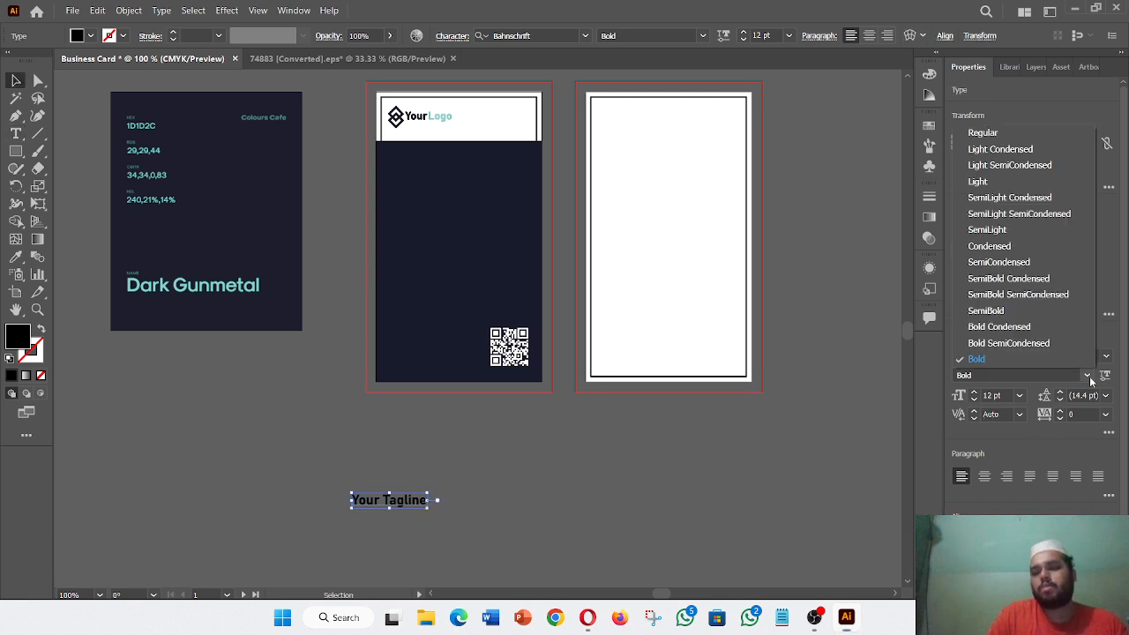
{"action": "left_click", "coordinate": [1010, 182]}
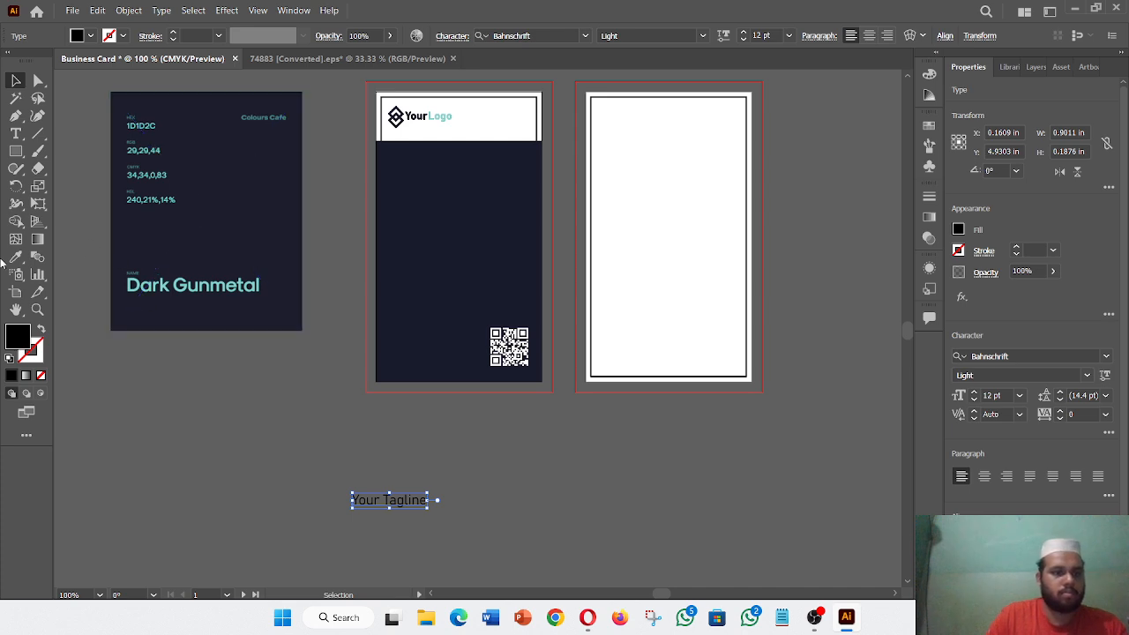
{"action": "left_click", "coordinate": [15, 257]}
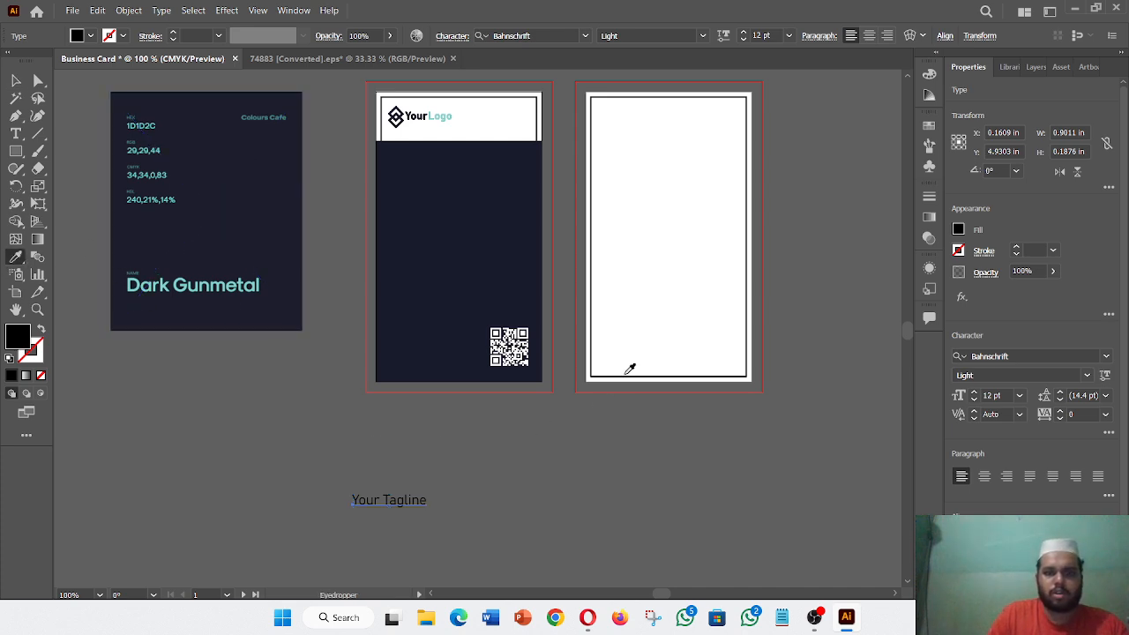
{"action": "left_click", "coordinate": [641, 328]}
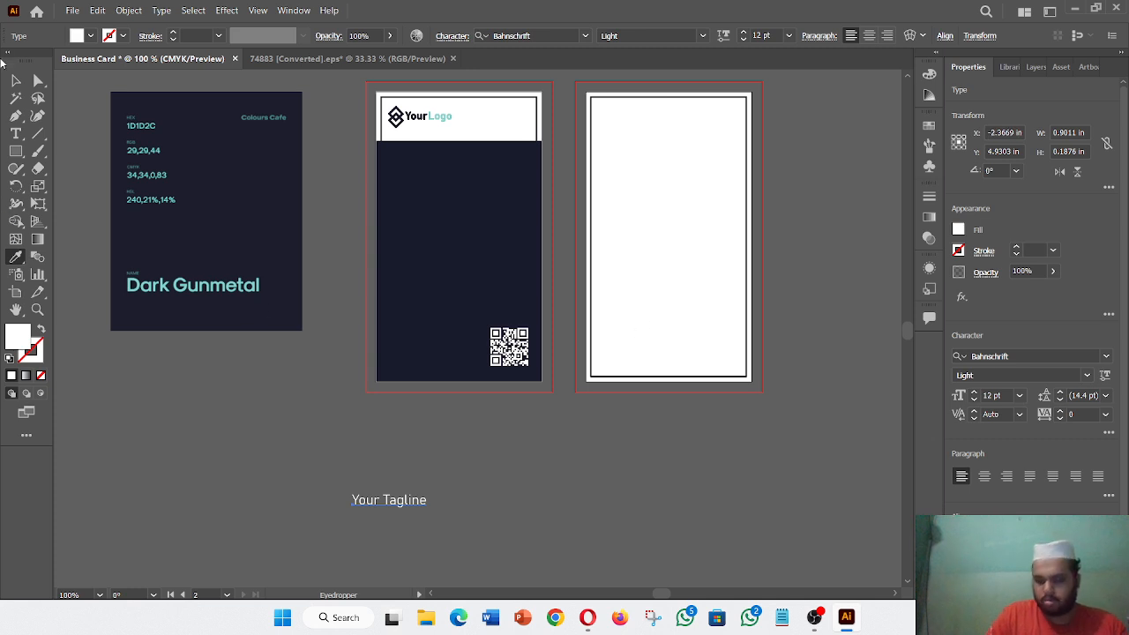
{"action": "left_click", "coordinate": [16, 81]}
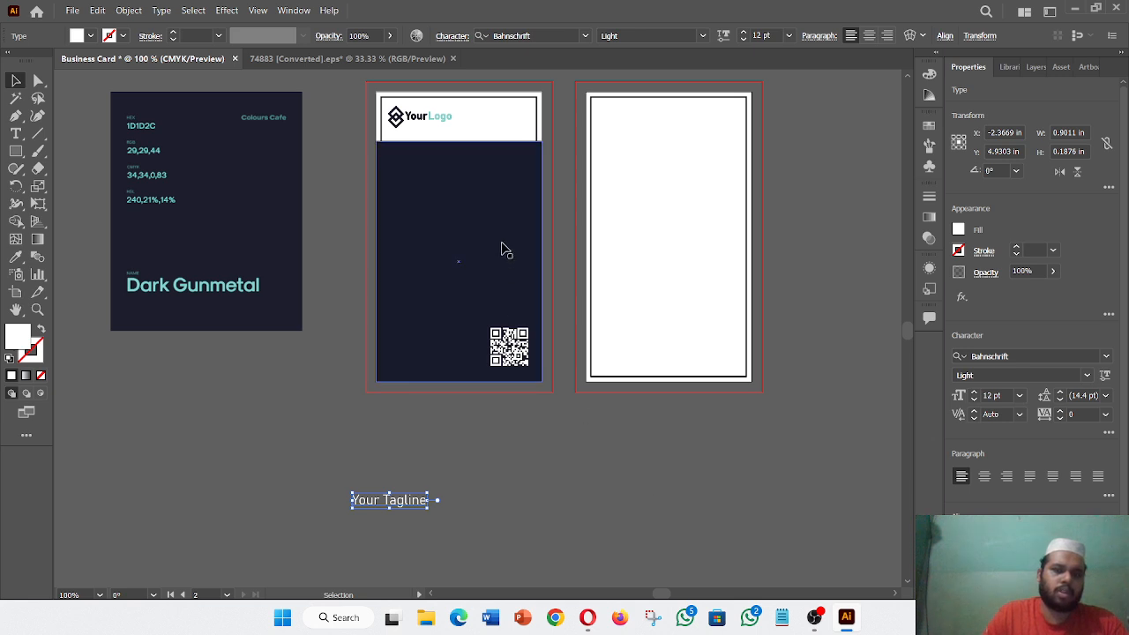
- Eyedropper the teal Dark Gunmetal text colour onto the QR code and the tagline
{"action": "left_click", "coordinate": [519, 346]}
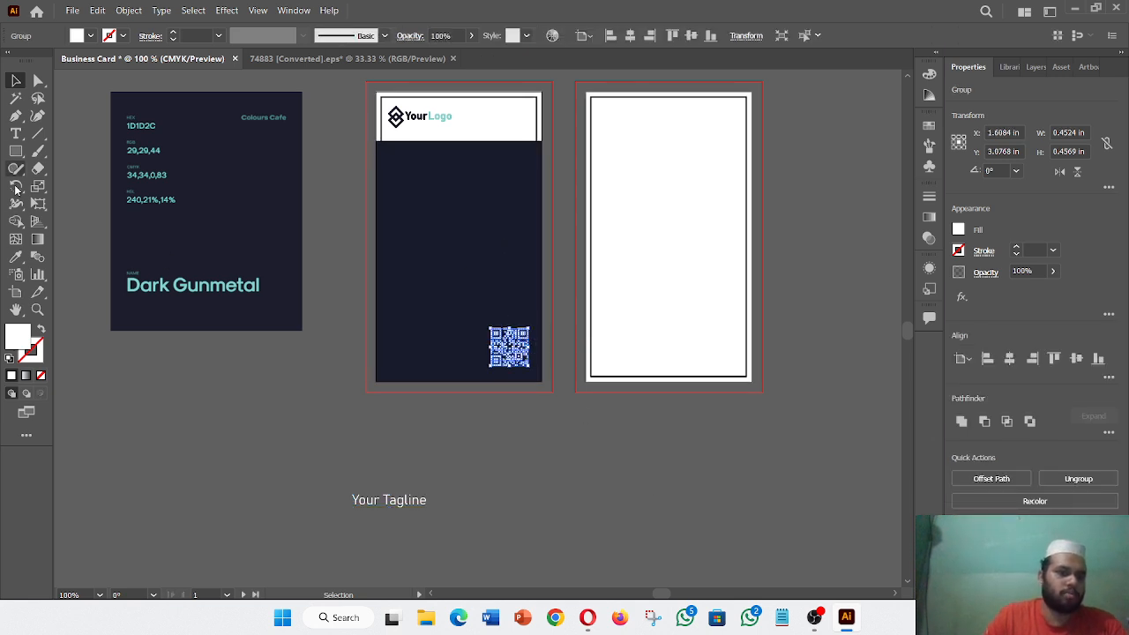
{"action": "left_click", "coordinate": [16, 256]}
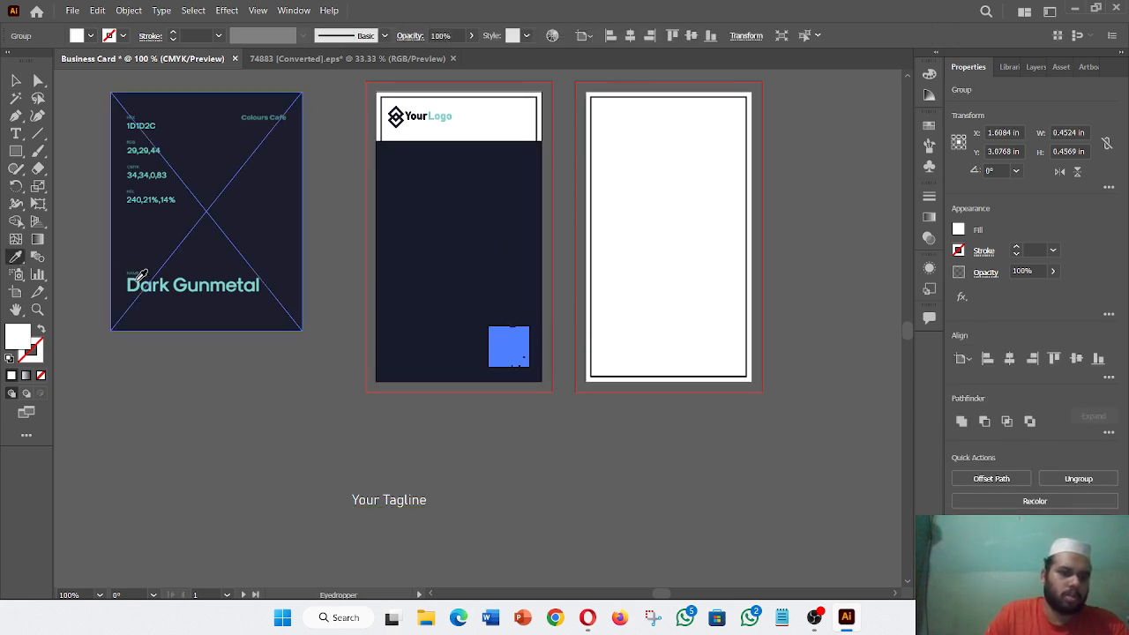
{"action": "left_click", "coordinate": [141, 280]}
{"action": "left_click", "coordinate": [16, 80]}
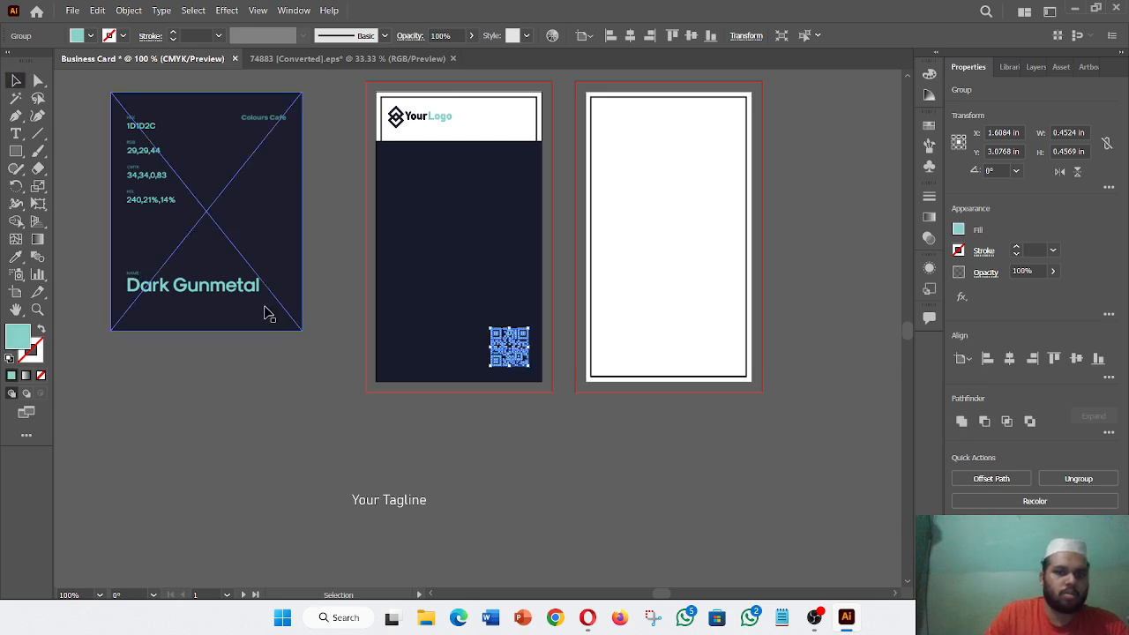
{"action": "left_click", "coordinate": [322, 430]}
{"action": "left_click_drag", "start_coordinate": [411, 496], "coordinate": [411, 495]}
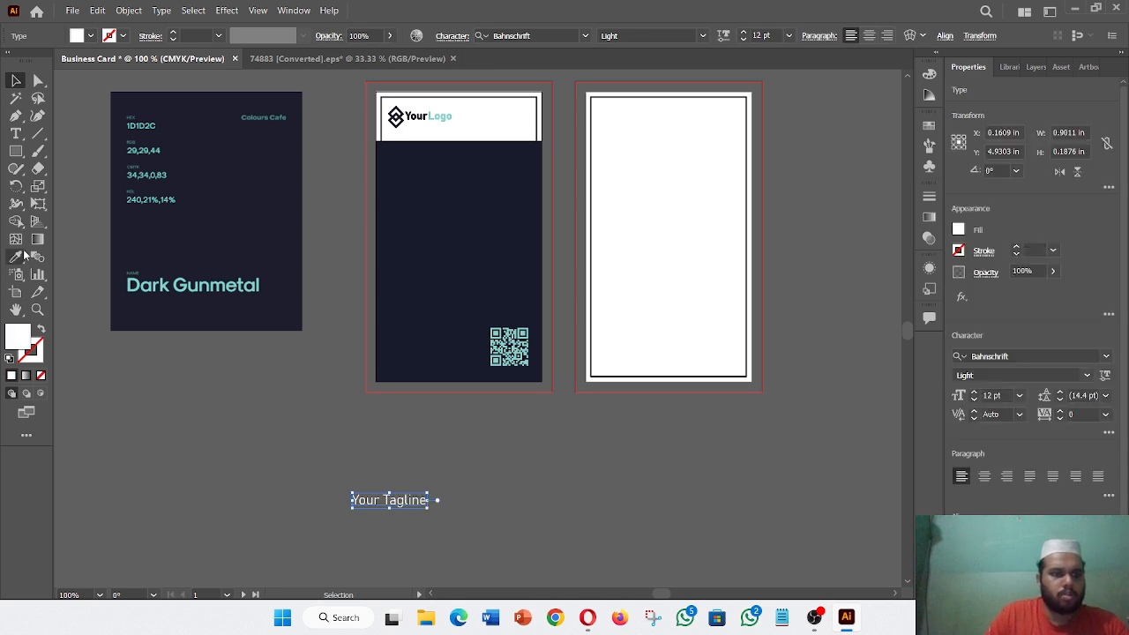
{"action": "left_click", "coordinate": [15, 256]}
{"action": "left_click", "coordinate": [139, 285]}
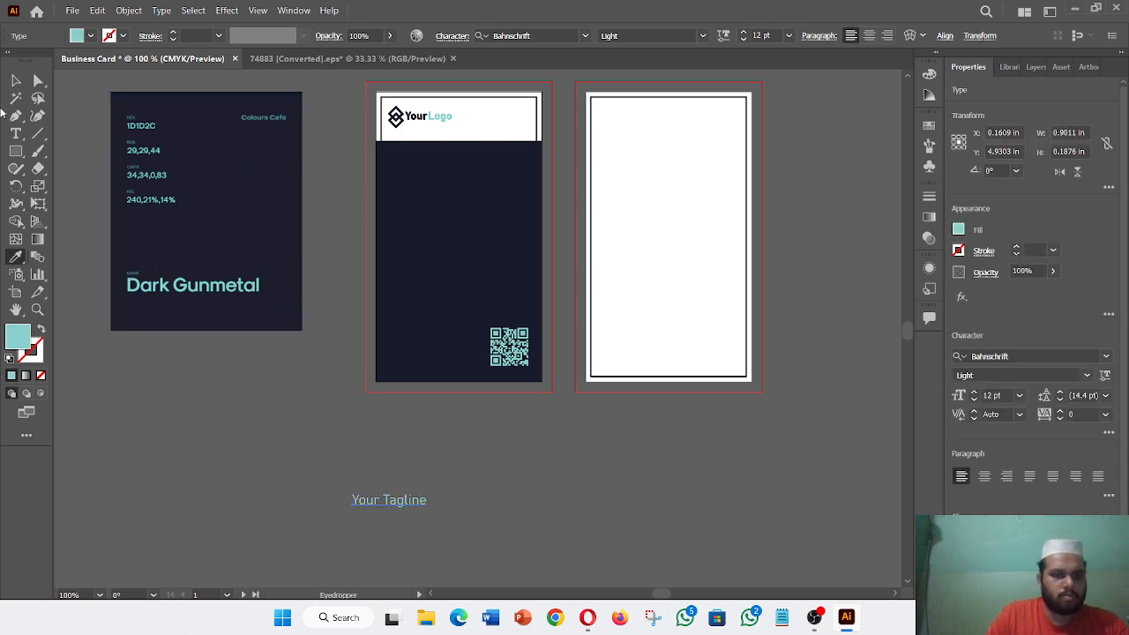
{"action": "left_click", "coordinate": [16, 81]}
- Move the tagline just above the QR code and shrink it to about 5.8 pt
{"action": "left_click", "coordinate": [420, 488]}
{"action": "left_click_drag", "start_coordinate": [419, 489], "coordinate": [517, 316]}
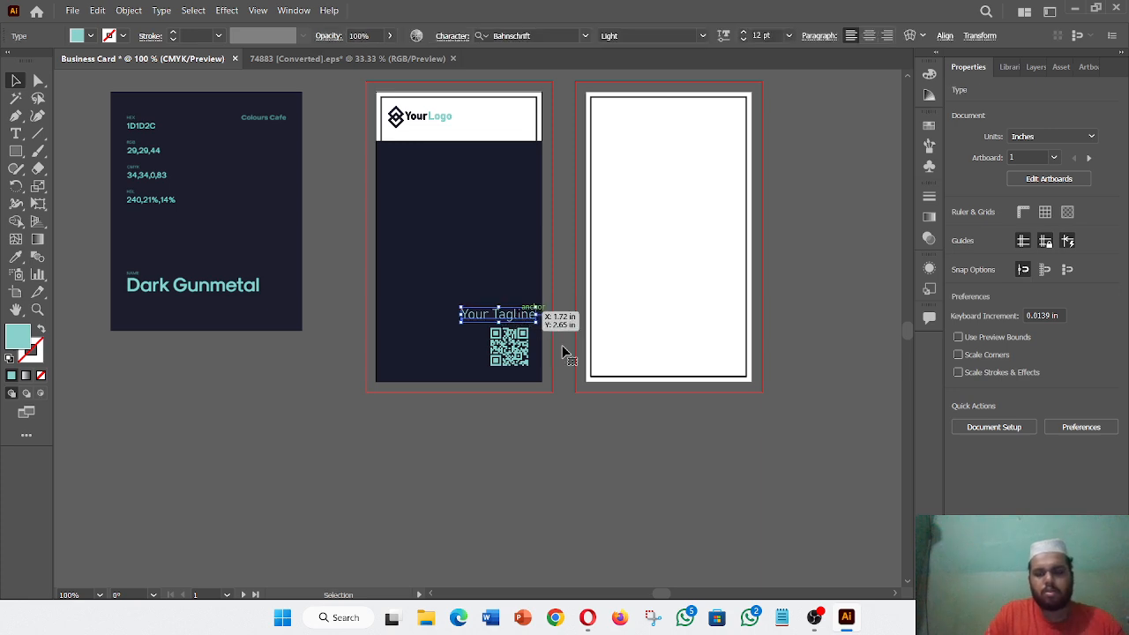
{"action": "key", "text": "ctrl+equal"}
{"action": "key", "text": "ctrl+equal"}
{"action": "key", "text": "ctrl+equal"}
{"action": "key", "text": "ctrl+equal"}
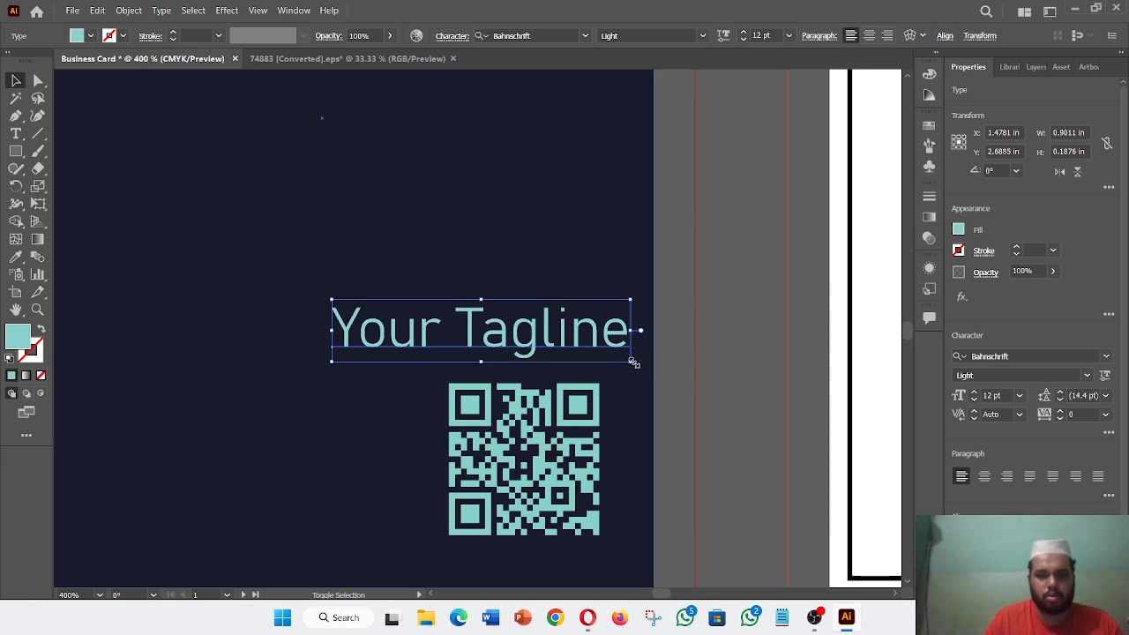
{"action": "left_click_drag", "start_coordinate": [630, 360], "coordinate": [597, 343]}
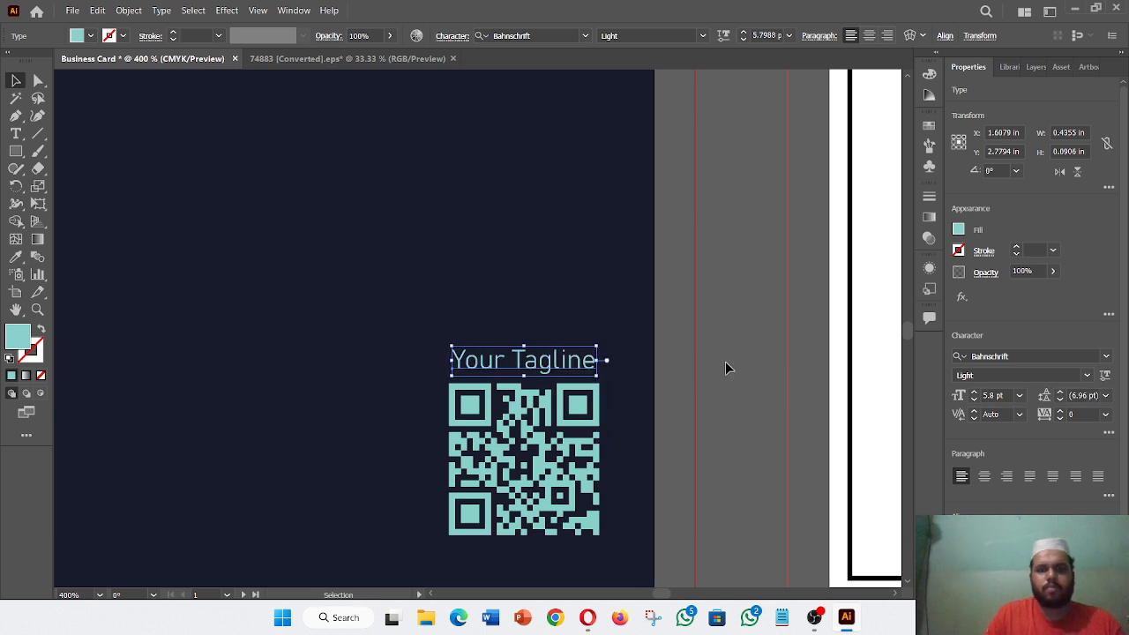
{"action": "left_click", "coordinate": [726, 366]}
{"action": "key", "text": "ctrl+minus"}
{"action": "key", "text": "ctrl+minus"}
{"action": "key", "text": "ctrl+minus"}
{"action": "key", "text": "ctrl+minus"}
{"action": "key", "text": "ctrl+minus"}
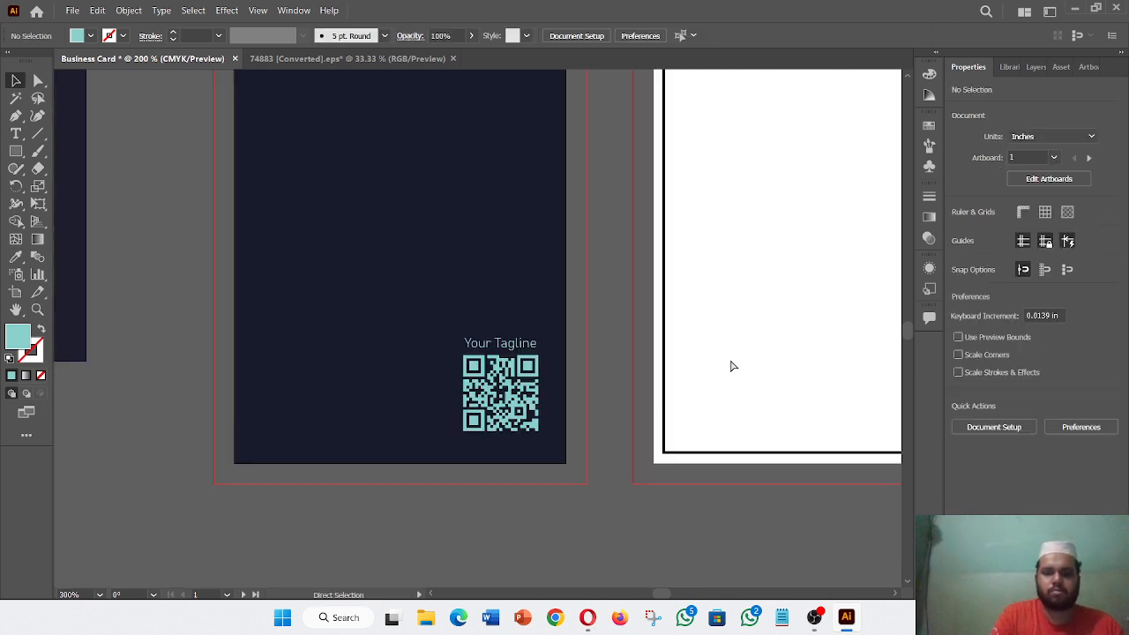
{"action": "key", "text": "ctrl+plus"}
{"action": "key", "text": "ctrl+plus"}
{"action": "key", "text": "ctrl+minus"}
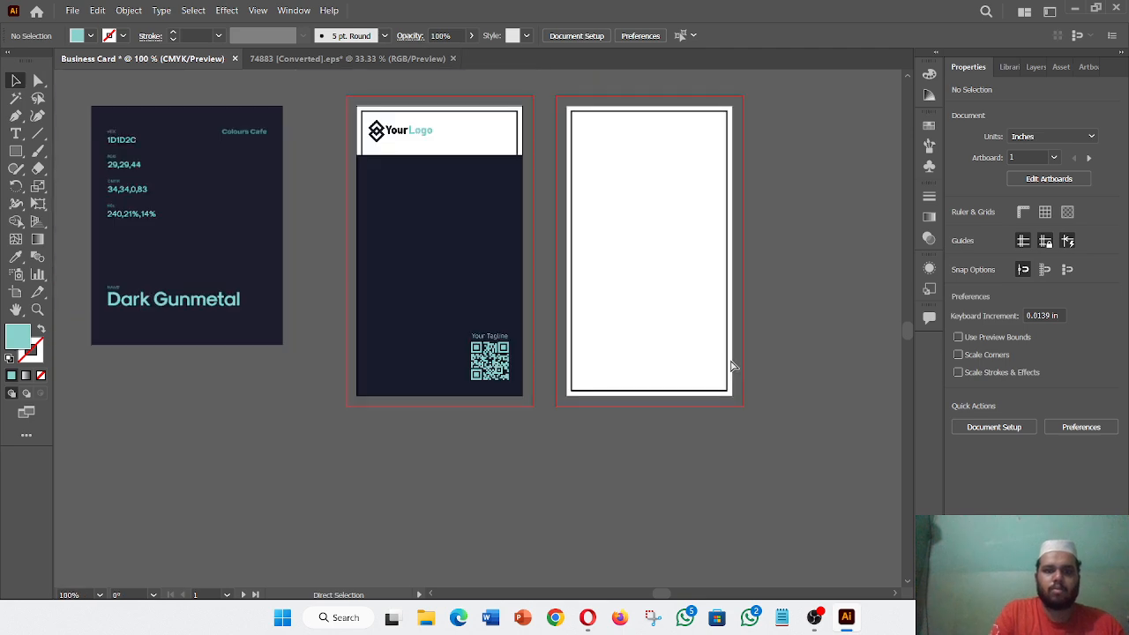
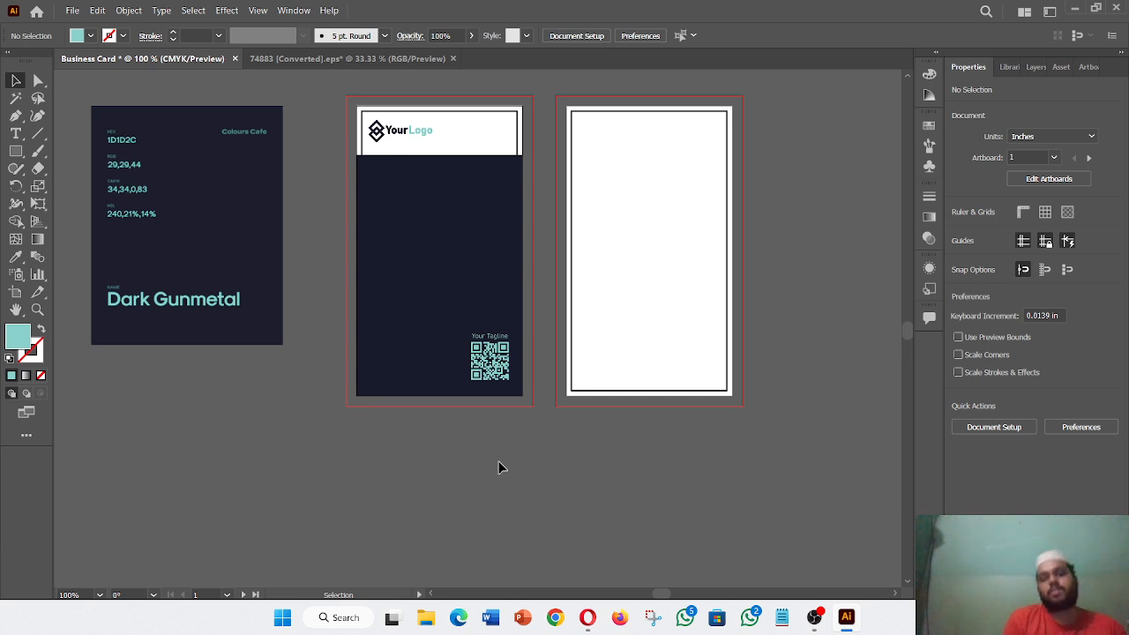
- Alt-drag a copy of the Your Logo mark onto the top-left of the blank back card
{"action": "scroll", "coordinate": [498, 468], "scroll_direction": "right", "scroll_amount": 5}
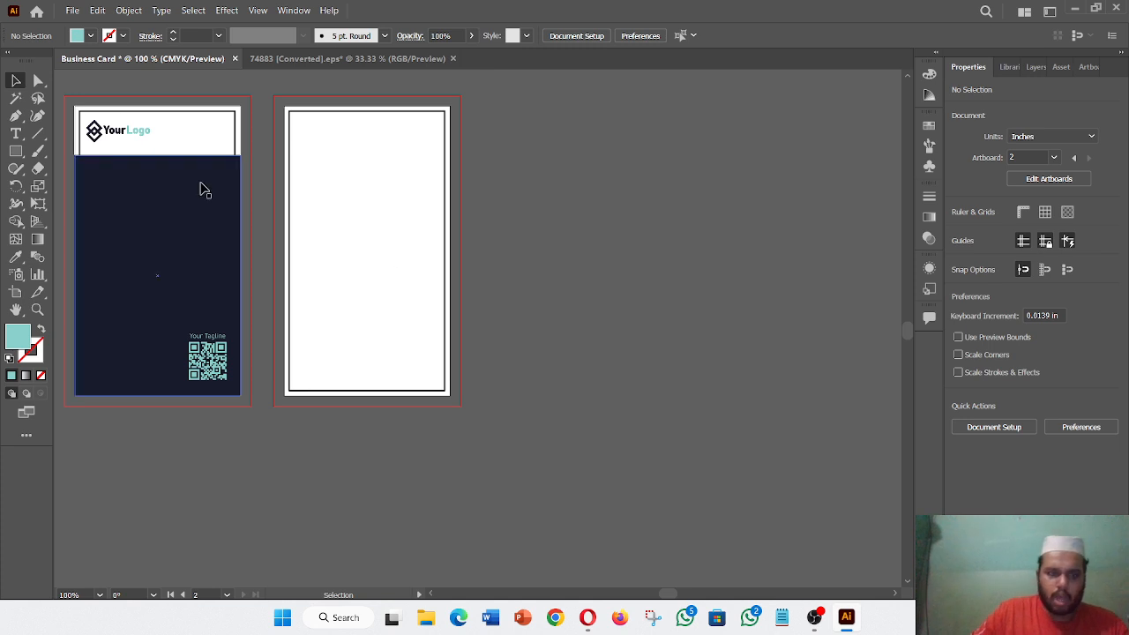
{"action": "left_click", "coordinate": [125, 135]}
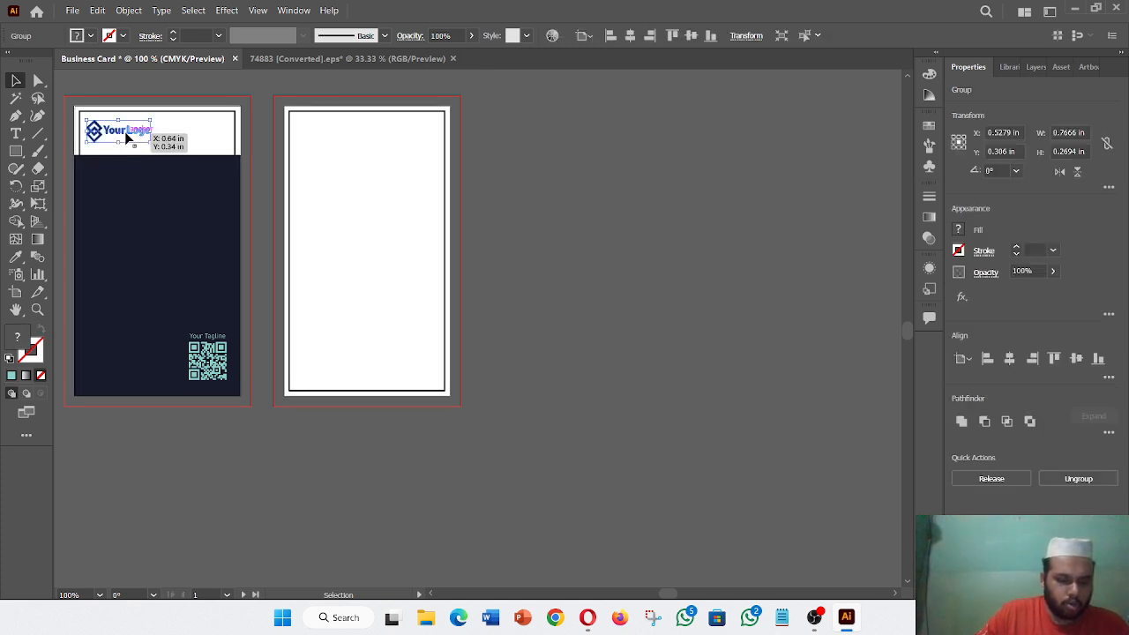
{"action": "left_click_drag", "start_coordinate": [126, 136], "coordinate": [340, 140]}
{"action": "left_click", "coordinate": [635, 232]}
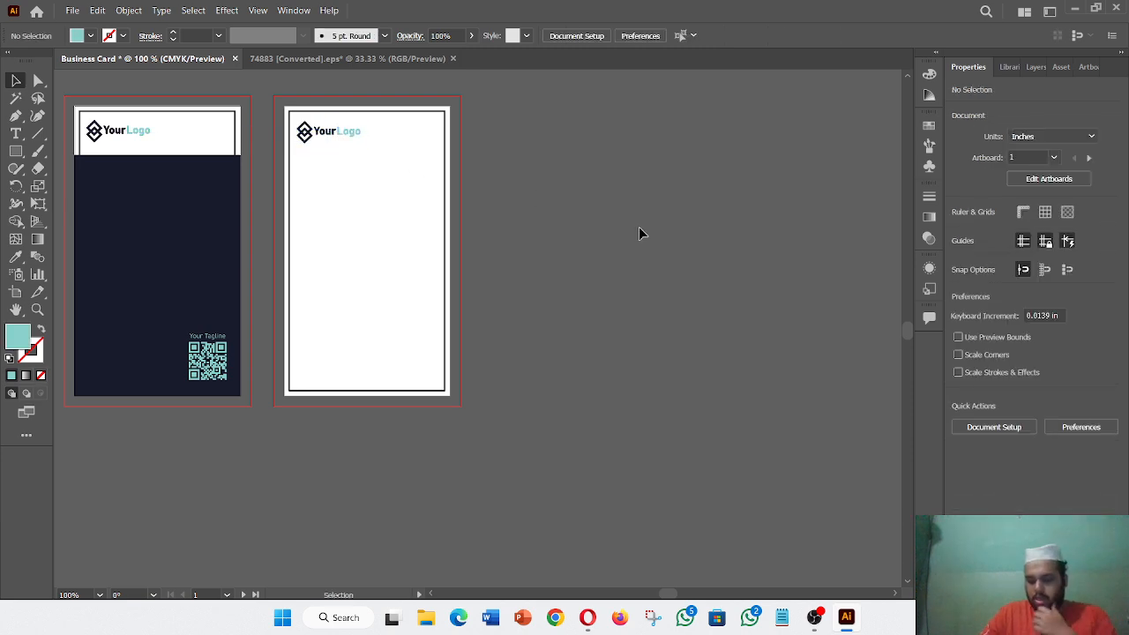
{"action": "left_click", "coordinate": [16, 133]}
- Create point text with the two-line placeholder name and set it to 18 pt
{"action": "left_click", "coordinate": [555, 427]}
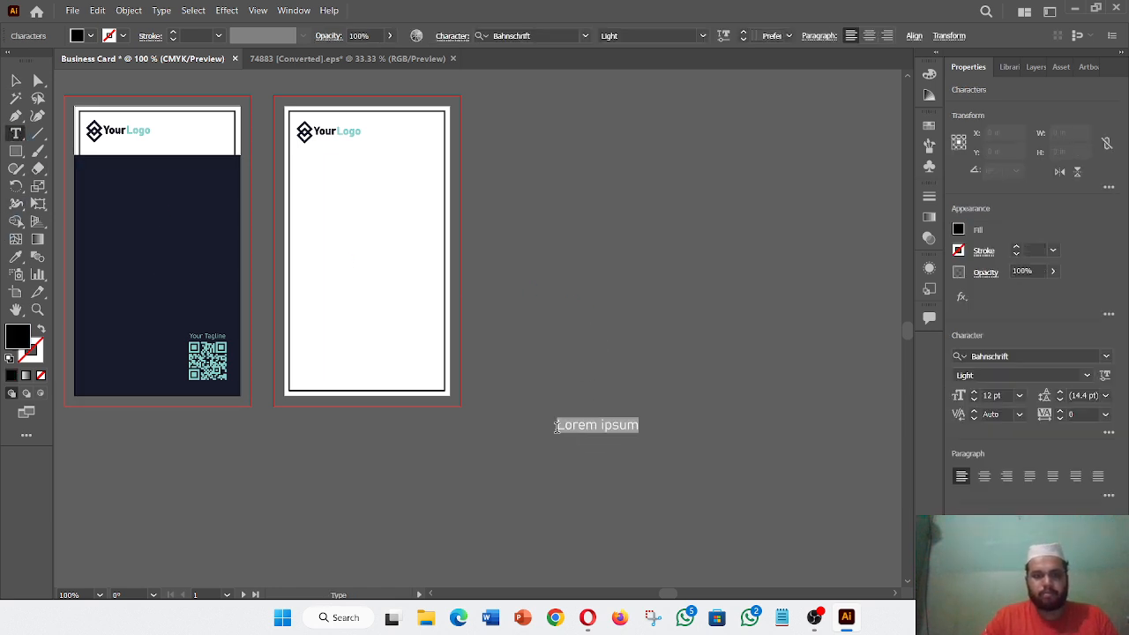
{"action": "key", "text": "BackSpace"}
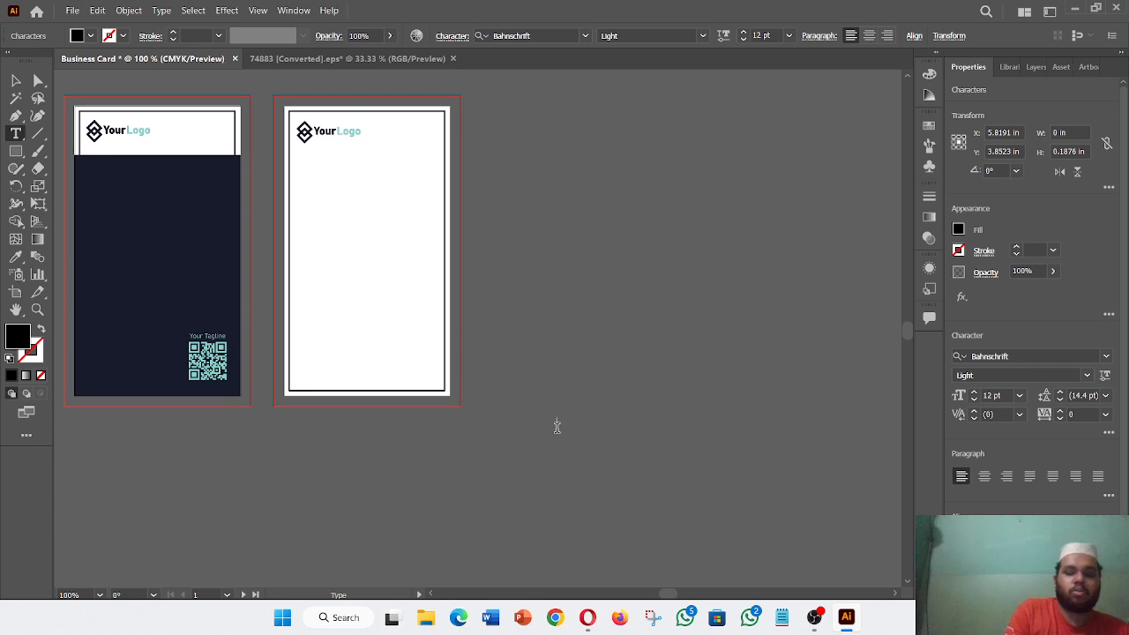
{"action": "type", "text": "JHO"}
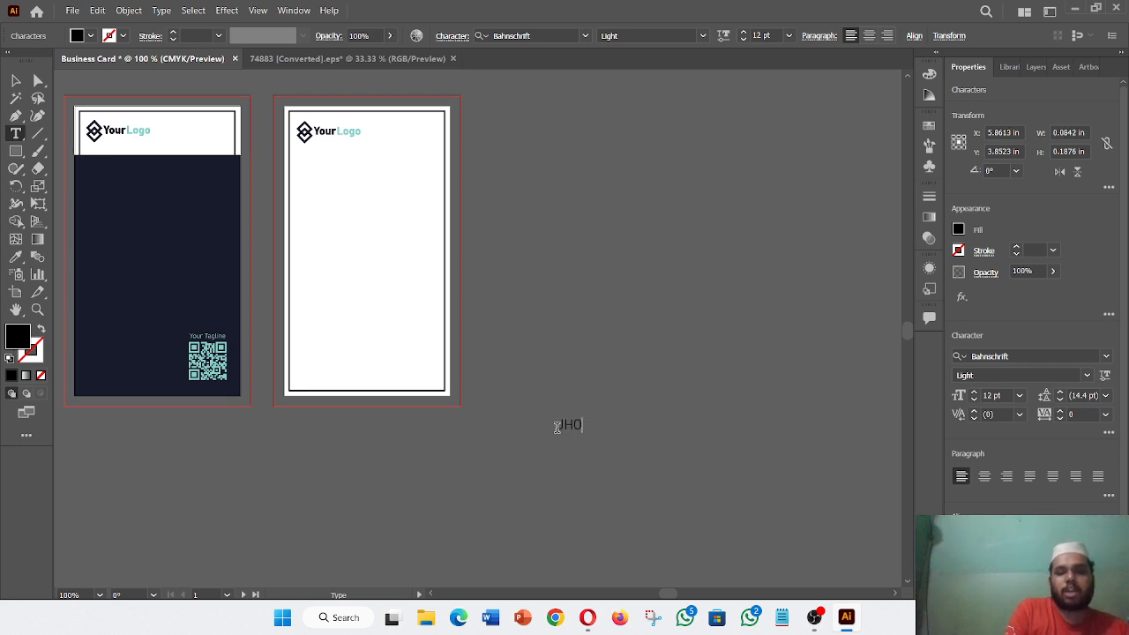
{"action": "type", "text": "N "}
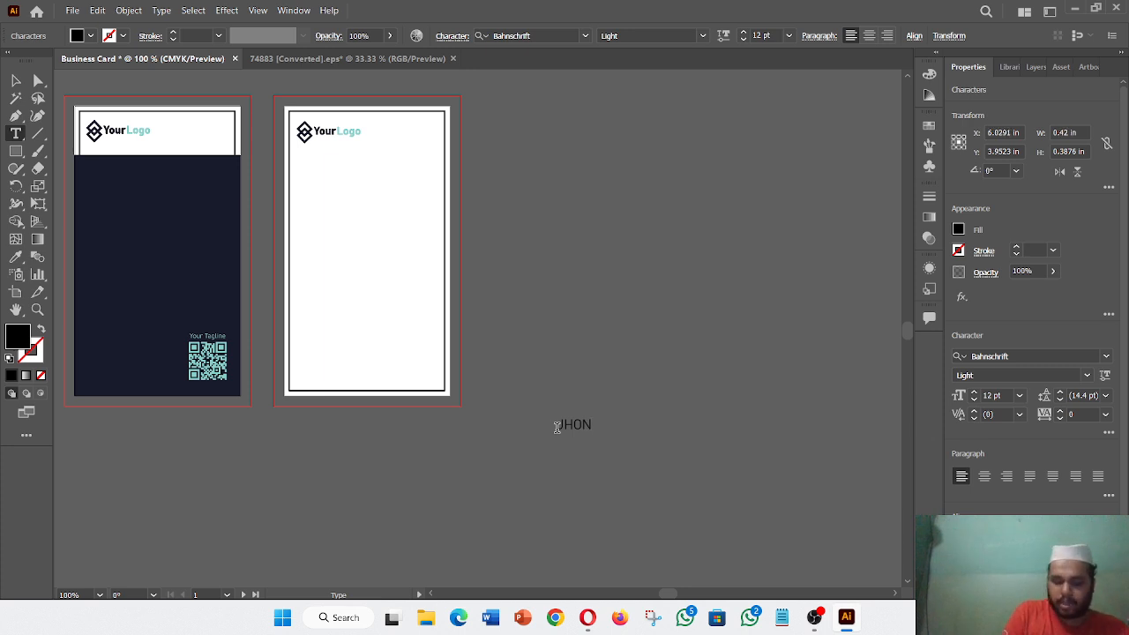
{"action": "type", "text": "DUE"}
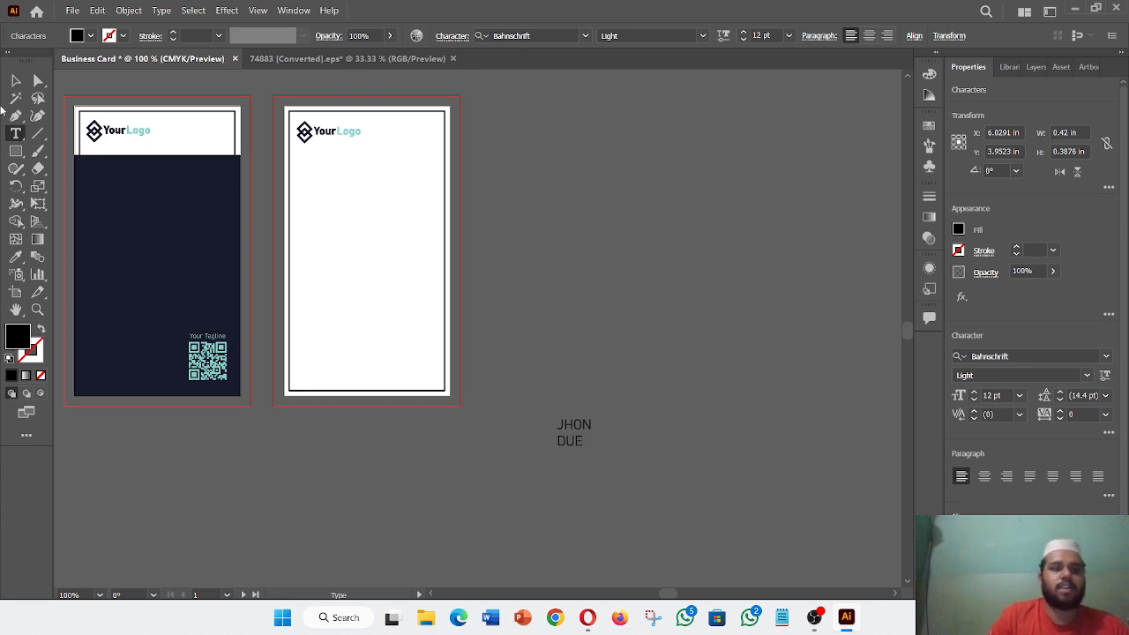
{"action": "key", "text": "Escape"}
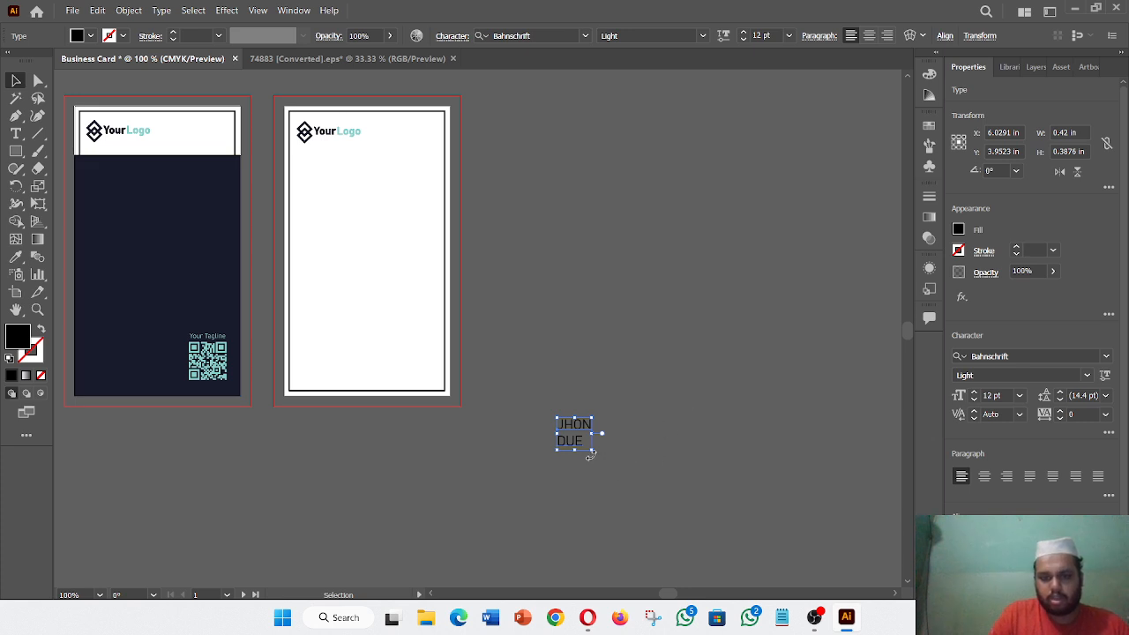
{"action": "left_click_drag", "start_coordinate": [592, 450], "coordinate": [605, 409]}
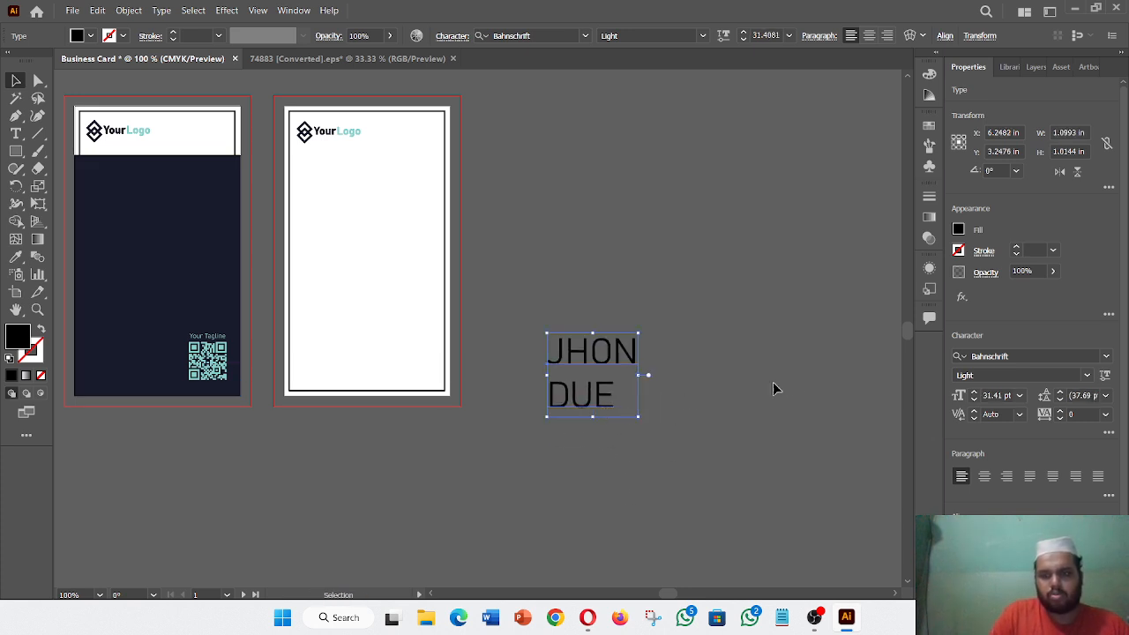
{"action": "left_click", "coordinate": [1019, 397]}
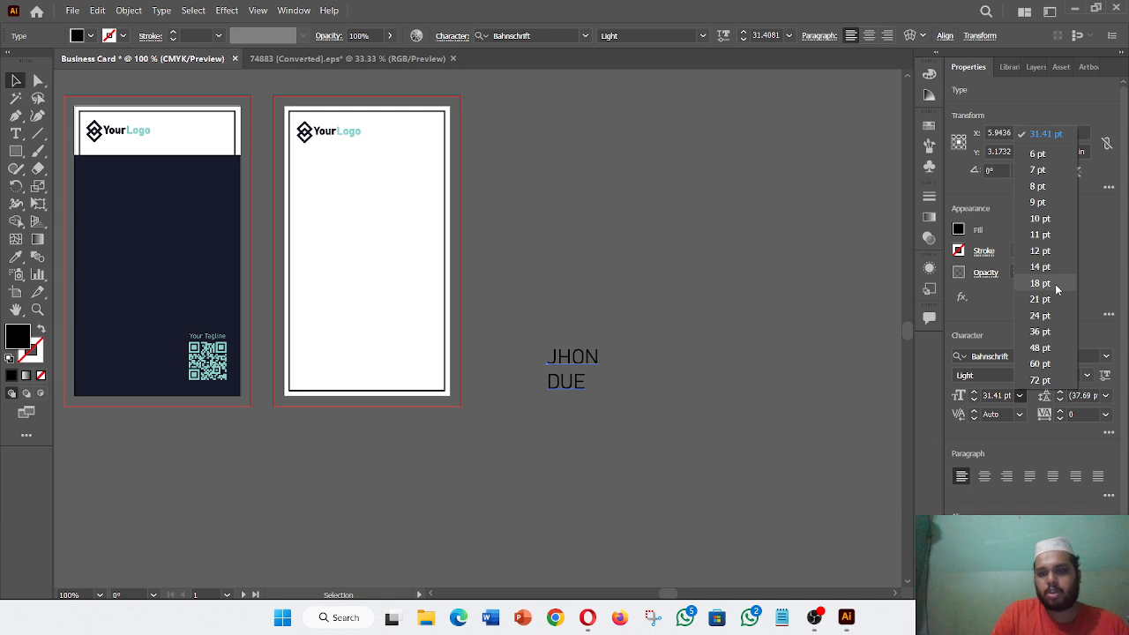
{"action": "left_click", "coordinate": [1055, 286]}
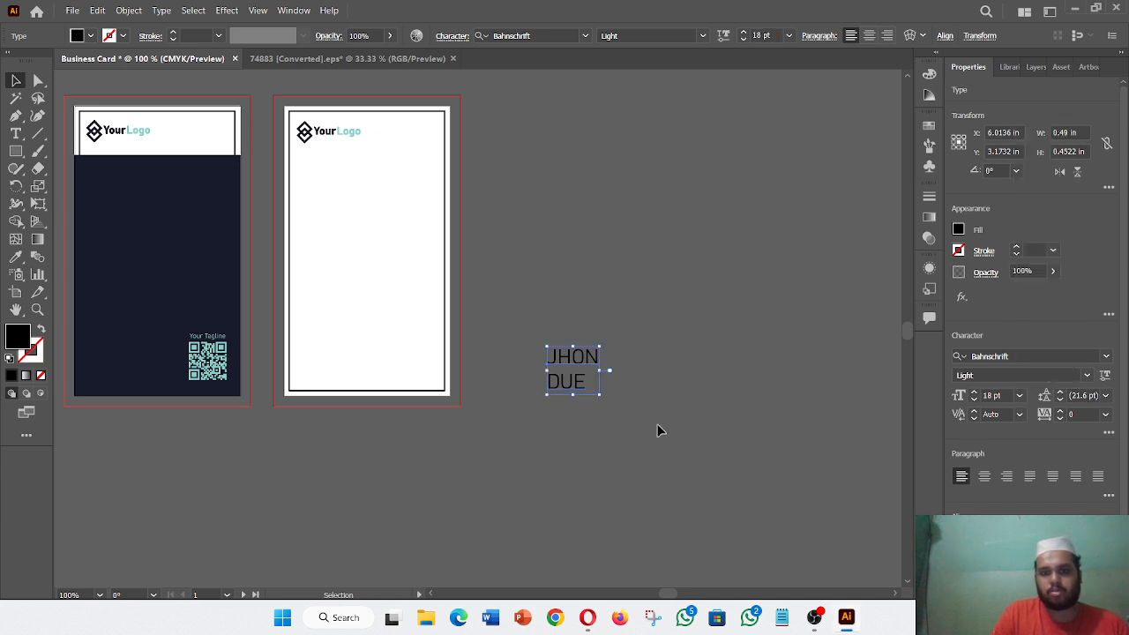
- Make the first line of the name Bold
{"action": "left_click", "coordinate": [15, 133]}
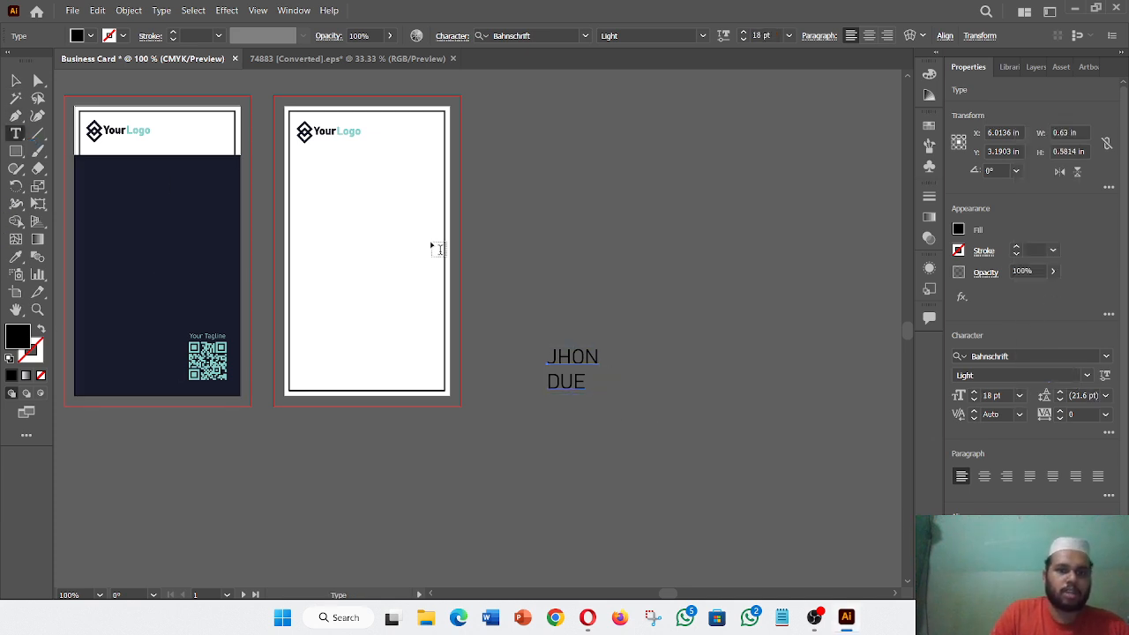
{"action": "double_click", "coordinate": [596, 353]}
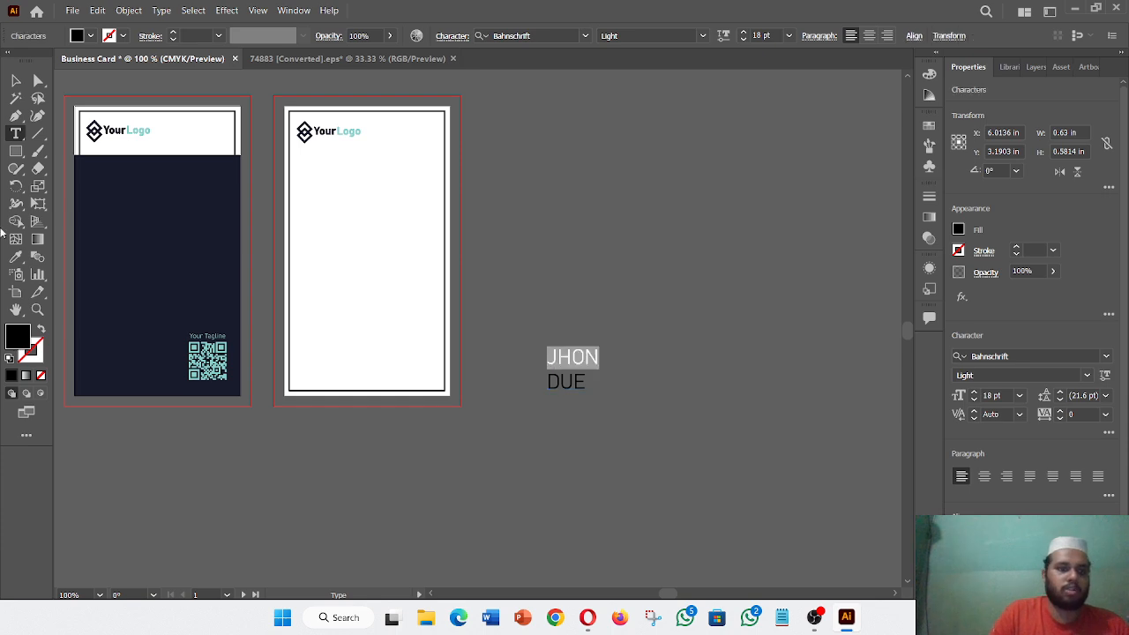
{"action": "left_click", "coordinate": [16, 256]}
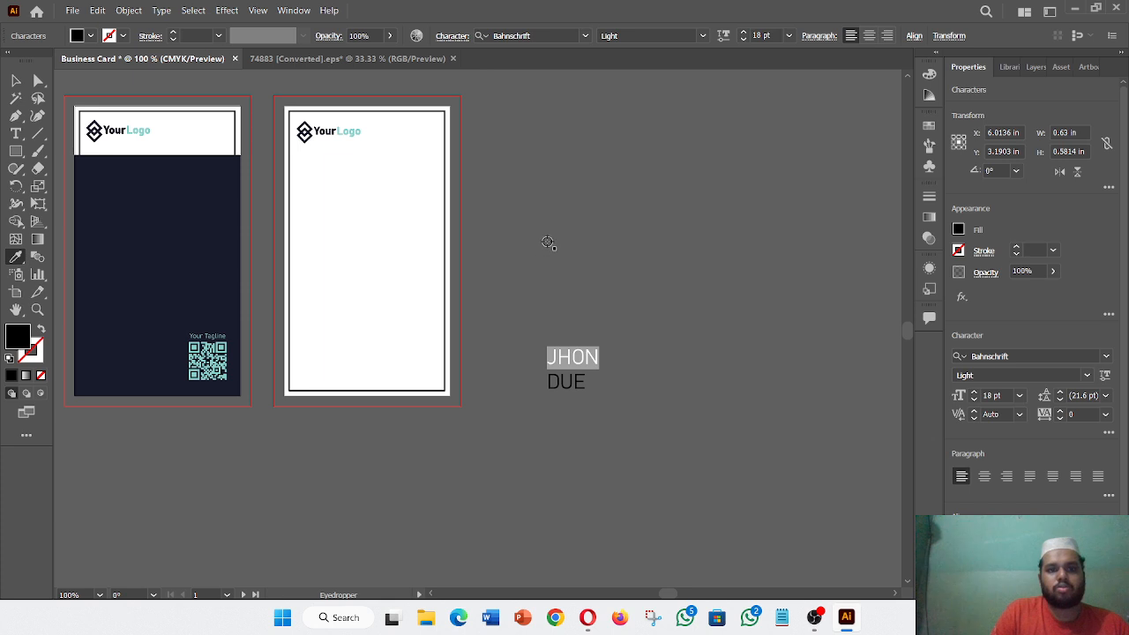
{"action": "left_click", "coordinate": [1088, 376]}
{"action": "left_click", "coordinate": [1039, 359]}
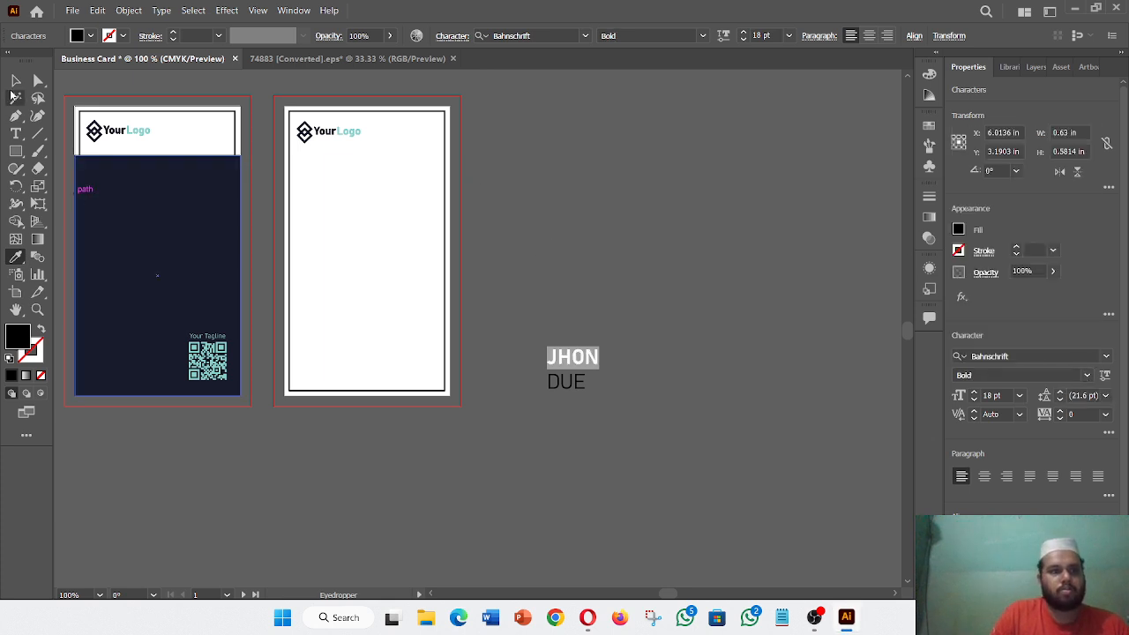
- Move the name onto the white back card beneath the logo
{"action": "left_click", "coordinate": [16, 80]}
{"action": "left_click", "coordinate": [456, 476]}
{"action": "left_click_drag", "start_coordinate": [565, 388], "coordinate": [316, 241]}
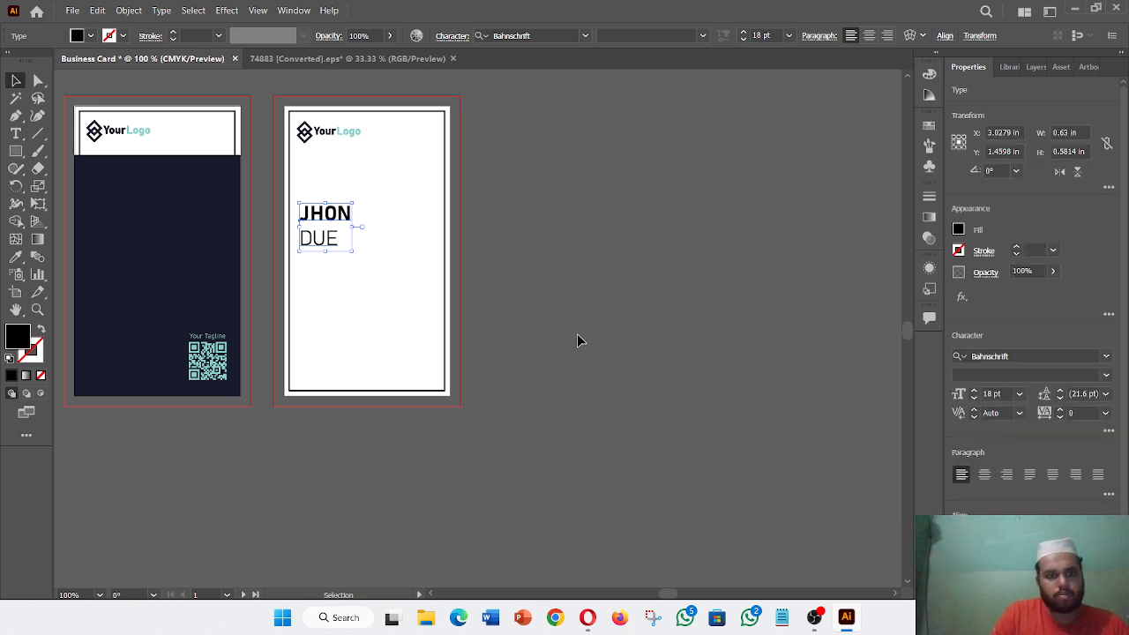
{"action": "left_click", "coordinate": [15, 134]}
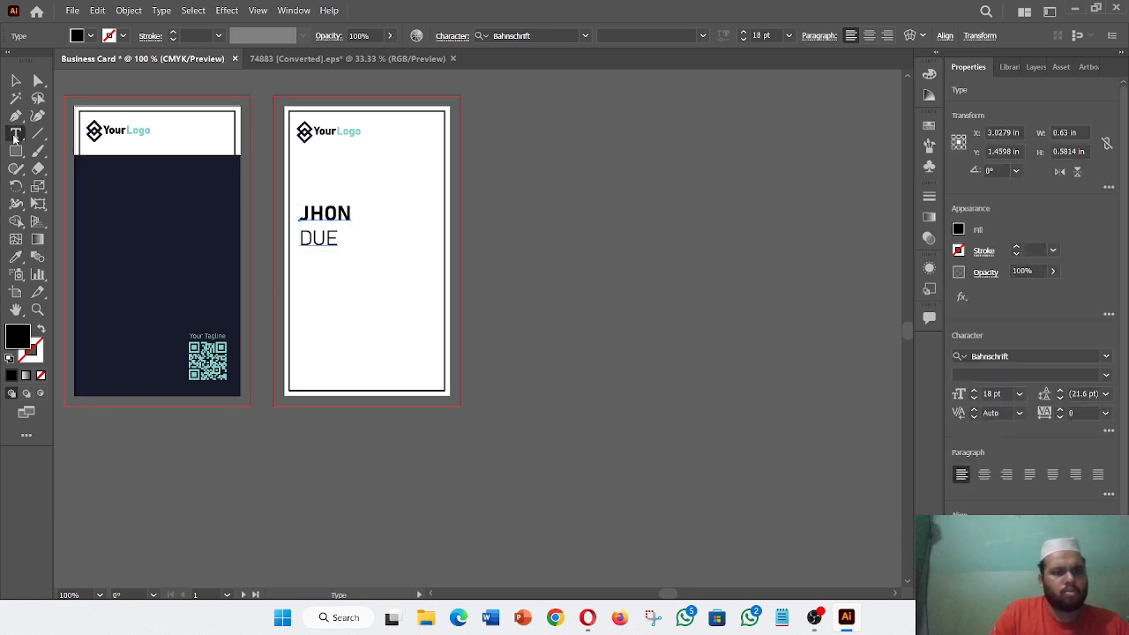
- Add a 'Founder & Director' text below the cards in the Light style
{"action": "left_click", "coordinate": [388, 479]}
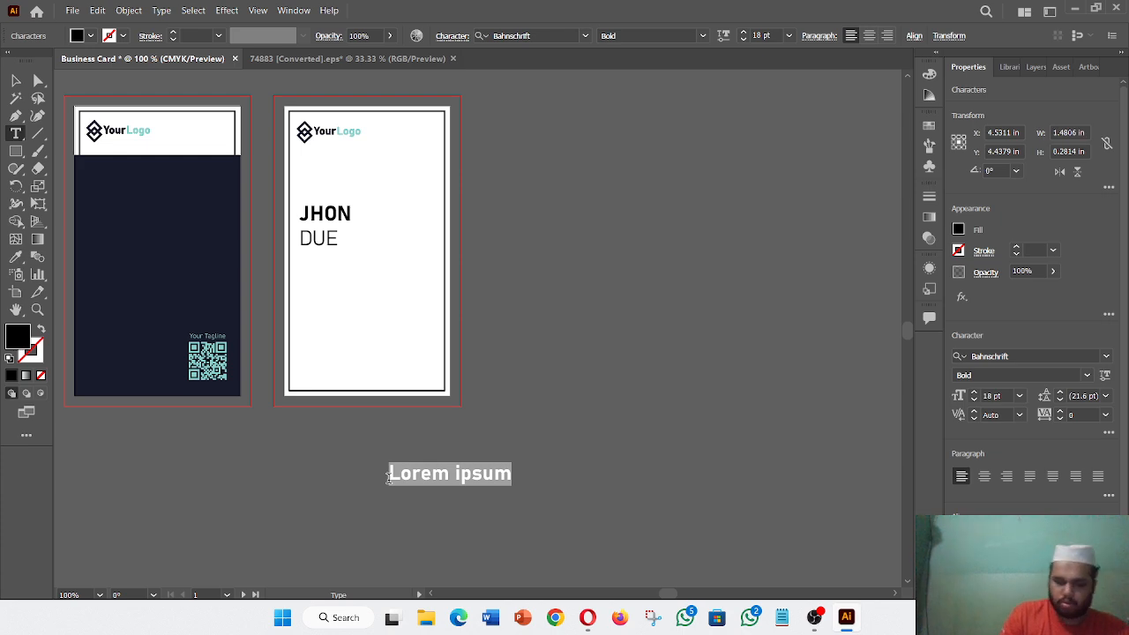
{"action": "key", "text": "BackSpace"}
{"action": "type", "text": "F"}
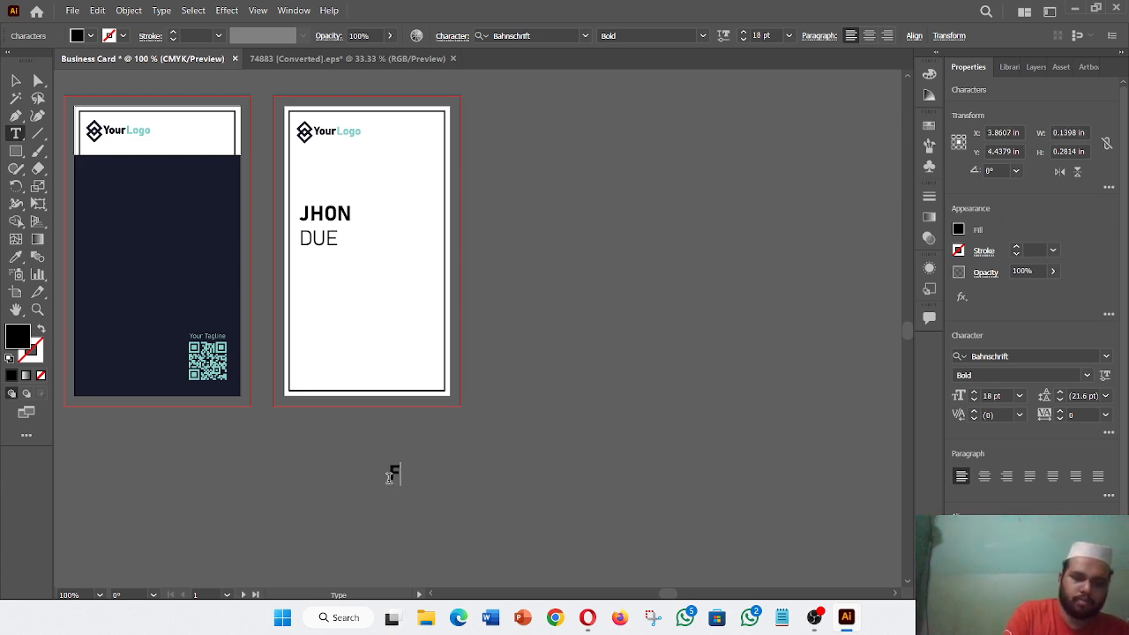
{"action": "type", "text": "u"}
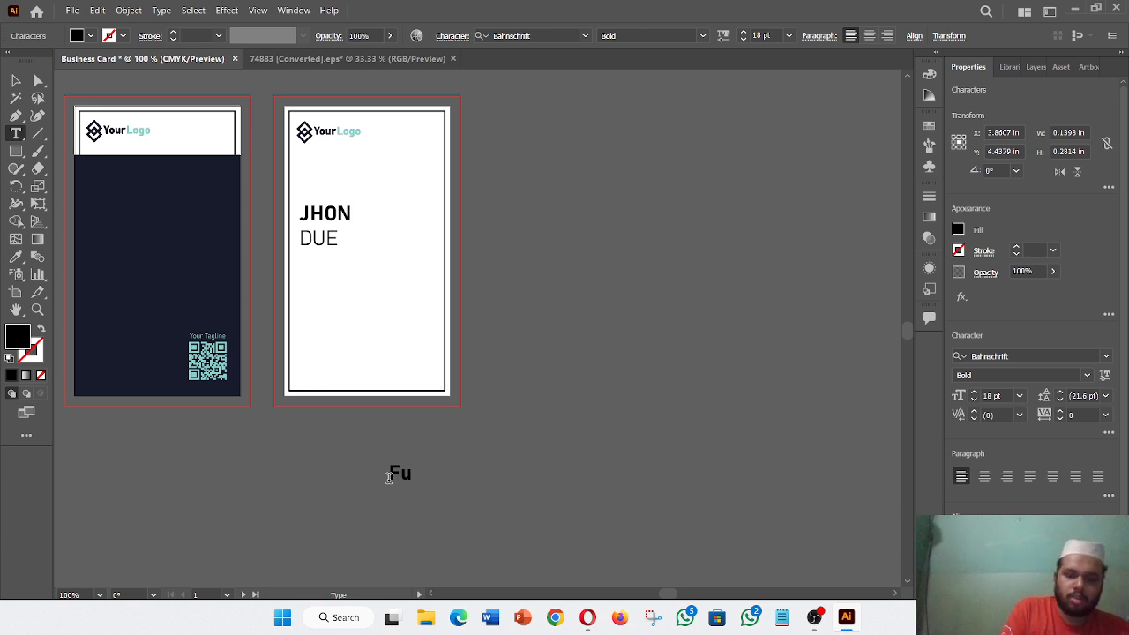
{"action": "key", "text": "BackSpace"}
{"action": "type", "text": "on"}
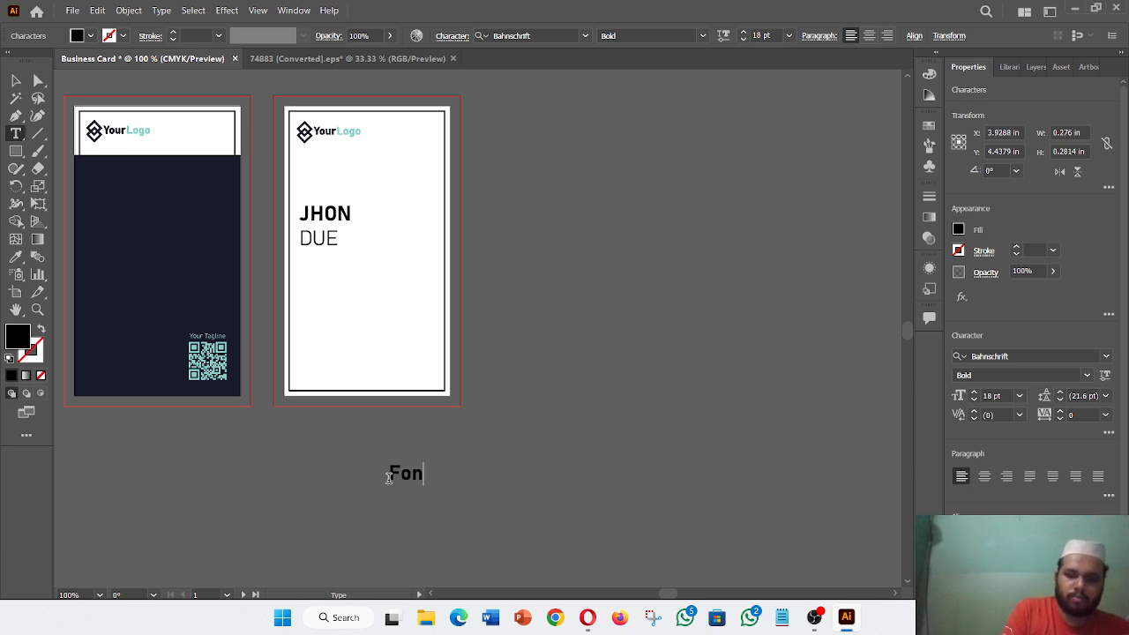
{"action": "key", "text": "BackSpace"}
{"action": "type", "text": "under"}
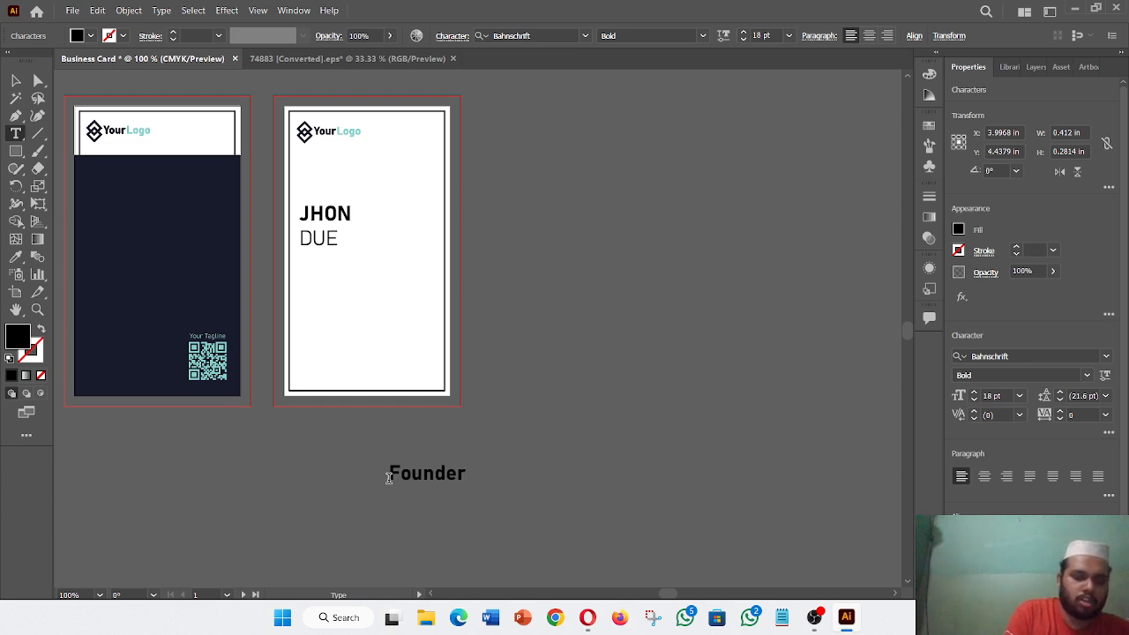
{"action": "type", "text": " & "}
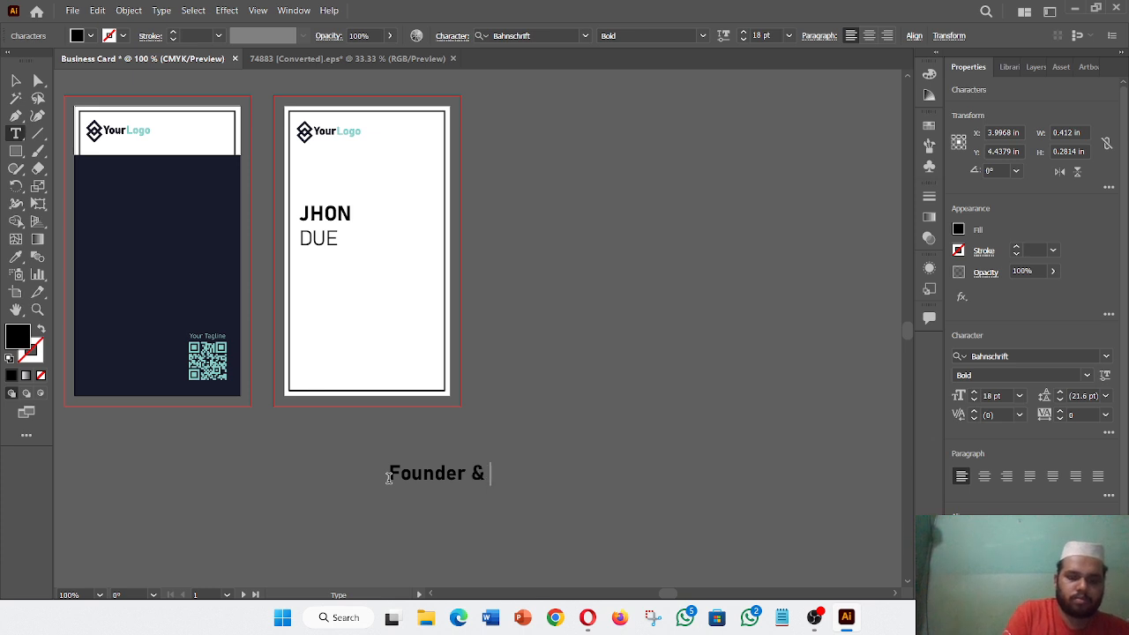
{"action": "type", "text": "Directo"}
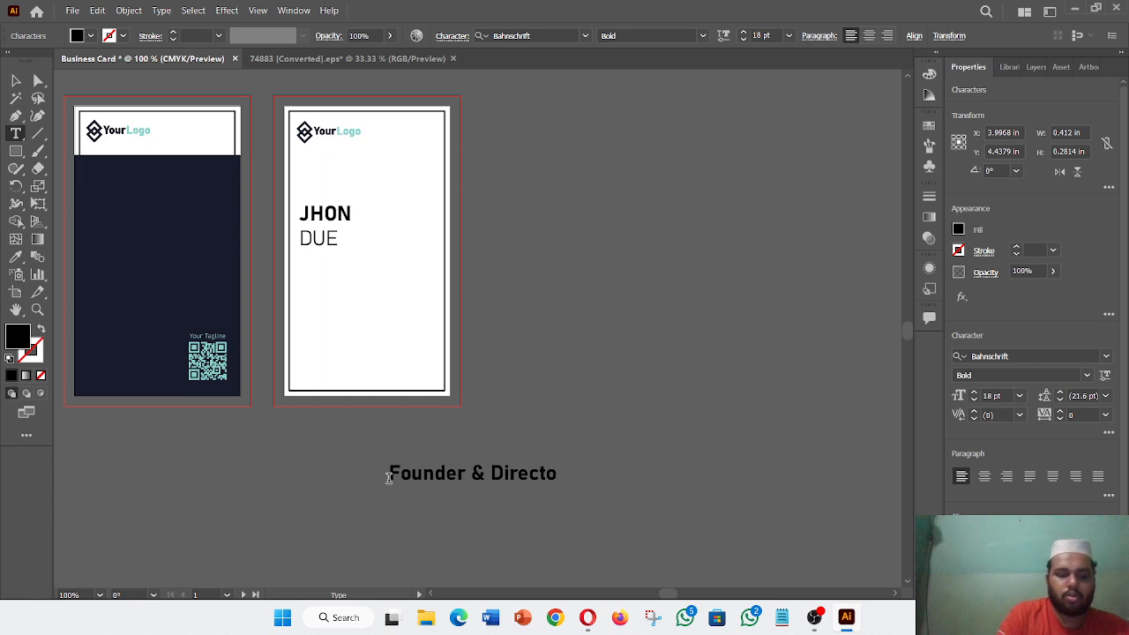
{"action": "type", "text": "r"}
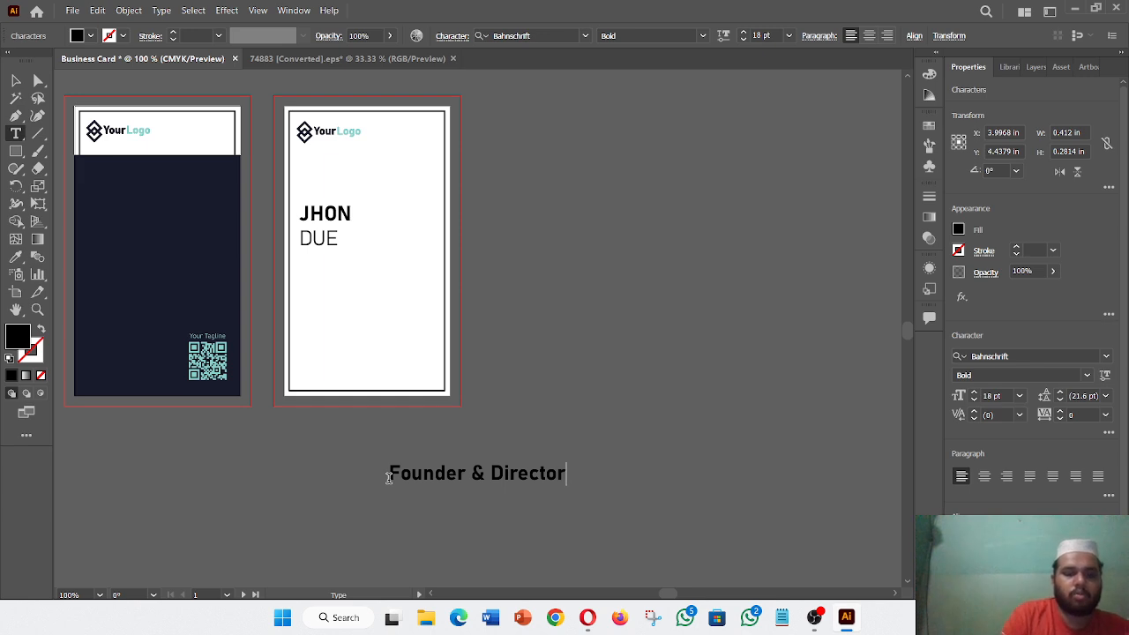
{"action": "left_click", "coordinate": [13, 80]}
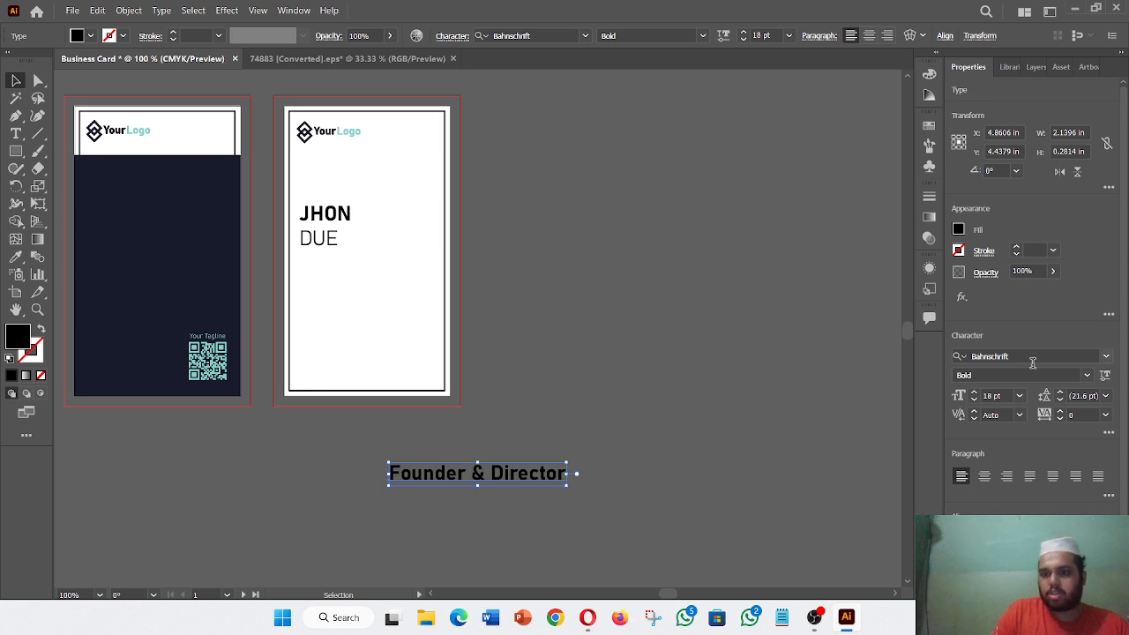
{"action": "left_click", "coordinate": [1087, 377]}
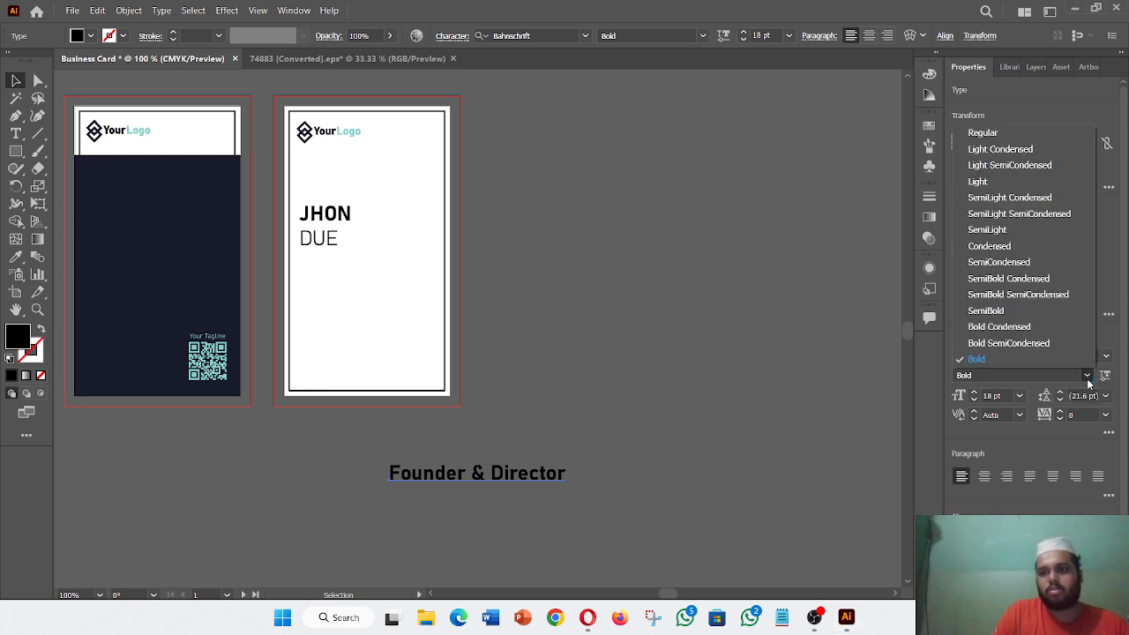
{"action": "left_click", "coordinate": [1012, 181]}
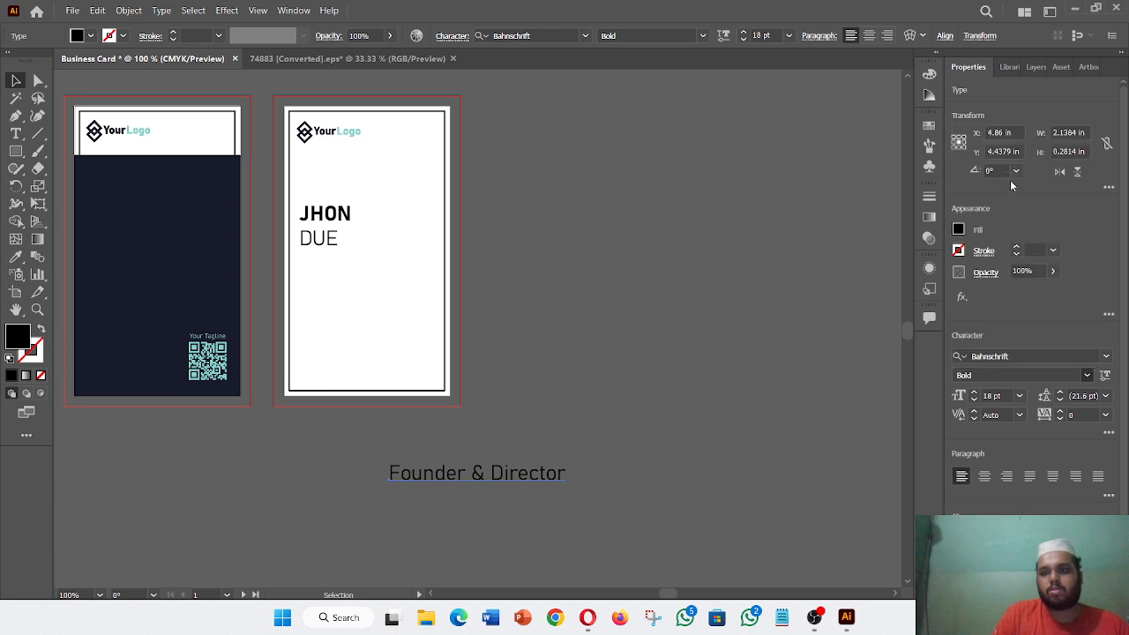
- Set the DUE line of the name to Bahnschrift SemiLight
{"action": "left_click", "coordinate": [315, 243]}
{"action": "left_click", "coordinate": [15, 133]}
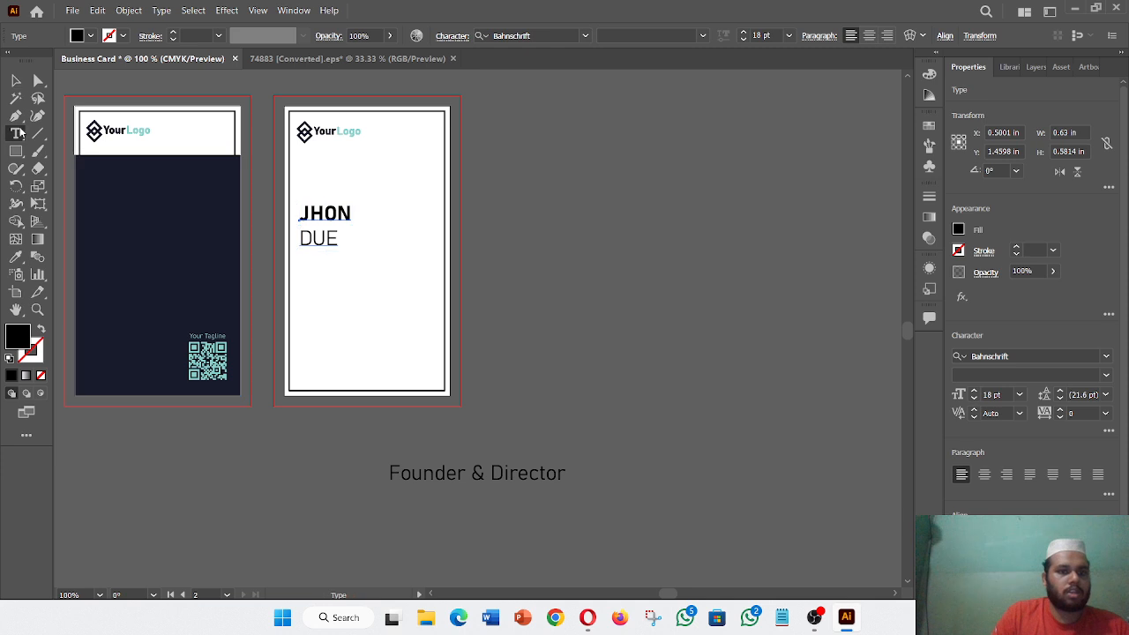
{"action": "double_click", "coordinate": [330, 239]}
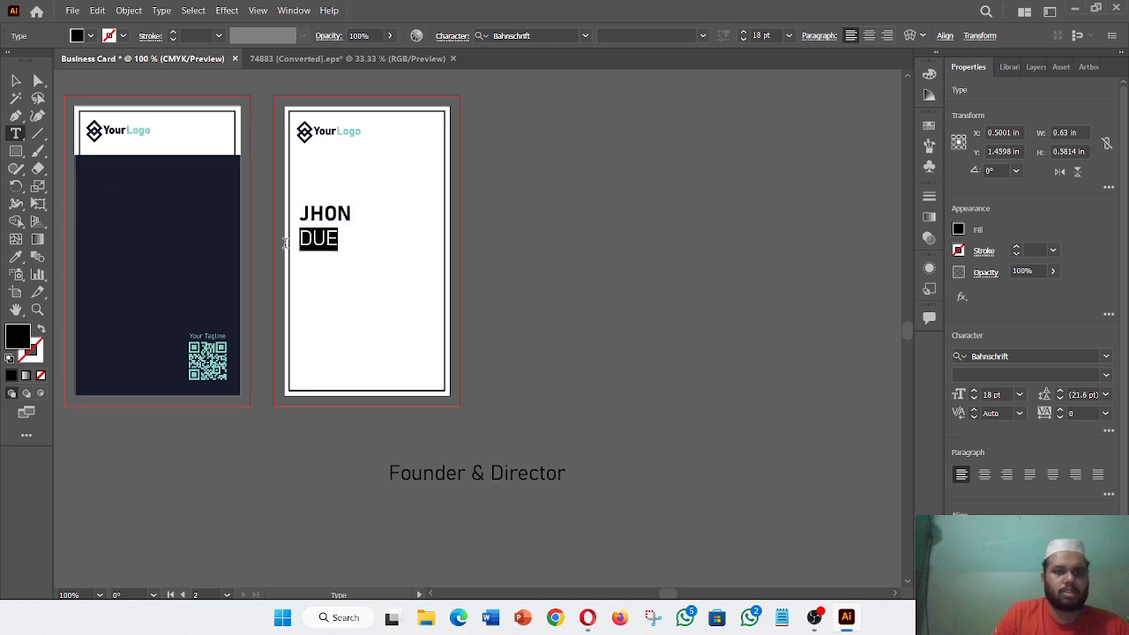
{"action": "left_click", "coordinate": [1089, 375]}
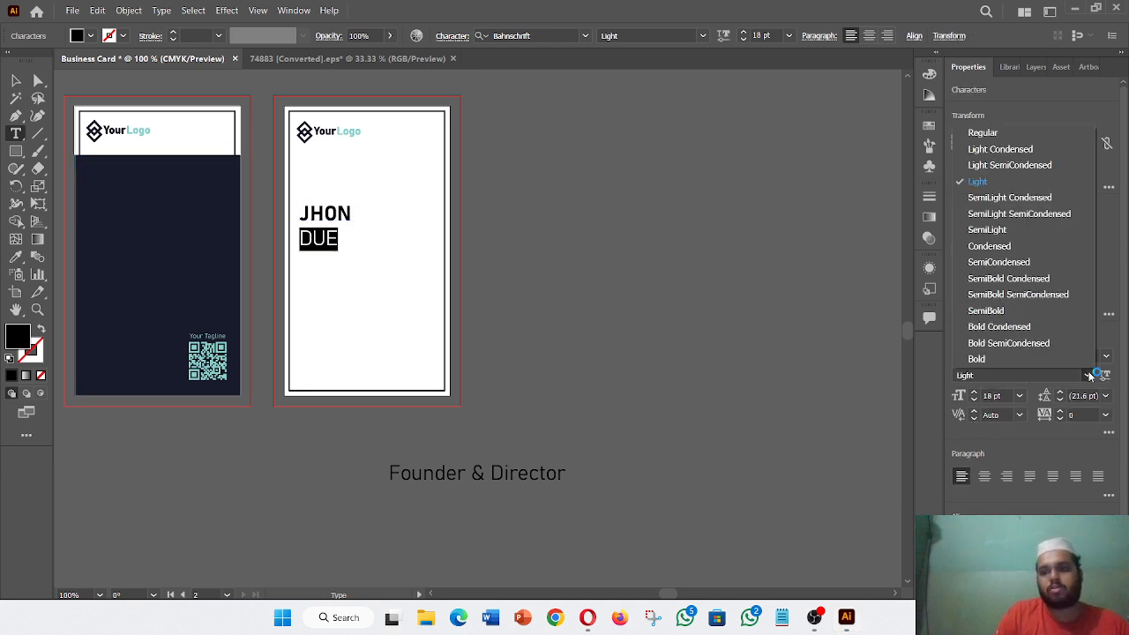
{"action": "left_click", "coordinate": [1012, 233]}
{"action": "key", "text": "Escape"}
{"action": "left_click", "coordinate": [634, 374]}
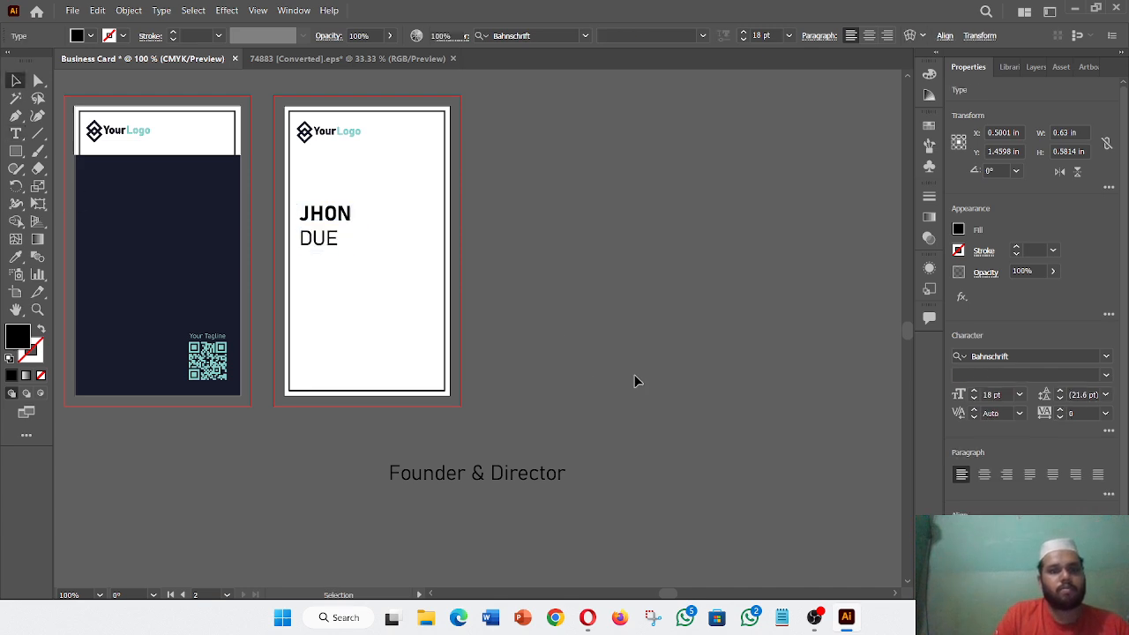
- Move Founder & Director under DUE on the back card and scale it down
{"action": "left_click_drag", "start_coordinate": [524, 469], "coordinate": [393, 262]}
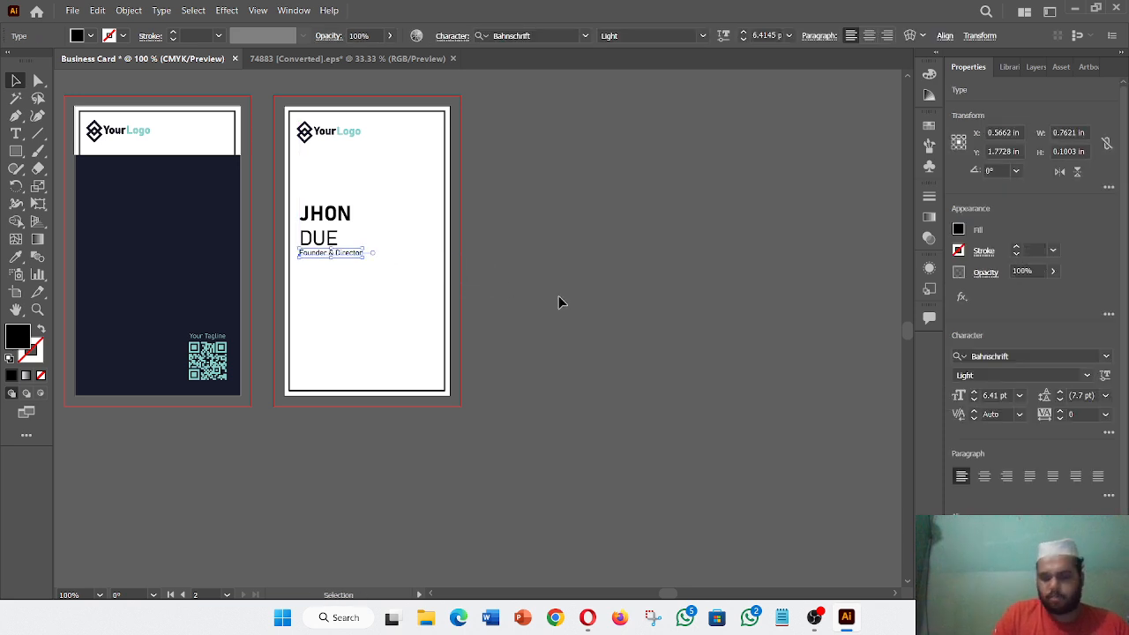
{"action": "key", "text": "ctrl+plus"}
{"action": "key", "text": "ctrl+plus"}
{"action": "key", "text": "ctrl+plus"}
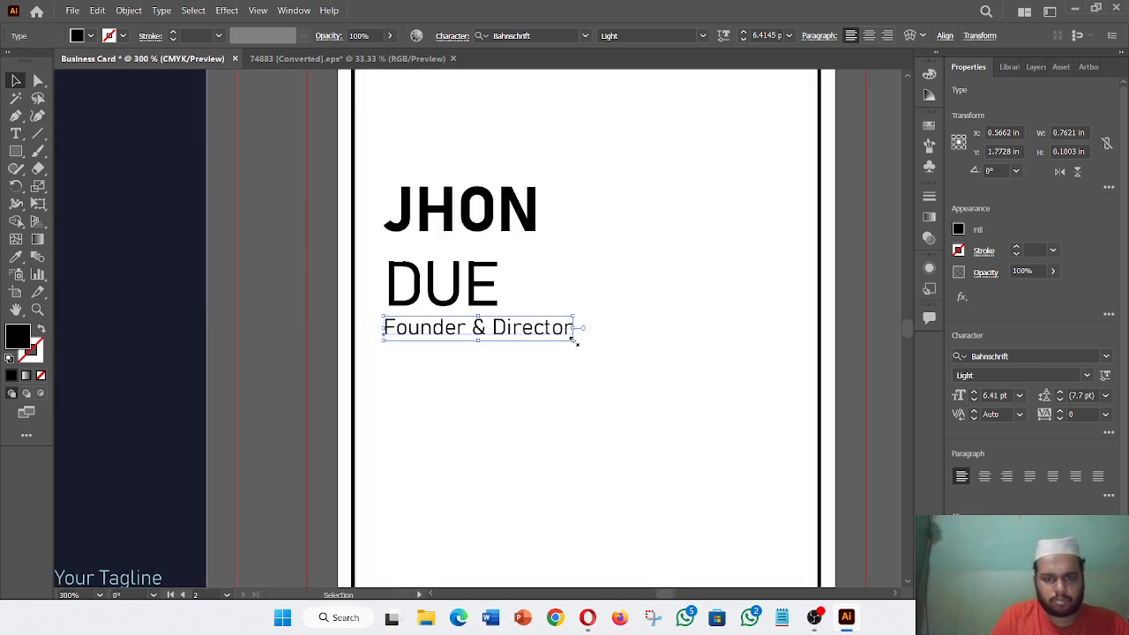
{"action": "left_click_drag", "start_coordinate": [573, 339], "coordinate": [537, 334]}
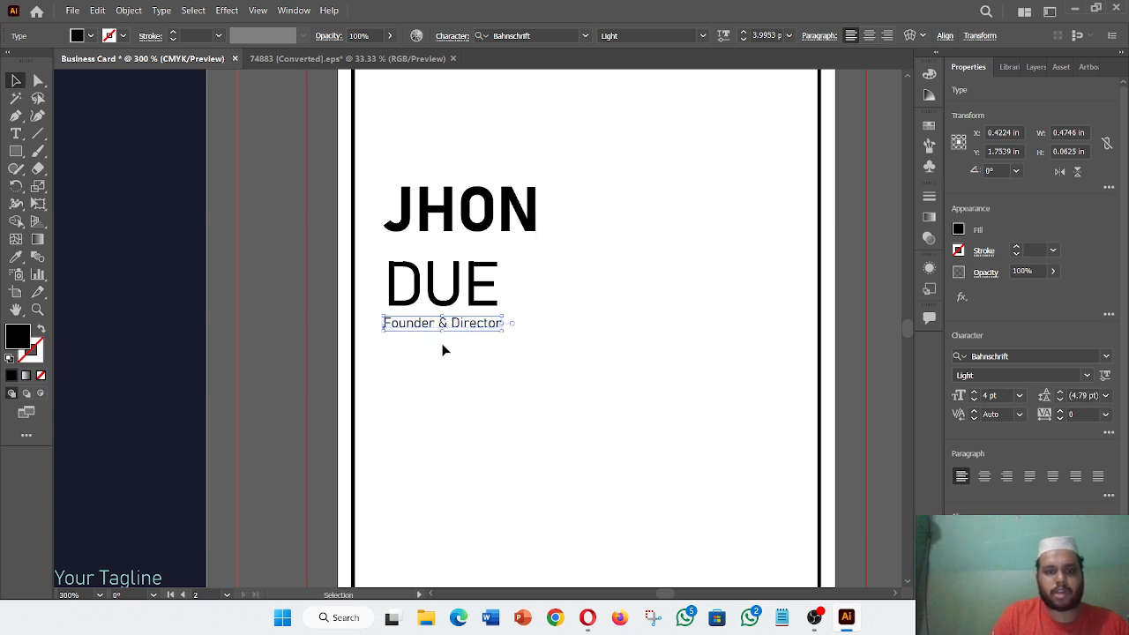
{"action": "left_click_drag", "start_coordinate": [431, 326], "coordinate": [437, 333]}
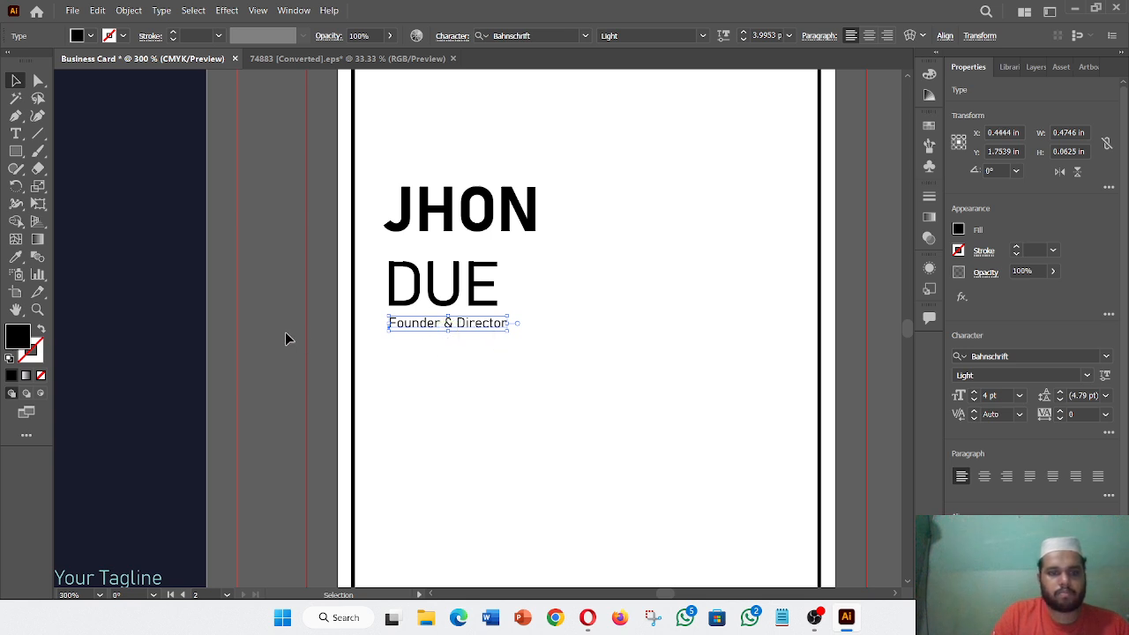
{"action": "left_click", "coordinate": [271, 336]}
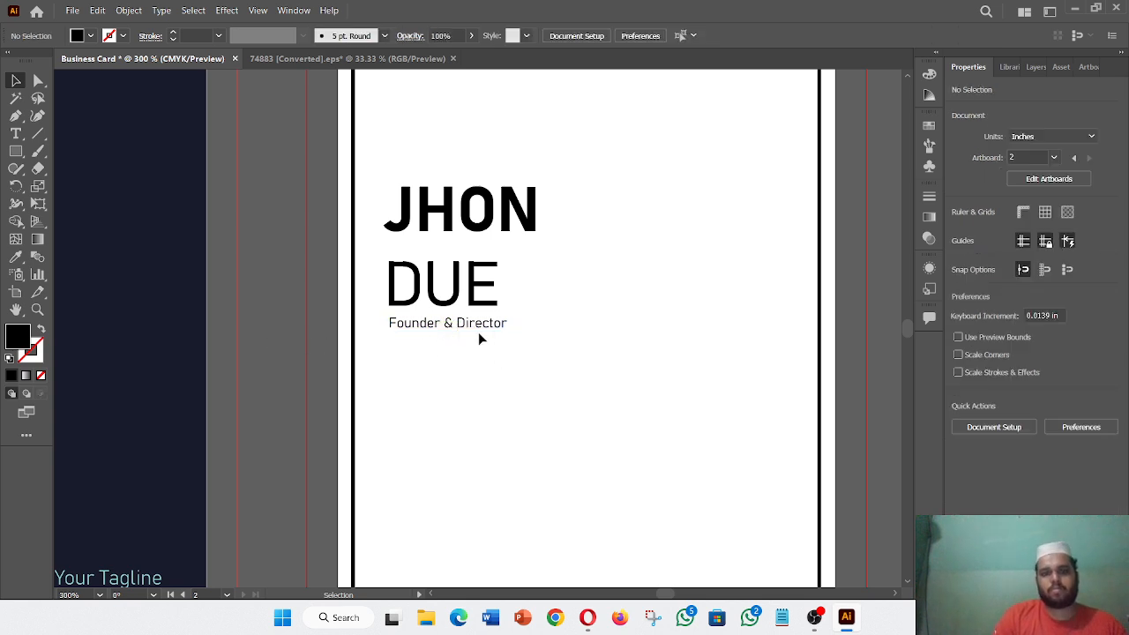
{"action": "left_click_drag", "start_coordinate": [478, 335], "coordinate": [474, 343]}
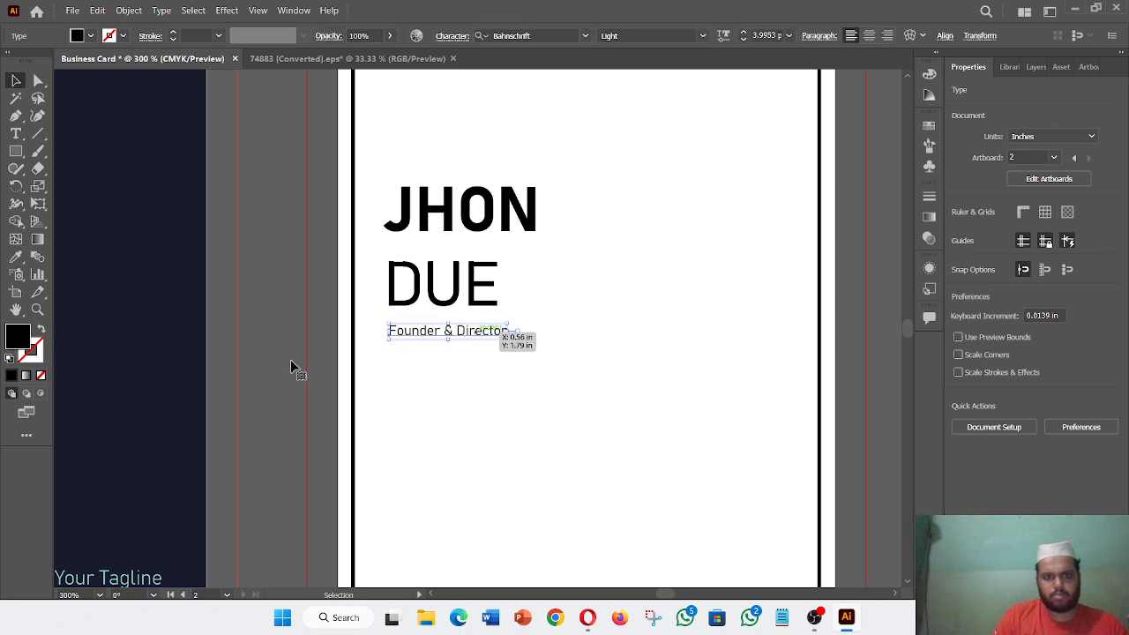
- Left-align the Founder & Director title with the name
{"action": "left_click", "coordinate": [468, 293], "text": "shift"}
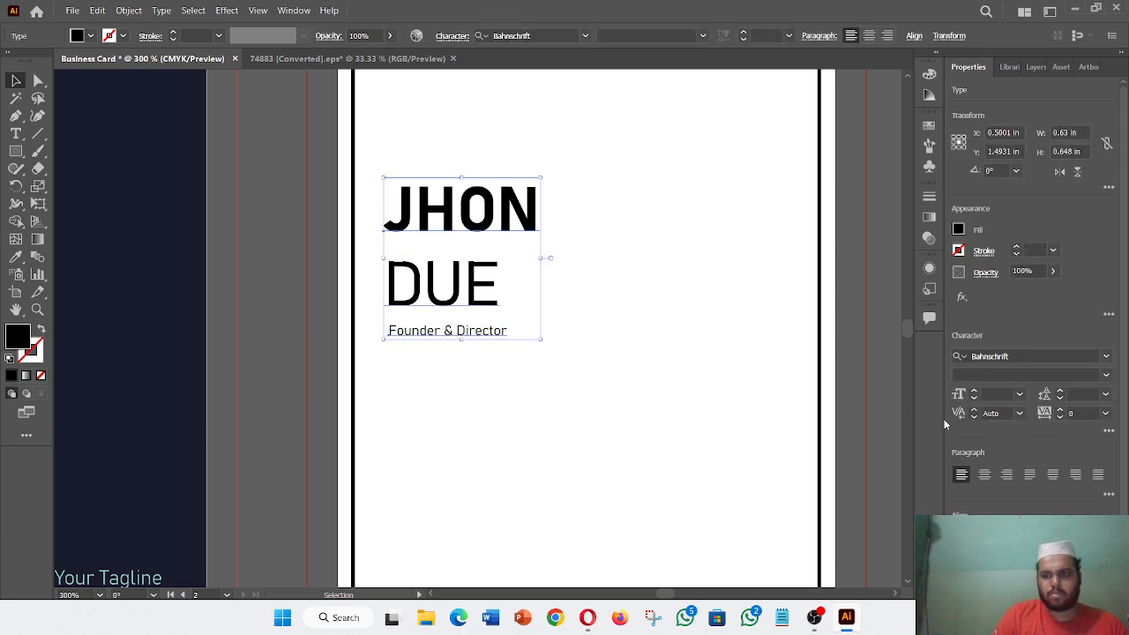
{"action": "left_click", "coordinate": [984, 537]}
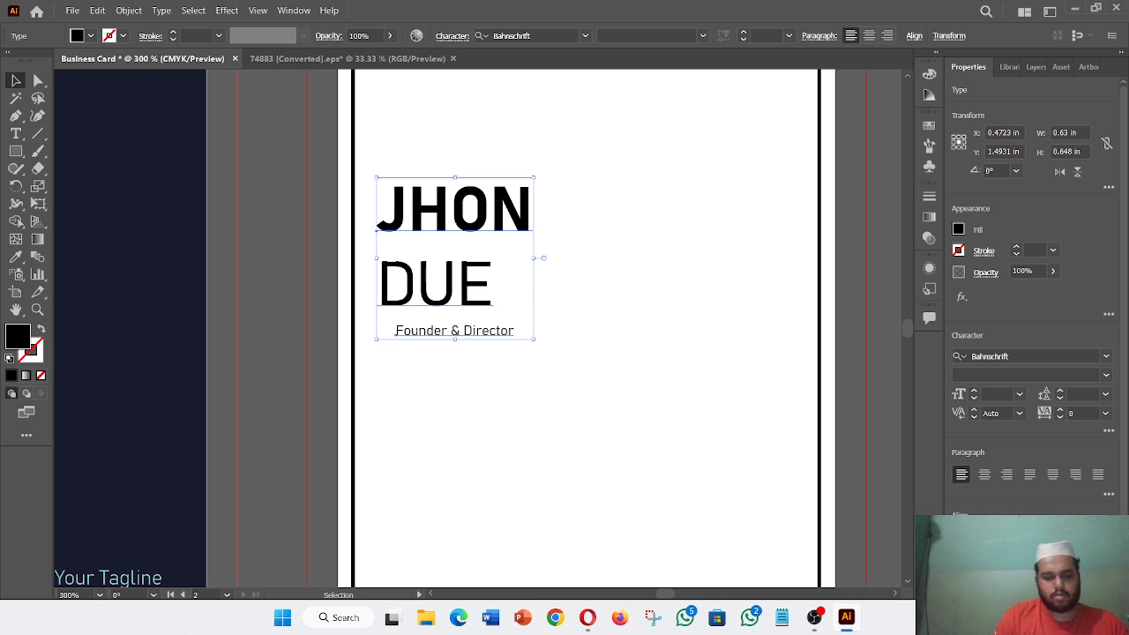
{"action": "key", "text": "ctrl+z"}
{"action": "left_click", "coordinate": [962, 537]}
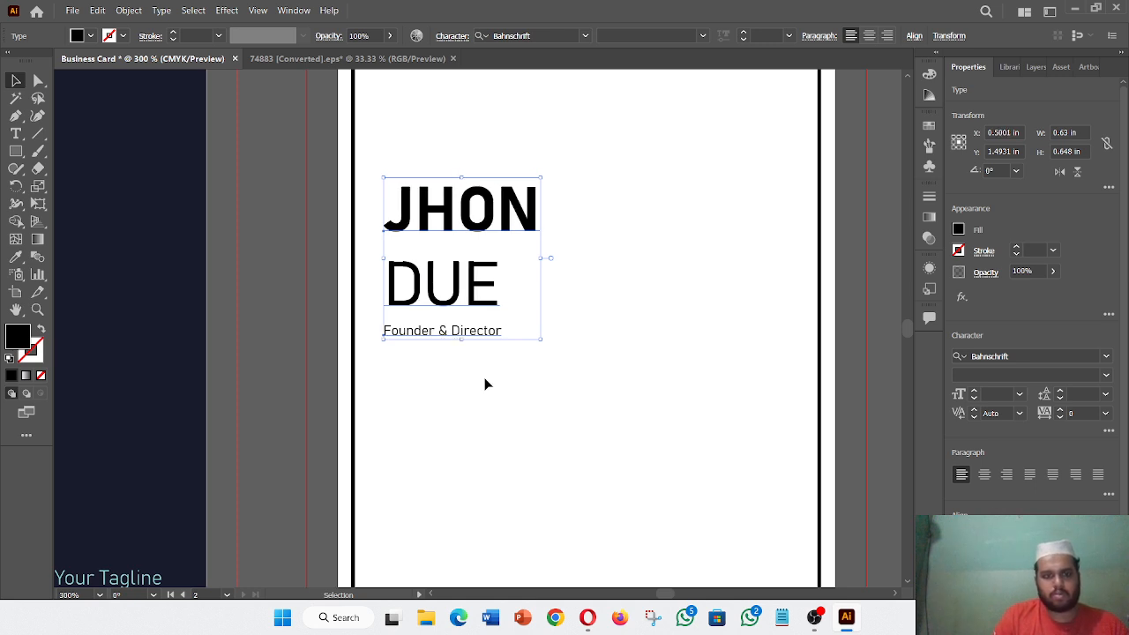
{"action": "left_click", "coordinate": [262, 351]}
{"action": "left_click_drag", "start_coordinate": [385, 325], "coordinate": [418, 333]}
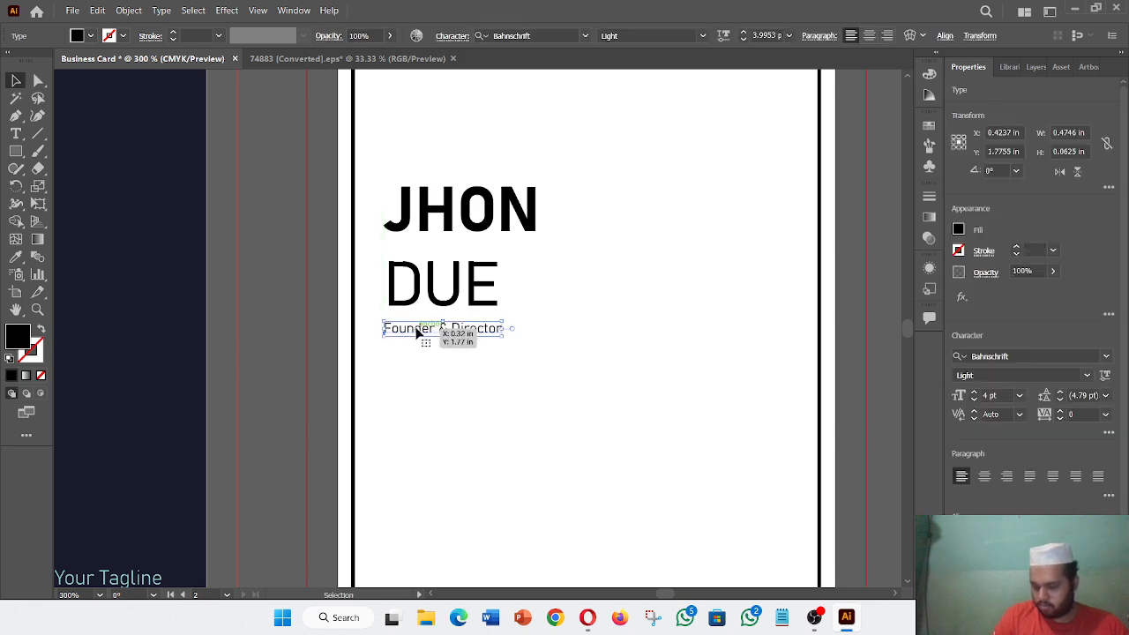
{"action": "left_click", "coordinate": [273, 339]}
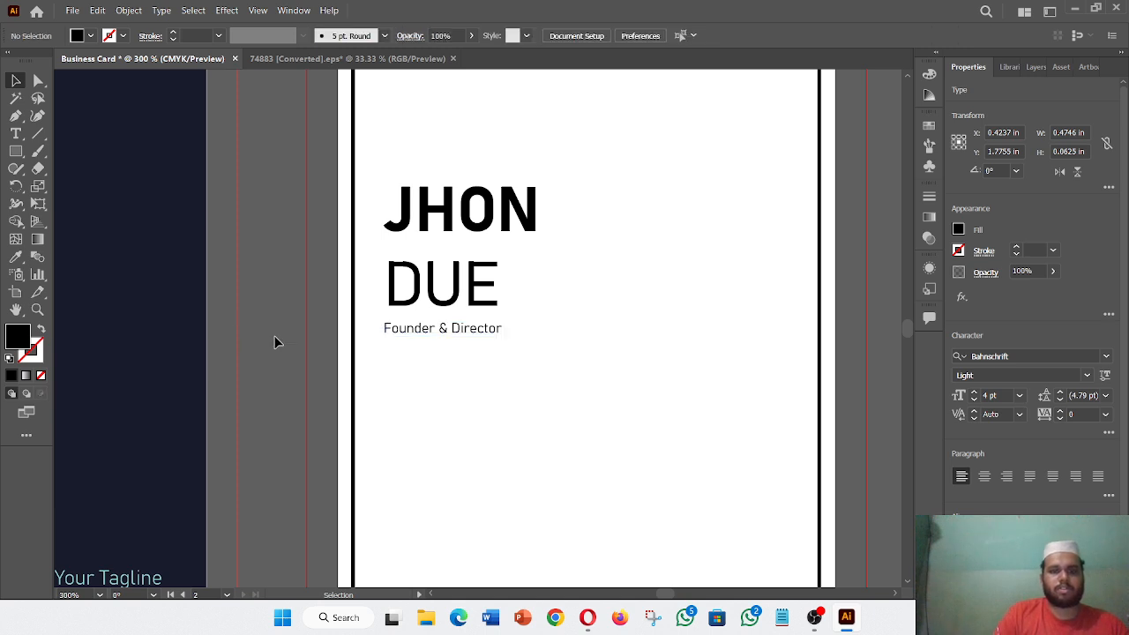
{"action": "key", "text": "ctrl+minus"}
{"action": "key", "text": "ctrl+minus"}
{"action": "key", "text": "ctrl+minus"}
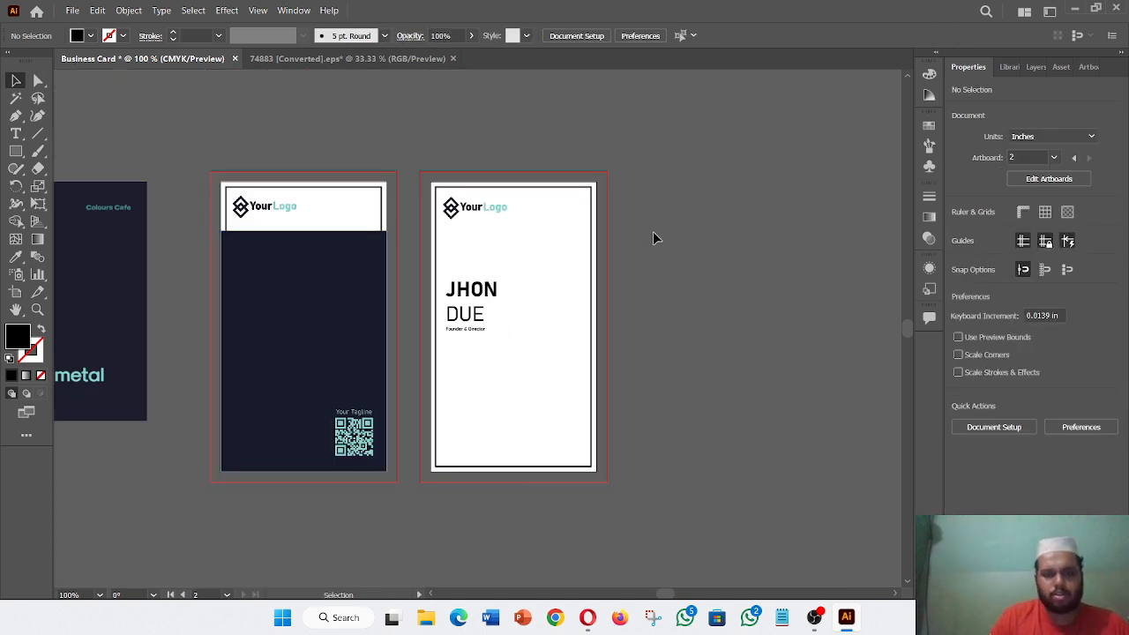
- Set the name's leading to 17 pt and bring the title up closer to DUE
{"action": "left_click", "coordinate": [480, 320]}
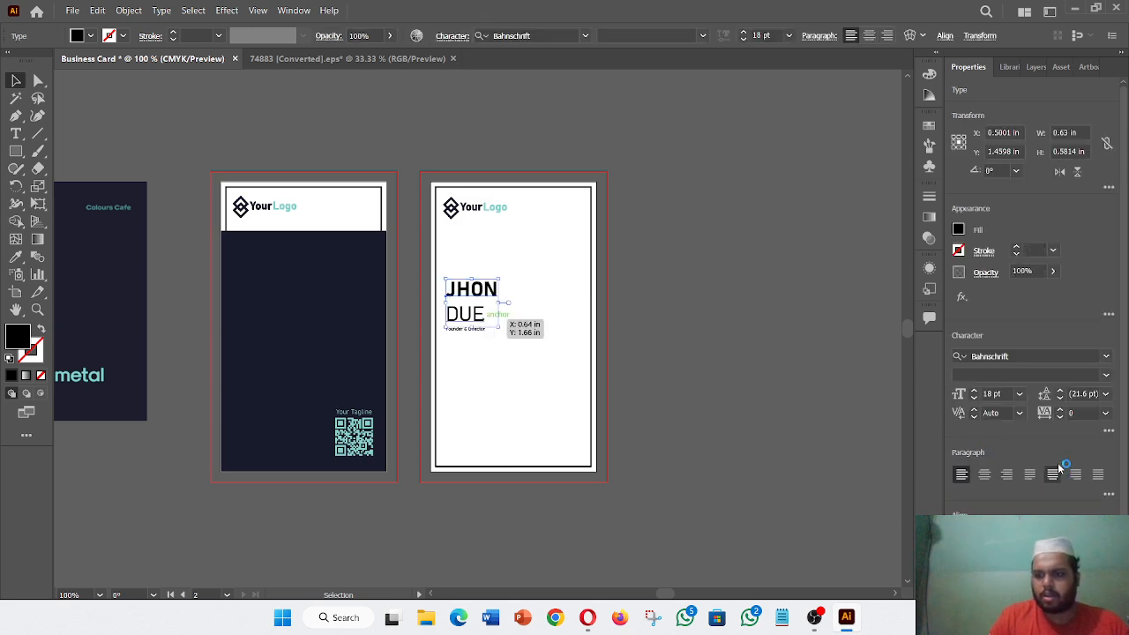
{"action": "left_click", "coordinate": [1060, 399]}
{"action": "left_click", "coordinate": [1060, 398]}
{"action": "left_click", "coordinate": [1061, 399]}
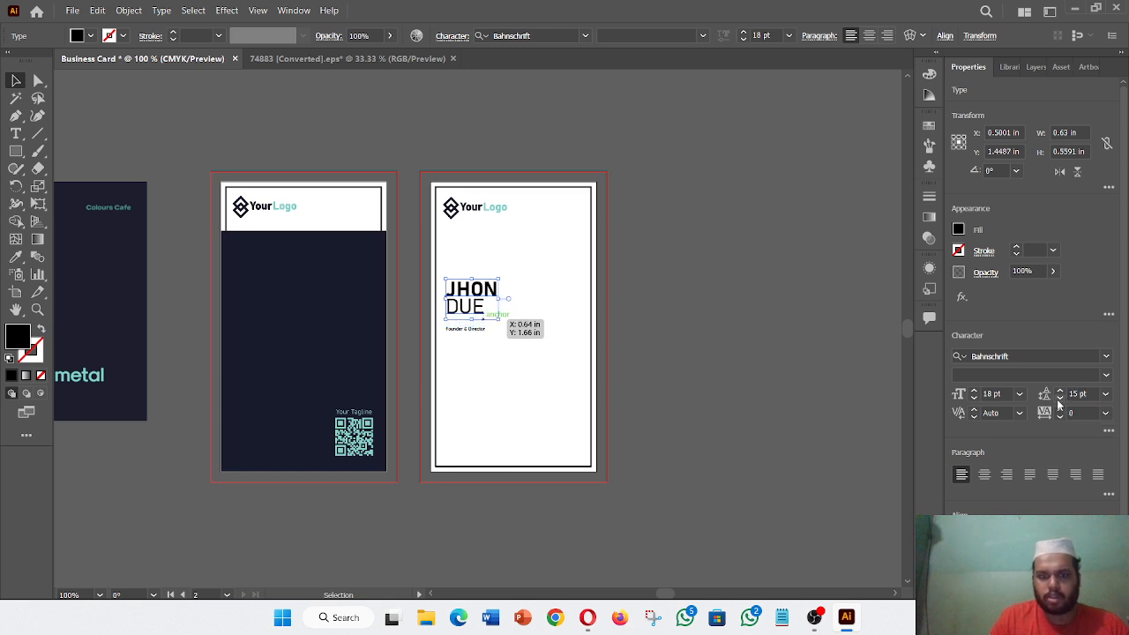
{"action": "left_click", "coordinate": [1061, 398]}
{"action": "left_click", "coordinate": [1060, 390]}
{"action": "left_click", "coordinate": [1060, 390]}
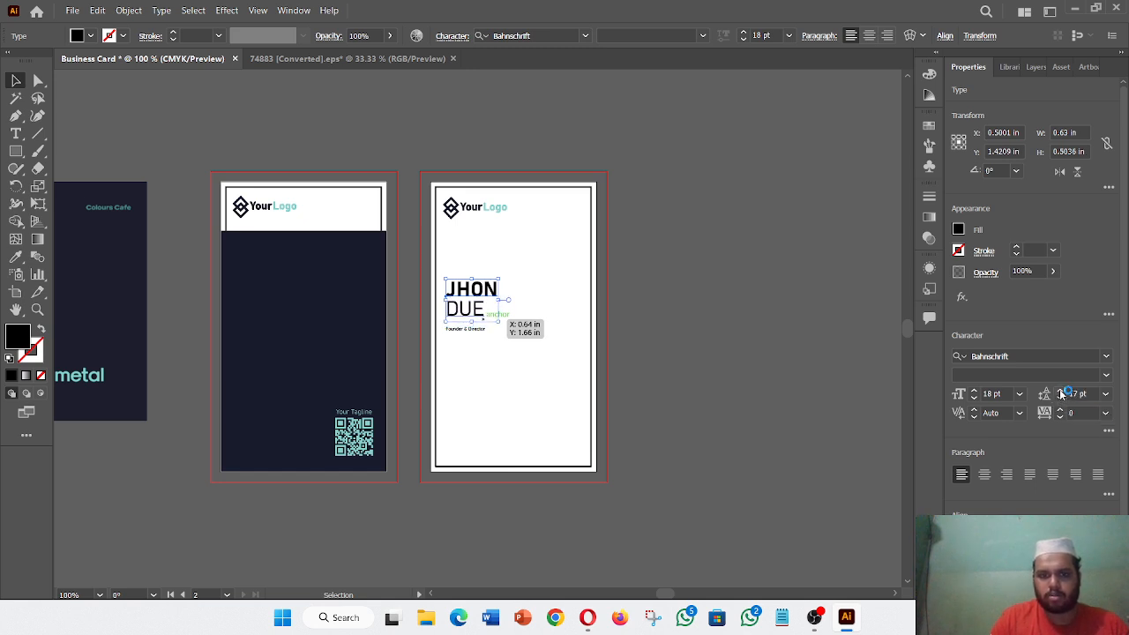
{"action": "left_click", "coordinate": [685, 388]}
{"action": "left_click_drag", "start_coordinate": [469, 334], "coordinate": [471, 322]}
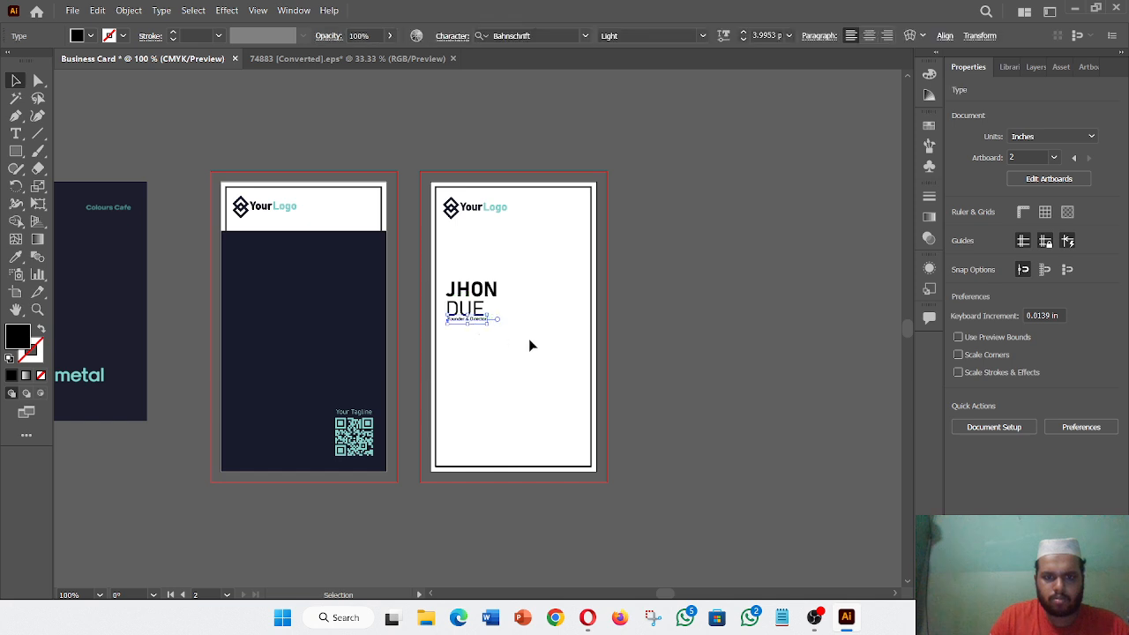
{"action": "key", "text": "Down"}
{"action": "key", "text": "Down"}
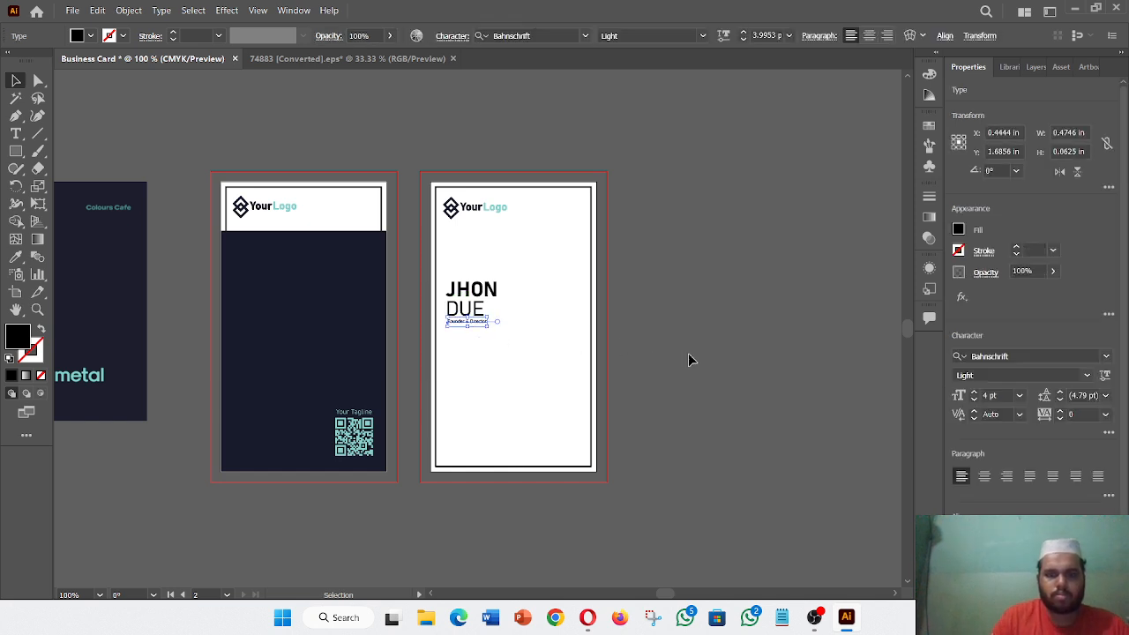
{"action": "left_click", "coordinate": [690, 359]}
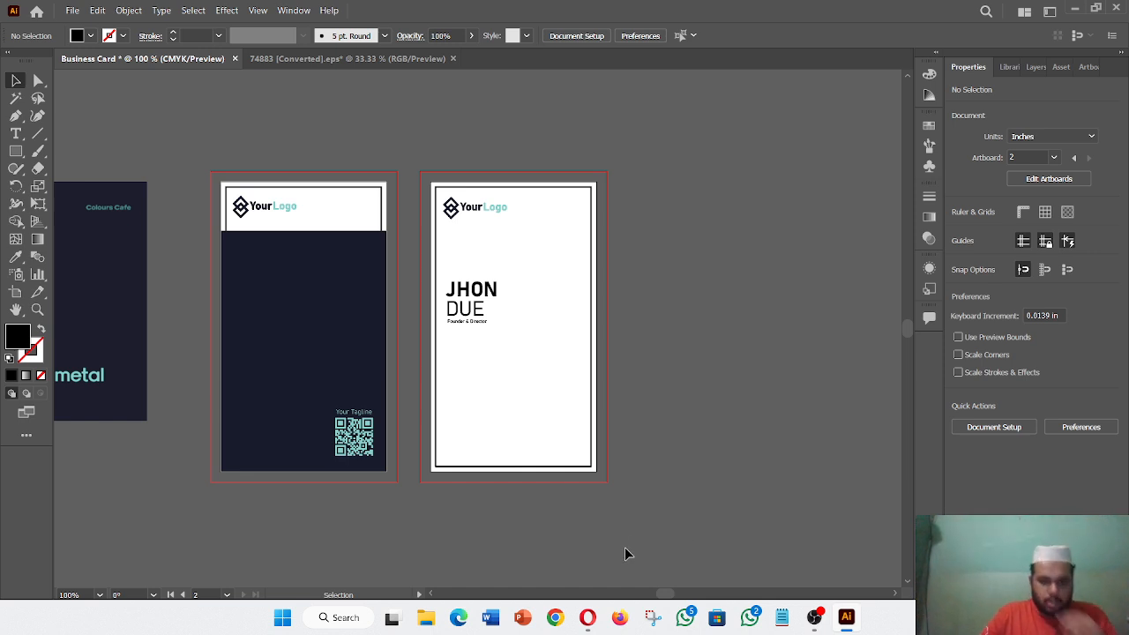
{"action": "mouse_move", "coordinate": [586, 631]}
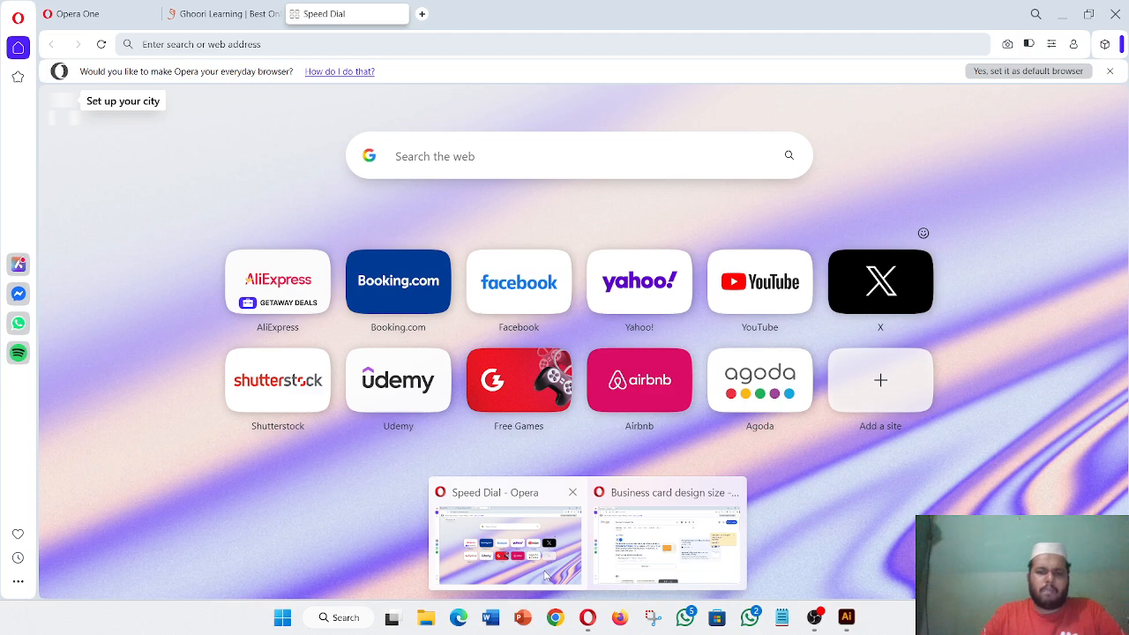
- Search Google Images for 'telephone icon' in Opera and preview the first result
{"action": "left_click", "coordinate": [529, 569]}
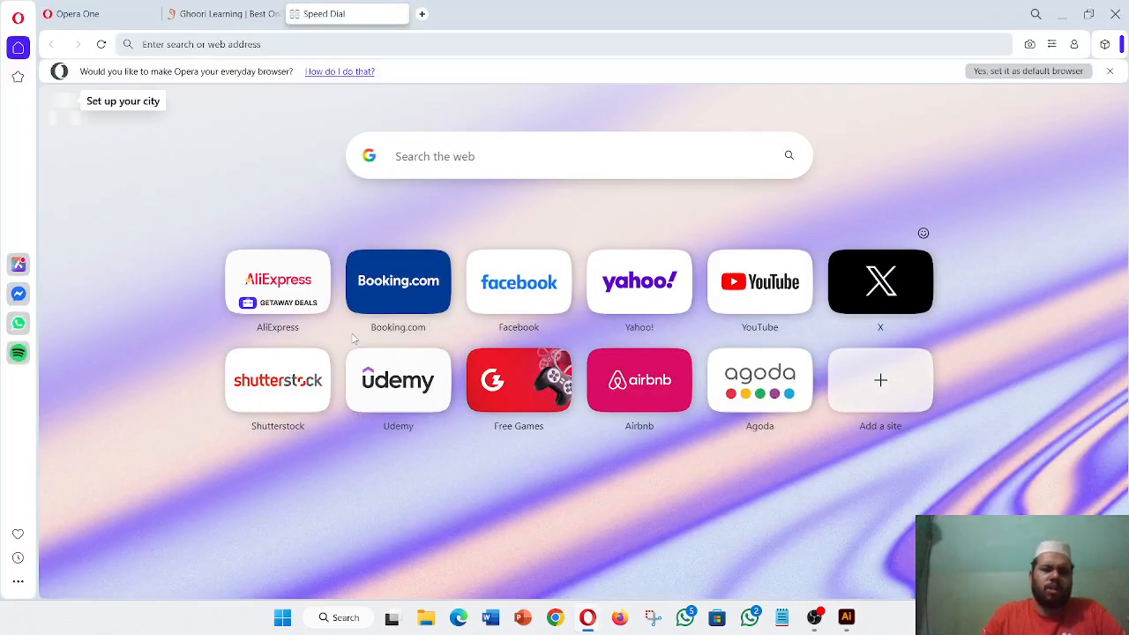
{"action": "left_click", "coordinate": [489, 42]}
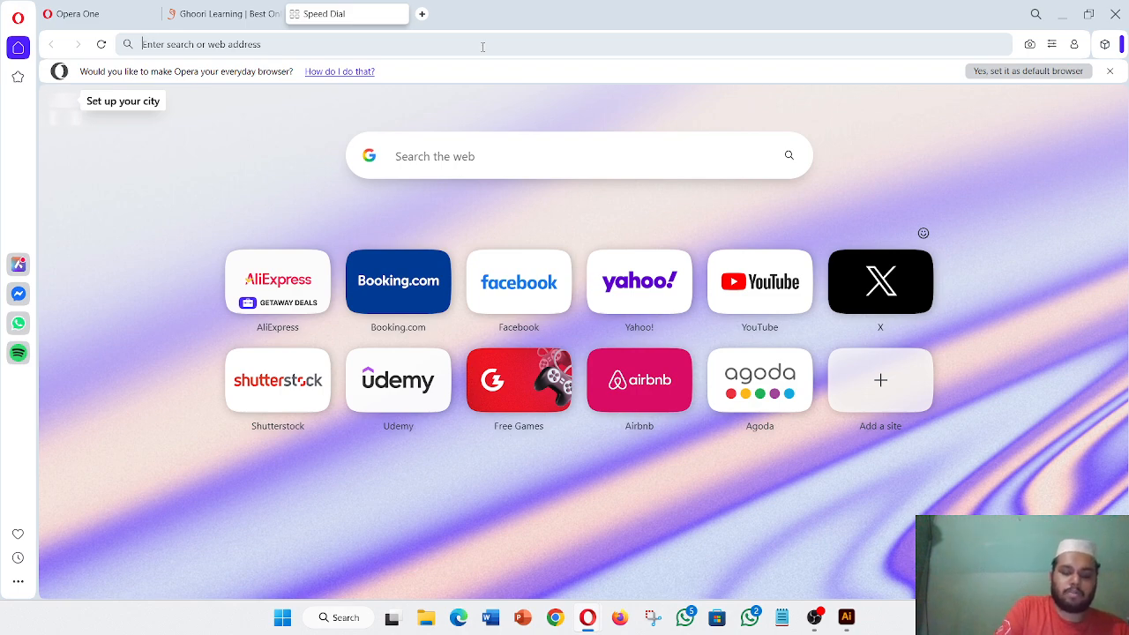
{"action": "type", "text": "te"}
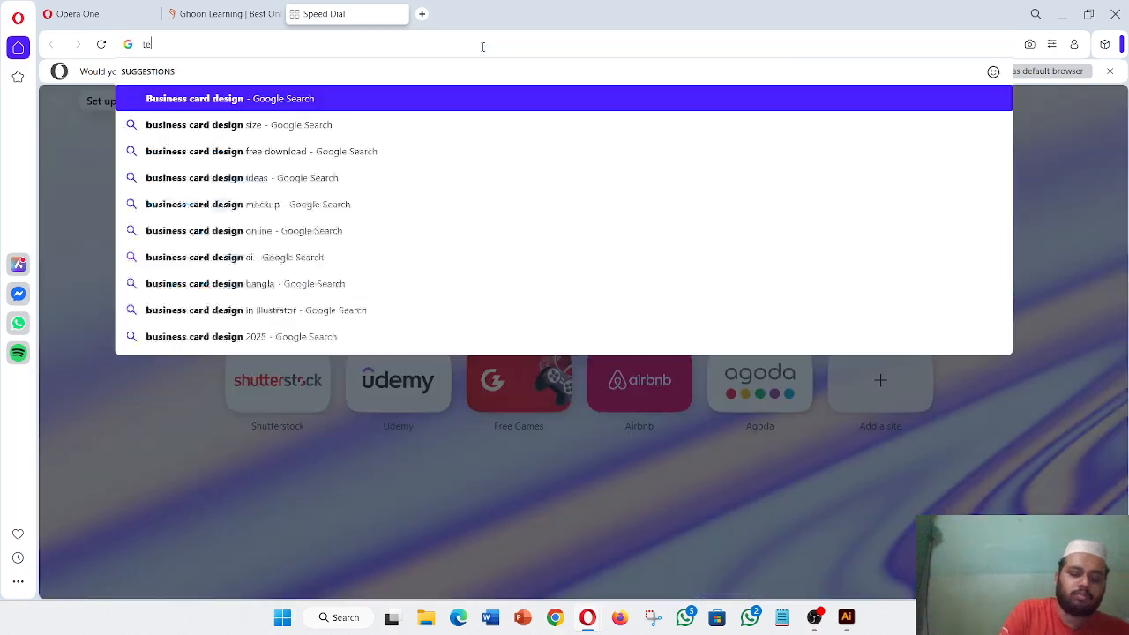
{"action": "type", "text": "lep"}
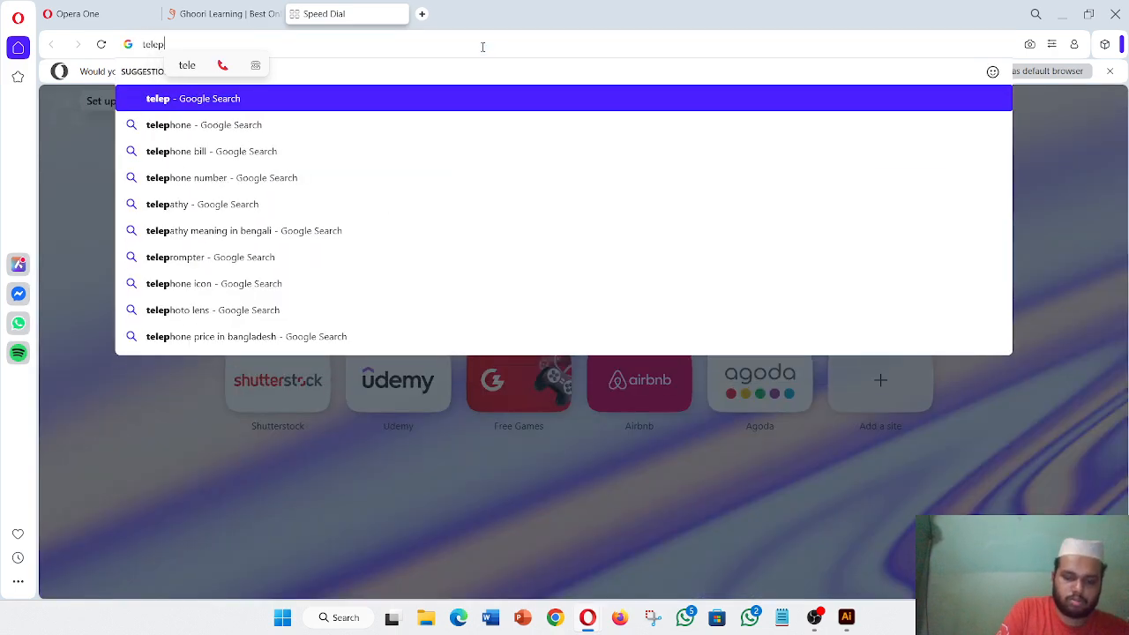
{"action": "type", "text": "hone icon"}
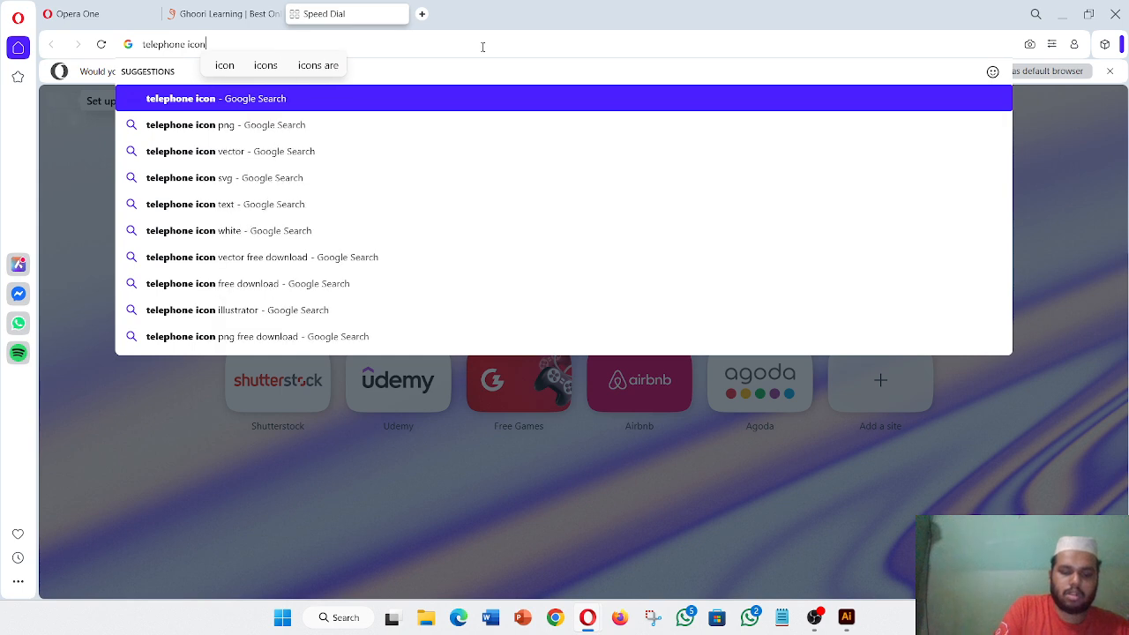
{"action": "key", "text": "Return"}
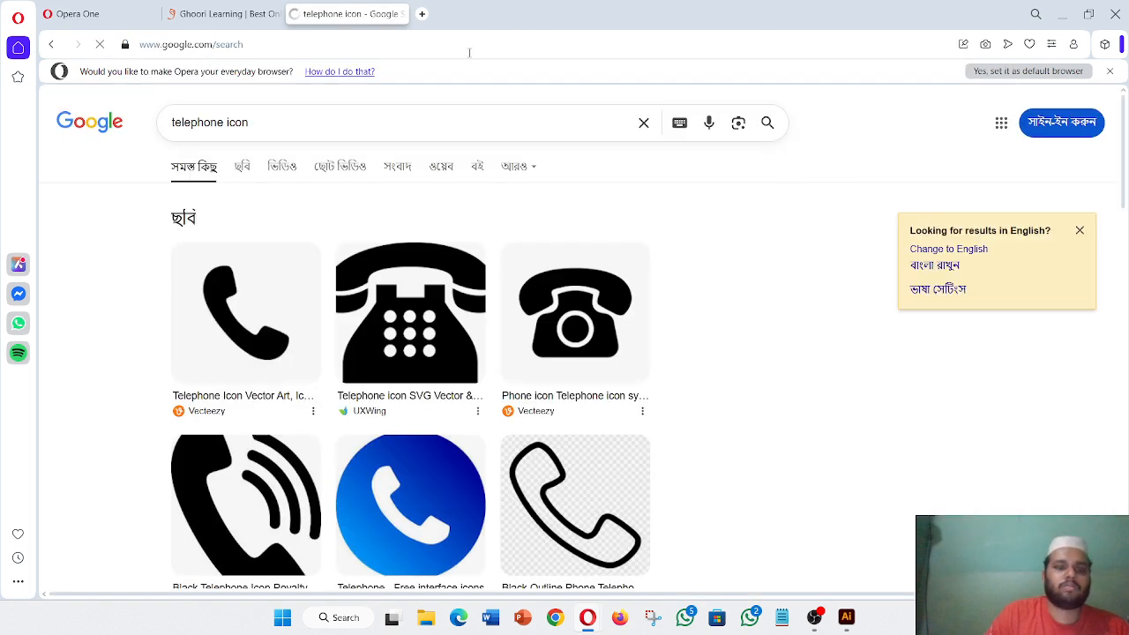
{"action": "left_click", "coordinate": [238, 316]}
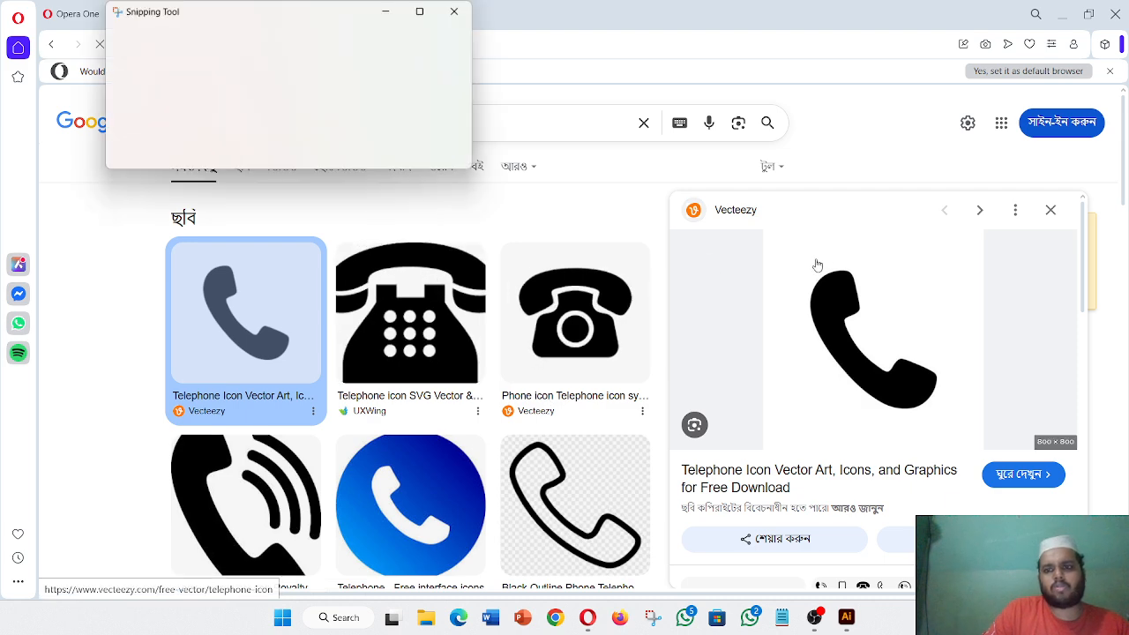
- Snip the black phone icon and save the capture to Downloads
{"action": "left_click", "coordinate": [132, 44]}
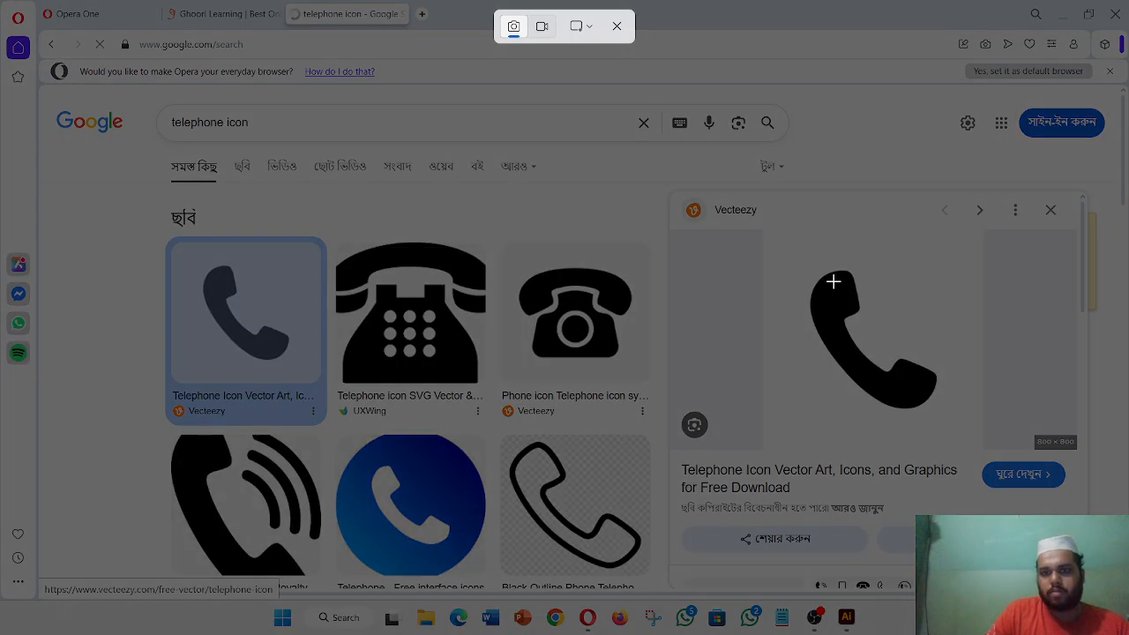
{"action": "left_click_drag", "start_coordinate": [782, 255], "coordinate": [970, 438]}
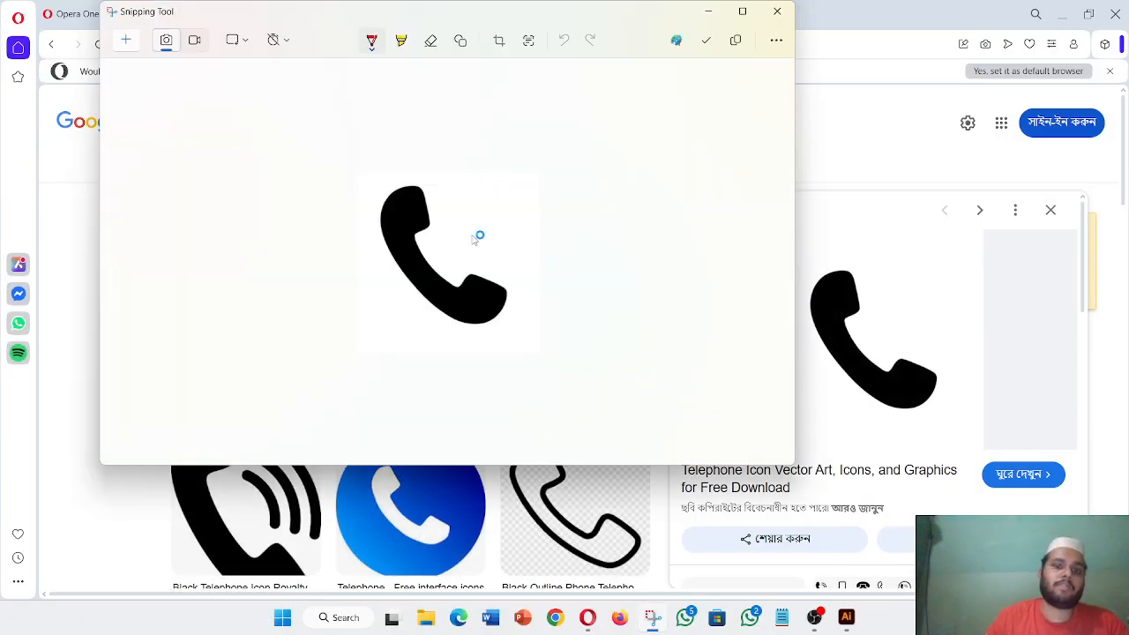
{"action": "right_click", "coordinate": [477, 235]}
{"action": "left_click", "coordinate": [525, 252]}
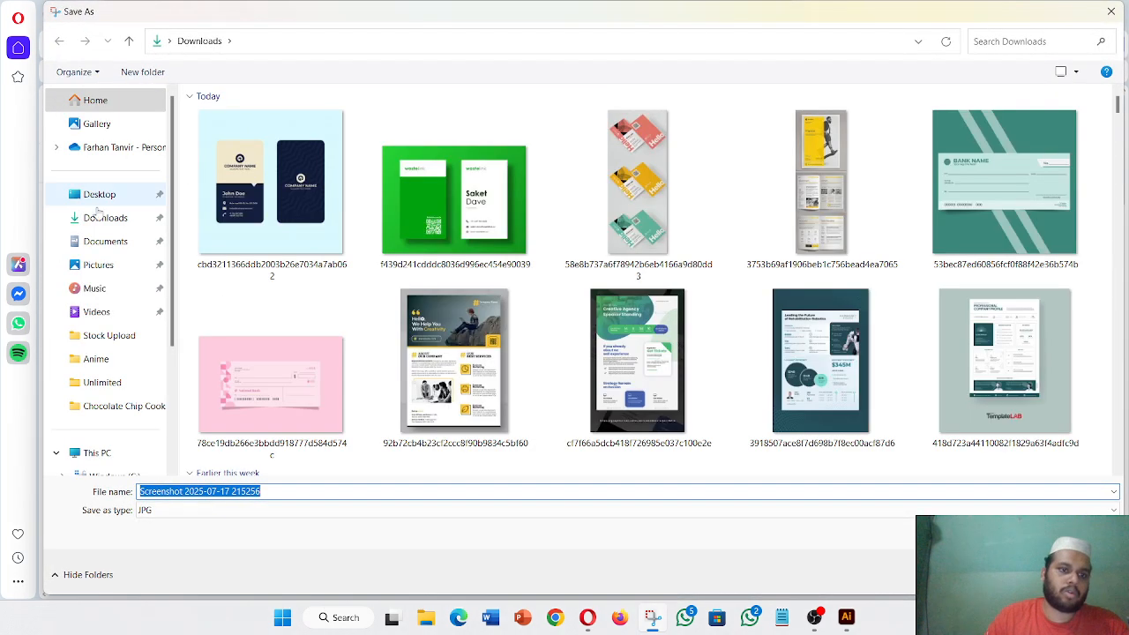
{"action": "left_click", "coordinate": [101, 218]}
{"action": "left_click", "coordinate": [1008, 574]}
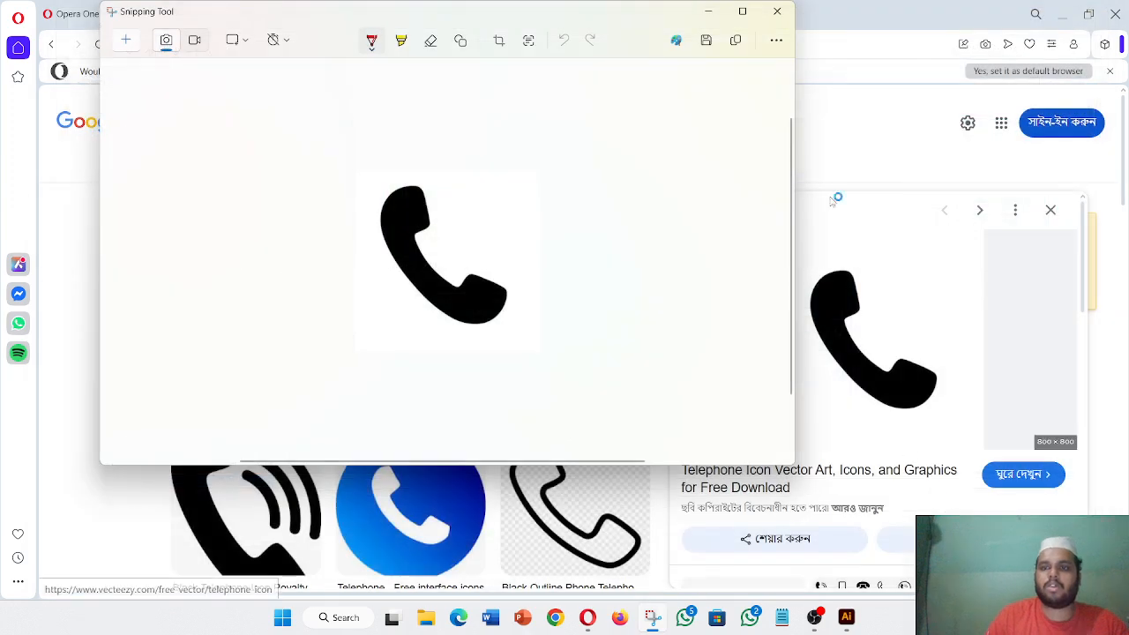
{"action": "left_click", "coordinate": [777, 11]}
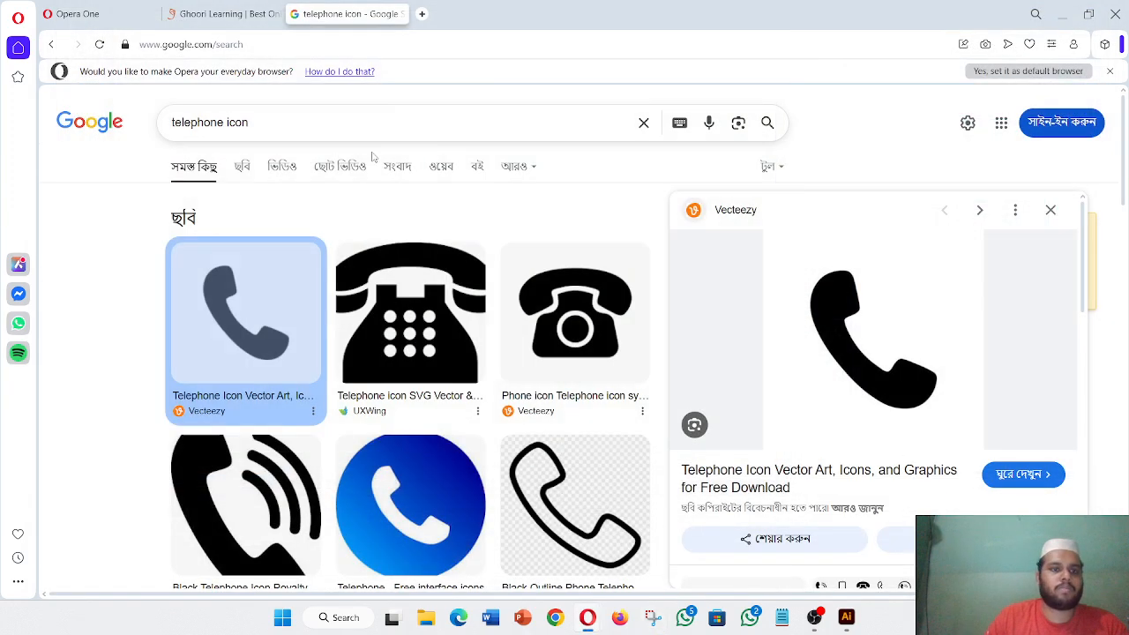
- Search for 'website icon' and preview the solid black Pngtree globe
{"action": "left_click", "coordinate": [224, 128]}
{"action": "key", "text": "BackSpace"}
{"action": "key", "text": "BackSpace"}
{"action": "key", "text": "BackSpace"}
{"action": "key", "text": "BackSpace"}
{"action": "key", "text": "BackSpace"}
{"action": "key", "text": "BackSpace"}
{"action": "key", "text": "BackSpace"}
{"action": "key", "text": "BackSpace"}
{"action": "key", "text": "BackSpace"}
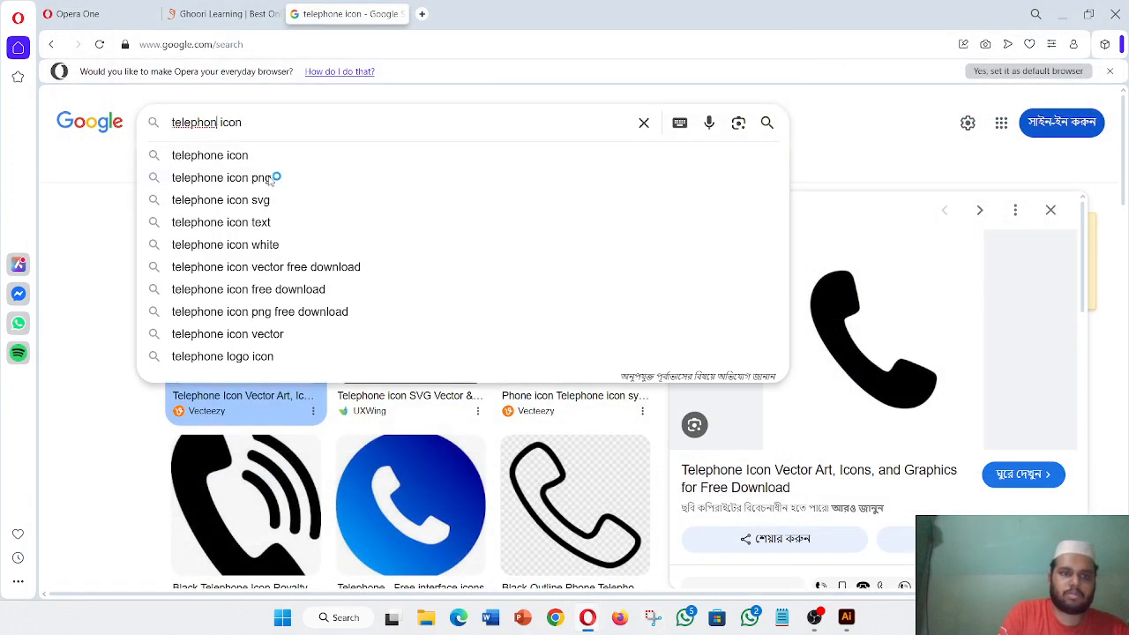
{"action": "type", "text": "web i"}
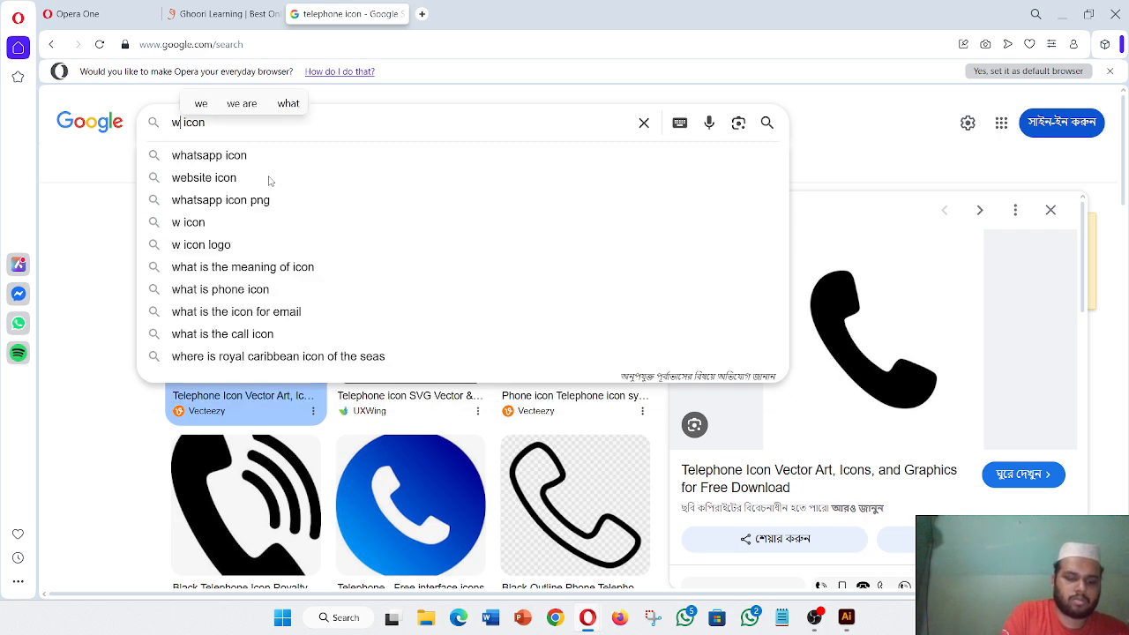
{"action": "type", "text": "c"}
{"action": "key", "text": "BackSpace"}
{"action": "type", "text": "eb"}
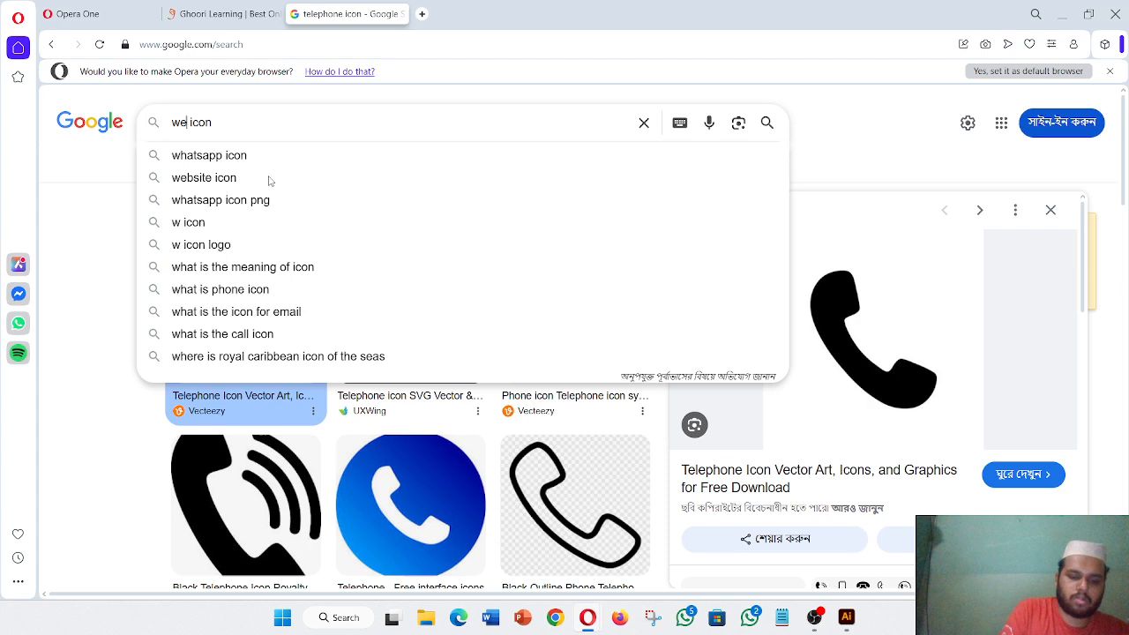
{"action": "type", "text": "site"}
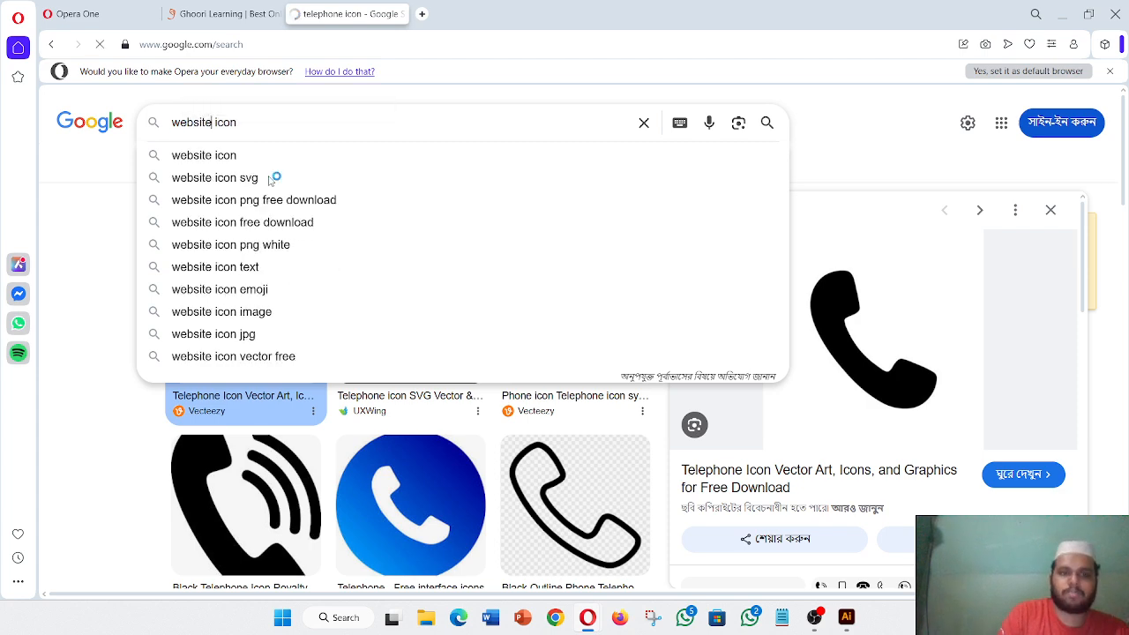
{"action": "key", "text": "Return"}
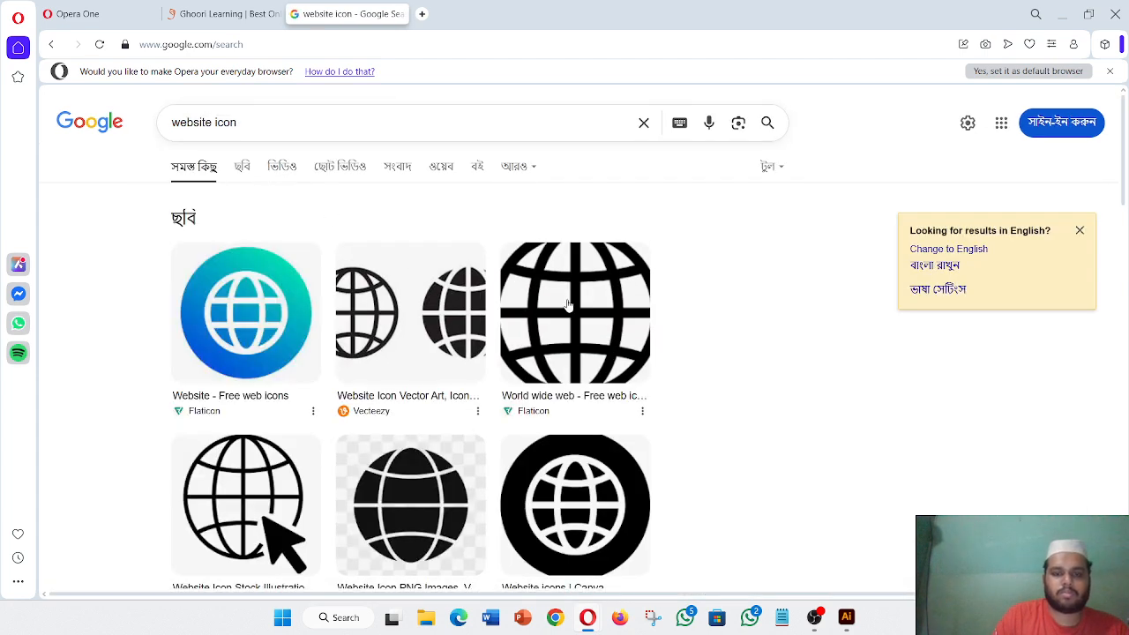
{"action": "left_click", "coordinate": [568, 305]}
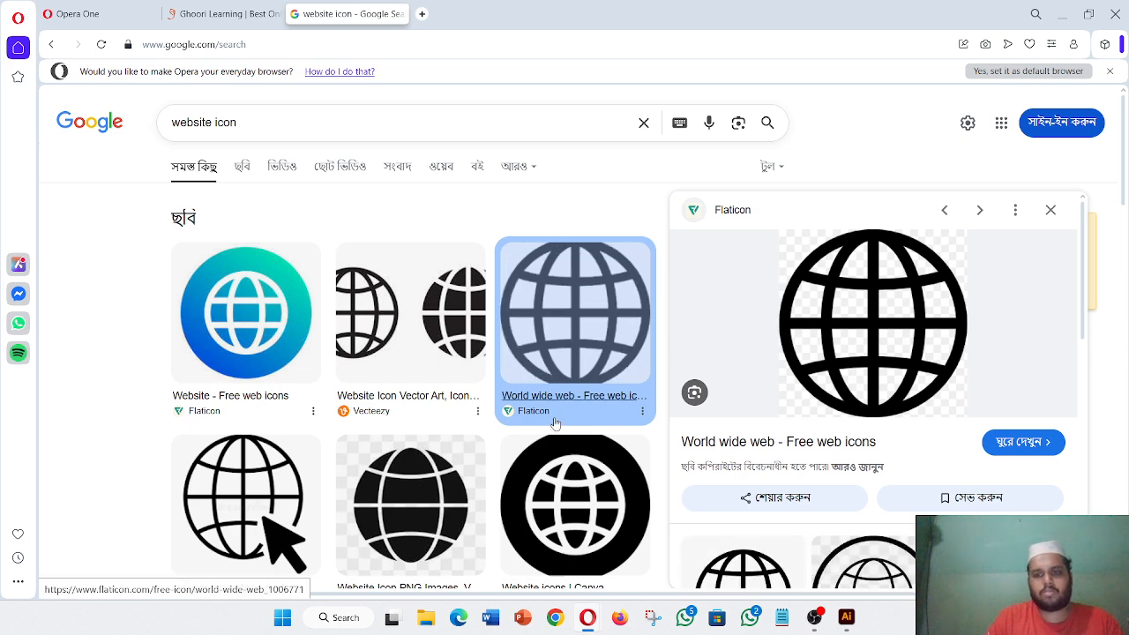
{"action": "left_click", "coordinate": [434, 529]}
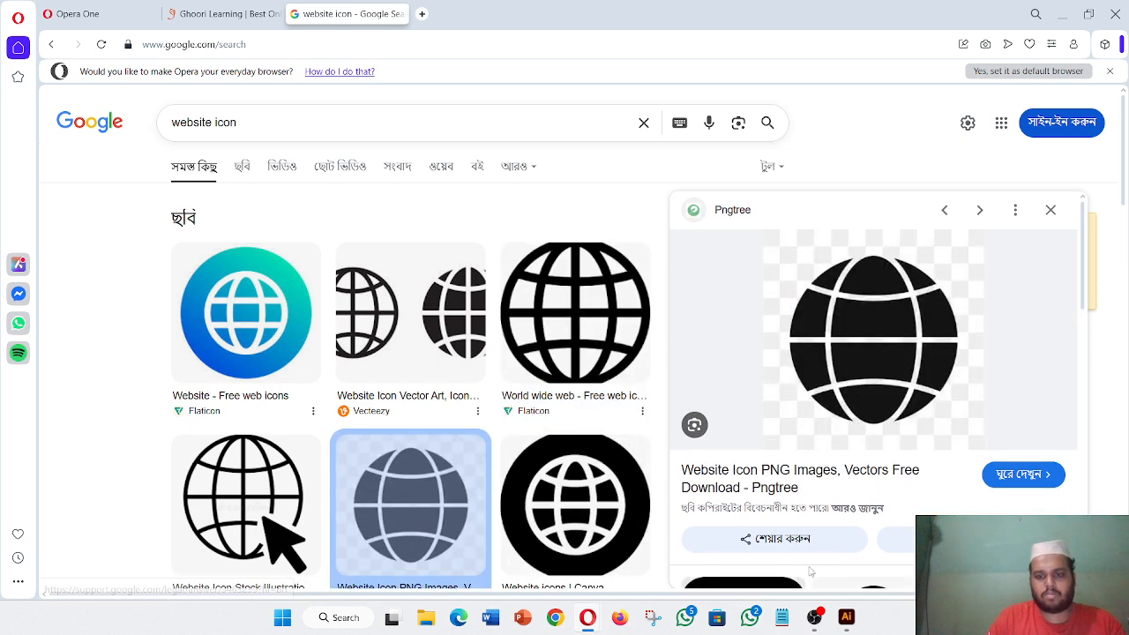
- Snip the globe icon and save it as a JPG to Downloads
{"action": "left_click", "coordinate": [654, 617]}
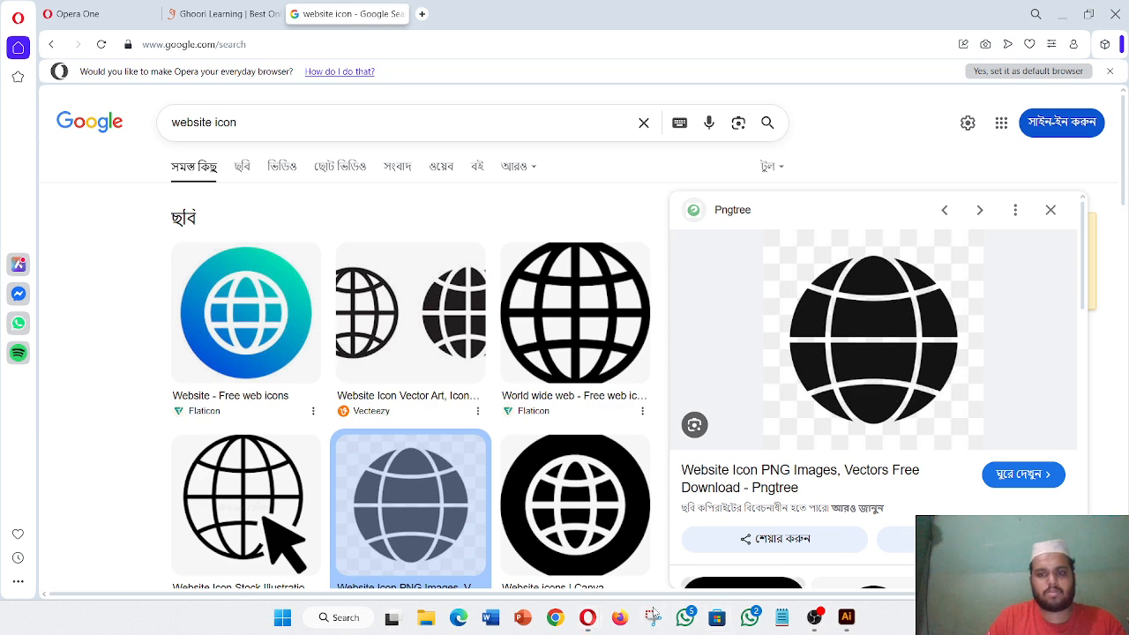
{"action": "left_click", "coordinate": [155, 44]}
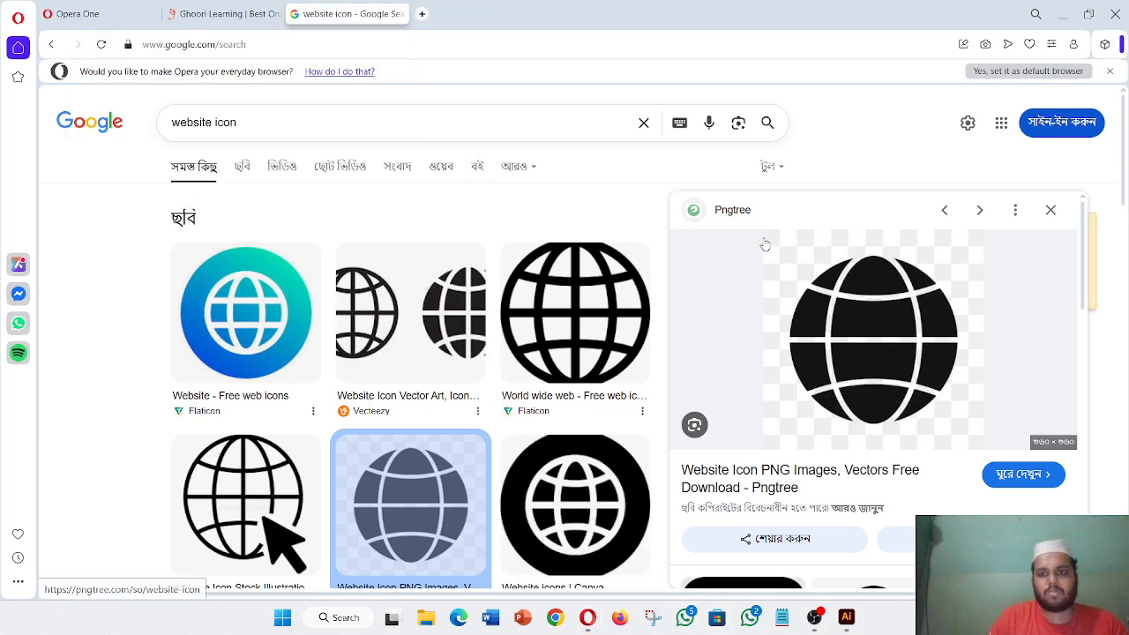
{"action": "left_click_drag", "start_coordinate": [771, 238], "coordinate": [972, 445]}
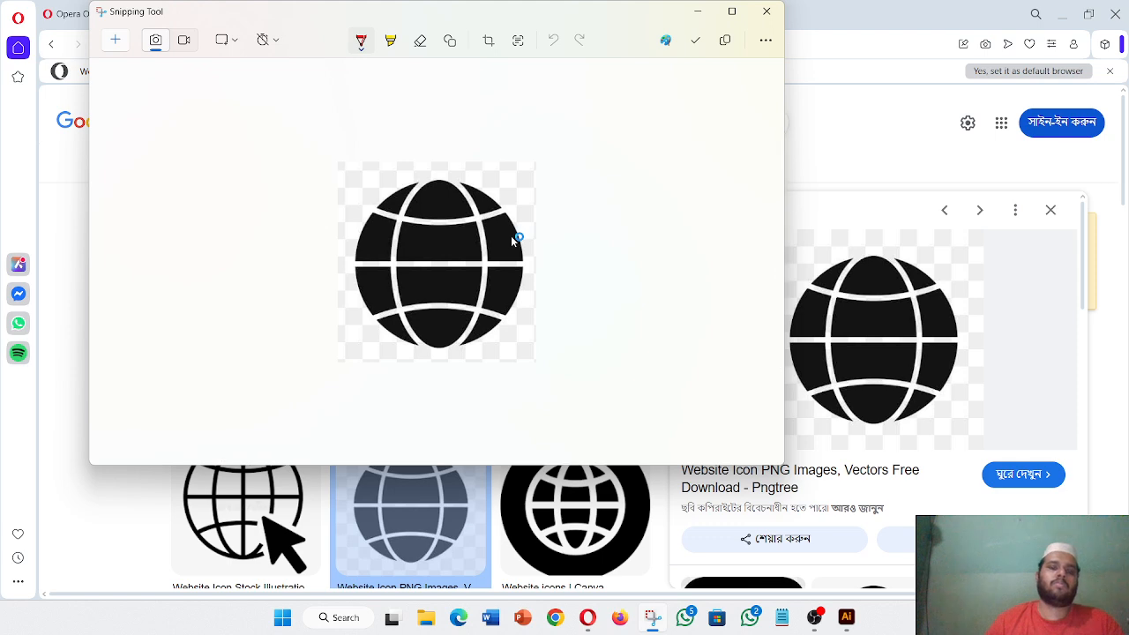
{"action": "right_click", "coordinate": [515, 239]}
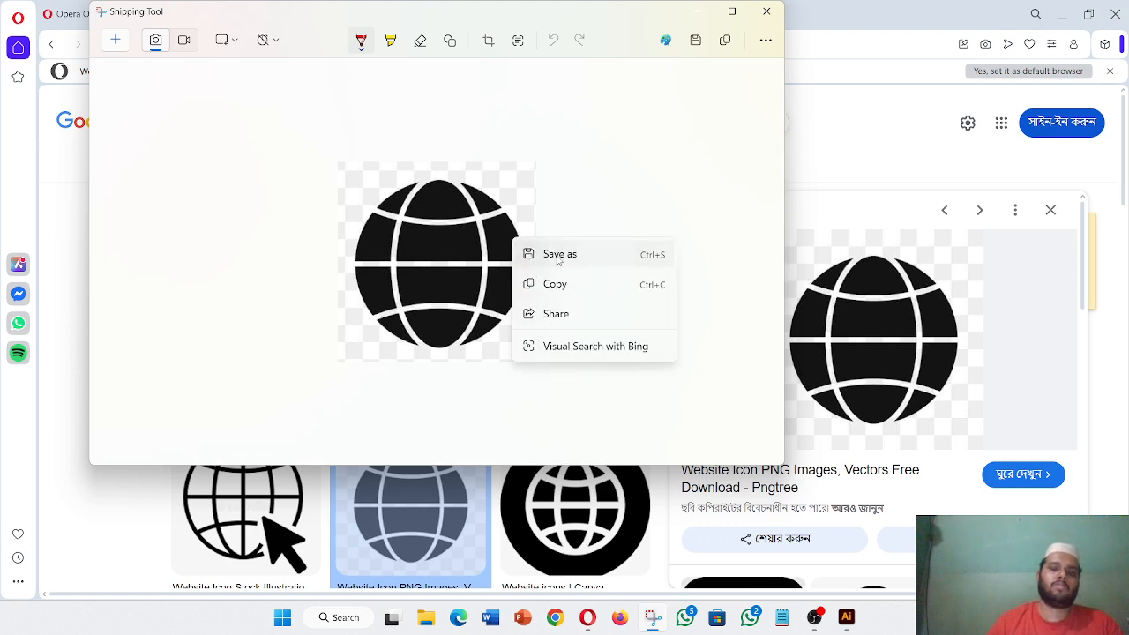
{"action": "left_click", "coordinate": [559, 256]}
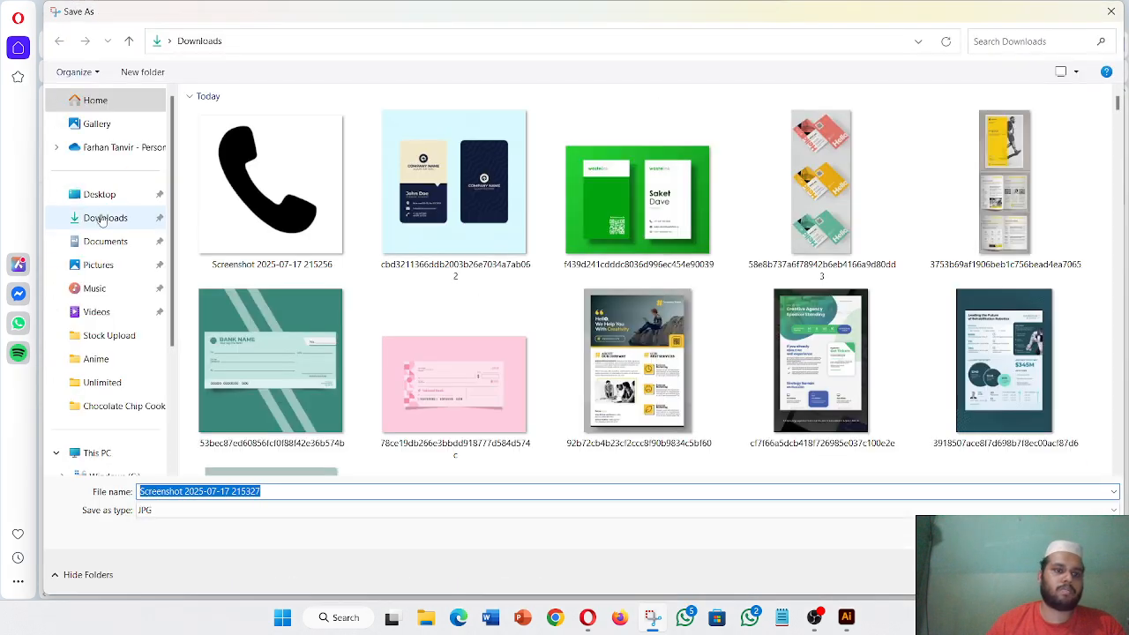
{"action": "key", "text": "Return"}
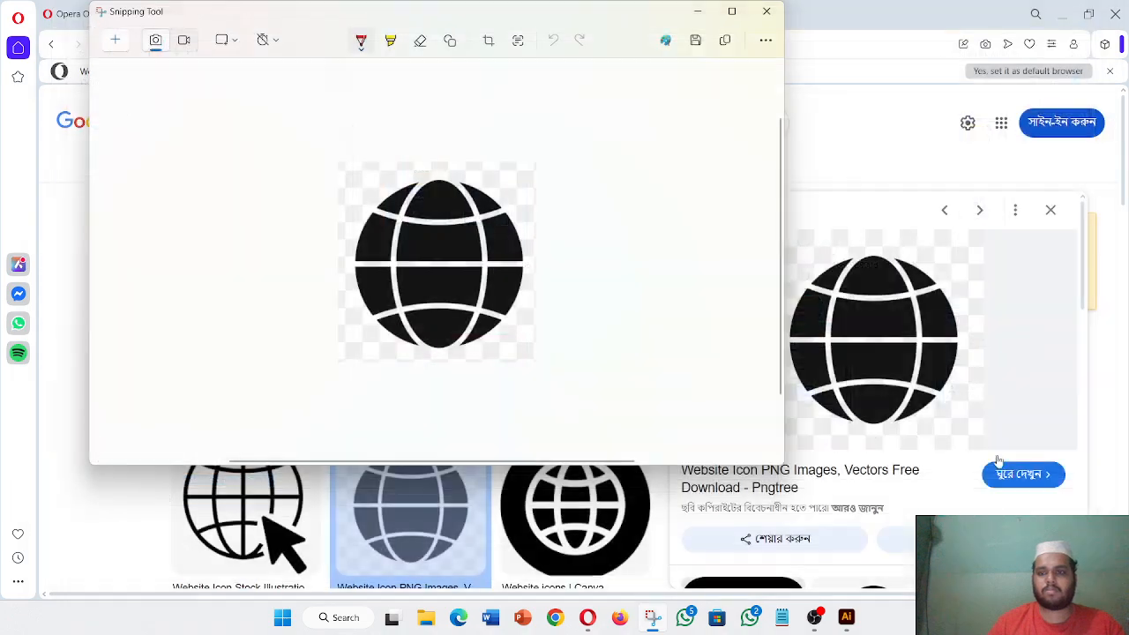
{"action": "left_click", "coordinate": [767, 12]}
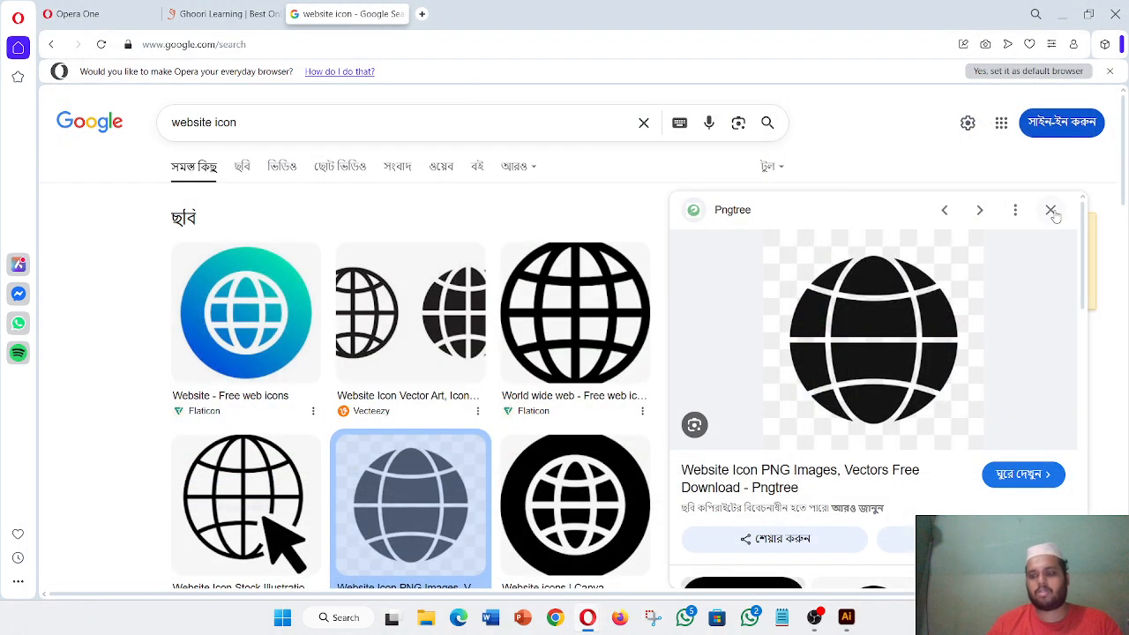
{"action": "left_click", "coordinate": [1050, 211]}
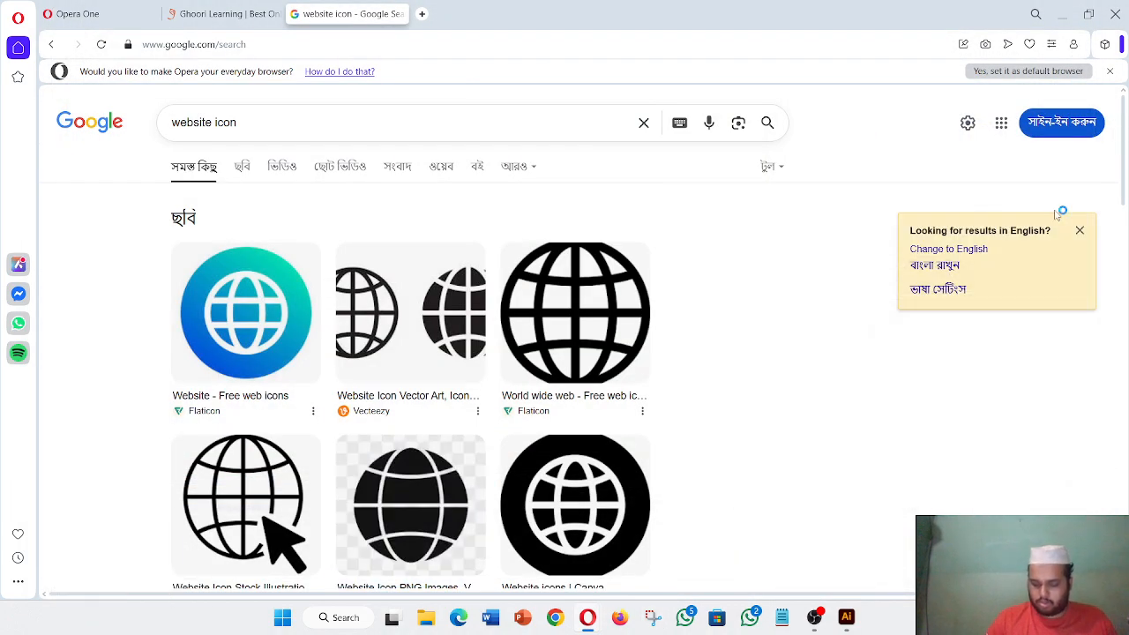
- Search for 'email icon' and preview the Vecteezy outline envelope
{"action": "left_click", "coordinate": [209, 123]}
{"action": "key", "text": "BackSpace"}
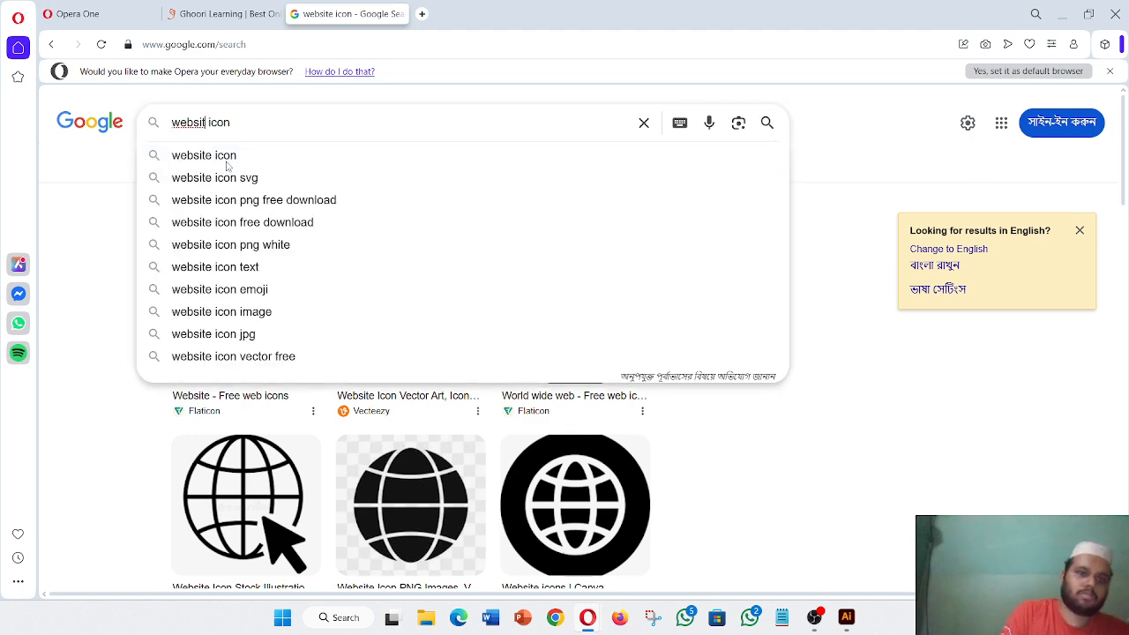
{"action": "type", "text": "email"}
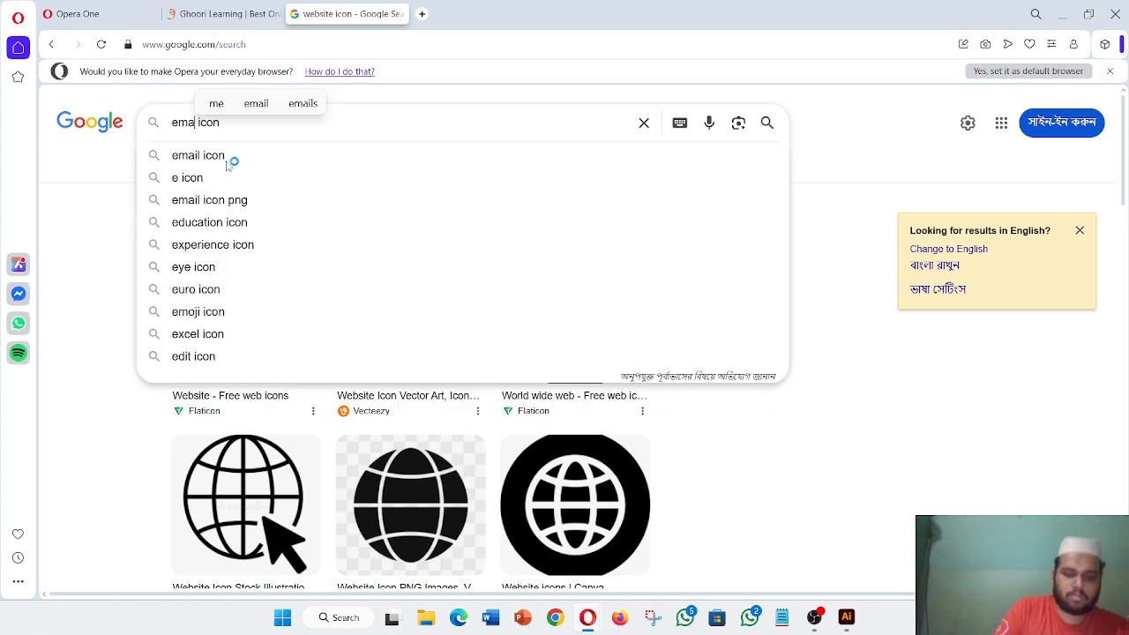
{"action": "key", "text": "Return"}
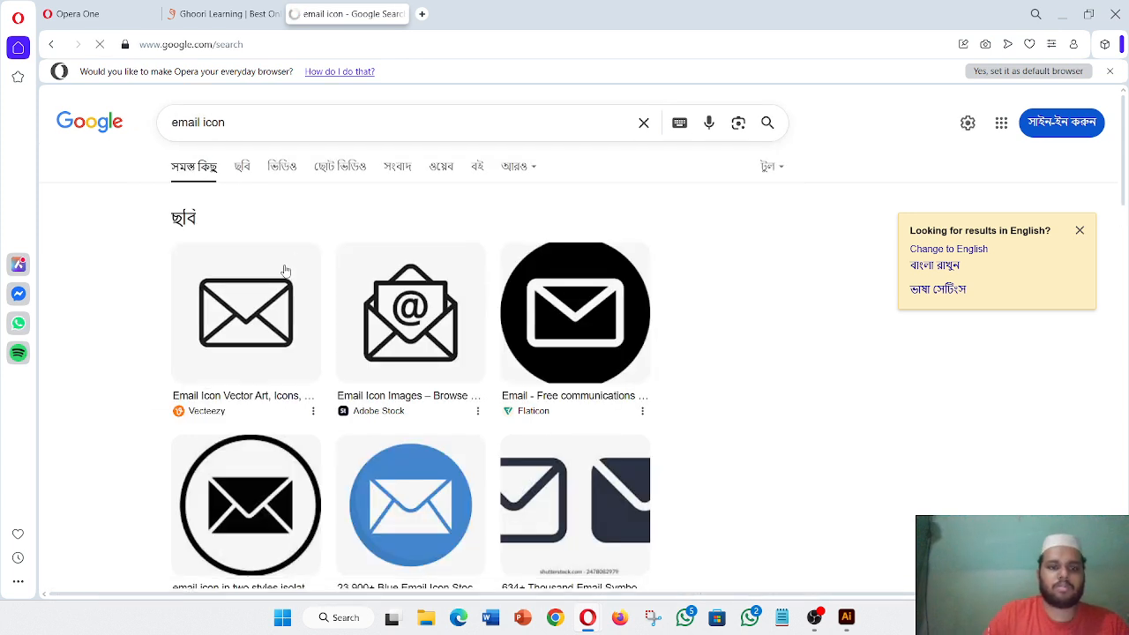
{"action": "left_click", "coordinate": [256, 315]}
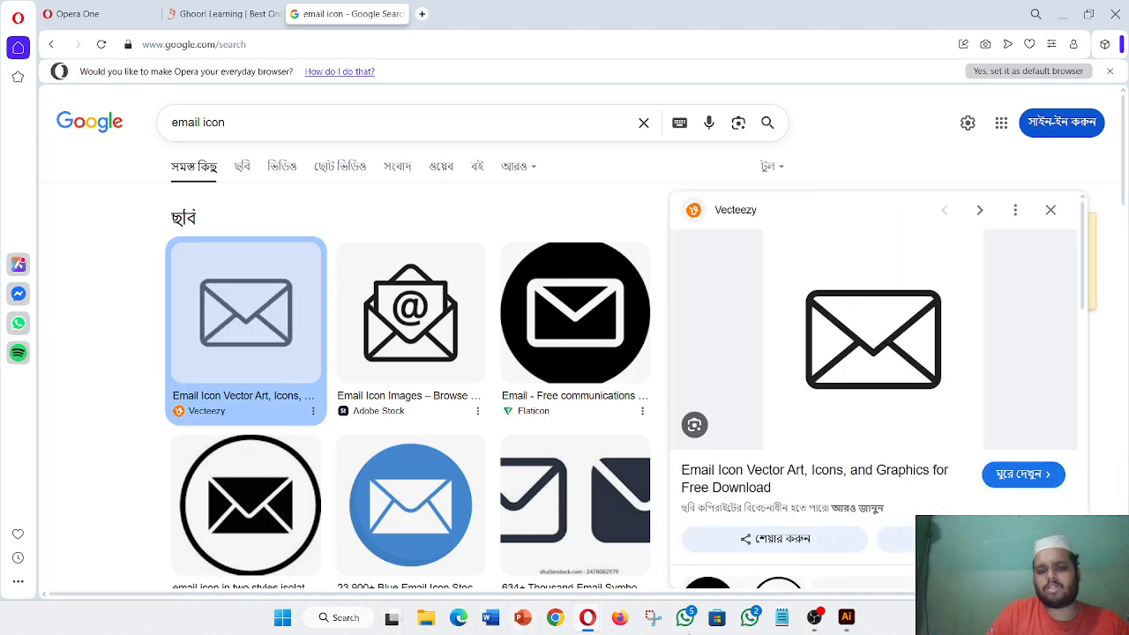
- Snip the envelope icon and save it to Downloads
{"action": "left_click", "coordinate": [652, 621]}
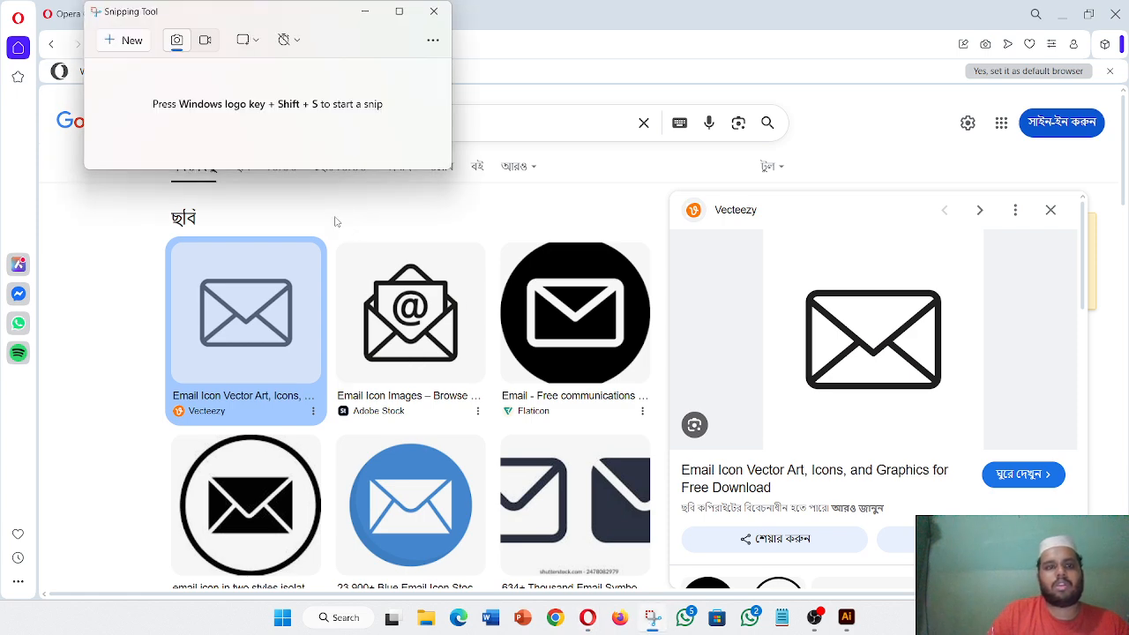
{"action": "left_click", "coordinate": [129, 42]}
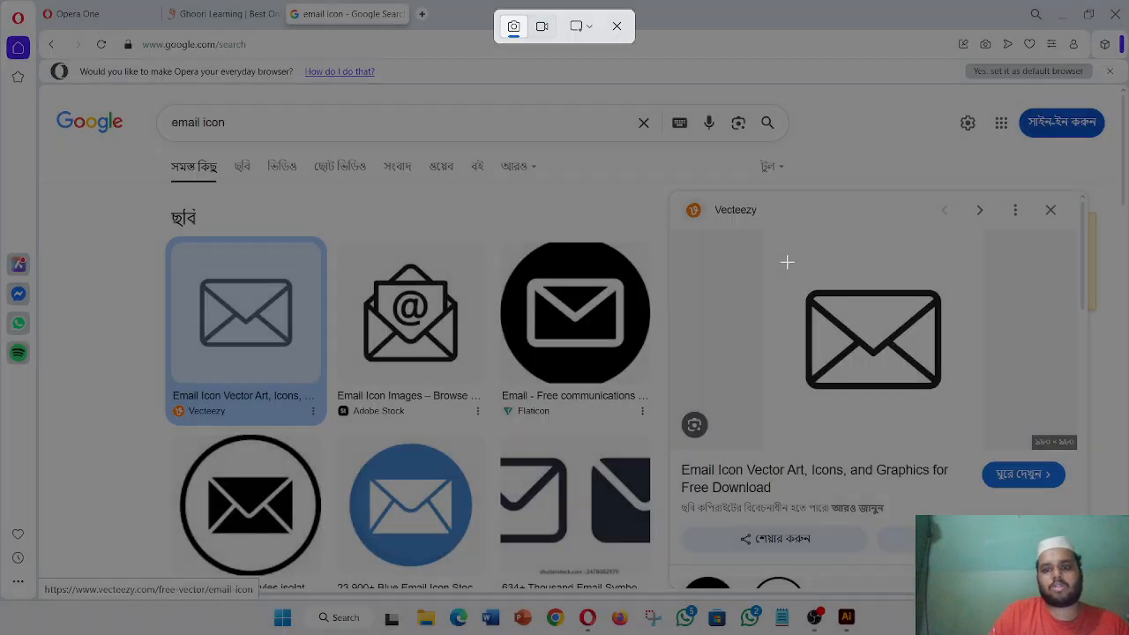
{"action": "left_click_drag", "start_coordinate": [782, 259], "coordinate": [967, 425]}
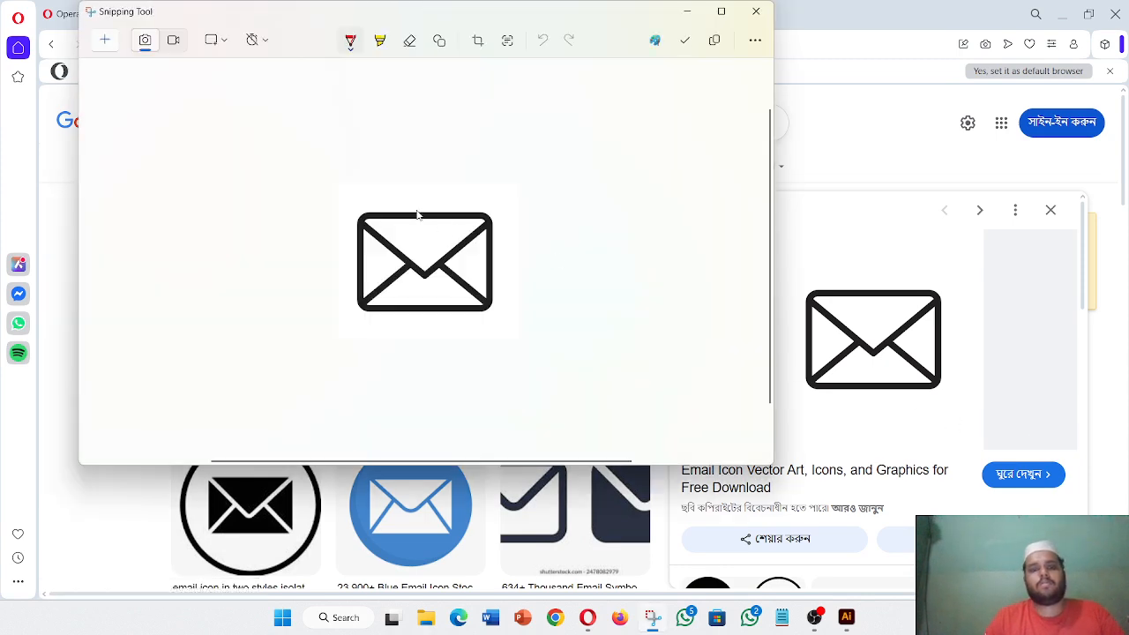
{"action": "right_click", "coordinate": [417, 213]}
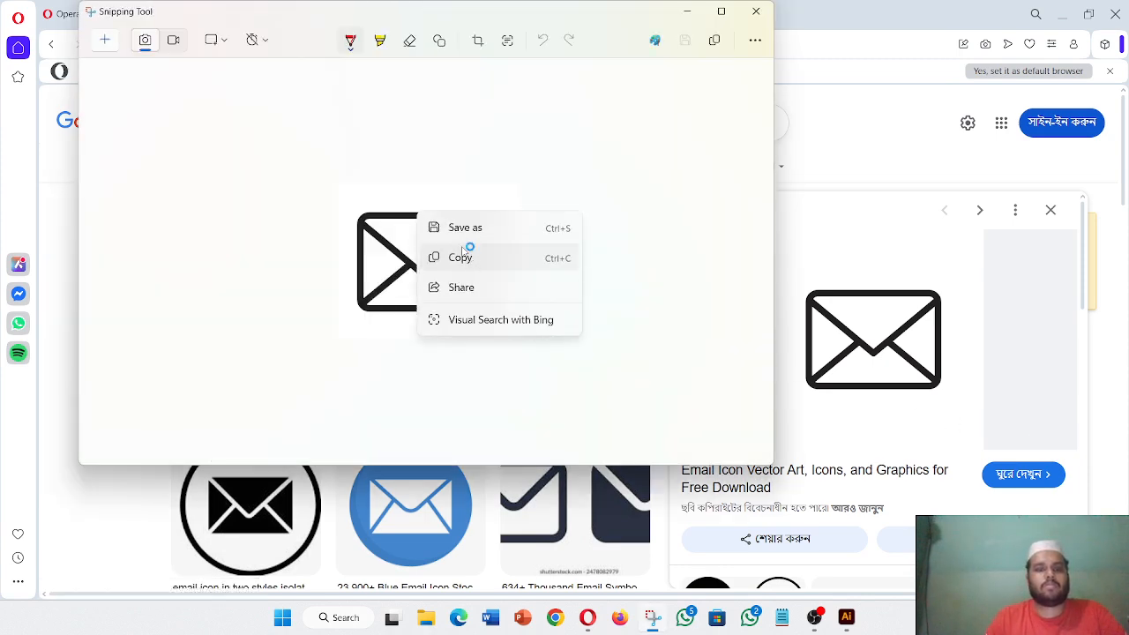
{"action": "left_click", "coordinate": [466, 255]}
{"action": "key", "text": "ctrl+s"}
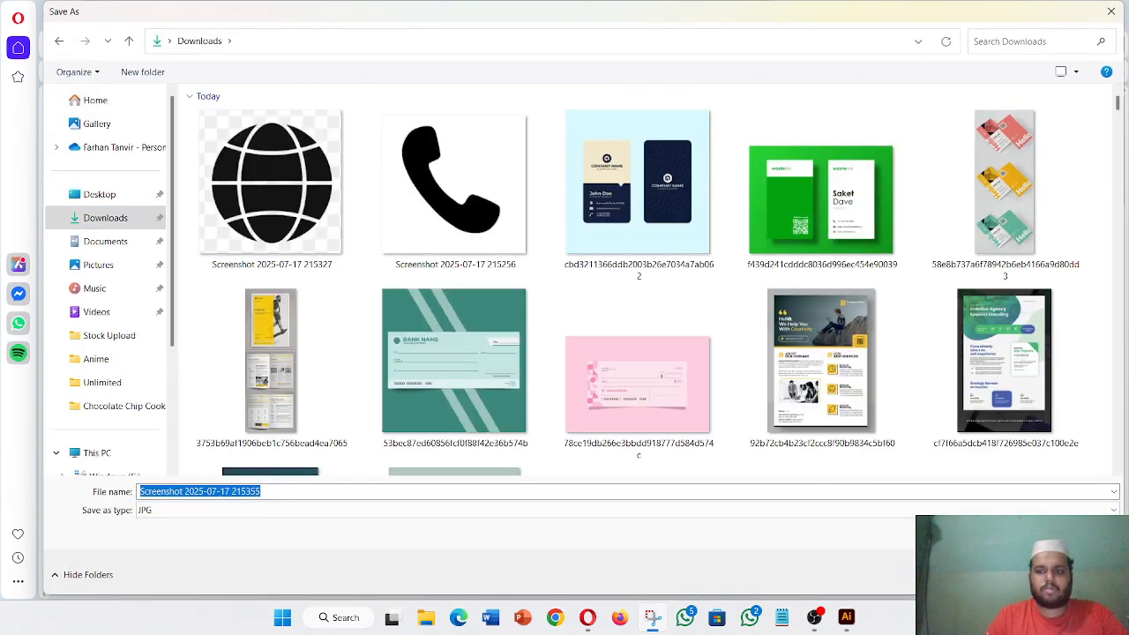
{"action": "key", "text": "Return"}
{"action": "left_click", "coordinate": [761, 13]}
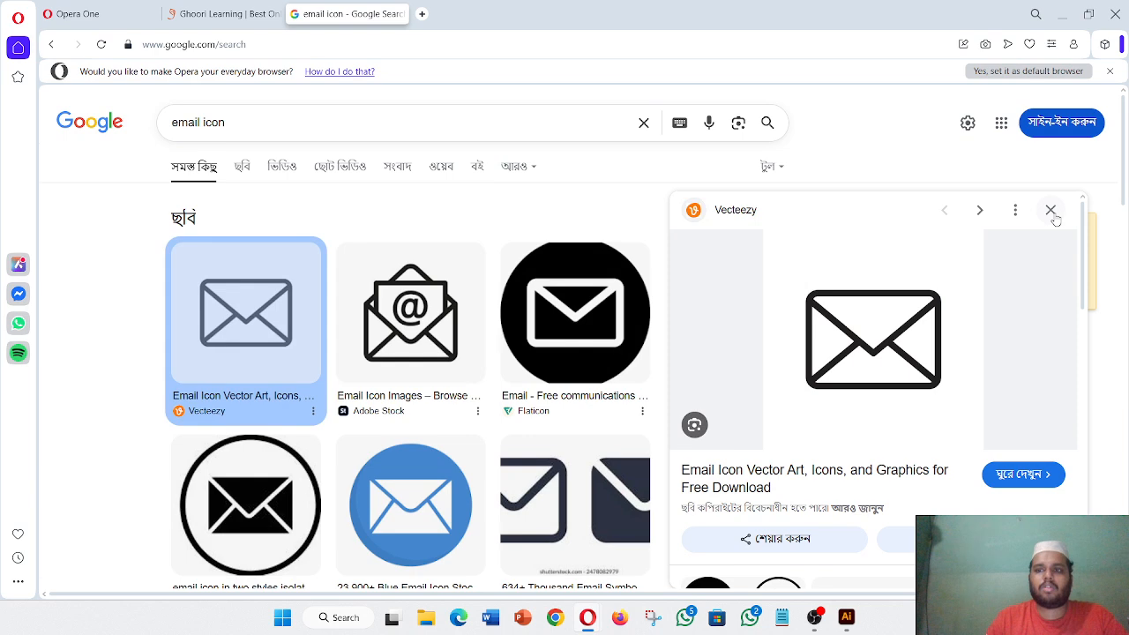
{"action": "left_click", "coordinate": [1050, 210]}
- Search for a location icon and preview the black location pointer
{"action": "left_click", "coordinate": [201, 122]}
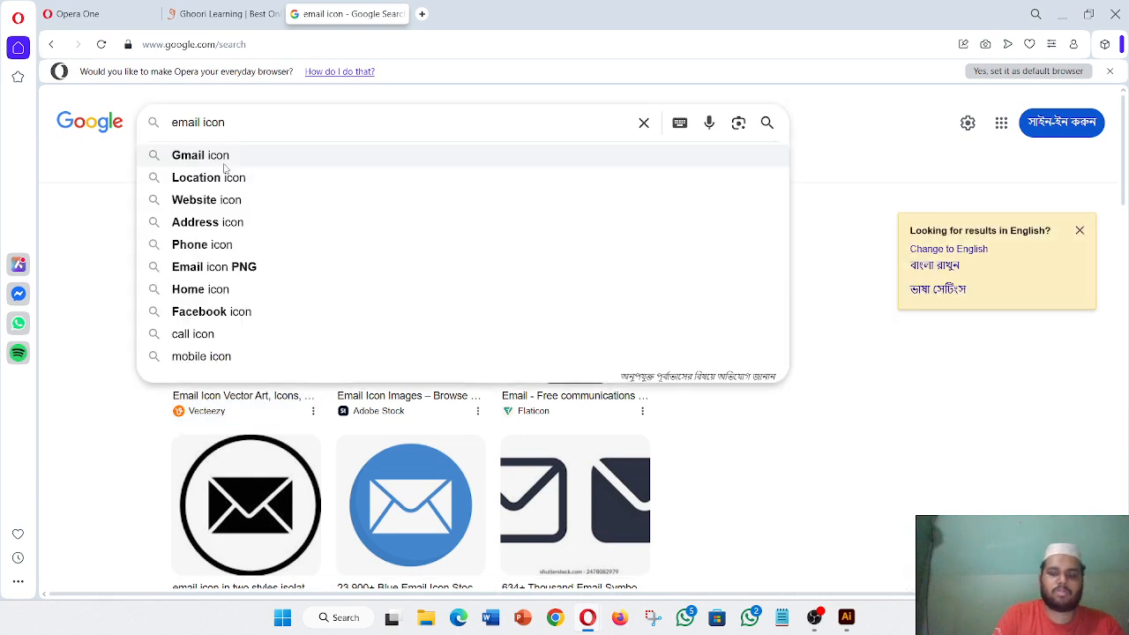
{"action": "key", "text": "BackSpace"}
{"action": "key", "text": "BackSpace"}
{"action": "key", "text": "BackSpace"}
{"action": "key", "text": "BackSpace"}
{"action": "key", "text": "BackSpace"}
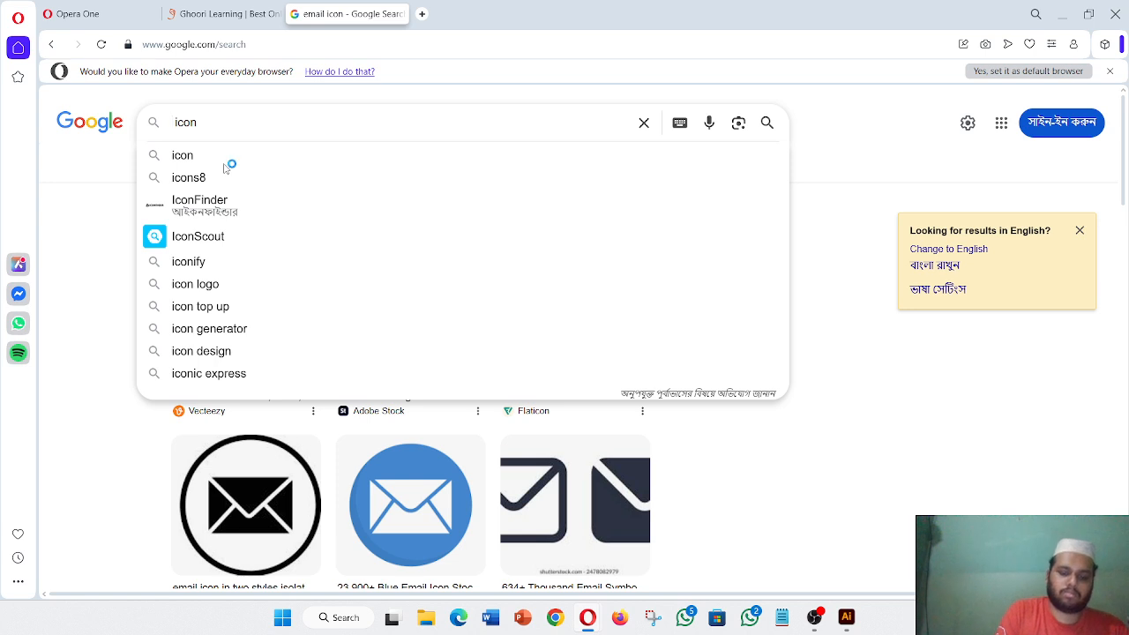
{"action": "type", "text": "licatio "}
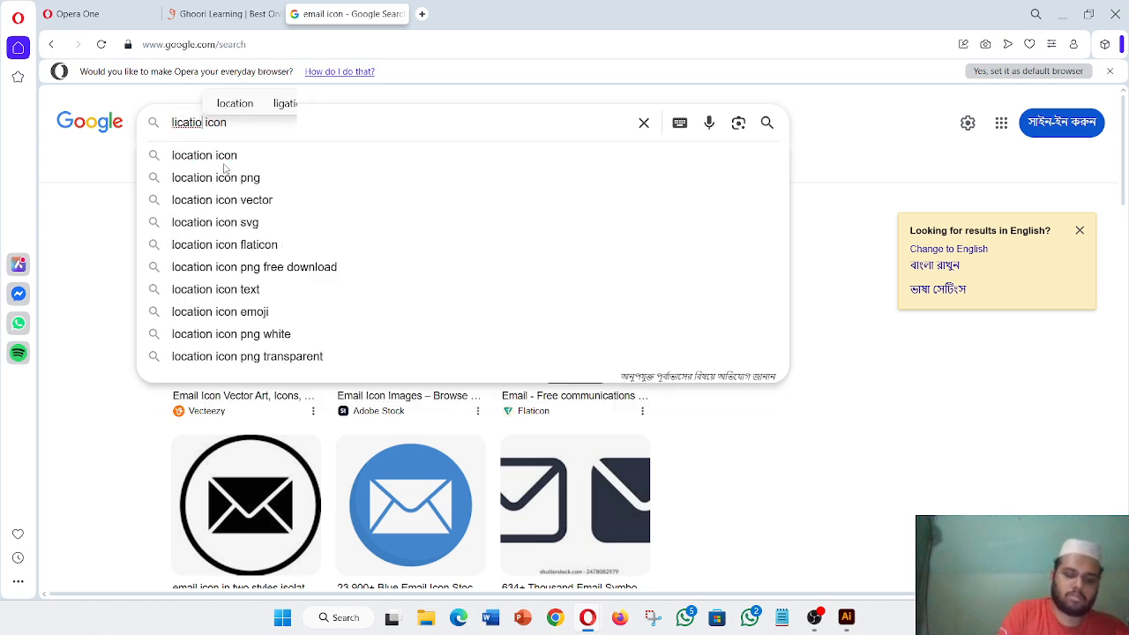
{"action": "type", "text": "n"}
{"action": "key", "text": "Return"}
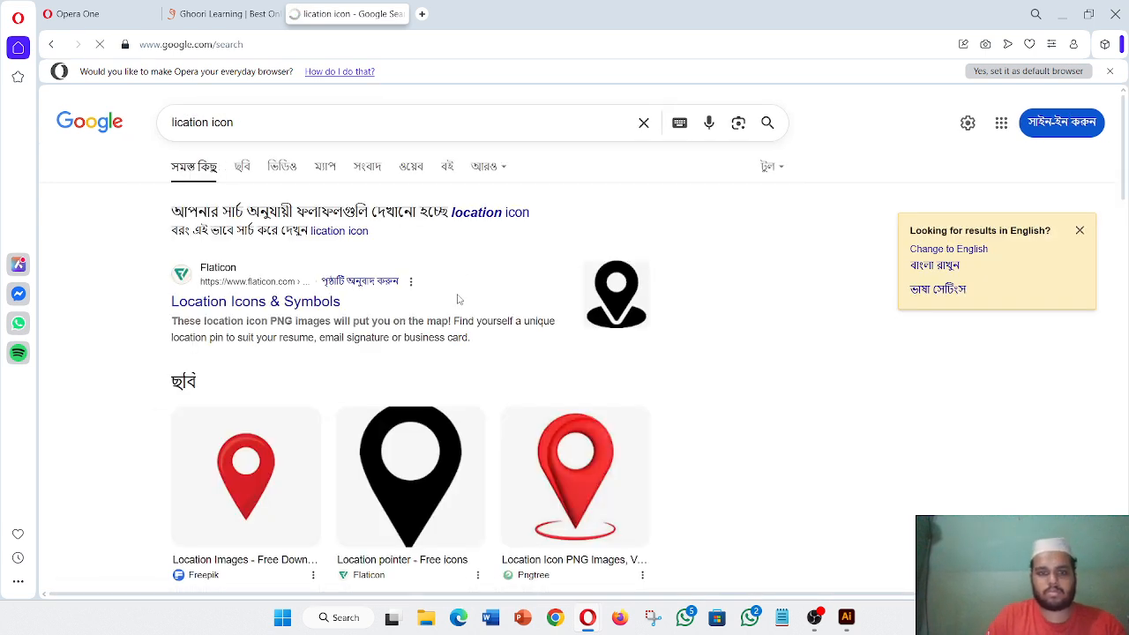
{"action": "left_click", "coordinate": [409, 480]}
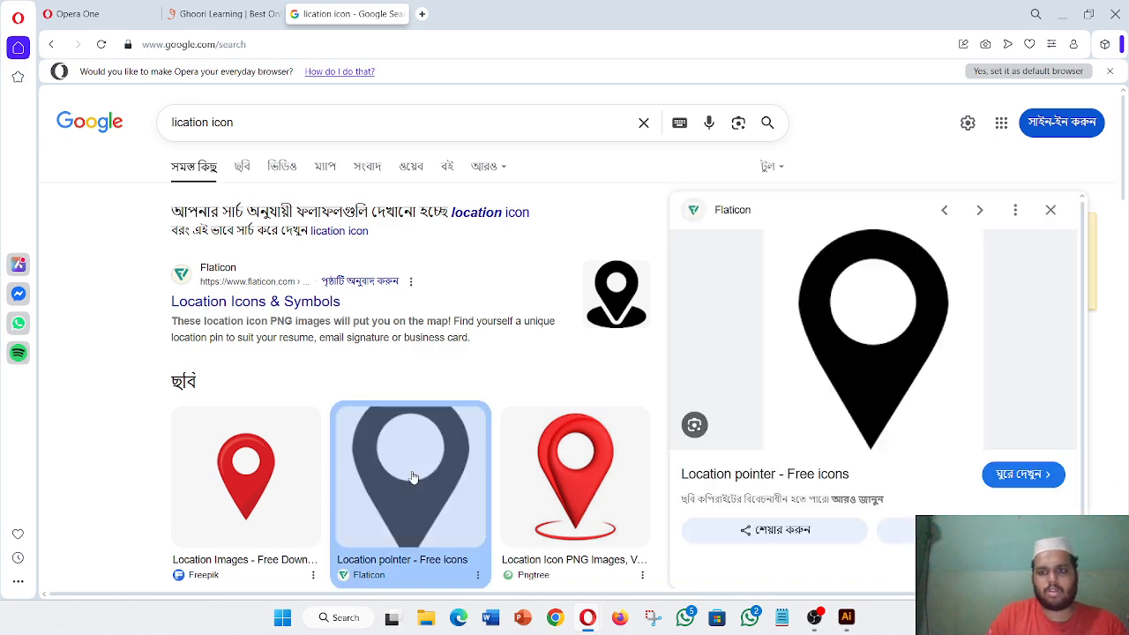
- Snip the location pin, save it to Downloads, and minimize Opera
{"action": "left_click", "coordinate": [653, 619]}
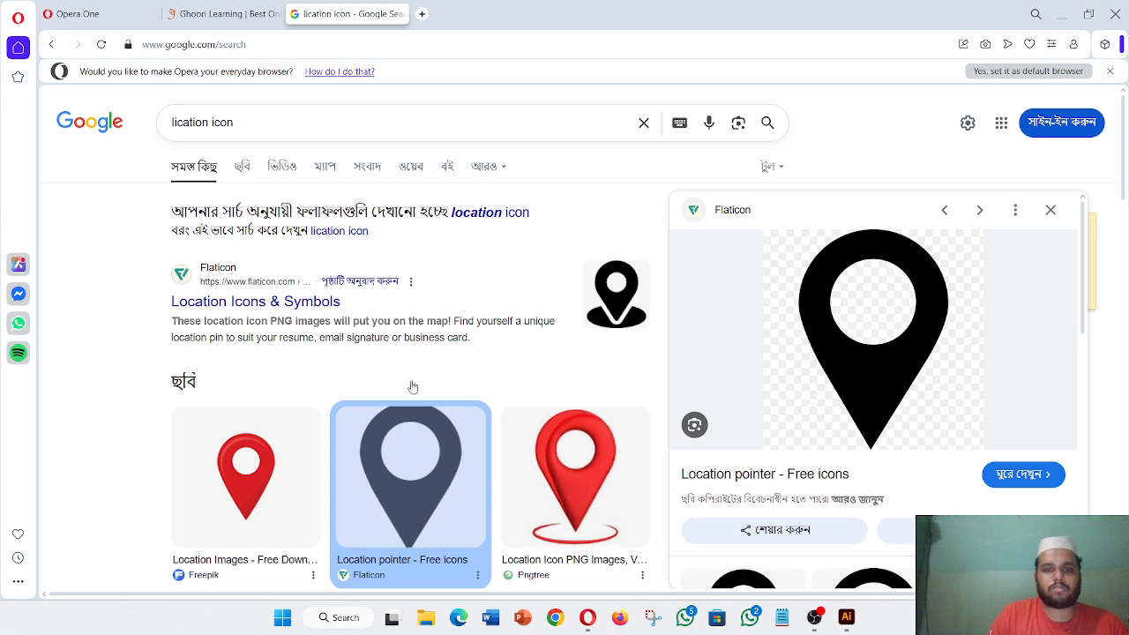
{"action": "left_click", "coordinate": [115, 39]}
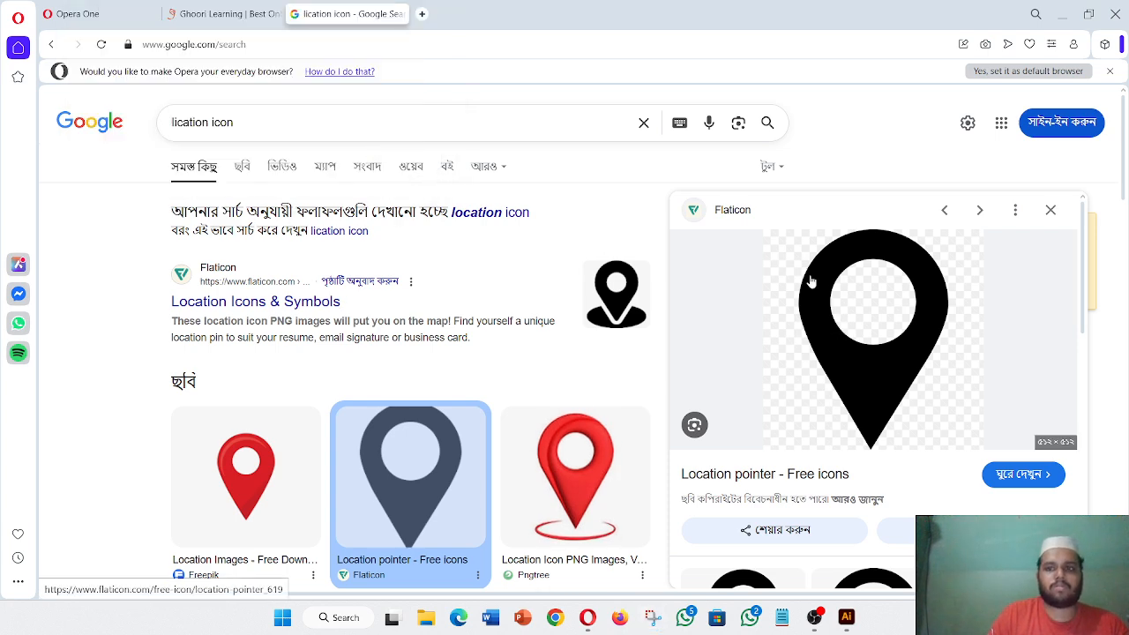
{"action": "left_click_drag", "start_coordinate": [764, 227], "coordinate": [977, 455]}
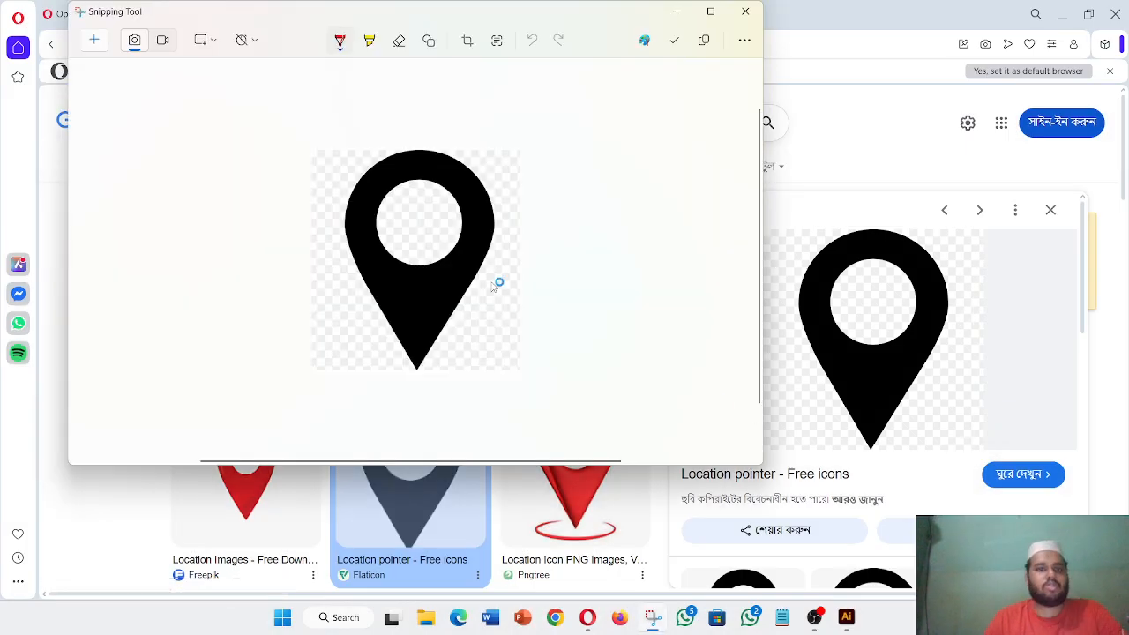
{"action": "right_click", "coordinate": [434, 247]}
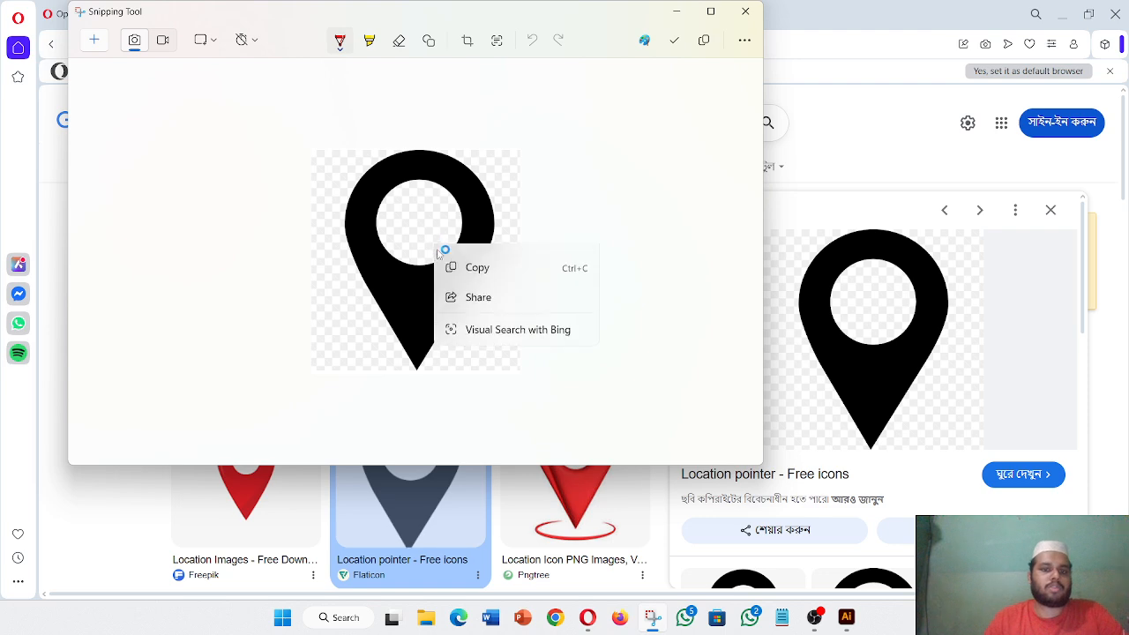
{"action": "left_click", "coordinate": [472, 292]}
{"action": "key", "text": "ctrl+s"}
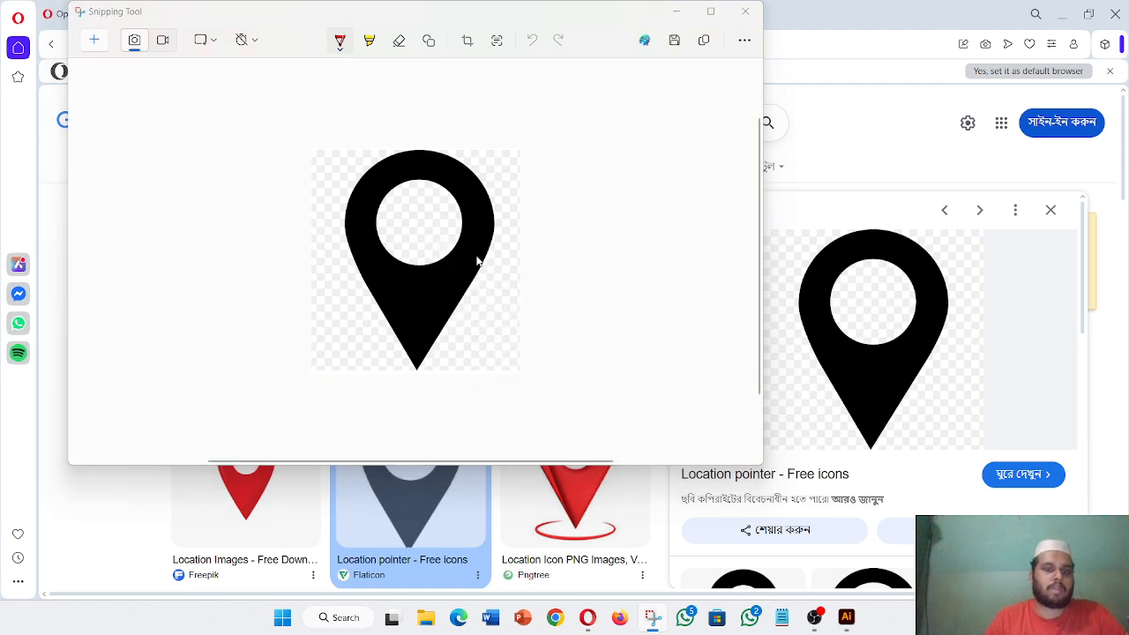
{"action": "left_click", "coordinate": [105, 217]}
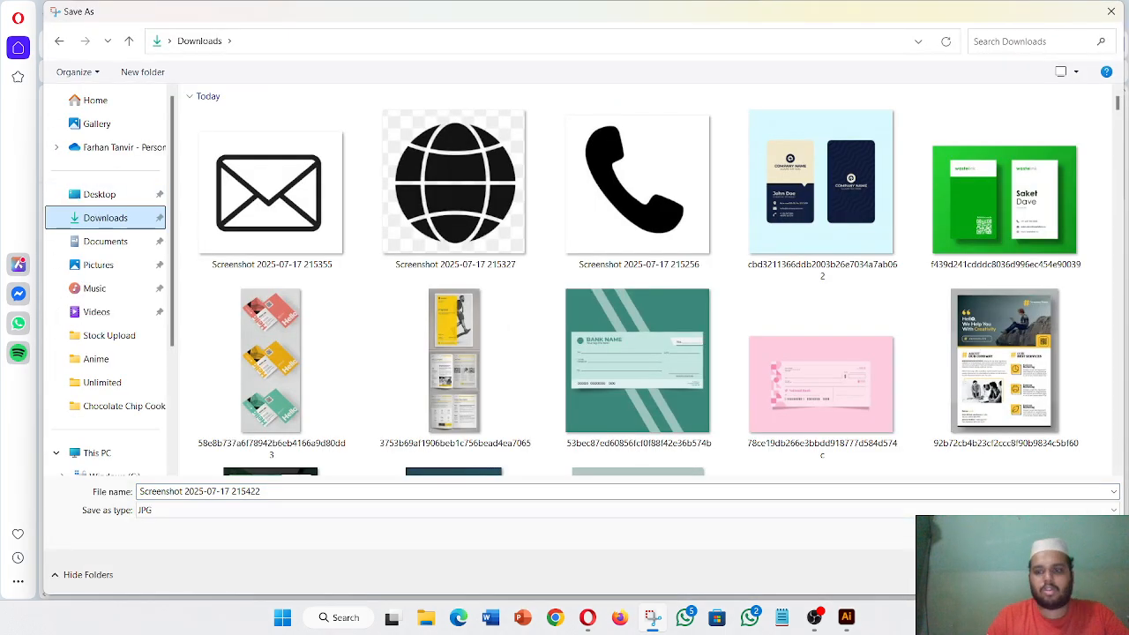
{"action": "key", "text": "Return"}
{"action": "left_click", "coordinate": [745, 12]}
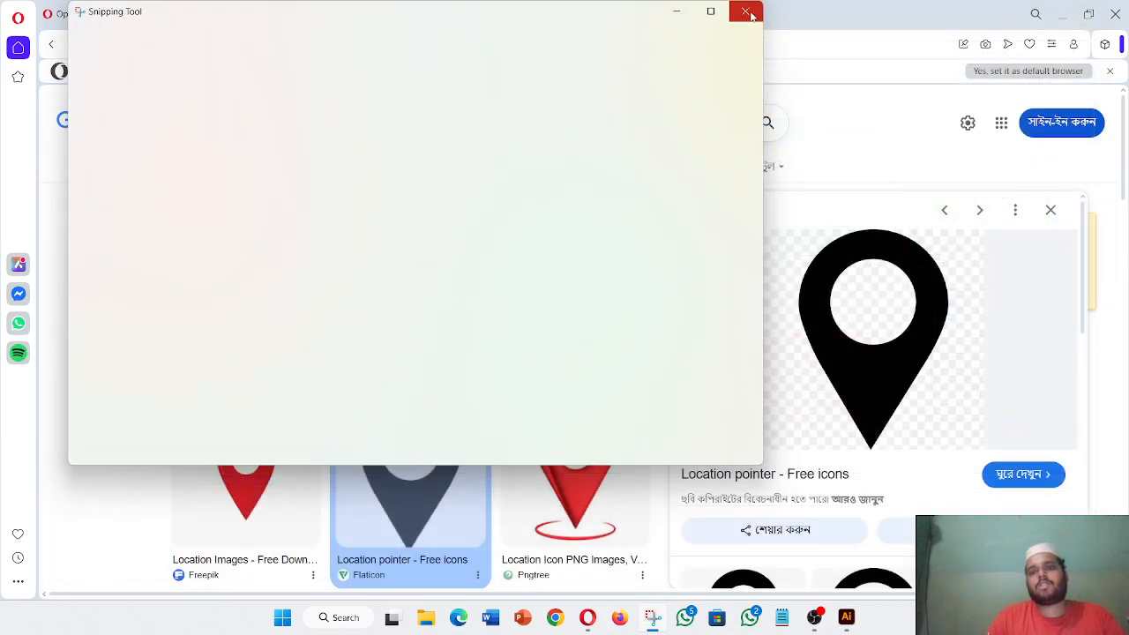
{"action": "left_click", "coordinate": [1049, 210]}
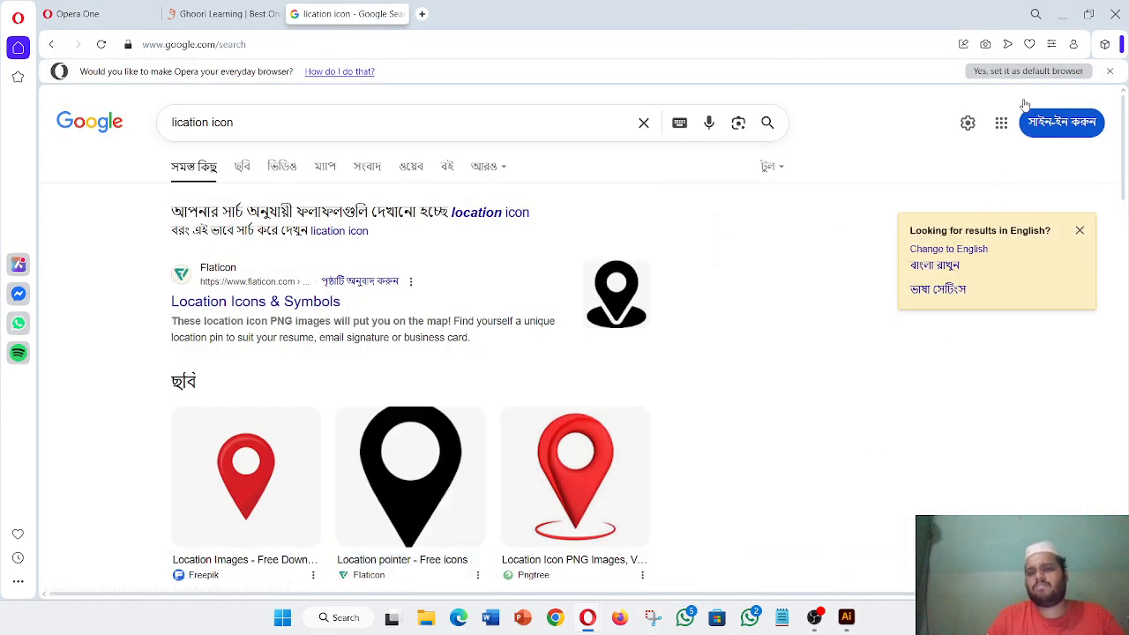
{"action": "left_click", "coordinate": [1060, 17]}
- Use File > Place to load the four icon screenshots from Downloads
{"action": "scroll", "coordinate": [658, 397], "scroll_direction": "down", "scroll_amount": 4}
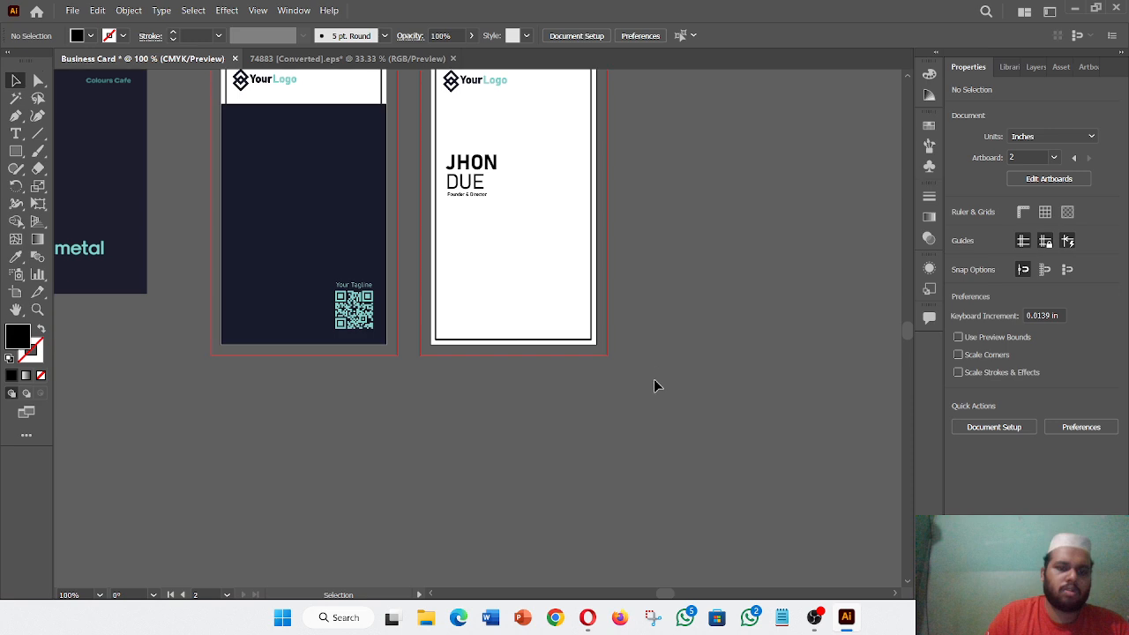
{"action": "left_click", "coordinate": [73, 9]}
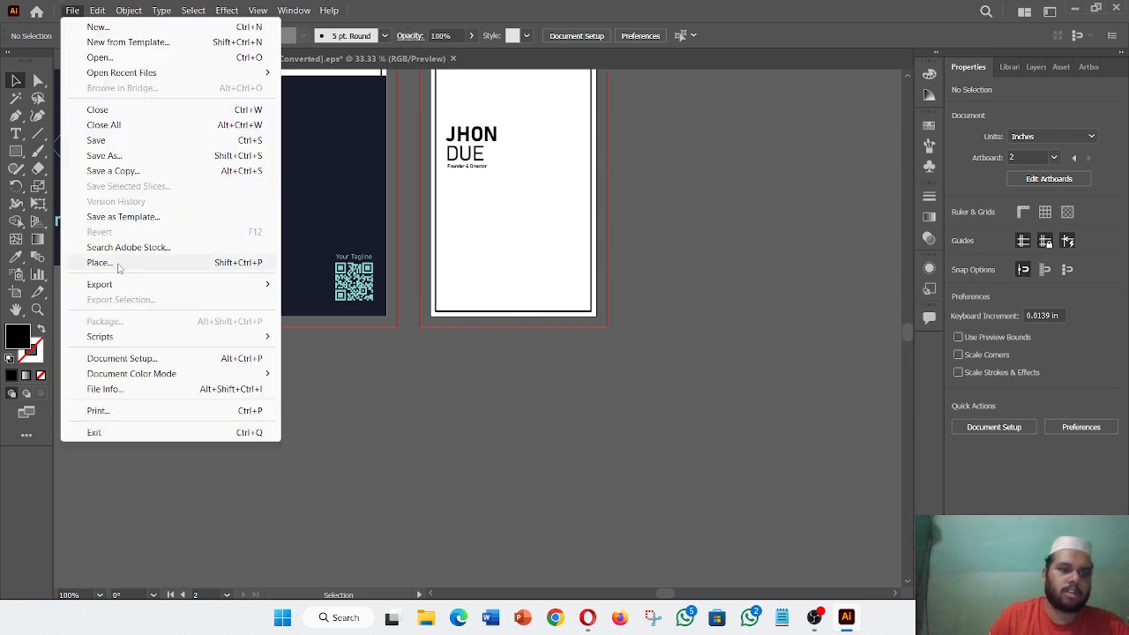
{"action": "left_click", "coordinate": [123, 261]}
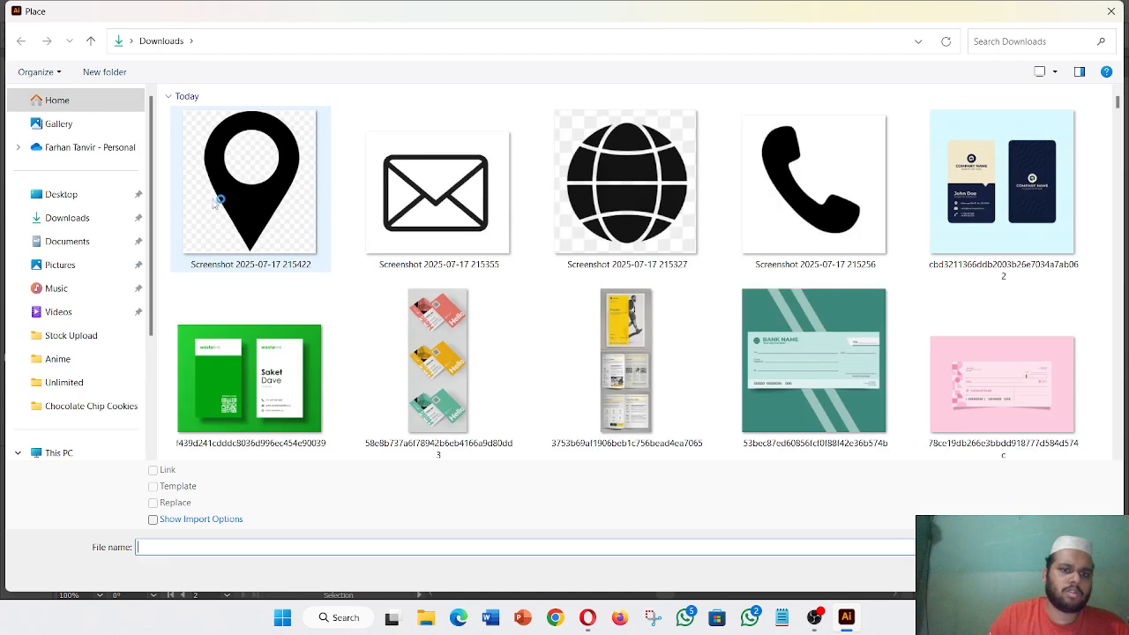
{"action": "left_click_drag", "start_coordinate": [179, 200], "coordinate": [799, 217]}
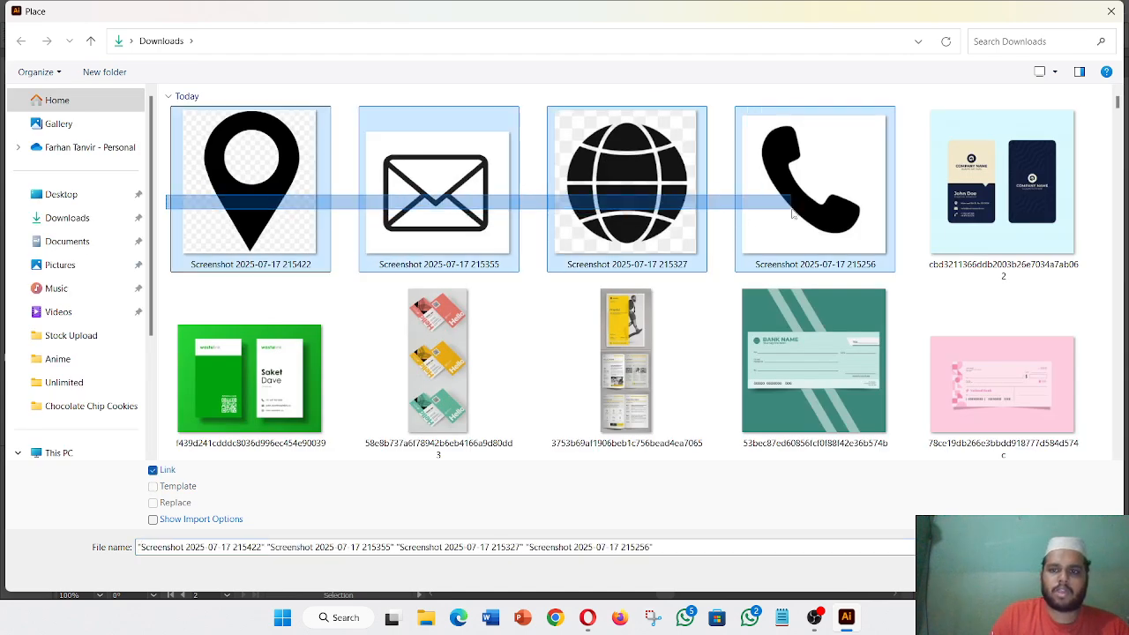
{"action": "left_click", "coordinate": [997, 572]}
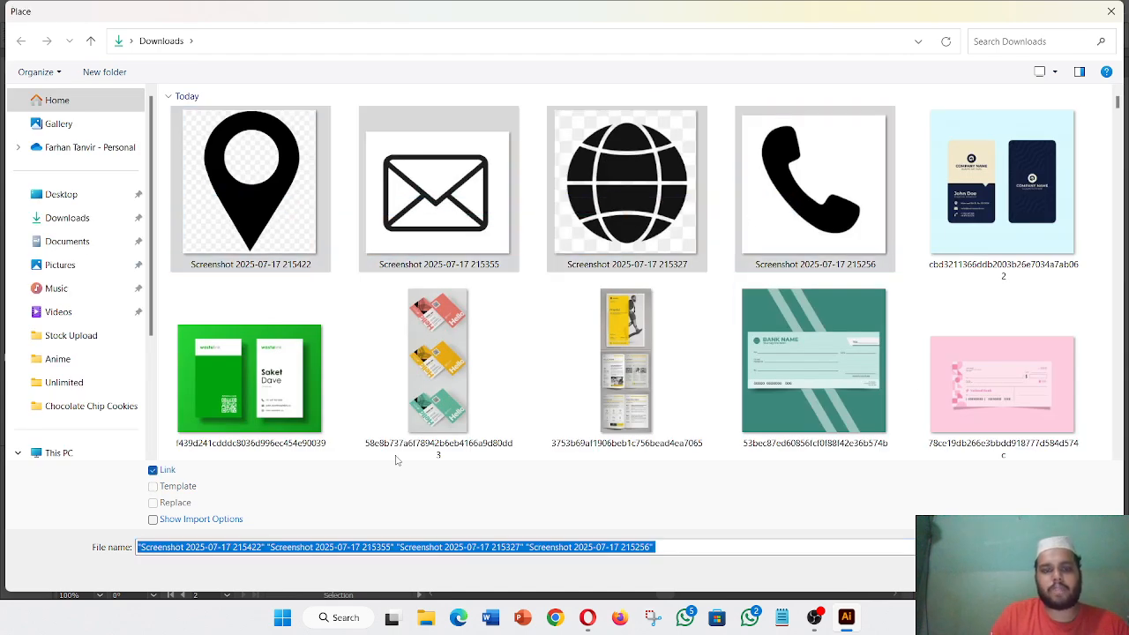
- Lay out the pin, envelope, globe and phone images in a row below the artboards
{"action": "scroll", "coordinate": [202, 383], "scroll_direction": "down", "scroll_amount": 1}
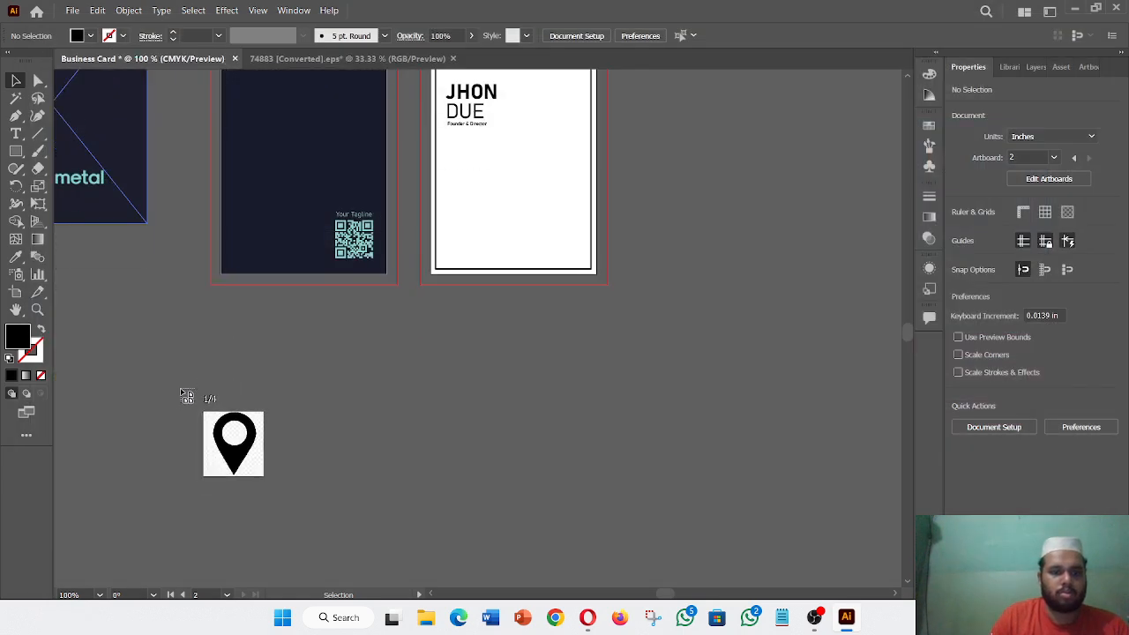
{"action": "left_click_drag", "start_coordinate": [145, 325], "coordinate": [195, 378]}
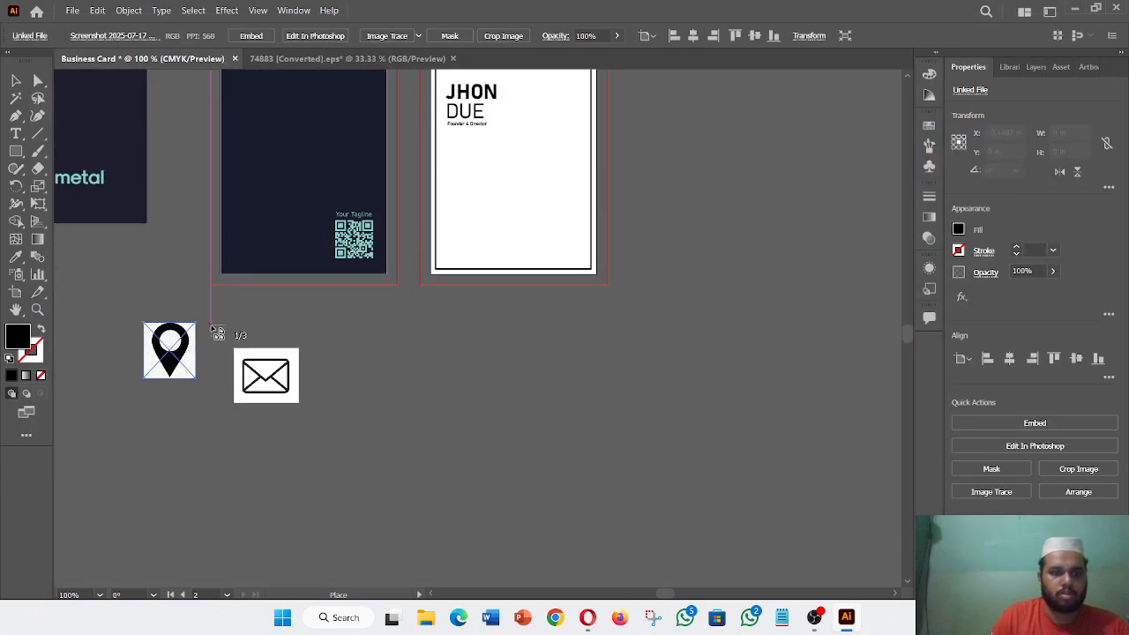
{"action": "left_click_drag", "start_coordinate": [206, 324], "coordinate": [246, 358]}
{"action": "left_click_drag", "start_coordinate": [256, 317], "coordinate": [304, 369]}
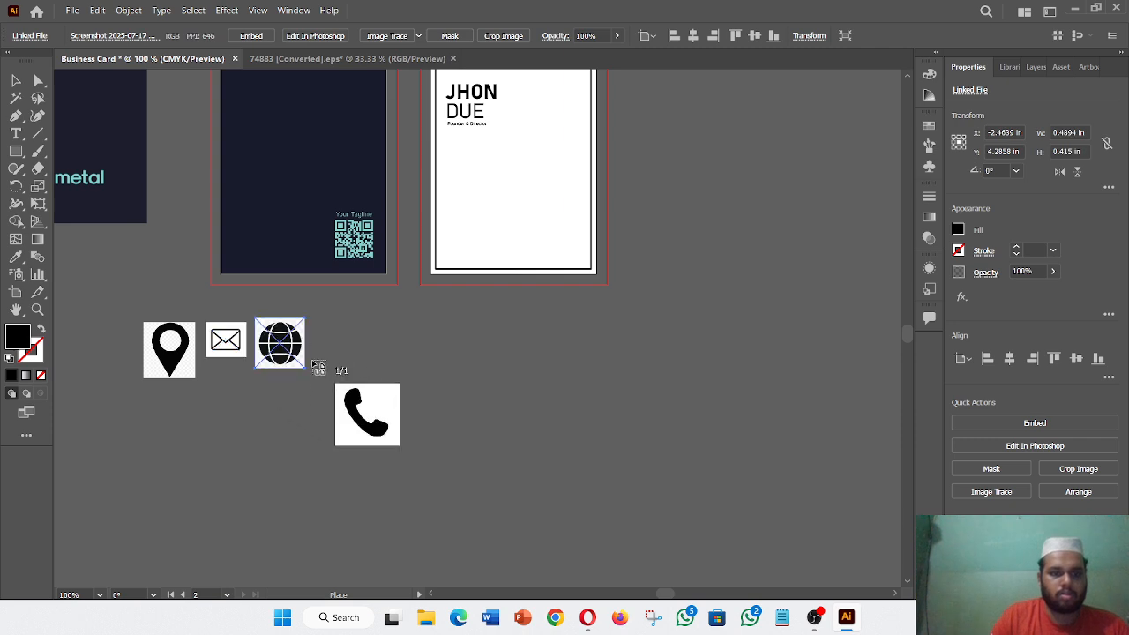
{"action": "left_click_drag", "start_coordinate": [316, 326], "coordinate": [370, 378]}
{"action": "left_click", "coordinate": [437, 402]}
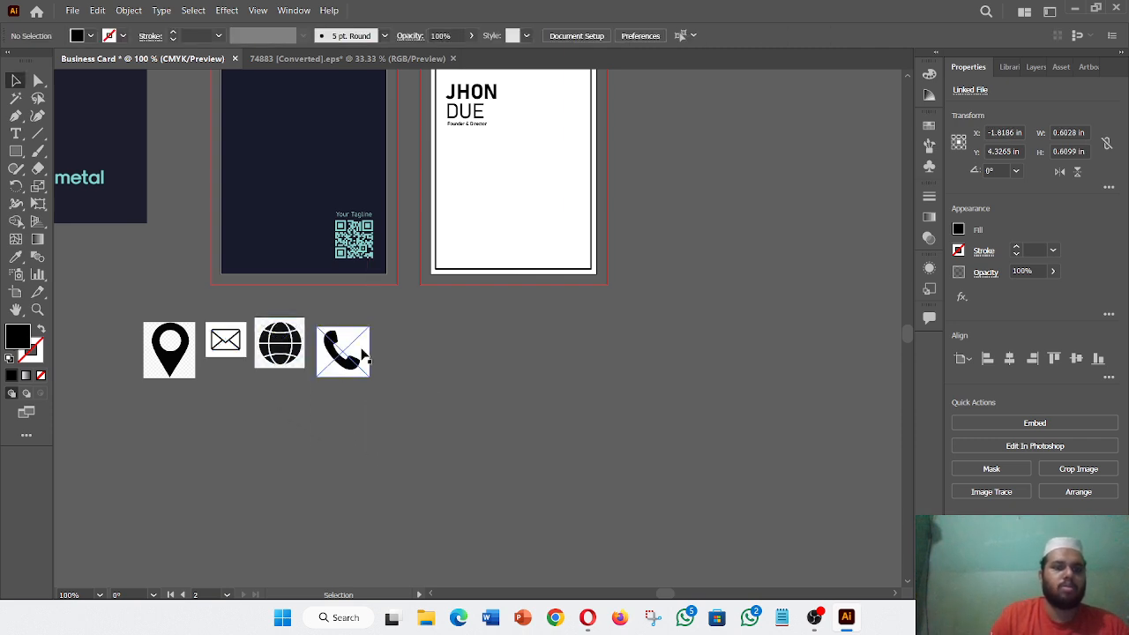
{"action": "left_click", "coordinate": [362, 350]}
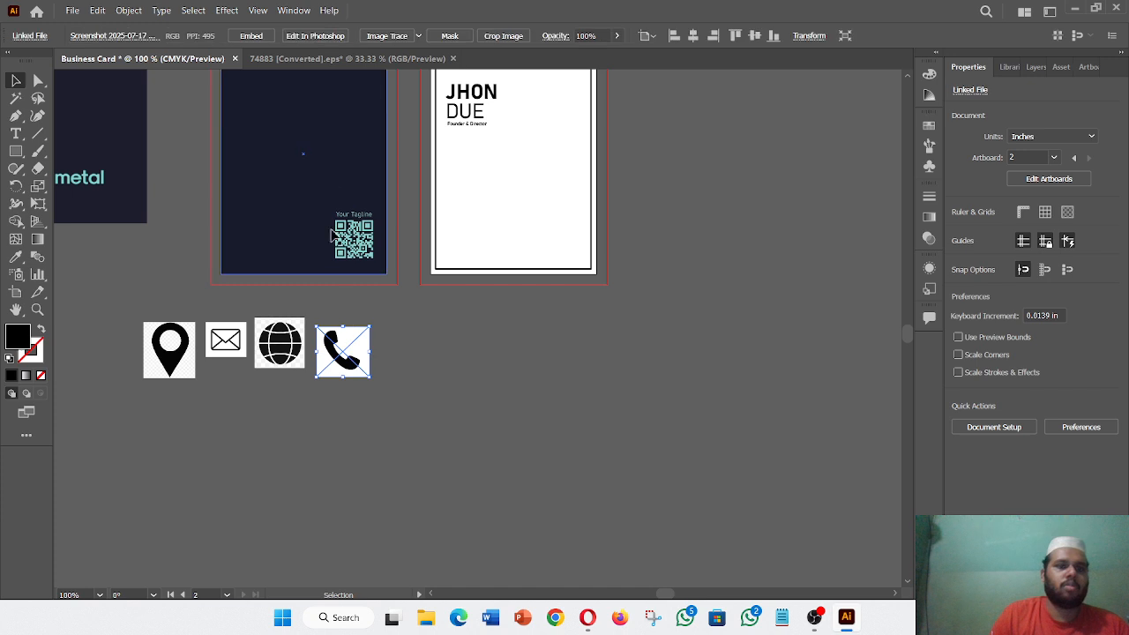
{"action": "left_click", "coordinate": [420, 385]}
- Expand and ungroup the traced phone icon, then delete its white background
{"action": "left_click", "coordinate": [354, 356]}
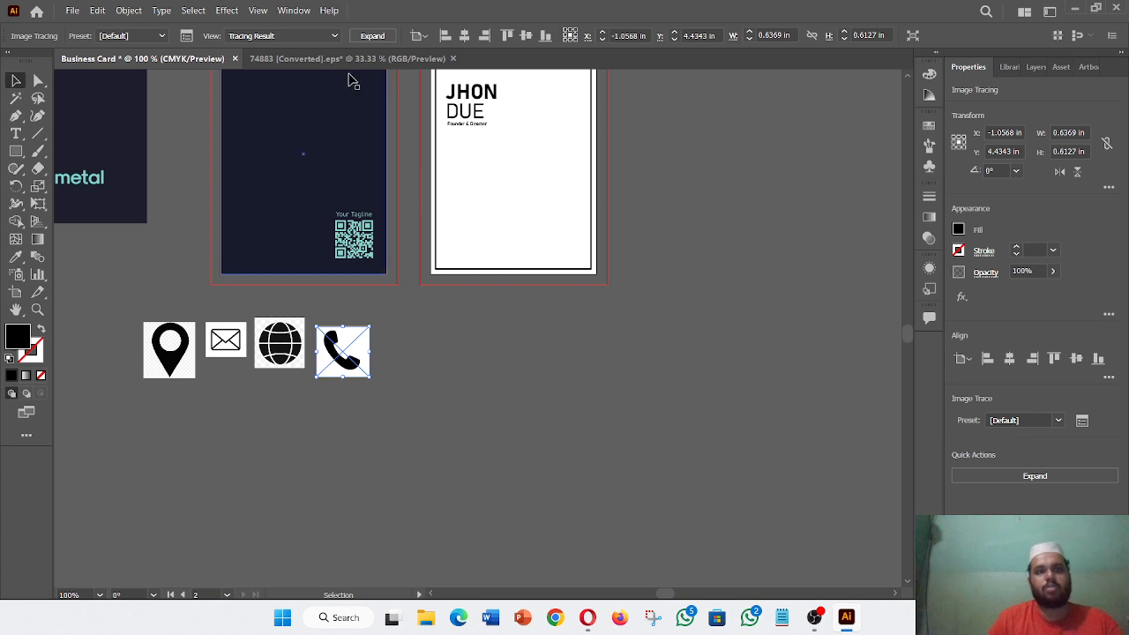
{"action": "left_click", "coordinate": [373, 35]}
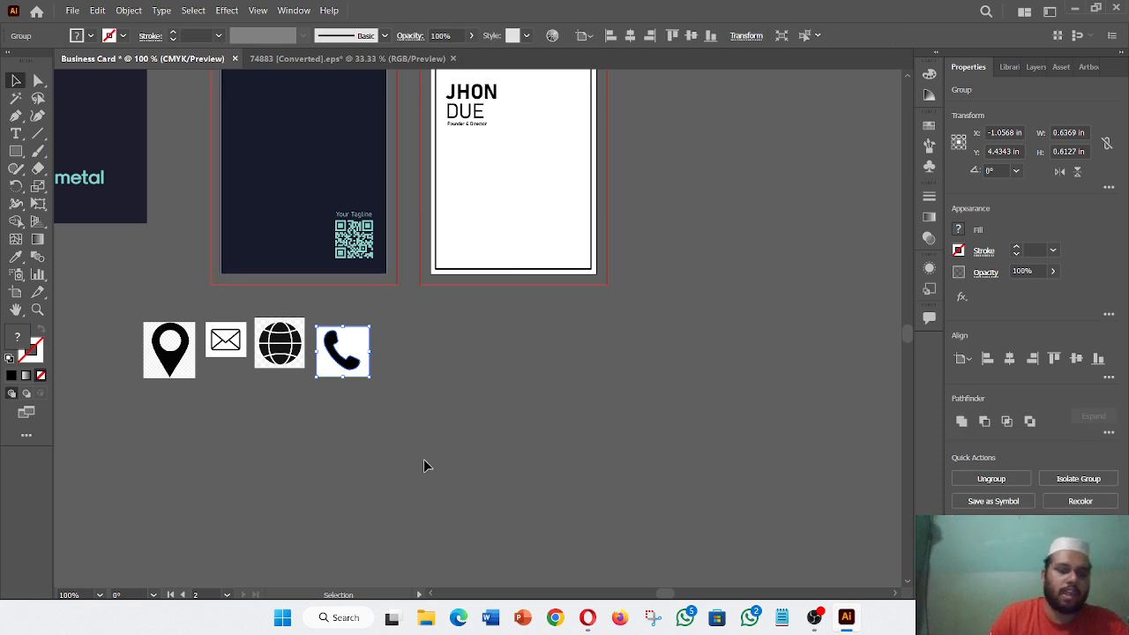
{"action": "left_click", "coordinate": [425, 460]}
{"action": "left_click", "coordinate": [366, 376]}
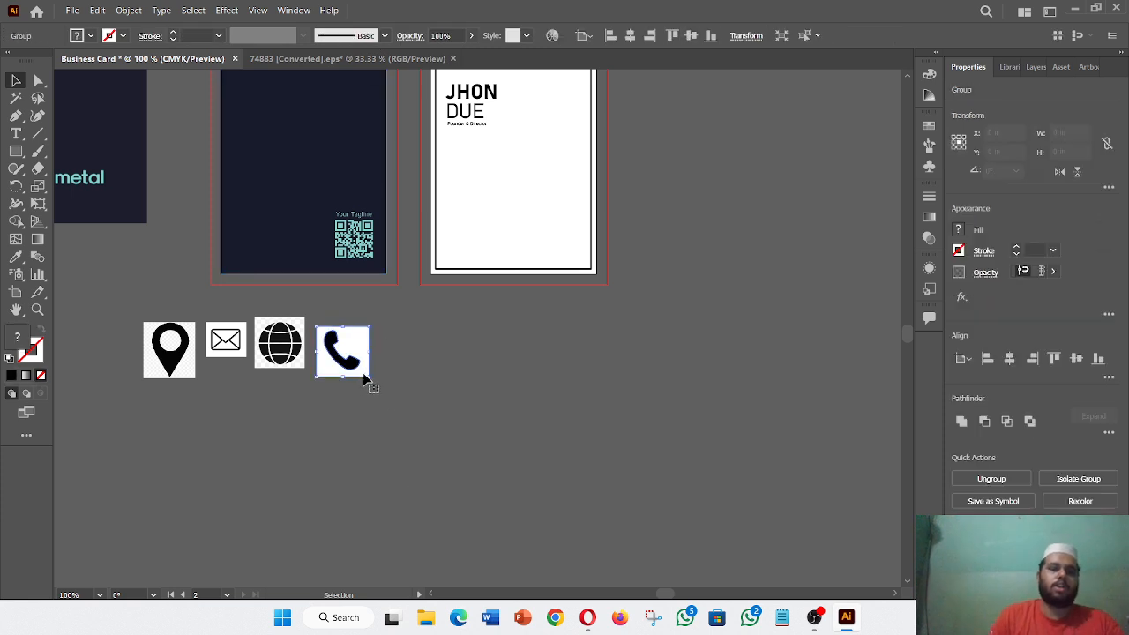
{"action": "right_click", "coordinate": [365, 377]}
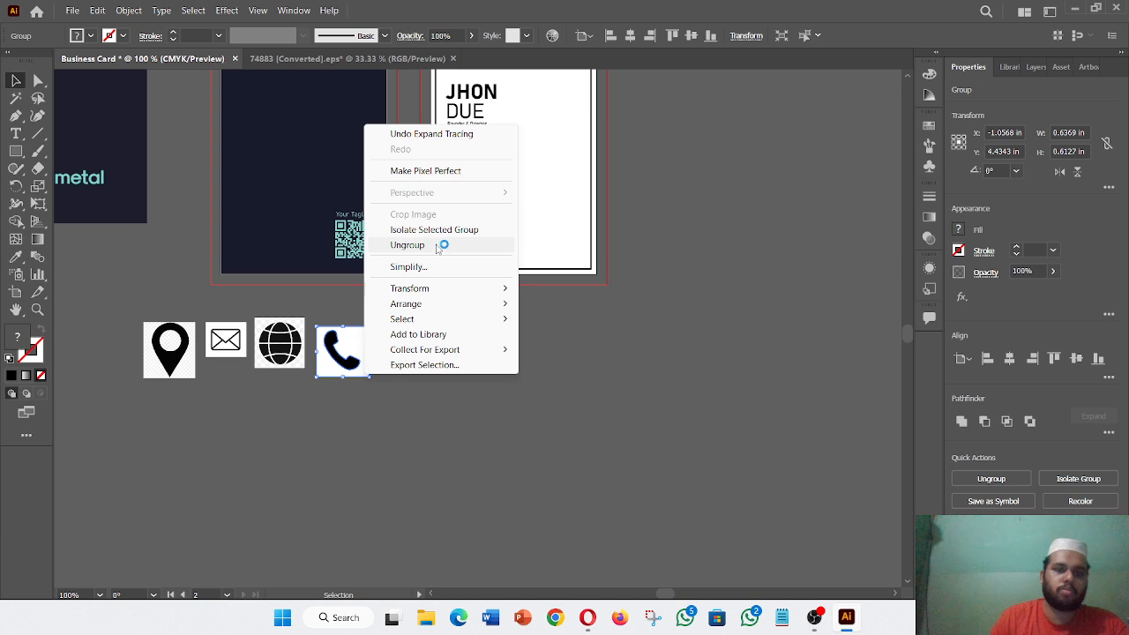
{"action": "left_click", "coordinate": [441, 244]}
{"action": "left_click", "coordinate": [388, 413]}
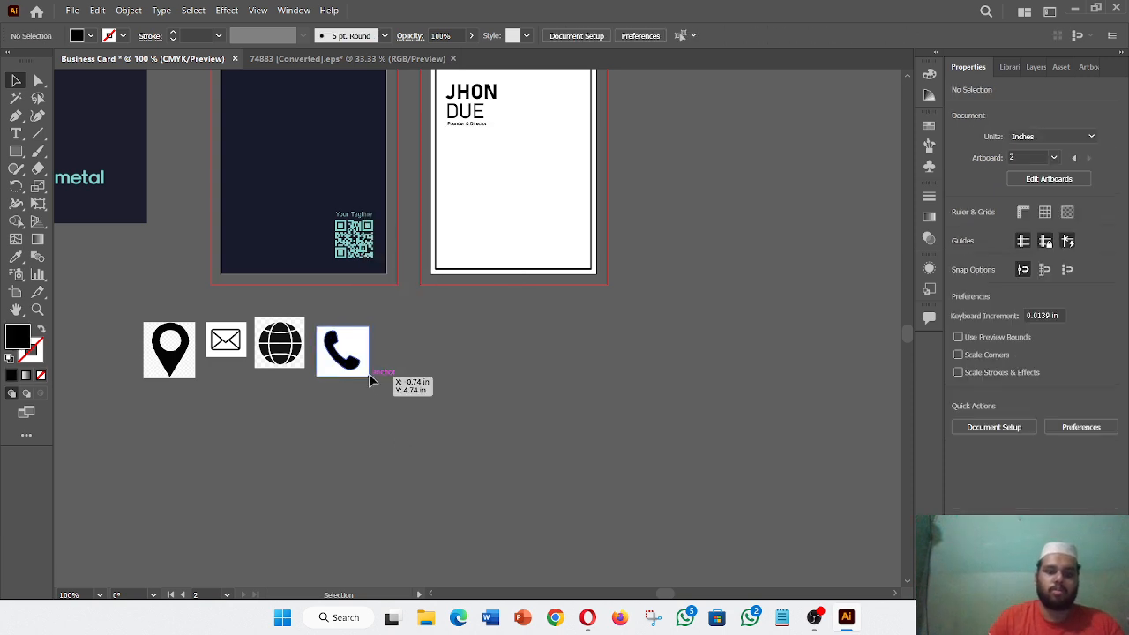
{"action": "left_click", "coordinate": [373, 379]}
{"action": "key", "text": "Delete"}
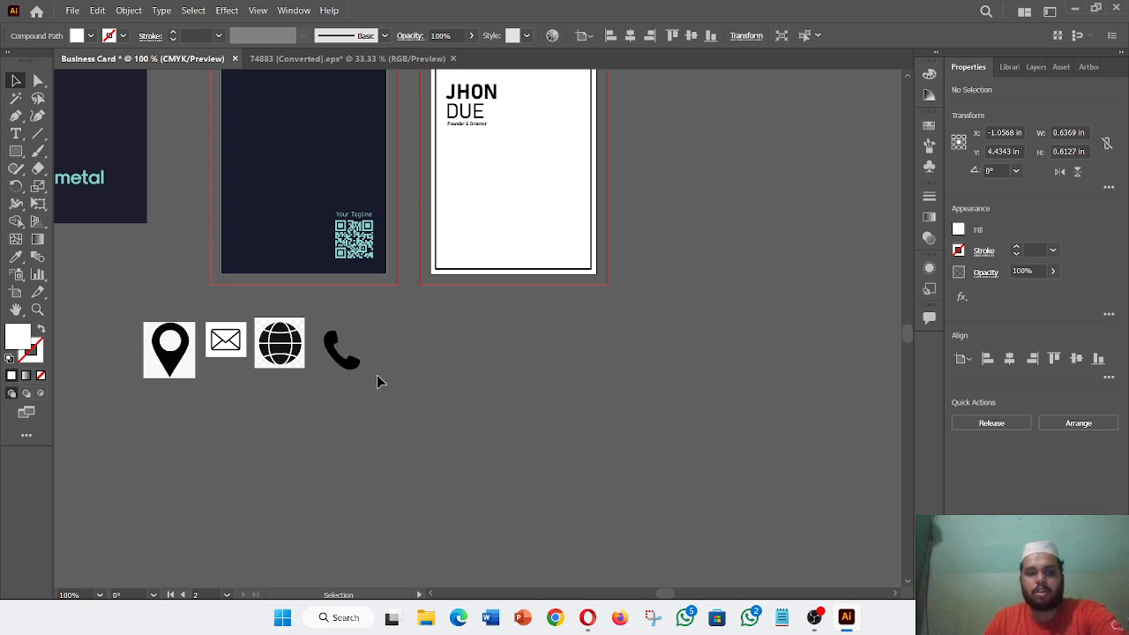
- Trace and ungroup the globe image, then delete its white background
{"action": "left_click", "coordinate": [291, 361]}
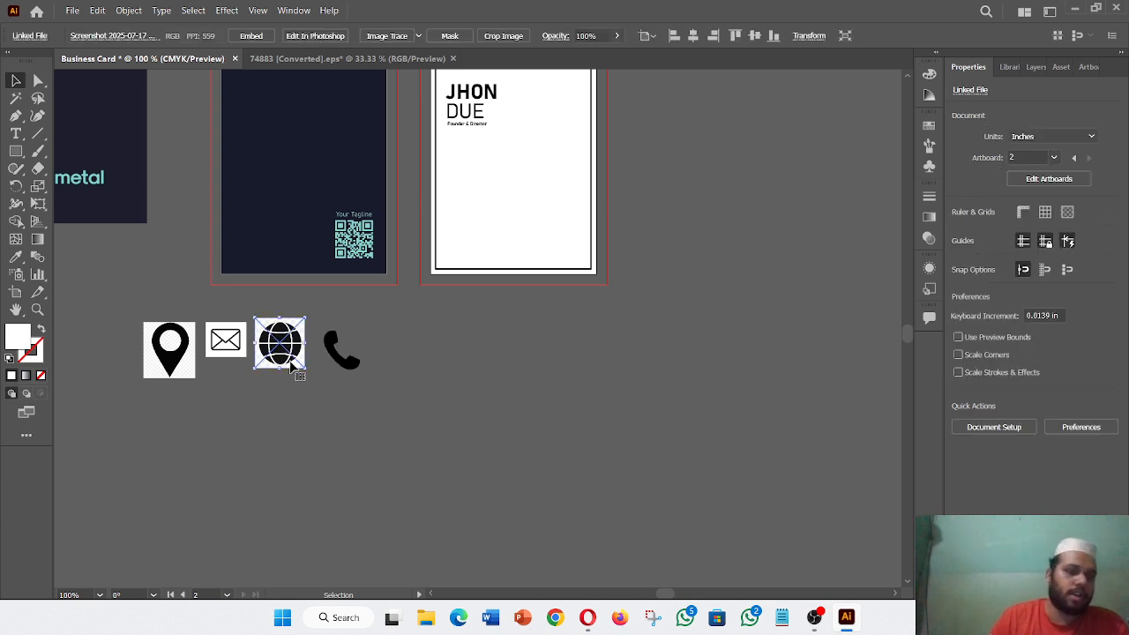
{"action": "left_click", "coordinate": [388, 35]}
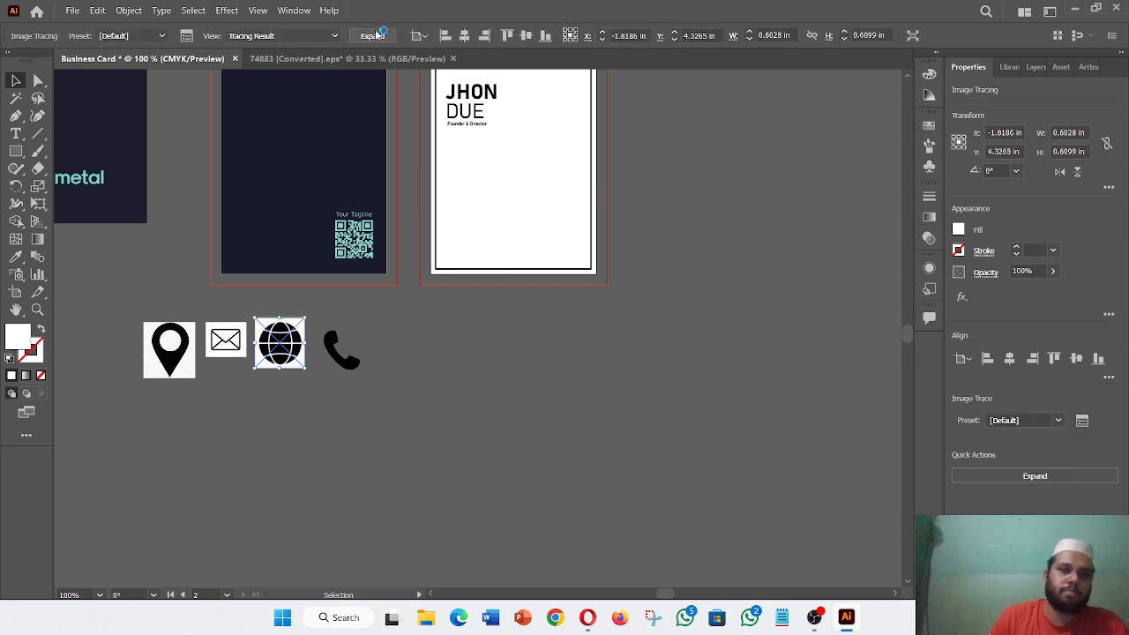
{"action": "right_click", "coordinate": [288, 343]}
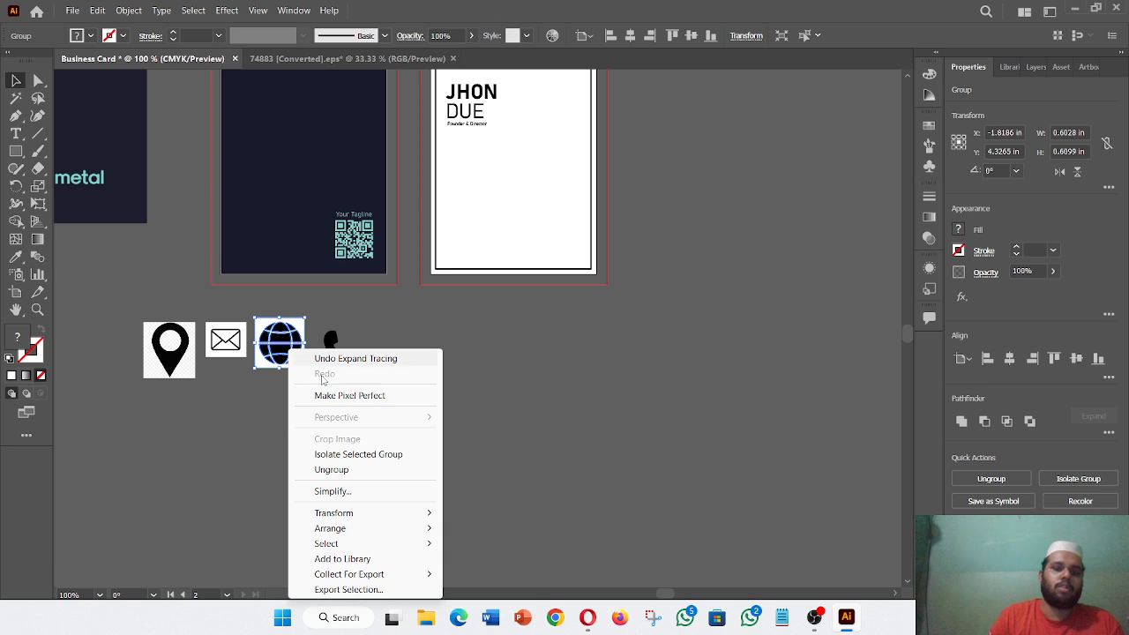
{"action": "left_click", "coordinate": [388, 469]}
{"action": "left_click", "coordinate": [295, 372]}
{"action": "left_click", "coordinate": [299, 369]}
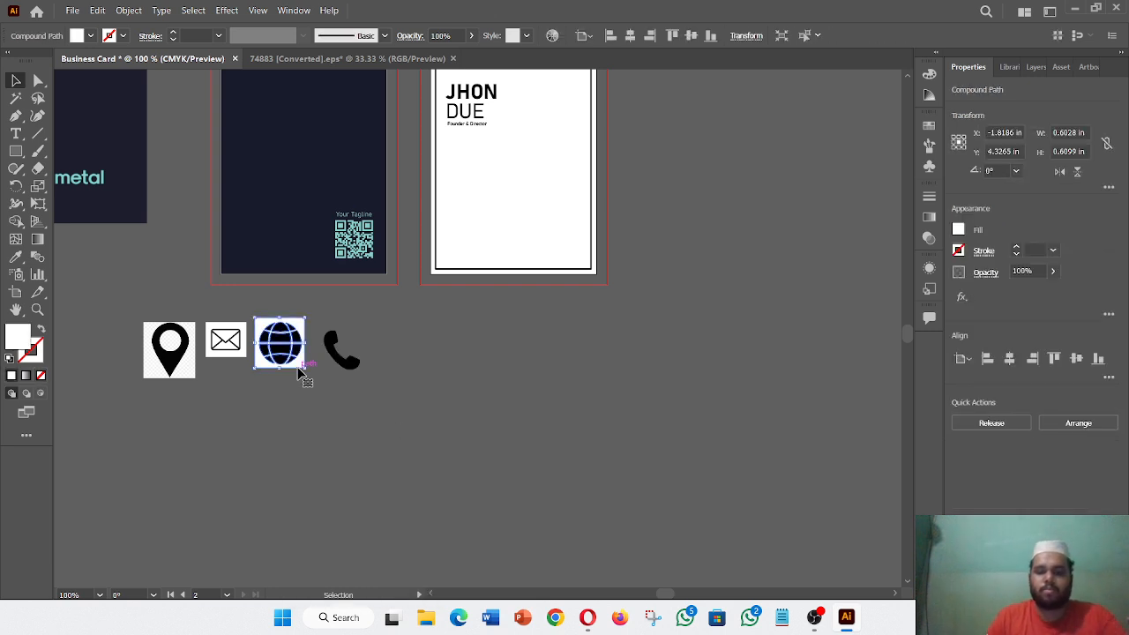
{"action": "key", "text": "Delete"}
- Trace, expand and ungroup the envelope image, then delete its white background
{"action": "left_click", "coordinate": [227, 353]}
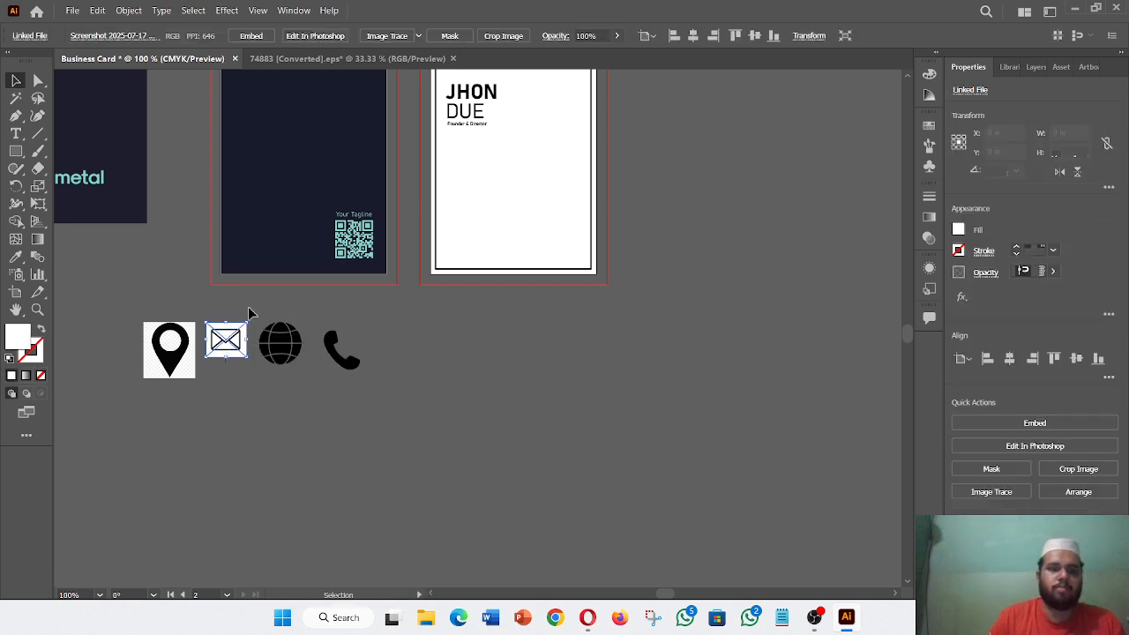
{"action": "left_click", "coordinate": [387, 36]}
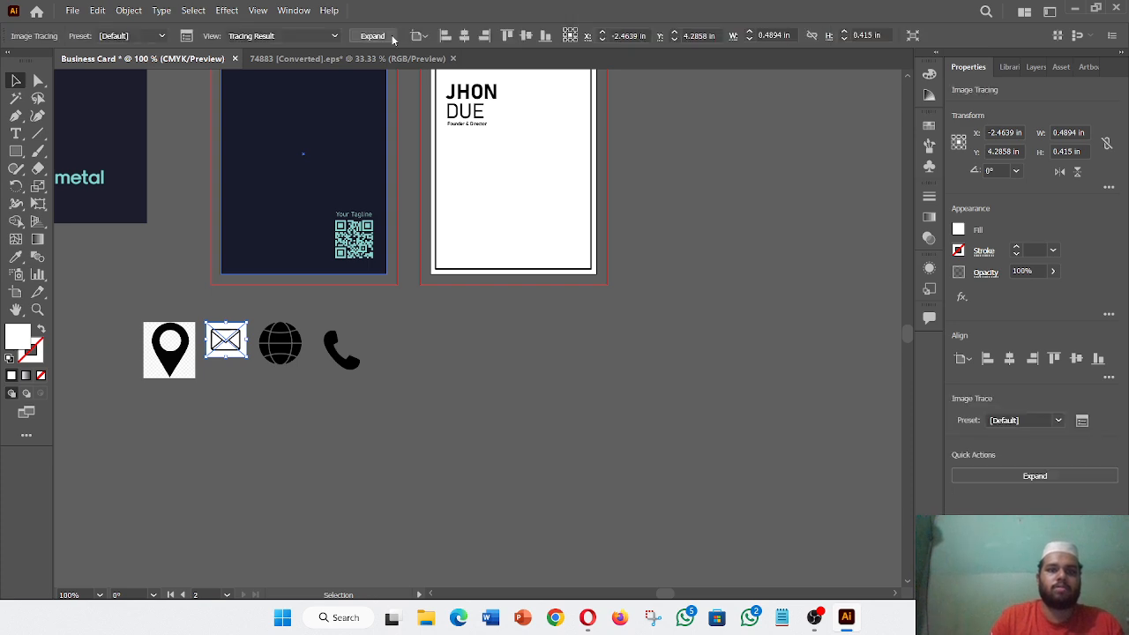
{"action": "left_click", "coordinate": [374, 37]}
{"action": "right_click", "coordinate": [228, 350]}
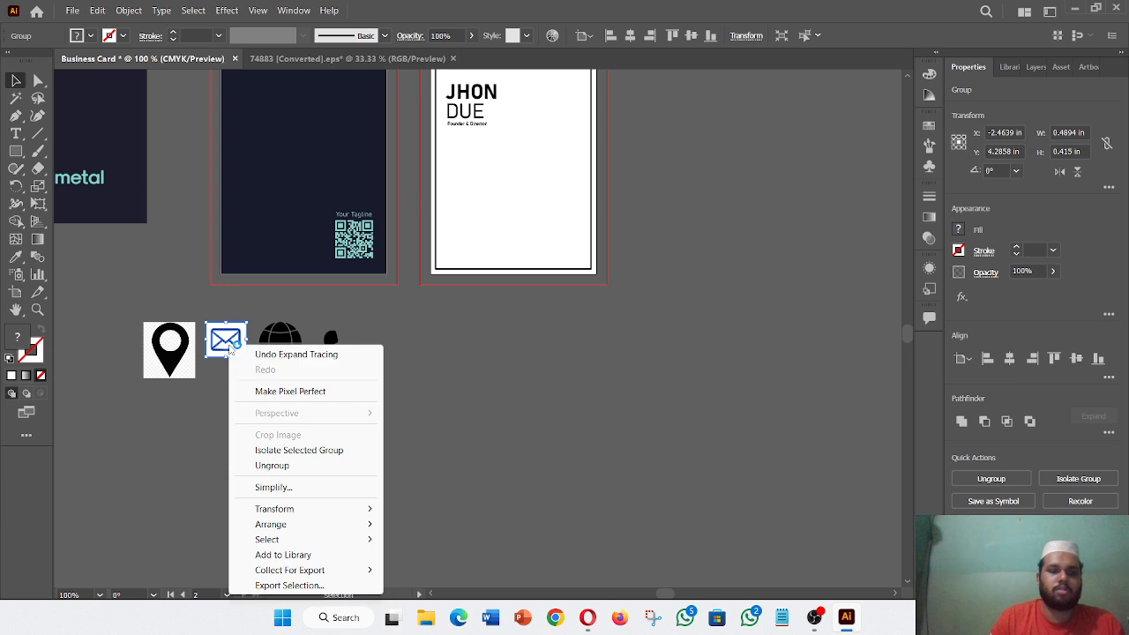
{"action": "left_click", "coordinate": [291, 467]}
{"action": "left_click", "coordinate": [248, 365]}
{"action": "left_click", "coordinate": [247, 358]}
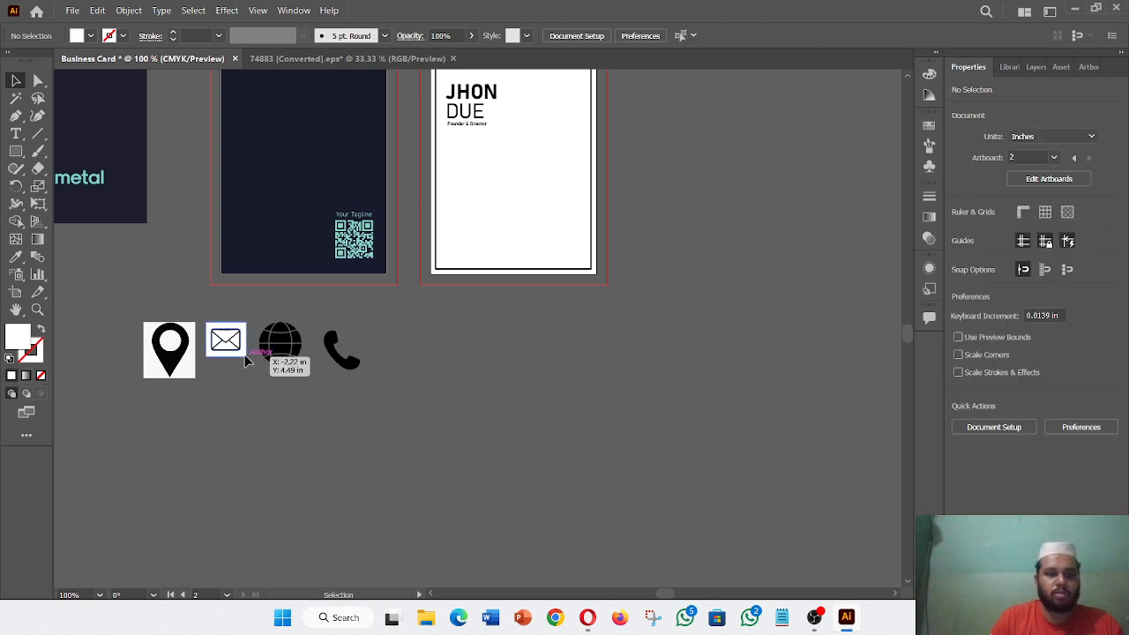
{"action": "key", "text": "Delete"}
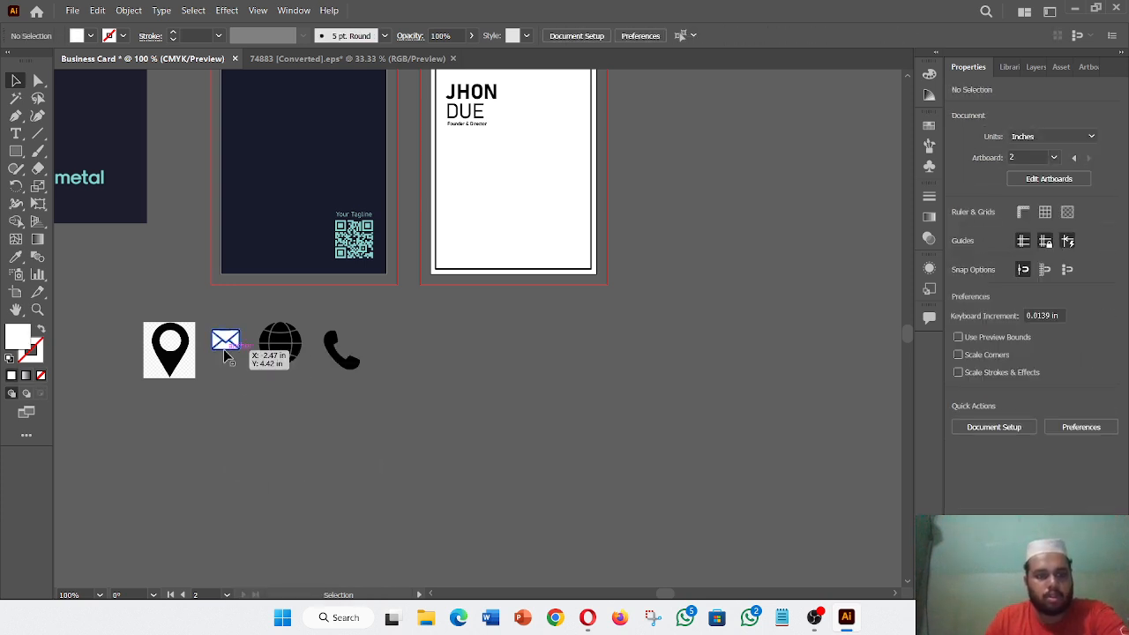
- Delete the four remaining white fragments from the envelope icon
{"action": "left_click", "coordinate": [230, 347]}
{"action": "key", "text": "Delete"}
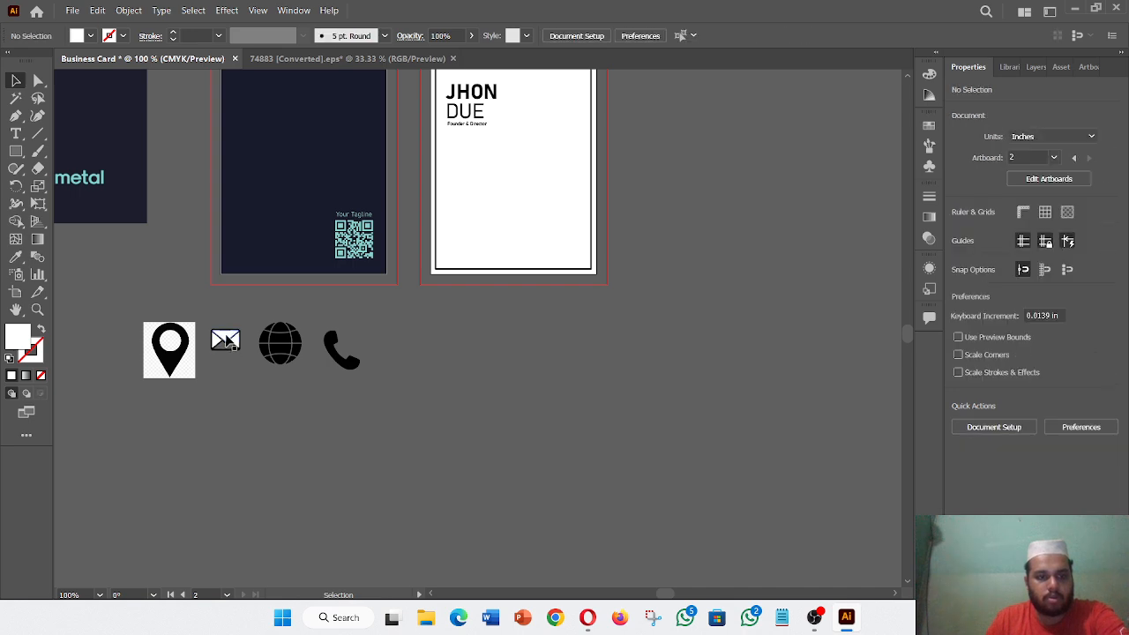
{"action": "left_click", "coordinate": [232, 340]}
{"action": "key", "text": "Delete"}
{"action": "left_click", "coordinate": [235, 341]}
{"action": "key", "text": "Delete"}
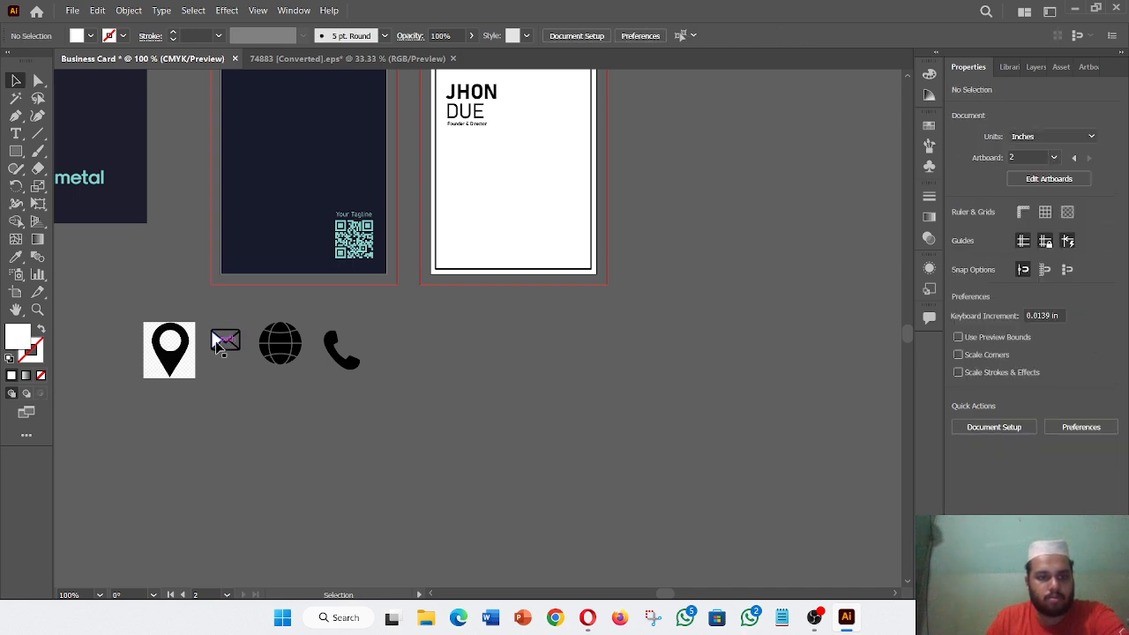
{"action": "left_click", "coordinate": [215, 341]}
{"action": "key", "text": "Delete"}
- Image-trace, expand and ungroup the location pin, then delete its white background square
{"action": "left_click", "coordinate": [180, 375]}
{"action": "right_click", "coordinate": [182, 378]}
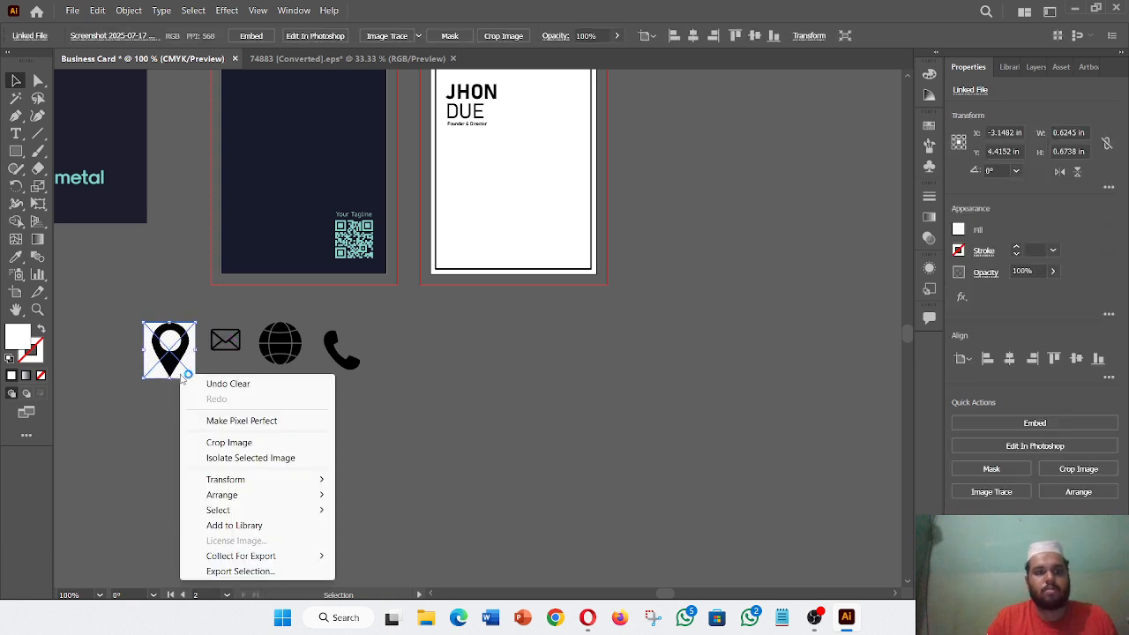
{"action": "left_click", "coordinate": [389, 37]}
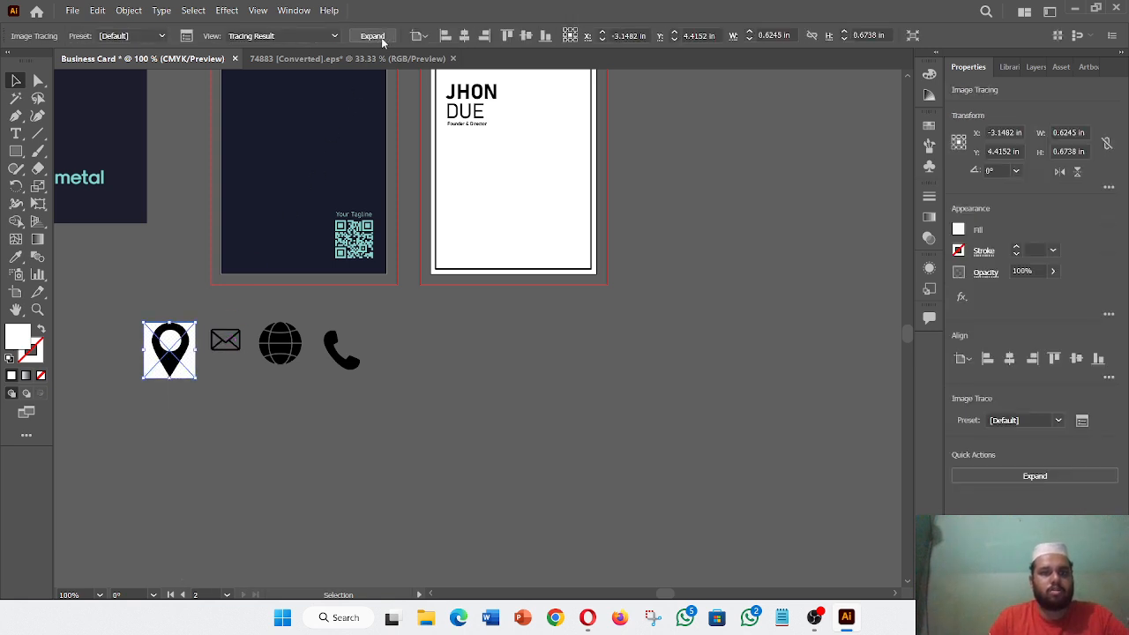
{"action": "left_click", "coordinate": [389, 37]}
{"action": "right_click", "coordinate": [164, 362]}
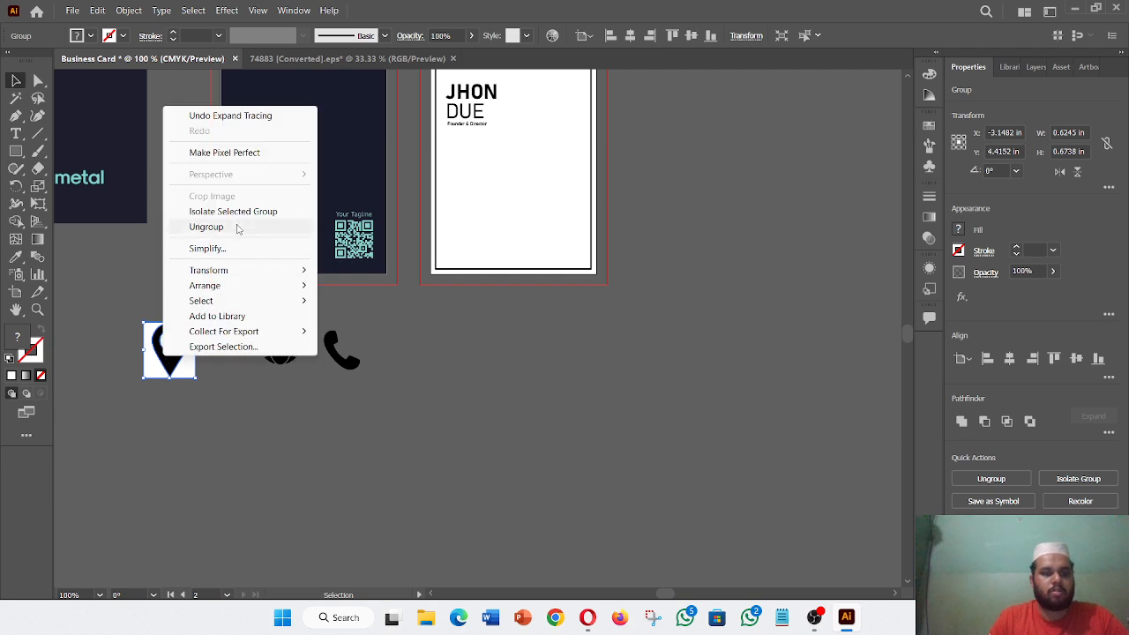
{"action": "left_click", "coordinate": [308, 228]}
{"action": "left_click", "coordinate": [203, 379]}
{"action": "left_click", "coordinate": [193, 374]}
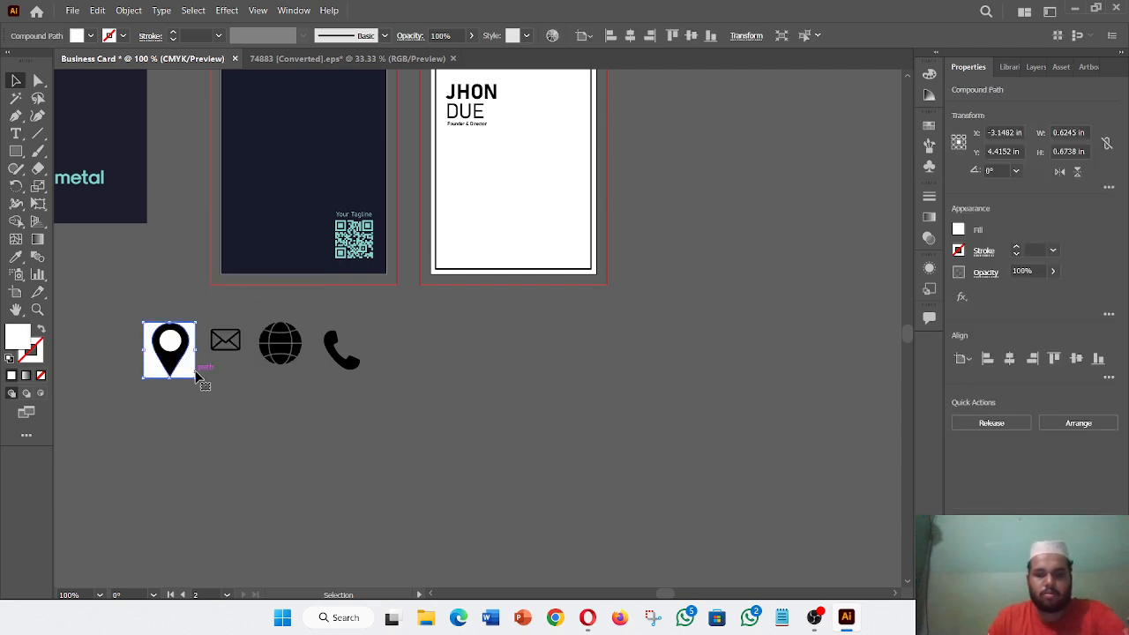
{"action": "key", "text": "Delete"}
{"action": "left_click", "coordinate": [170, 341]}
{"action": "left_click", "coordinate": [302, 446]}
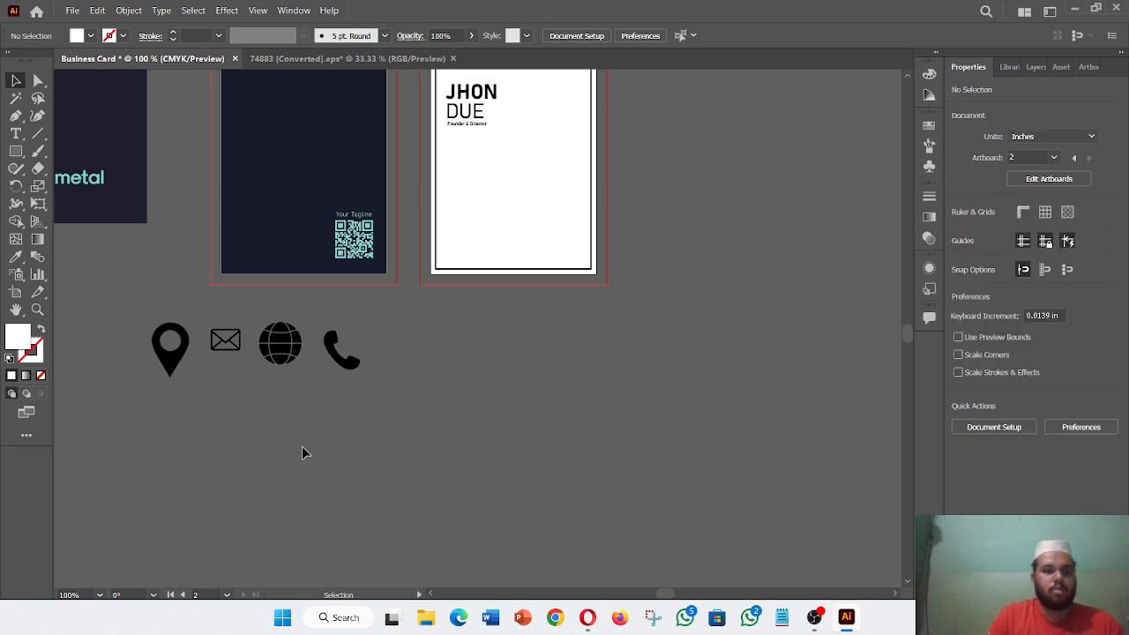
- Draw a tall 0.28 × 0.98 in rectangle in the back card's lower left with 1 pt stroke and no fill
{"action": "scroll", "coordinate": [302, 447], "scroll_direction": "up", "scroll_amount": 3}
{"action": "scroll", "coordinate": [302, 449], "scroll_direction": "down", "scroll_amount": 3}
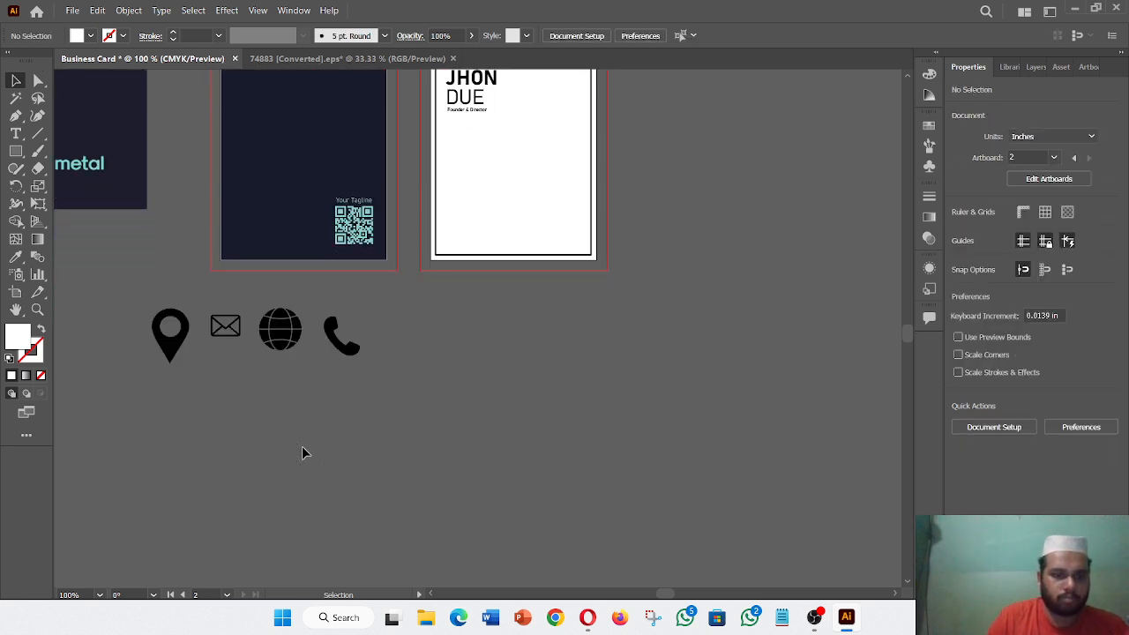
{"action": "scroll", "coordinate": [302, 447], "scroll_direction": "right", "scroll_amount": 2}
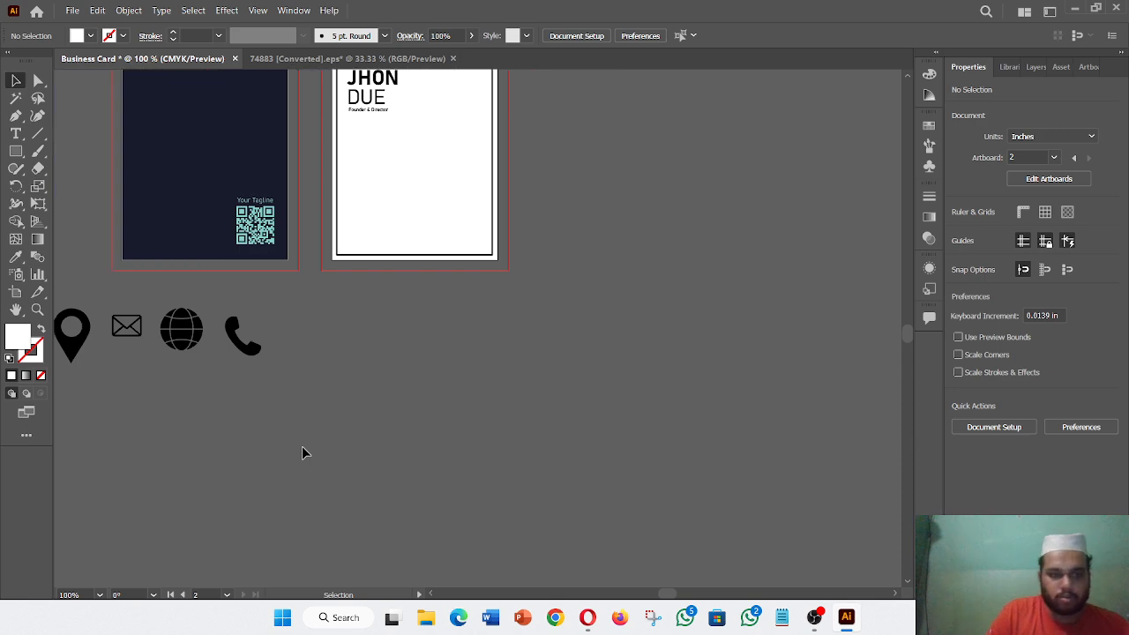
{"action": "scroll", "coordinate": [302, 448], "scroll_direction": "up", "scroll_amount": 3}
{"action": "left_click_drag", "start_coordinate": [260, 470], "coordinate": [253, 492]}
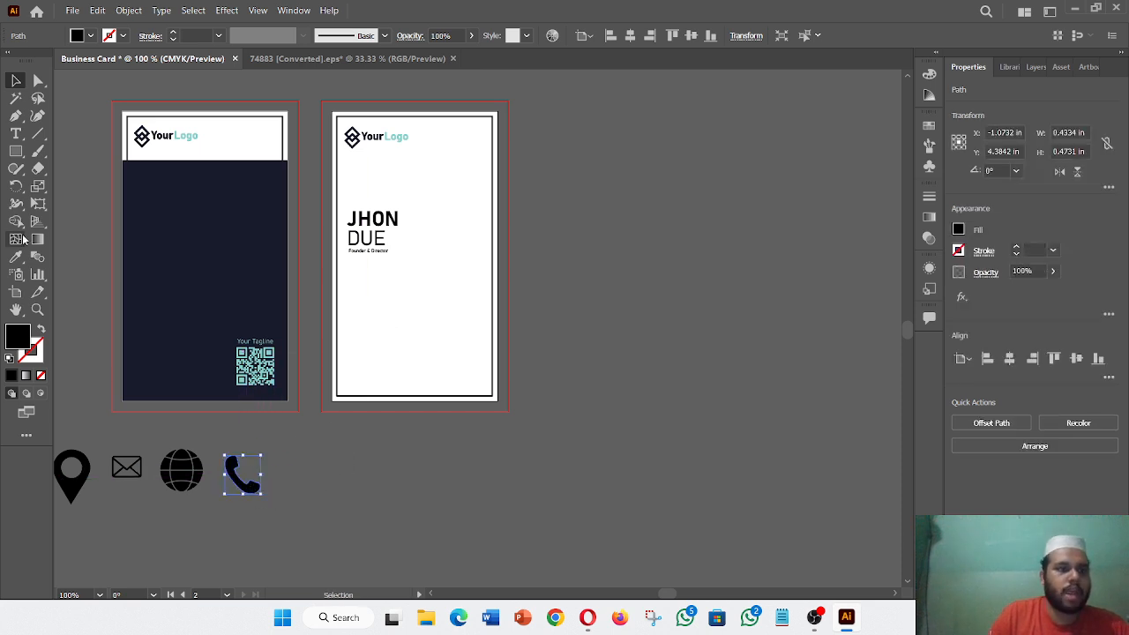
{"action": "left_click", "coordinate": [19, 151]}
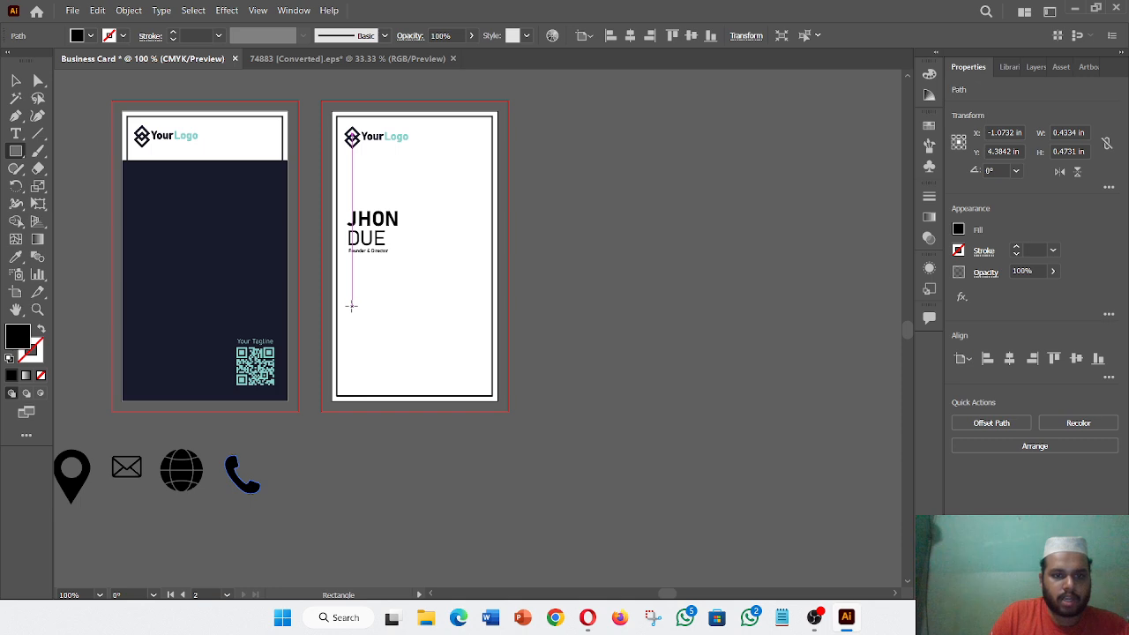
{"action": "left_click_drag", "start_coordinate": [351, 306], "coordinate": [376, 388]}
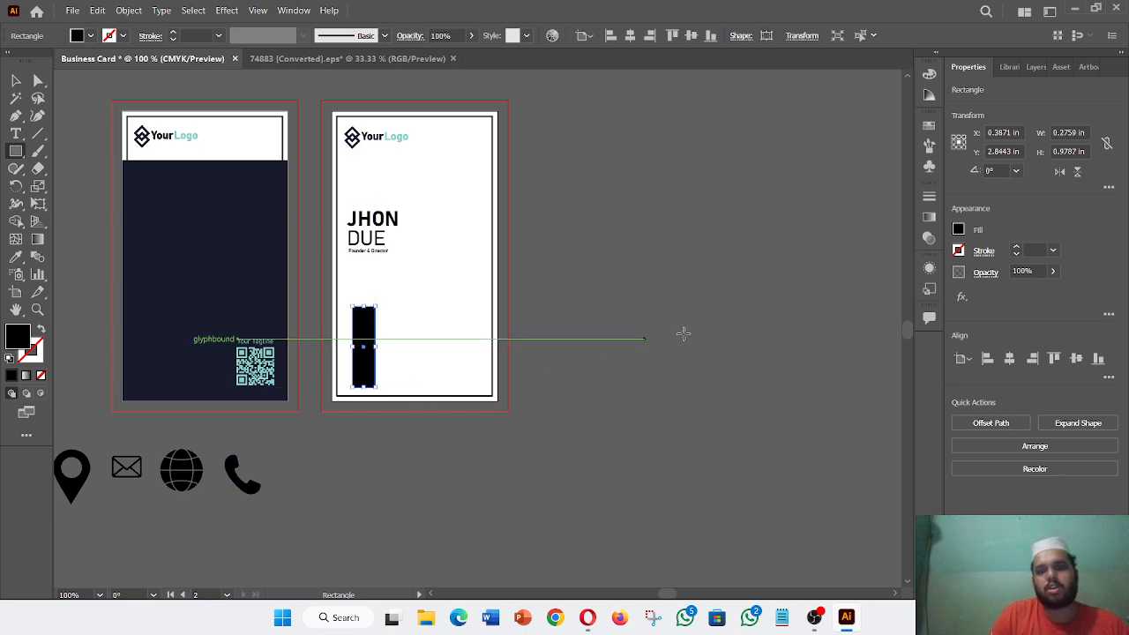
{"action": "left_click", "coordinate": [39, 330]}
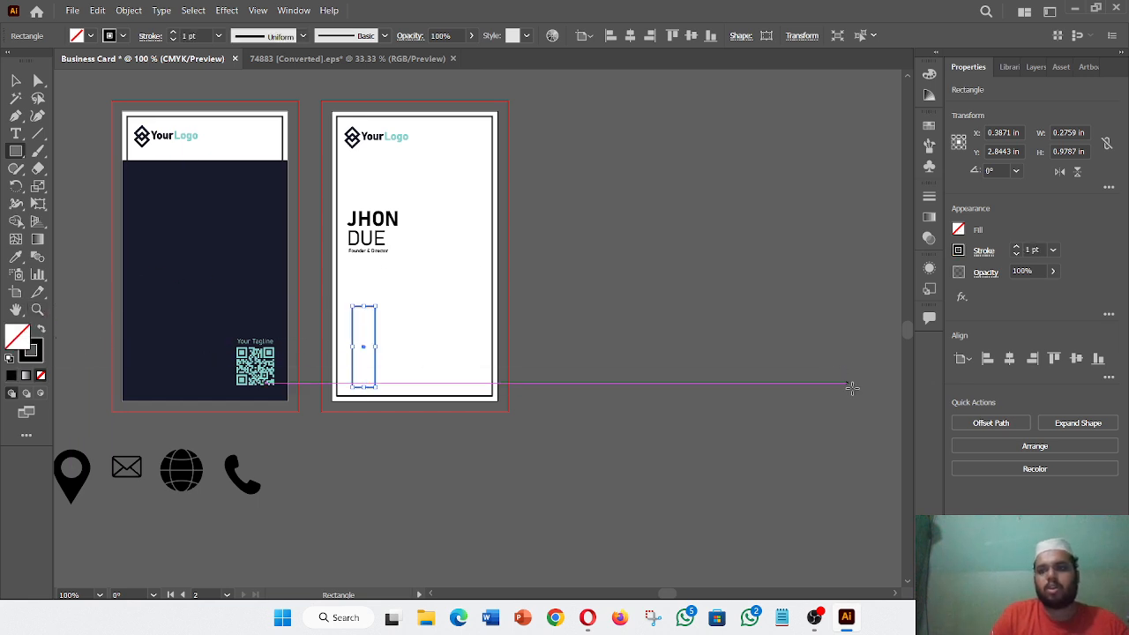
- Narrow the outlined rectangle to about 0.15 in wide
{"action": "left_click", "coordinate": [15, 82]}
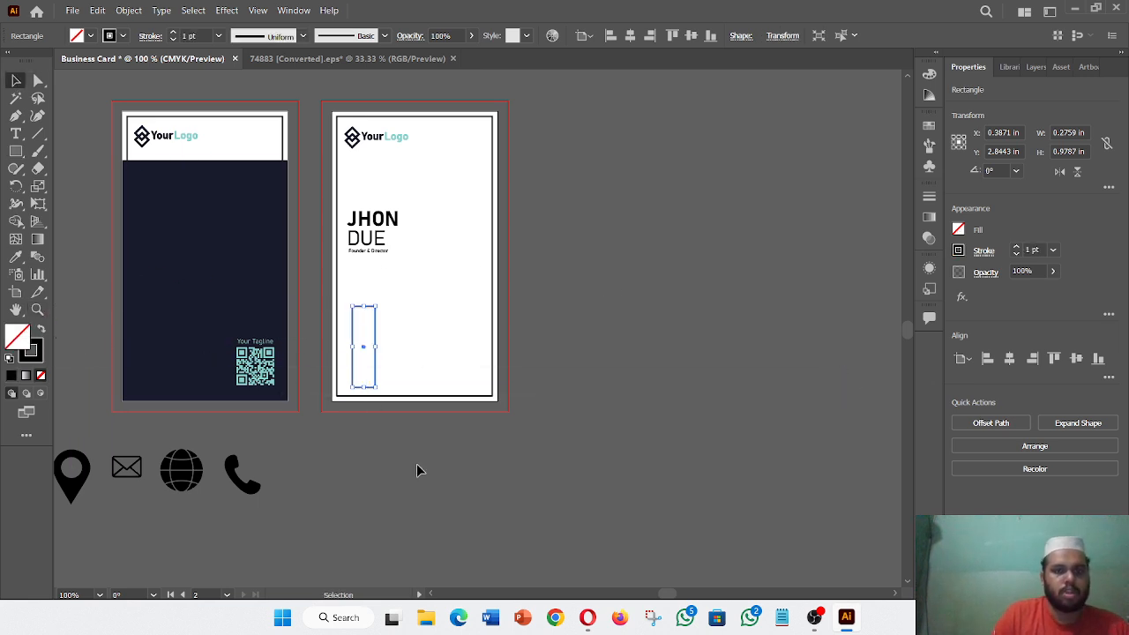
{"action": "left_click_drag", "start_coordinate": [375, 351], "coordinate": [362, 364]}
{"action": "left_click", "coordinate": [401, 488]}
- Move the phone icon onto the card and shrink it to about 0.17 × 0.19 in at the bar's top
{"action": "left_click", "coordinate": [371, 456]}
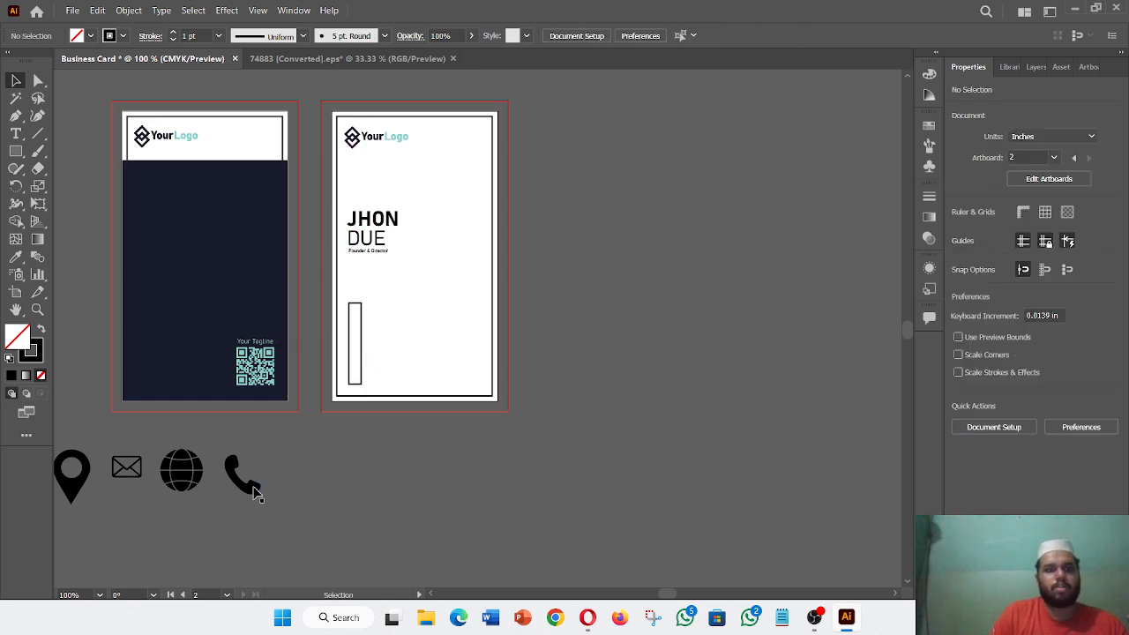
{"action": "left_click_drag", "start_coordinate": [254, 494], "coordinate": [378, 347]}
{"action": "key", "text": "ctrl+equal"}
{"action": "key", "text": "ctrl+equal"}
{"action": "key", "text": "ctrl+equal"}
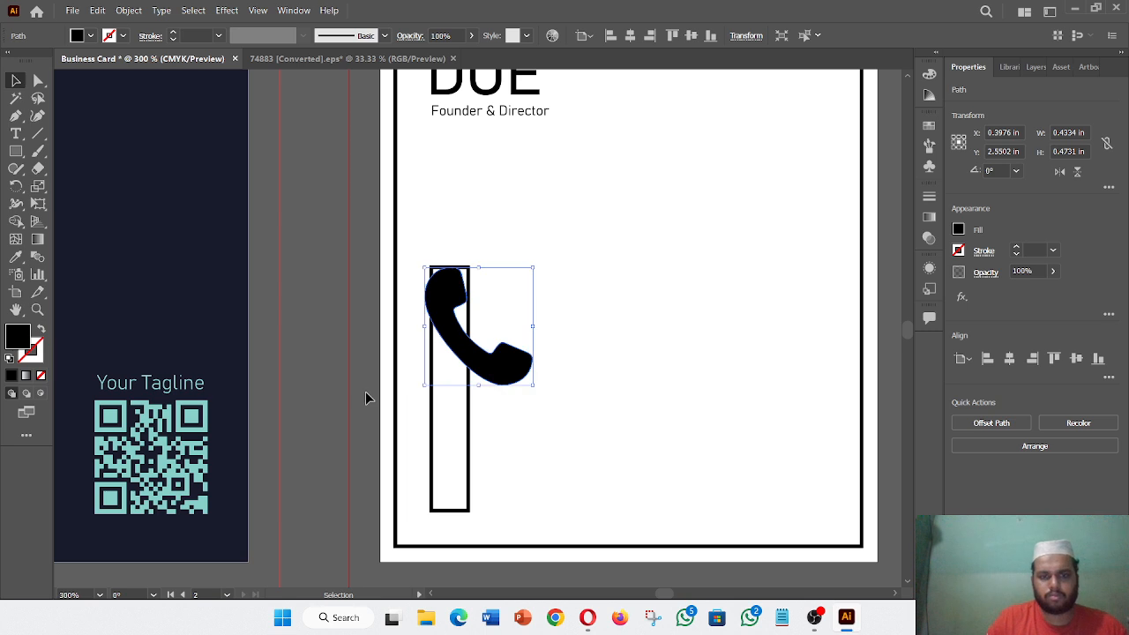
{"action": "left_click_drag", "start_coordinate": [534, 389], "coordinate": [468, 311]}
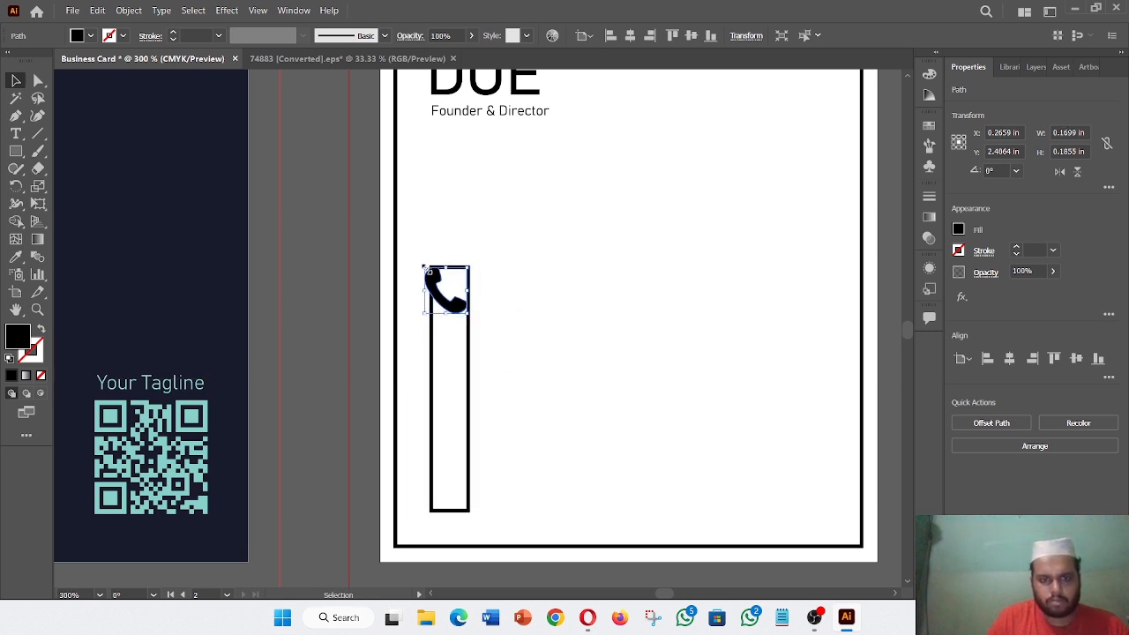
{"action": "left_click_drag", "start_coordinate": [427, 271], "coordinate": [434, 278]}
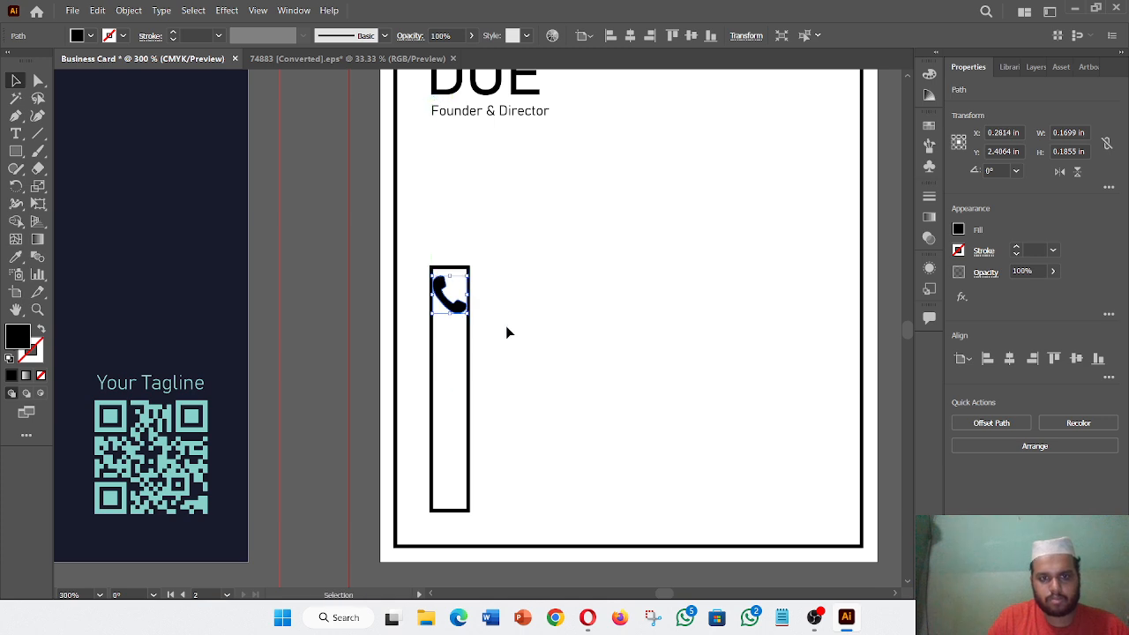
{"action": "scroll", "coordinate": [517, 378], "scroll_direction": "down", "scroll_amount": 3}
{"action": "left_click", "coordinate": [467, 493]}
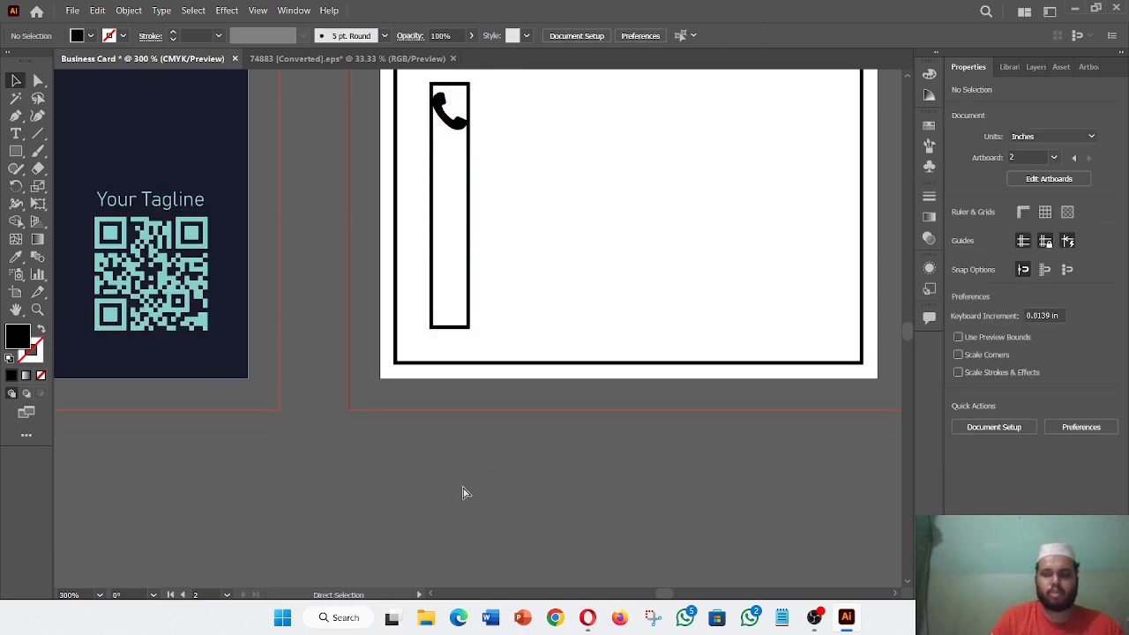
{"action": "key", "text": "ctrl+minus"}
{"action": "key", "text": "ctrl+minus"}
{"action": "key", "text": "ctrl+minus"}
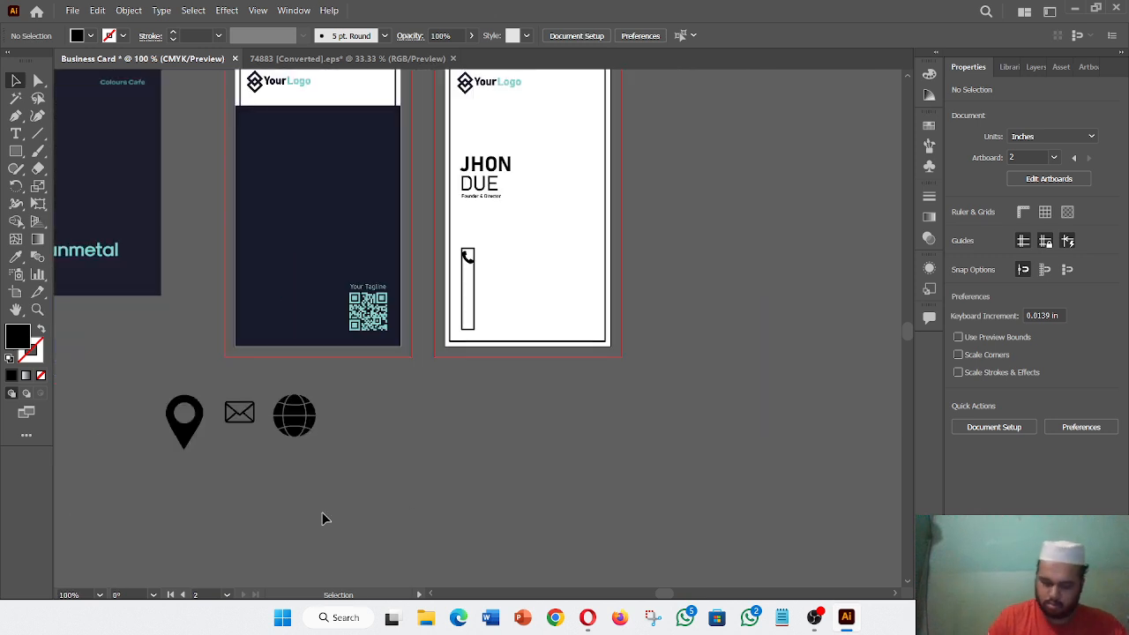
- Move the envelope icon into the bar under the phone and scale it down to fit
{"action": "left_click_drag", "start_coordinate": [237, 428], "coordinate": [483, 284]}
{"action": "key", "text": "ctrl+plus"}
{"action": "key", "text": "ctrl+plus"}
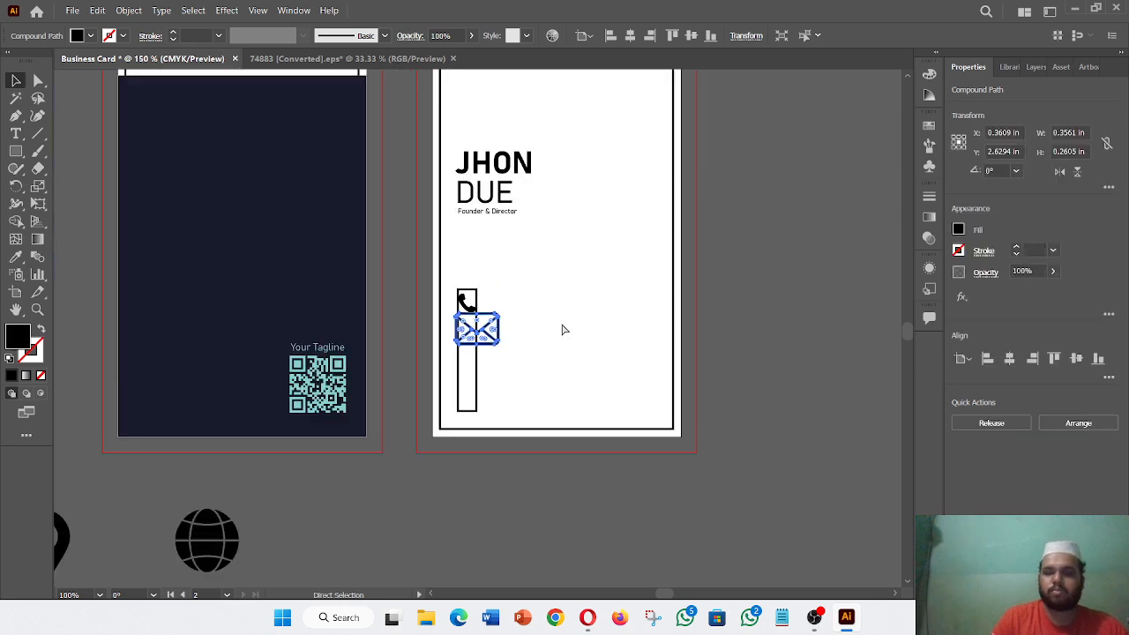
{"action": "key", "text": "ctrl+plus"}
{"action": "key", "text": "ctrl+plus"}
{"action": "key", "text": "ctrl+plus"}
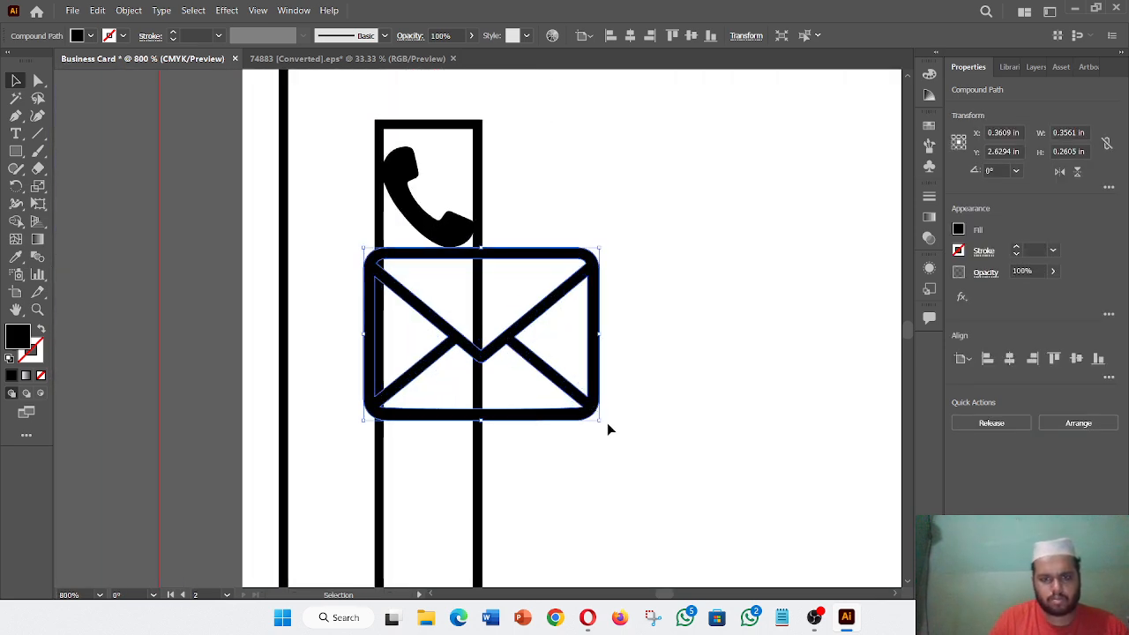
{"action": "left_click_drag", "start_coordinate": [603, 418], "coordinate": [432, 321]}
{"action": "scroll", "coordinate": [567, 308], "scroll_direction": "down", "scroll_amount": 6}
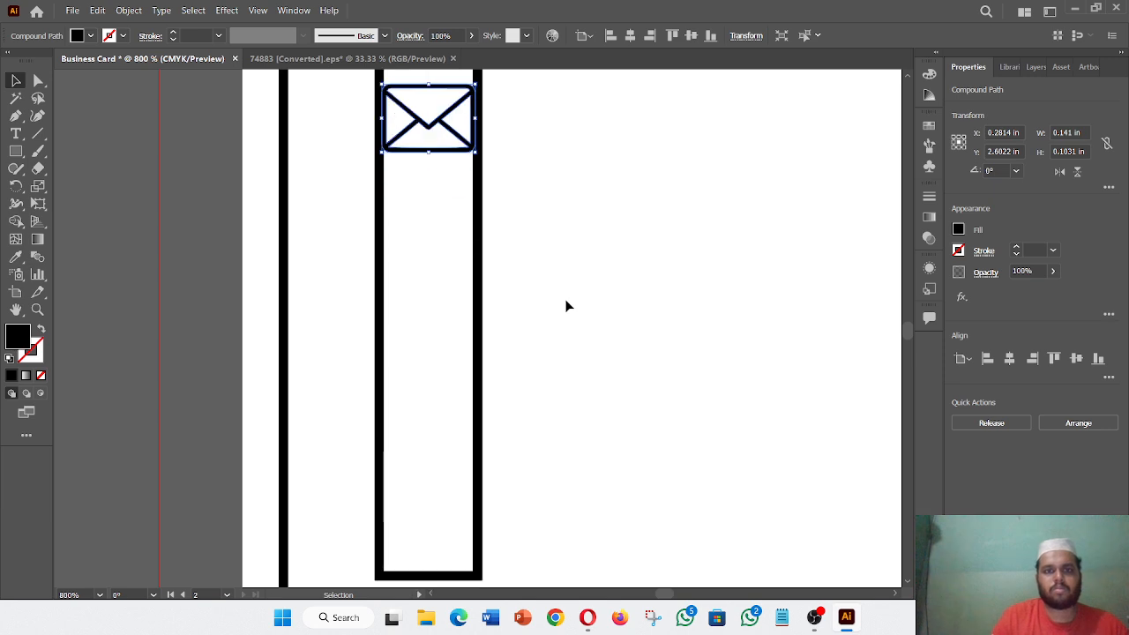
{"action": "key", "text": "a"}
{"action": "key", "text": "ctrl+minus"}
{"action": "key", "text": "ctrl+minus"}
{"action": "key", "text": "ctrl+minus"}
{"action": "key", "text": "ctrl+minus"}
{"action": "key", "text": "ctrl+minus"}
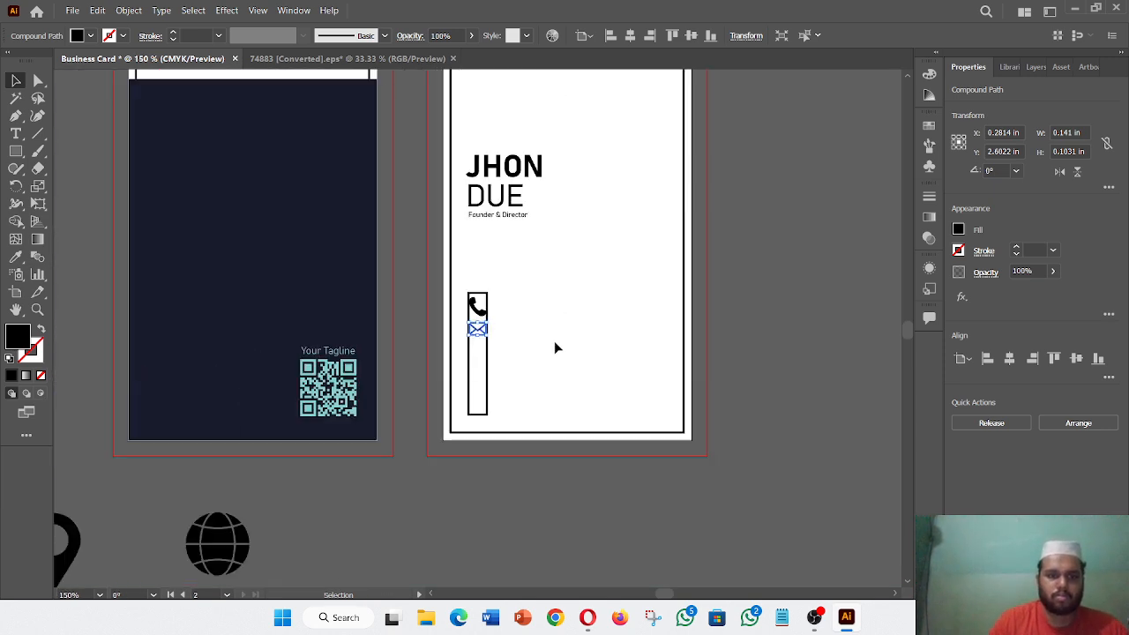
{"action": "left_click", "coordinate": [394, 547]}
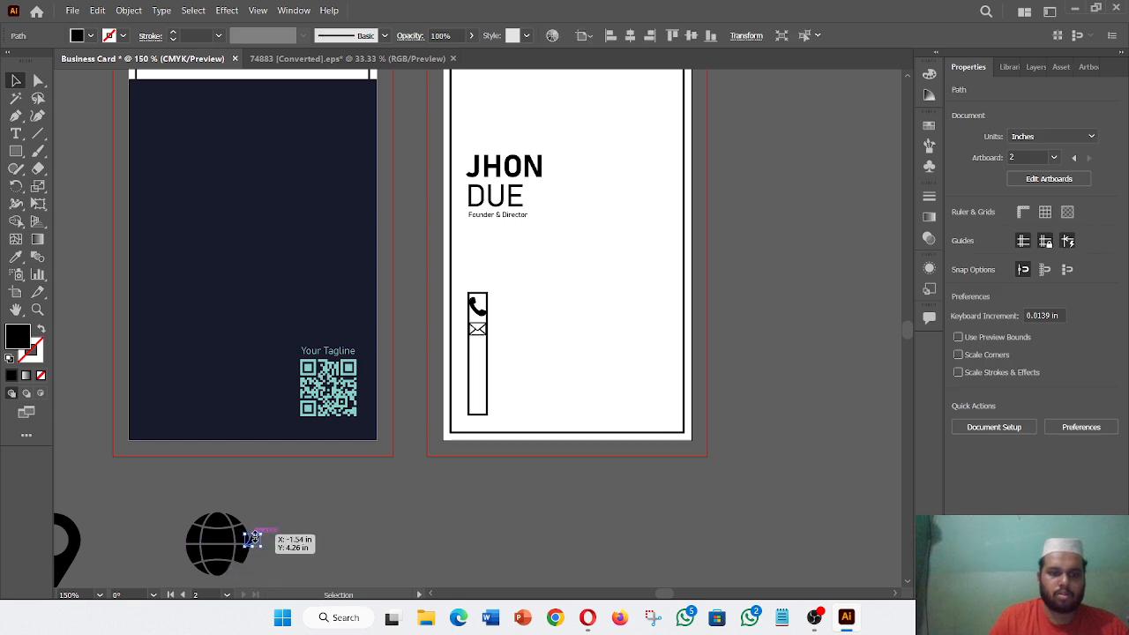
- Restore the globe's stray piece and group all the globe shapes together
{"action": "left_click", "coordinate": [254, 543]}
{"action": "key", "text": "ctrl+z"}
{"action": "scroll", "coordinate": [331, 461], "scroll_direction": "down", "scroll_amount": 7}
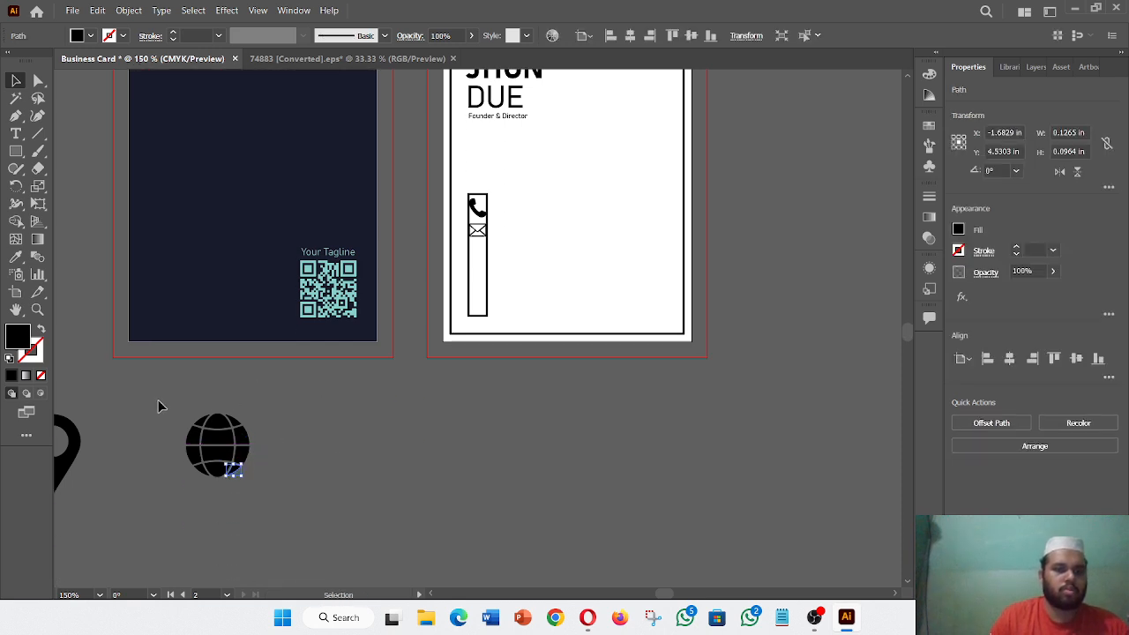
{"action": "left_click", "coordinate": [158, 406]}
{"action": "left_click", "coordinate": [243, 470]}
{"action": "right_click", "coordinate": [224, 449]}
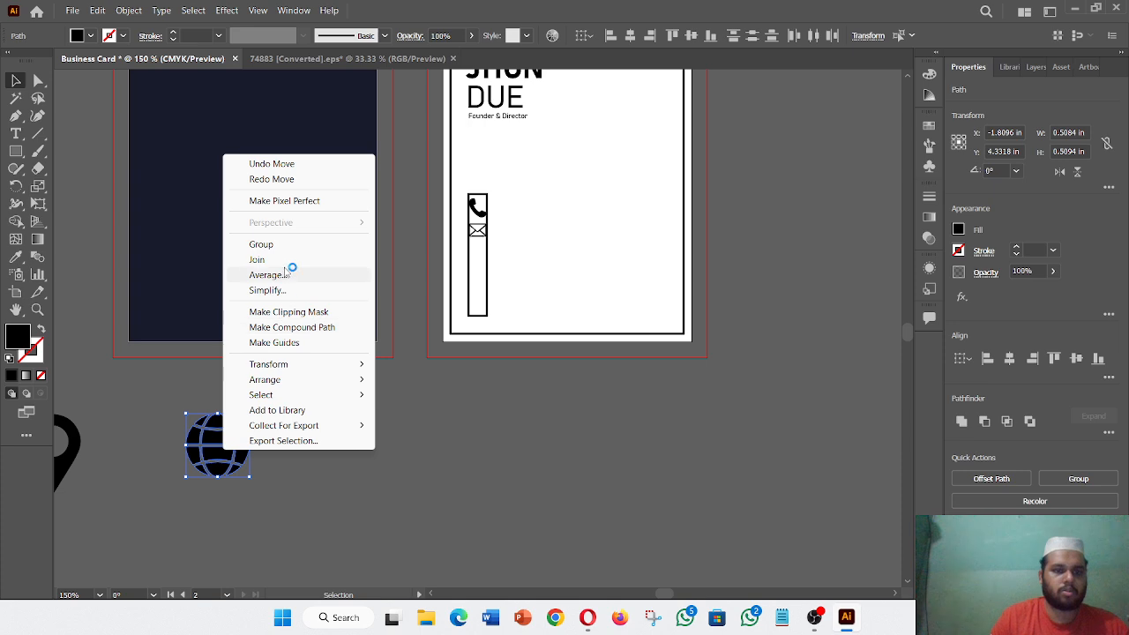
{"action": "left_click", "coordinate": [261, 244]}
{"action": "left_click", "coordinate": [303, 466]}
- Place the globe below the envelope in the bar, shrunk to about 0.14 in
{"action": "left_click_drag", "start_coordinate": [247, 432], "coordinate": [593, 281]}
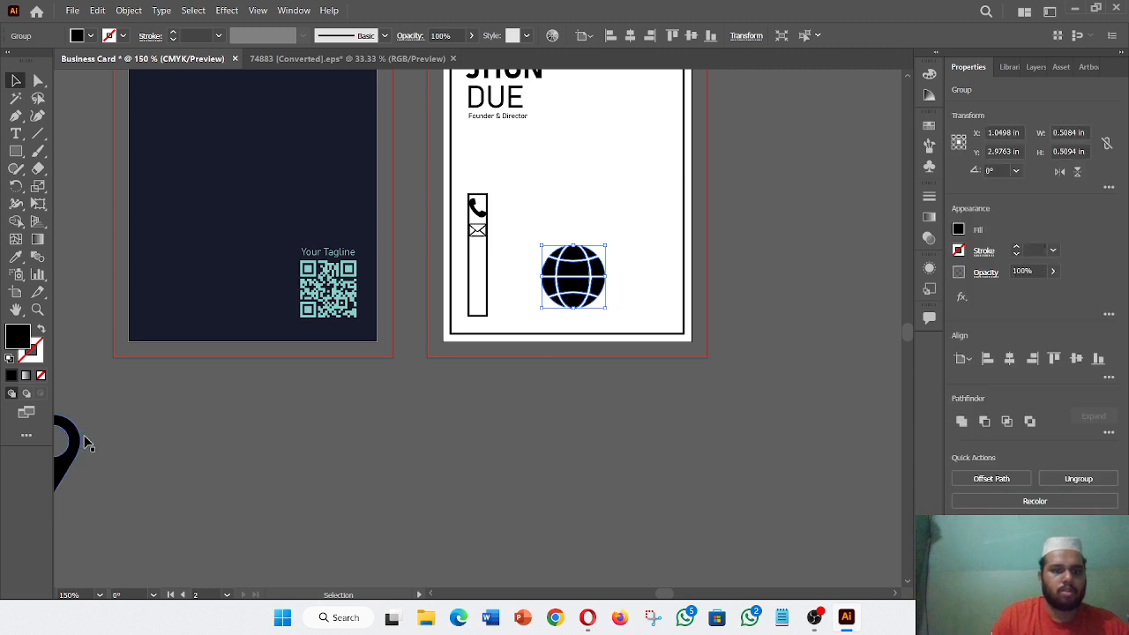
{"action": "left_click_drag", "start_coordinate": [582, 290], "coordinate": [504, 282]}
{"action": "key", "text": "a"}
{"action": "key", "text": "ctrl+equal"}
{"action": "key", "text": "ctrl+equal"}
{"action": "key", "text": "ctrl+equal"}
{"action": "key", "text": "ctrl+equal"}
{"action": "key", "text": "v"}
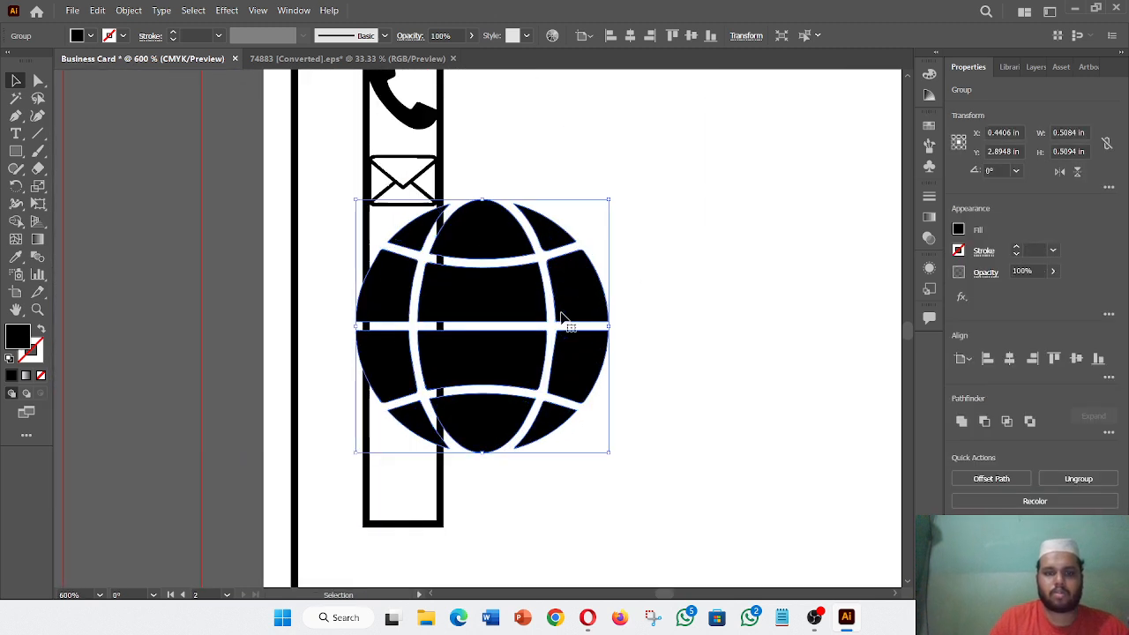
{"action": "left_click_drag", "start_coordinate": [612, 451], "coordinate": [411, 283]}
{"action": "left_click", "coordinate": [534, 311]}
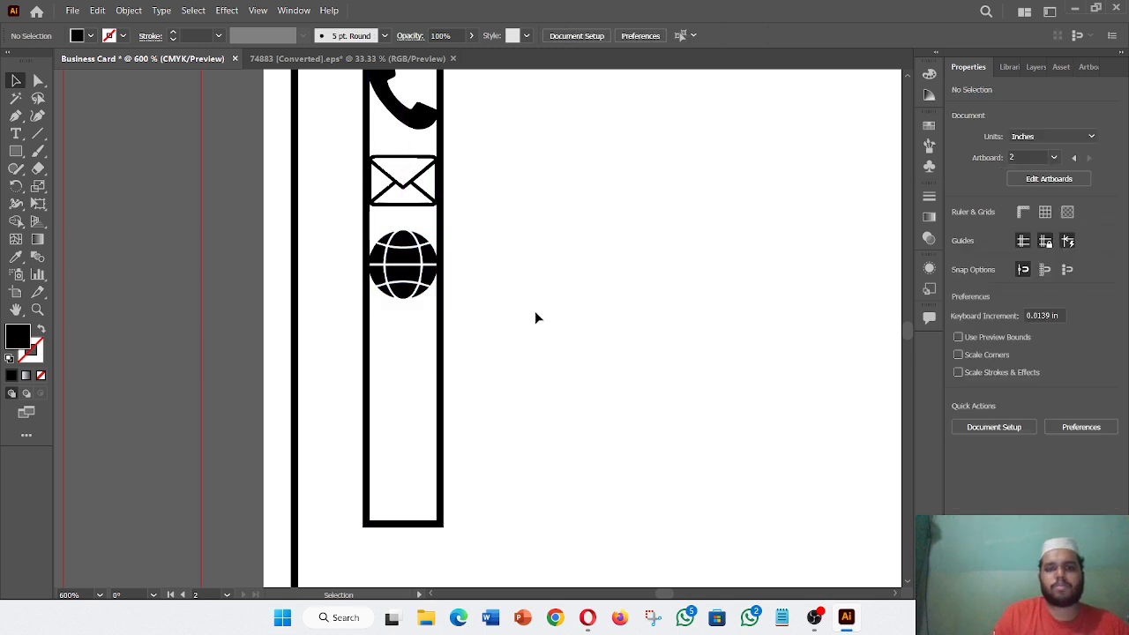
{"action": "key", "text": "ctrl+minus"}
{"action": "key", "text": "ctrl+1"}
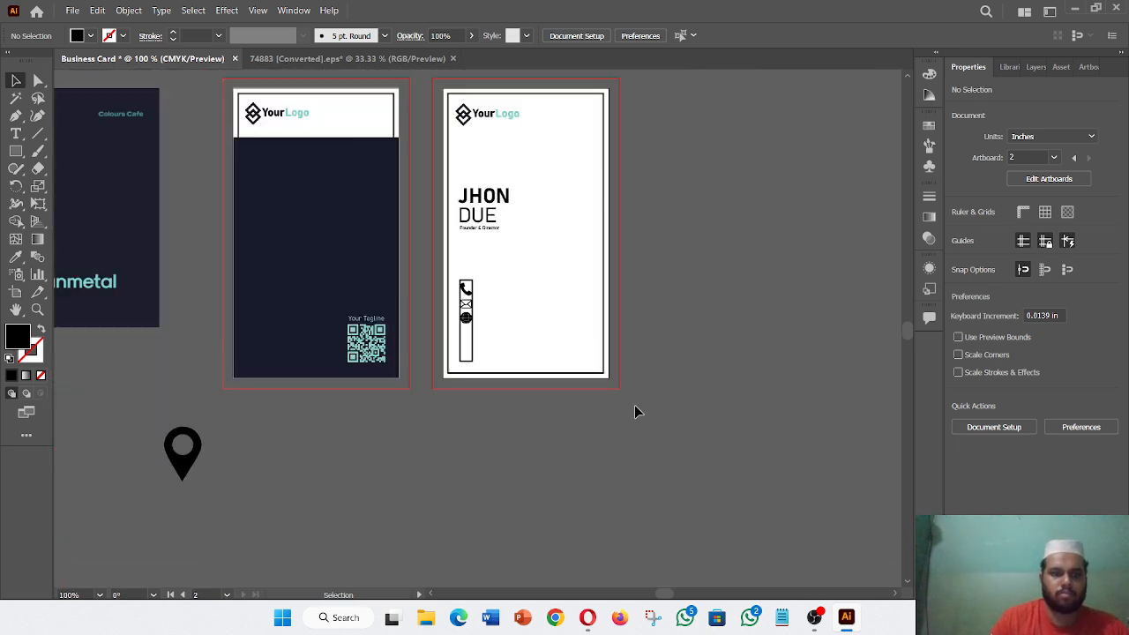
- Move the map pin onto the card and shrink it to fit under the globe icon
{"action": "left_click_drag", "start_coordinate": [191, 483], "coordinate": [517, 370]}
{"action": "key", "text": "ctrl+plus"}
{"action": "key", "text": "ctrl+plus"}
{"action": "key", "text": "ctrl+plus"}
{"action": "key", "text": "ctrl+plus"}
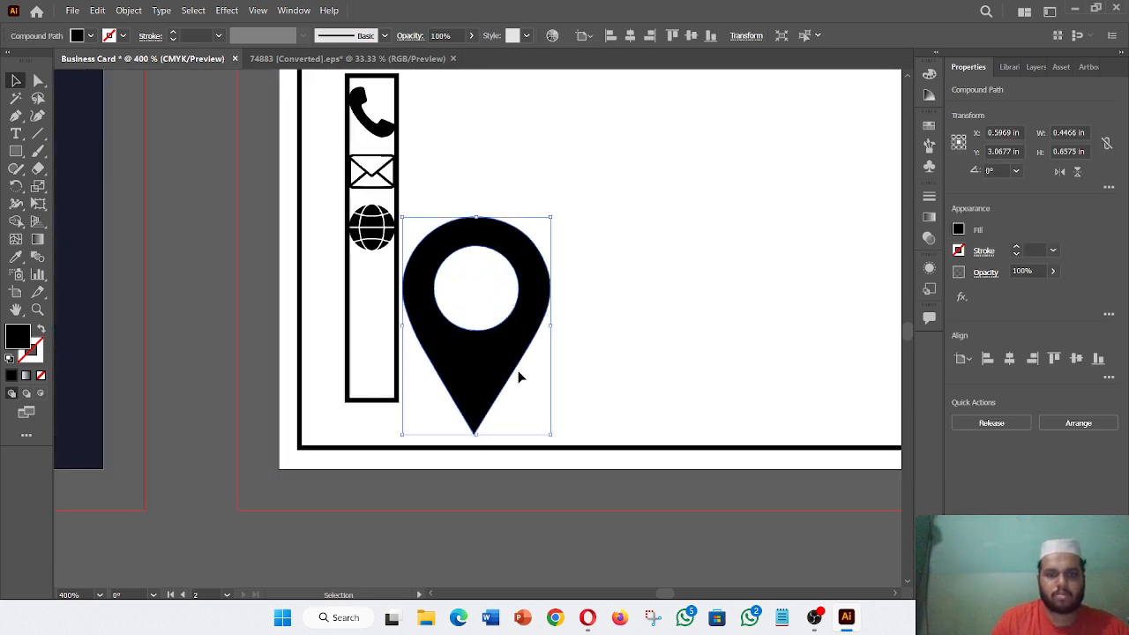
{"action": "left_click_drag", "start_coordinate": [550, 435], "coordinate": [461, 300]}
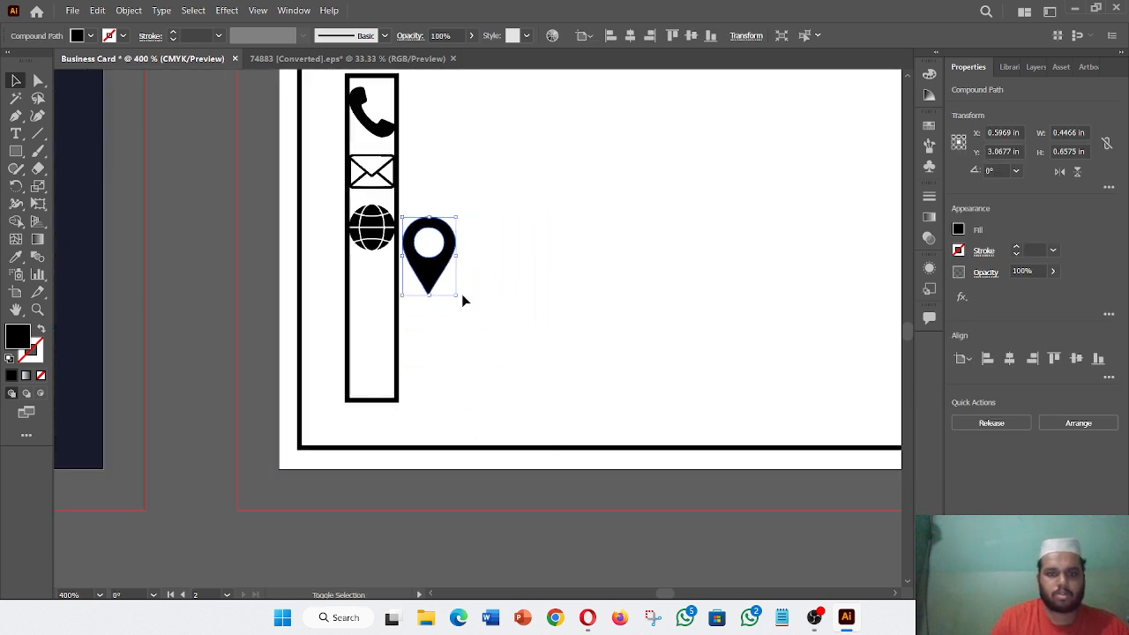
{"action": "left_click_drag", "start_coordinate": [405, 271], "coordinate": [363, 311]}
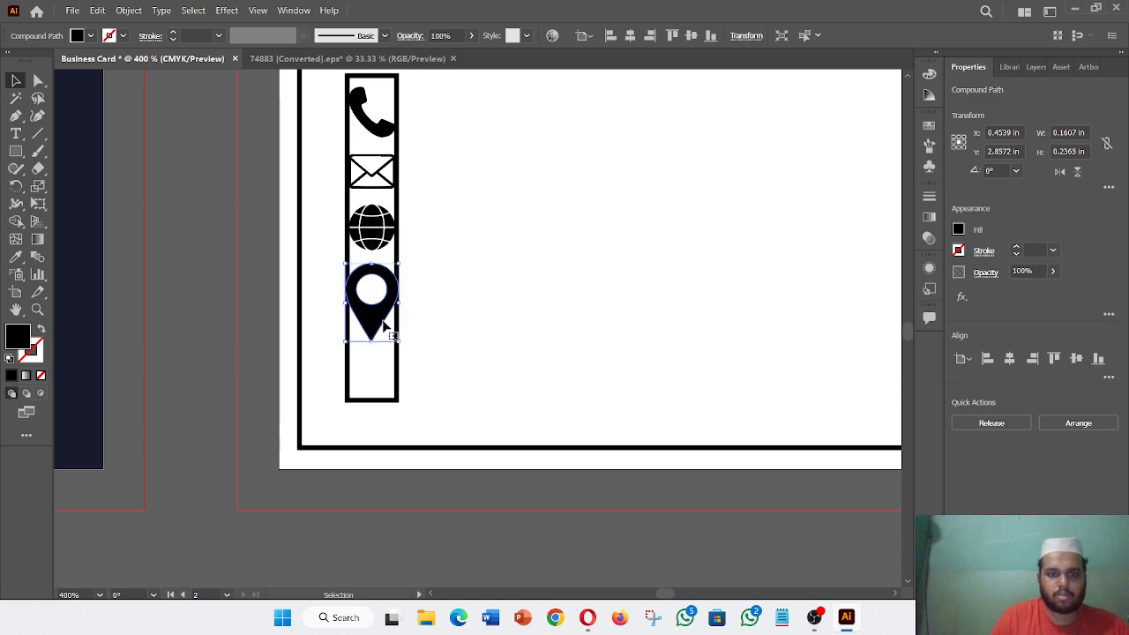
{"action": "mouse_move", "coordinate": [402, 347]}
{"action": "left_mouse_down"}
{"action": "mouse_move", "coordinate": [371, 300]}
{"action": "mouse_move", "coordinate": [395, 335]}
{"action": "left_mouse_up"}
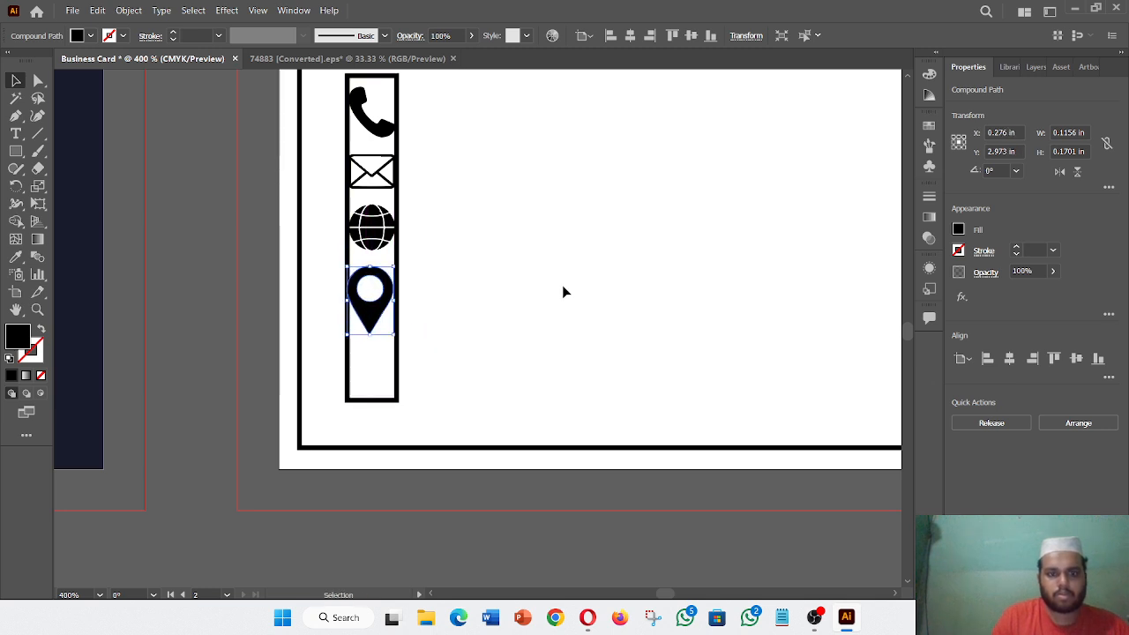
{"action": "left_click", "coordinate": [505, 335]}
- Nudge the map pin sideways to centre it in the icon column
{"action": "left_click", "coordinate": [375, 330]}
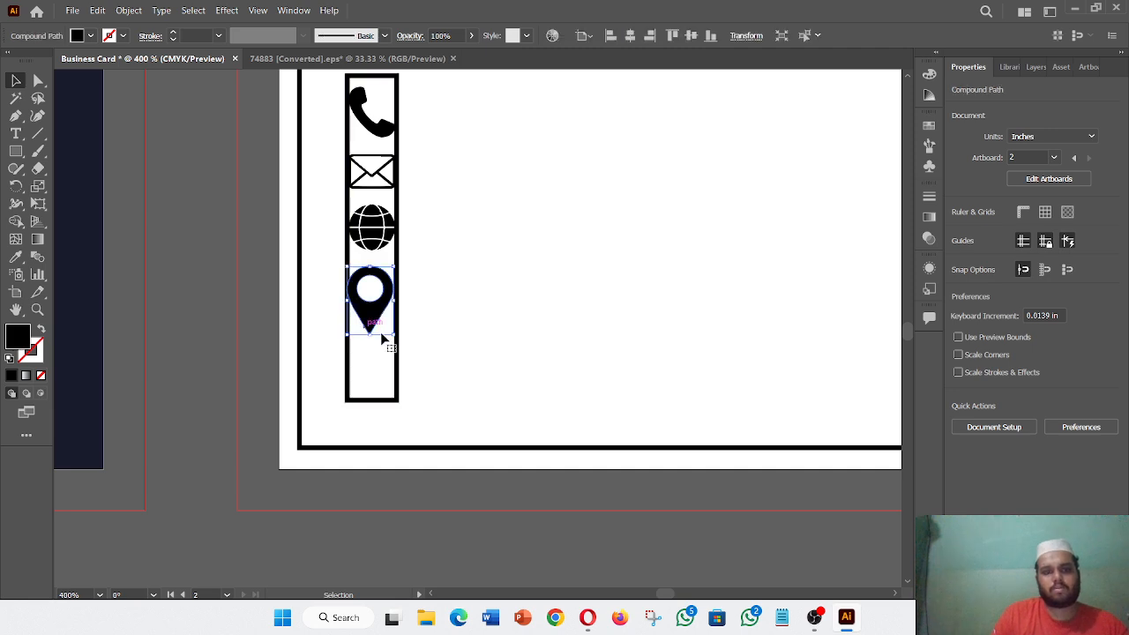
{"action": "key", "text": "Right"}
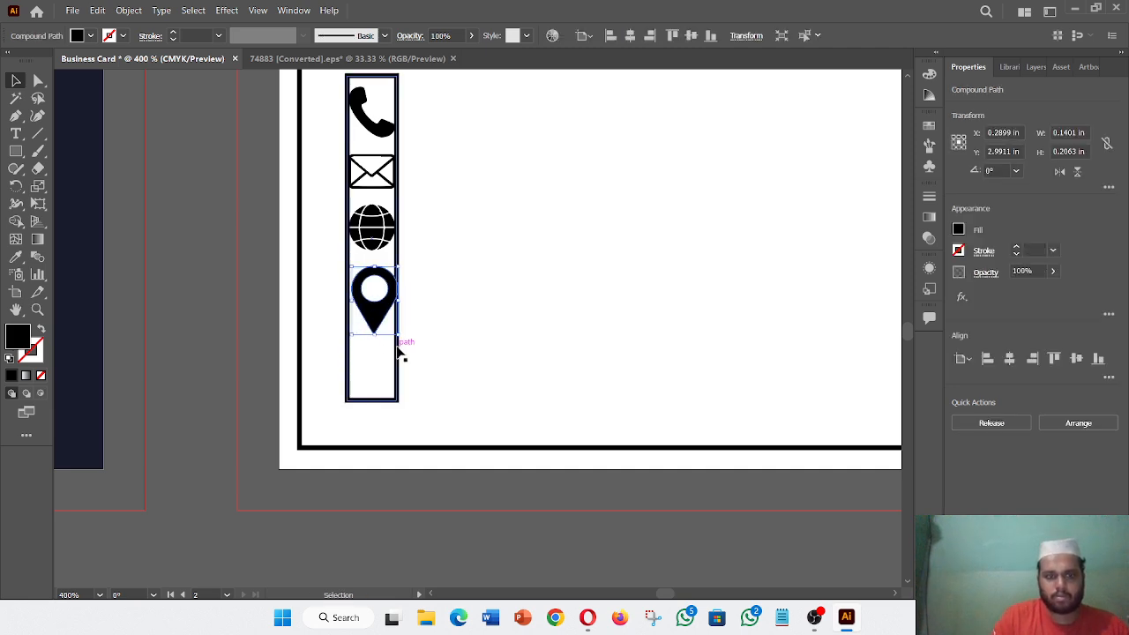
{"action": "key", "text": "Left"}
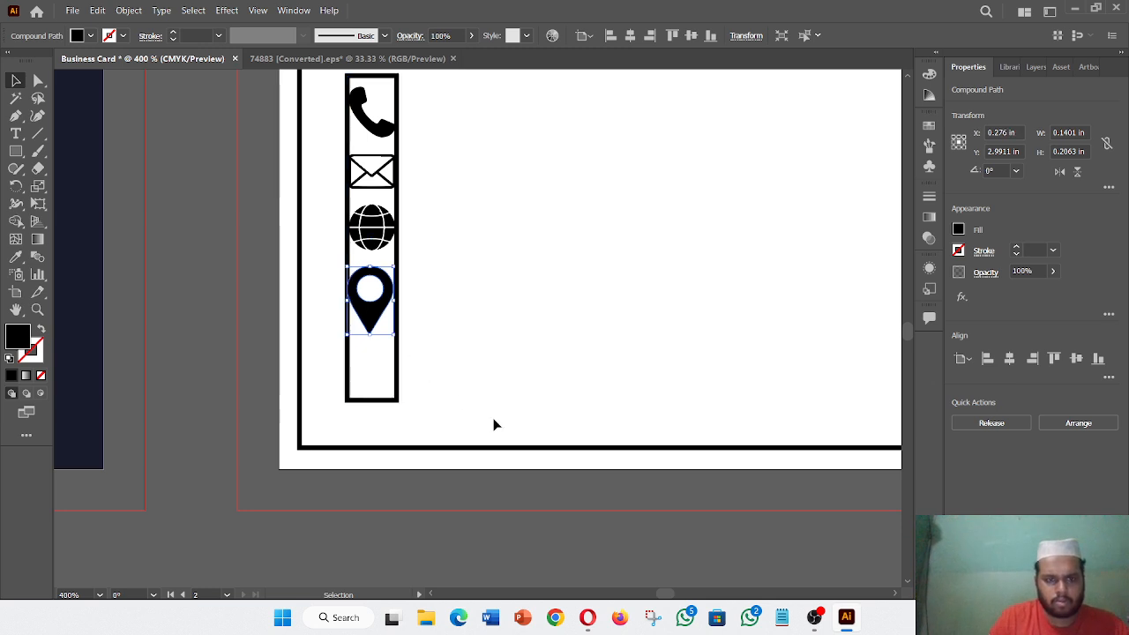
{"action": "left_click", "coordinate": [357, 320]}
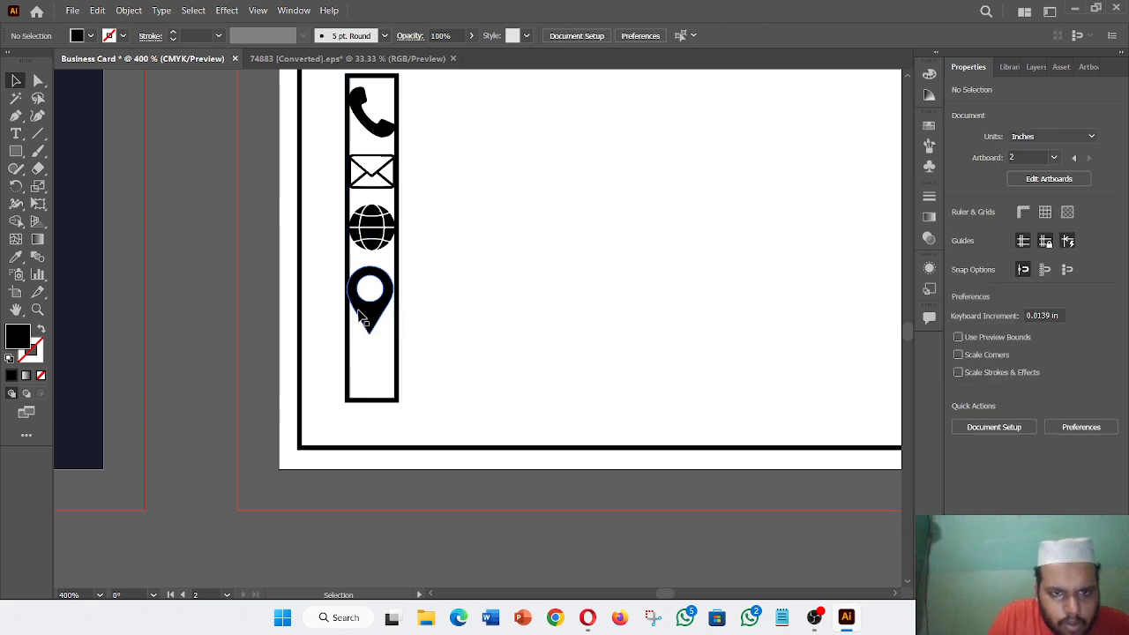
{"action": "left_click_drag", "start_coordinate": [362, 311], "coordinate": [364, 311]}
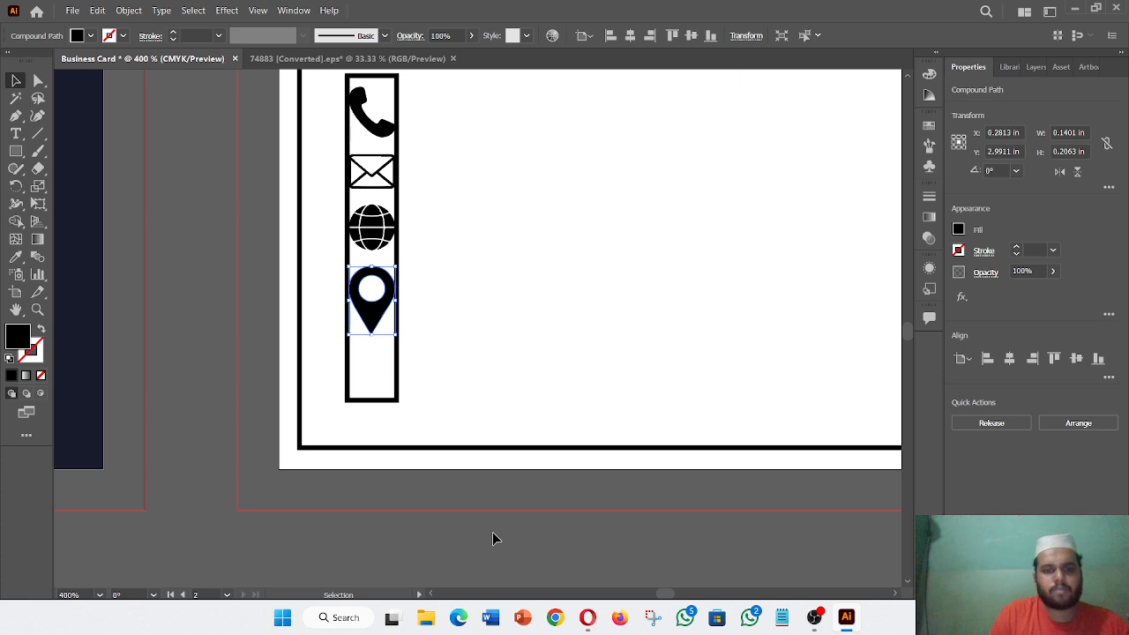
{"action": "left_click", "coordinate": [496, 529]}
{"action": "key", "text": "ctrl+minus"}
{"action": "key", "text": "ctrl+minus"}
{"action": "key", "text": "ctrl+minus"}
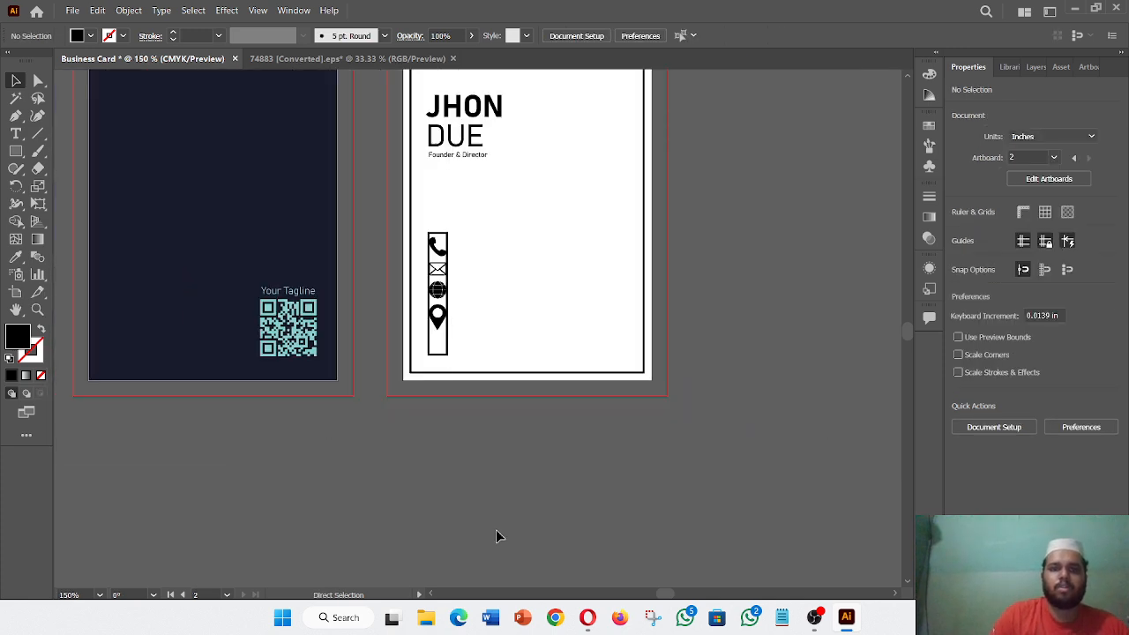
- Delete the outlined rectangle around the four contact icons
{"action": "left_click", "coordinate": [448, 353]}
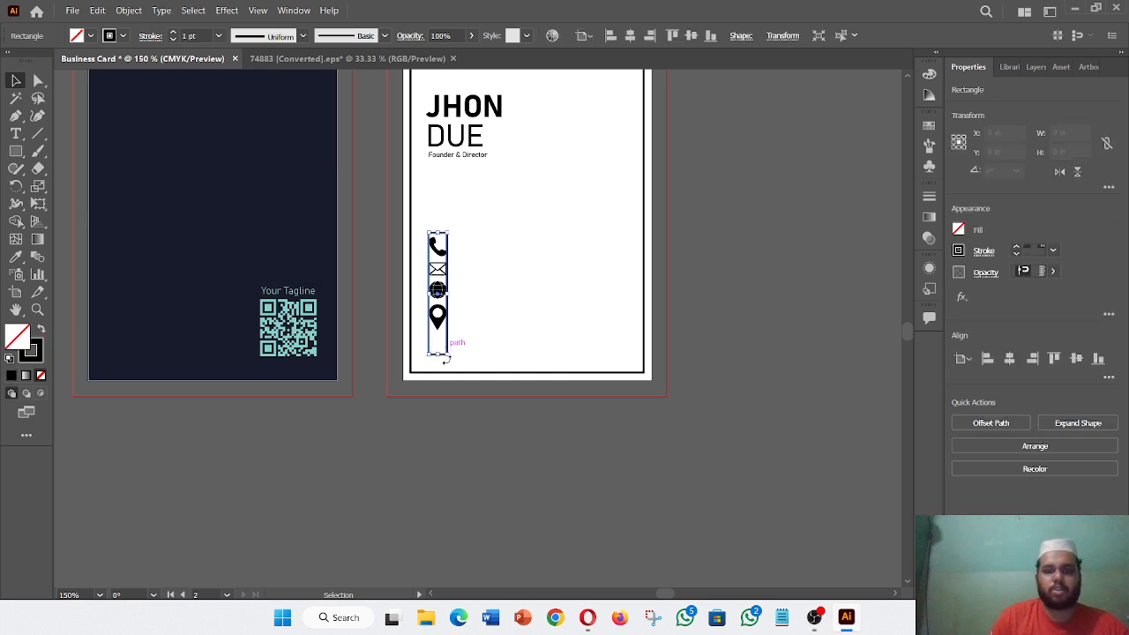
{"action": "key", "text": "Delete"}
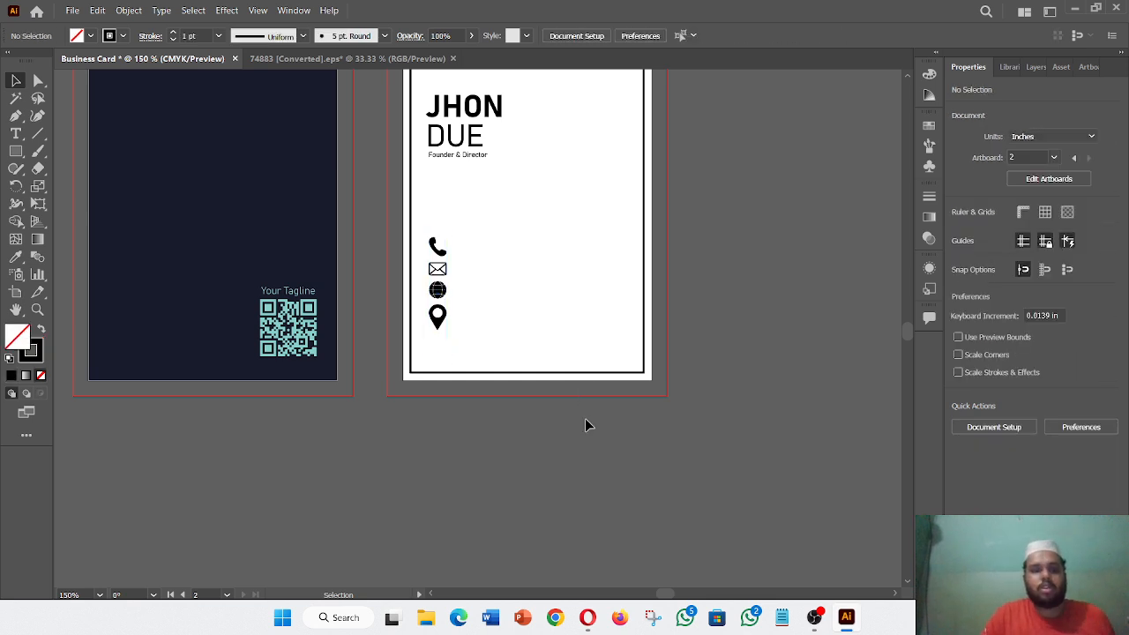
{"action": "scroll", "coordinate": [588, 476], "scroll_direction": "up", "scroll_amount": 3}
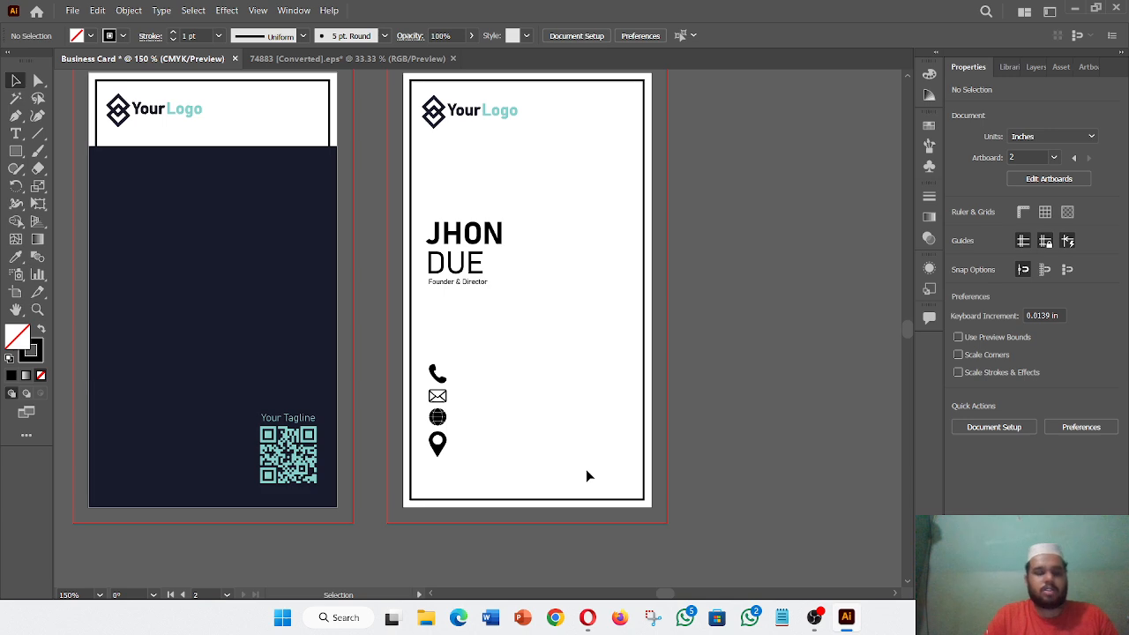
{"action": "scroll", "coordinate": [587, 473], "scroll_direction": "down", "scroll_amount": 2}
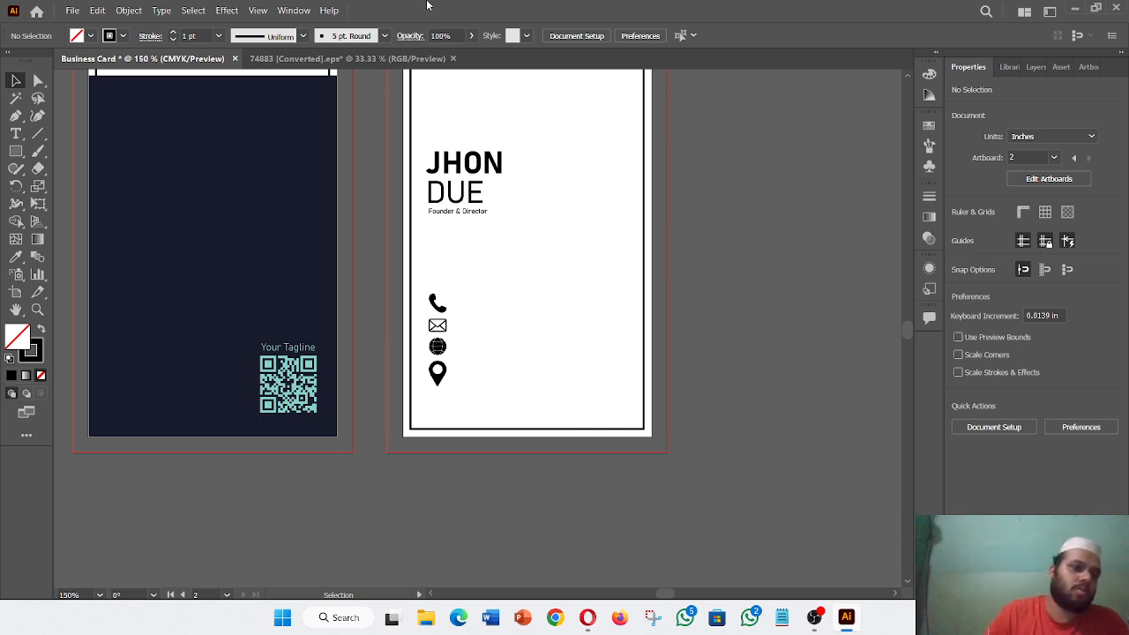
- Add a new text line below the card containing a placeholder phone number
{"action": "left_click", "coordinate": [16, 133]}
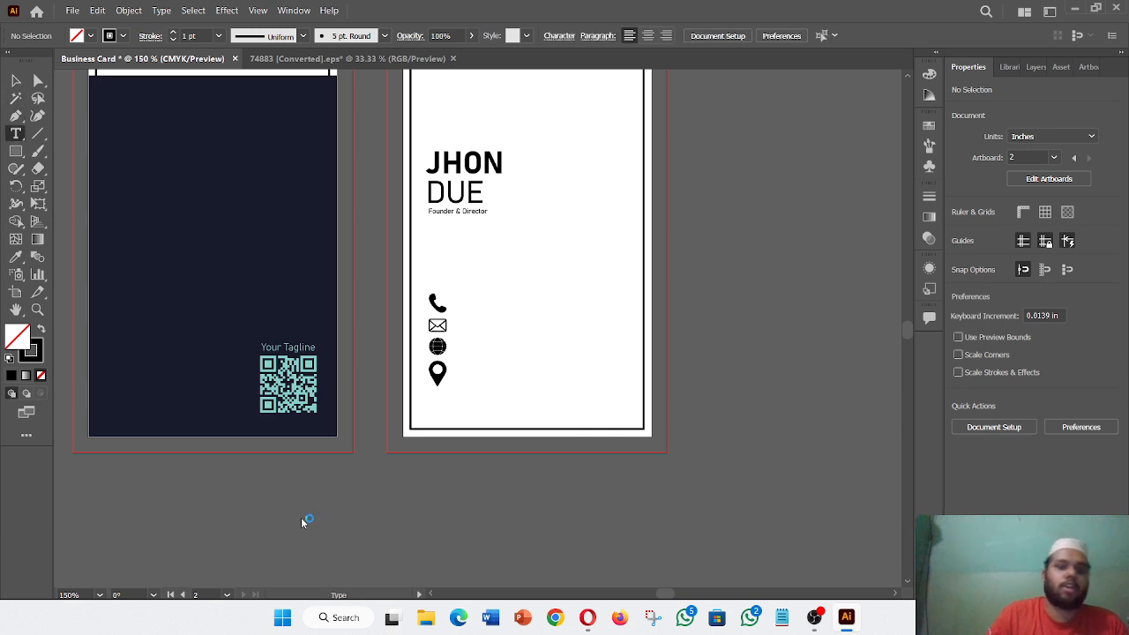
{"action": "left_click", "coordinate": [393, 485]}
{"action": "key", "text": "BackSpace"}
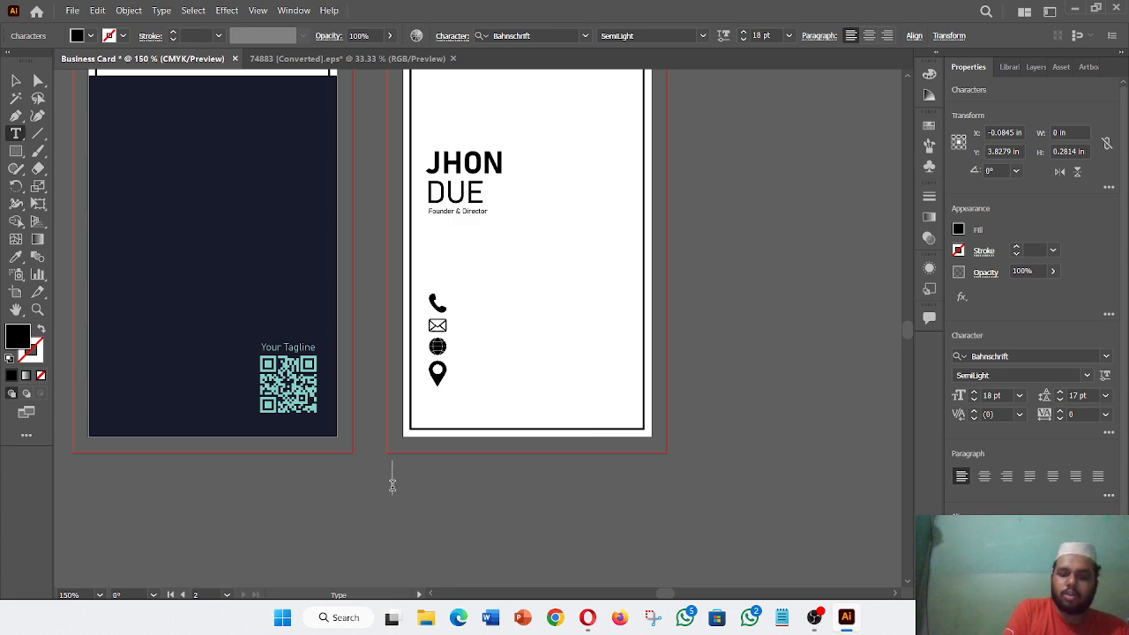
{"action": "type", "text": "+"}
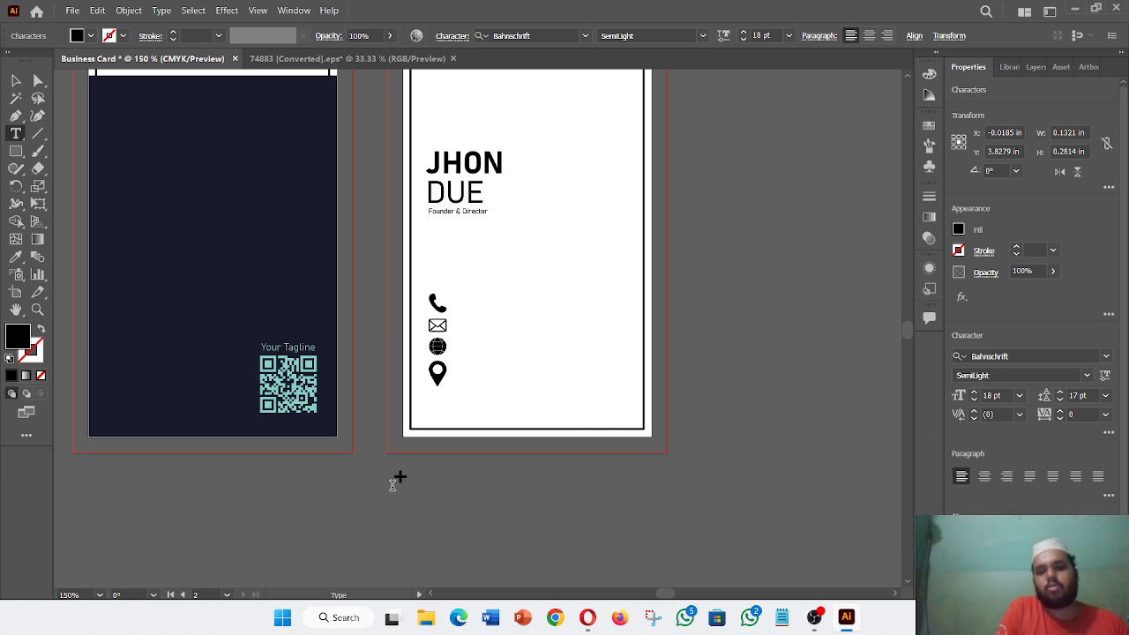
{"action": "type", "text": "12"}
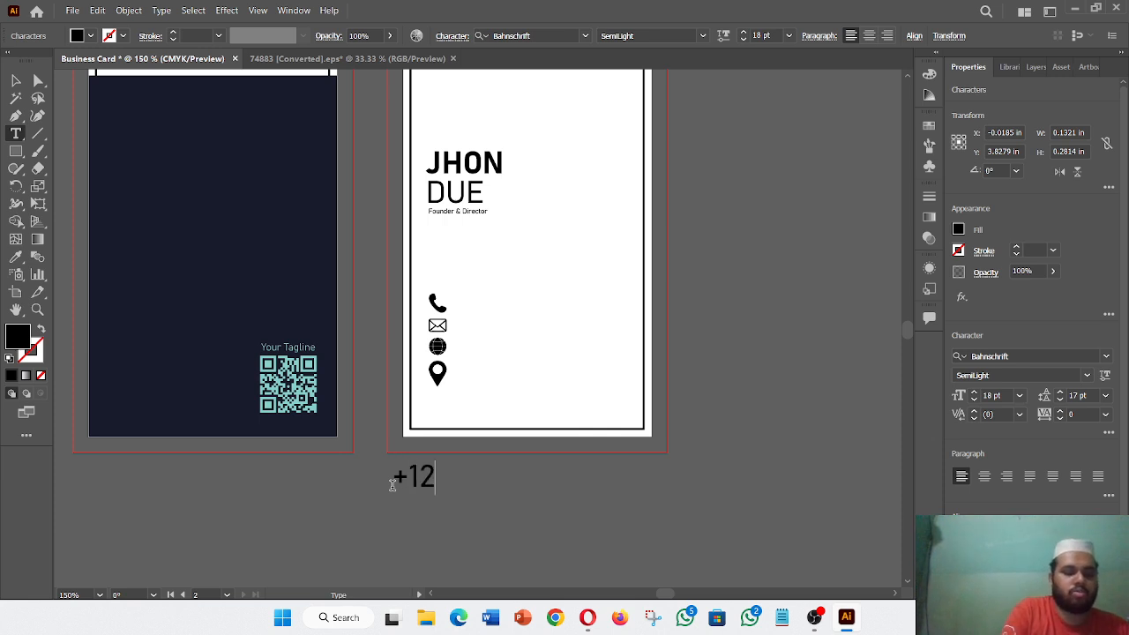
{"action": "type", "text": "3 456b"}
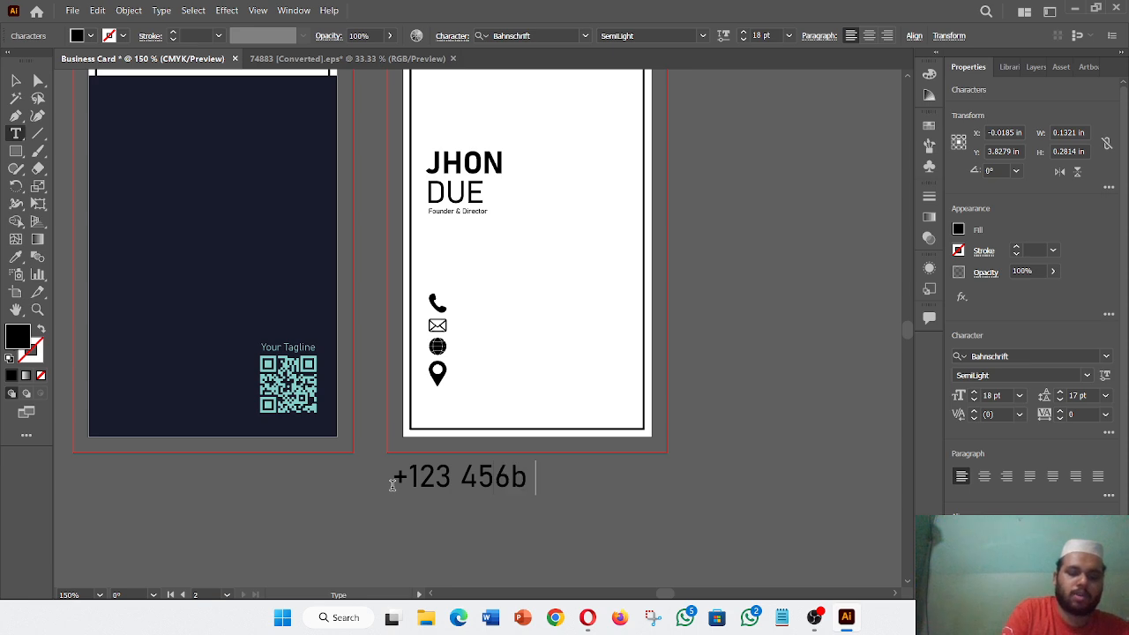
{"action": "key", "text": "BackSpace"}
{"action": "key", "text": "BackSpace"}
{"action": "type", "text": "789"}
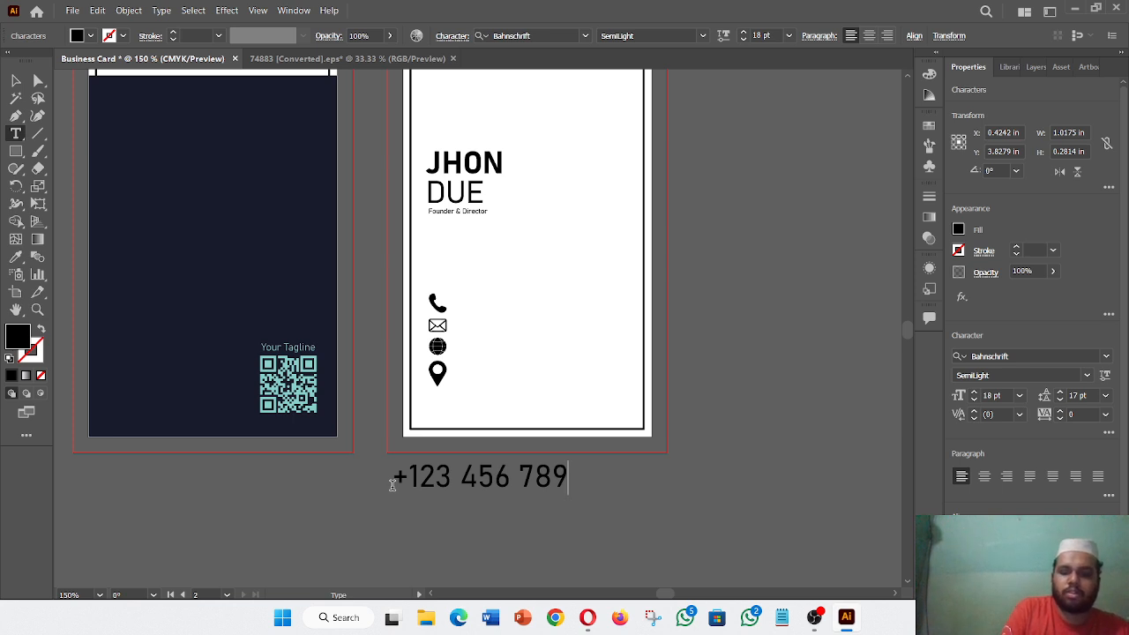
{"action": "type", "text": "0"}
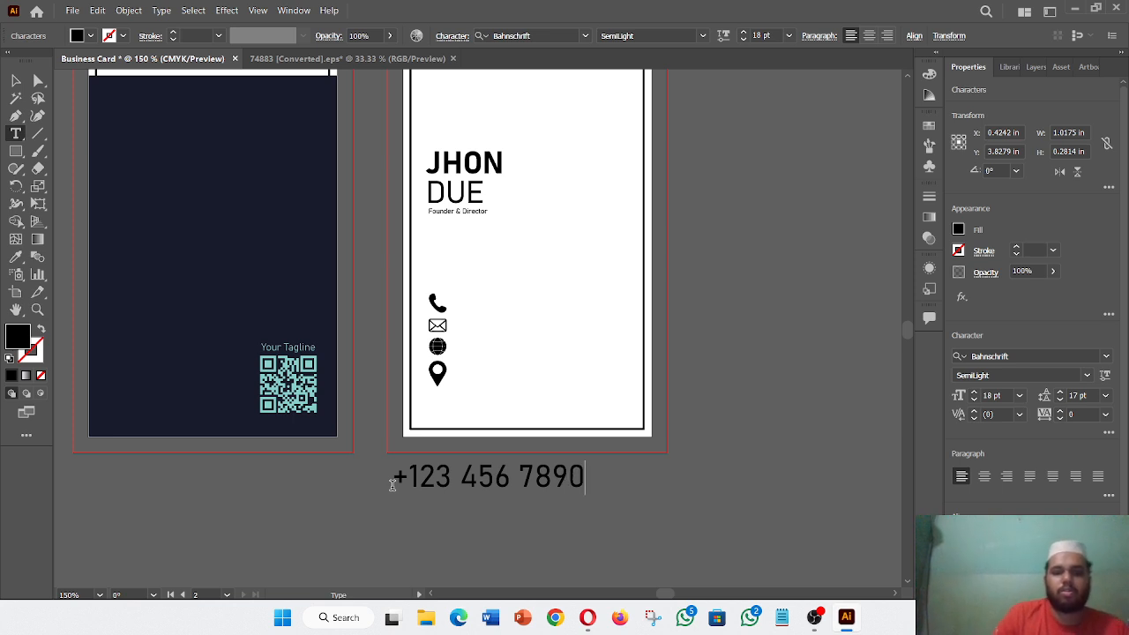
{"action": "left_click", "coordinate": [16, 80]}
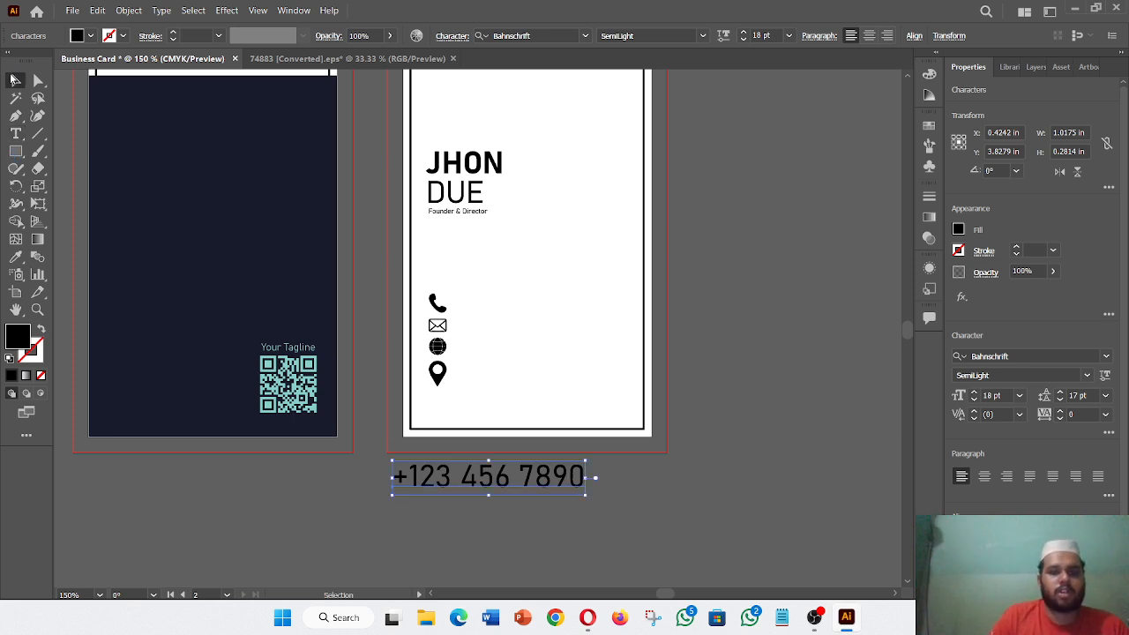
- Set the phone number text to Bahnschrift Light at 8 pt
{"action": "left_click", "coordinate": [1086, 375]}
{"action": "left_click", "coordinate": [1086, 374]}
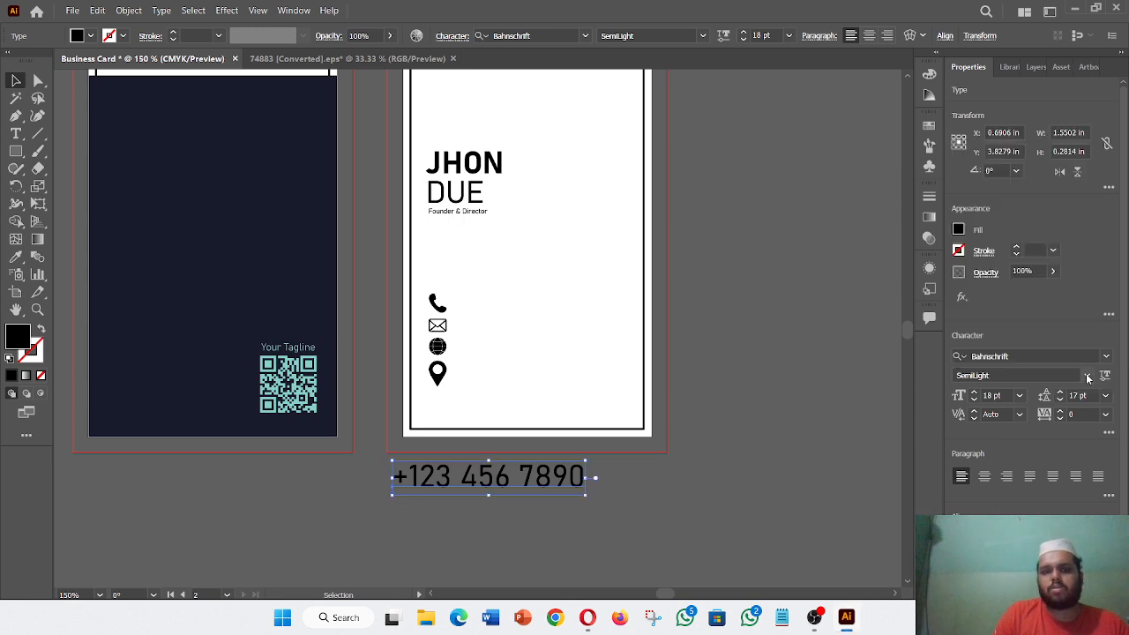
{"action": "left_click", "coordinate": [1086, 375]}
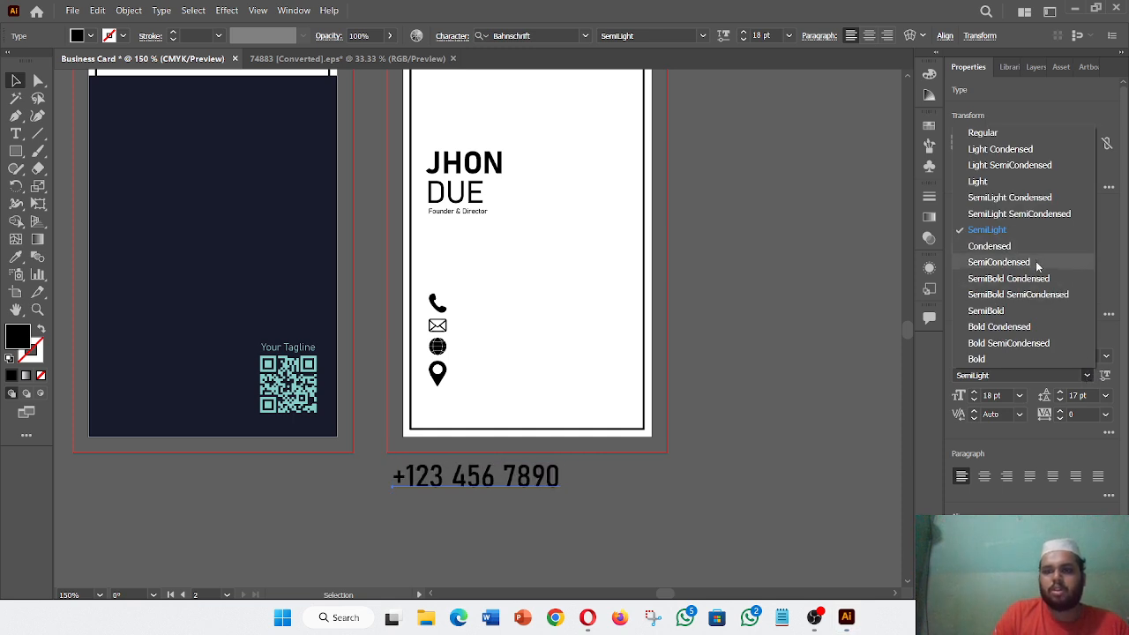
{"action": "left_click", "coordinate": [1046, 183]}
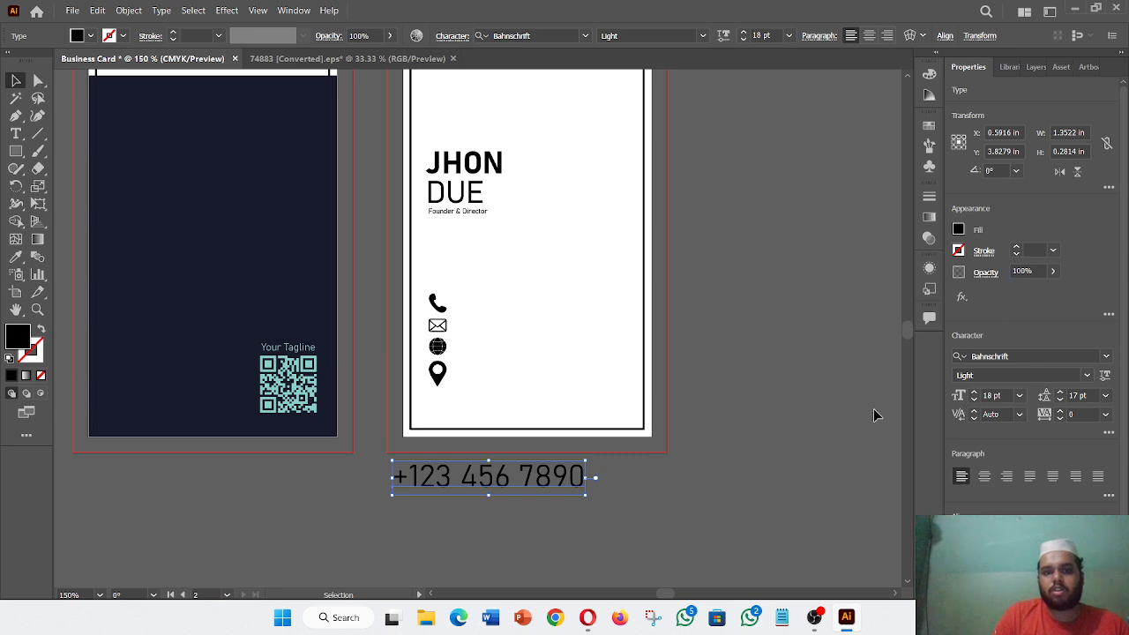
{"action": "left_click", "coordinate": [1019, 404]}
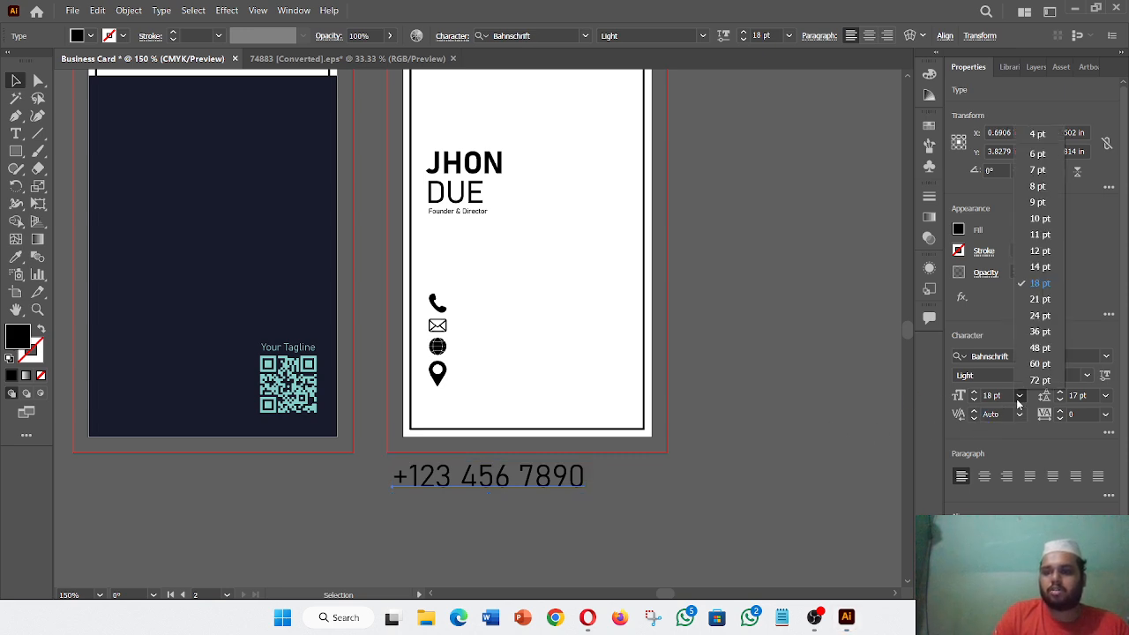
{"action": "left_click", "coordinate": [1055, 185]}
- Place the phone number beside the phone icon and duplicate it below the card
{"action": "left_click_drag", "start_coordinate": [462, 487], "coordinate": [521, 311]}
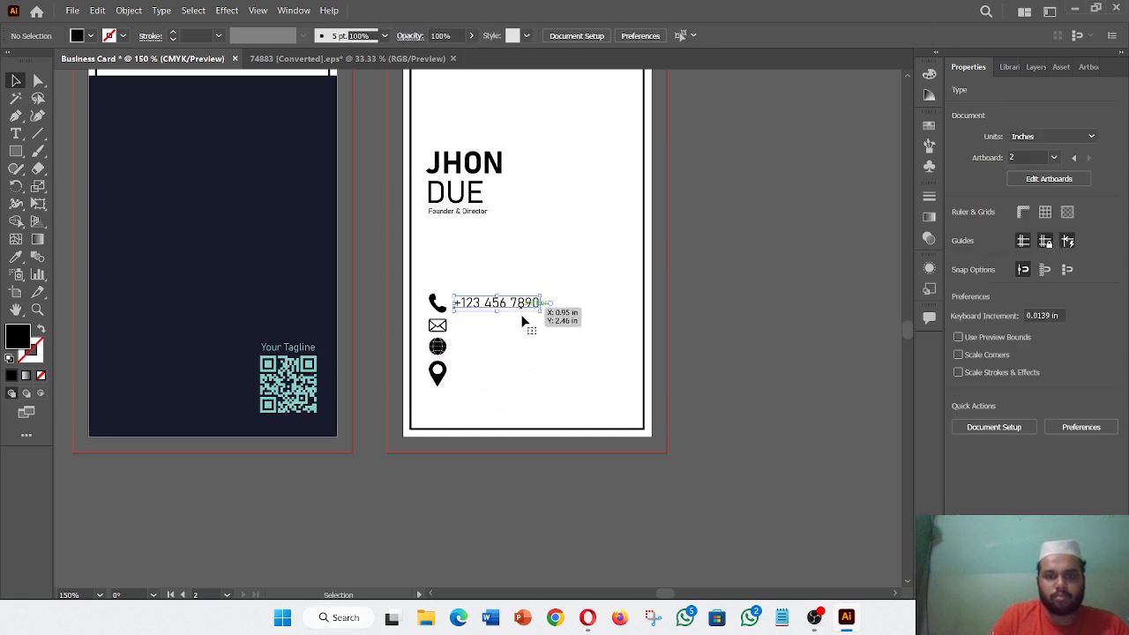
{"action": "left_click", "coordinate": [620, 520]}
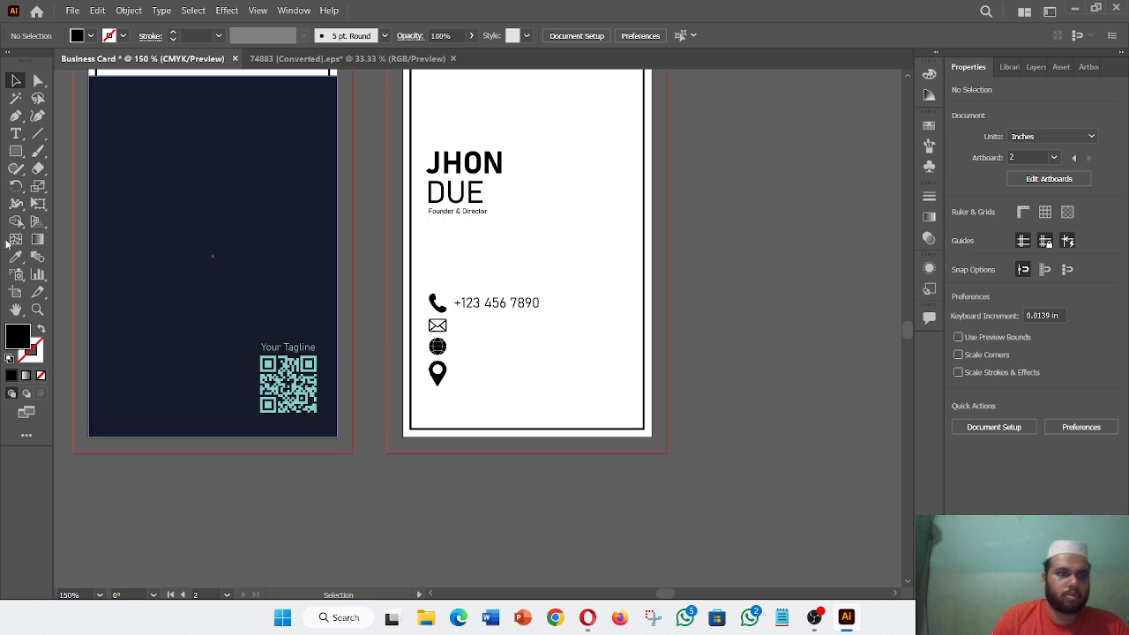
{"action": "left_click_drag", "start_coordinate": [501, 305], "coordinate": [495, 520]}
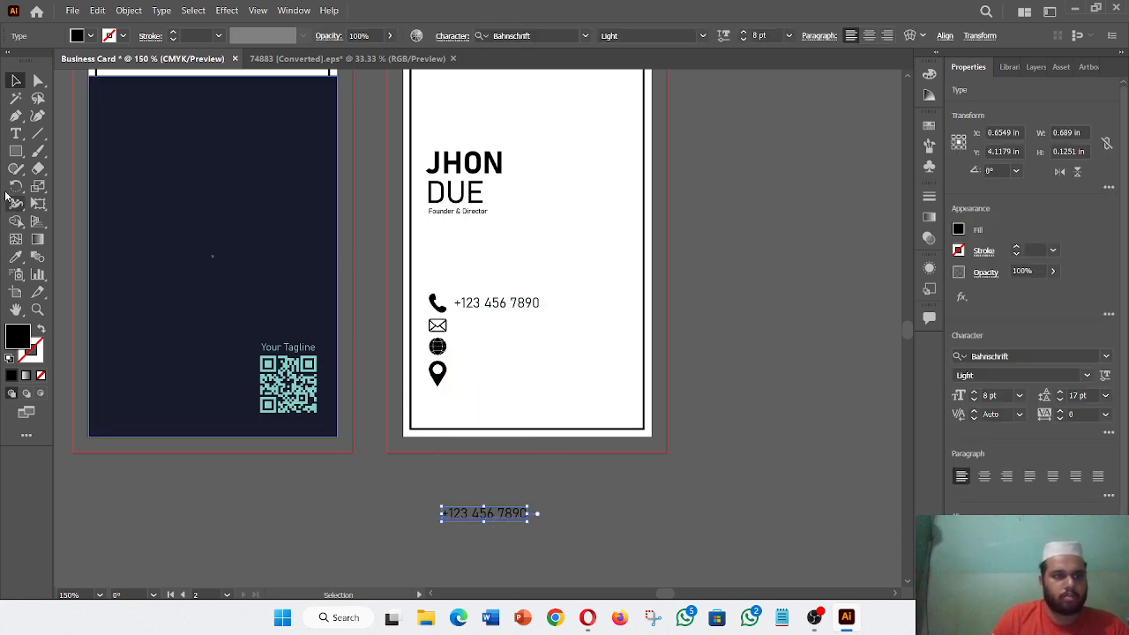
{"action": "left_click", "coordinate": [15, 134]}
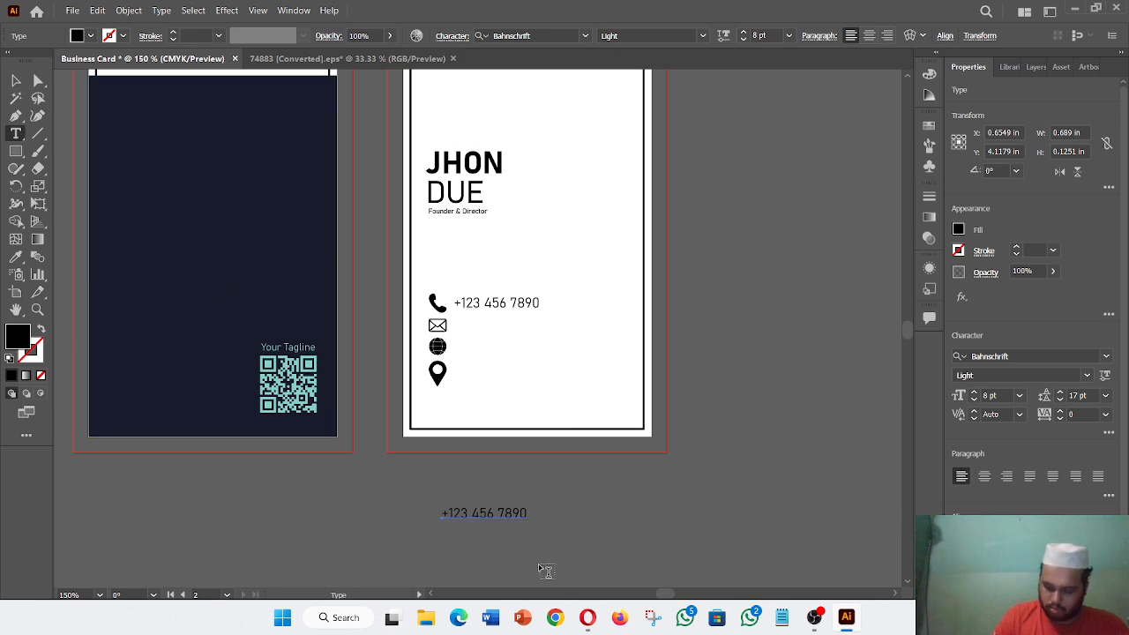
- Replace the copied number with the e-mail address and position it beside the envelope icon
{"action": "left_click", "coordinate": [529, 513]}
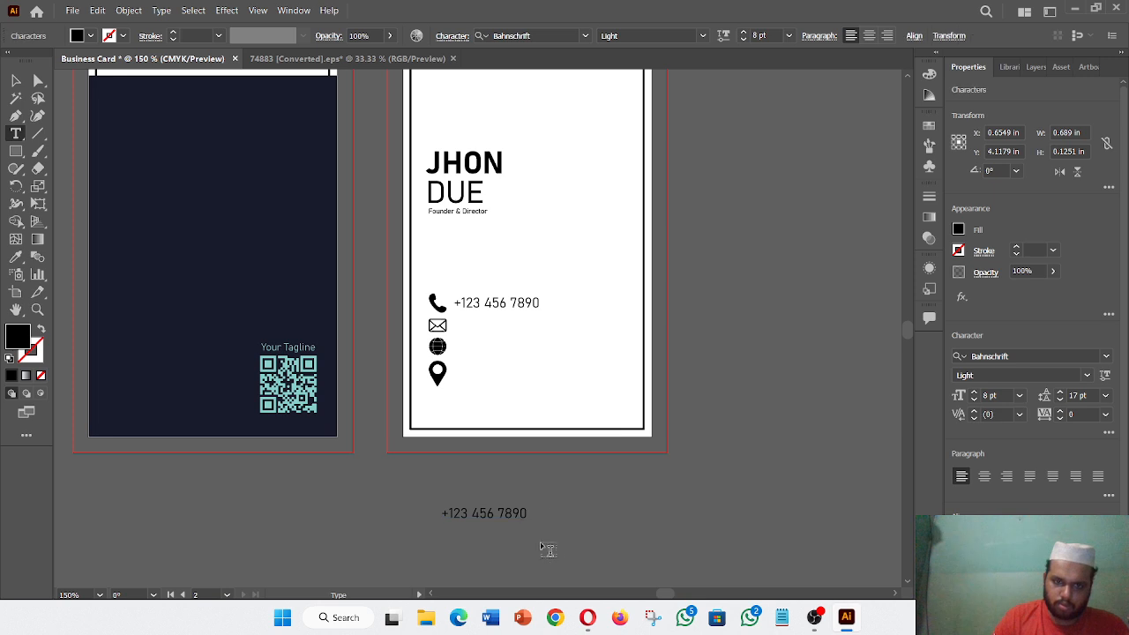
{"action": "key", "text": "BackSpace"}
{"action": "key", "text": "BackSpace"}
{"action": "key", "text": "BackSpace"}
{"action": "key", "text": "BackSpace"}
{"action": "key", "text": "BackSpace"}
{"action": "key", "text": "BackSpace"}
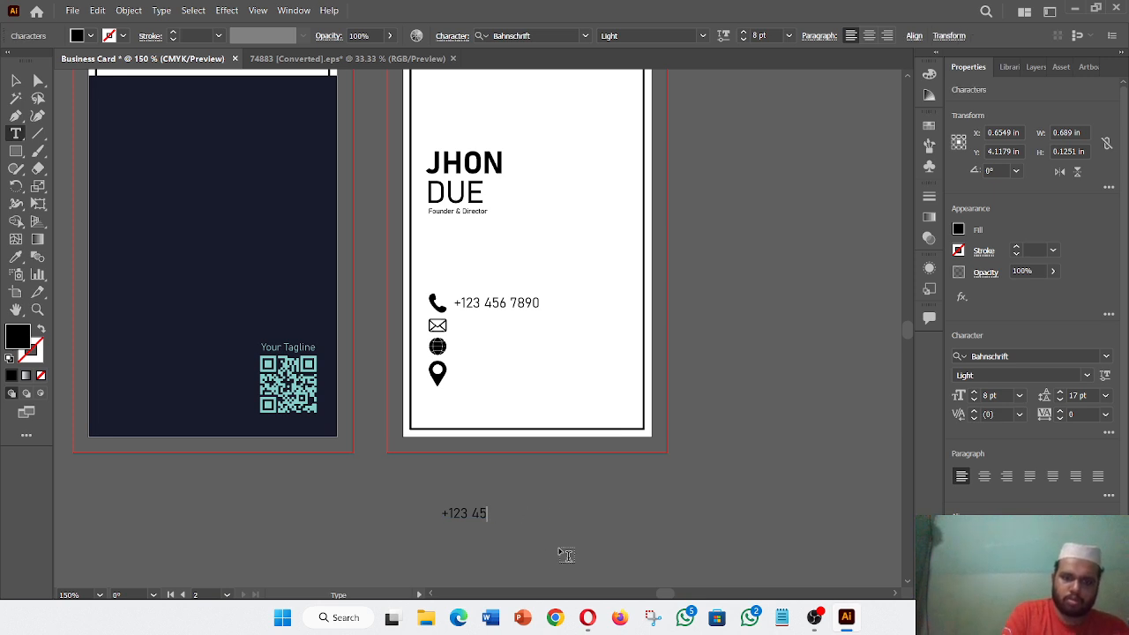
{"action": "key", "text": "BackSpace"}
{"action": "key", "text": "BackSpace"}
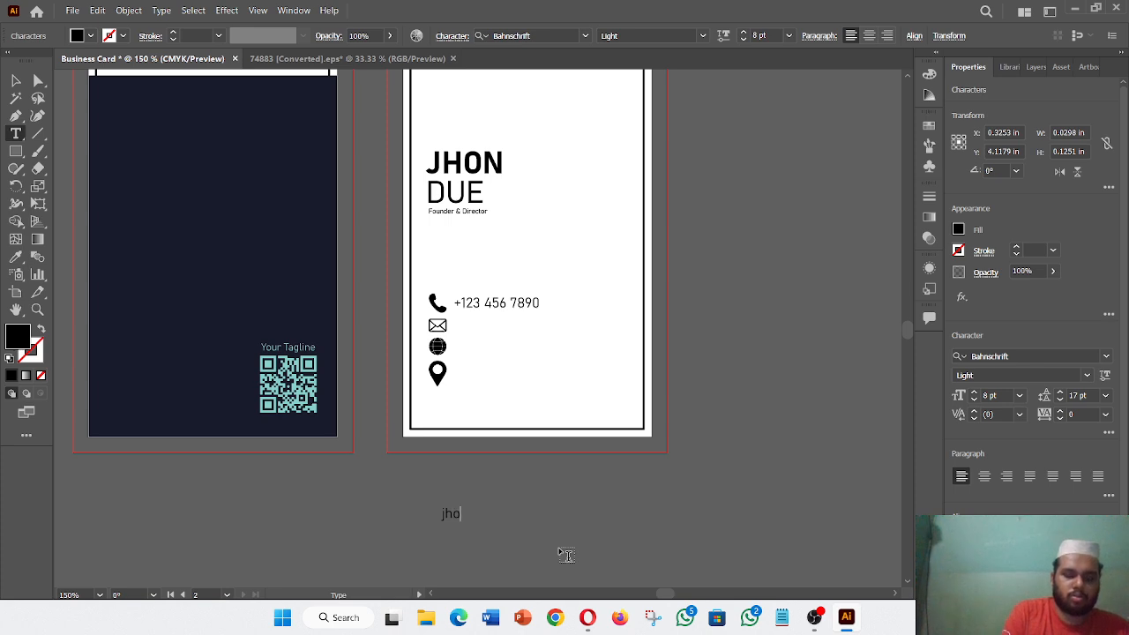
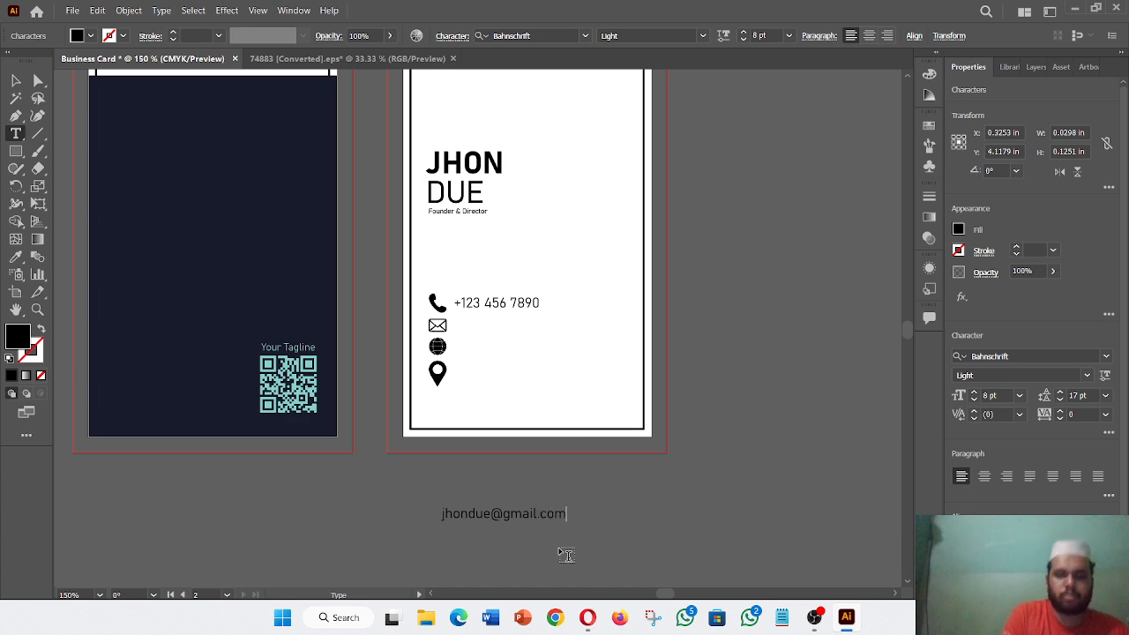
{"action": "left_click", "coordinate": [16, 80]}
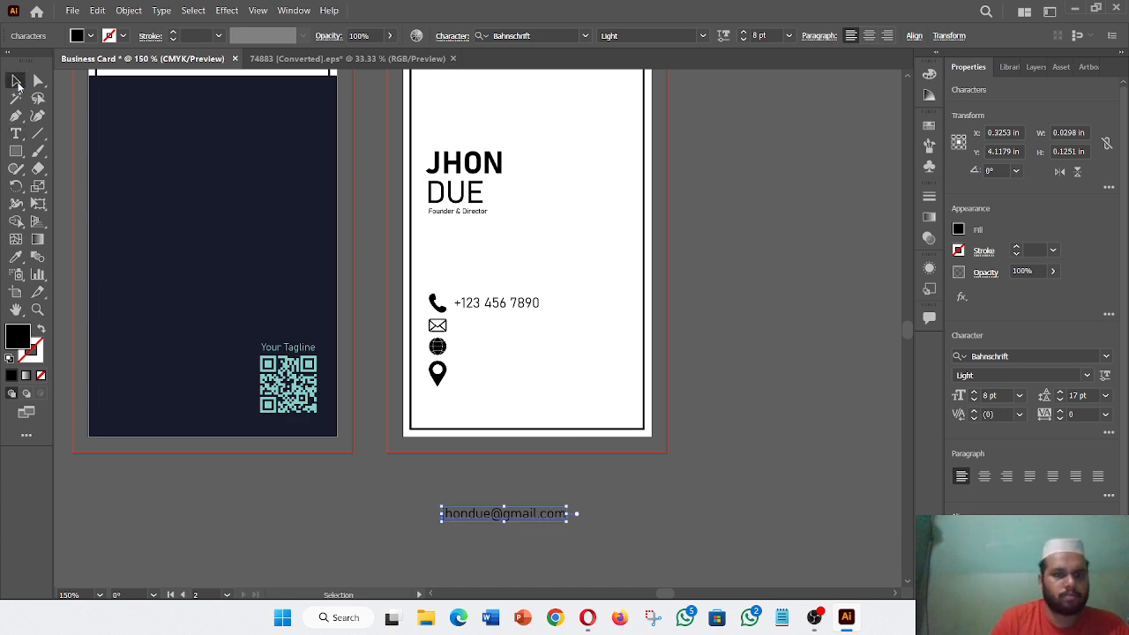
{"action": "mouse_move", "coordinate": [492, 519]}
{"action": "left_mouse_down"}
{"action": "mouse_move", "coordinate": [517, 351]}
{"action": "mouse_move", "coordinate": [504, 327]}
{"action": "mouse_move", "coordinate": [516, 330]}
{"action": "mouse_move", "coordinate": [495, 524]}
{"action": "left_mouse_up"}
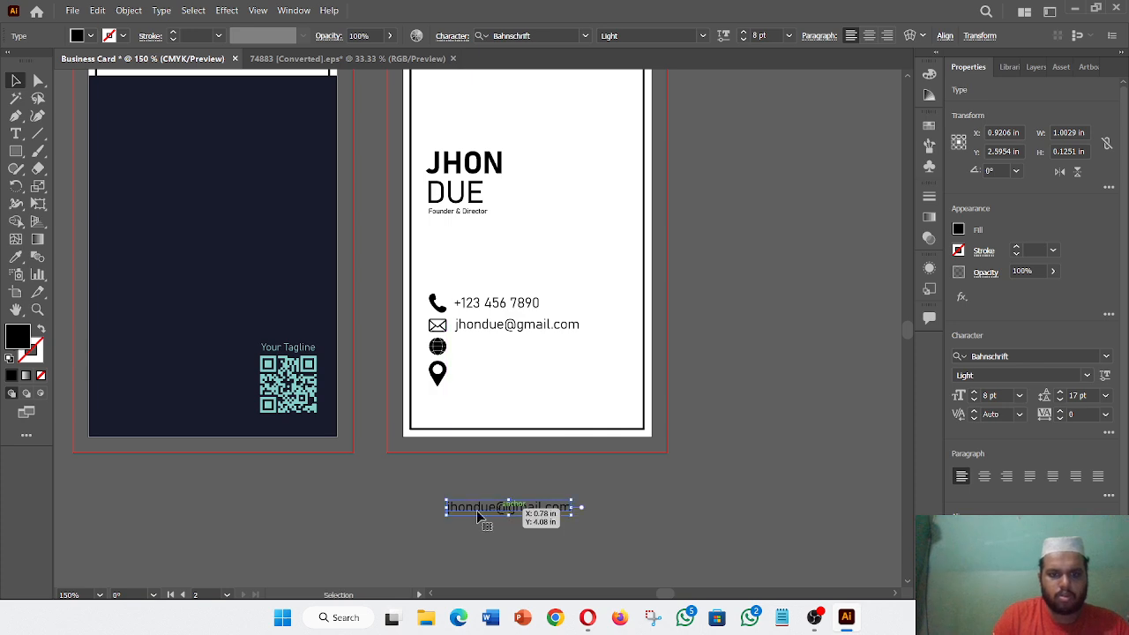
{"action": "double_click", "coordinate": [540, 506]}
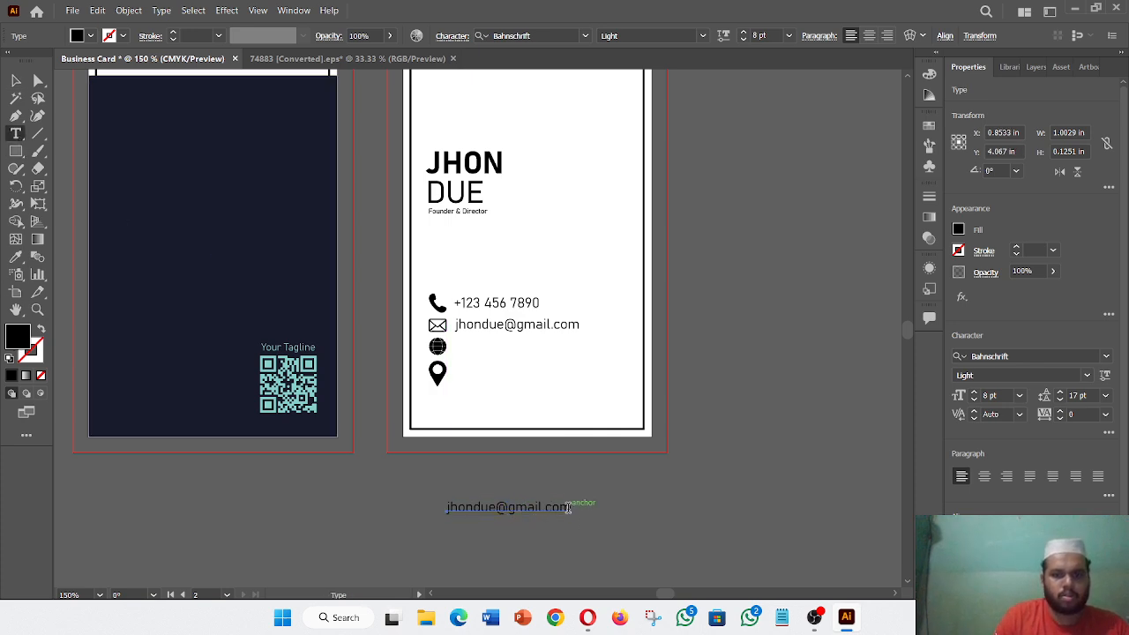
{"action": "left_click_drag", "start_coordinate": [571, 507], "coordinate": [541, 510]}
{"action": "left_click", "coordinate": [540, 509]}
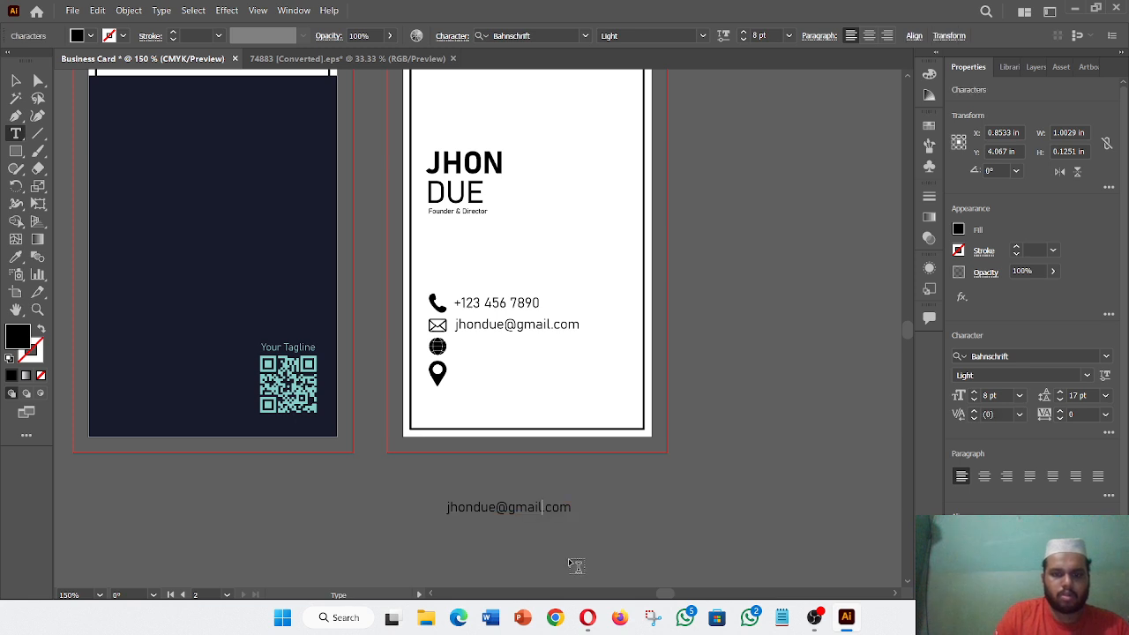
{"action": "key", "text": "BackSpace"}
{"action": "key", "text": "BackSpace"}
{"action": "key", "text": "BackSpace"}
{"action": "key", "text": "BackSpace"}
{"action": "key", "text": "BackSpace"}
{"action": "key", "text": "BackSpace"}
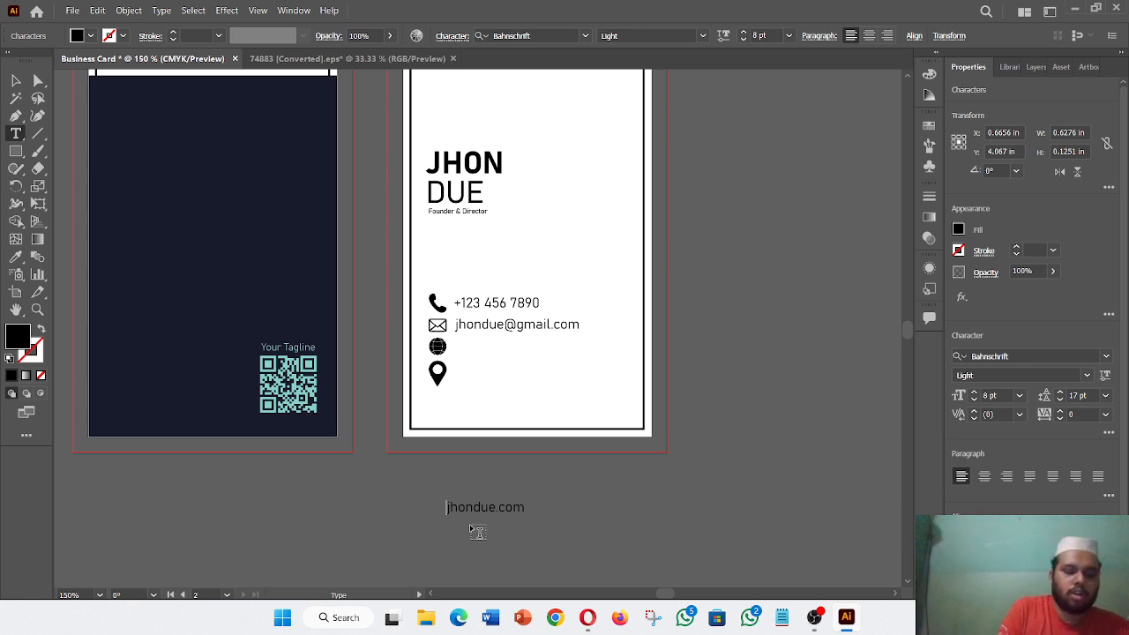
{"action": "type", "text": "ww."}
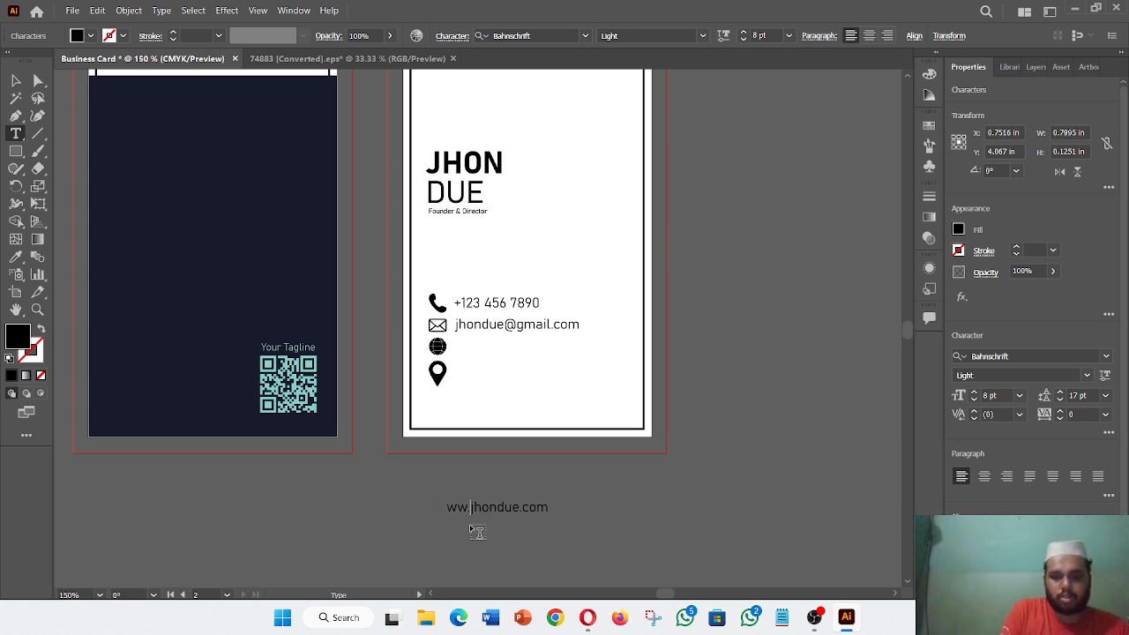
{"action": "key", "text": "BackSpace"}
{"action": "type", "text": "w."}
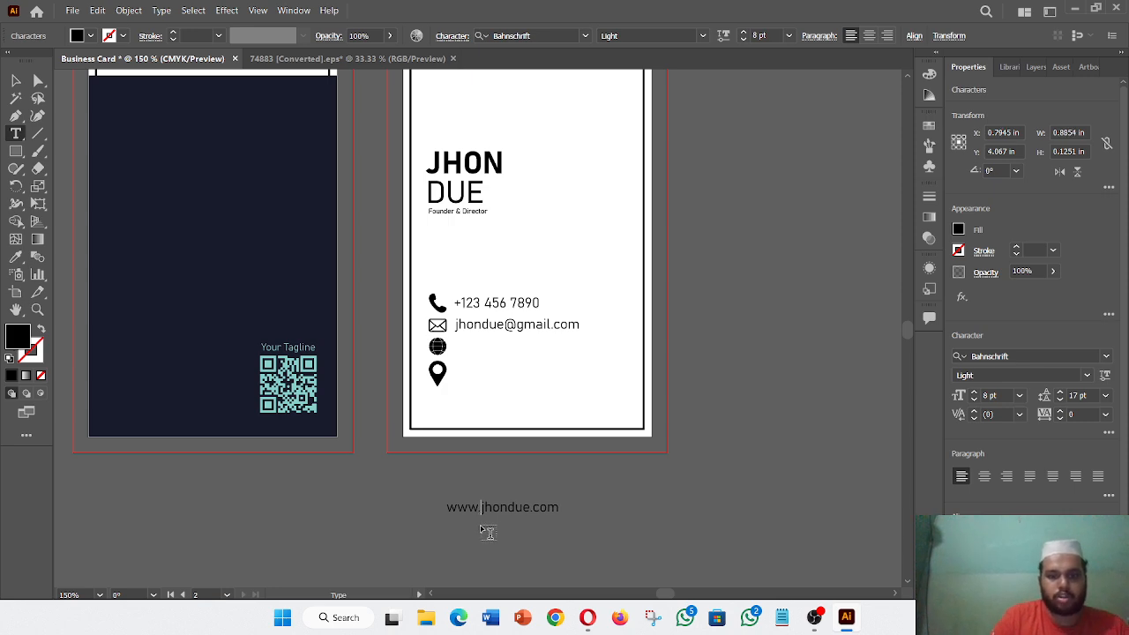
{"action": "left_click", "coordinate": [16, 81]}
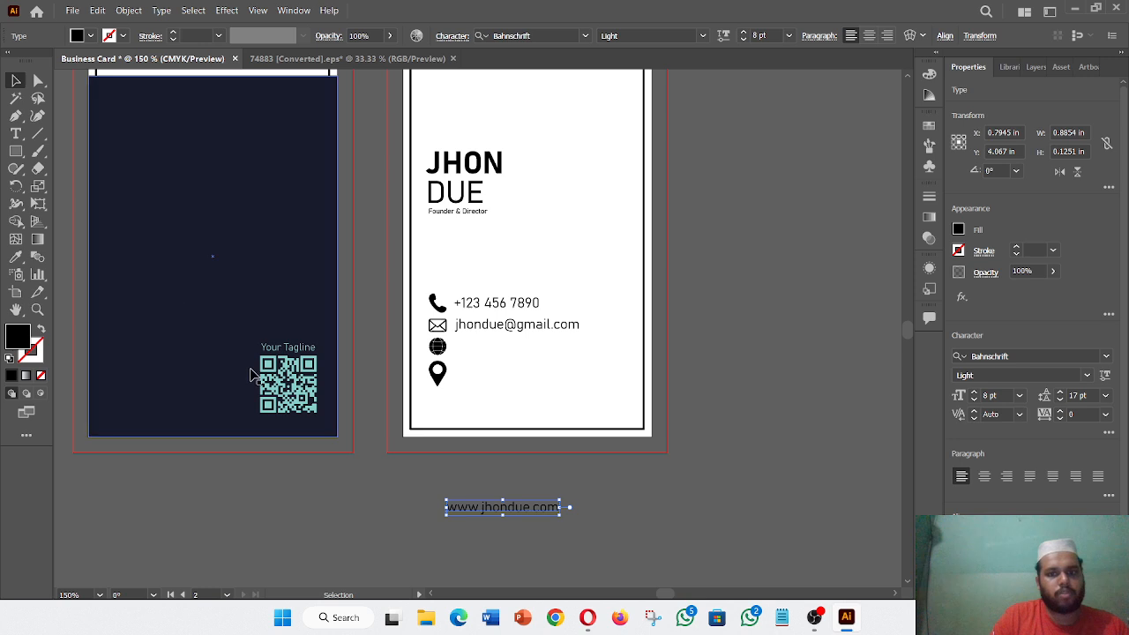
- Move the website address beside the globe icon and duplicate it below the card
{"action": "left_click", "coordinate": [411, 576]}
{"action": "left_click_drag", "start_coordinate": [531, 507], "coordinate": [533, 350]}
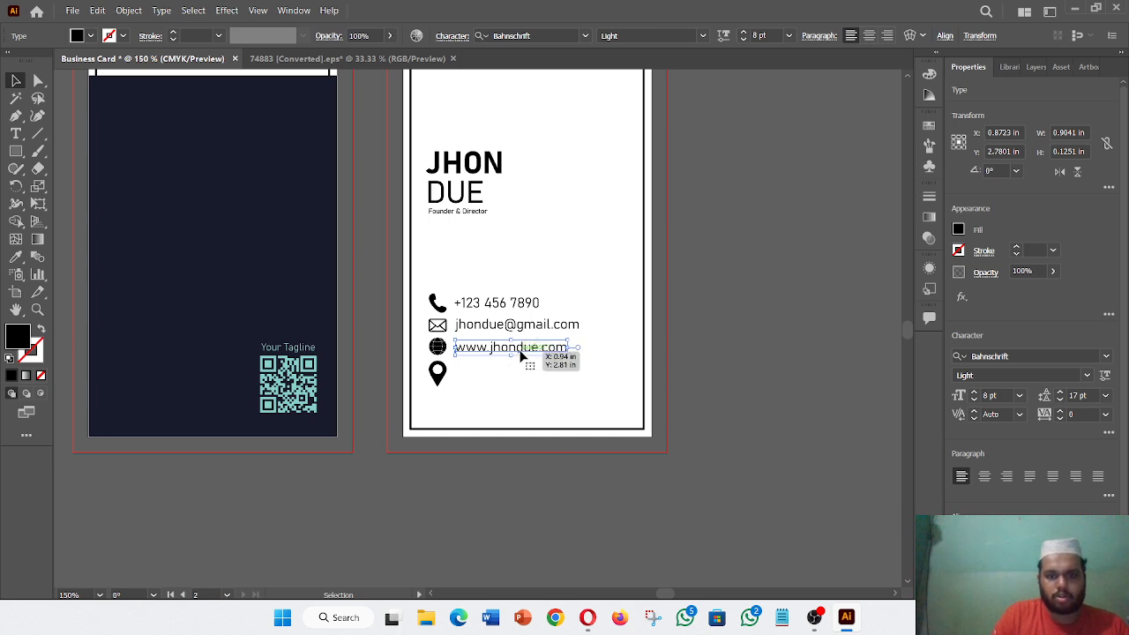
{"action": "left_click_drag", "start_coordinate": [524, 351], "coordinate": [524, 526]}
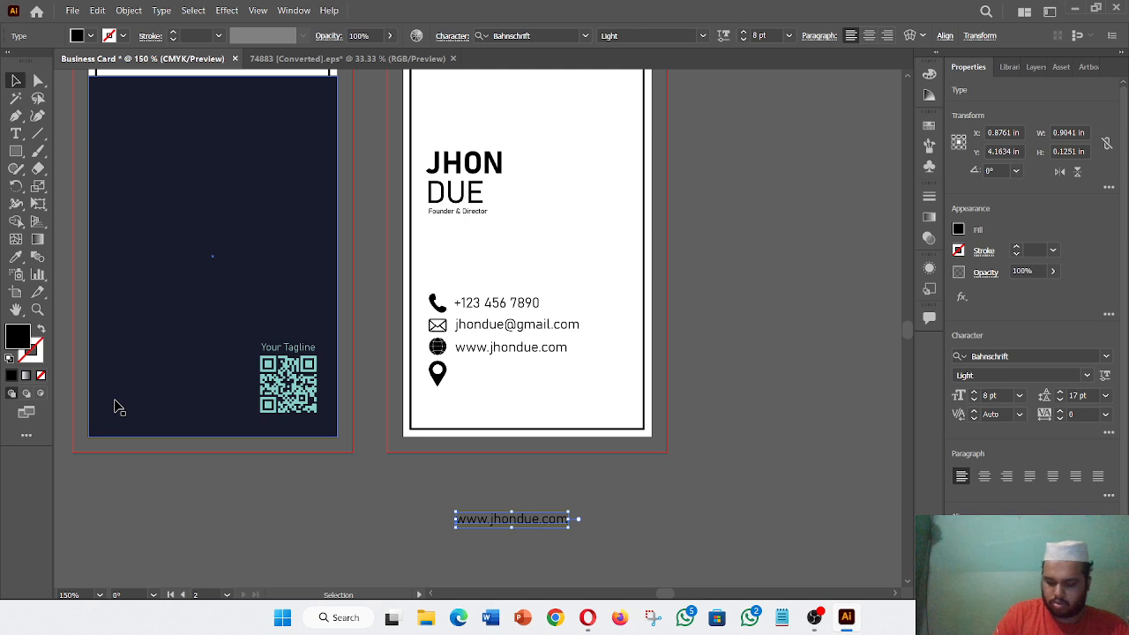
- Replace the copied website text with '123 Street, California' and place it beside the location pin
{"action": "left_click", "coordinate": [15, 133]}
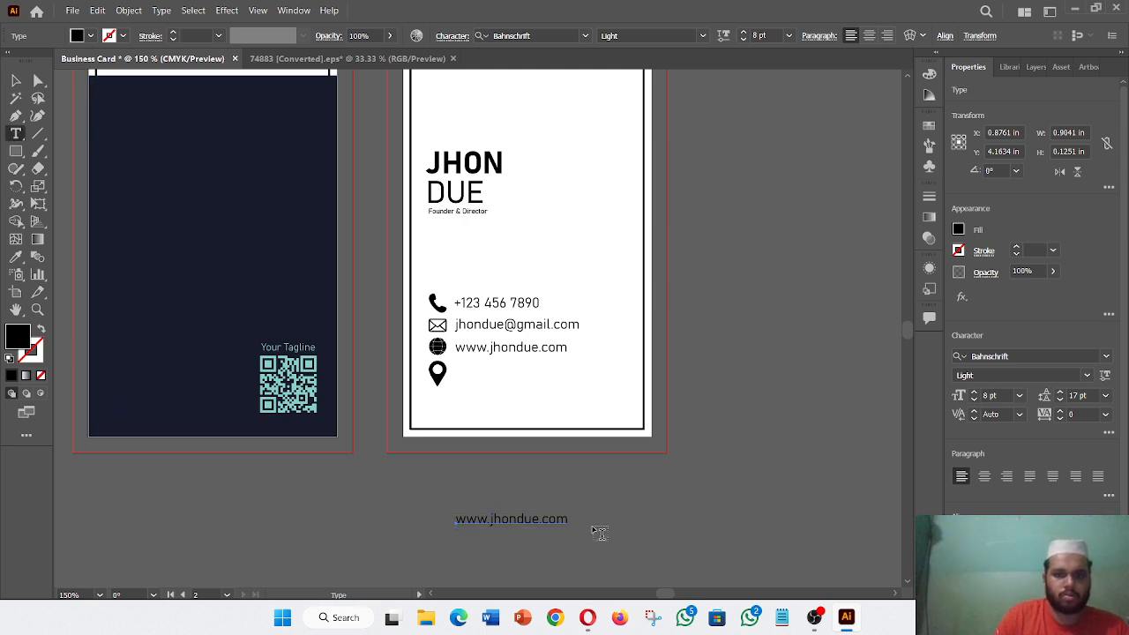
{"action": "left_click", "coordinate": [565, 520]}
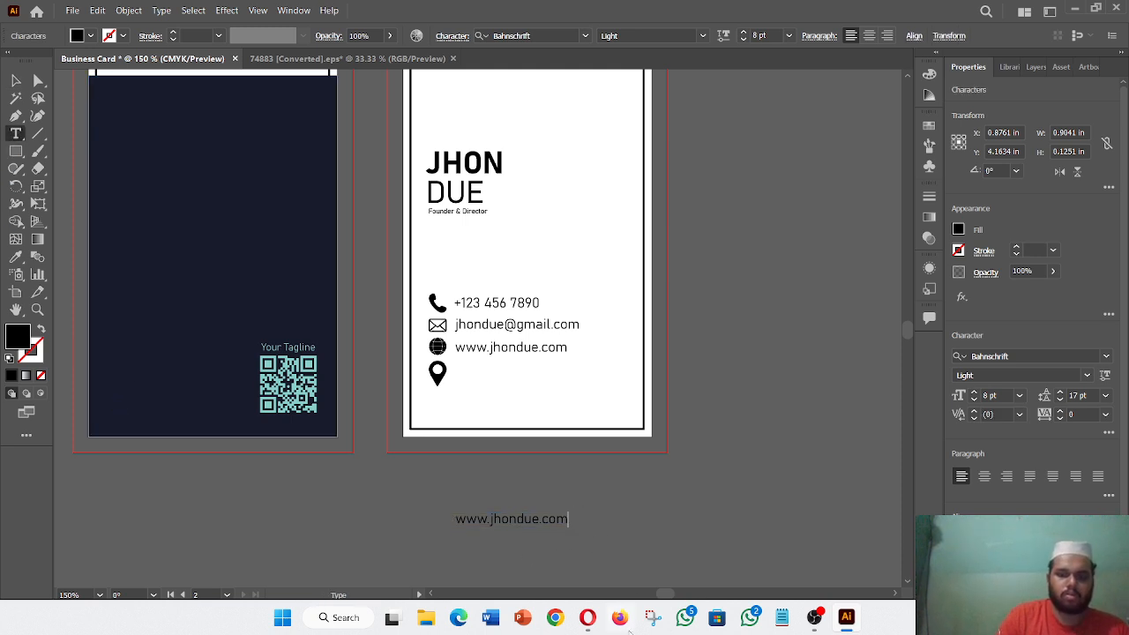
{"action": "key", "text": "BackSpace"}
{"action": "key", "text": "BackSpace"}
{"action": "key", "text": "BackSpace"}
{"action": "key", "text": "BackSpace"}
{"action": "key", "text": "BackSpace"}
{"action": "key", "text": "BackSpace"}
{"action": "key", "text": "BackSpace"}
{"action": "key", "text": "BackSpace"}
{"action": "key", "text": "BackSpace"}
{"action": "key", "text": "BackSpace"}
{"action": "key", "text": "BackSpace"}
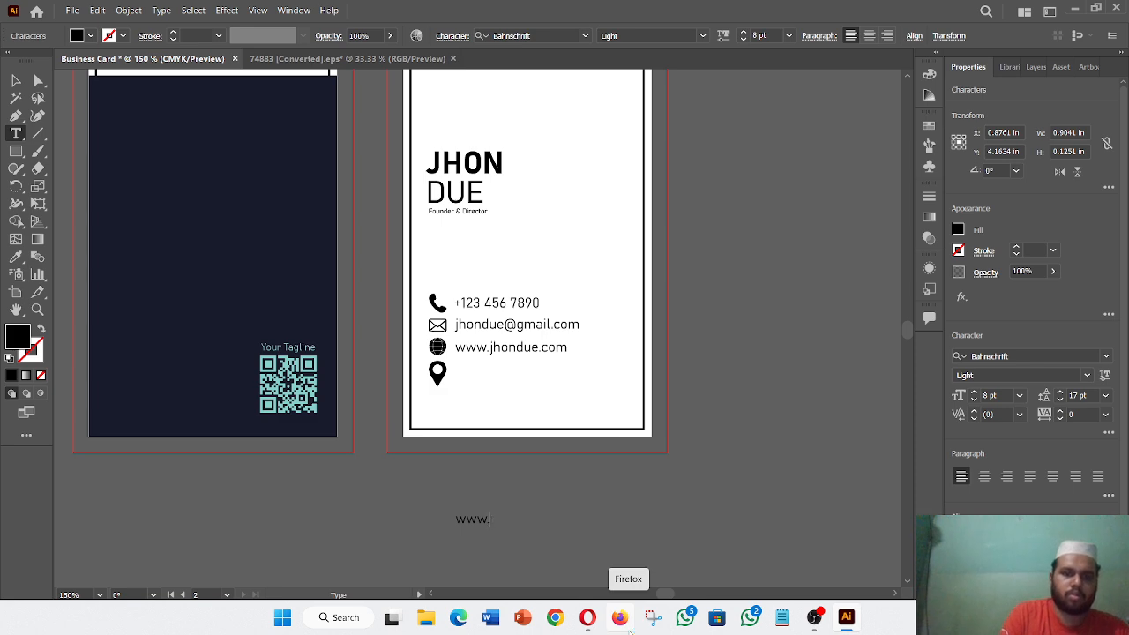
{"action": "key", "text": "BackSpace"}
{"action": "key", "text": "BackSpace"}
{"action": "key", "text": "BackSpace"}
{"action": "key", "text": "BackSpace"}
{"action": "type", "text": "123"}
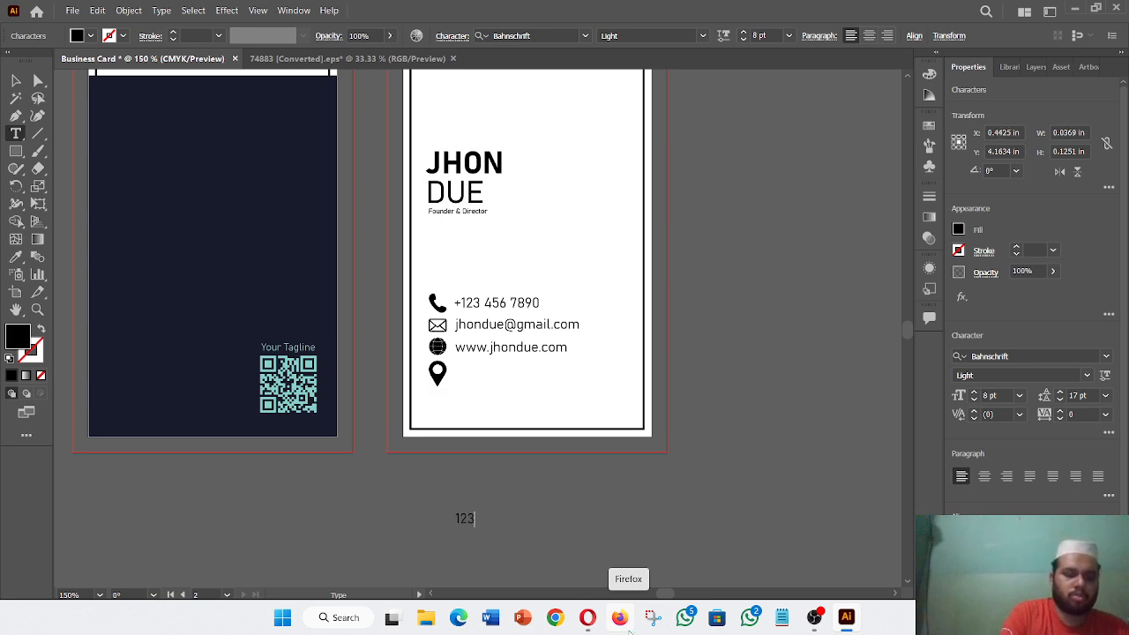
{"action": "type", "text": " Street,"}
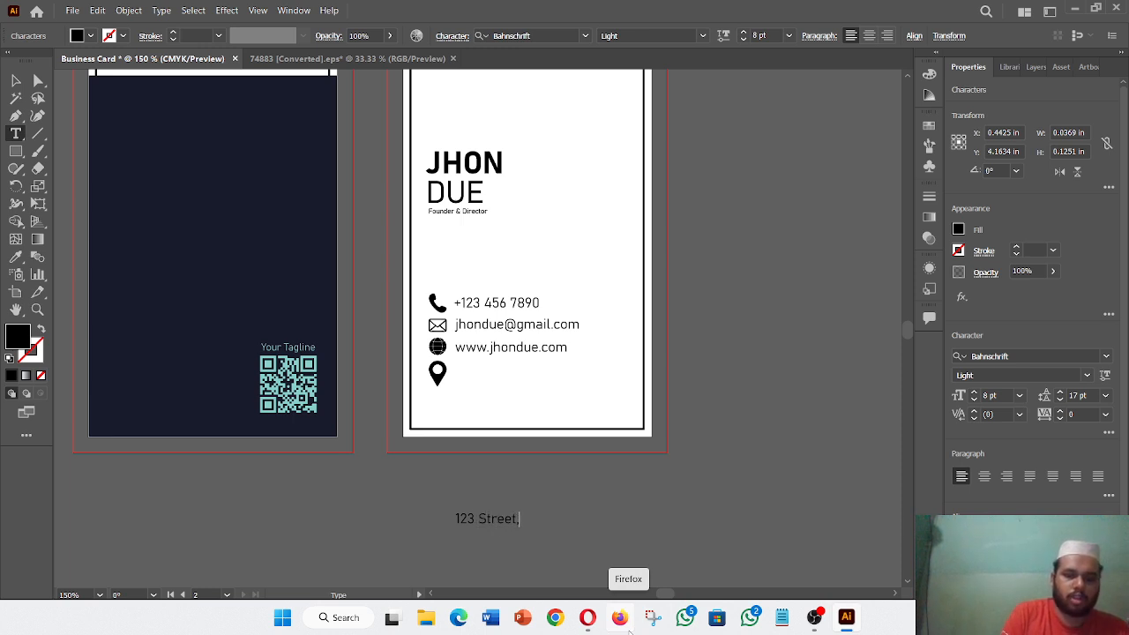
{"action": "type", "text": " Ca"}
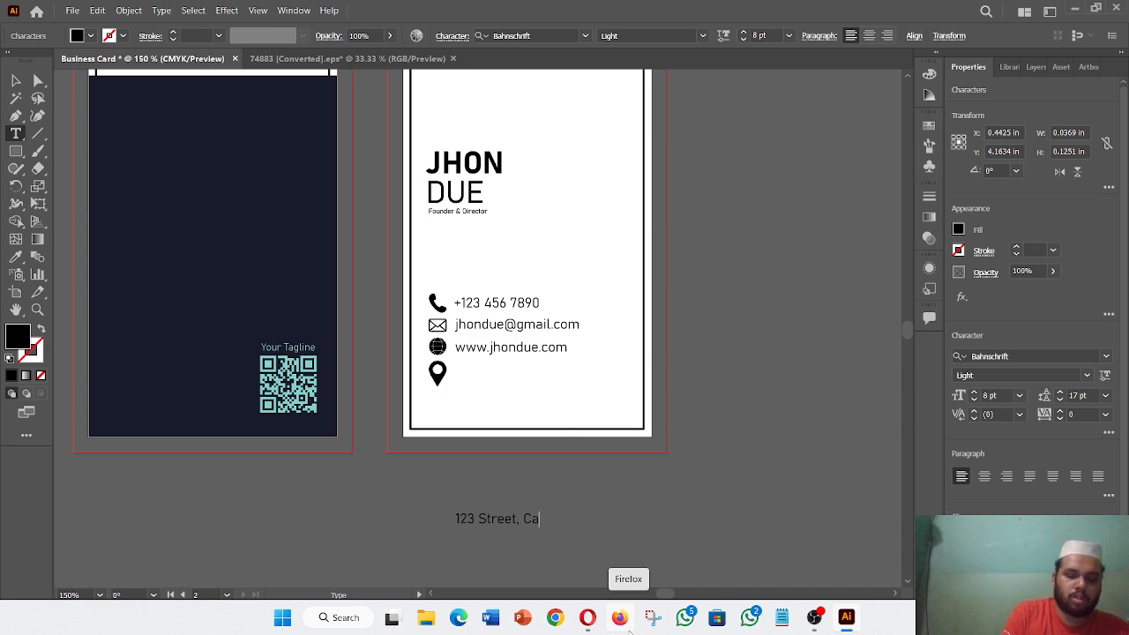
{"action": "type", "text": "lifornia"}
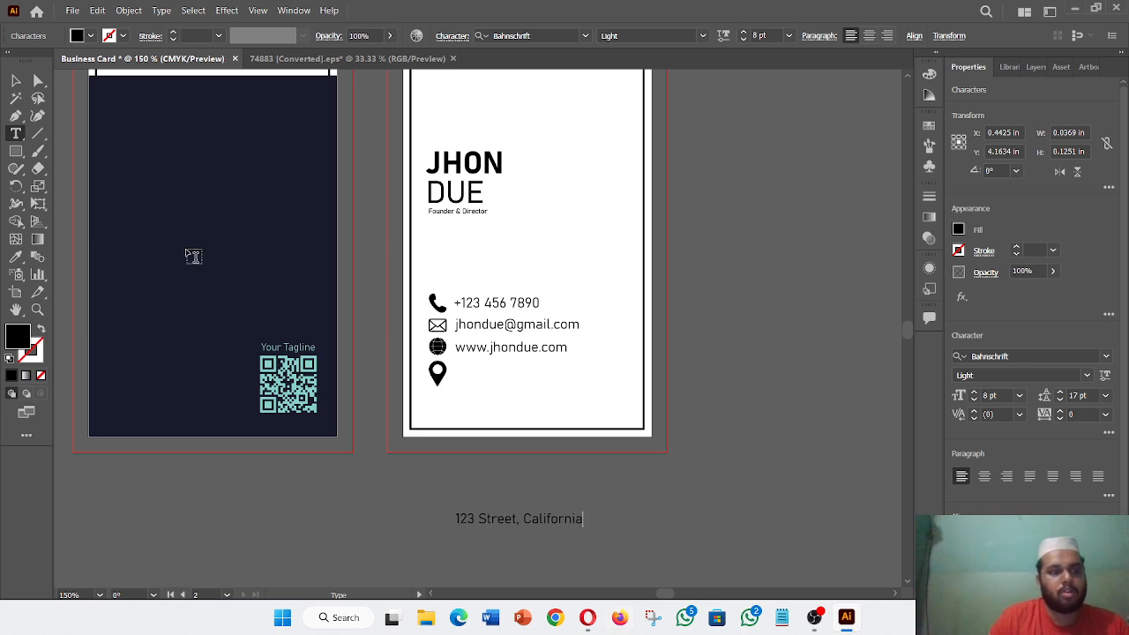
{"action": "left_click", "coordinate": [15, 80]}
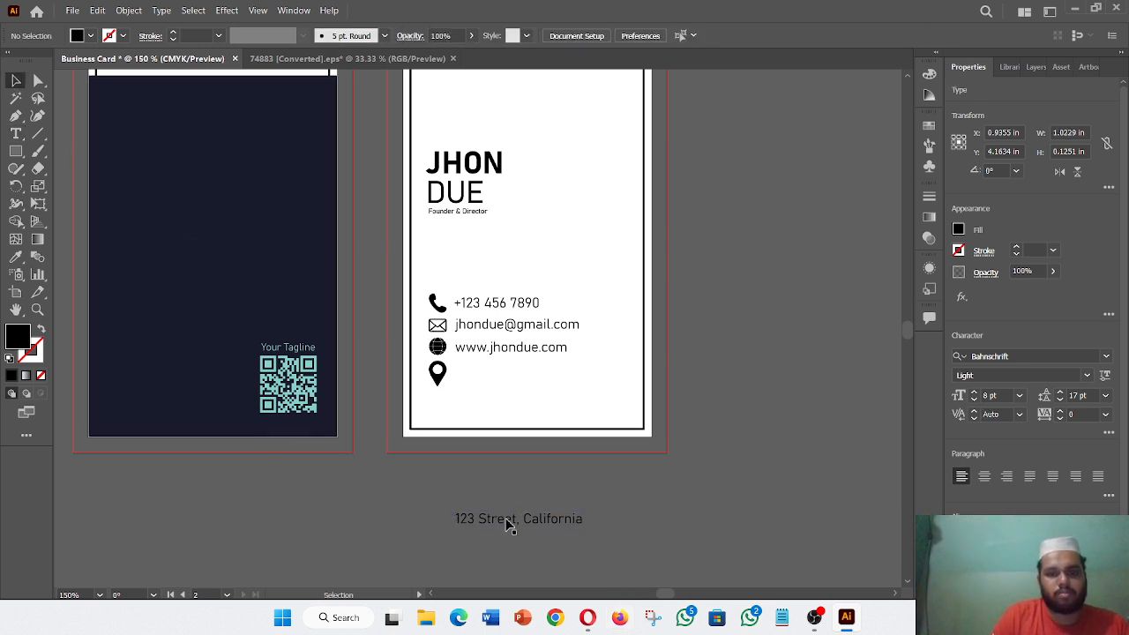
{"action": "left_click_drag", "start_coordinate": [506, 521], "coordinate": [509, 382]}
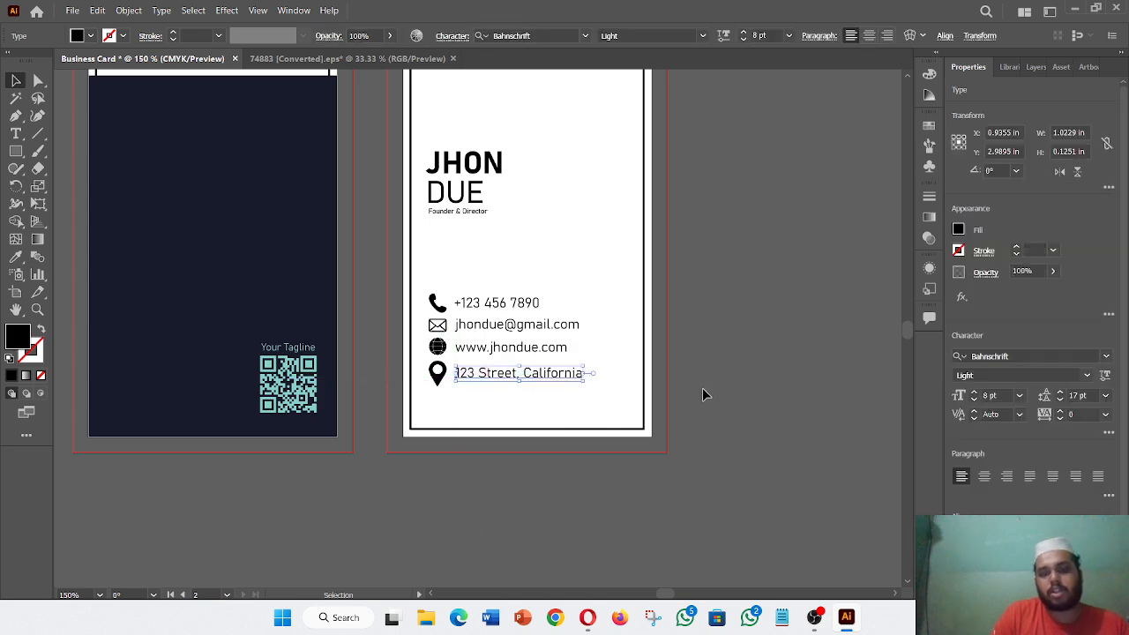
{"action": "left_click", "coordinate": [704, 389]}
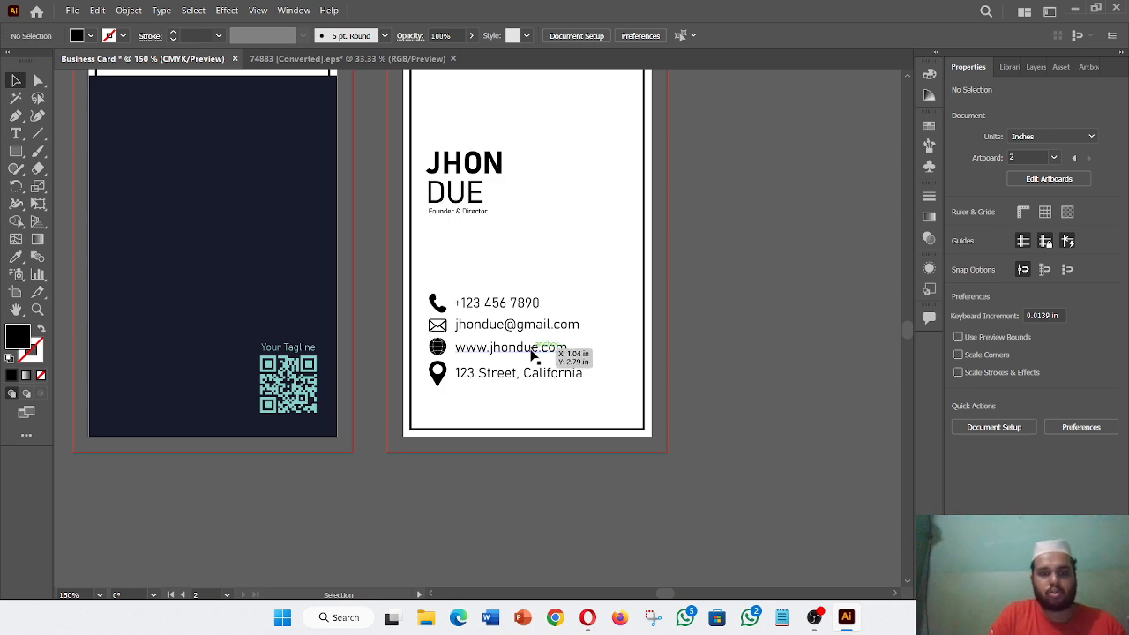
- Select the website, address, e-mail and phone lines and align their left edges
{"action": "left_click", "coordinate": [534, 353]}
{"action": "left_click", "coordinate": [748, 380]}
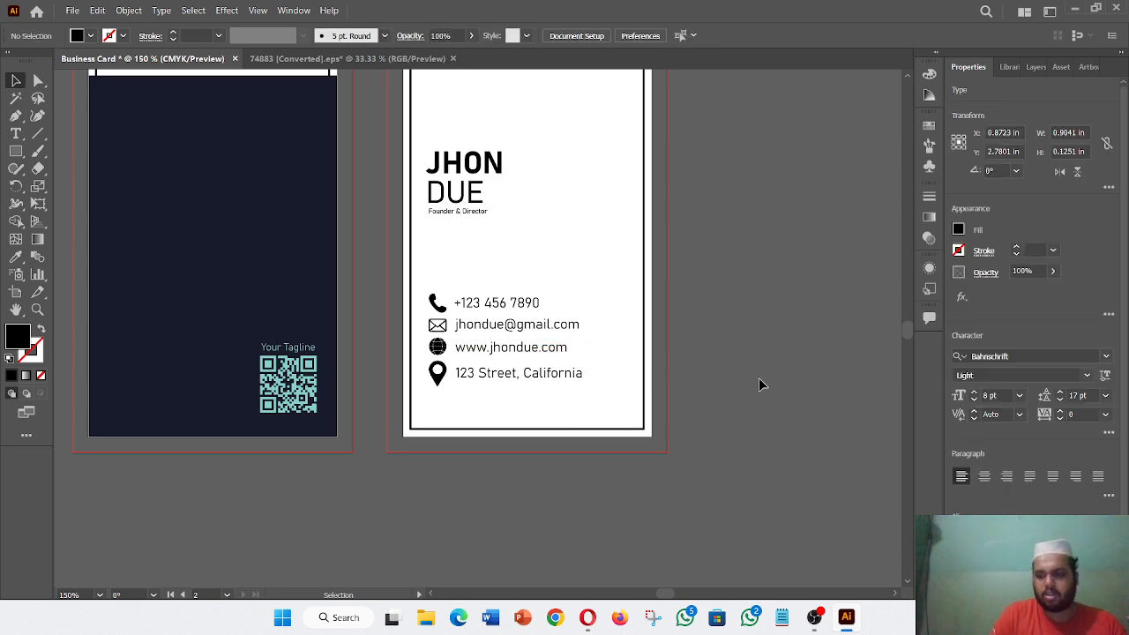
{"action": "key", "text": "ctrl+plus"}
{"action": "key", "text": "ctrl+plus"}
{"action": "key", "text": "ctrl+plus"}
{"action": "key", "text": "ctrl+plus"}
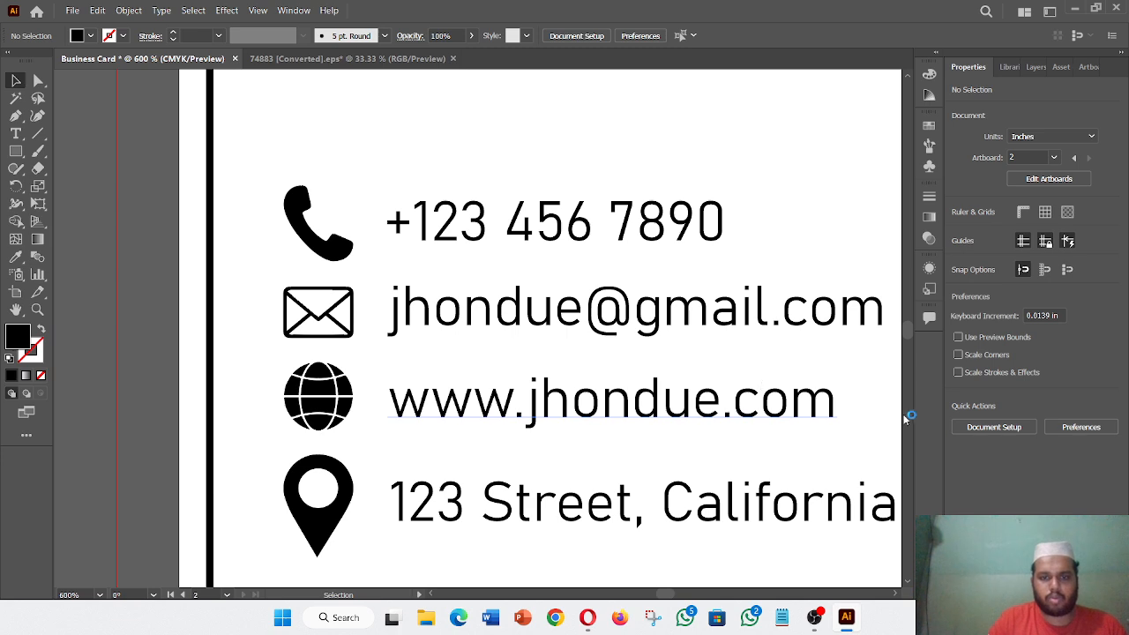
{"action": "left_click", "coordinate": [548, 427]}
{"action": "left_click", "coordinate": [534, 515], "text": "shift"}
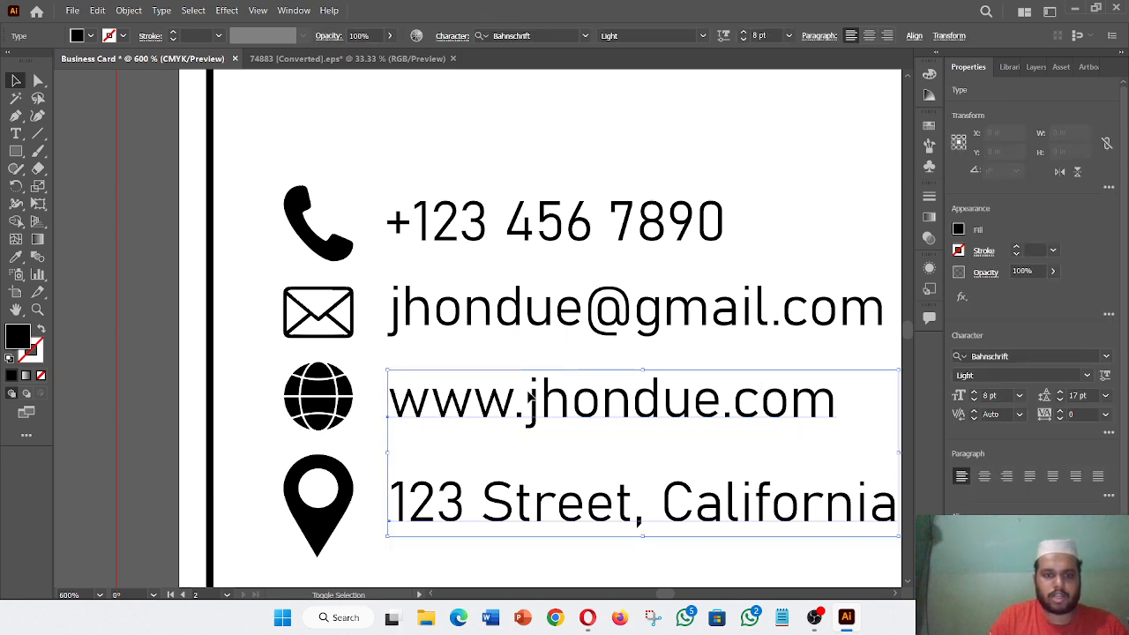
{"action": "left_click", "coordinate": [514, 305], "text": "shift"}
{"action": "left_click", "coordinate": [510, 227], "text": "shift"}
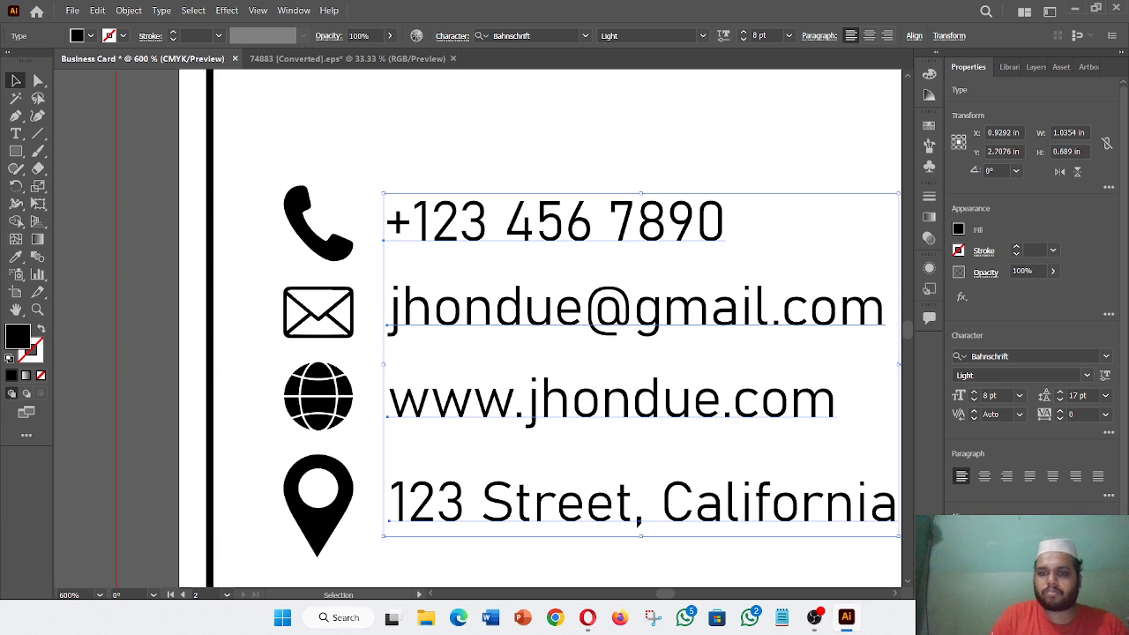
{"action": "left_click", "coordinate": [961, 538]}
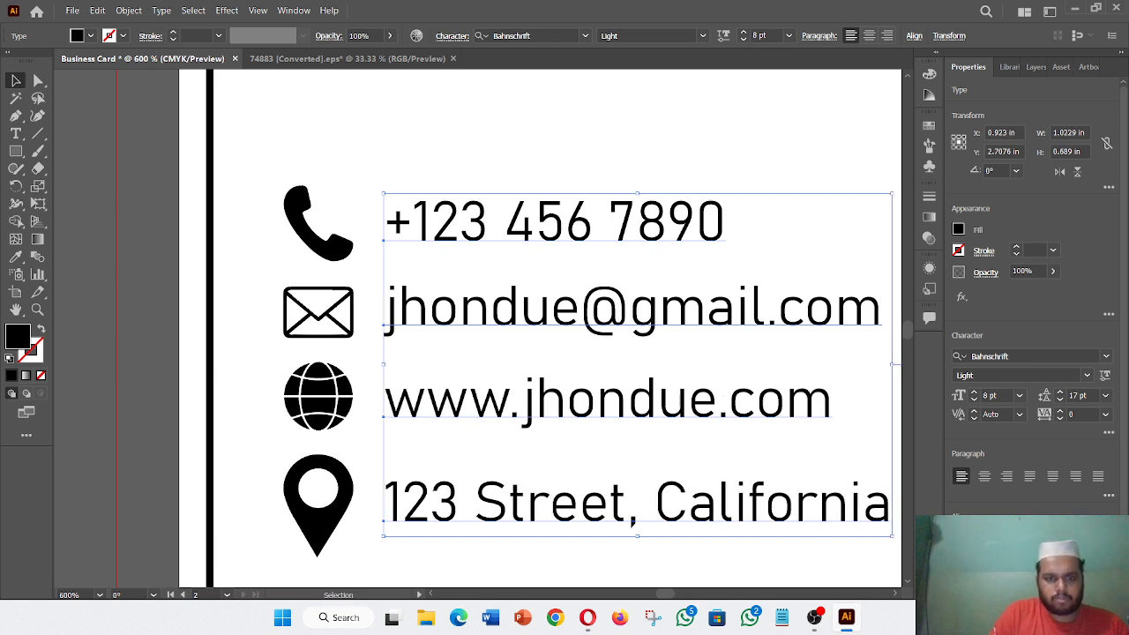
- Nudge the address line slightly down, then back up, to fine-tune its position
{"action": "left_click", "coordinate": [532, 449]}
{"action": "left_click", "coordinate": [485, 408]}
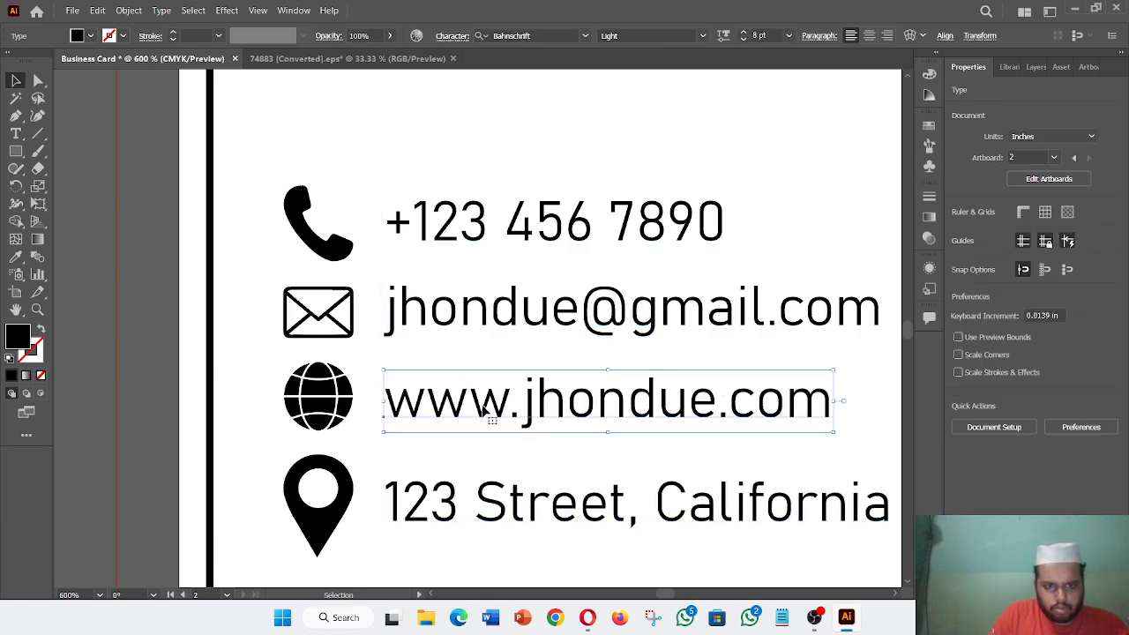
{"action": "left_click_drag", "start_coordinate": [492, 505], "coordinate": [492, 511]}
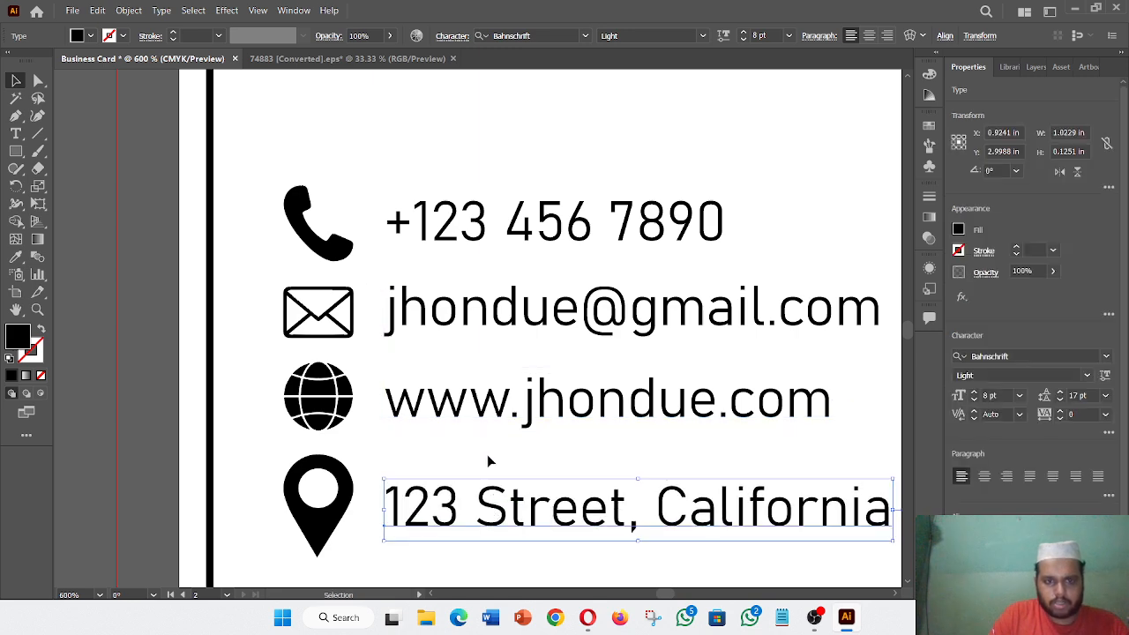
{"action": "left_click", "coordinate": [496, 422]}
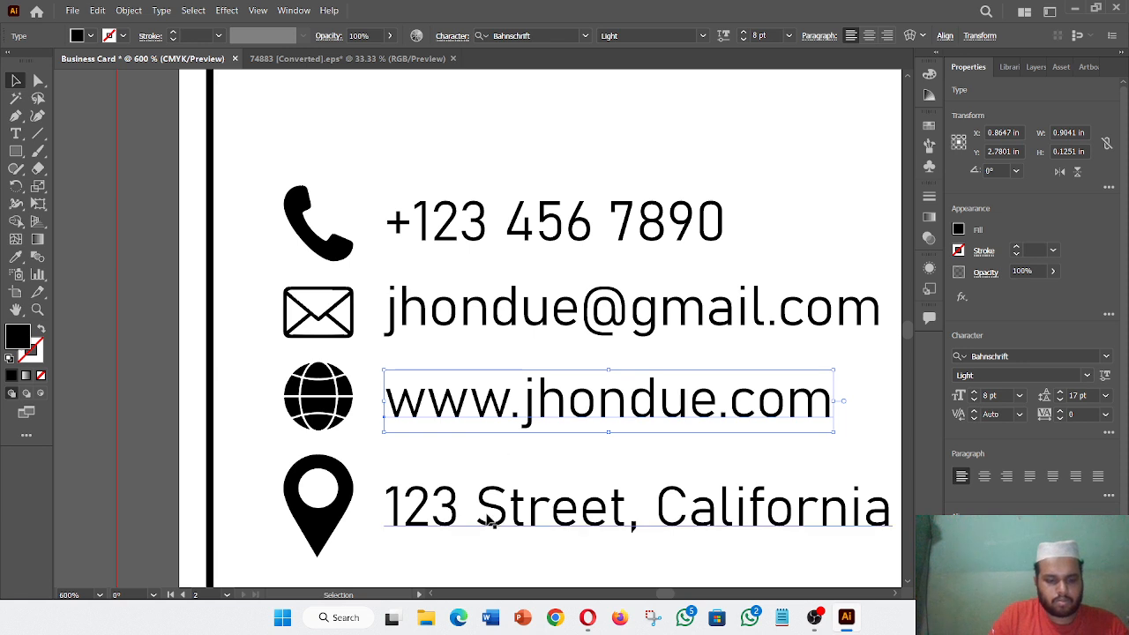
{"action": "left_click", "coordinate": [507, 477]}
{"action": "left_click_drag", "start_coordinate": [495, 509], "coordinate": [499, 500]}
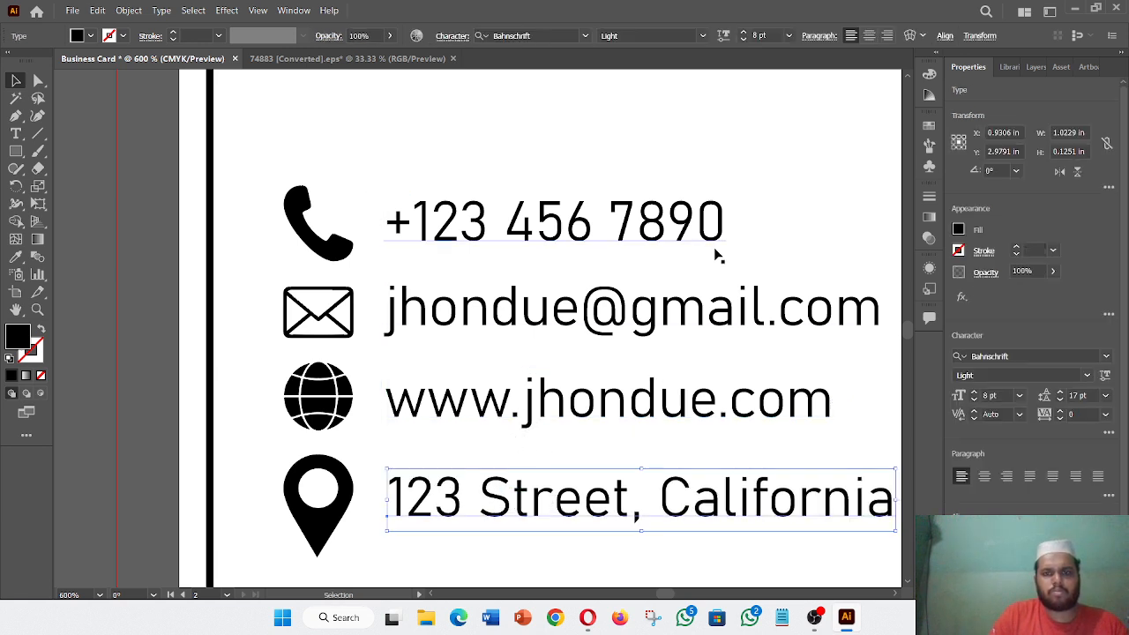
{"action": "left_click", "coordinate": [765, 254]}
- Reselect all four contact lines, align them left again, then fit the view
{"action": "key", "text": "ctrl+minus"}
{"action": "key", "text": "ctrl+minus"}
{"action": "key", "text": "ctrl+minus"}
{"action": "key", "text": "ctrl+minus"}
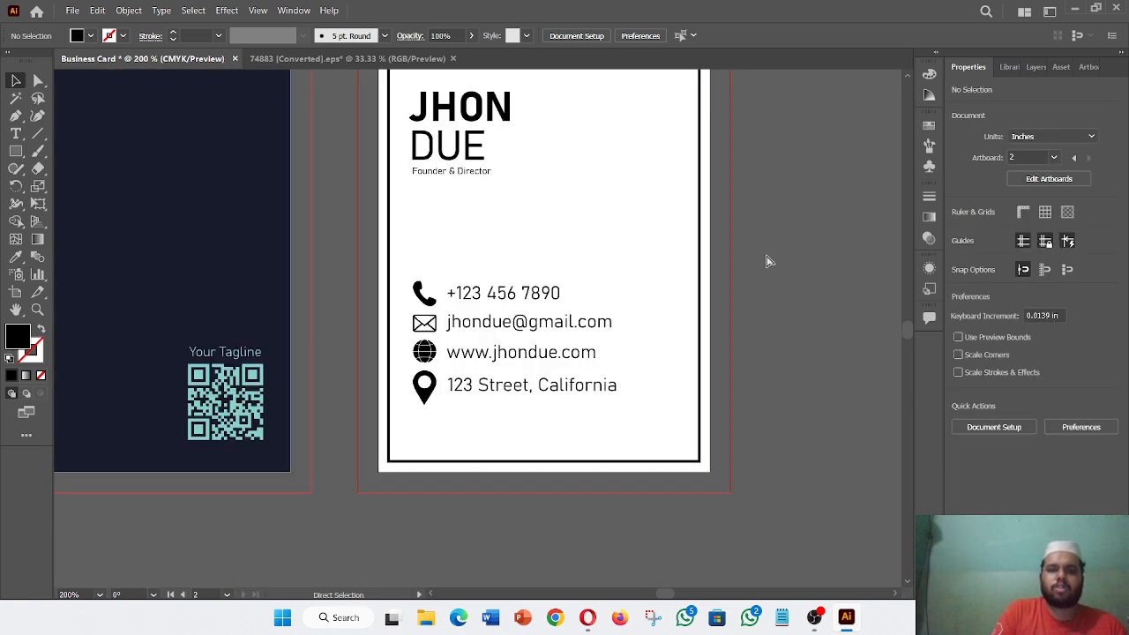
{"action": "key", "text": "ctrl+plus"}
{"action": "key", "text": "ctrl+plus"}
{"action": "key", "text": "ctrl+plus"}
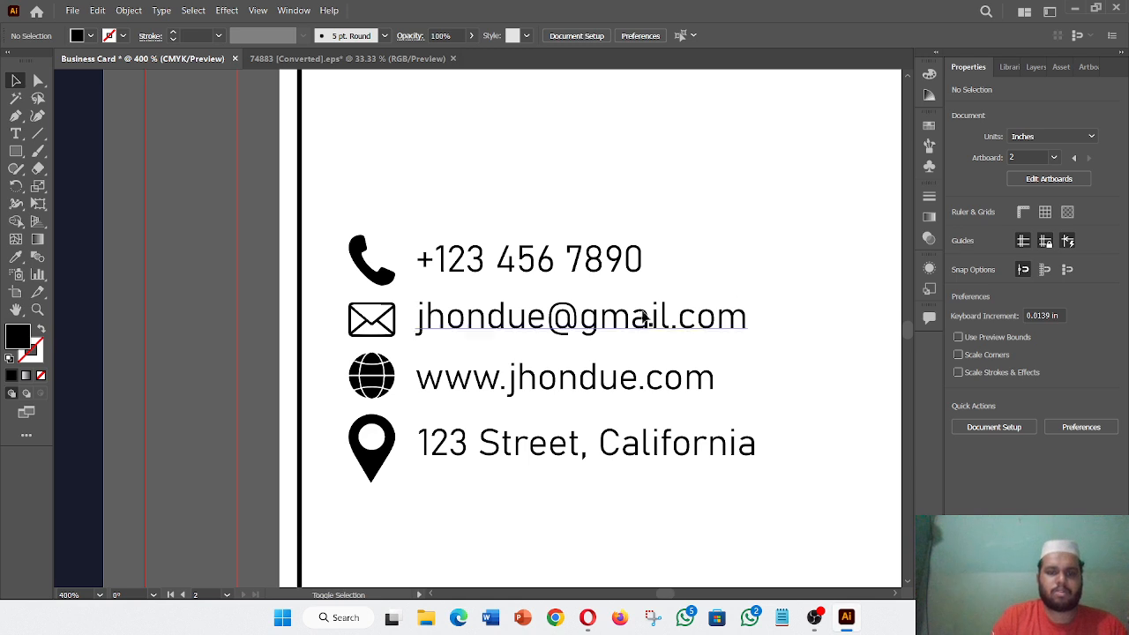
{"action": "left_click", "coordinate": [472, 388]}
{"action": "left_click", "coordinate": [517, 447], "text": "shift"}
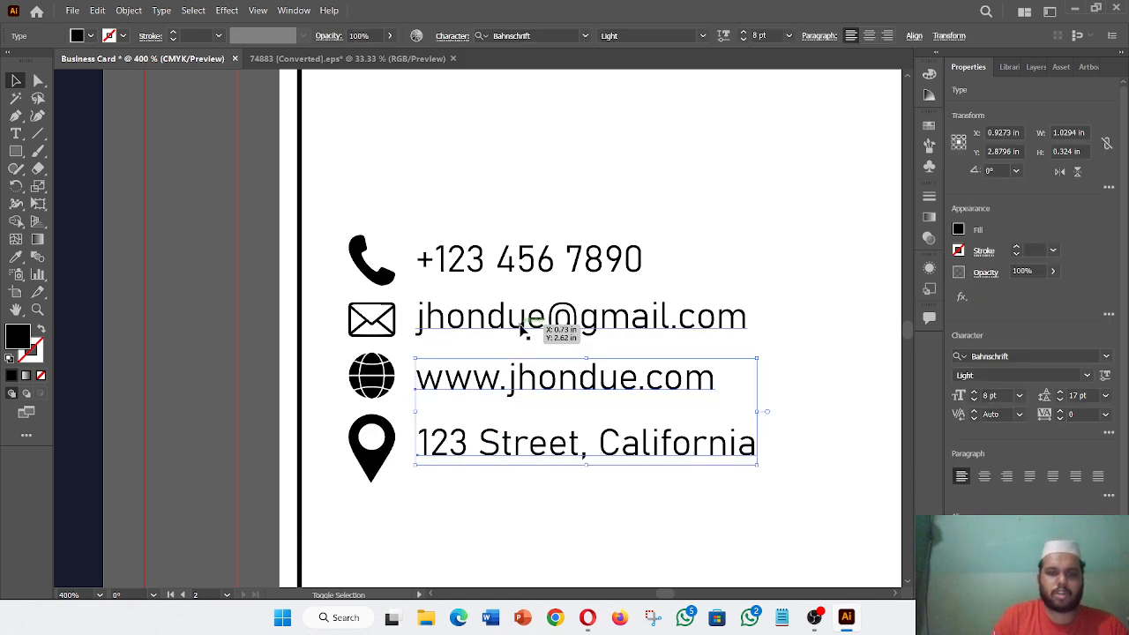
{"action": "left_click", "coordinate": [517, 321], "text": "shift"}
{"action": "left_click", "coordinate": [504, 257], "text": "shift"}
{"action": "left_click", "coordinate": [961, 538]}
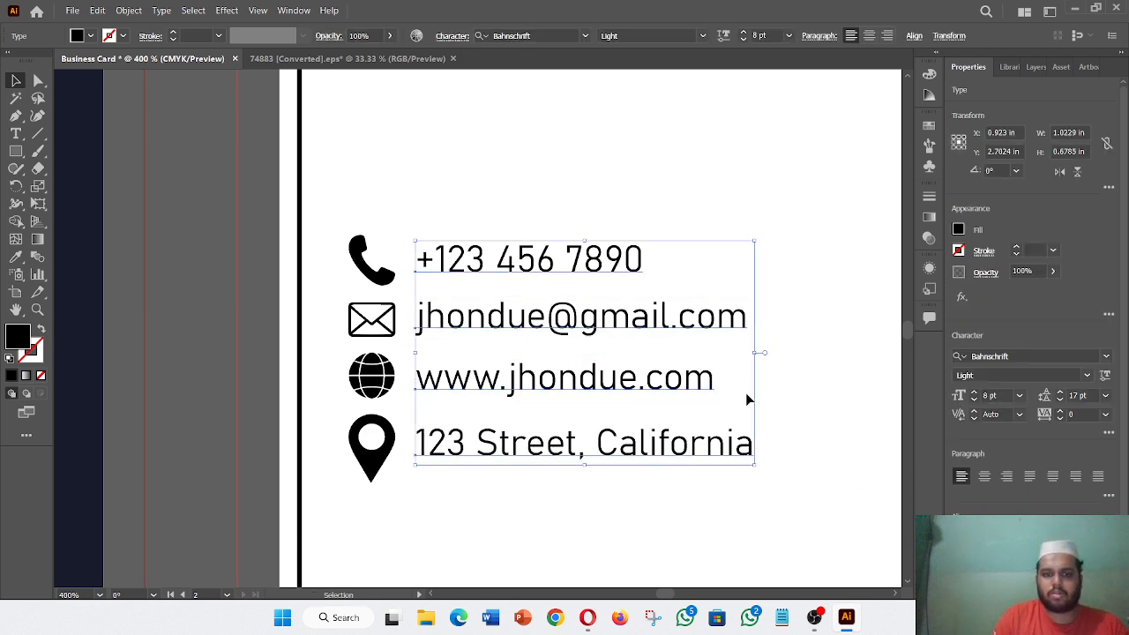
{"action": "left_click", "coordinate": [811, 404]}
{"action": "key", "text": "ctrl+1"}
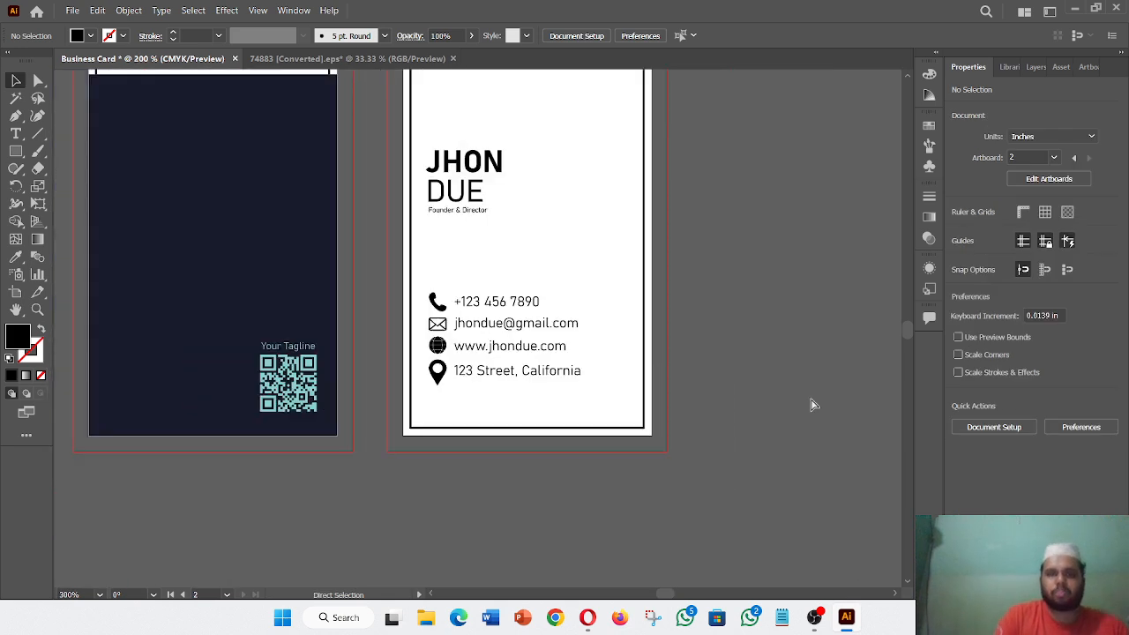
{"action": "key", "text": "ctrl+plus"}
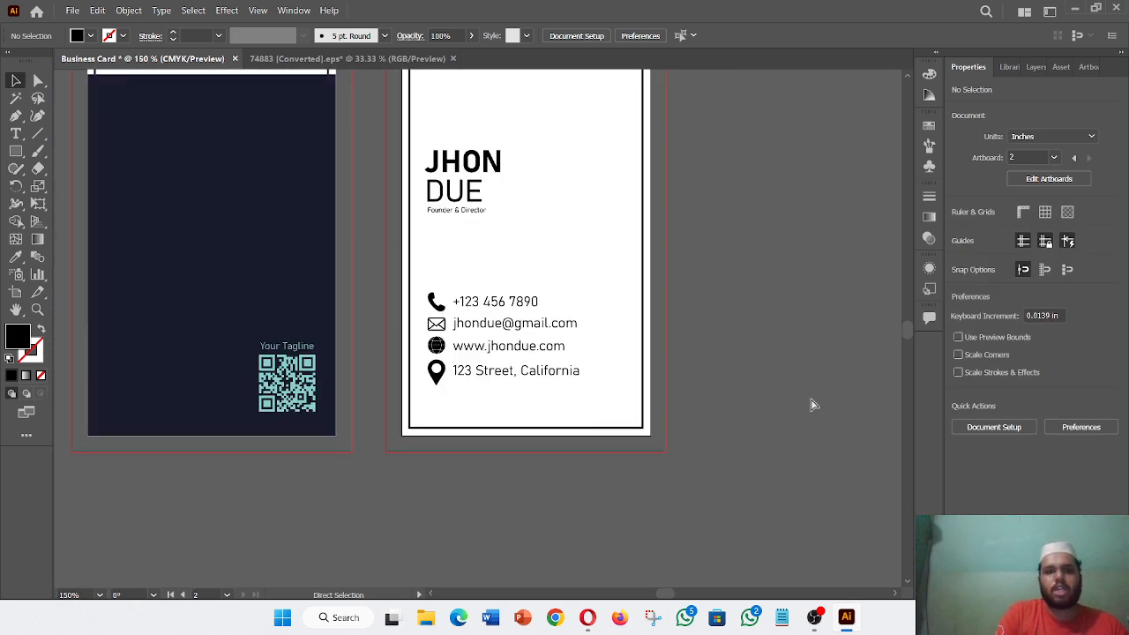
{"action": "key", "text": "ctrl+minus"}
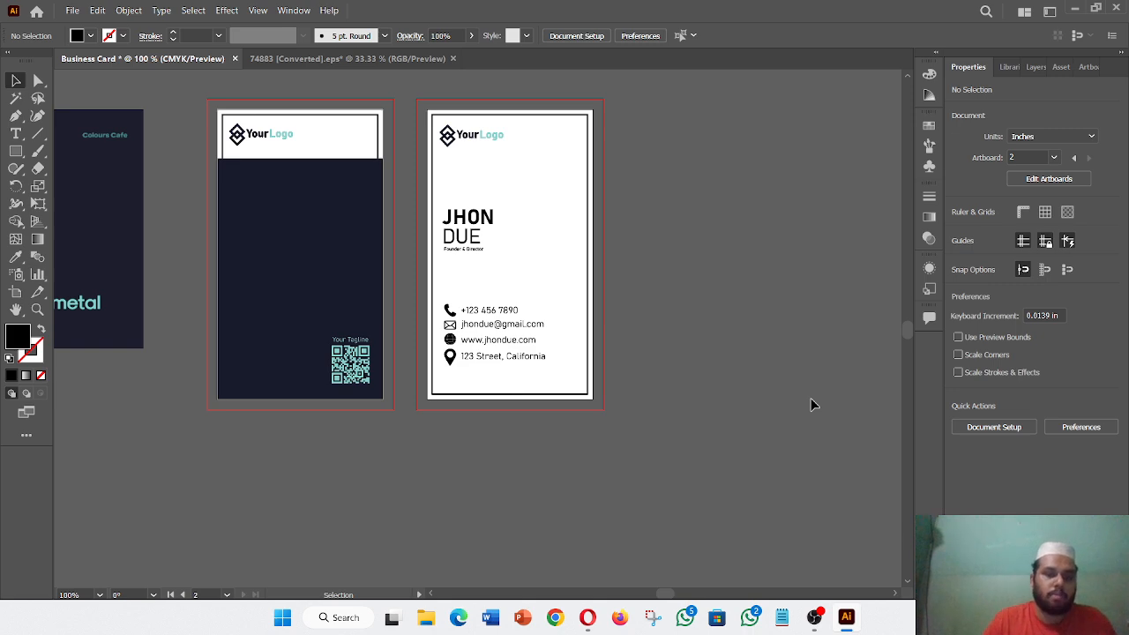
{"action": "key", "text": "ctrl"}
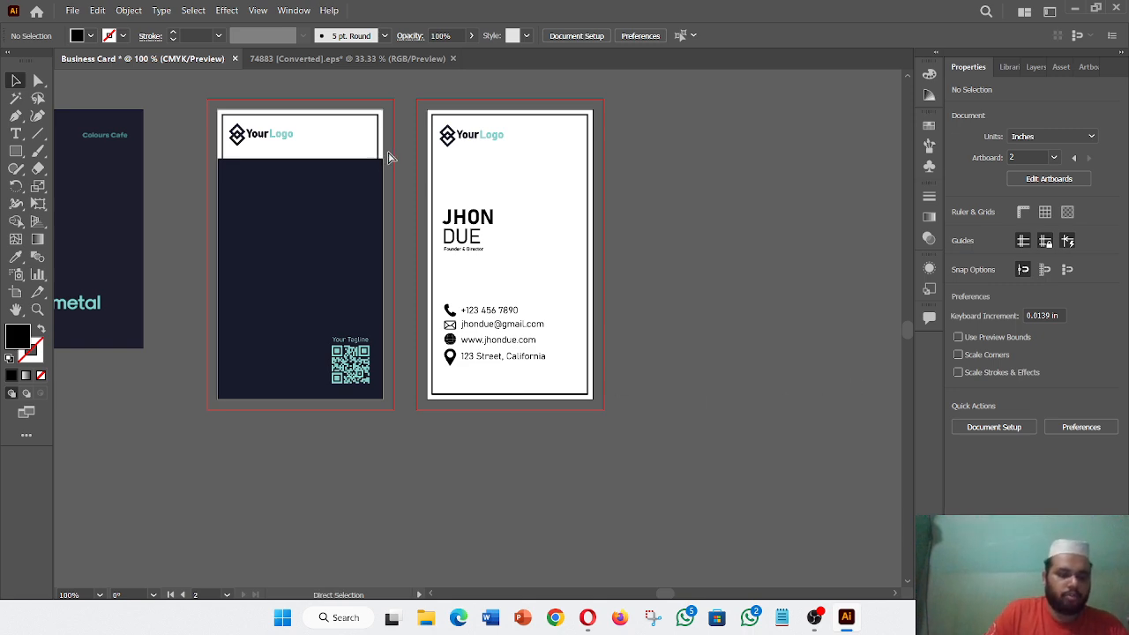
{"action": "key", "text": "ctrl+alt+a"}
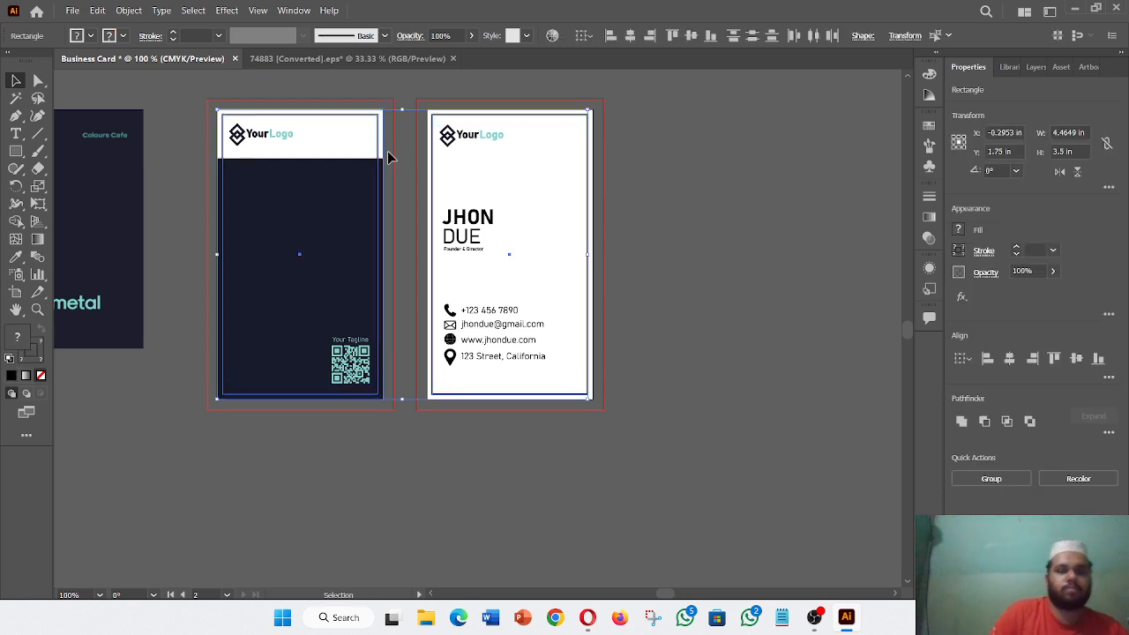
{"action": "left_click", "coordinate": [711, 192]}
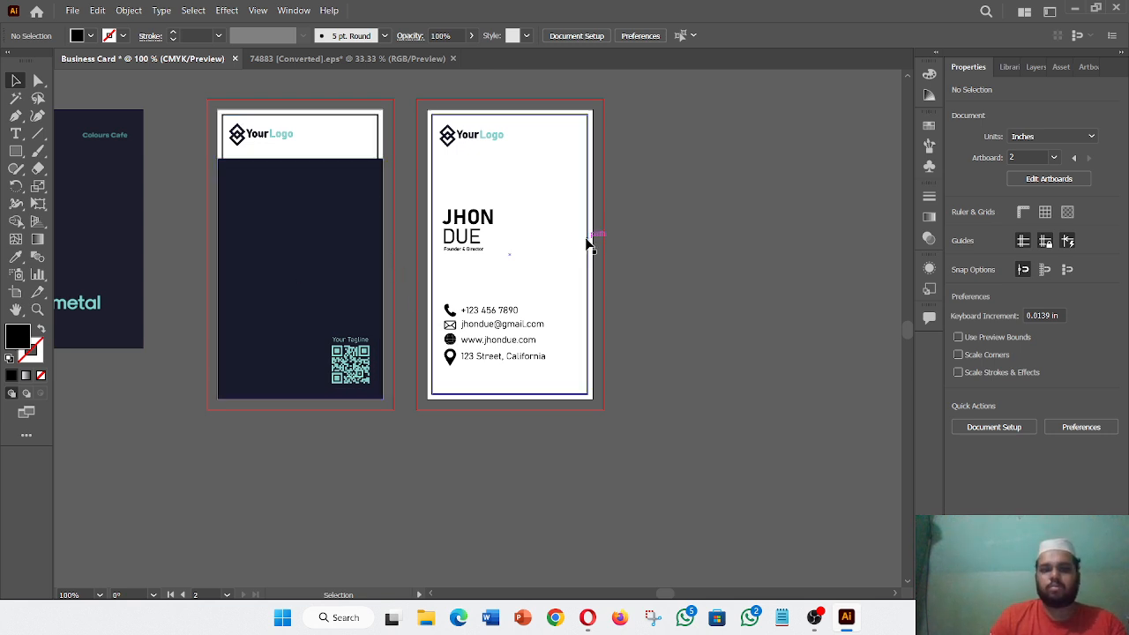
{"action": "left_click", "coordinate": [378, 148]}
{"action": "left_click", "coordinate": [190, 413]}
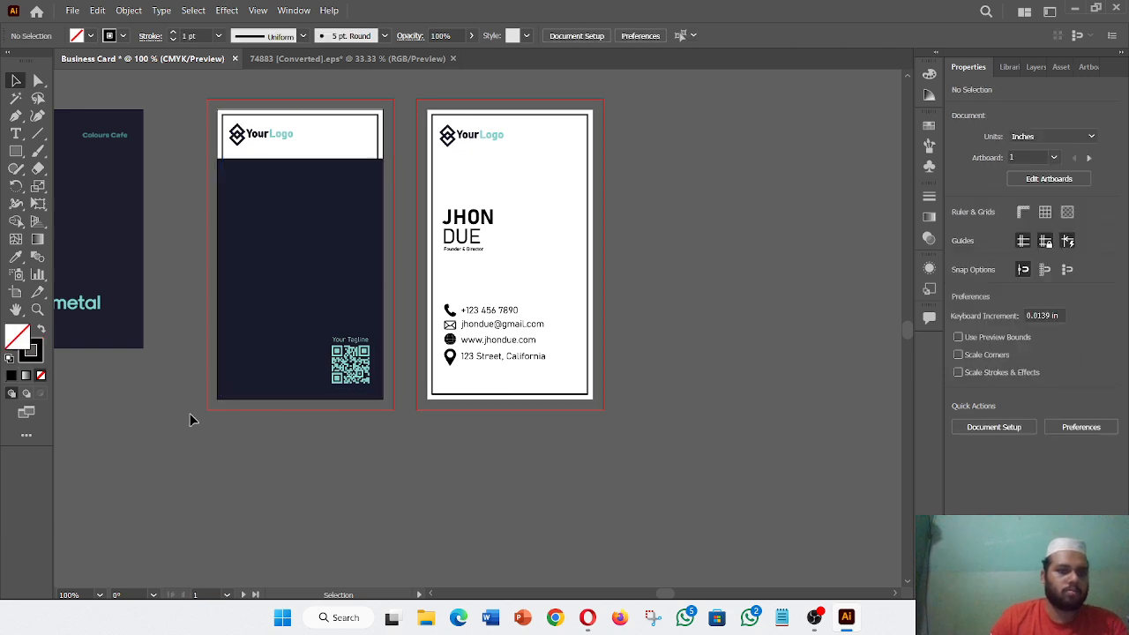
{"action": "left_click", "coordinate": [342, 150]}
{"action": "key", "text": "i"}
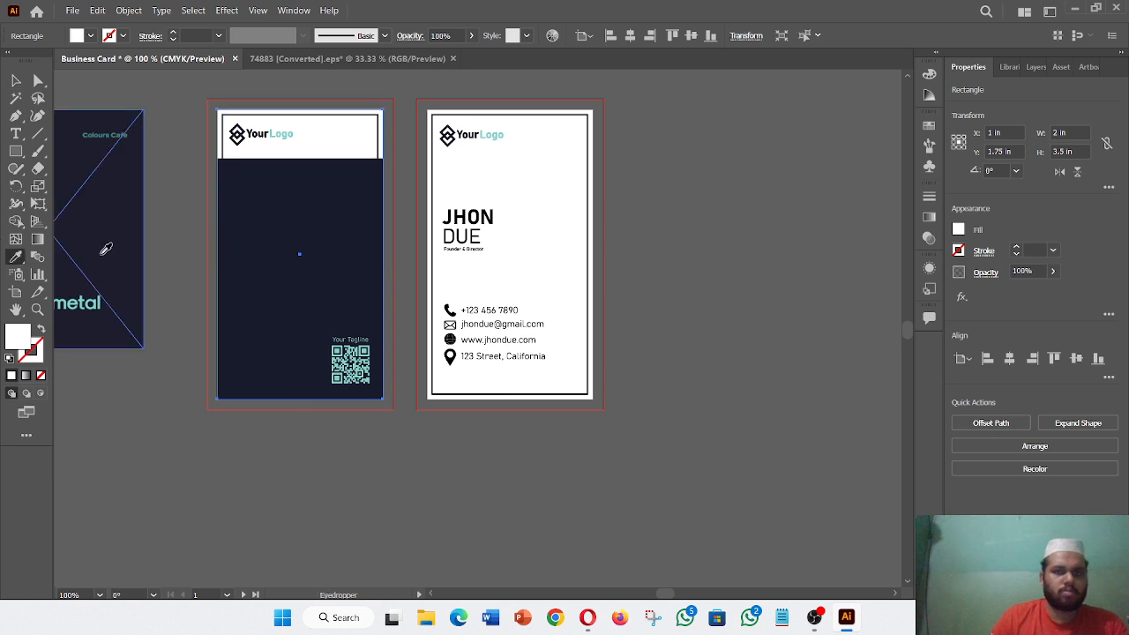
- Fill the front card's header band with the teal sampled from the metal text
{"action": "left_click", "coordinate": [90, 303]}
{"action": "key", "text": "v"}
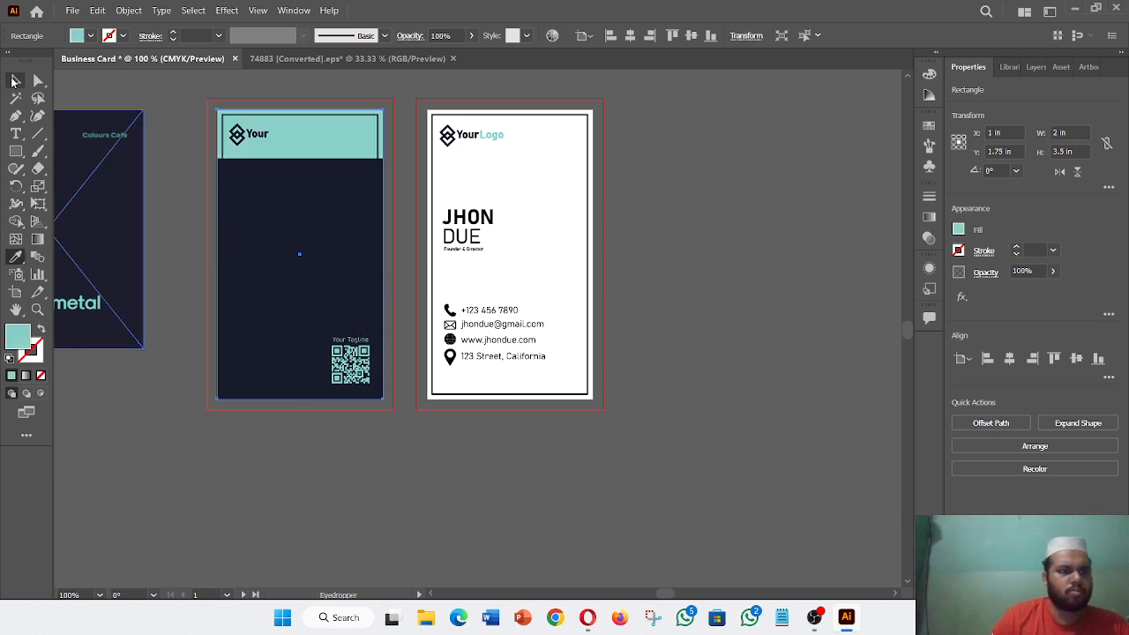
{"action": "left_click", "coordinate": [363, 500]}
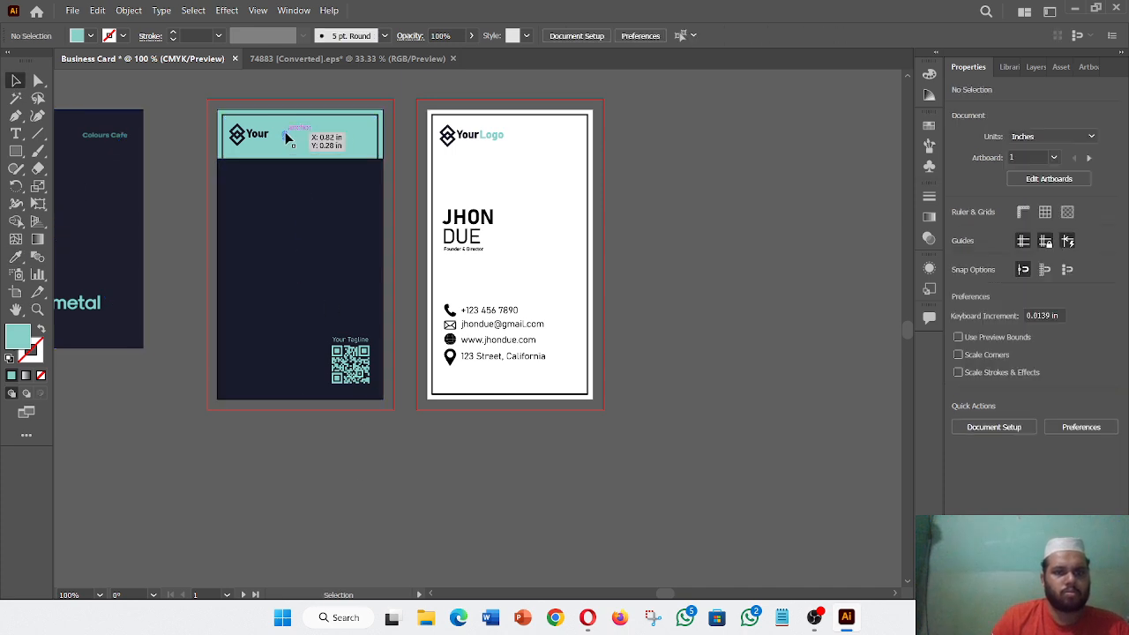
{"action": "left_click", "coordinate": [284, 139]}
{"action": "left_click", "coordinate": [16, 133]}
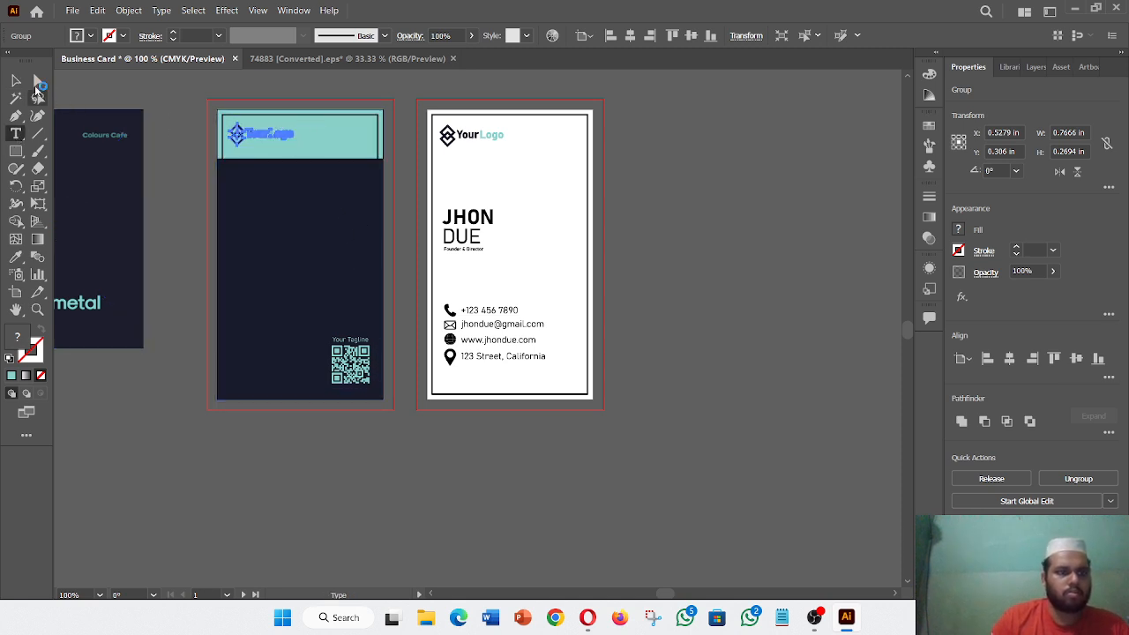
{"action": "left_click", "coordinate": [16, 81]}
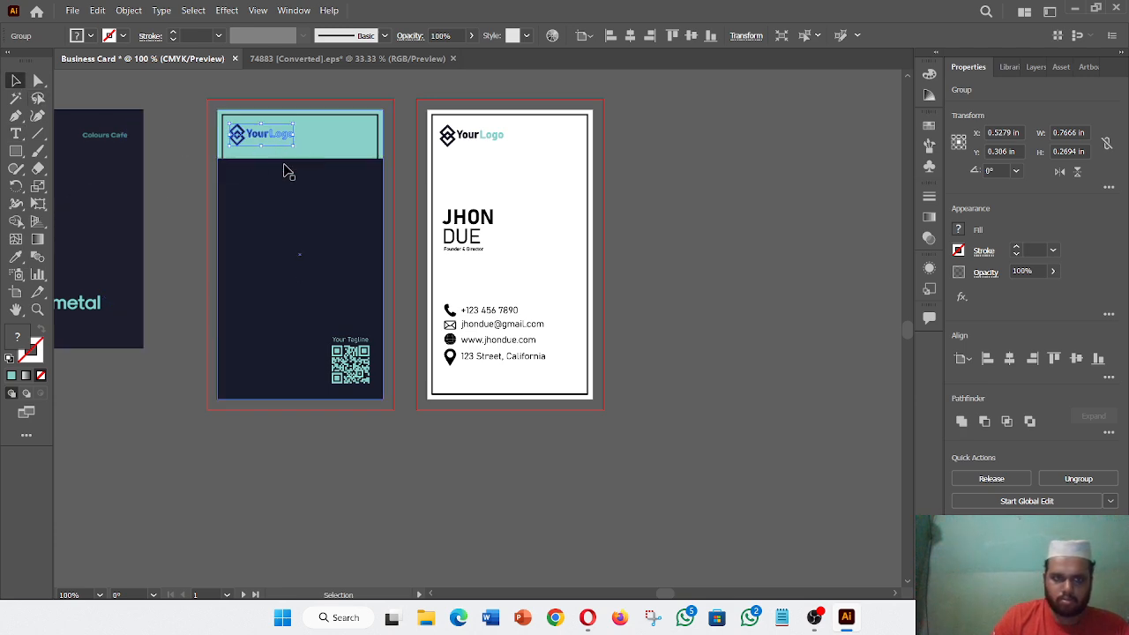
{"action": "left_click", "coordinate": [160, 180]}
- Make the header's YourLogo group dark navy by sampling the navy panel
{"action": "left_click", "coordinate": [274, 137]}
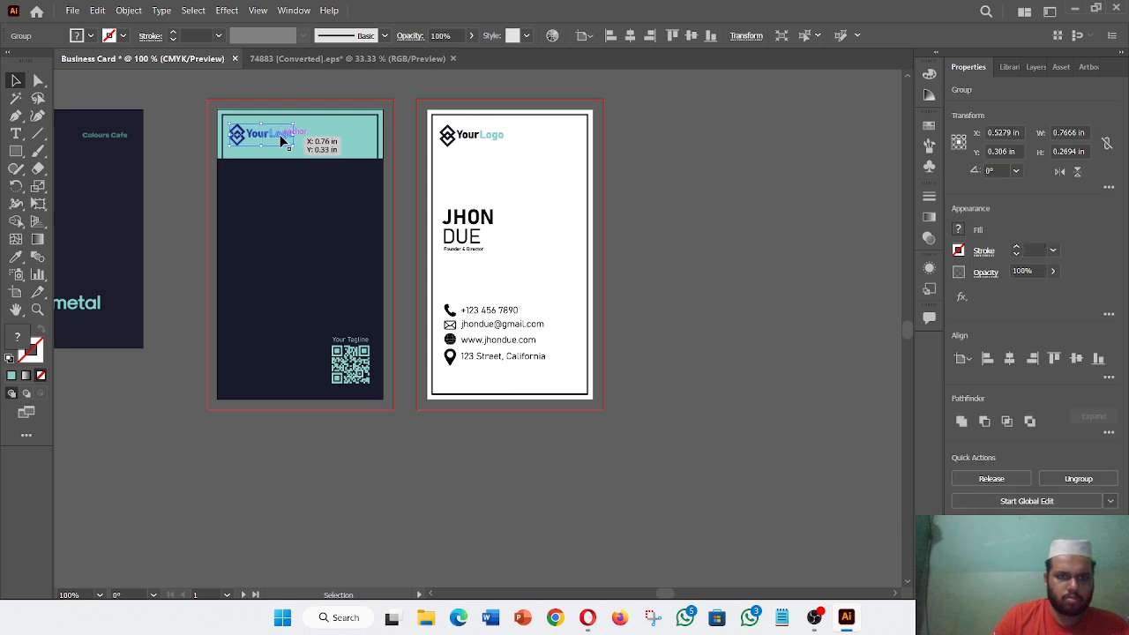
{"action": "left_click", "coordinate": [15, 257]}
{"action": "left_click", "coordinate": [315, 221]}
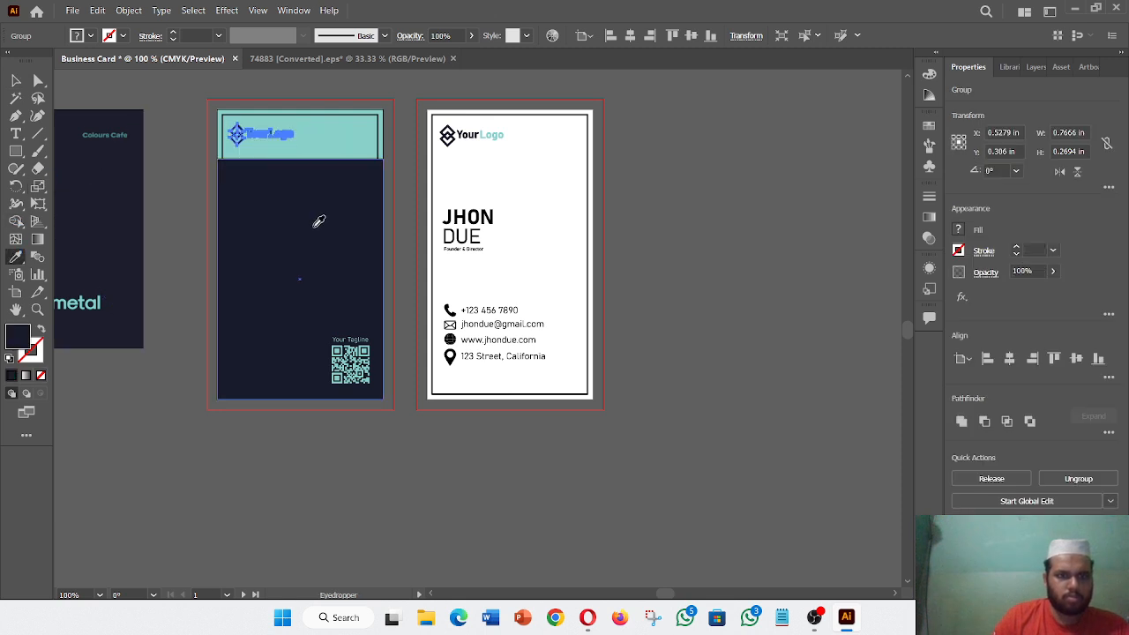
{"action": "left_click", "coordinate": [16, 81]}
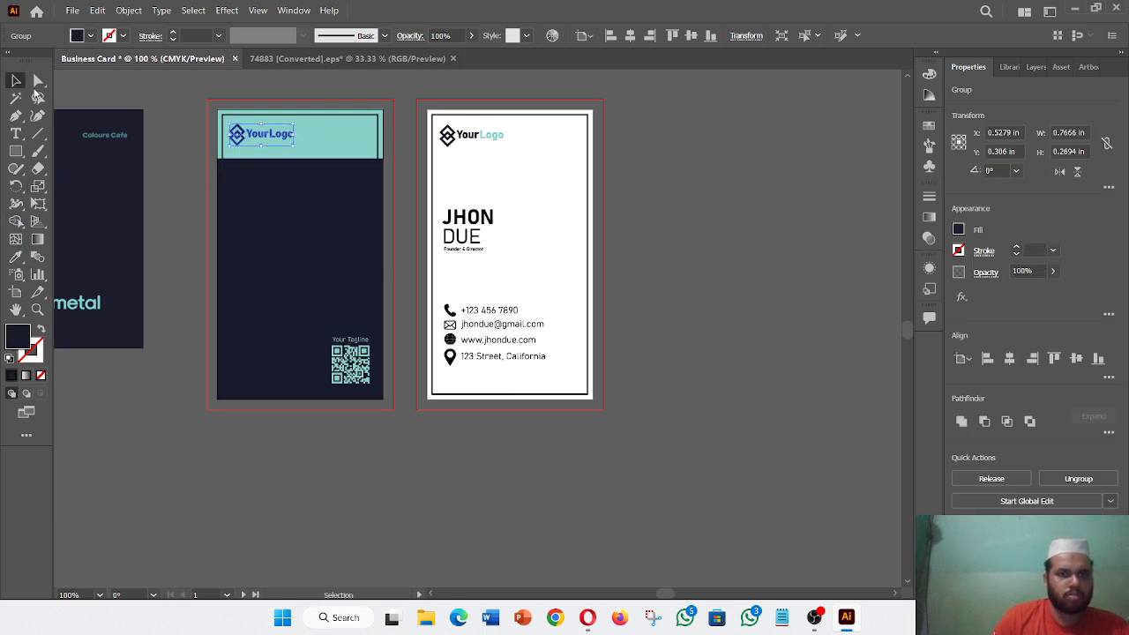
- Make the back card's YourLogo group dark navy with the Eyedropper
{"action": "left_click", "coordinate": [492, 139]}
{"action": "left_click", "coordinate": [15, 256]}
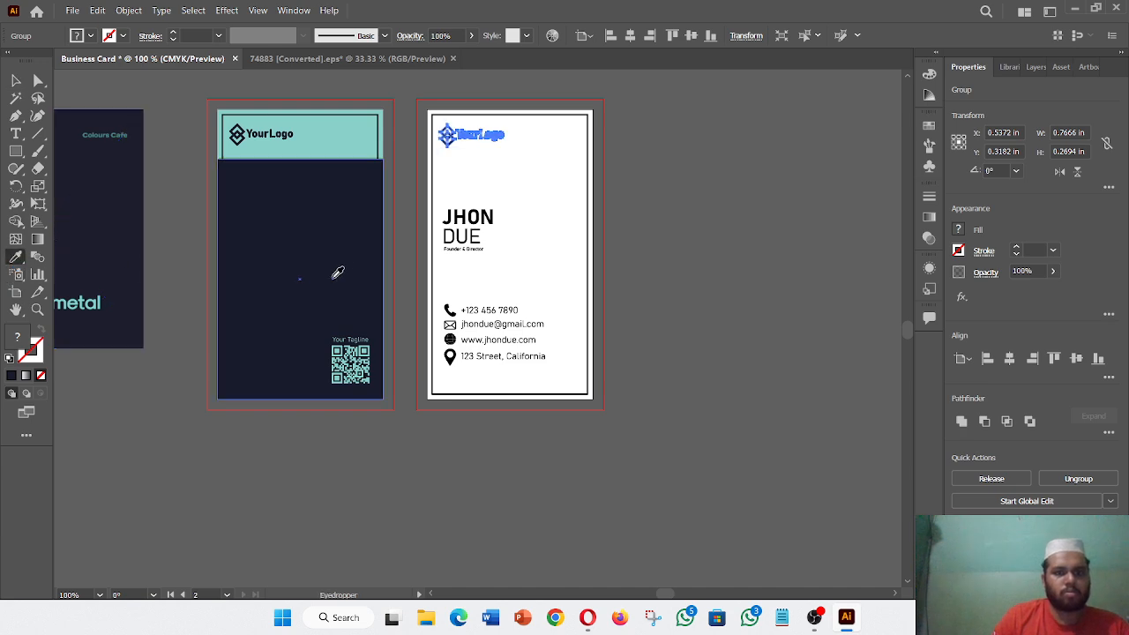
{"action": "left_click", "coordinate": [335, 274]}
{"action": "key", "text": "v"}
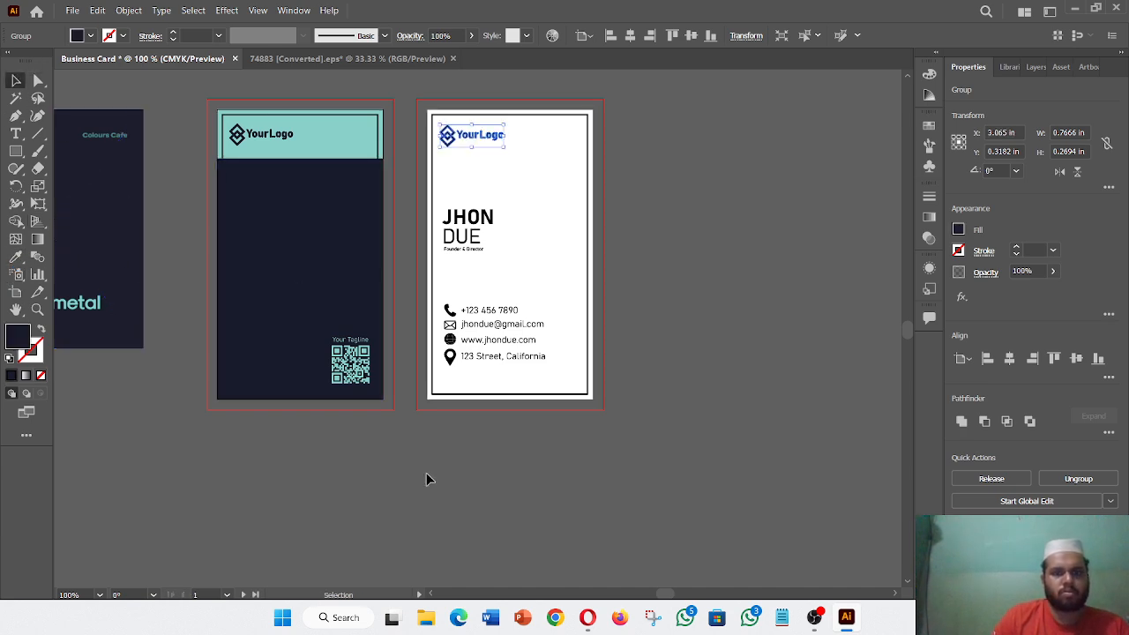
{"action": "left_click", "coordinate": [459, 486]}
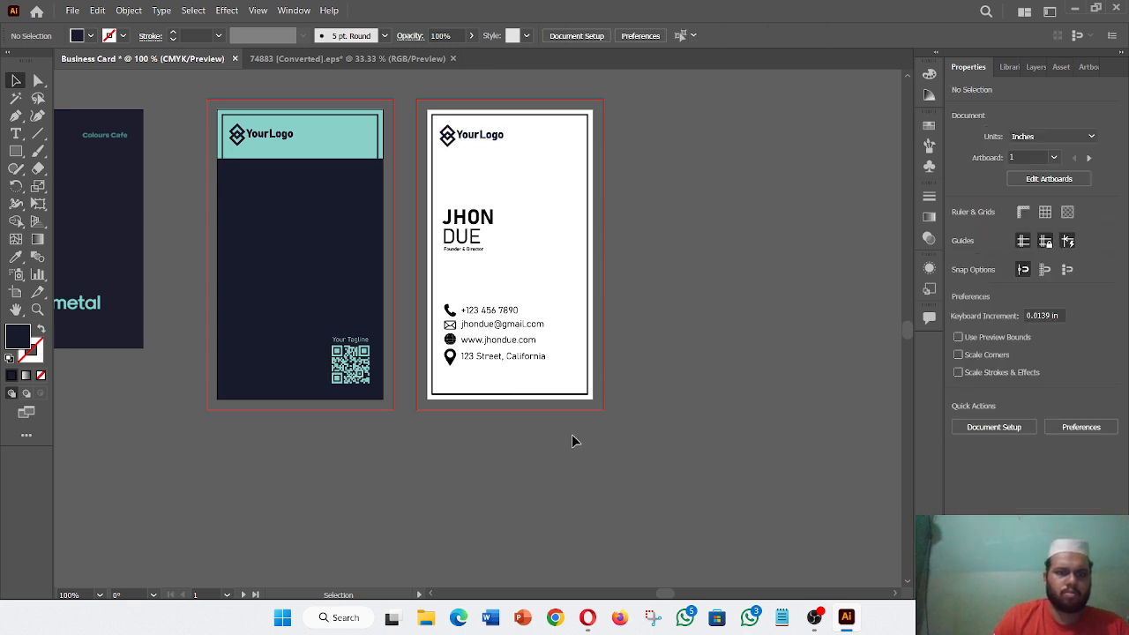
- Recolour the back card's four contact lines and JHON DUE name and title dark navy
{"action": "left_click", "coordinate": [564, 371]}
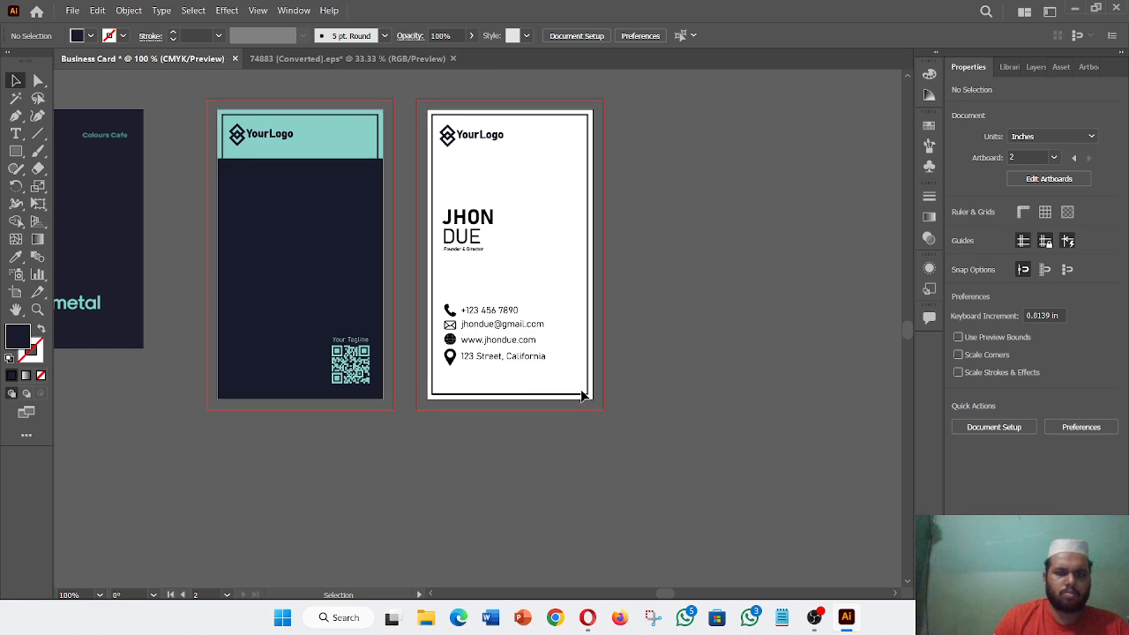
{"action": "left_click", "coordinate": [506, 326]}
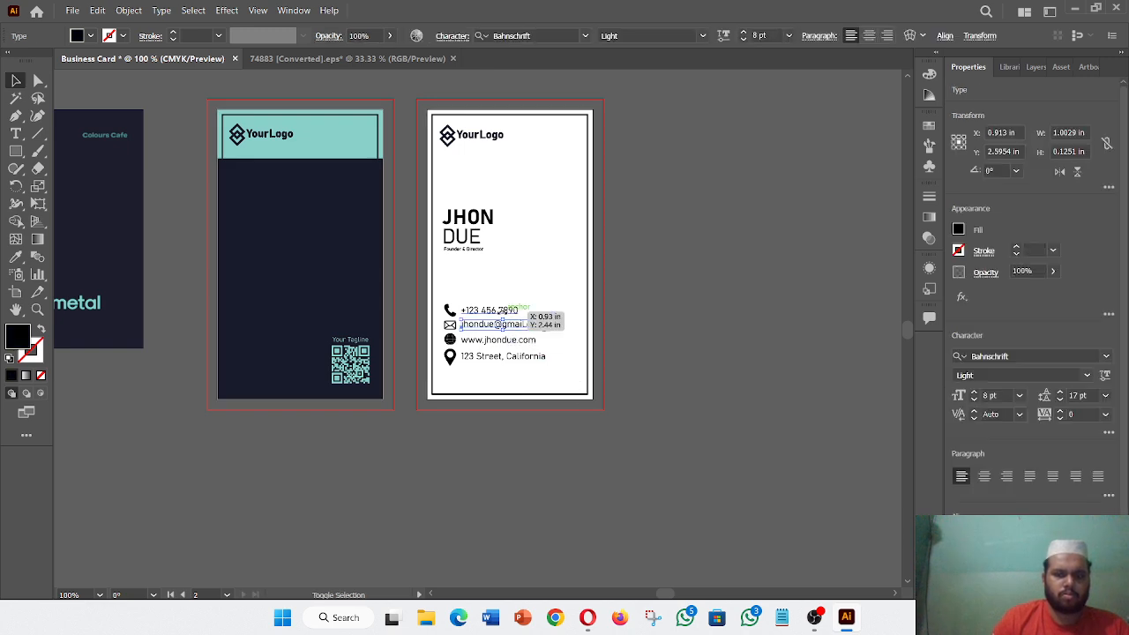
{"action": "left_click", "coordinate": [492, 311], "text": "shift"}
{"action": "left_click", "coordinate": [498, 340], "text": "shift"}
{"action": "left_click", "coordinate": [503, 357], "text": "shift"}
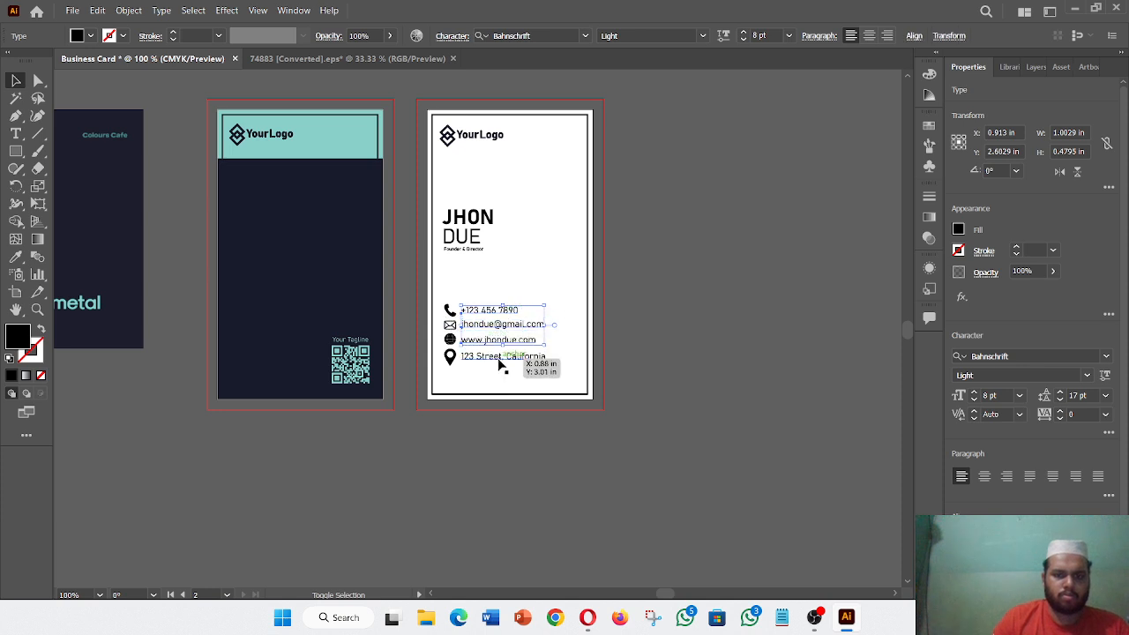
{"action": "left_click", "coordinate": [468, 244], "text": "shift"}
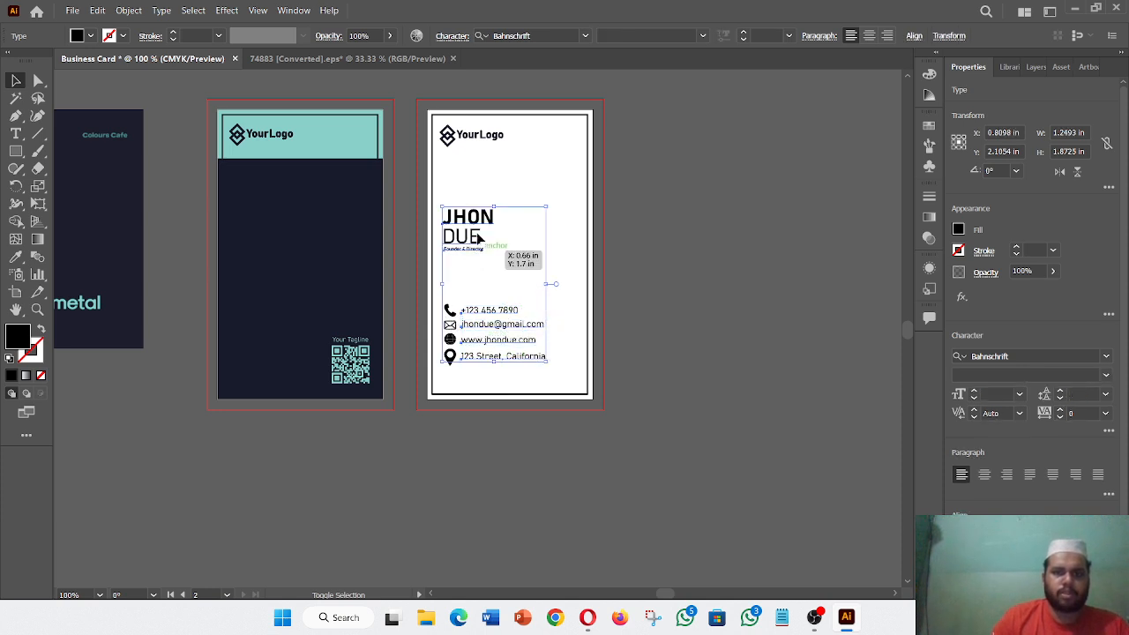
{"action": "left_click", "coordinate": [15, 256]}
{"action": "left_click", "coordinate": [314, 235]}
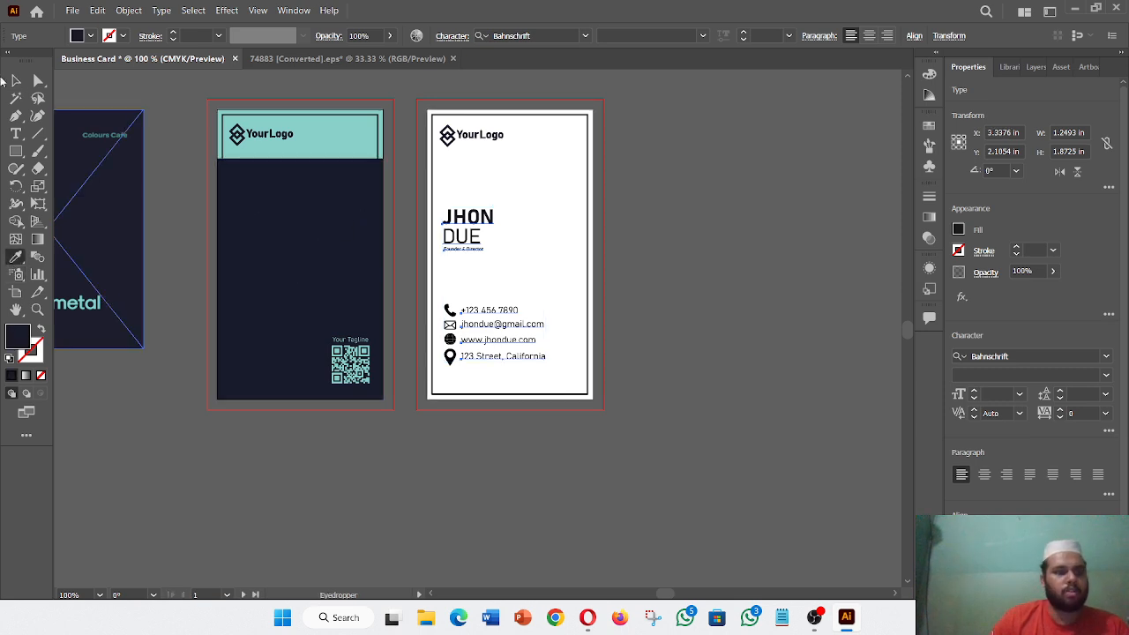
{"action": "left_click", "coordinate": [15, 80]}
{"action": "left_click", "coordinate": [477, 468]}
- Zoom in and make the phone icon dark navy with the Eyedropper
{"action": "scroll", "coordinate": [573, 474], "scroll_direction": "down", "scroll_amount": 2}
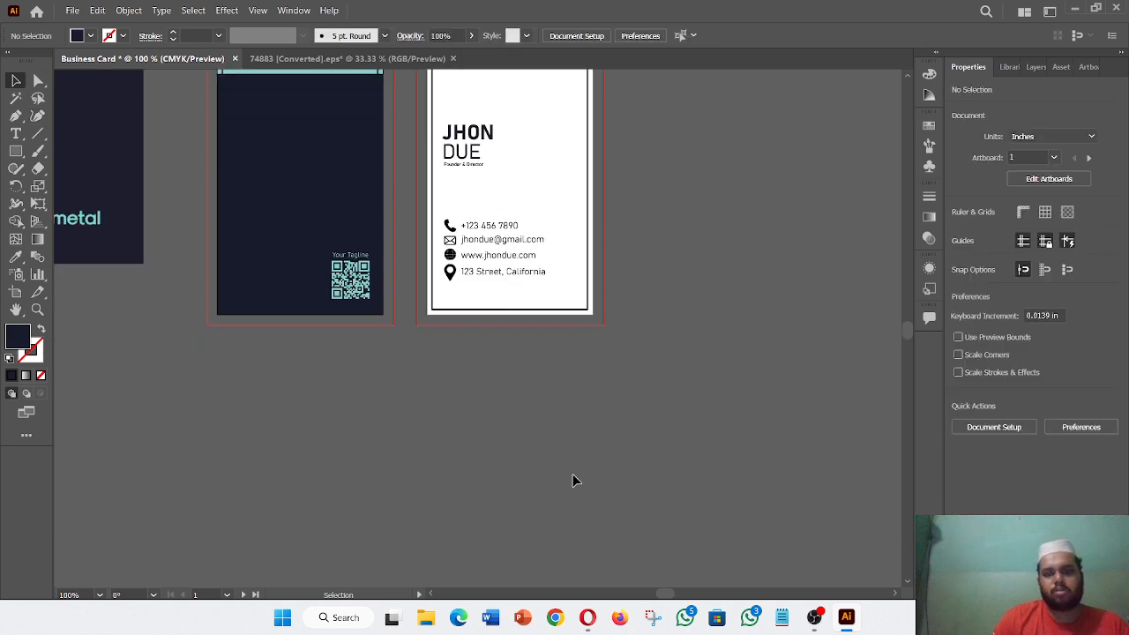
{"action": "key", "text": "ctrl+equal"}
{"action": "key", "text": "ctrl+equal"}
{"action": "key", "text": "ctrl+equal"}
{"action": "key", "text": "ctrl+equal"}
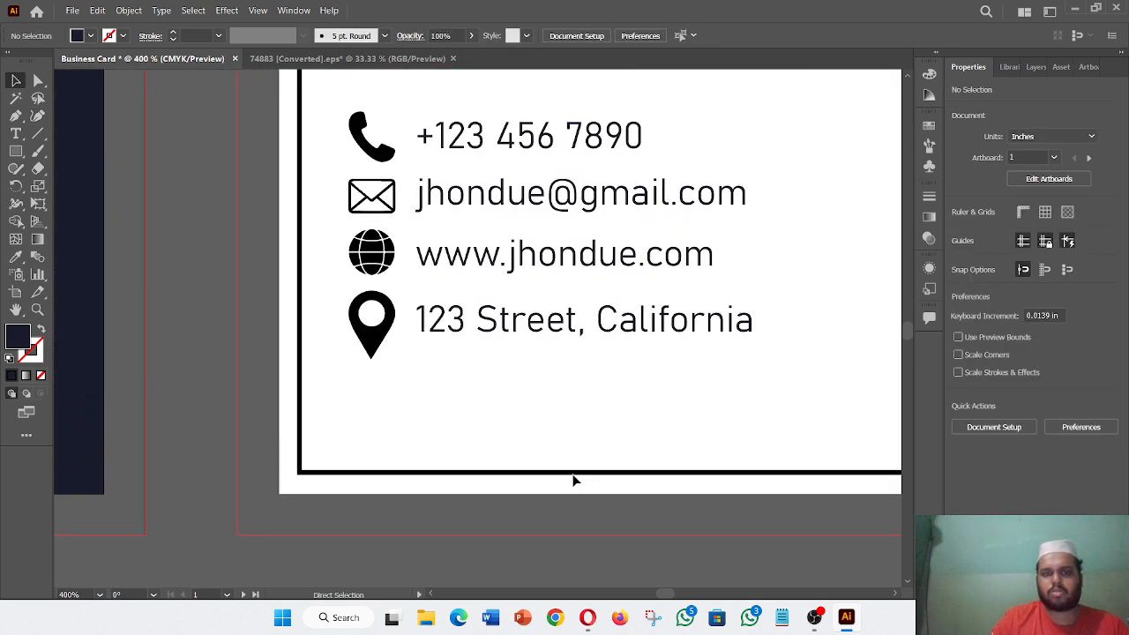
{"action": "left_click", "coordinate": [372, 145]}
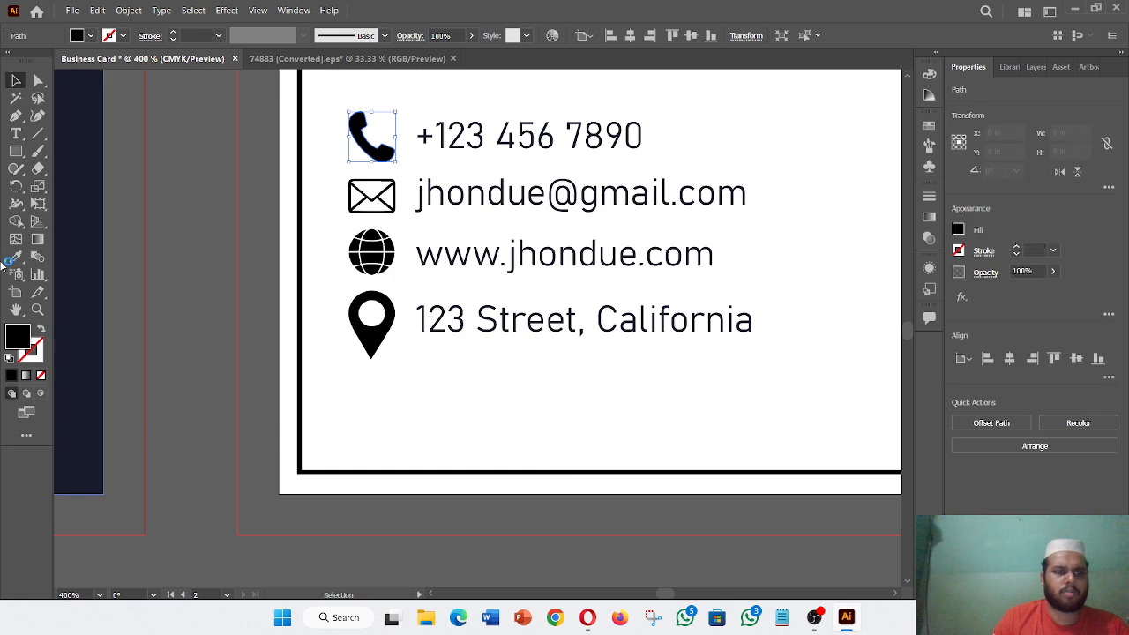
{"action": "left_click", "coordinate": [16, 258]}
{"action": "left_click", "coordinate": [89, 288]}
{"action": "key", "text": "v"}
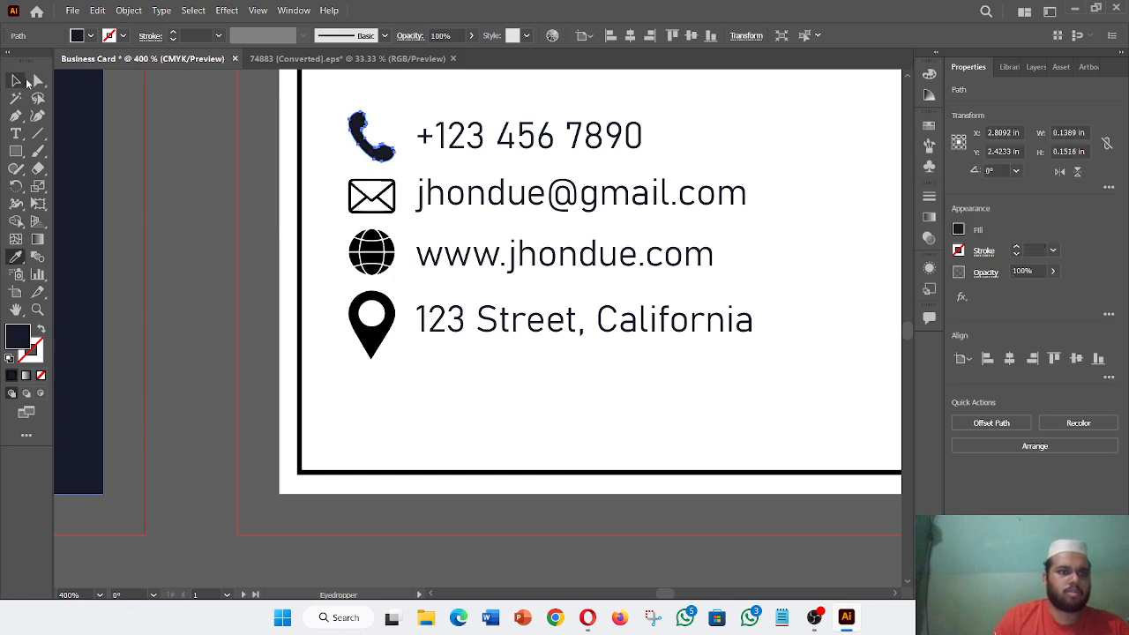
{"action": "left_click", "coordinate": [263, 252]}
- Give the envelope icon the navy colour
{"action": "left_click", "coordinate": [371, 195]}
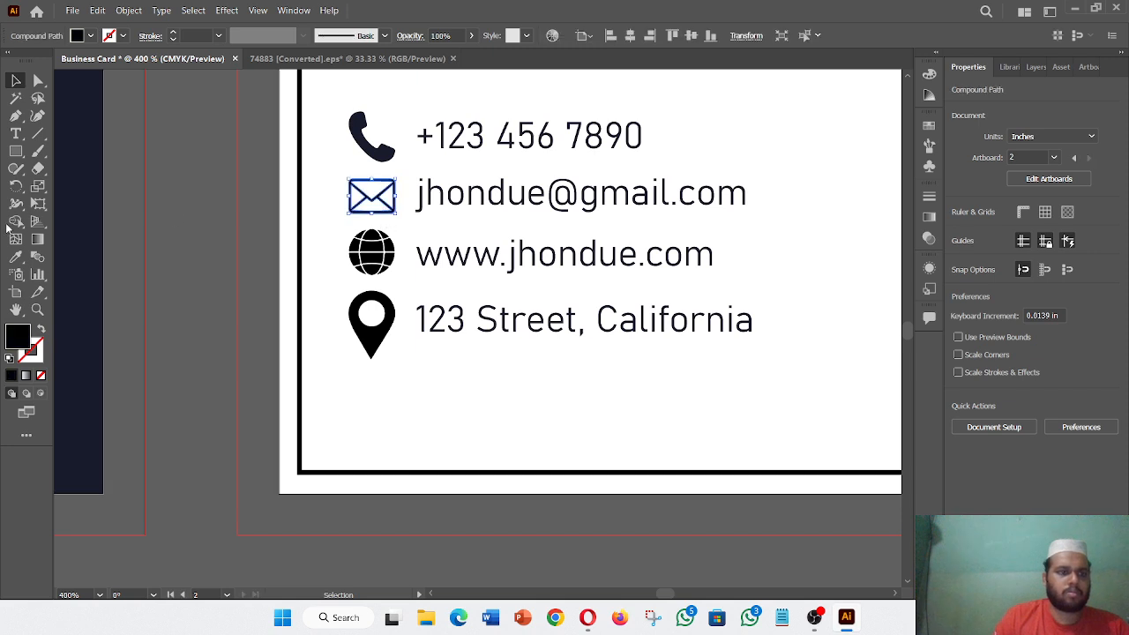
{"action": "left_click", "coordinate": [16, 256]}
{"action": "left_click", "coordinate": [76, 255]}
{"action": "left_click", "coordinate": [16, 81]}
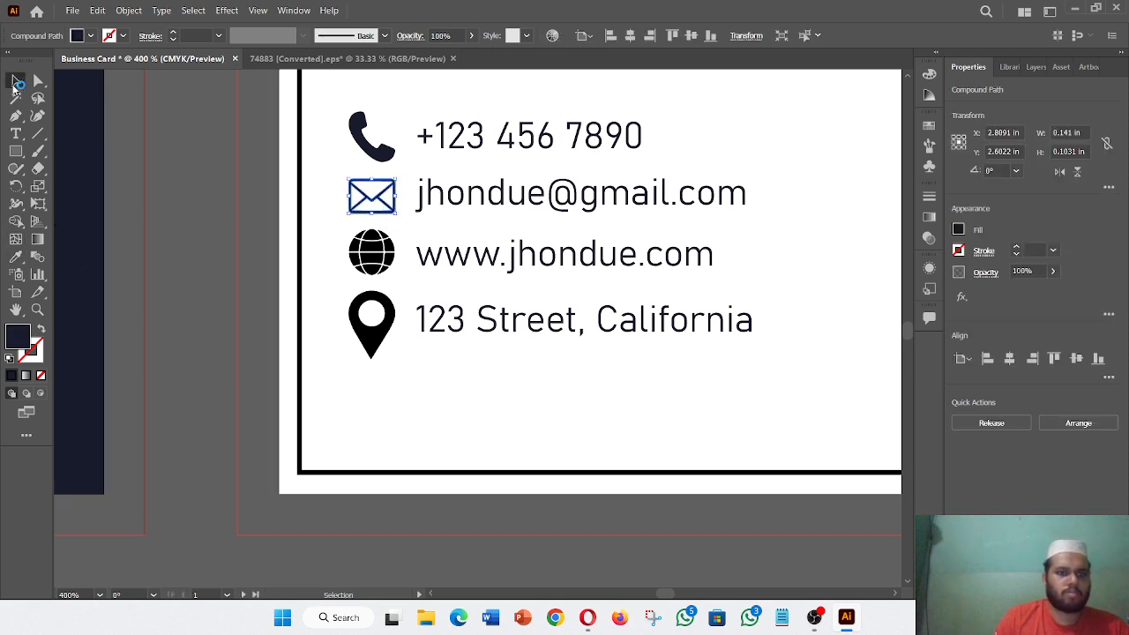
{"action": "left_click", "coordinate": [348, 255]}
- Make the globe and location pin icons navy, then return the view to 100%
{"action": "left_click", "coordinate": [371, 253]}
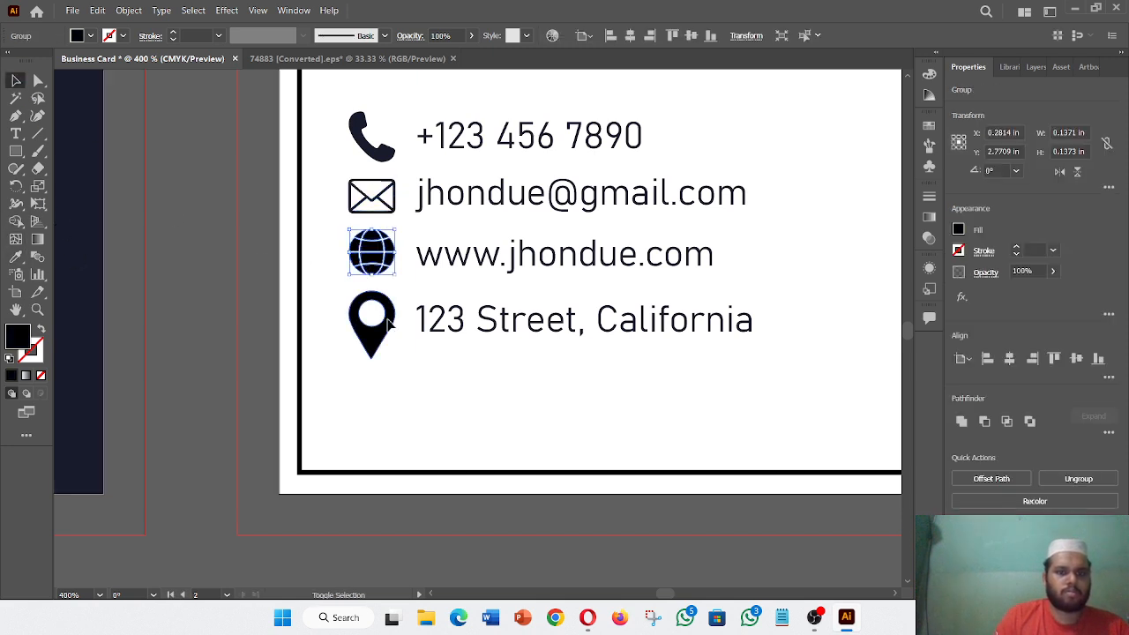
{"action": "left_click", "coordinate": [371, 325], "text": "shift"}
{"action": "left_click", "coordinate": [19, 261]}
{"action": "left_click", "coordinate": [97, 289]}
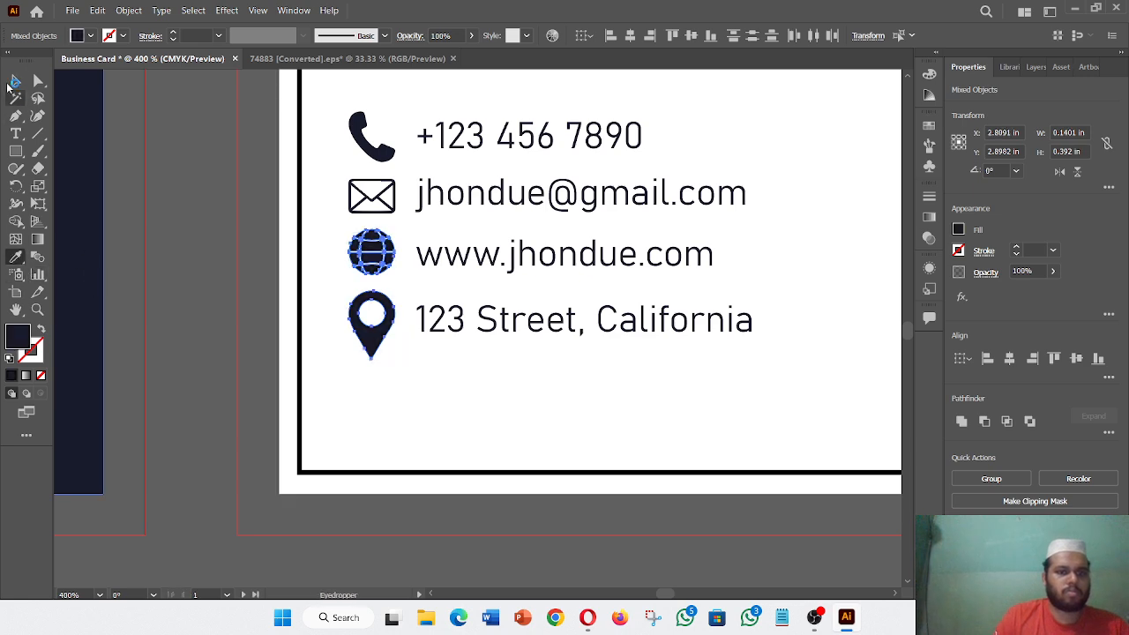
{"action": "left_click", "coordinate": [16, 81]}
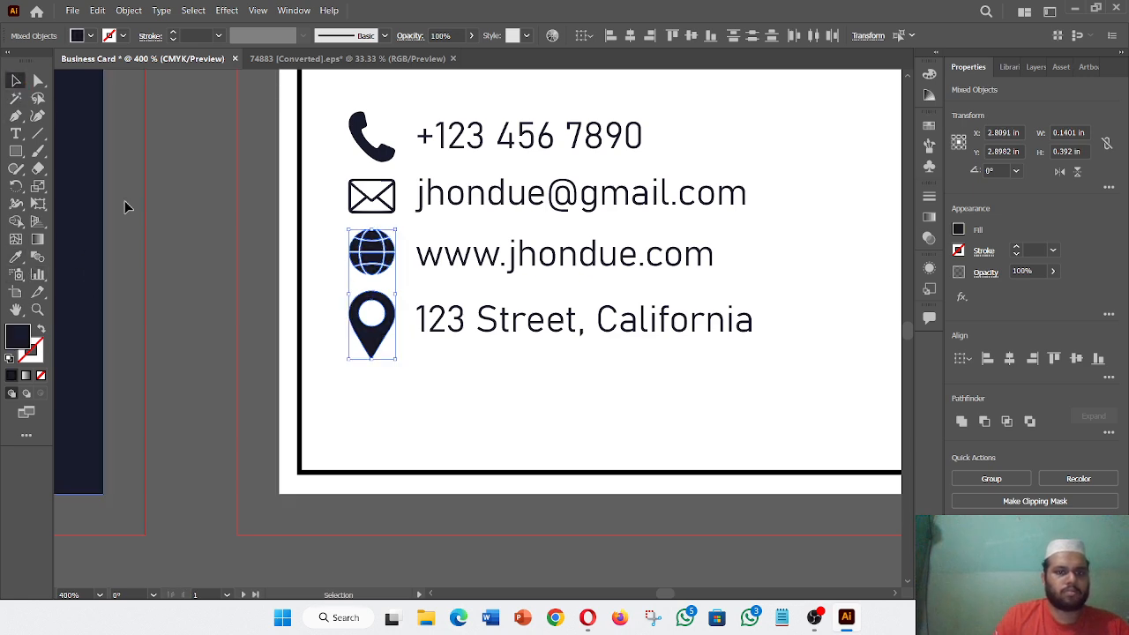
{"action": "left_click", "coordinate": [264, 314]}
{"action": "key", "text": "ctrl+minus"}
{"action": "key", "text": "ctrl+minus"}
{"action": "key", "text": "ctrl+minus"}
{"action": "key", "text": "ctrl+minus"}
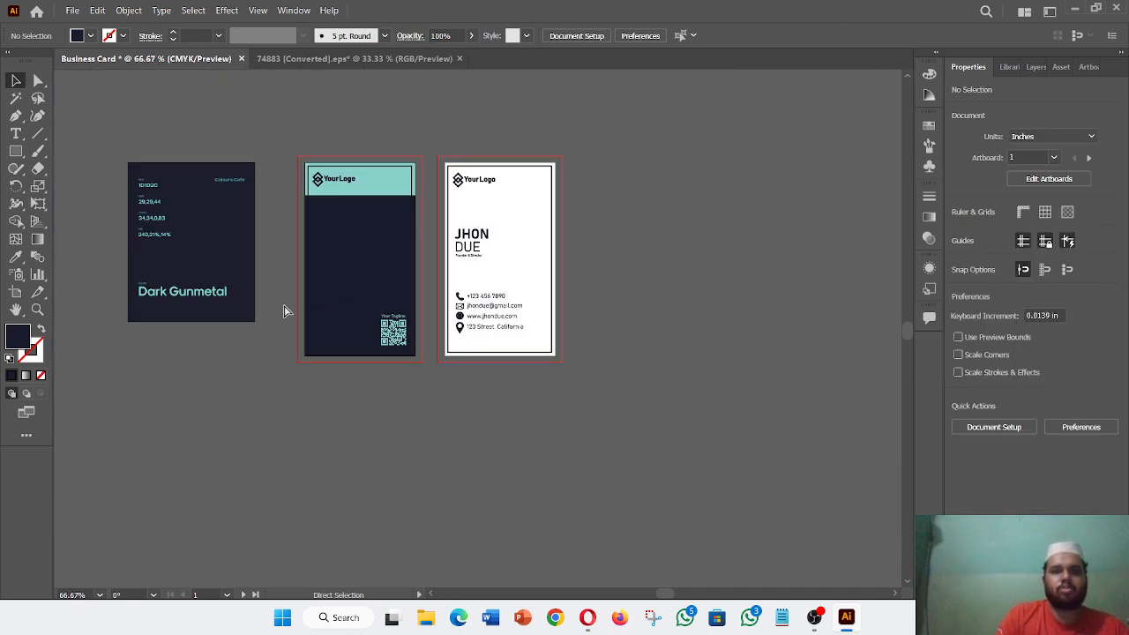
{"action": "key", "text": "ctrl+plus"}
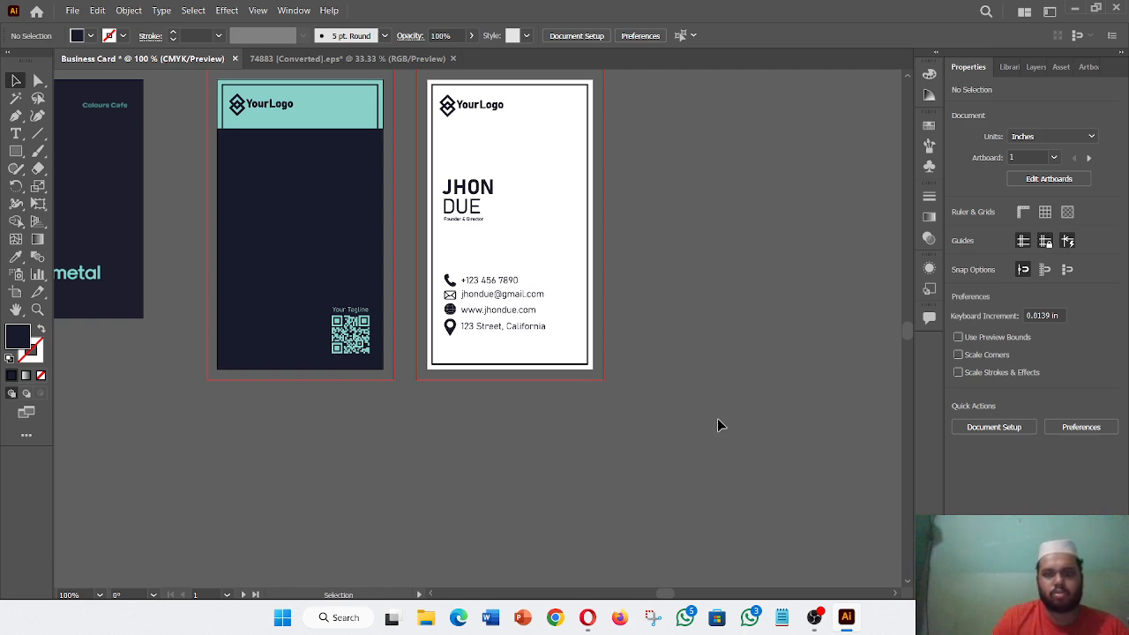
- Sample the teal of the front card's header as the current fill
{"action": "left_click", "coordinate": [15, 257]}
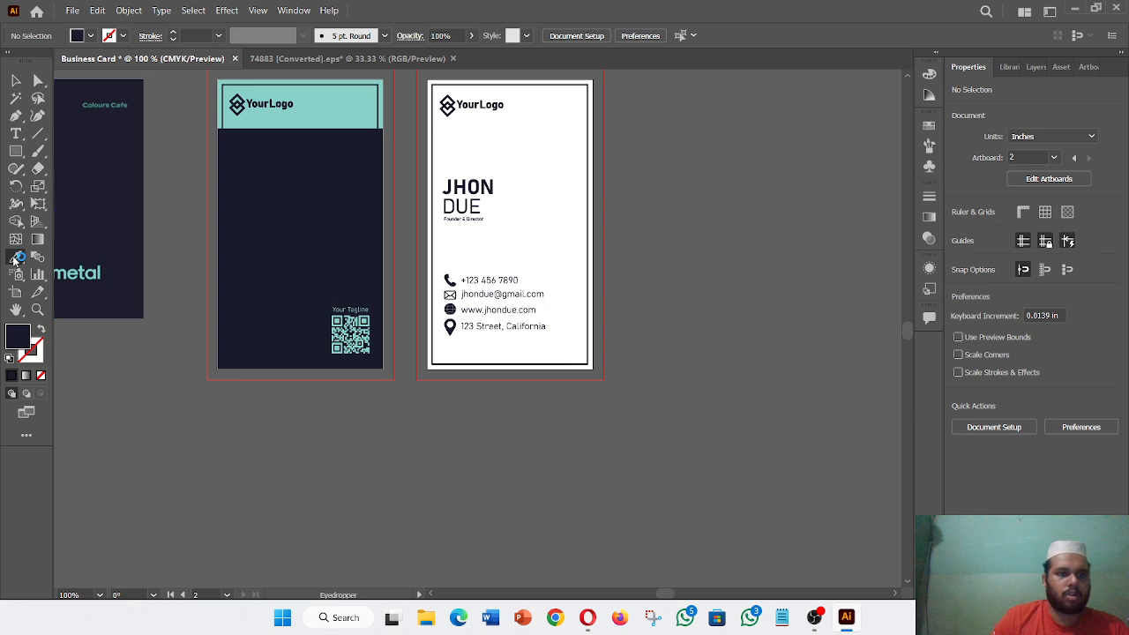
{"action": "left_click", "coordinate": [369, 100]}
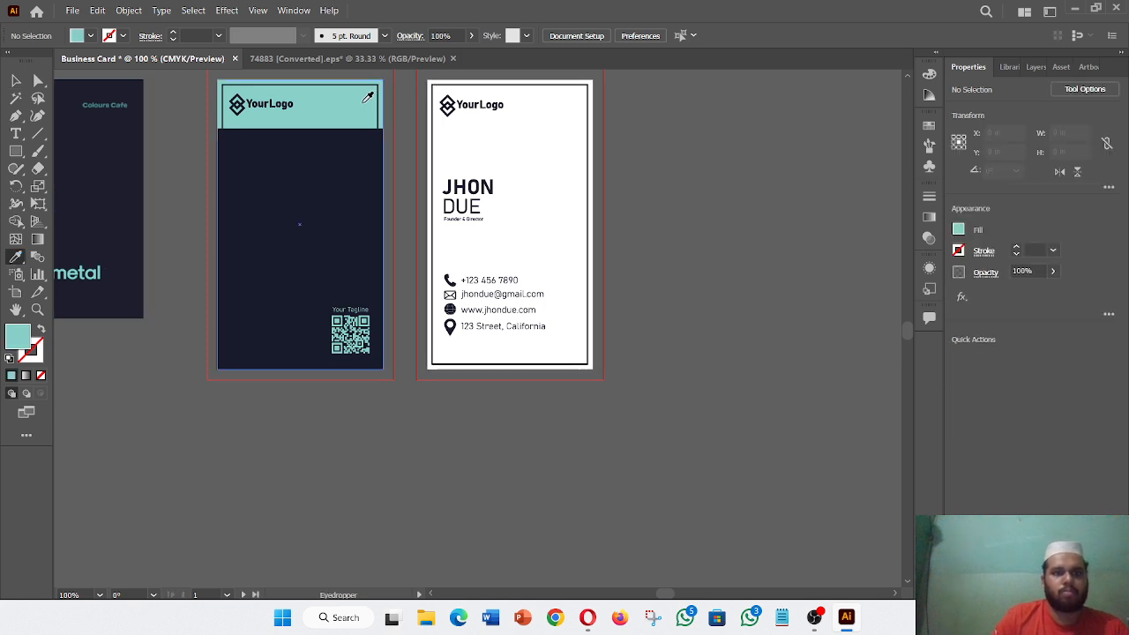
{"action": "left_click", "coordinate": [16, 80]}
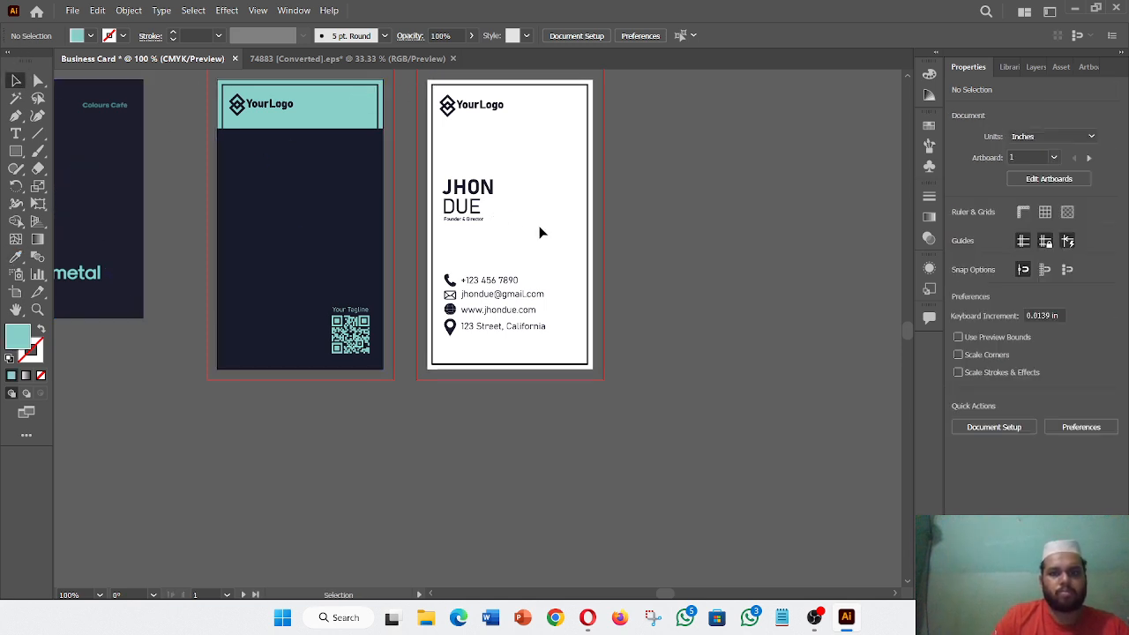
{"action": "left_click_drag", "start_coordinate": [554, 228], "coordinate": [606, 317]}
{"action": "left_click", "coordinate": [764, 329]}
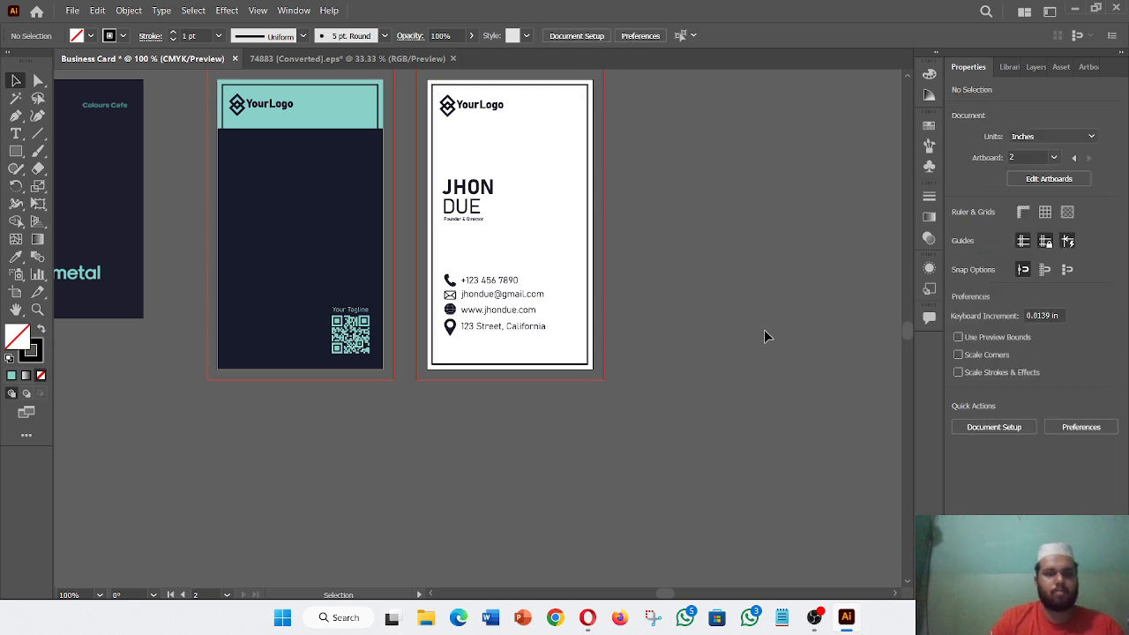
- Copy the front card's background rectangle onto the back card as a teal background
{"action": "left_click", "coordinate": [336, 104]}
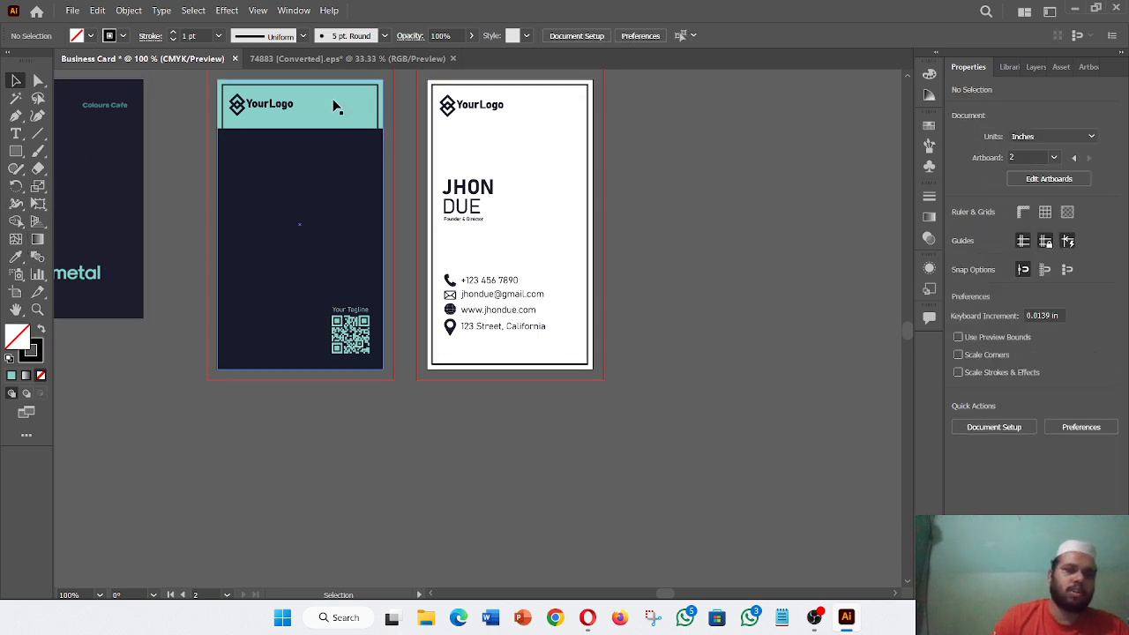
{"action": "left_click_drag", "start_coordinate": [334, 104], "coordinate": [548, 106]}
{"action": "left_click", "coordinate": [784, 282]}
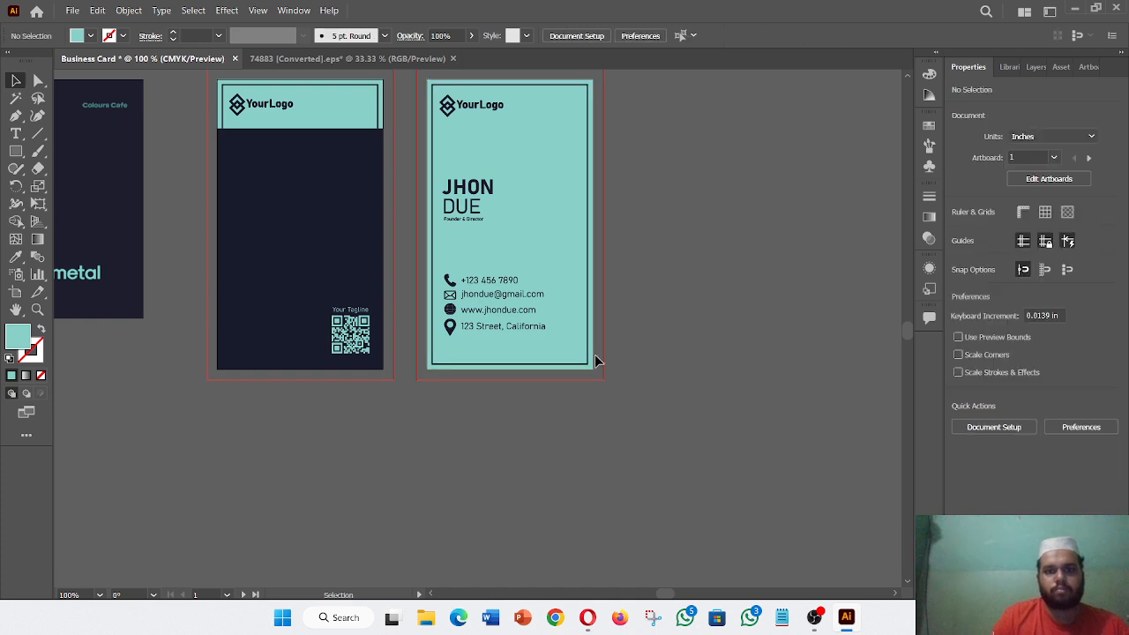
{"action": "left_click", "coordinate": [586, 364]}
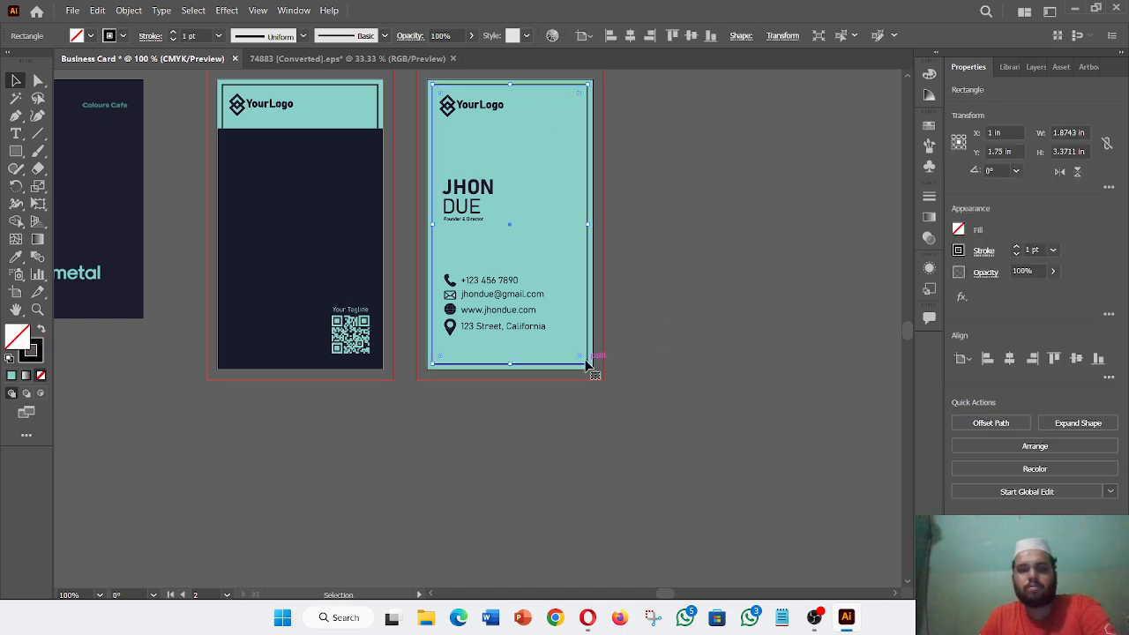
{"action": "left_click", "coordinate": [522, 358]}
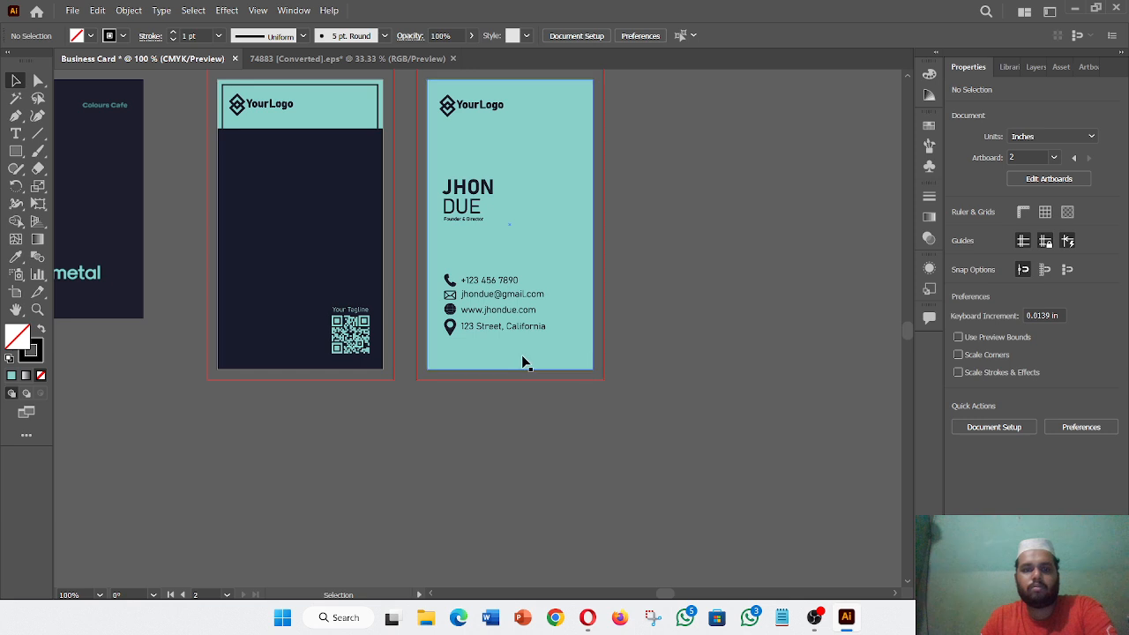
{"action": "left_click", "coordinate": [379, 111]}
{"action": "left_click", "coordinate": [630, 367]}
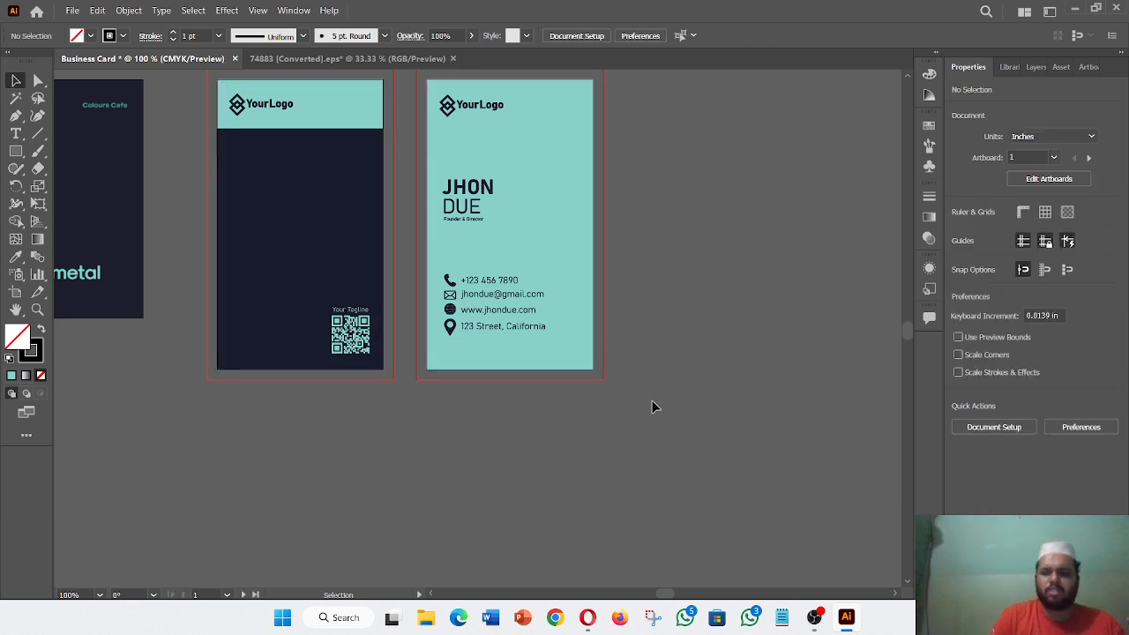
{"action": "key", "text": "ctrl+minus"}
{"action": "key", "text": "ctrl+minus"}
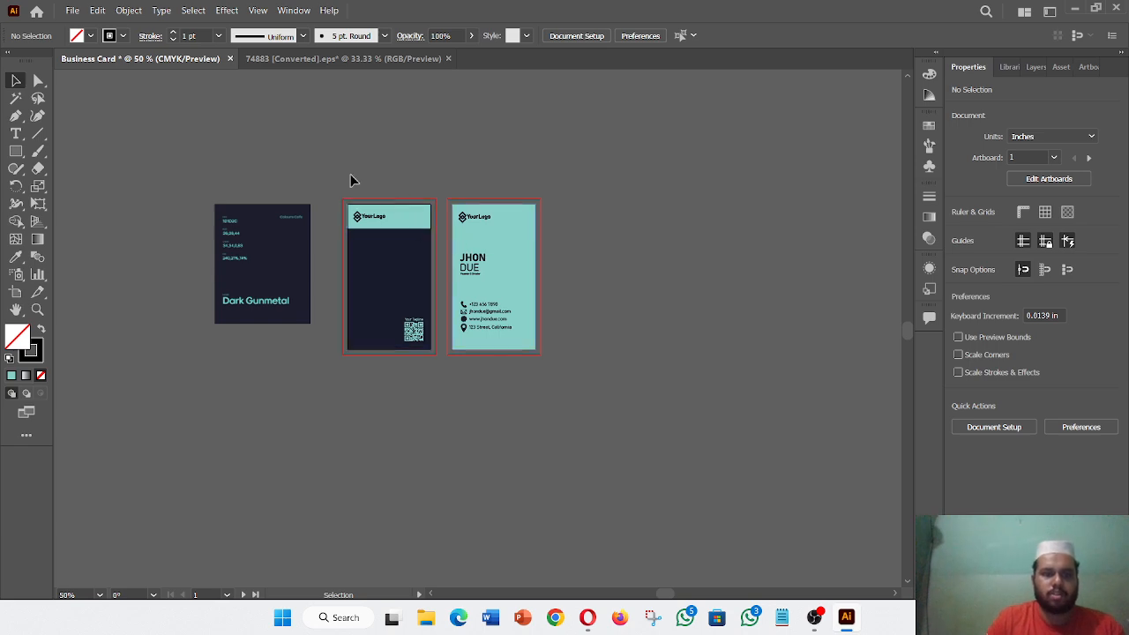
- Move both finished cards off the artboards to the right and view them at 100%
{"action": "left_click_drag", "start_coordinate": [535, 353], "coordinate": [553, 395]}
{"action": "left_click_drag", "start_coordinate": [494, 309], "coordinate": [718, 311]}
{"action": "left_click", "coordinate": [768, 464]}
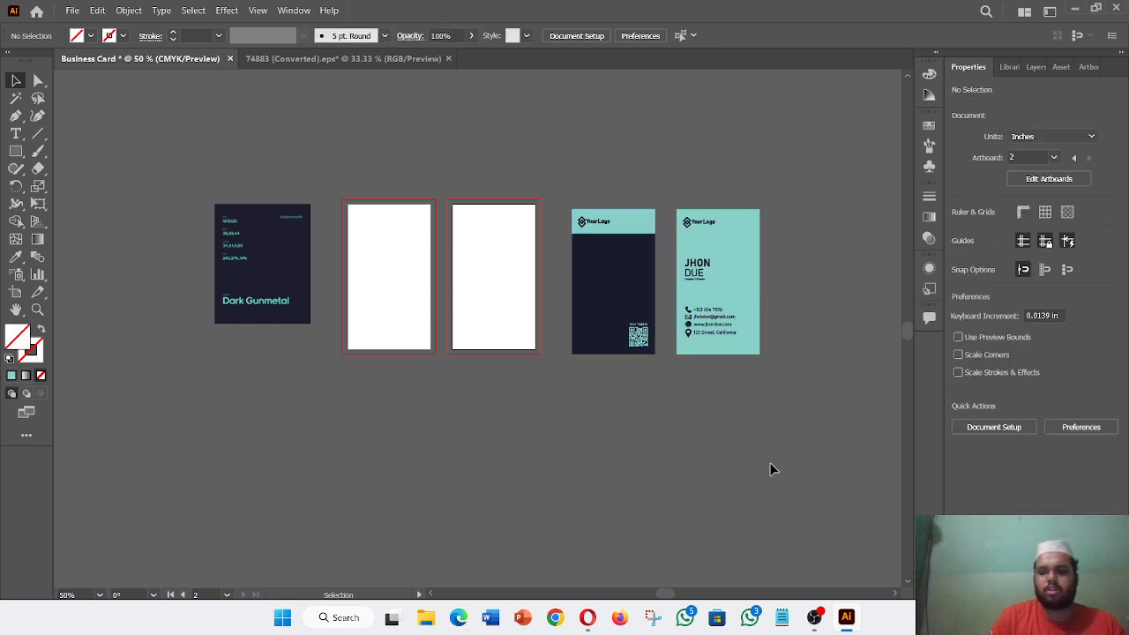
{"action": "key", "text": "ctrl+plus"}
{"action": "scroll", "coordinate": [685, 484], "scroll_direction": "right", "scroll_amount": 5}
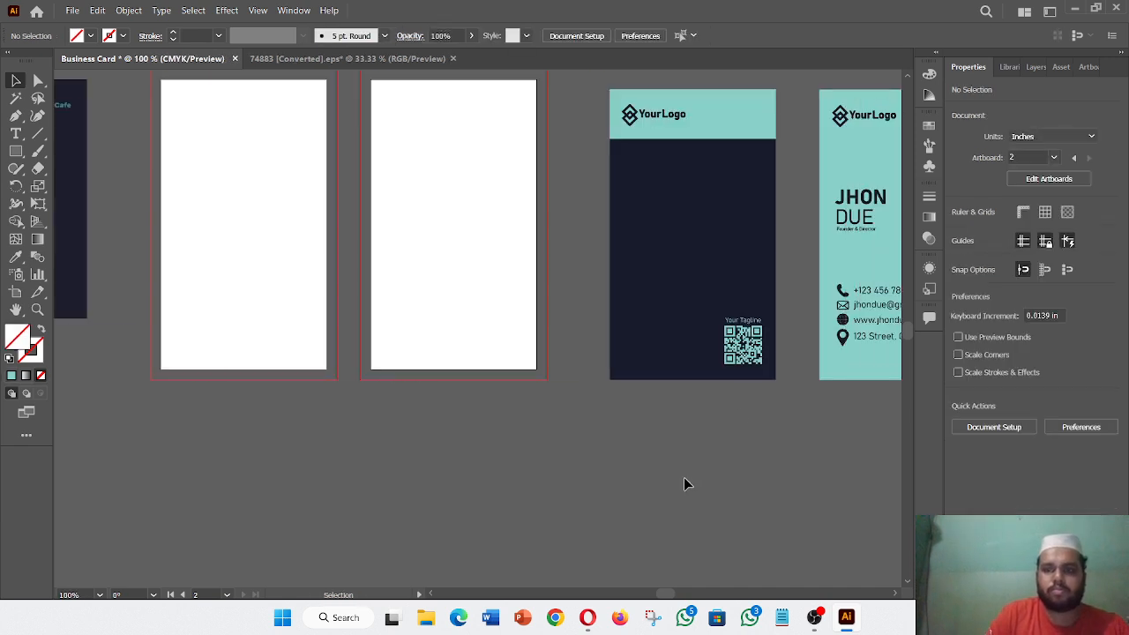
{"action": "scroll", "coordinate": [683, 477], "scroll_direction": "right", "scroll_amount": 1}
{"action": "scroll", "coordinate": [683, 477], "scroll_direction": "up", "scroll_amount": 3}
{"action": "scroll", "coordinate": [683, 477], "scroll_direction": "right", "scroll_amount": 3}
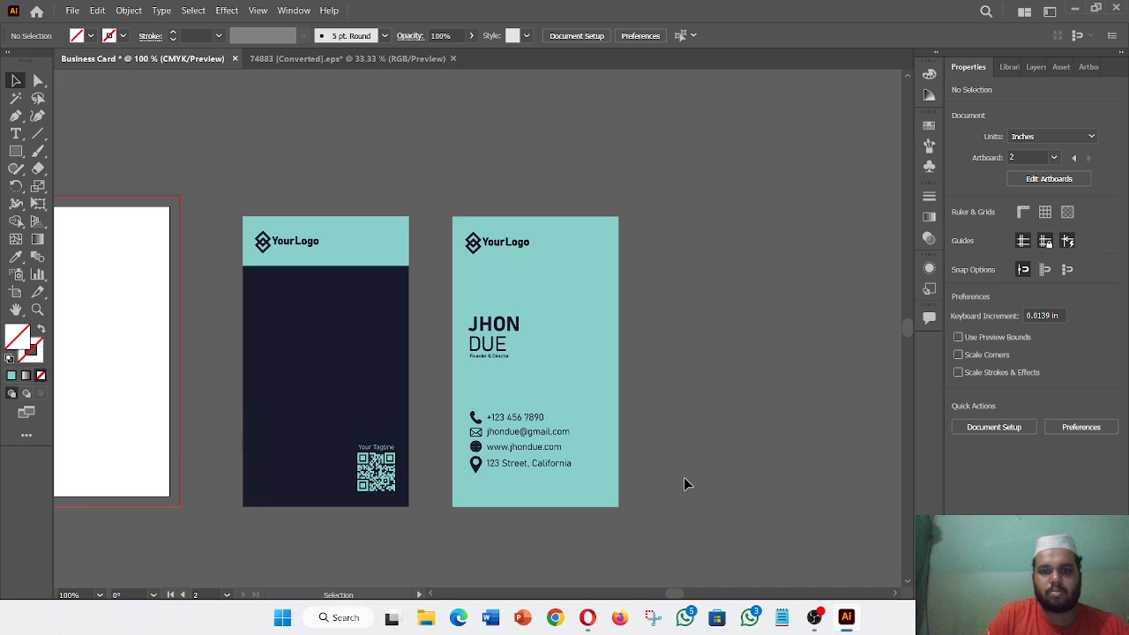
{"action": "scroll", "coordinate": [684, 477], "scroll_direction": "left", "scroll_amount": 4}
{"action": "scroll", "coordinate": [685, 481], "scroll_direction": "right", "scroll_amount": 2}
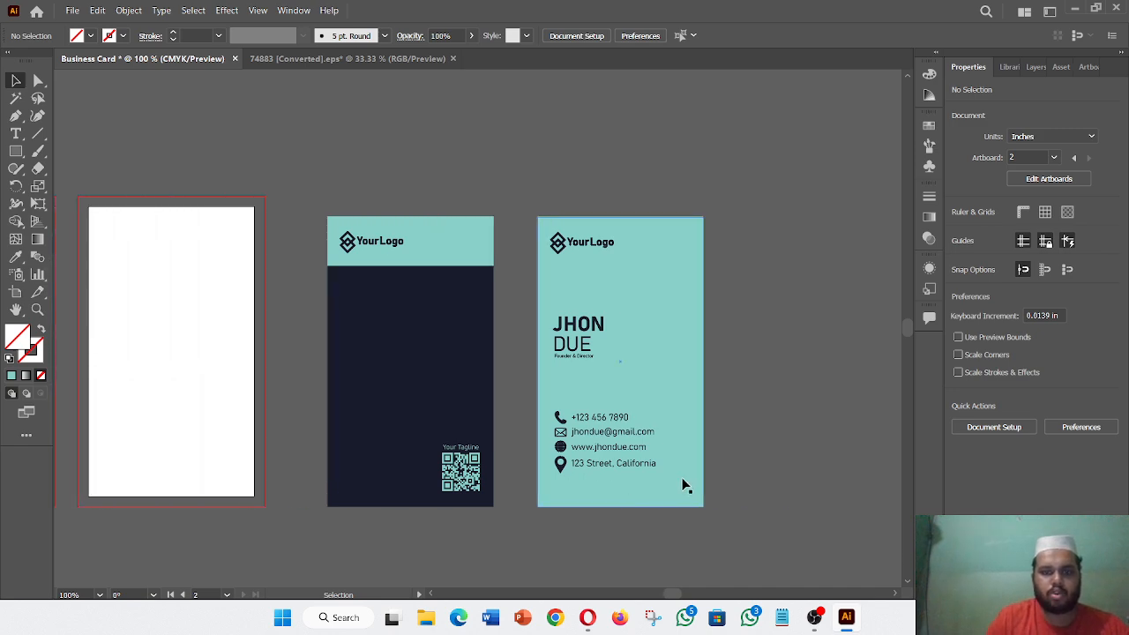
{"action": "scroll", "coordinate": [685, 482], "scroll_direction": "down", "scroll_amount": 2}
{"action": "scroll", "coordinate": [685, 482], "scroll_direction": "right", "scroll_amount": 2}
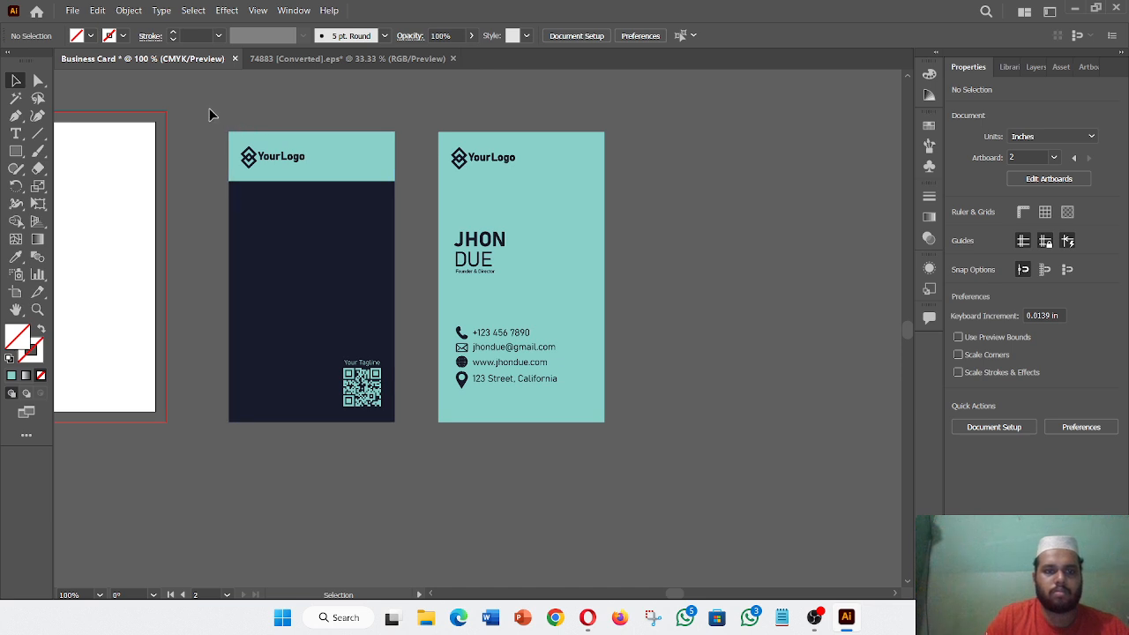
- Shift both cards together slightly right and down, then bring OBS Studio to the front
{"action": "left_click_drag", "start_coordinate": [211, 115], "coordinate": [638, 479]}
{"action": "scroll", "coordinate": [521, 397], "scroll_direction": "right", "scroll_amount": 2}
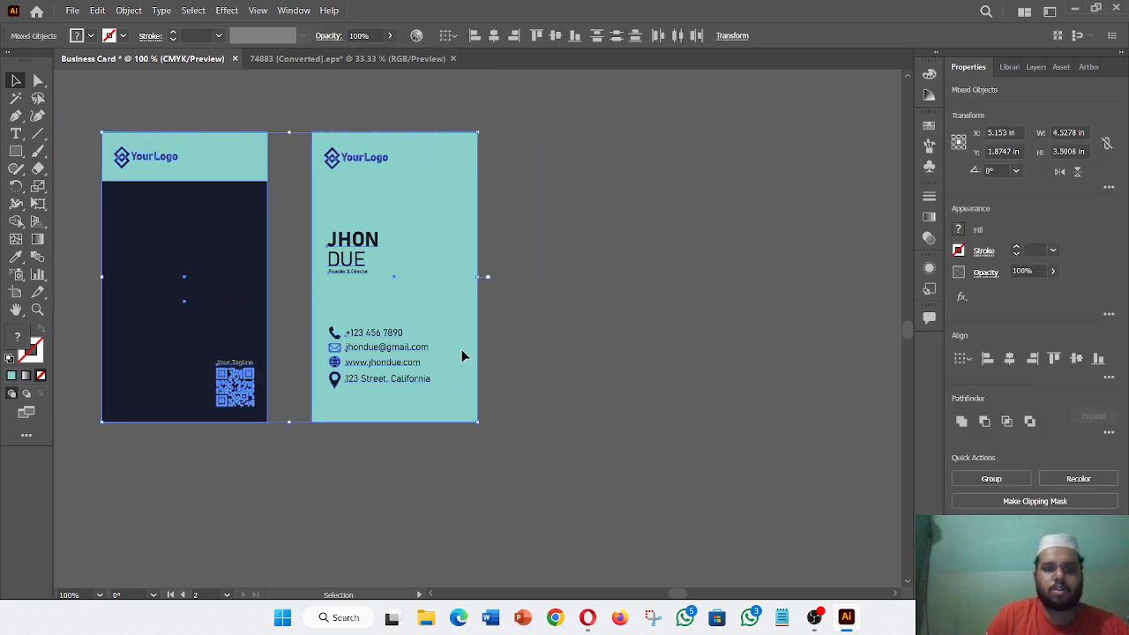
{"action": "left_click_drag", "start_coordinate": [461, 356], "coordinate": [649, 373]}
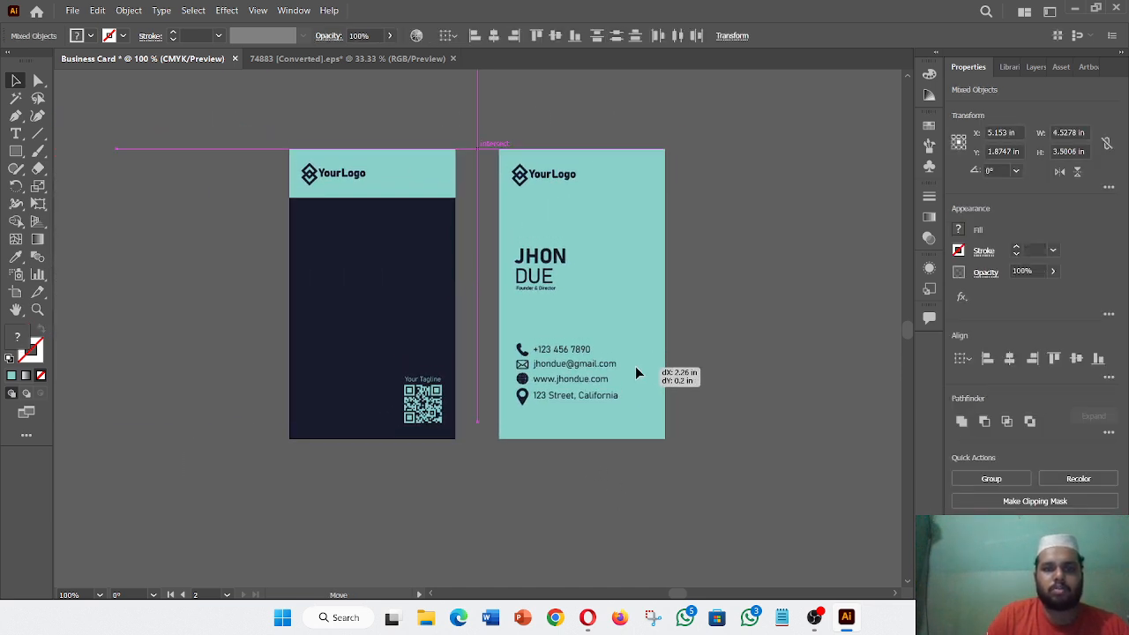
{"action": "left_click", "coordinate": [231, 384]}
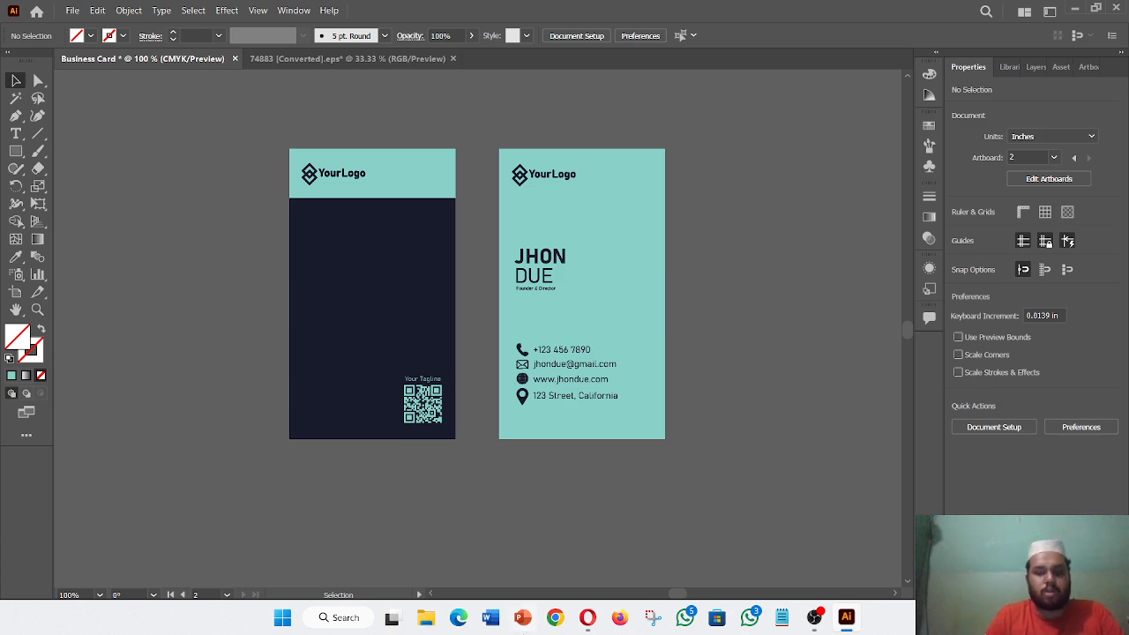
{"action": "left_click", "coordinate": [816, 621]}
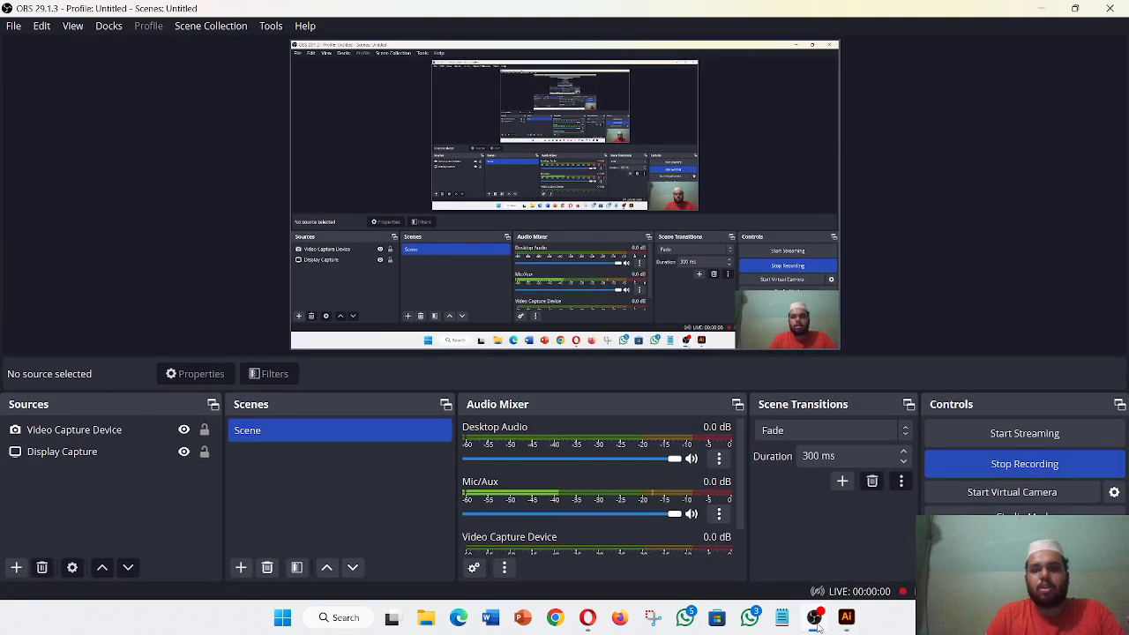